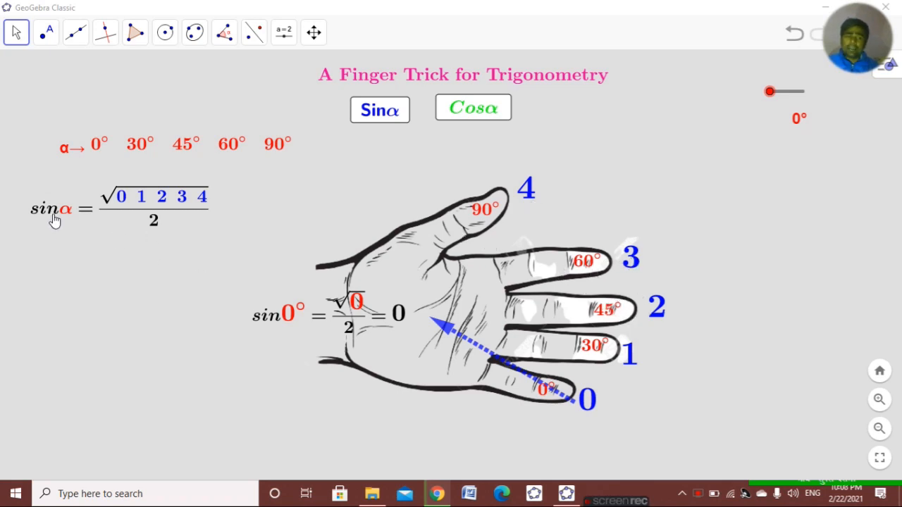
- Demonstrate the sine finger trick by stepping the angle slider through 30°, 45°, 60° and 90°
drag(289, 328, 282, 327)
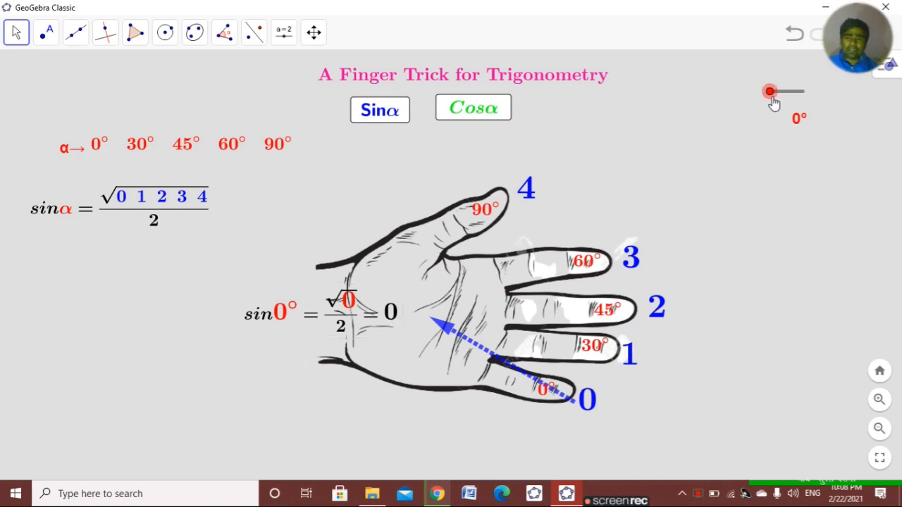
drag(776, 103, 780, 111)
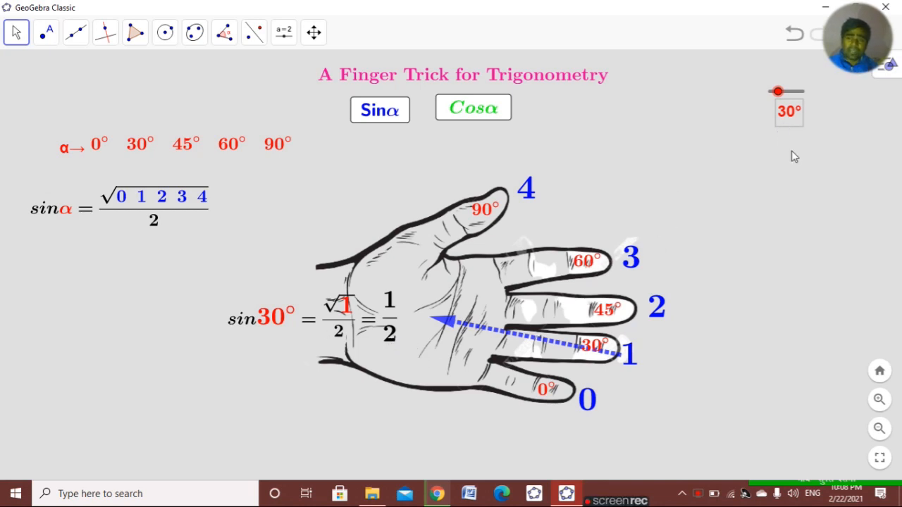
drag(779, 93, 786, 92)
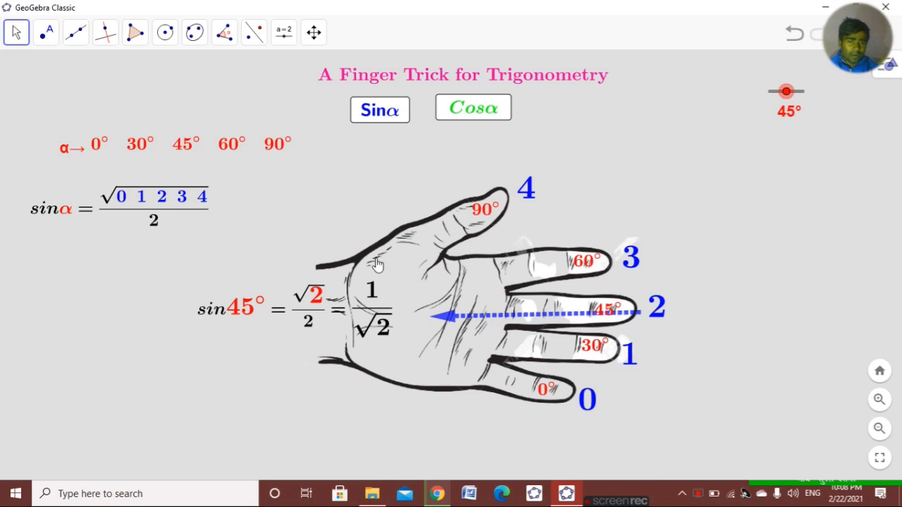
drag(786, 91, 795, 91)
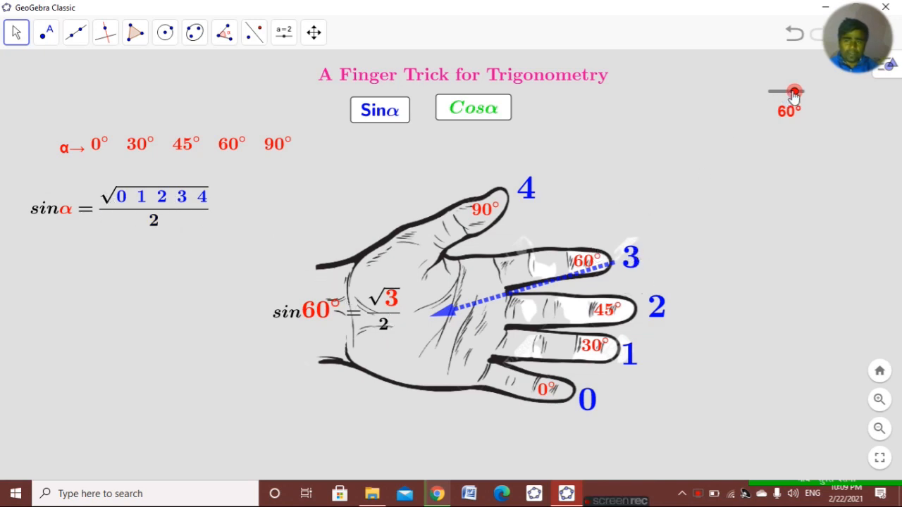
drag(794, 92, 804, 94)
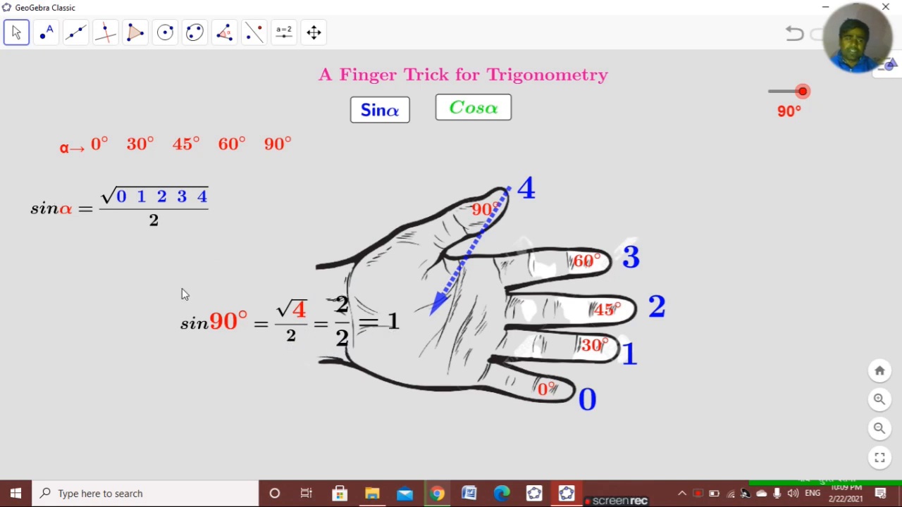
- Switch the applet to Cosα and step the angle slider through 30°, 45°, 60° and 90°
click(465, 116)
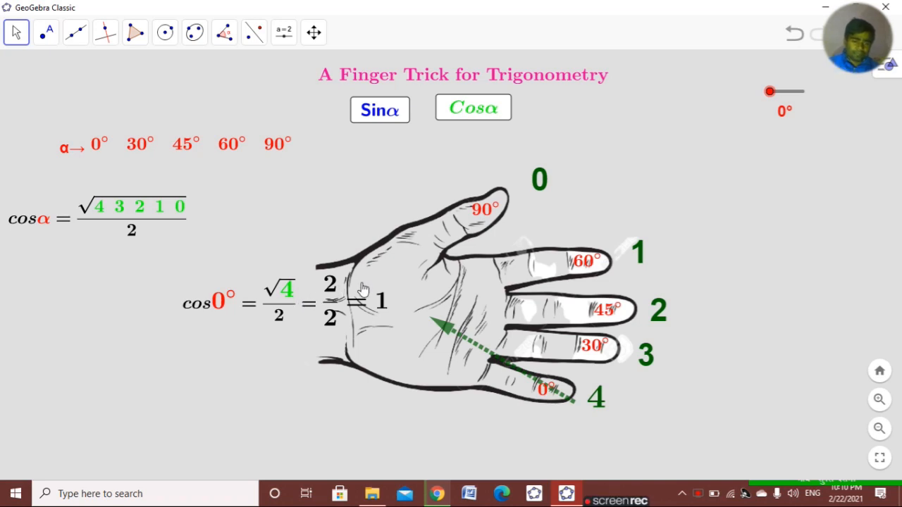
mouse_move(778, 90)
mouse_down()
mouse_move(787, 91)
mouse_move(778, 92)
mouse_up()
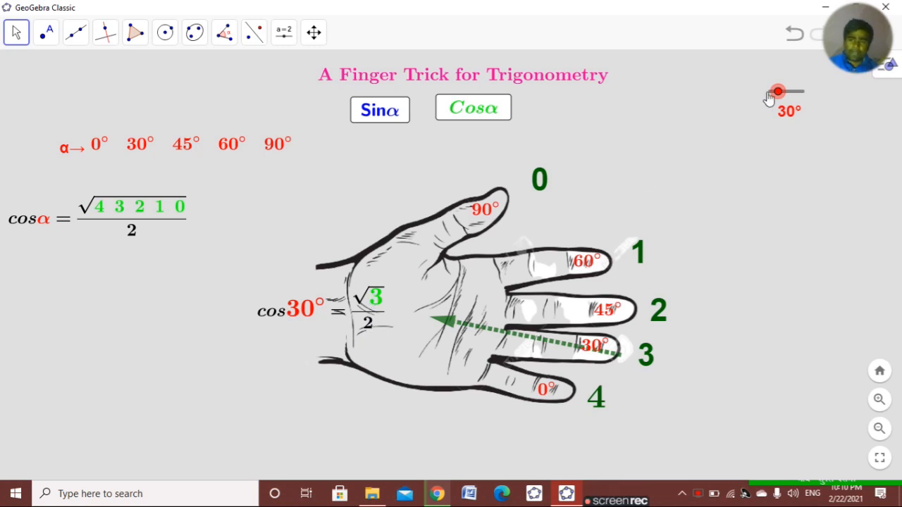
drag(778, 91, 787, 91)
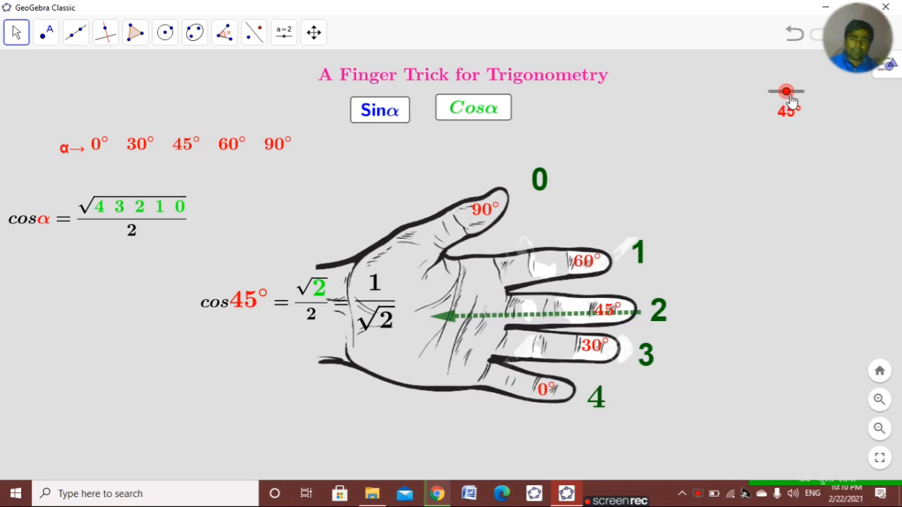
drag(786, 91, 794, 91)
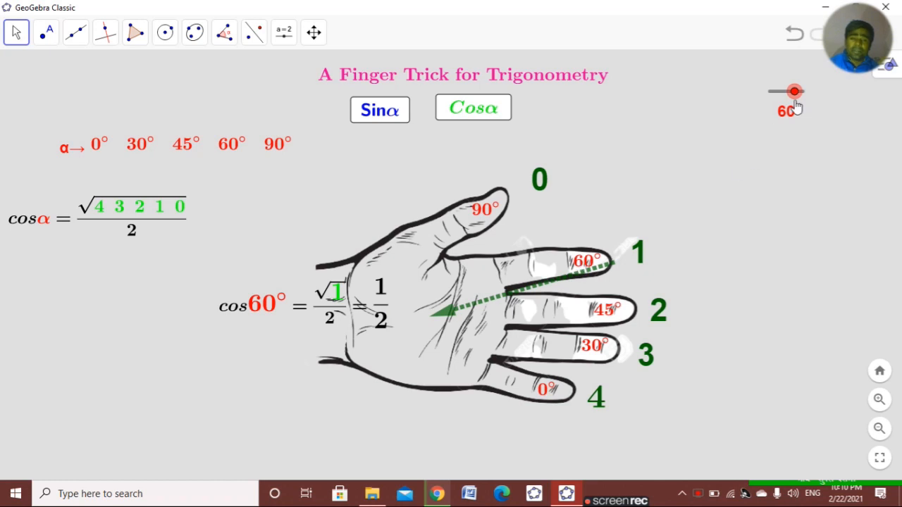
drag(800, 101, 804, 99)
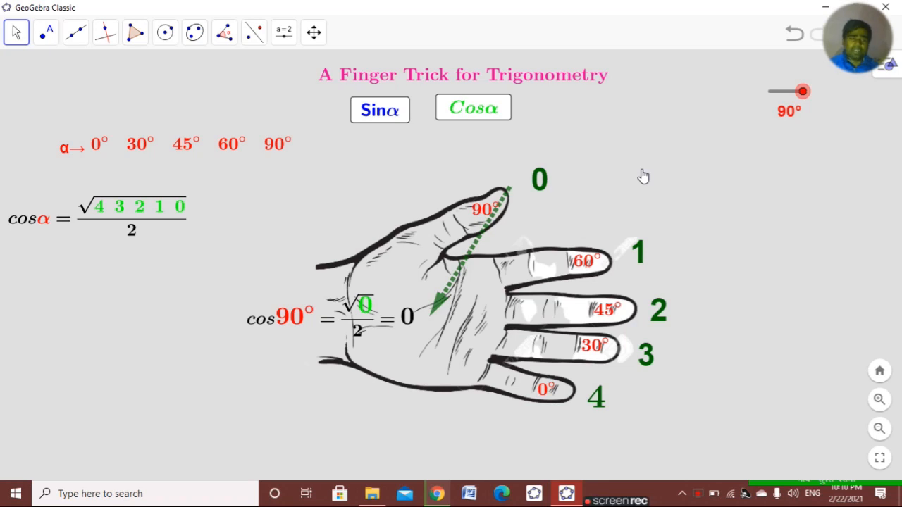
drag(75, 156, 73, 149)
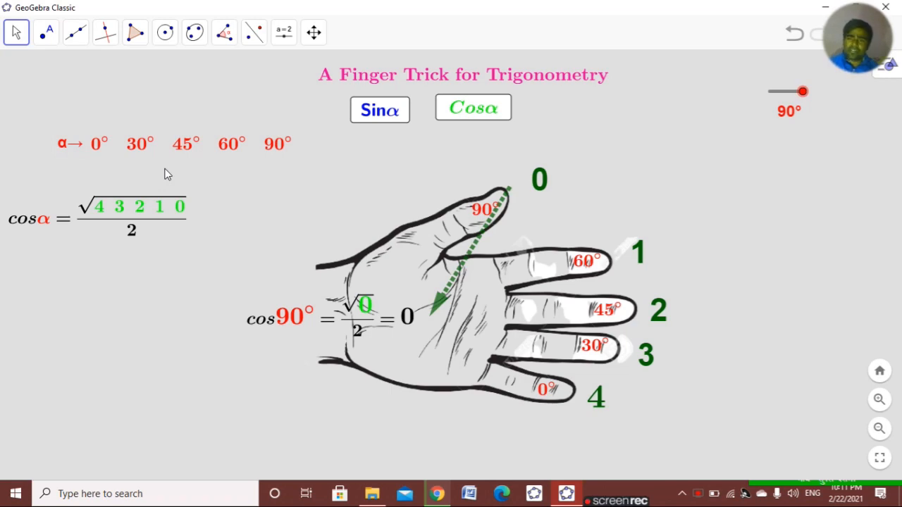
- Minimize the finished applet and the file browser, and maximize a blank GeoGebra Classic 5 window
click(826, 7)
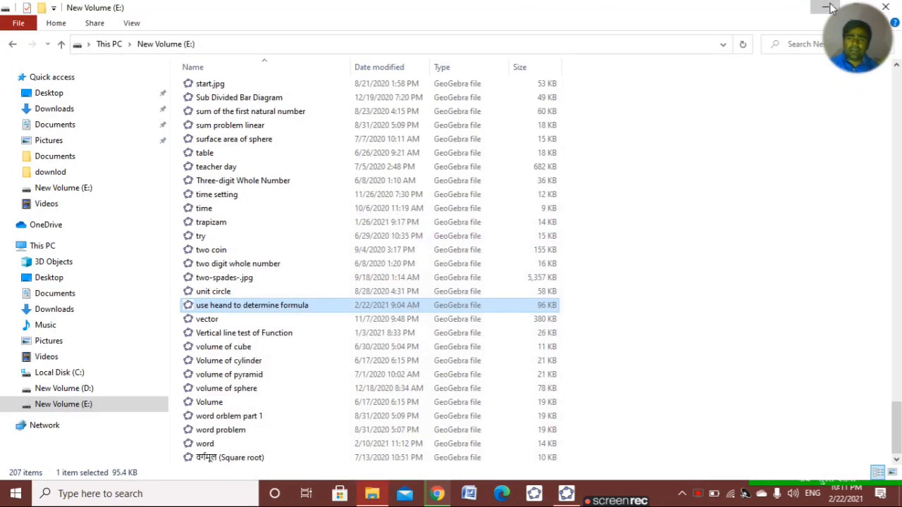
click(828, 7)
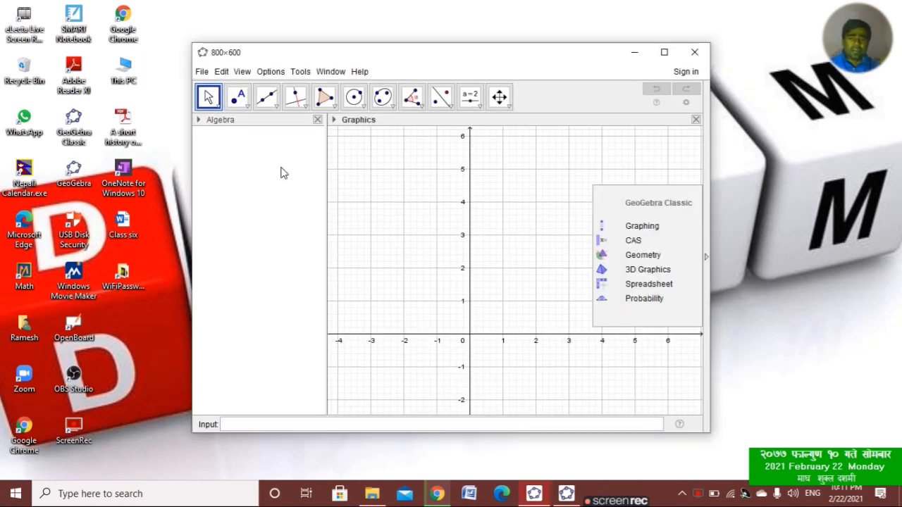
click(670, 53)
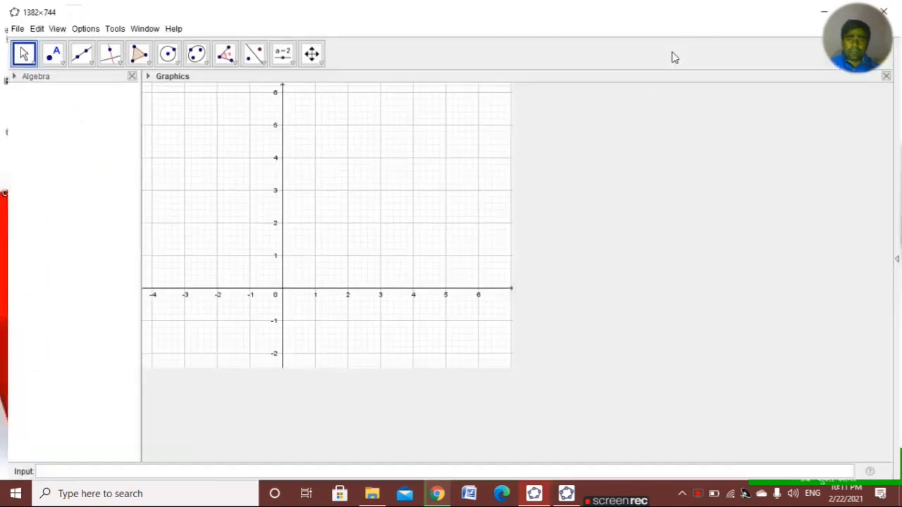
- Choose a larger font size for the GeoGebra interface
click(79, 25)
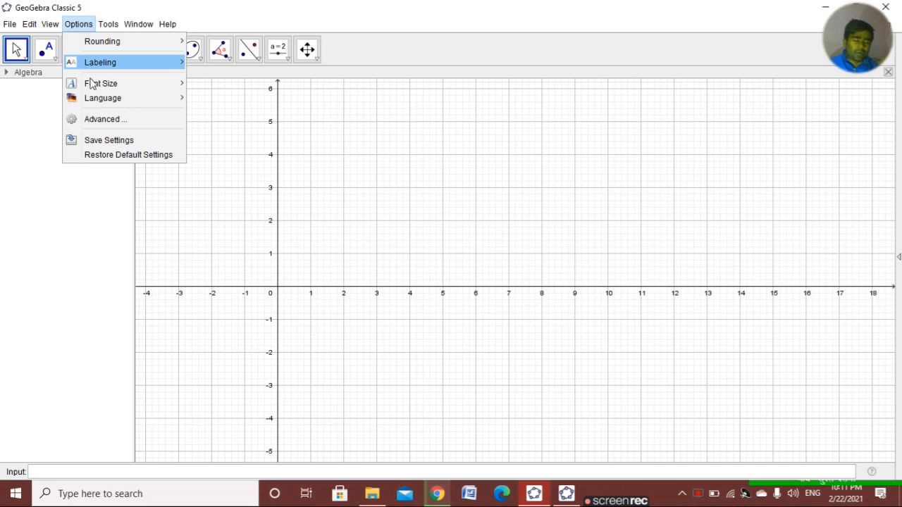
mouse_move(96, 83)
click(203, 112)
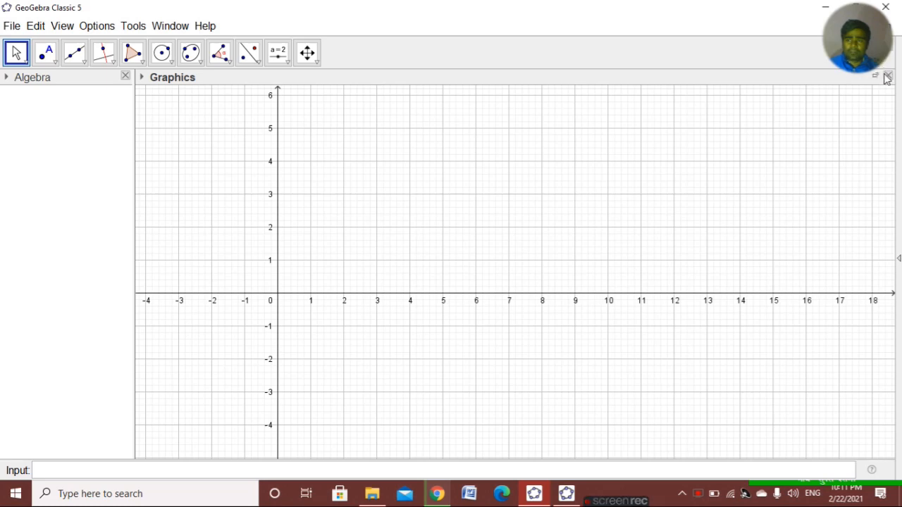
- Place the input bar above the Algebra and Graphics views in the layout preferences, and close the preferences
click(62, 26)
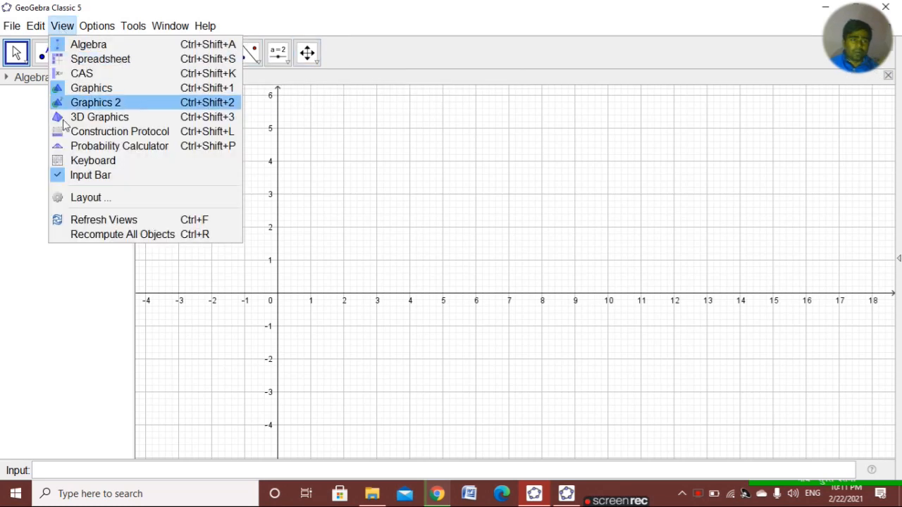
click(94, 198)
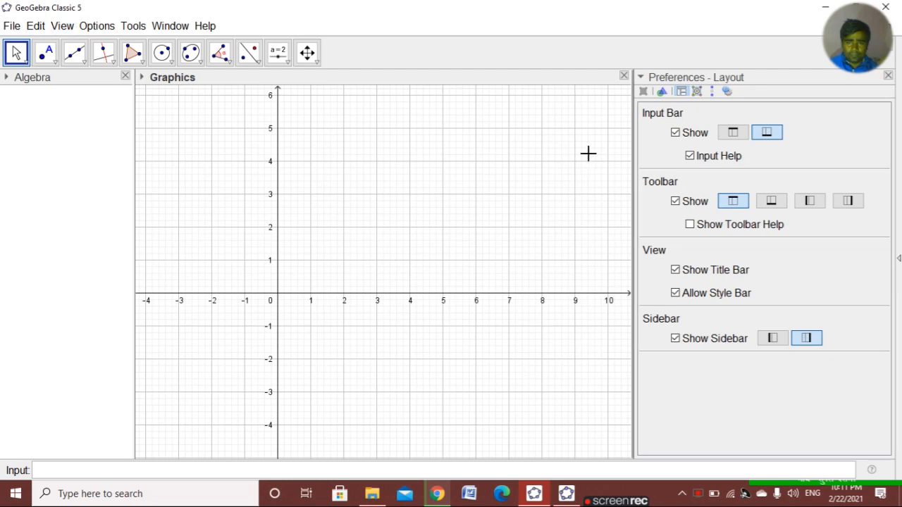
click(733, 132)
click(888, 98)
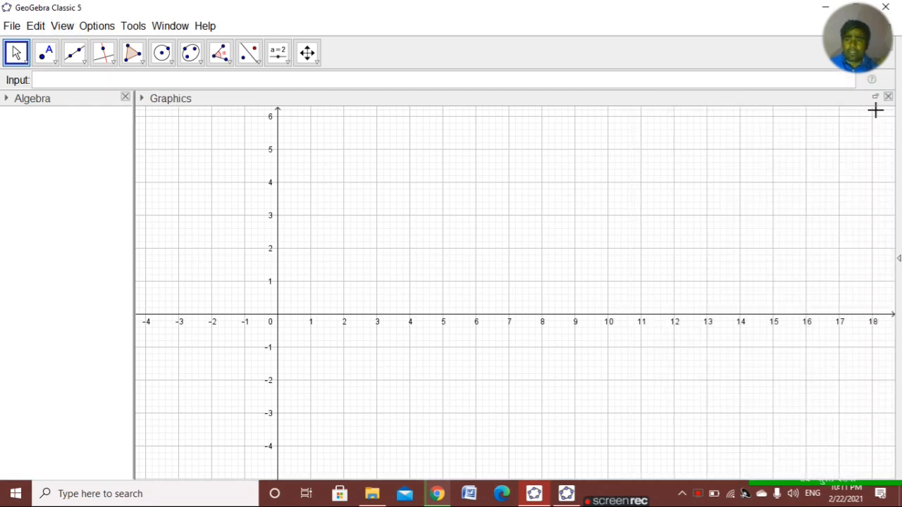
drag(867, 30, 872, 30)
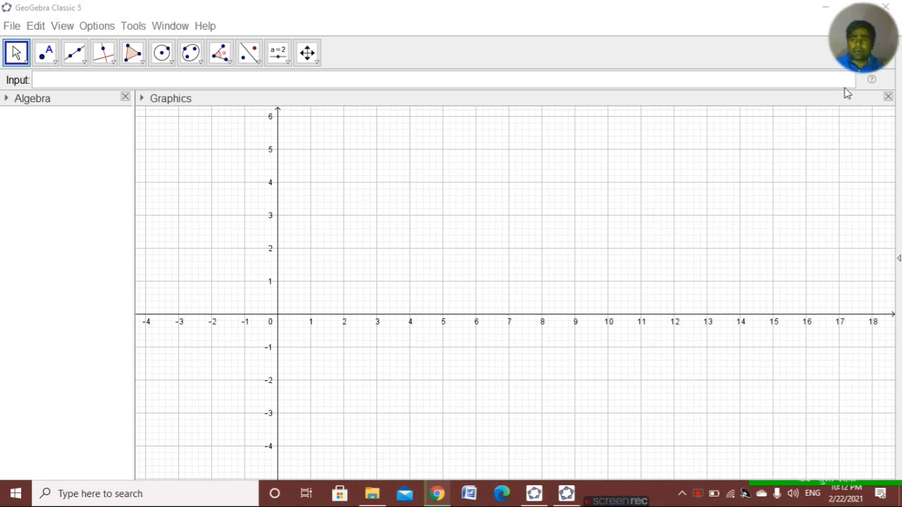
drag(854, 60, 71, 441)
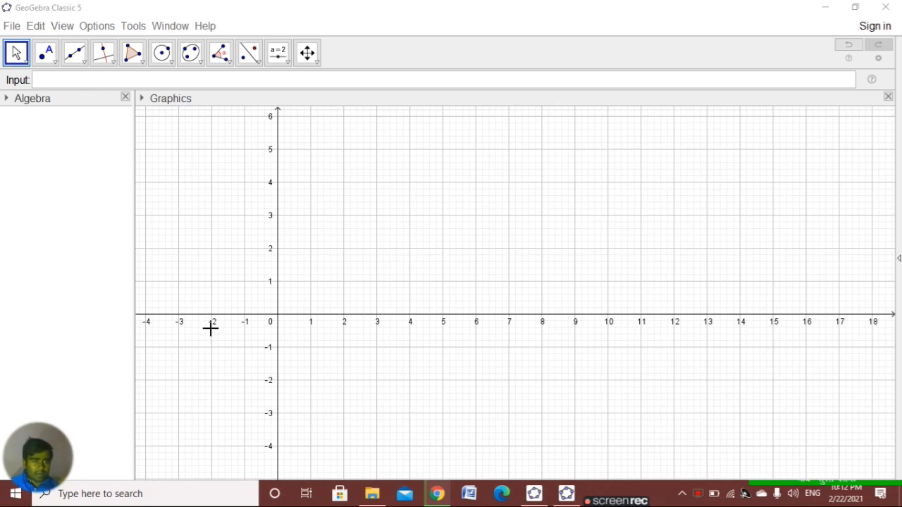
- Switch to Google Chrome and search the web for "hand fingre image"
click(821, 10)
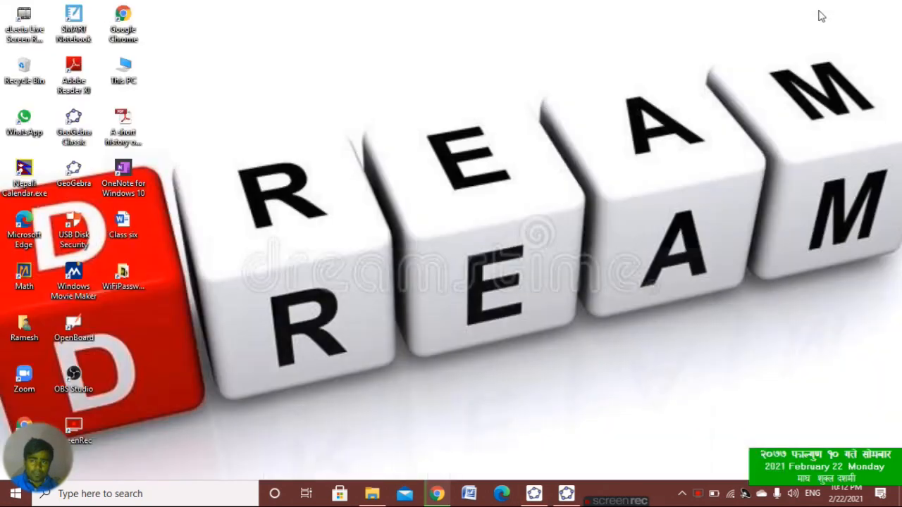
double_click(125, 21)
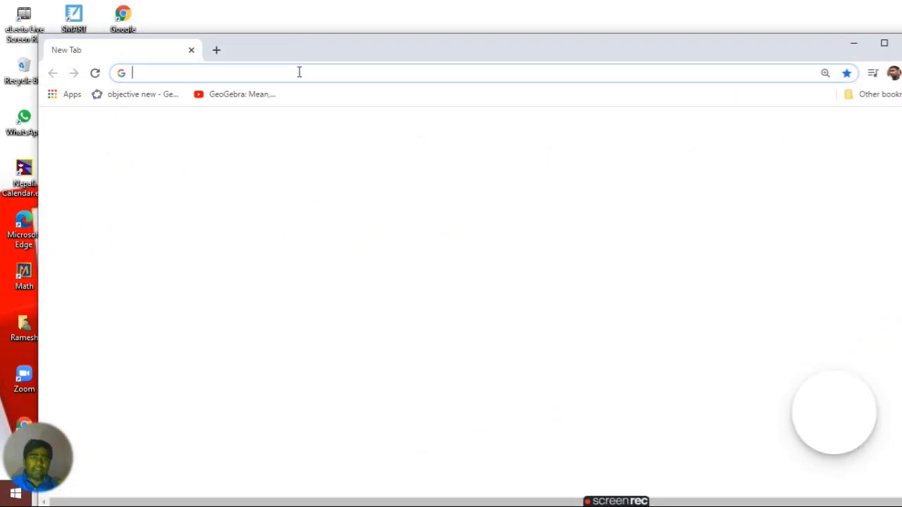
click(299, 77)
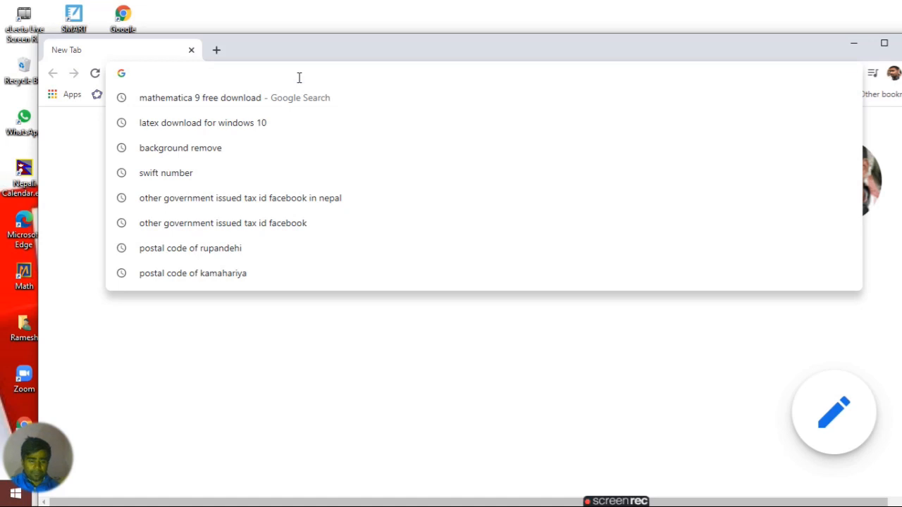
text(heand)
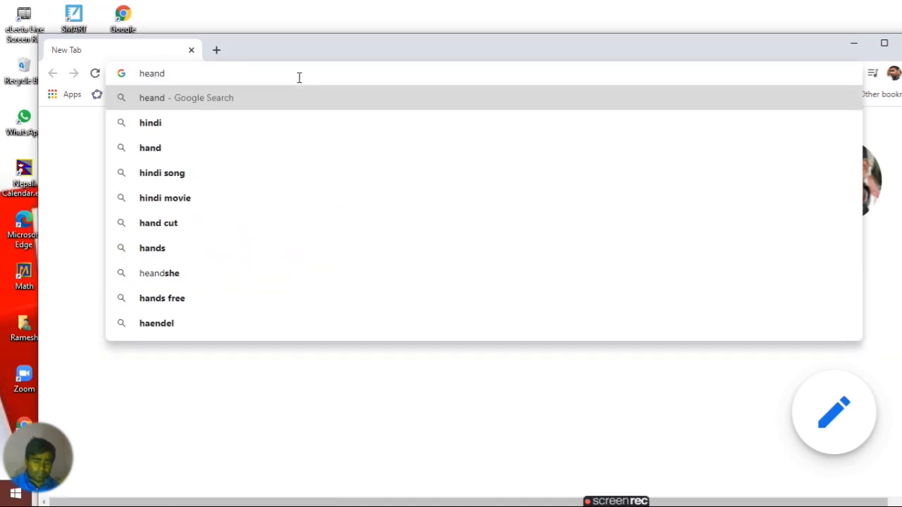
key(BackSpace)
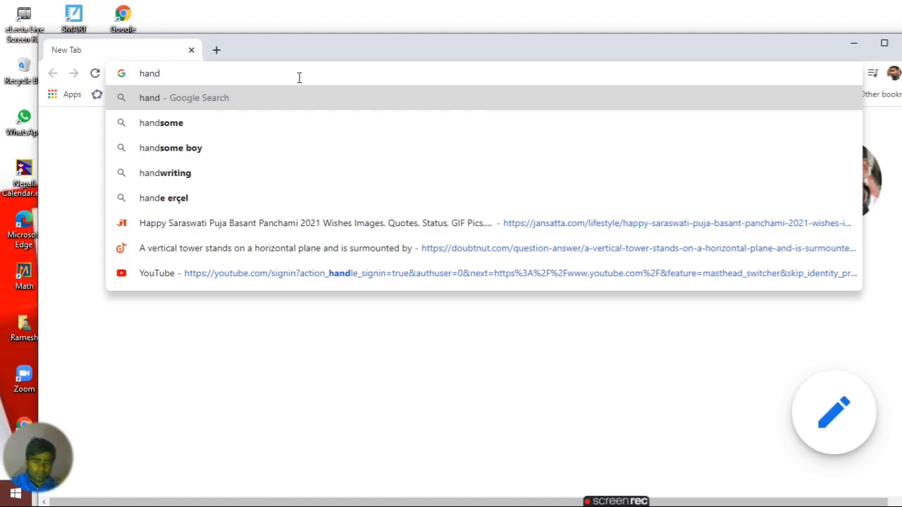
text(f)
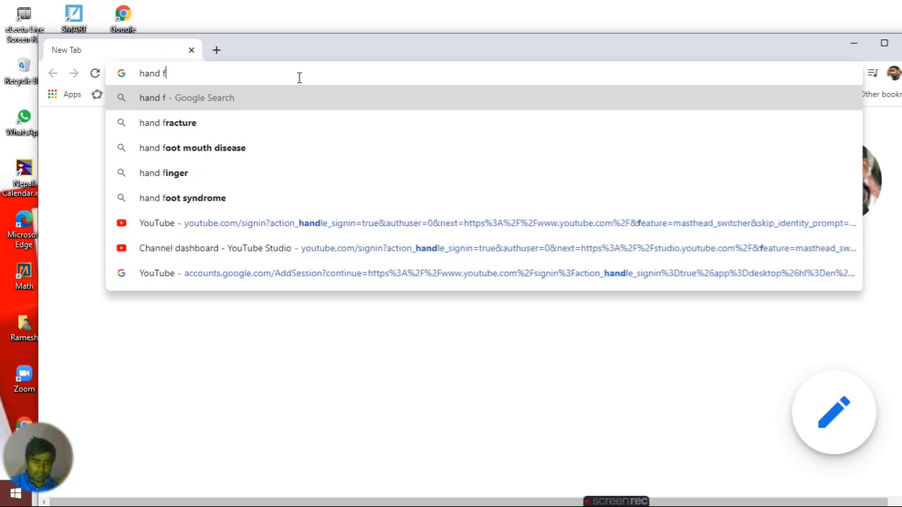
text(ingre )
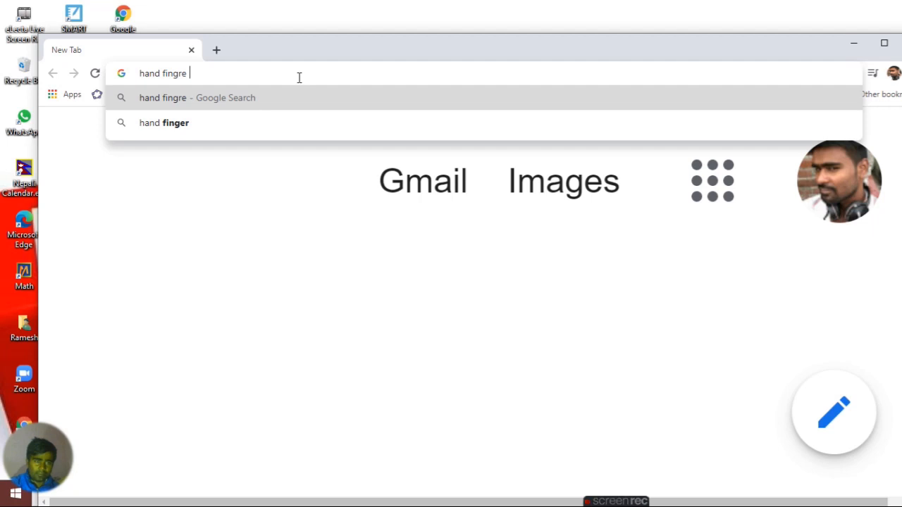
text(image)
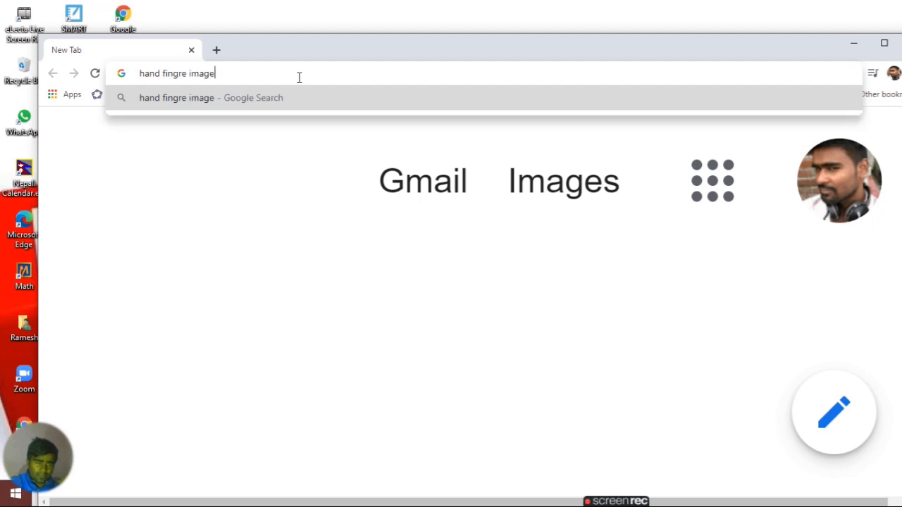
key(Return)
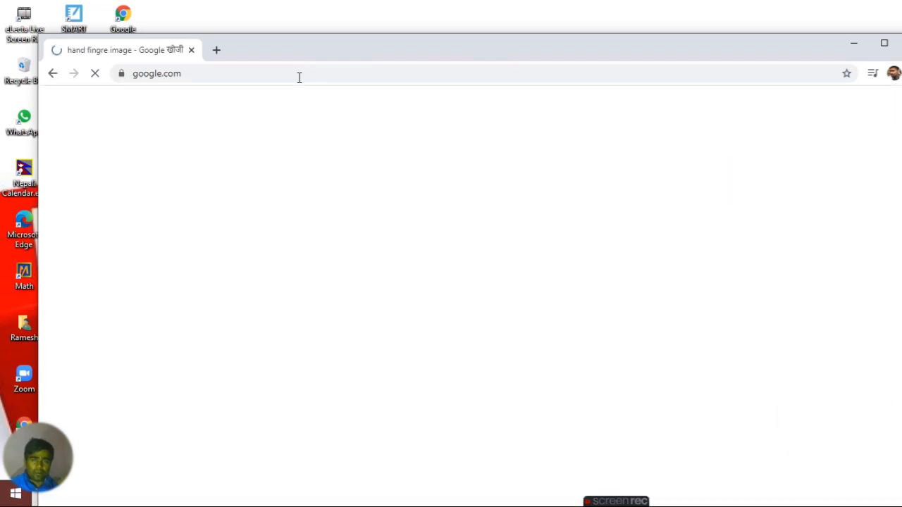
- Maximize the browser, show only image results, and open the preview of the "Finger - Wikipedia" photo of a spread hand
click(883, 43)
scroll(247, 244, down, 5)
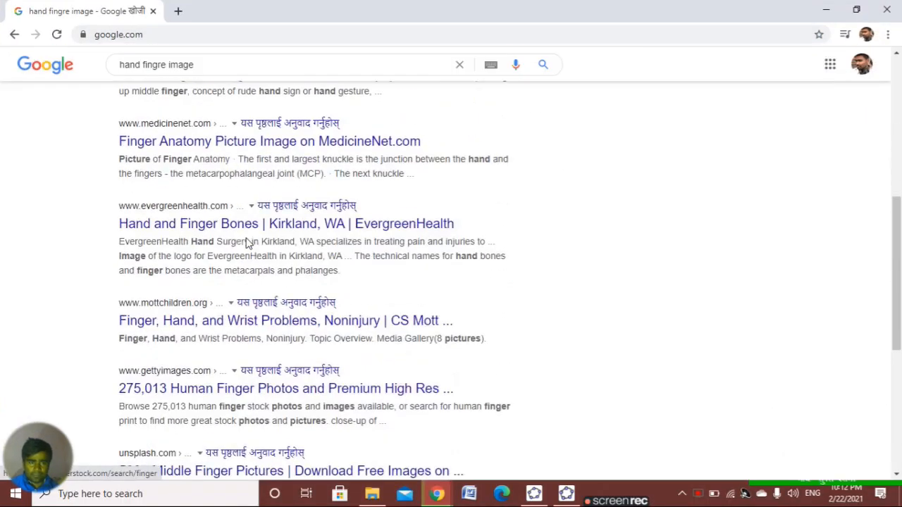
scroll(246, 236, up, 5)
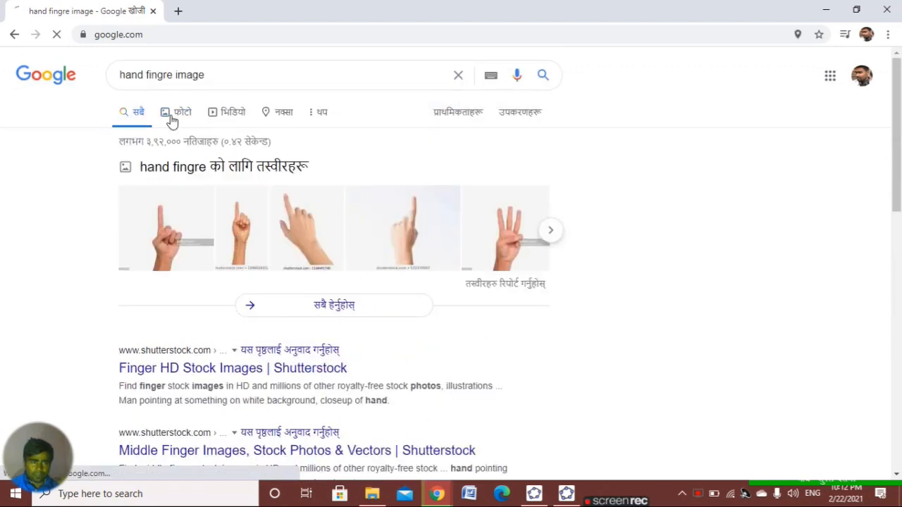
click(173, 118)
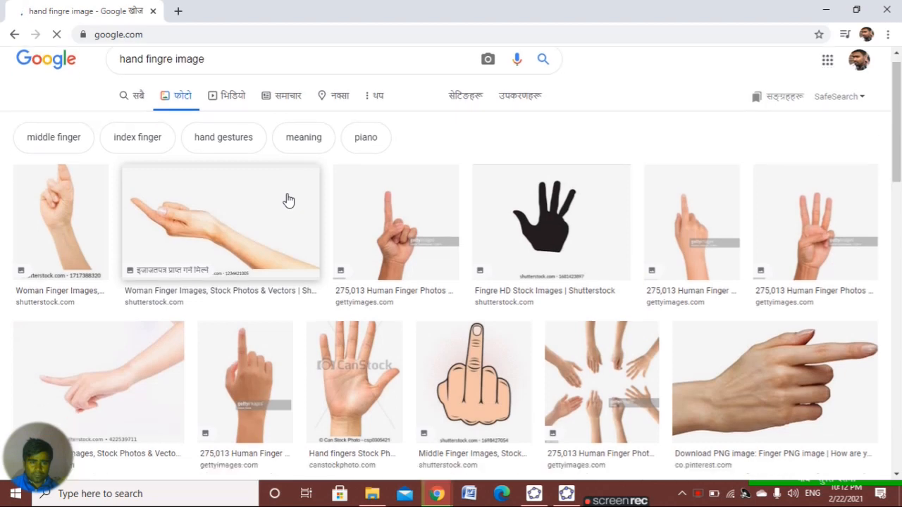
scroll(286, 199, down, 3)
scroll(407, 250, down, 3)
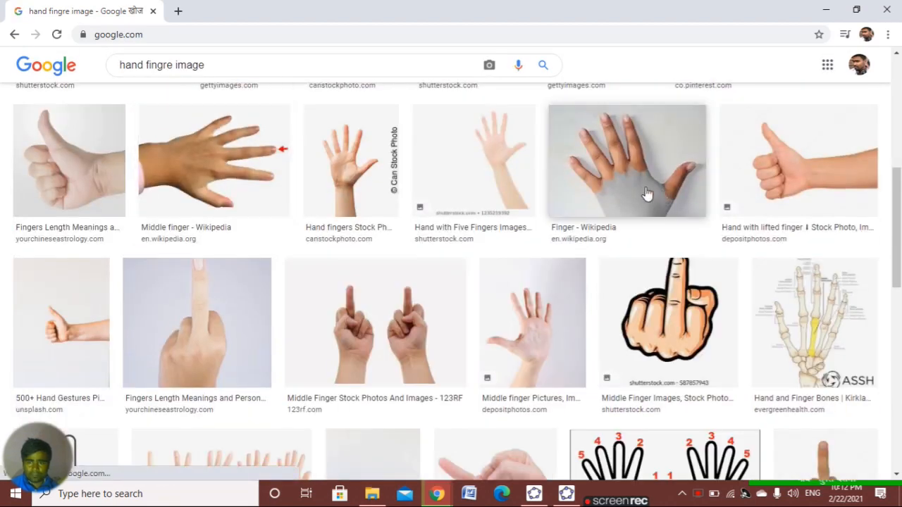
click(647, 194)
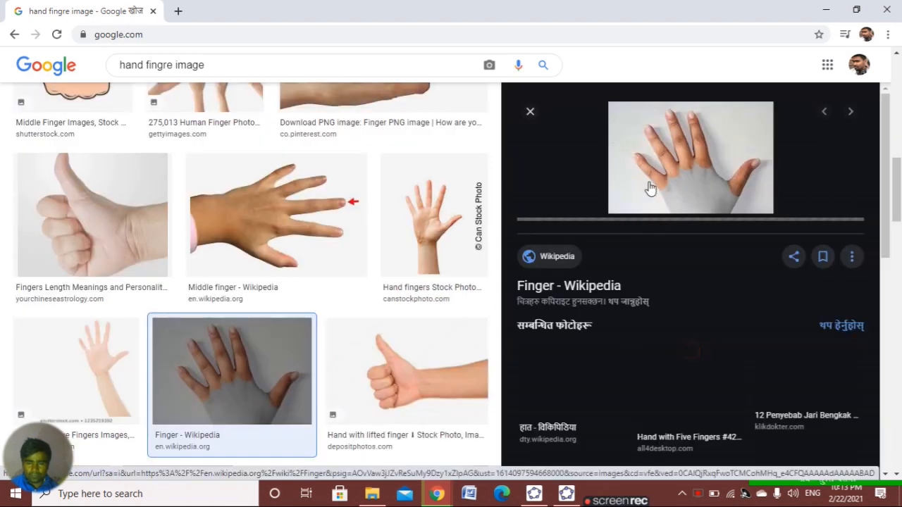
- Look through the related photos and further image results for a spread hand, and preview the black Pixabay handprint from Pinterest
scroll(650, 189, down, 1)
scroll(651, 189, down, 6)
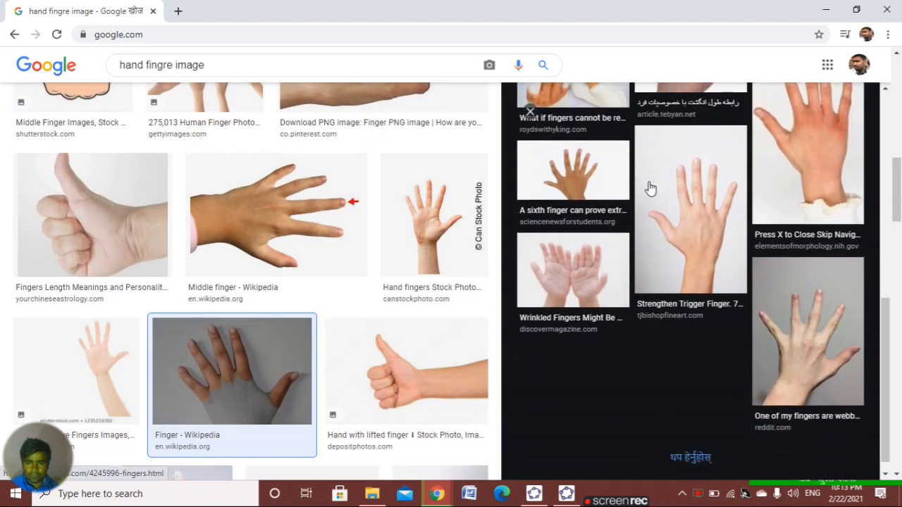
scroll(326, 247, down, 3)
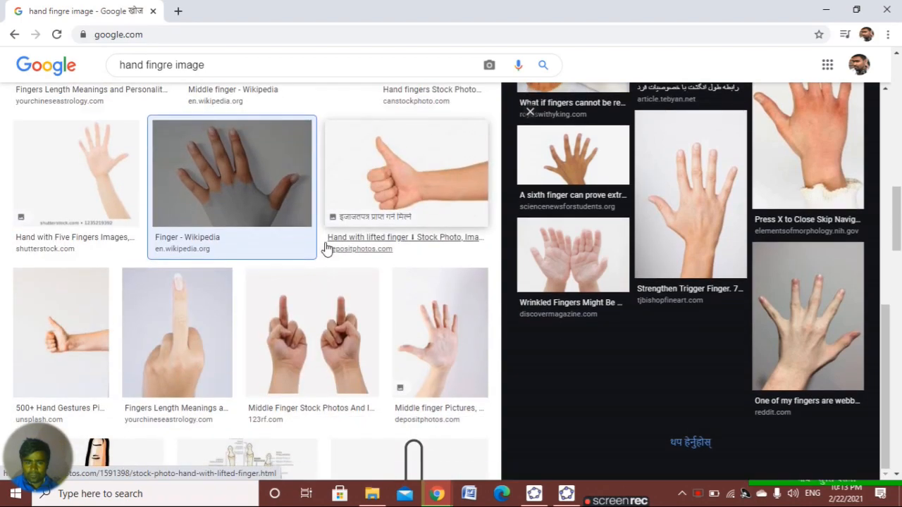
scroll(326, 247, down, 2)
scroll(395, 220, down, 6)
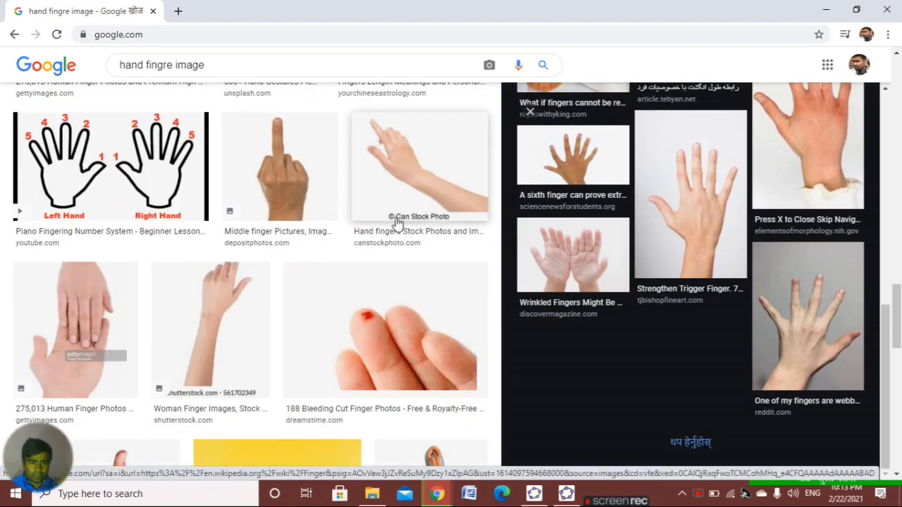
scroll(383, 226, down, 5)
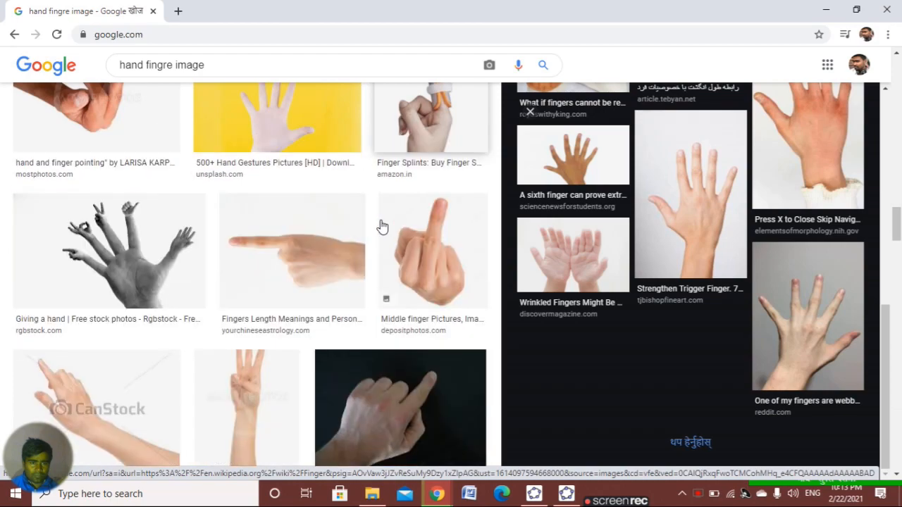
scroll(382, 226, down, 3)
scroll(382, 226, down, 4)
scroll(382, 226, up, 2)
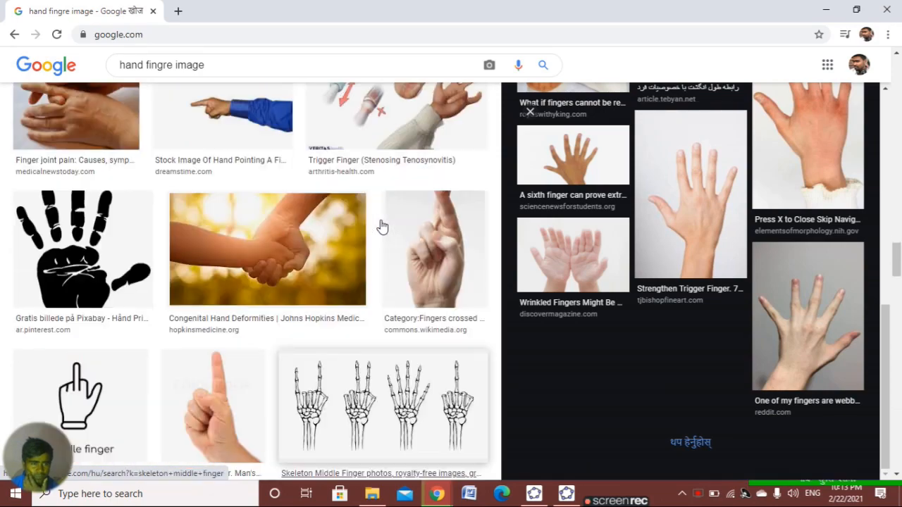
click(29, 243)
- Browse the images related to the black handprint and preview "File:Silhouette hand.svg" from Wikimedia Commons
scroll(619, 241, down, 5)
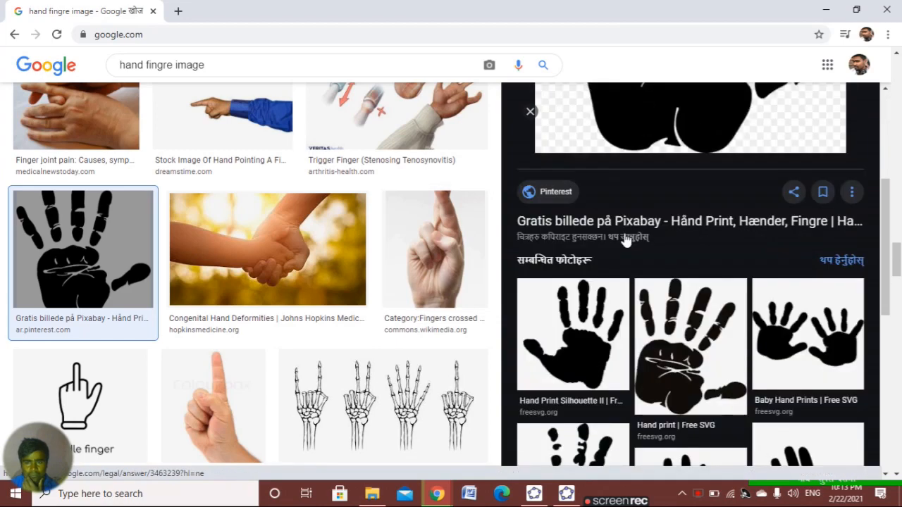
scroll(619, 241, down, 4)
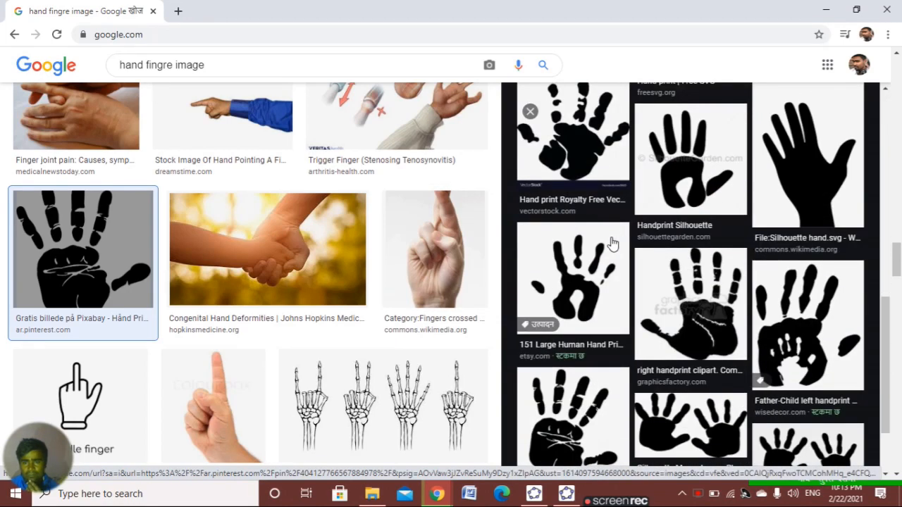
scroll(613, 243, down, 2)
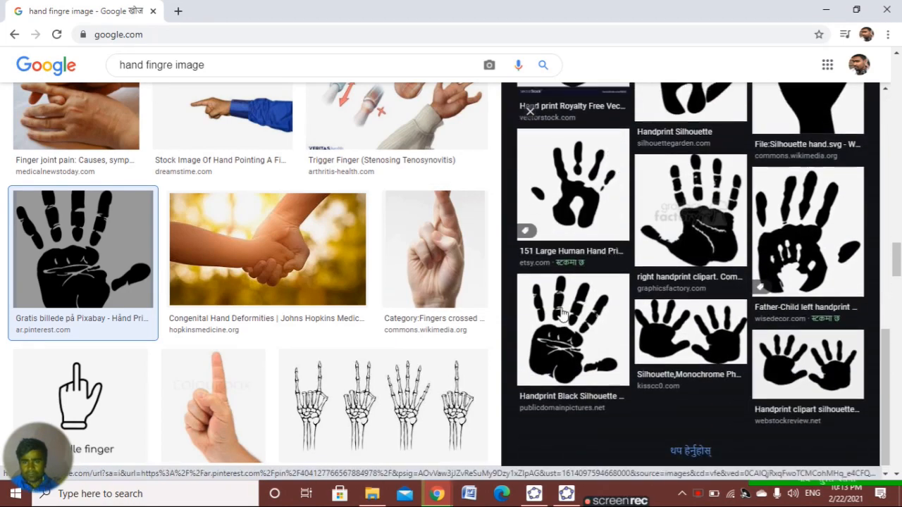
scroll(564, 315, up, 3)
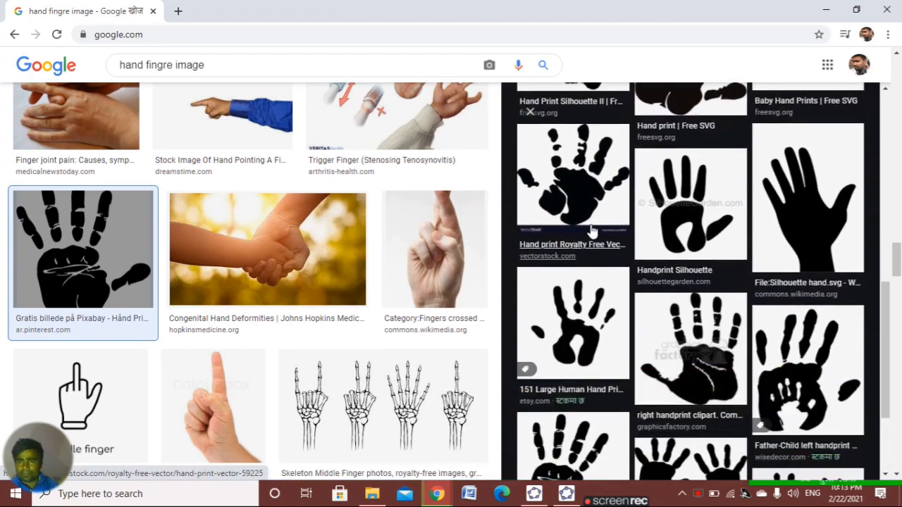
click(791, 192)
- Browse the images related to the Wikimedia hand silhouette and preview the "Black silhouette left hand" image from VectorStock
scroll(720, 221, down, 2)
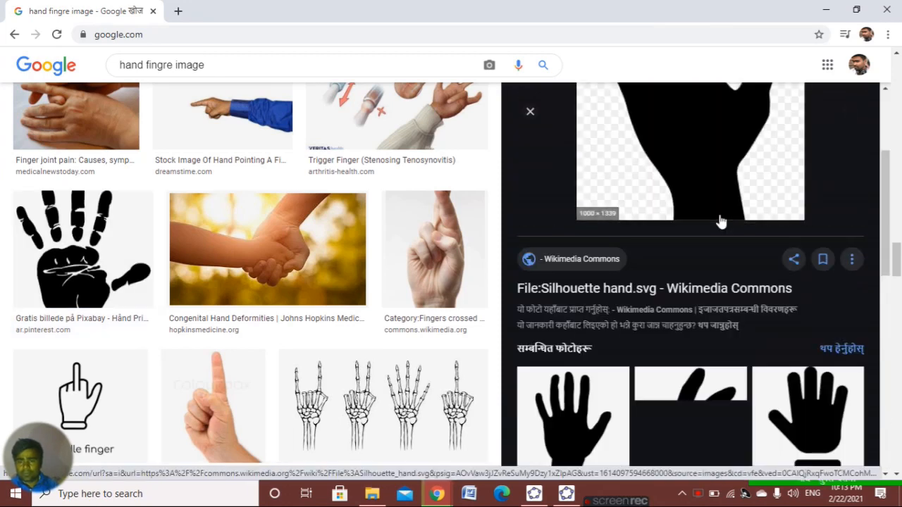
scroll(719, 222, down, 4)
scroll(620, 226, down, 2)
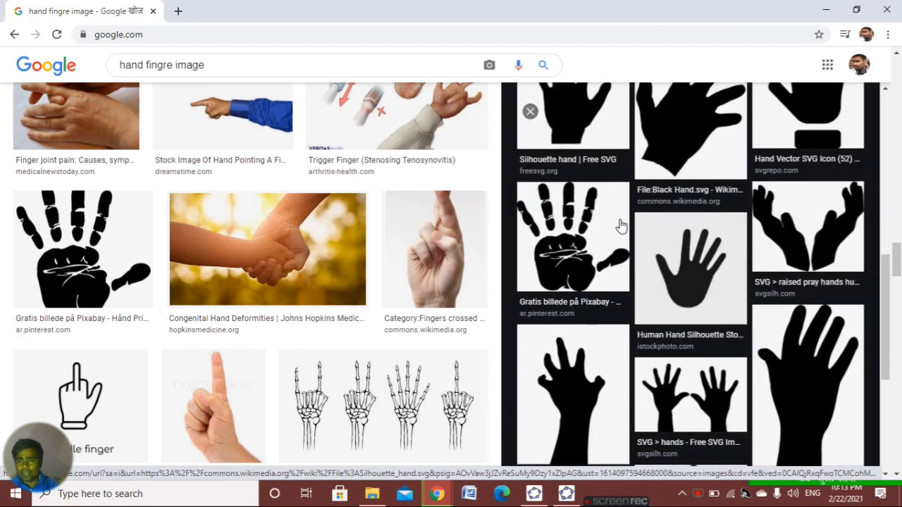
scroll(620, 225, down, 6)
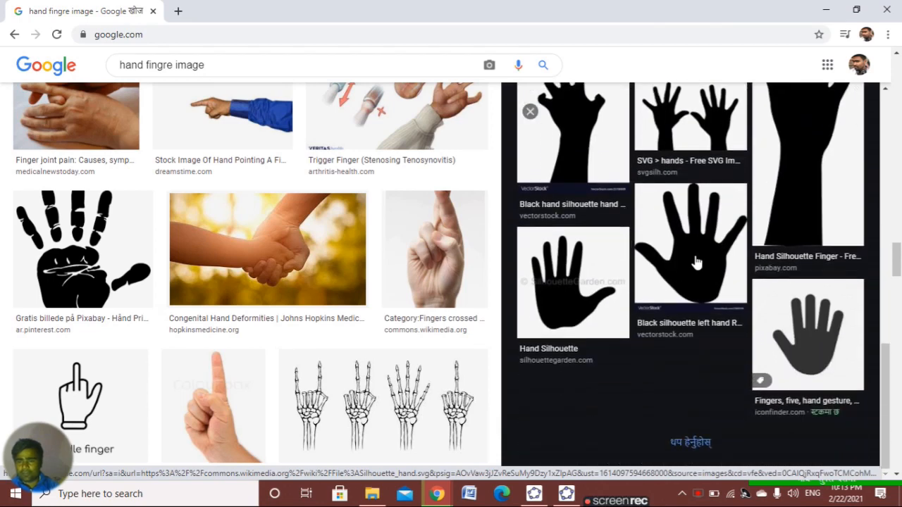
click(695, 262)
- Examine the images related to the VectorStock left-hand silhouette for a suitable hand with spread fingers
scroll(687, 227, down, 2)
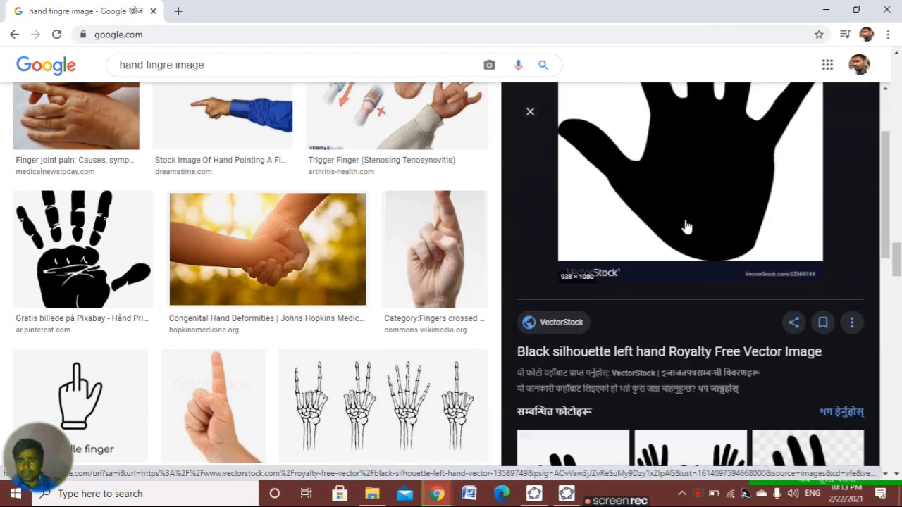
scroll(687, 227, down, 8)
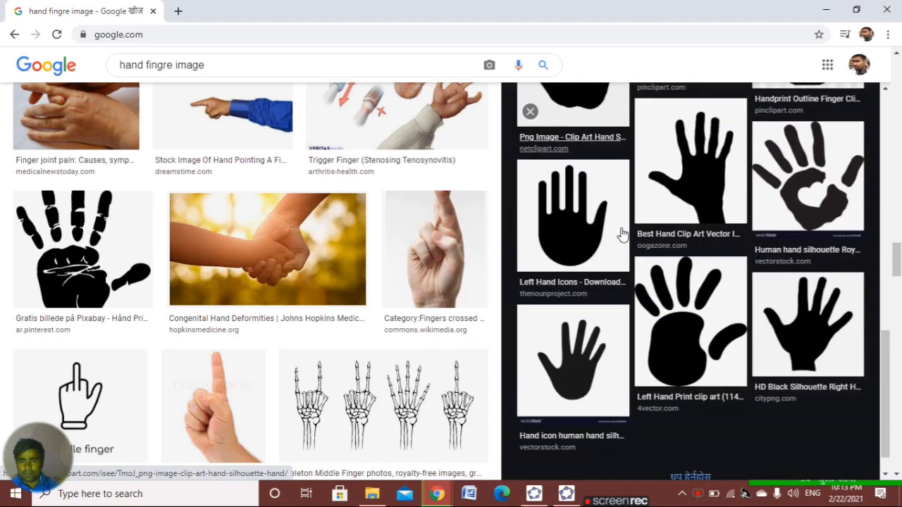
scroll(677, 239, up, 5)
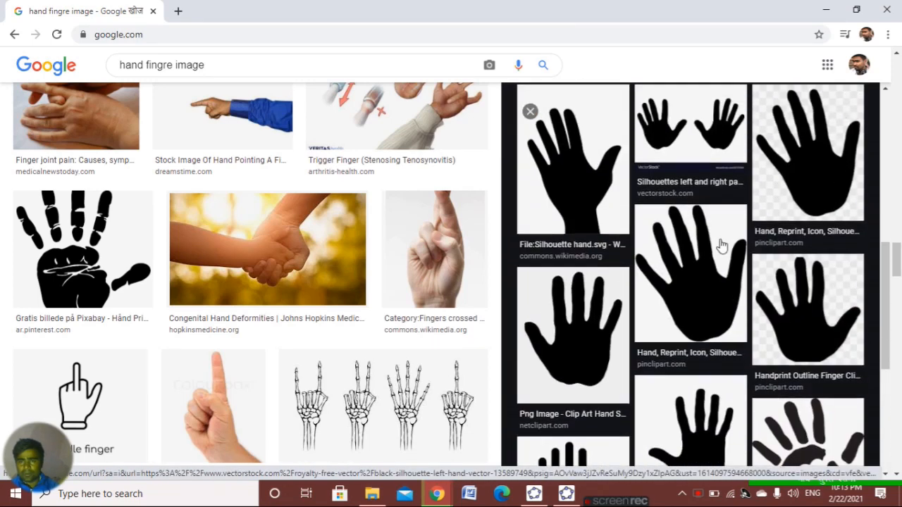
scroll(720, 246, up, 1)
- Look further through the main image results and preview the yellow open hand from HotEmoji
scroll(282, 265, down, 8)
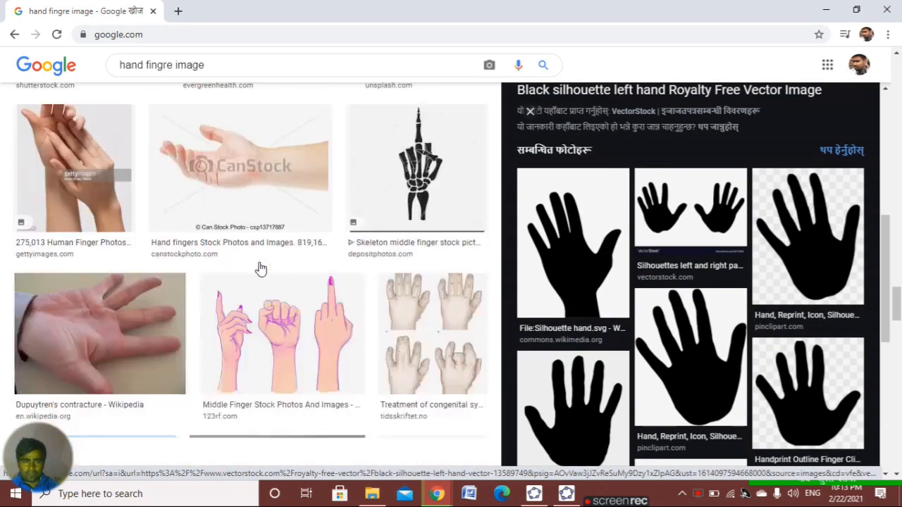
scroll(261, 267, down, 5)
scroll(259, 268, down, 5)
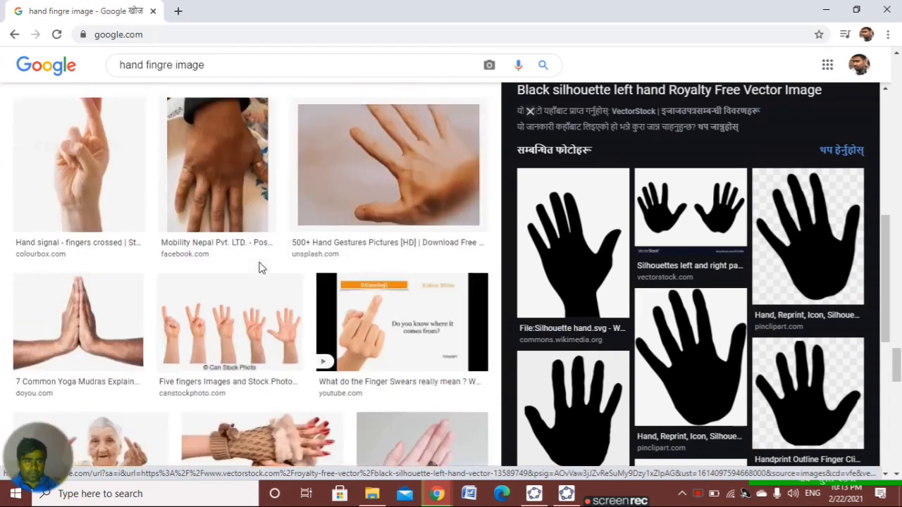
scroll(260, 263, up, 5)
scroll(177, 223, down, 5)
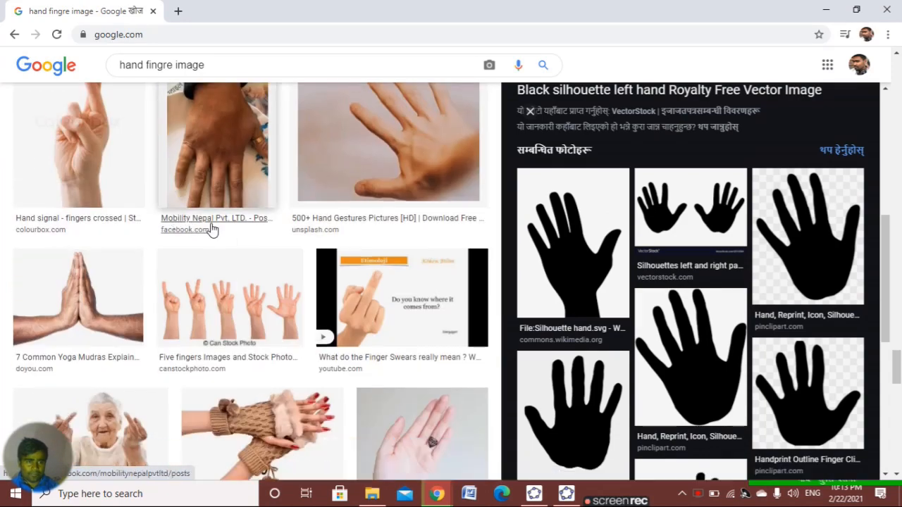
scroll(317, 228, down, 5)
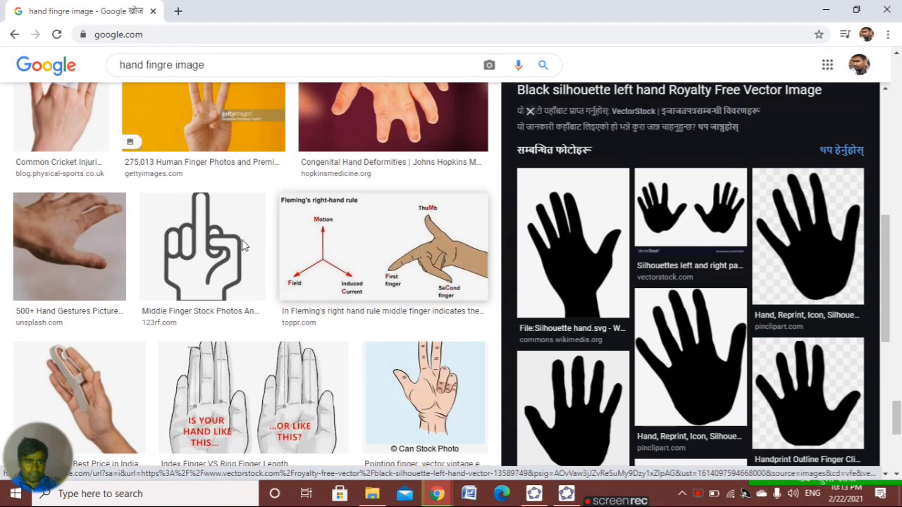
scroll(242, 240, down, 5)
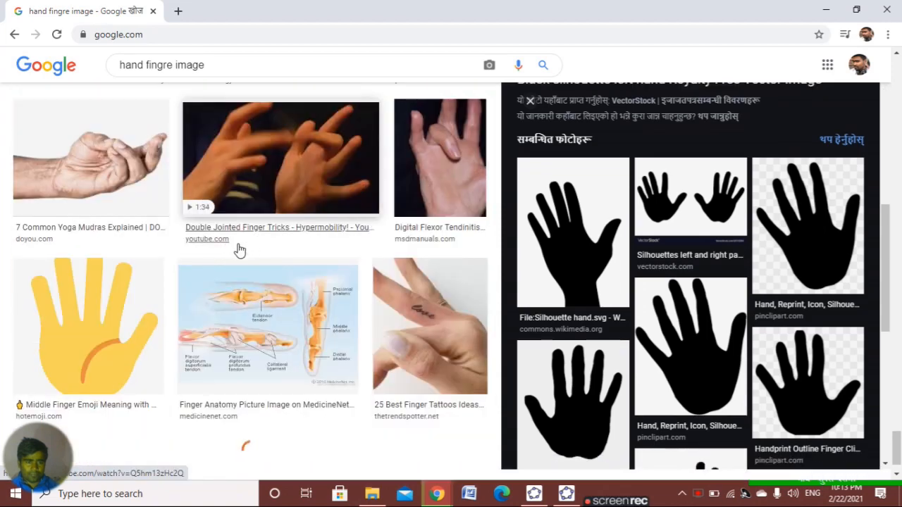
scroll(35, 299, down, 1)
click(56, 298)
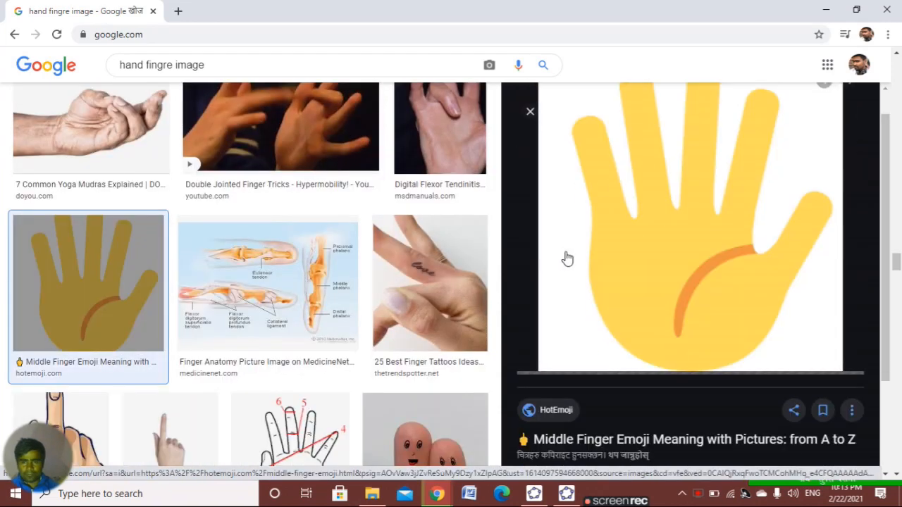
- Review the images related to the yellow HotEmoji hand and return to its large preview
scroll(606, 254, down, 8)
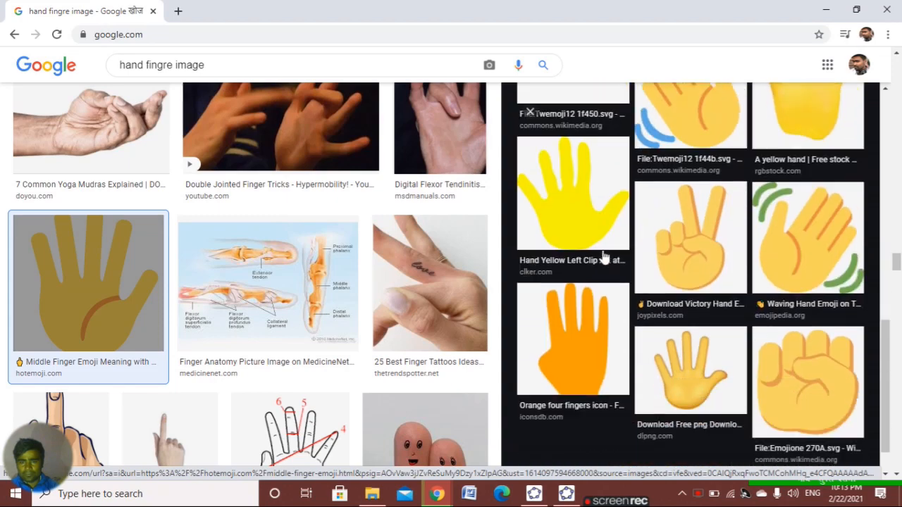
scroll(602, 258, down, 1)
scroll(721, 237, down, 2)
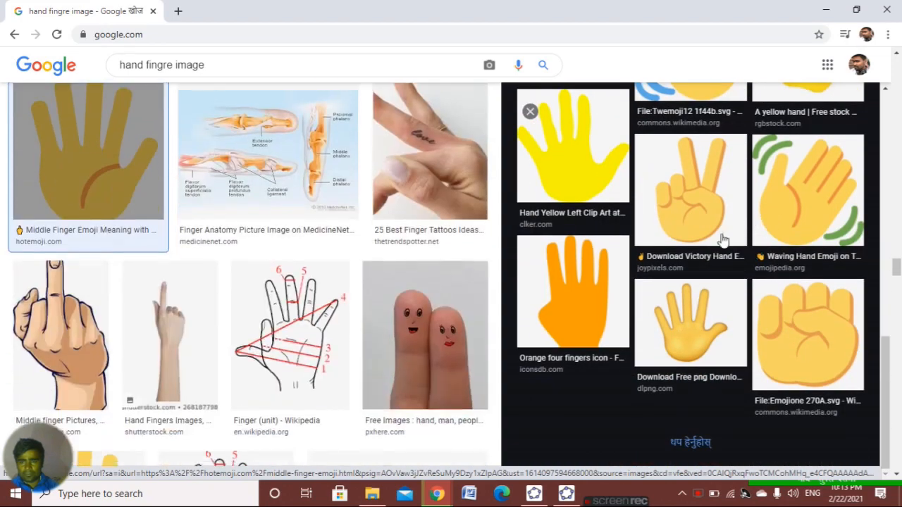
scroll(689, 259, down, 4)
scroll(688, 258, up, 11)
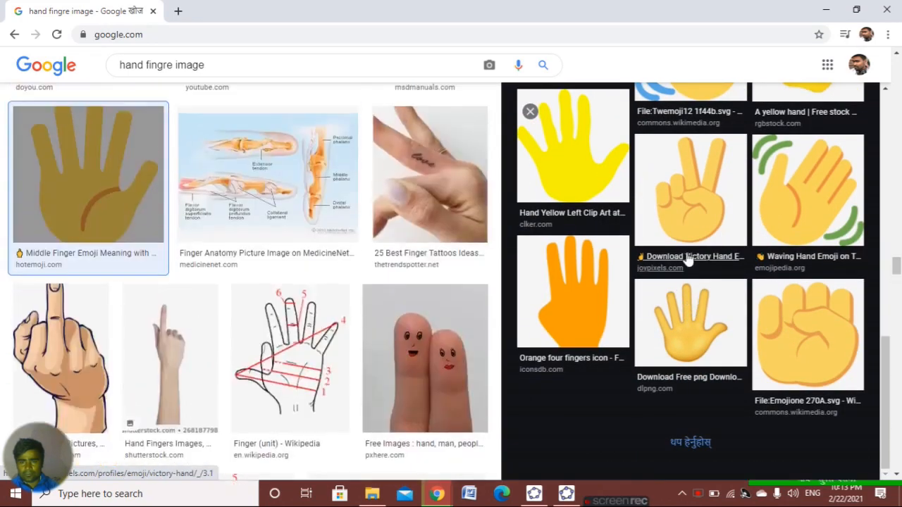
scroll(673, 221, up, 4)
click(673, 222)
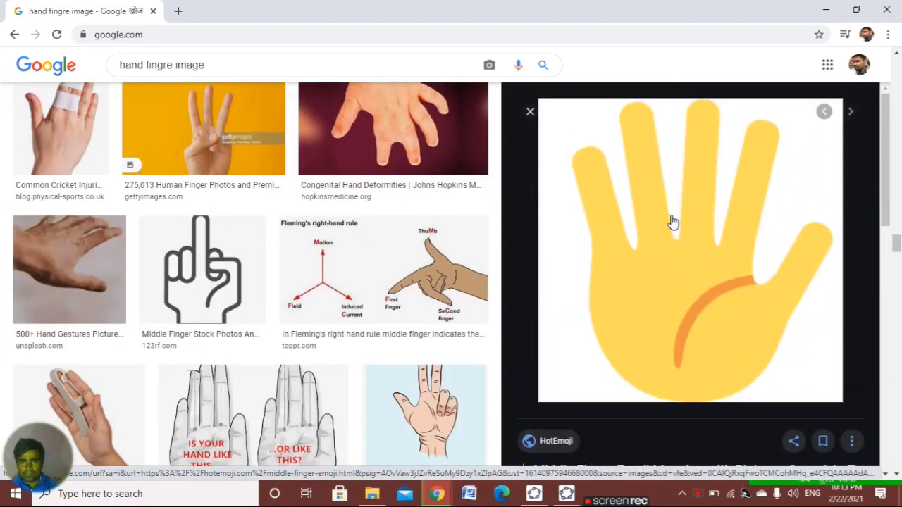
- Shorten the image search to "fingre image", run it, and look through the results
scroll(205, 187, up, 15)
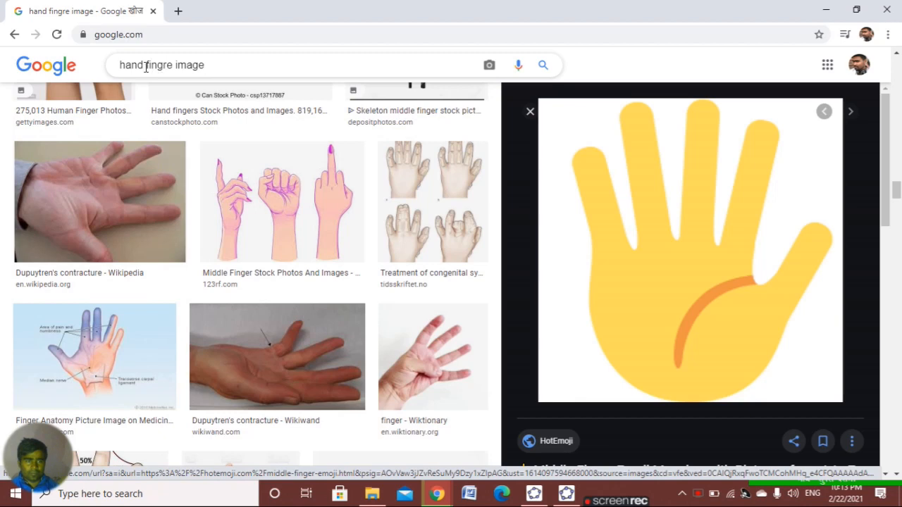
double_click(146, 67)
key(BackSpace)
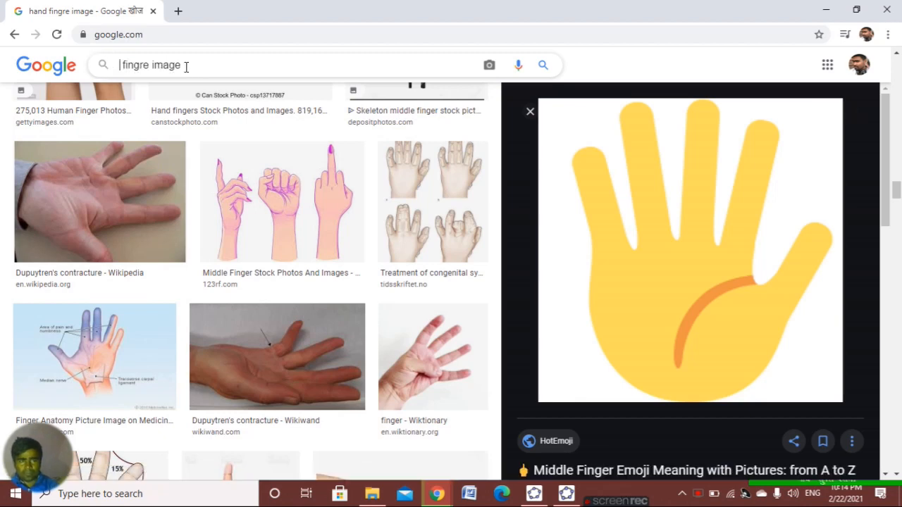
key(Return)
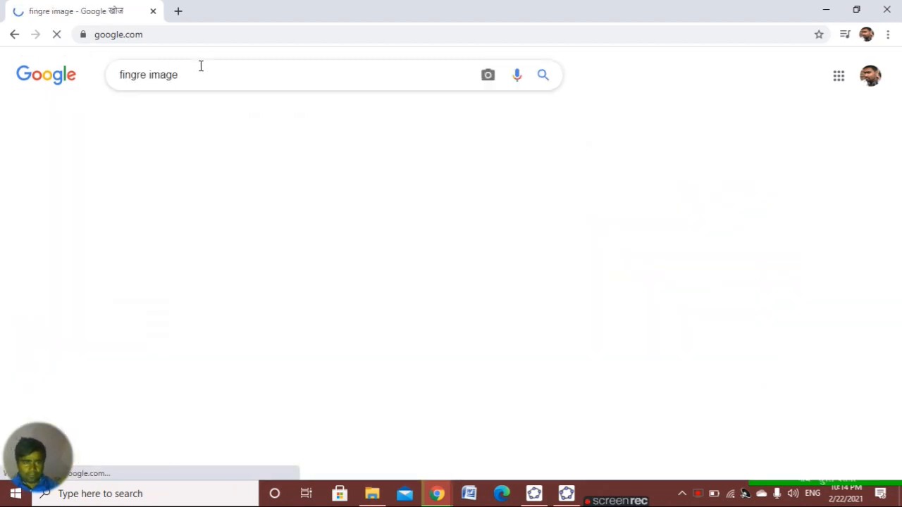
scroll(182, 233, down, 2)
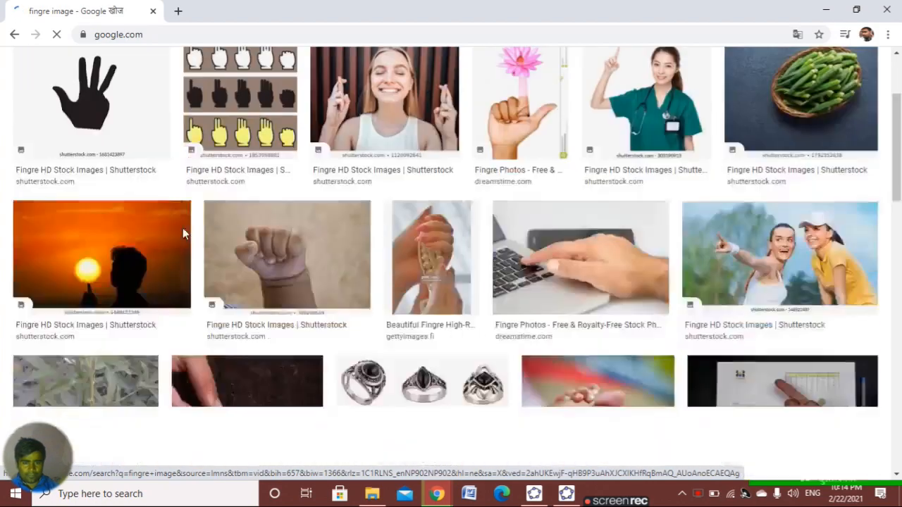
scroll(183, 234, down, 3)
scroll(183, 234, down, 4)
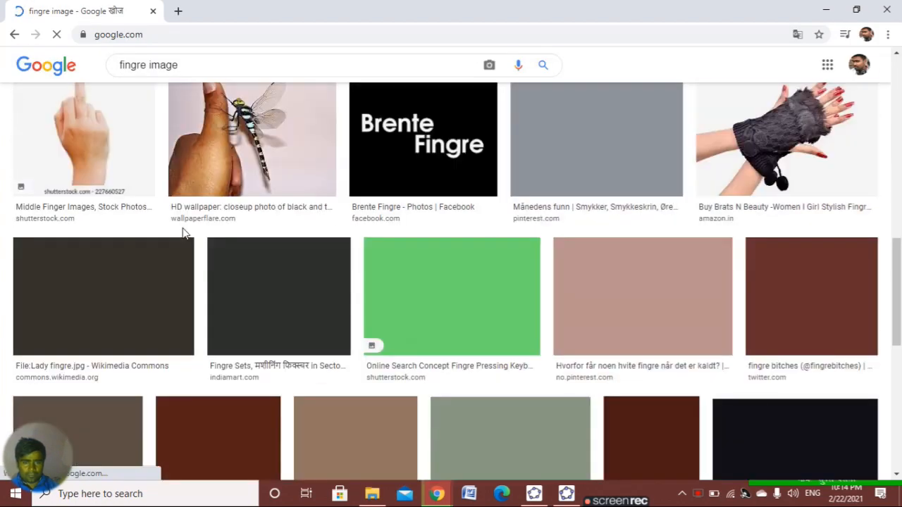
scroll(182, 233, up, 9)
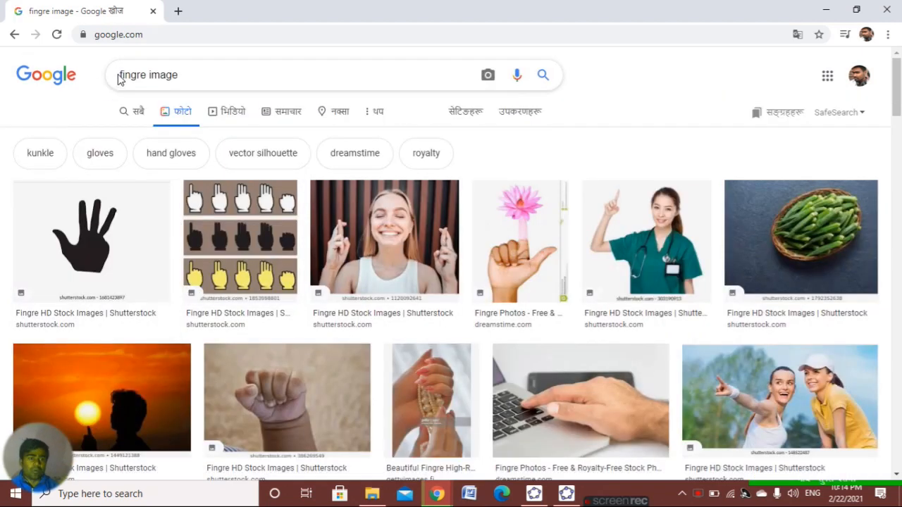
- Close the browser with the "fingre image" results and reopen Google Chrome in a maximized window
drag(181, 75, 133, 70)
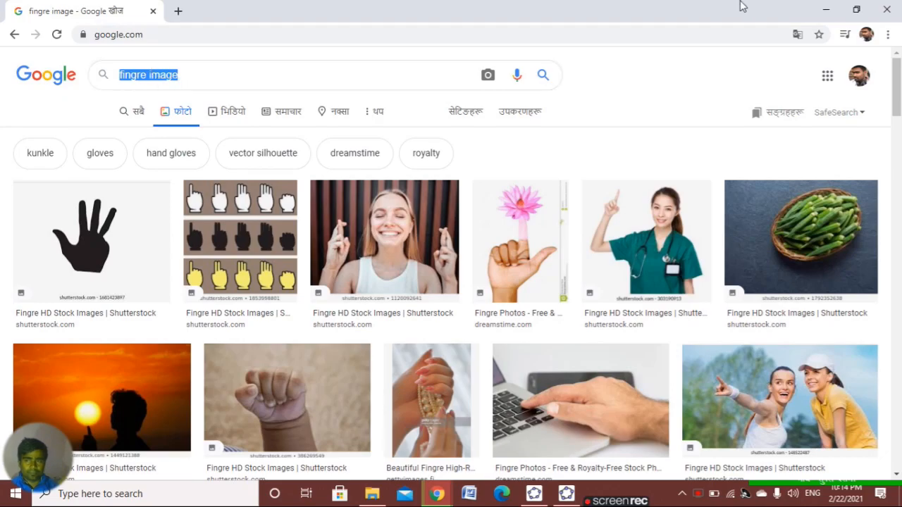
click(892, 10)
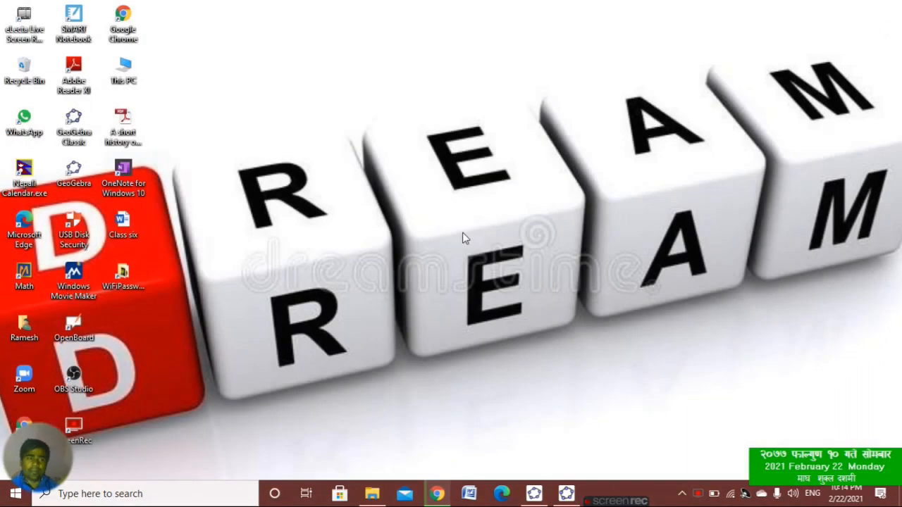
double_click(123, 21)
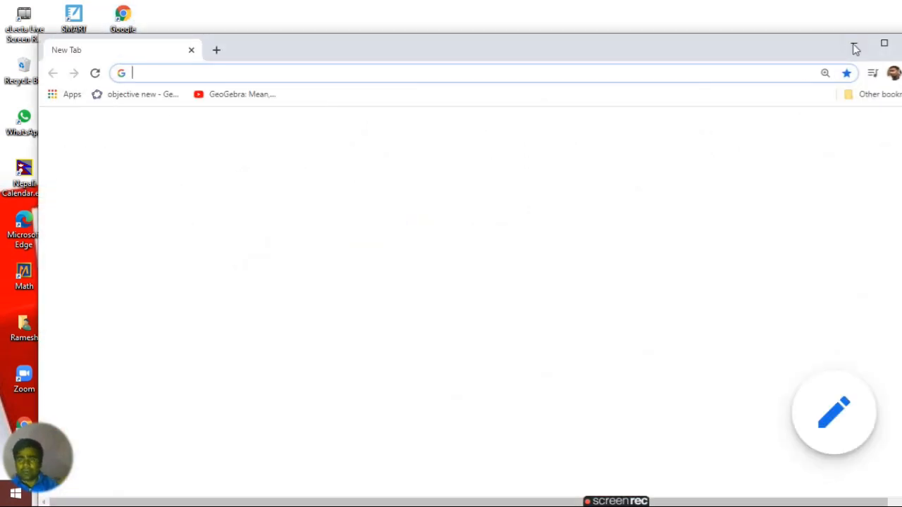
click(884, 43)
- Search Google for "hend finger normal image" and switch to the image results
click(444, 40)
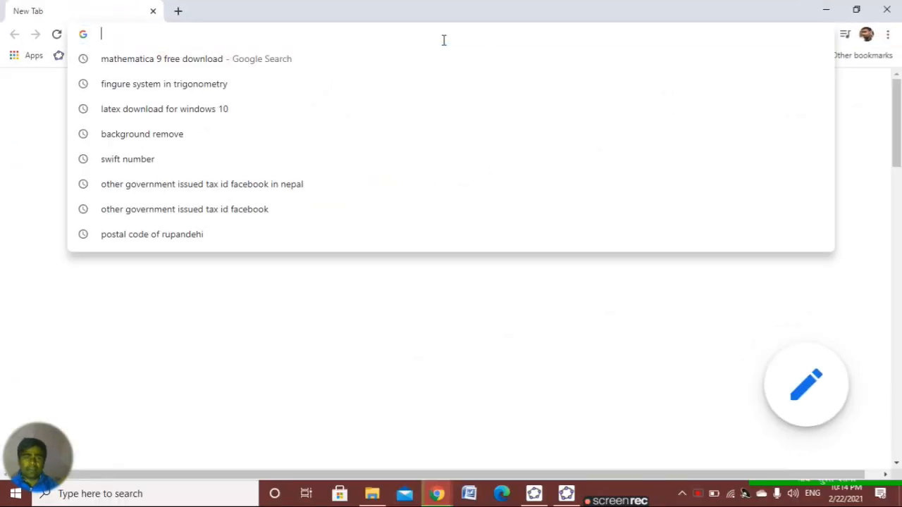
text(hend finger normal image)
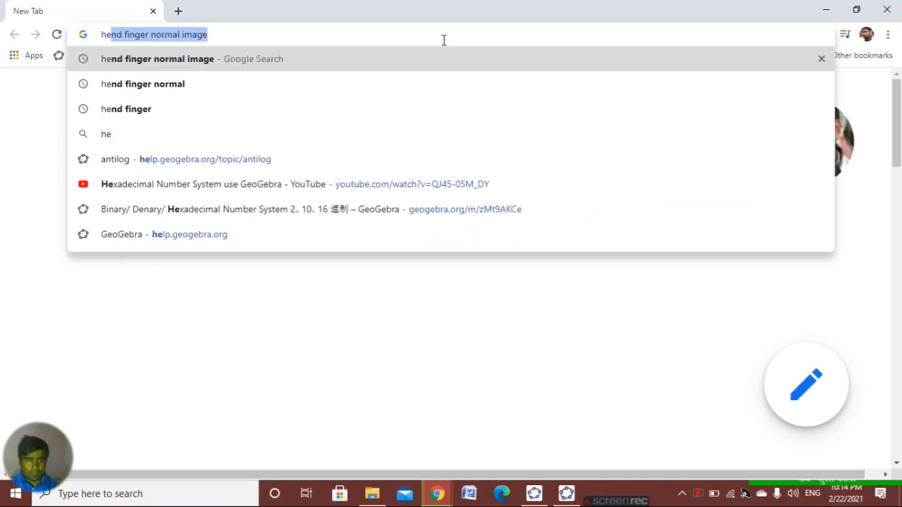
key(Right)
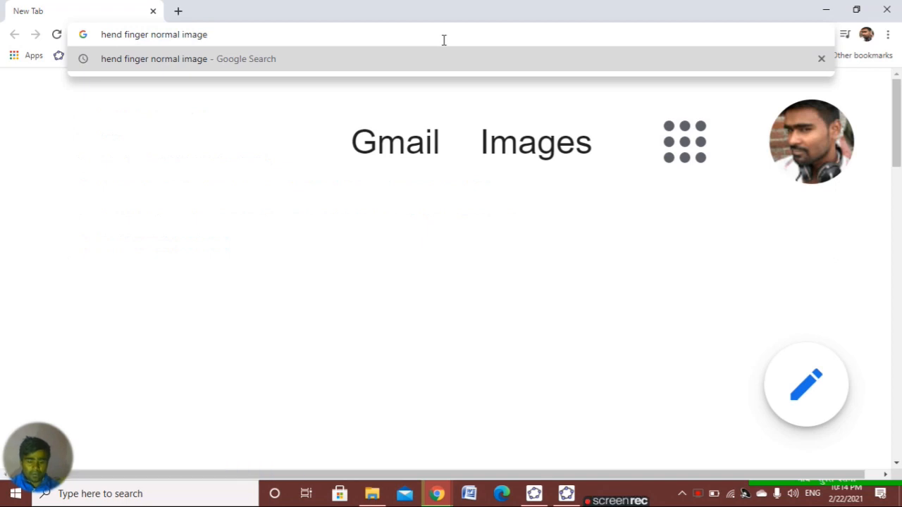
key(Return)
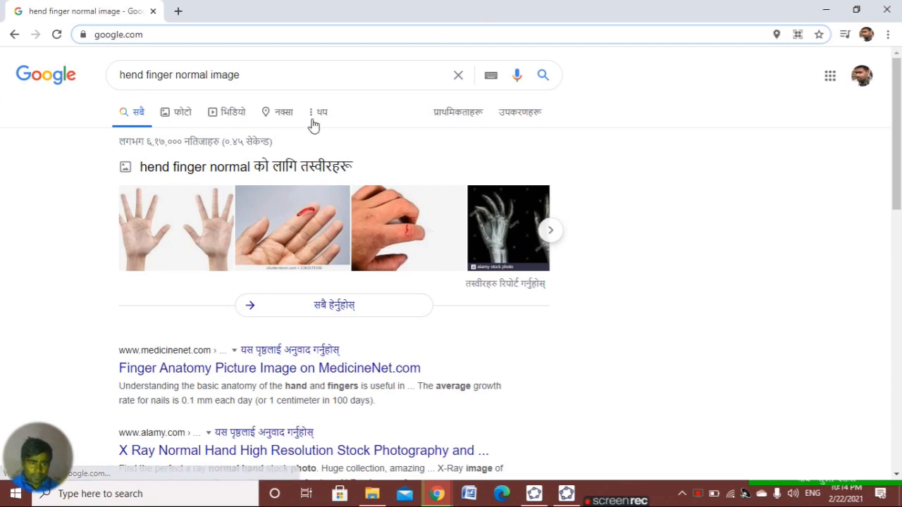
click(172, 119)
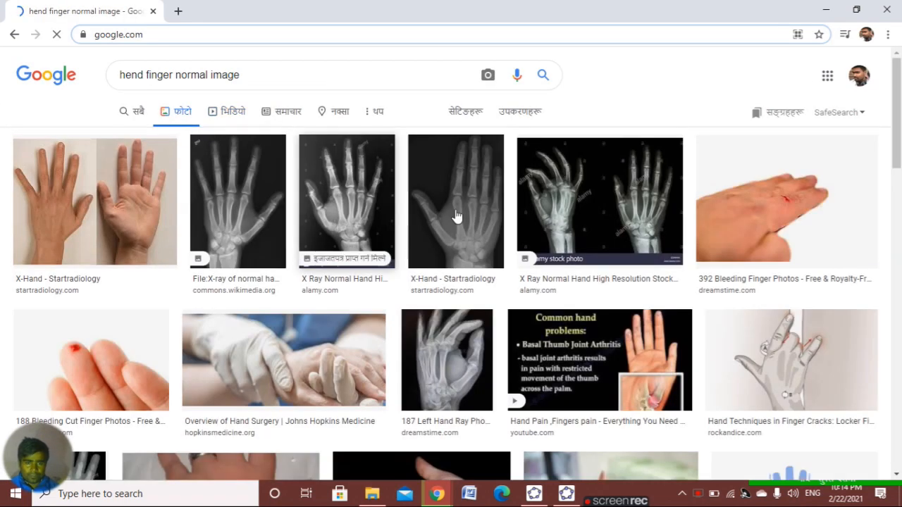
- Look through the hand image results and preview the open palm photo from Men's Health
scroll(270, 190, down, 8)
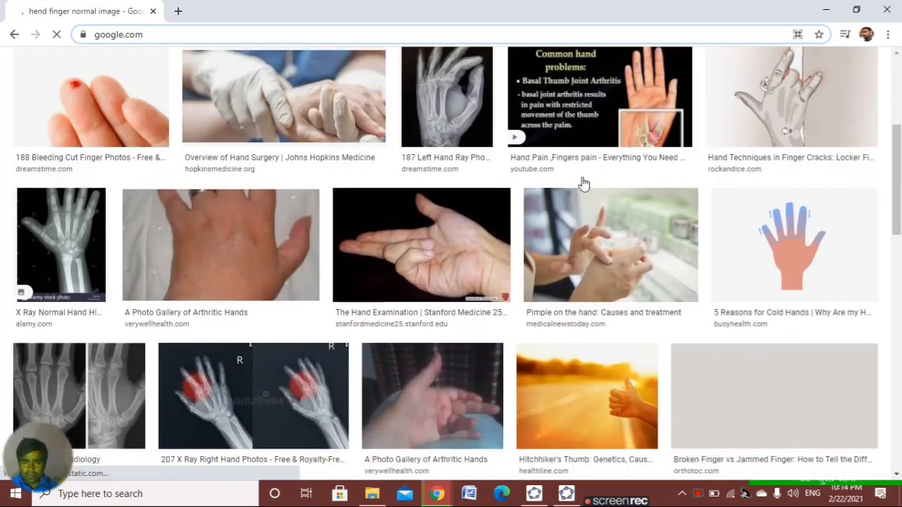
scroll(352, 204, down, 3)
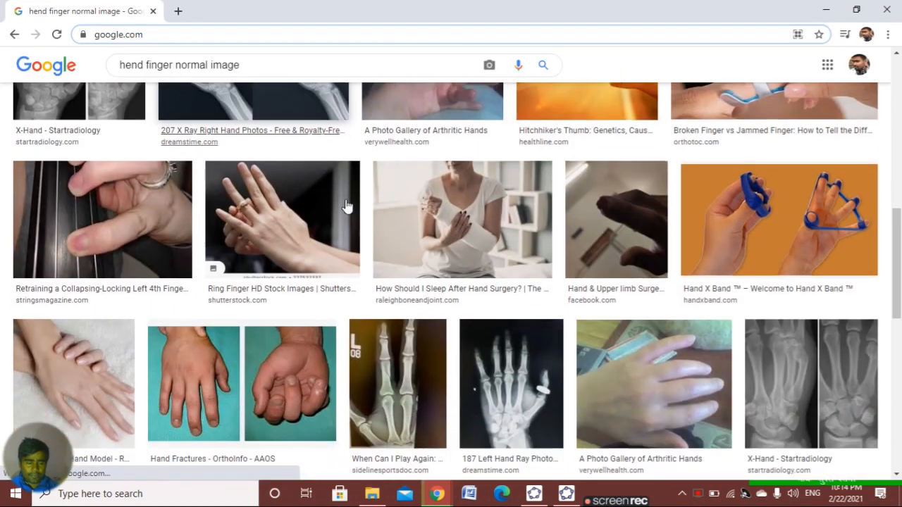
scroll(408, 197, down, 6)
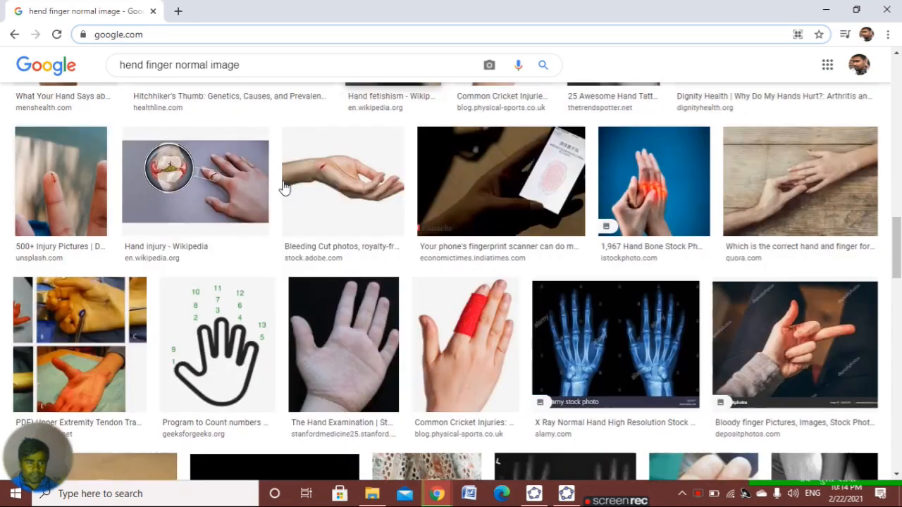
scroll(113, 155, up, 3)
click(84, 187)
- Examine the related images beneath the Men's Health palm preview for alternative spread hands, and return to the large preview
scroll(635, 205, down, 1)
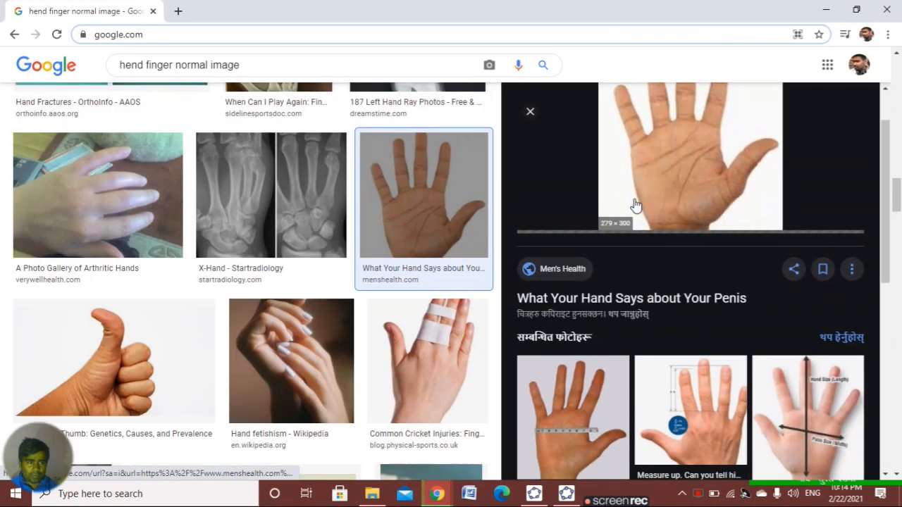
scroll(635, 205, down, 5)
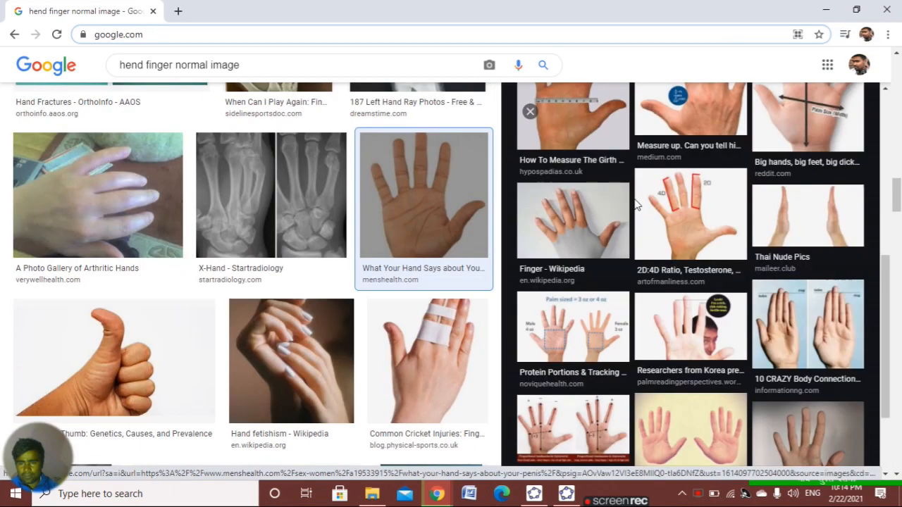
scroll(635, 205, up, 2)
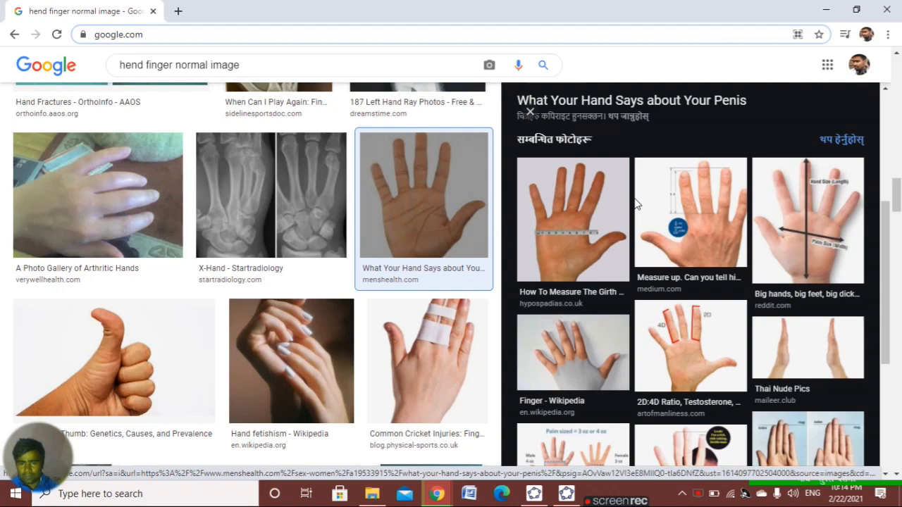
scroll(635, 205, up, 4)
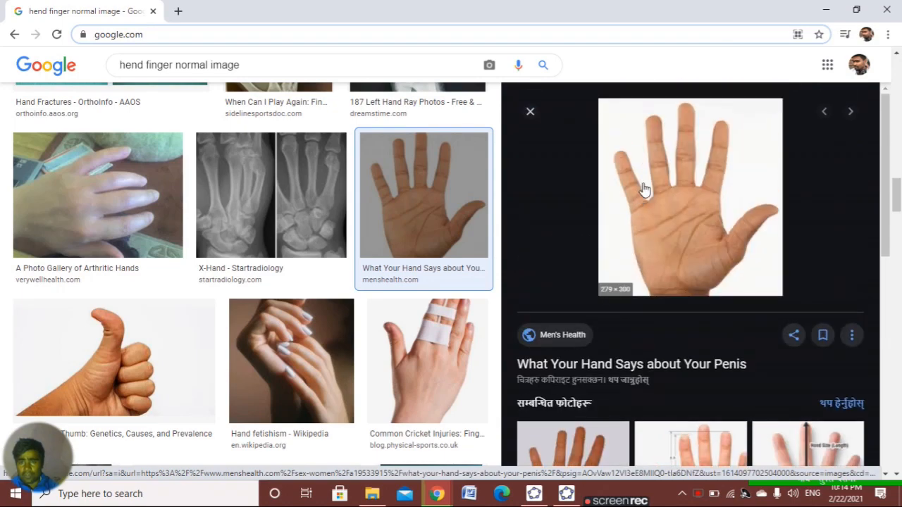
scroll(661, 173, down, 5)
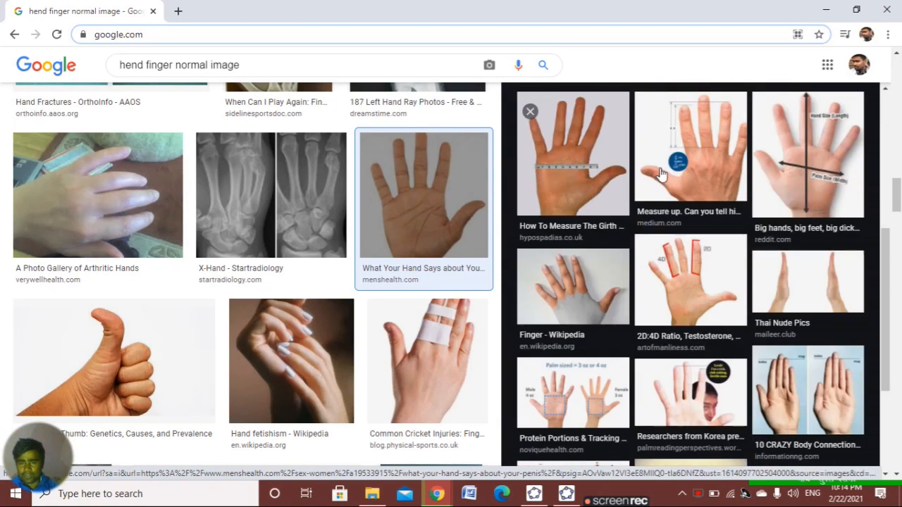
scroll(661, 173, down, 3)
scroll(662, 174, down, 3)
scroll(677, 190, up, 8)
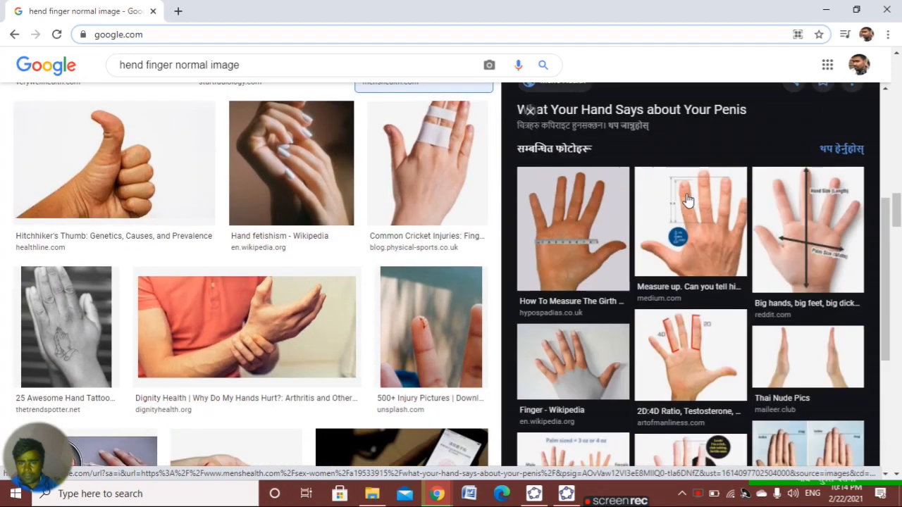
scroll(683, 200, down, 8)
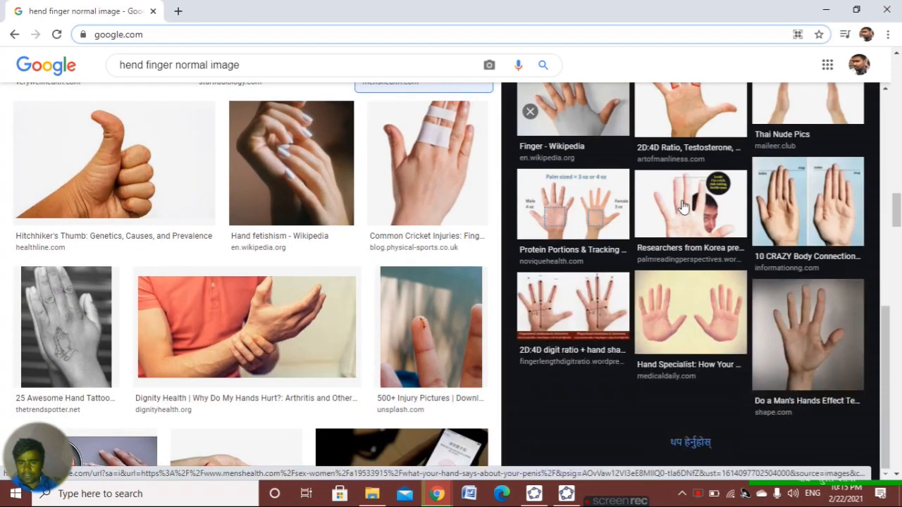
scroll(692, 219, down, 2)
scroll(691, 219, up, 10)
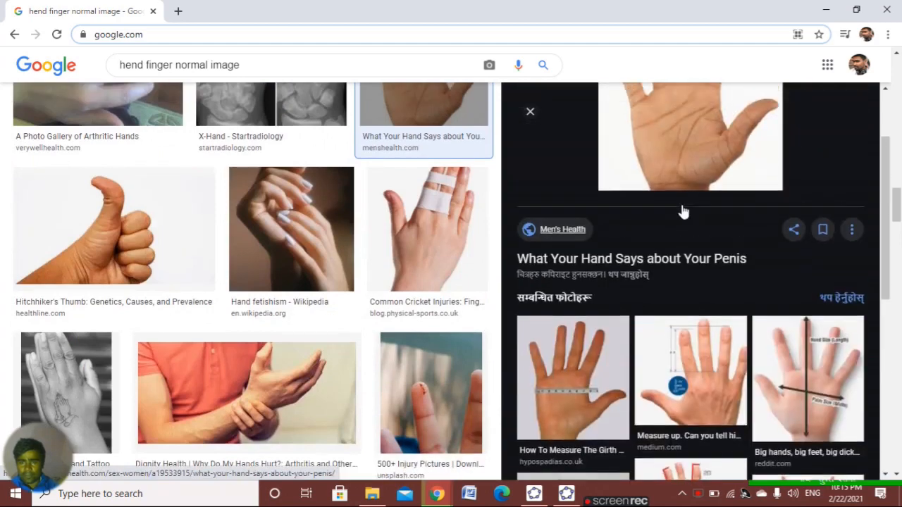
- Save the previewed palm photo as a JPEG named "image heand;.jpg" in the Pictures folder
right_click(657, 172)
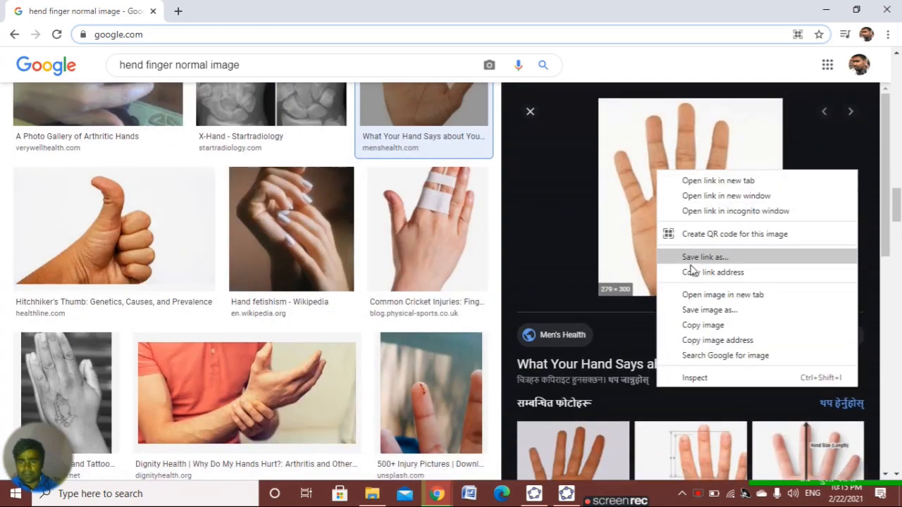
click(698, 310)
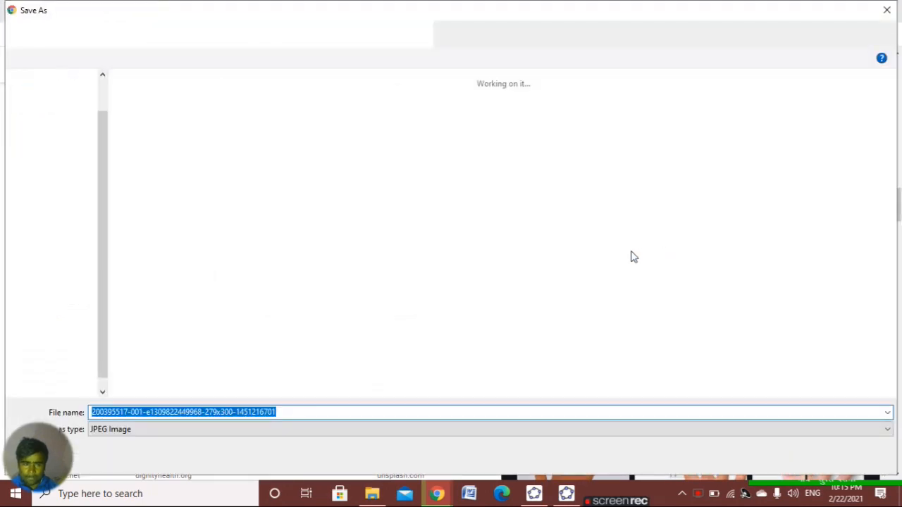
text(he)
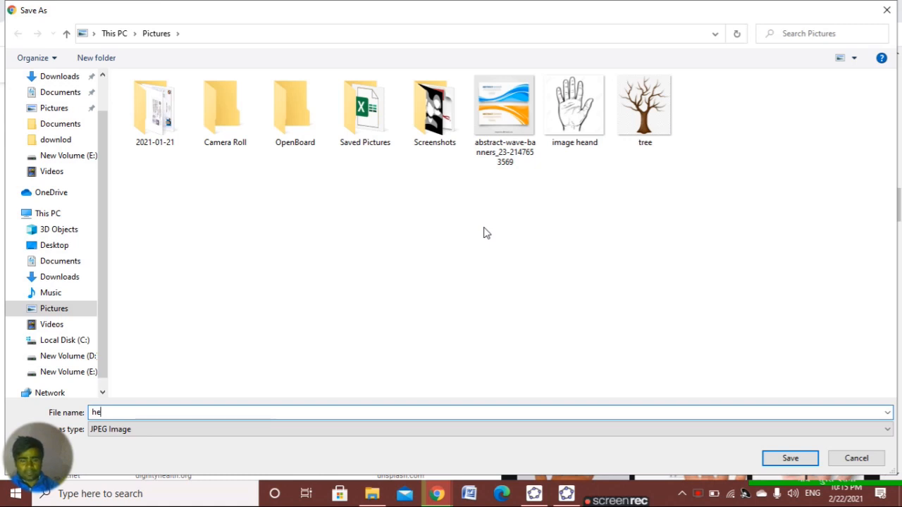
key(BackSpace)
key(BackSpace)
text(i)
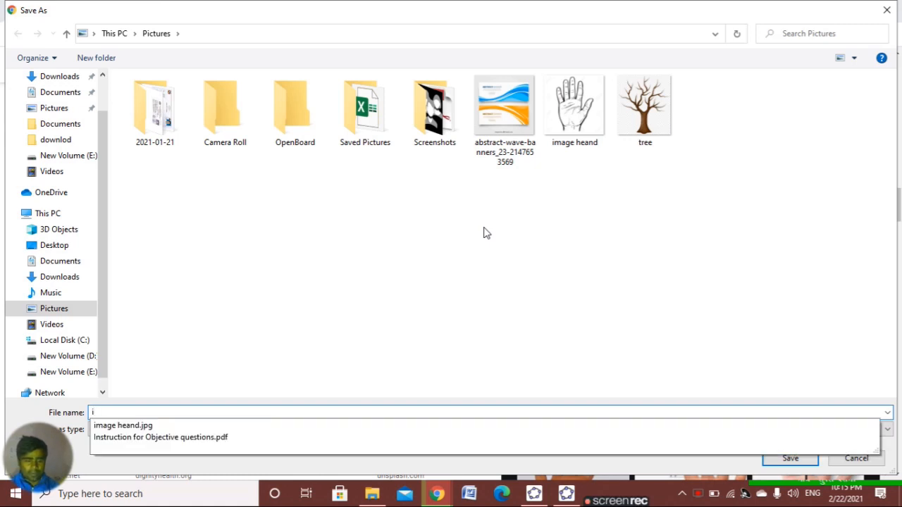
text(mahr)
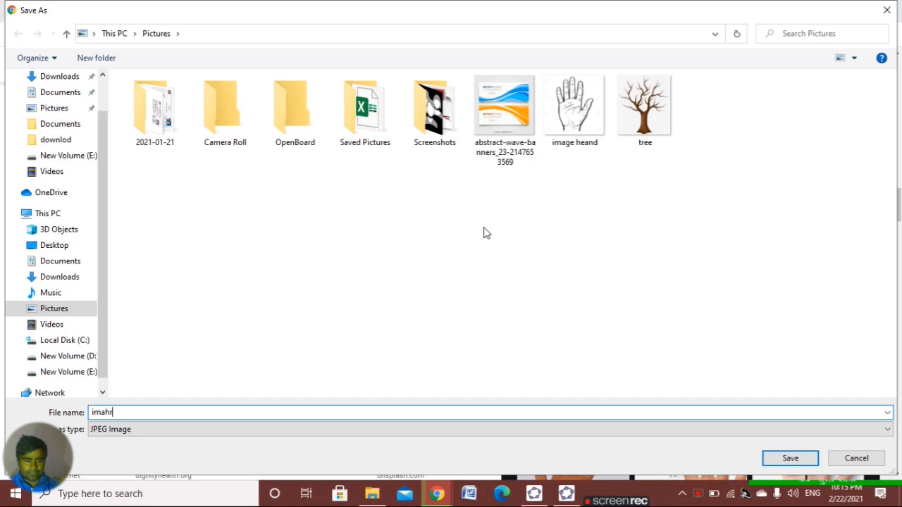
text(ge )
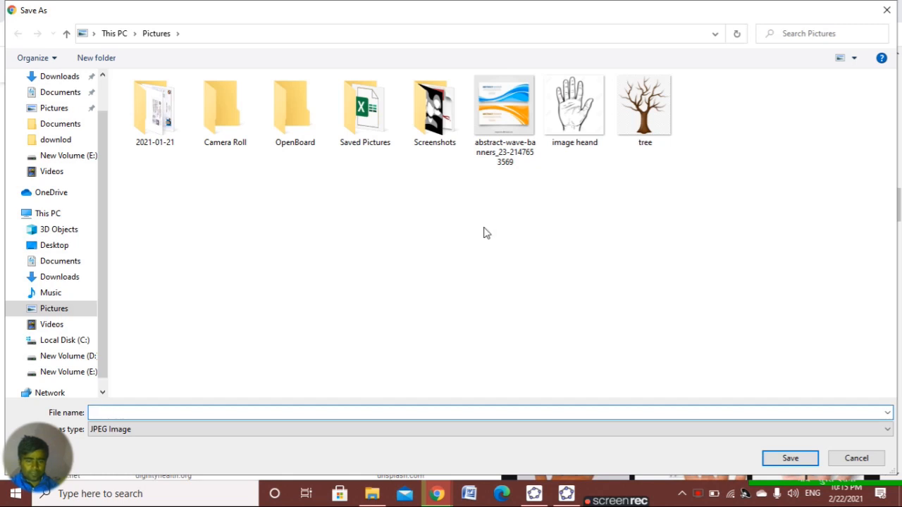
text(image)
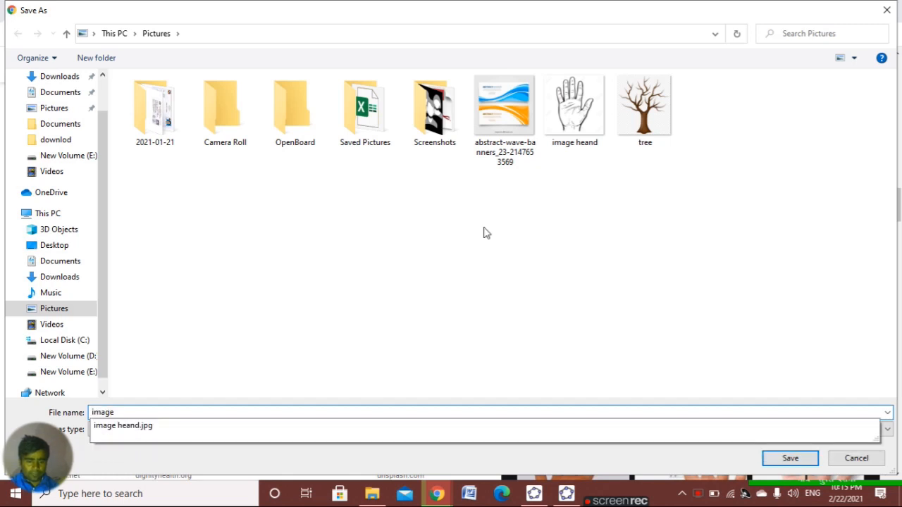
click(138, 427)
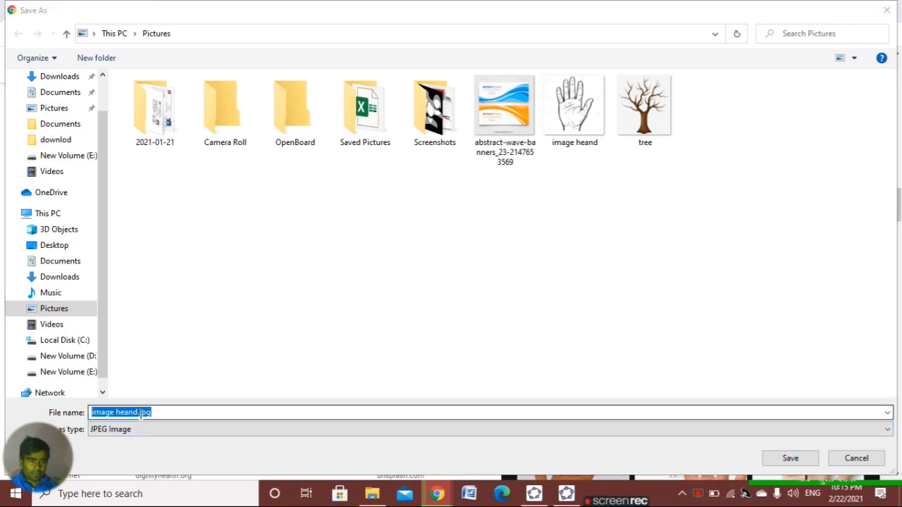
click(140, 414)
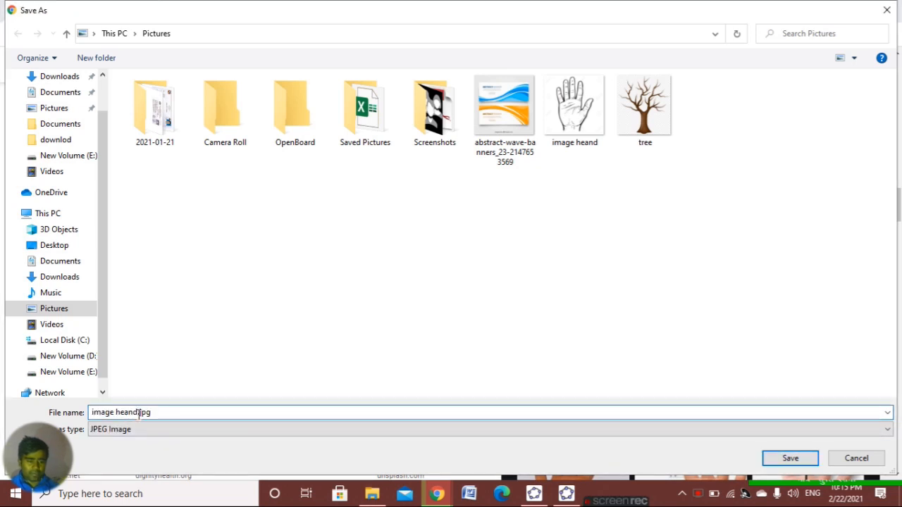
click(775, 462)
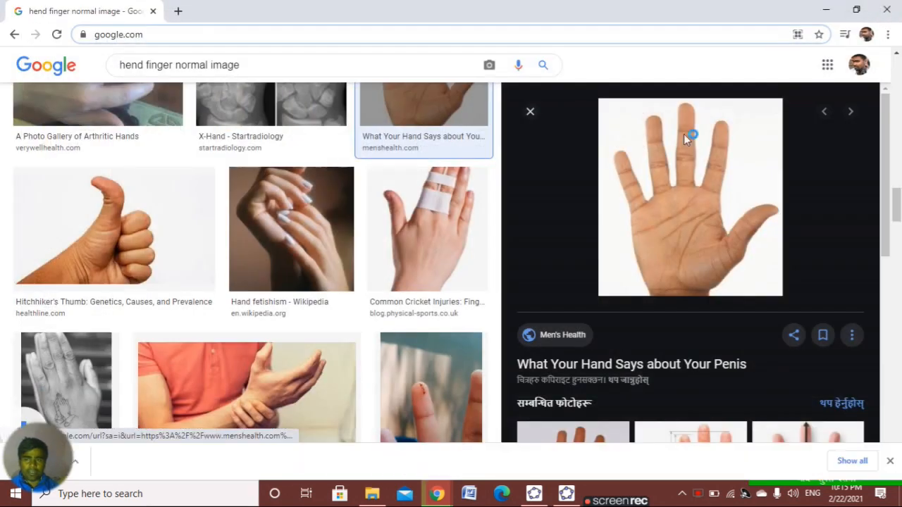
- Minimize the browser, bring up the finished finger trick applet, and switch to the blank GeoGebra Classic 5 window
click(856, 10)
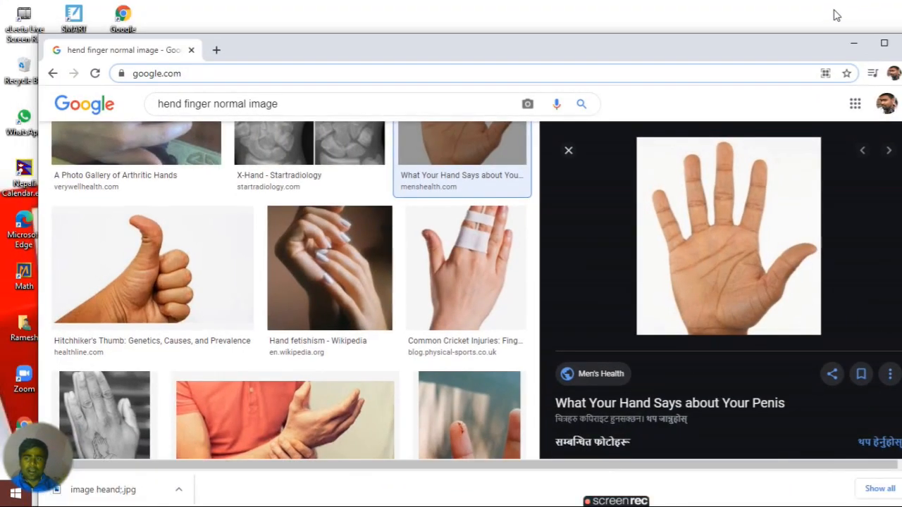
click(852, 44)
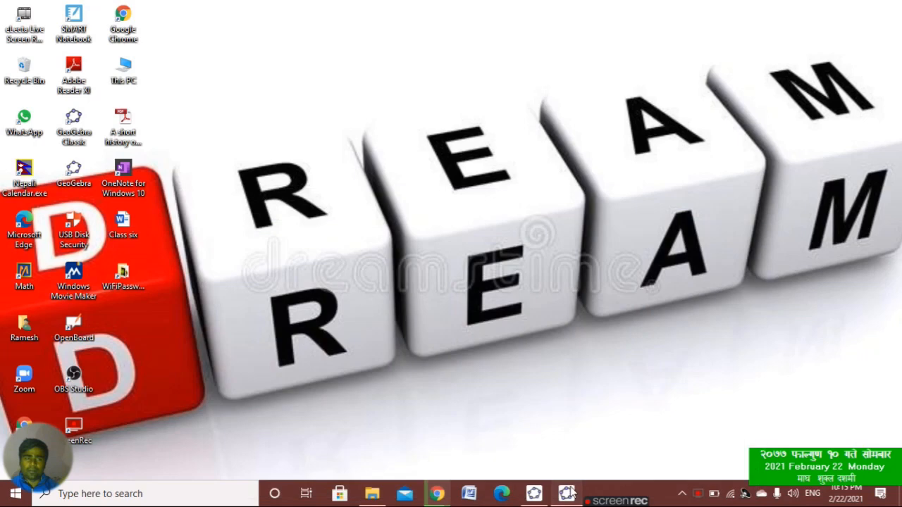
click(569, 494)
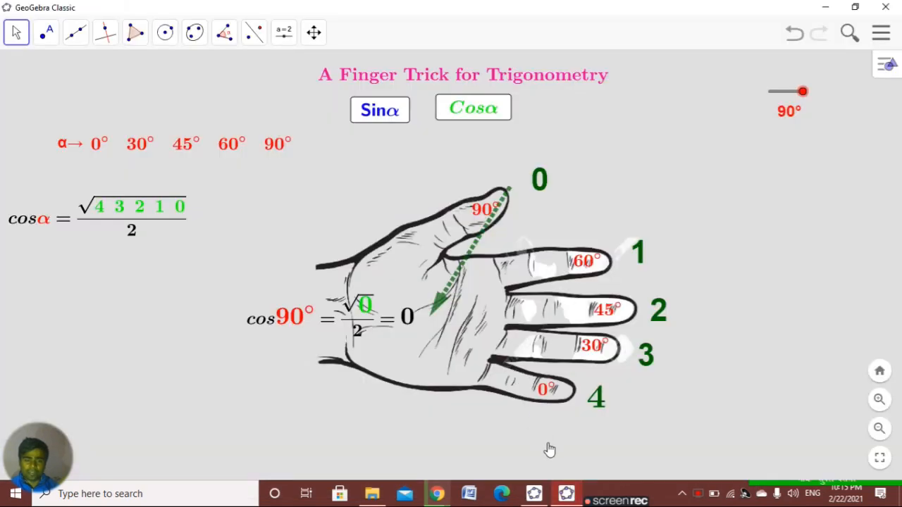
click(534, 493)
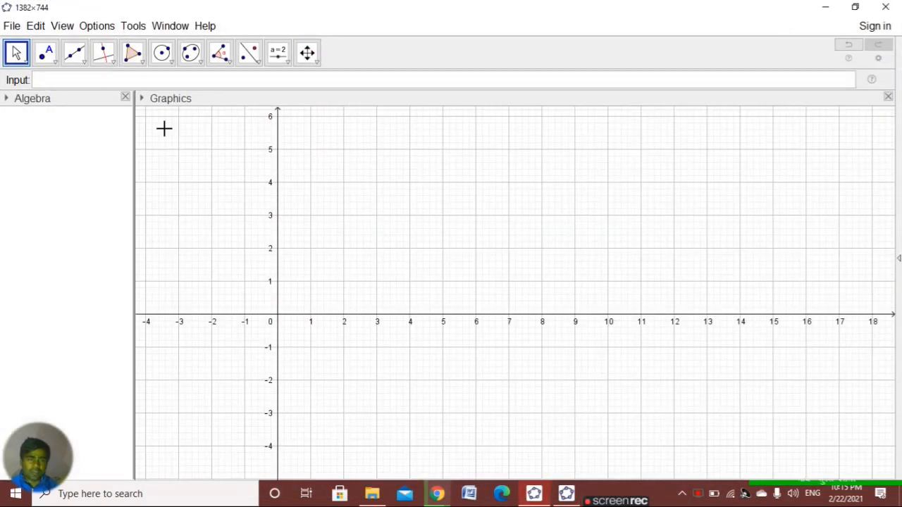
- Insert the image "image_heand-removebg-preview" from the Downloads folder into the Graphics view
click(280, 60)
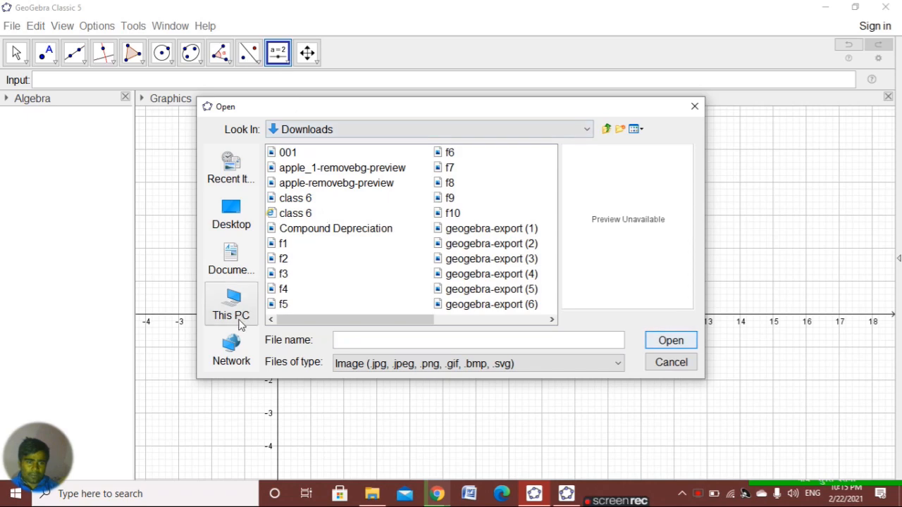
click(240, 321)
click(298, 201)
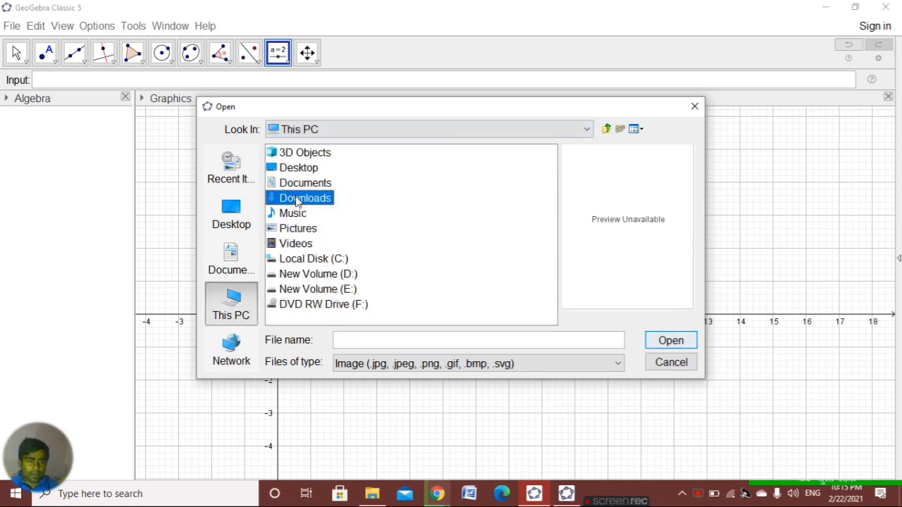
double_click(298, 201)
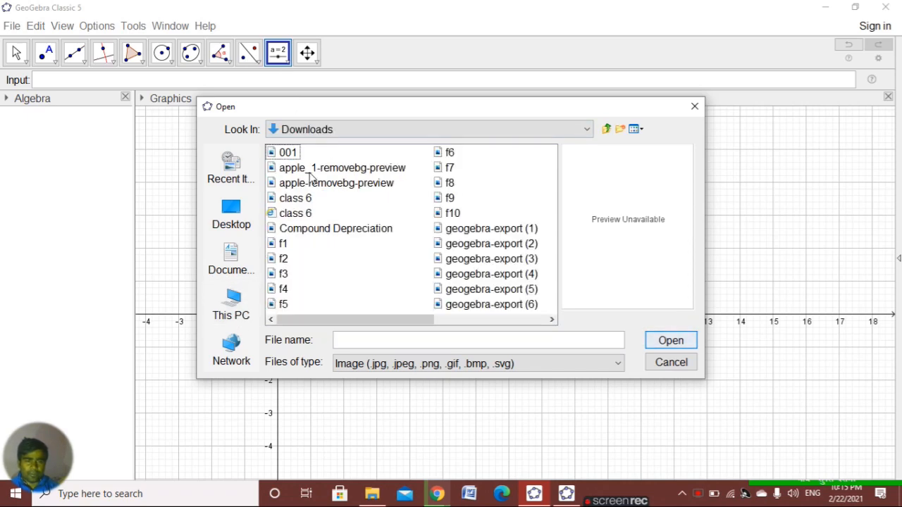
scroll(457, 241, right, 2)
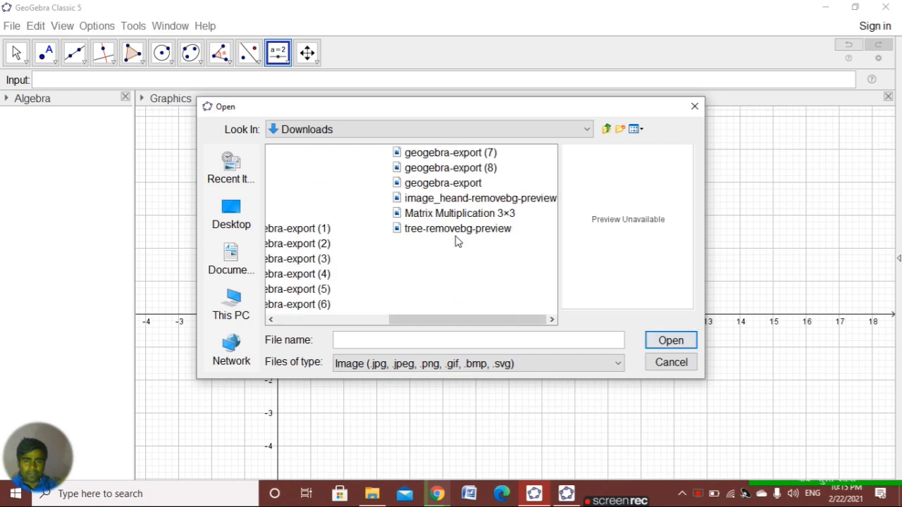
click(437, 200)
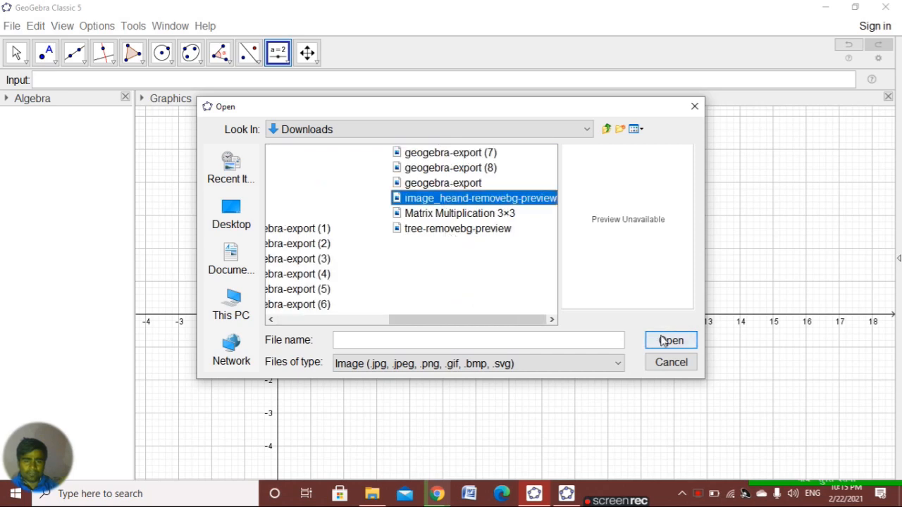
click(671, 340)
click(465, 284)
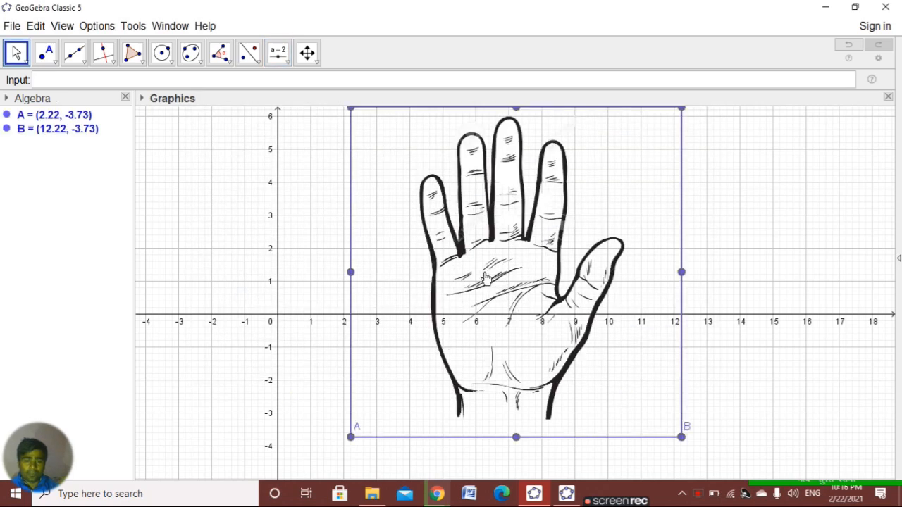
click(272, 262)
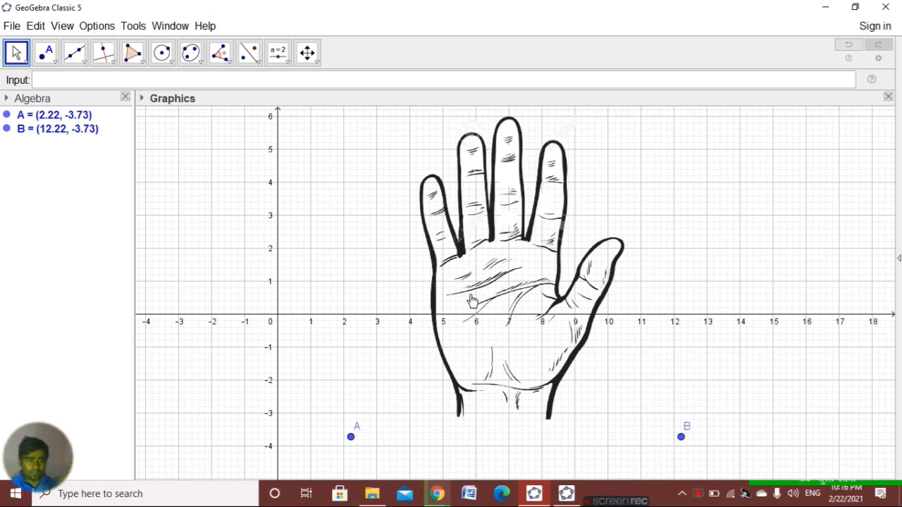
- Move the hand image closer to the y-axis, and turn it sideways by placing corner point A at (2, -4) and B at (6, 6)
drag(52, 455, 878, 37)
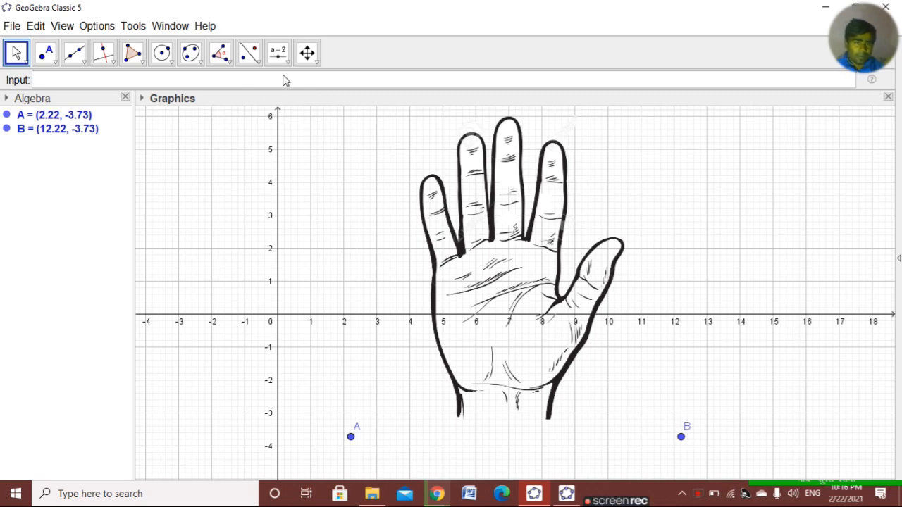
drag(437, 277, 377, 230)
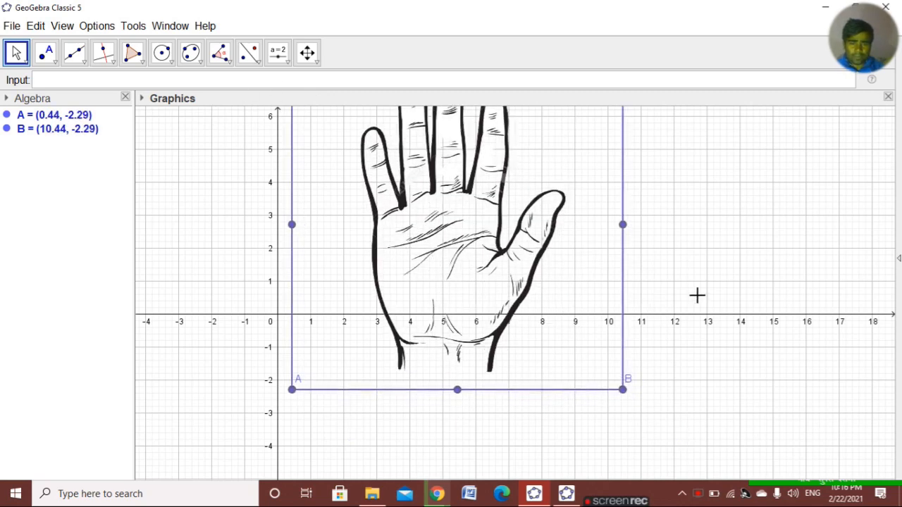
click(655, 284)
drag(303, 395, 345, 448)
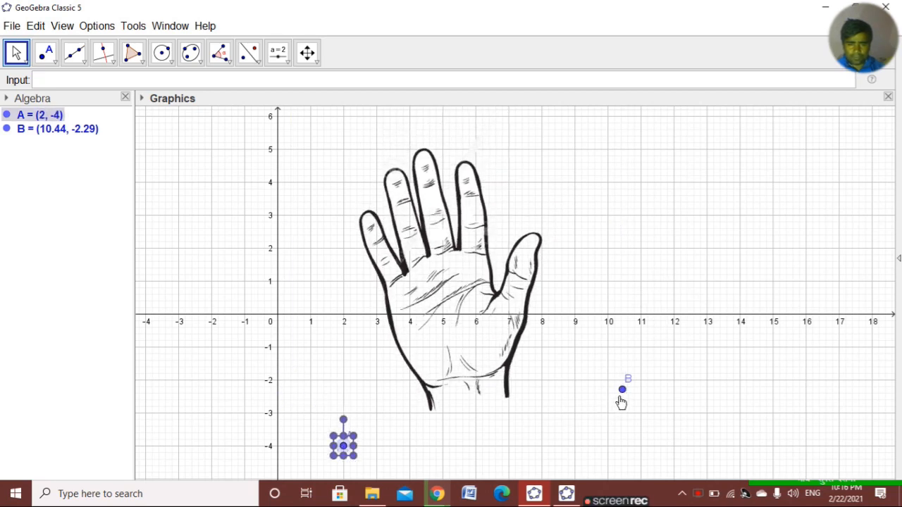
drag(621, 401, 479, 125)
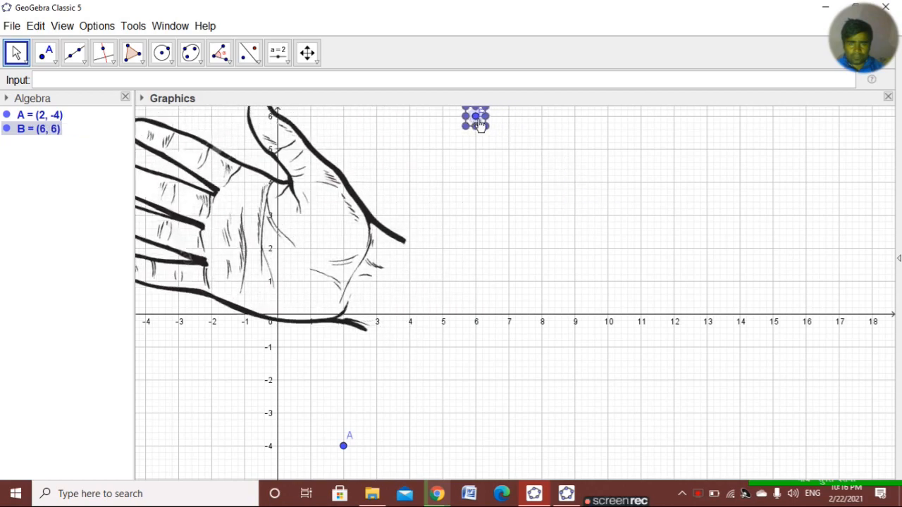
- Reposition the turned hand and level its fingers, with corner point A at (11, -4) and B at (11.04, 5.68)
drag(316, 256, 516, 266)
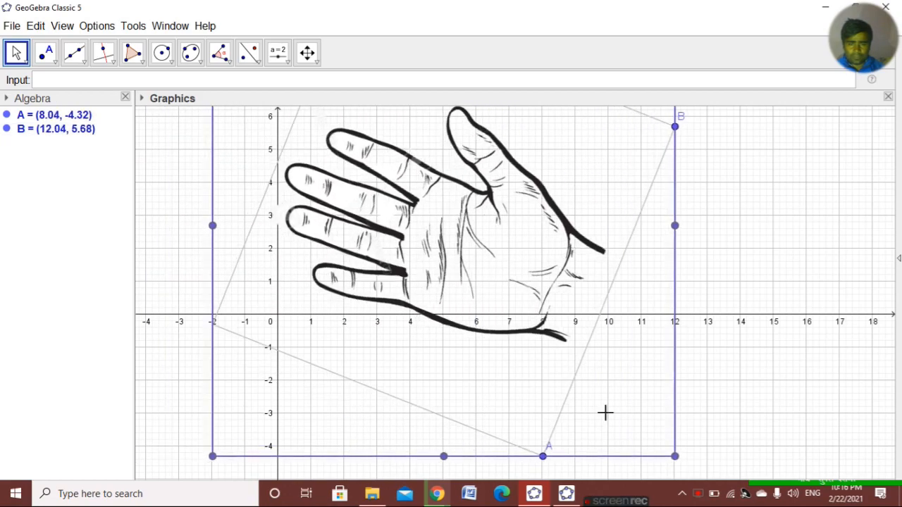
click(749, 431)
drag(547, 467, 646, 457)
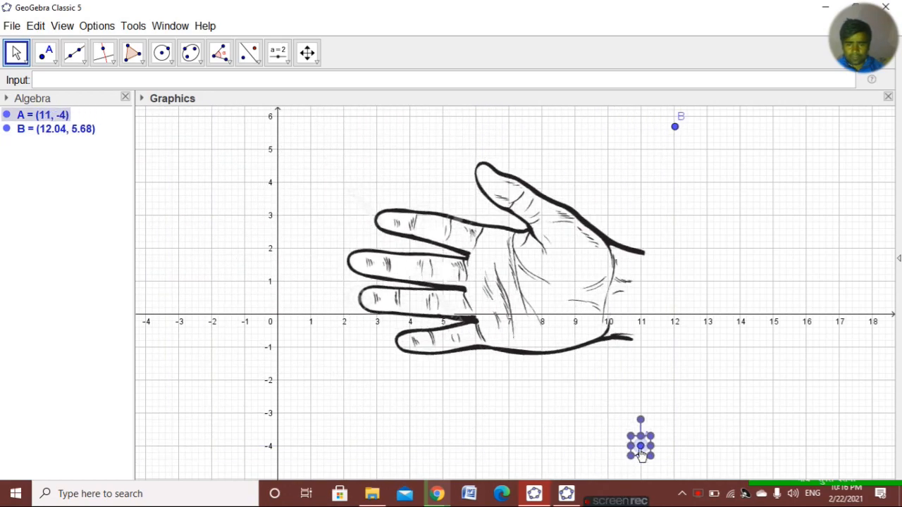
drag(573, 344, 536, 341)
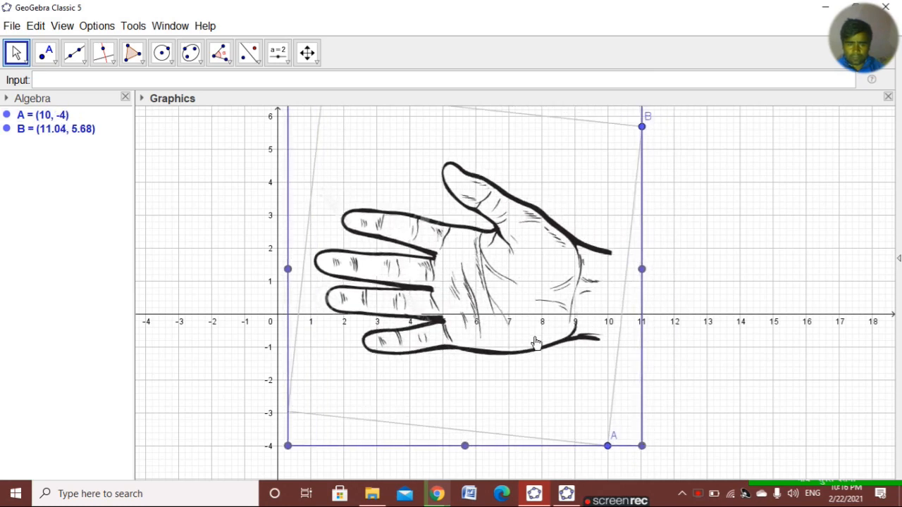
drag(609, 450, 643, 456)
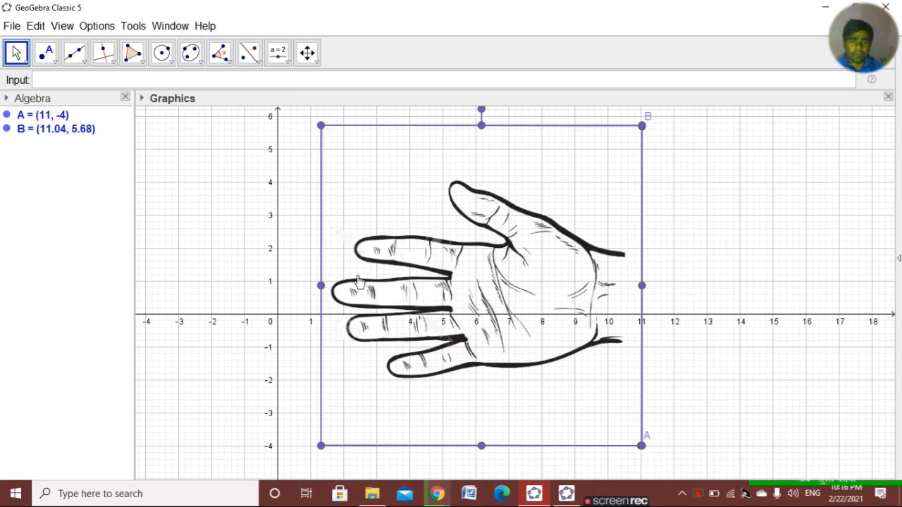
click(201, 215)
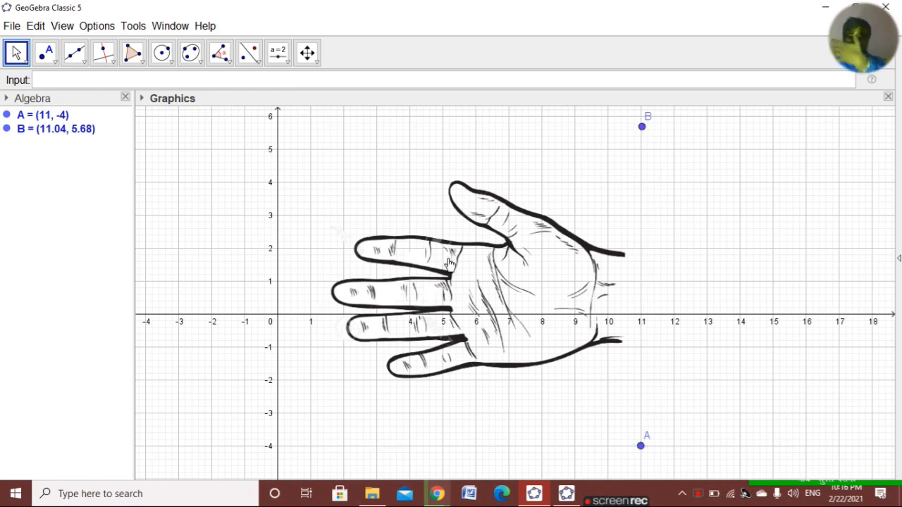
- Reflect the hand image about the y-axis with Reflect about Line
click(500, 280)
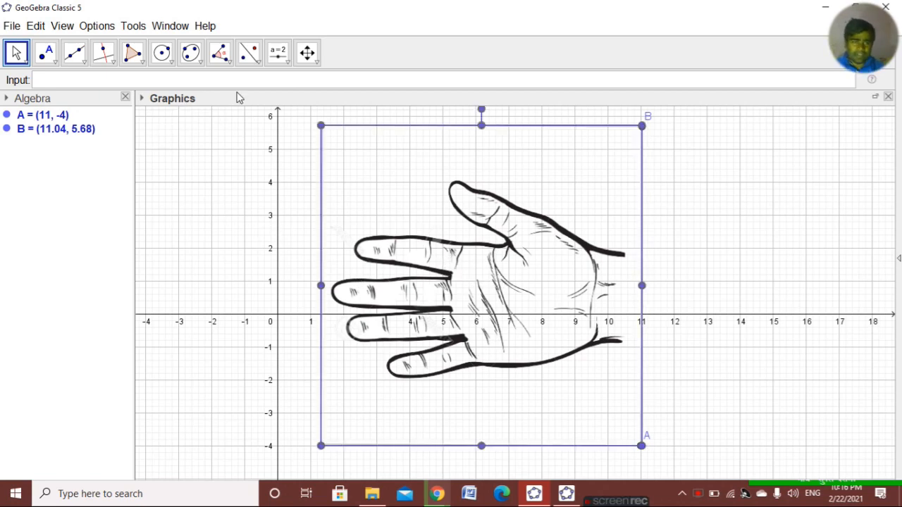
click(288, 67)
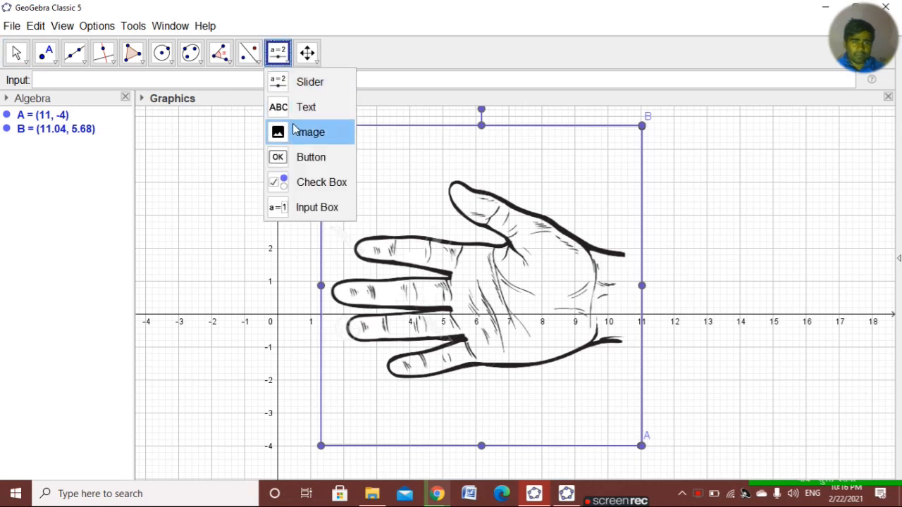
mouse_move(259, 62)
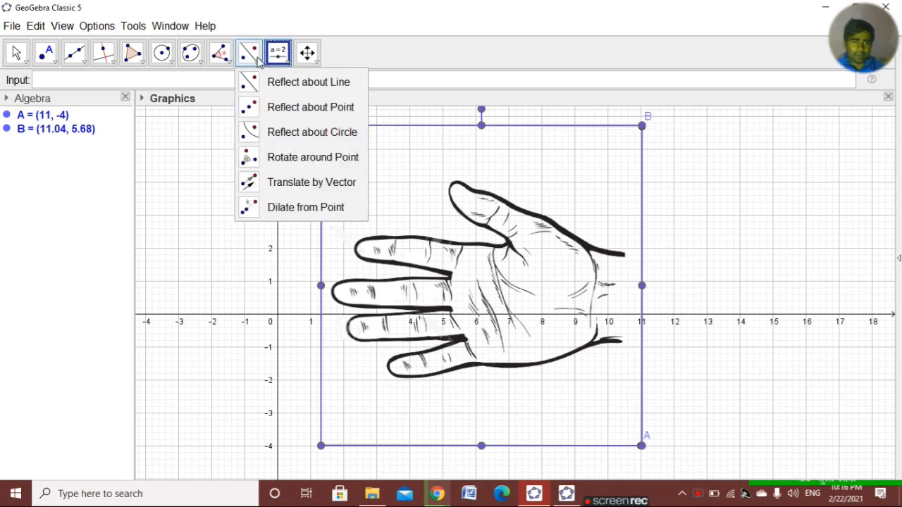
click(282, 83)
click(489, 281)
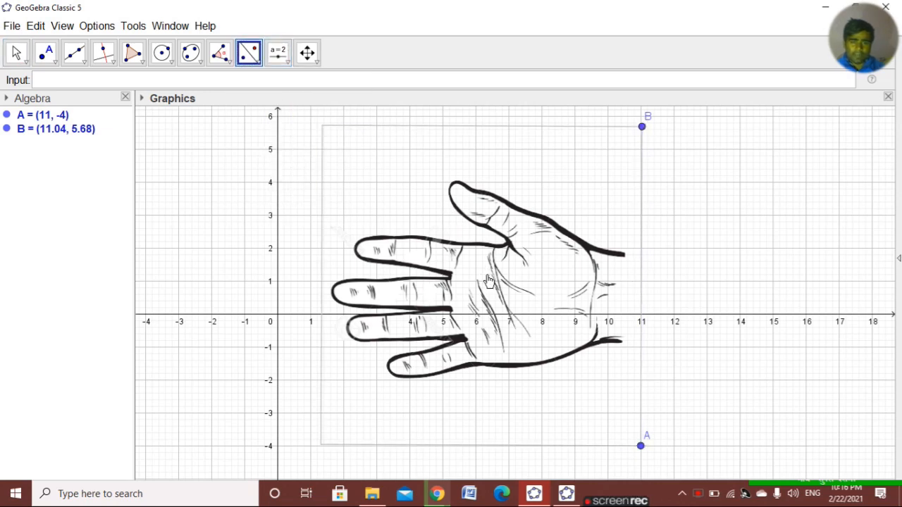
click(278, 238)
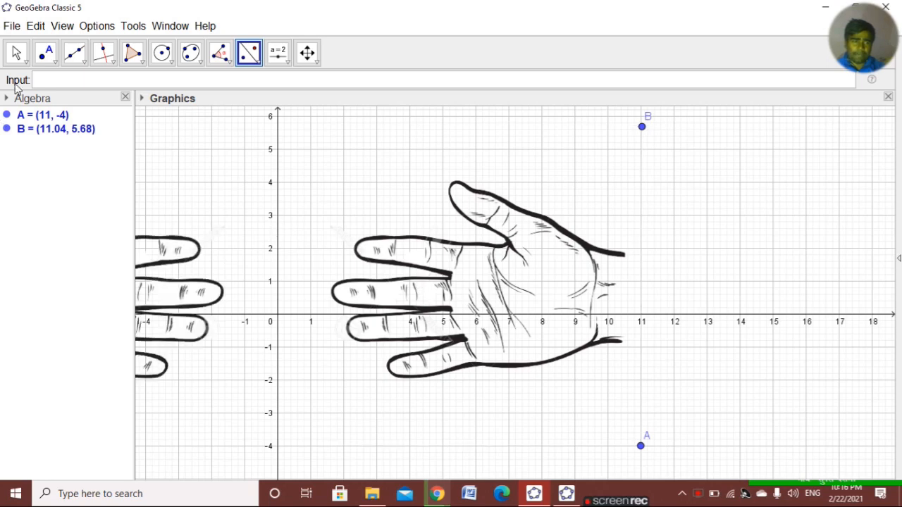
- Hide the original hand image and its corner points A and B, keeping only the mirrored hand displayed
click(17, 53)
drag(296, 209, 516, 202)
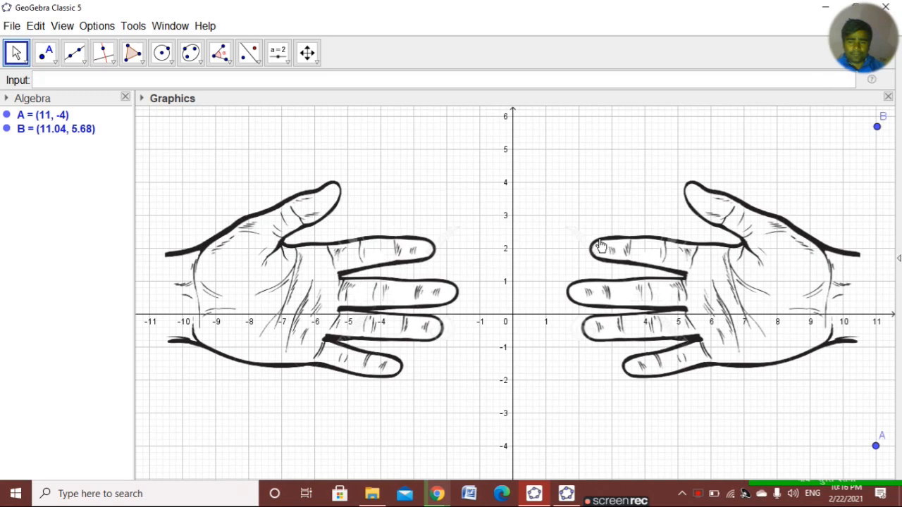
click(677, 282)
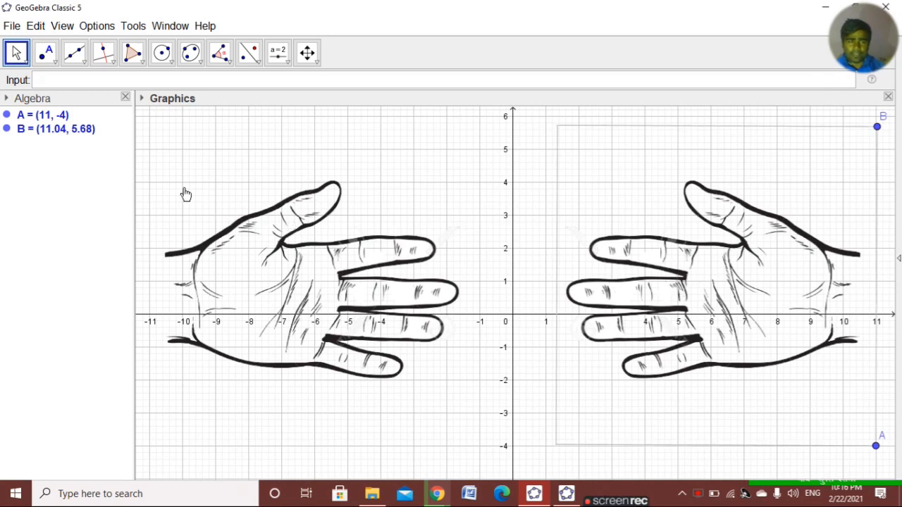
right_click(708, 264)
click(747, 291)
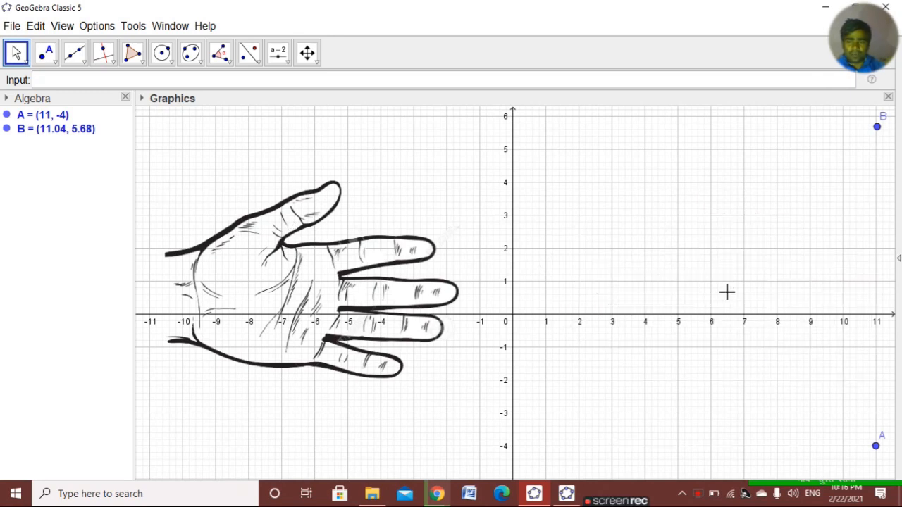
click(7, 115)
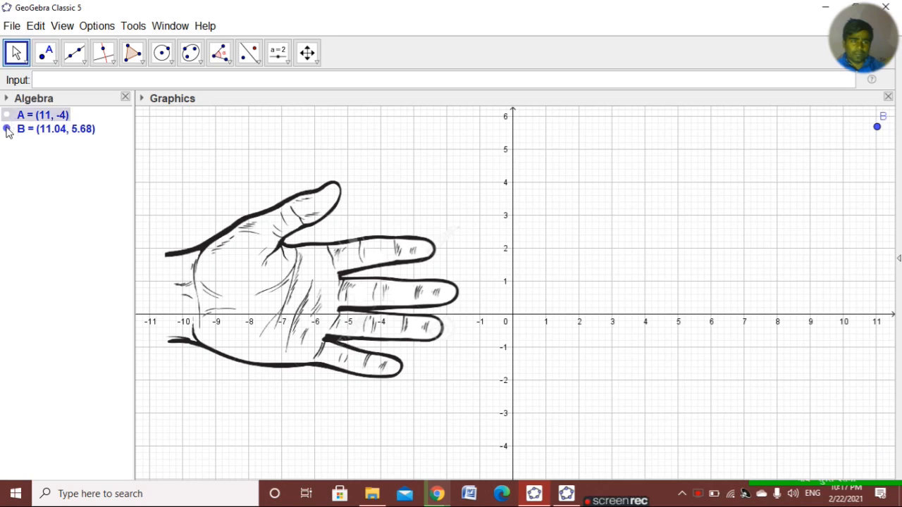
click(6, 129)
- Start a text object in the empty area above the wrist of the hand, with the symbols α→ as its content
click(337, 300)
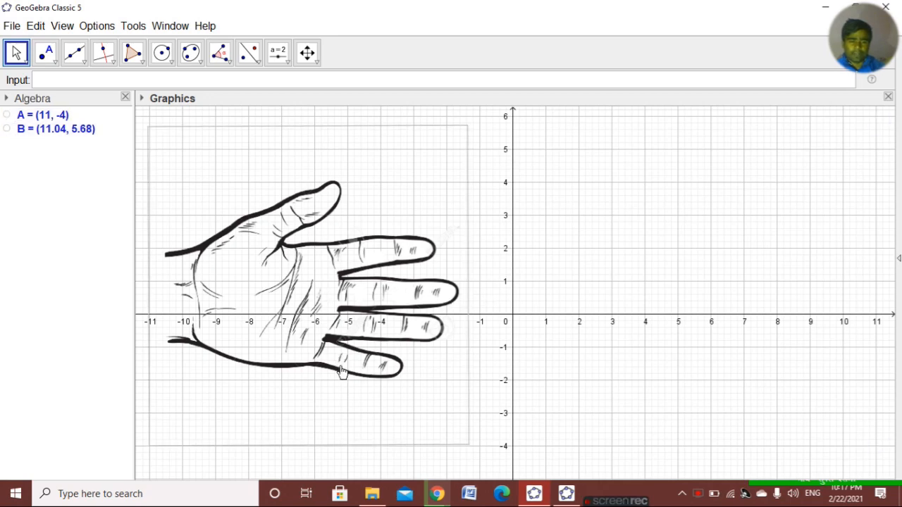
drag(521, 324, 694, 321)
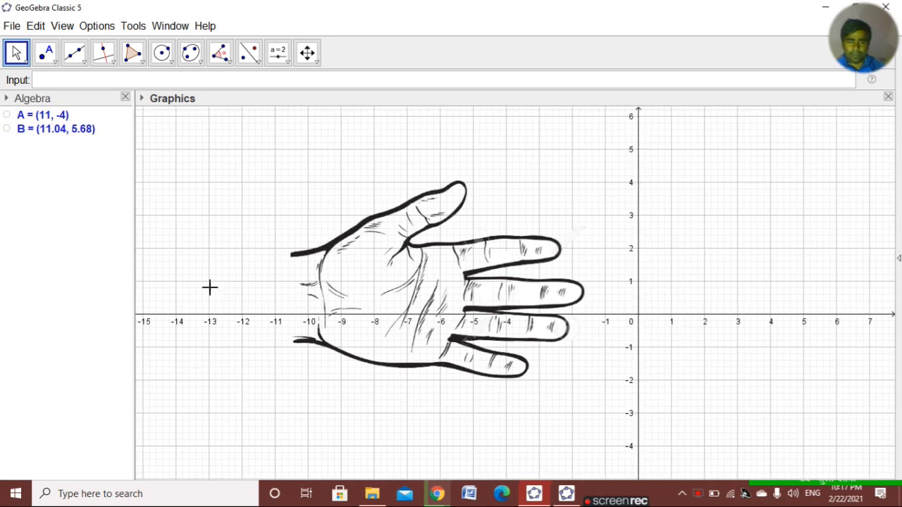
scroll(304, 312, up, 2)
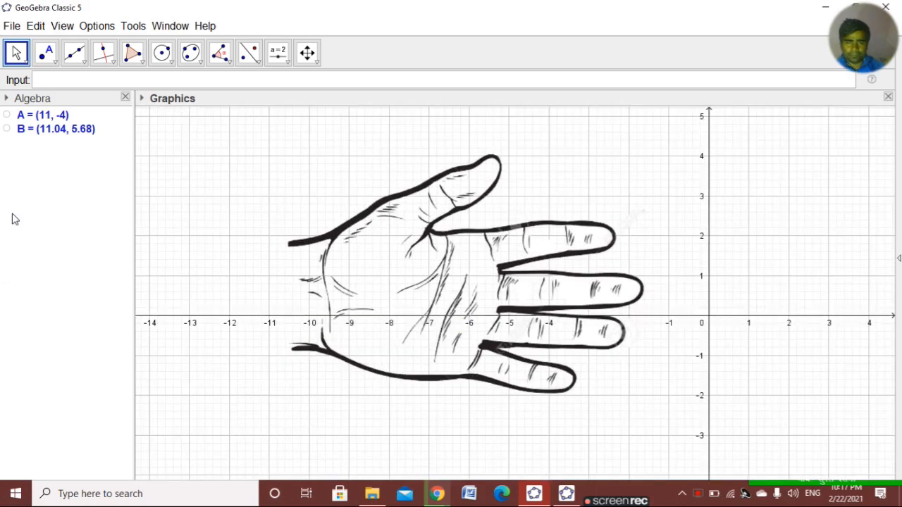
scroll(453, 394, up, 1)
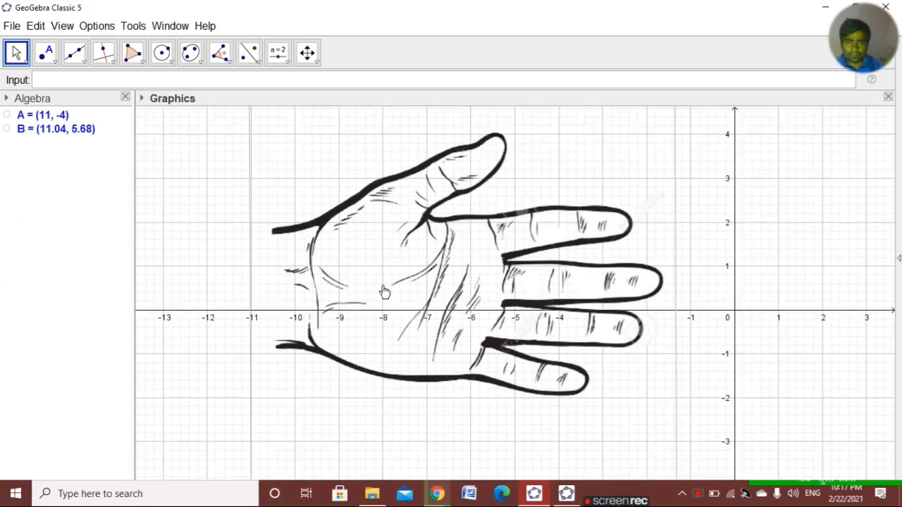
drag(242, 241, 275, 223)
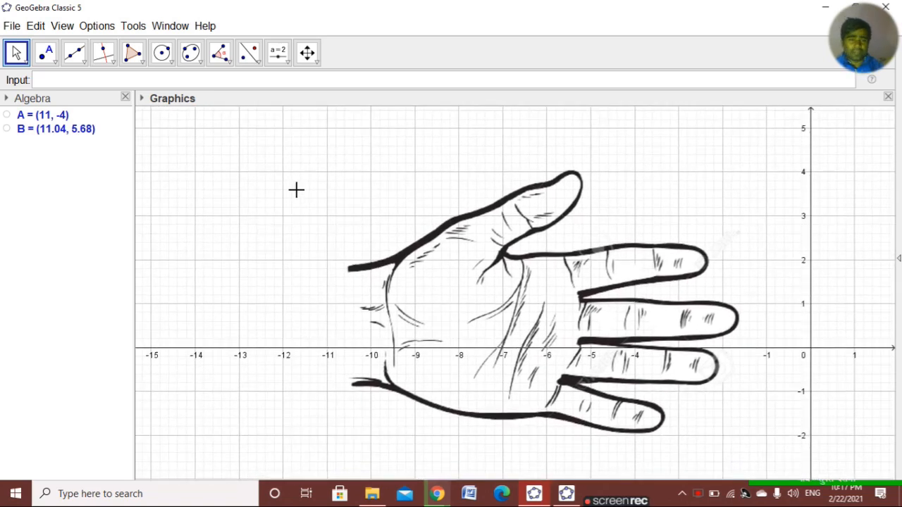
click(279, 55)
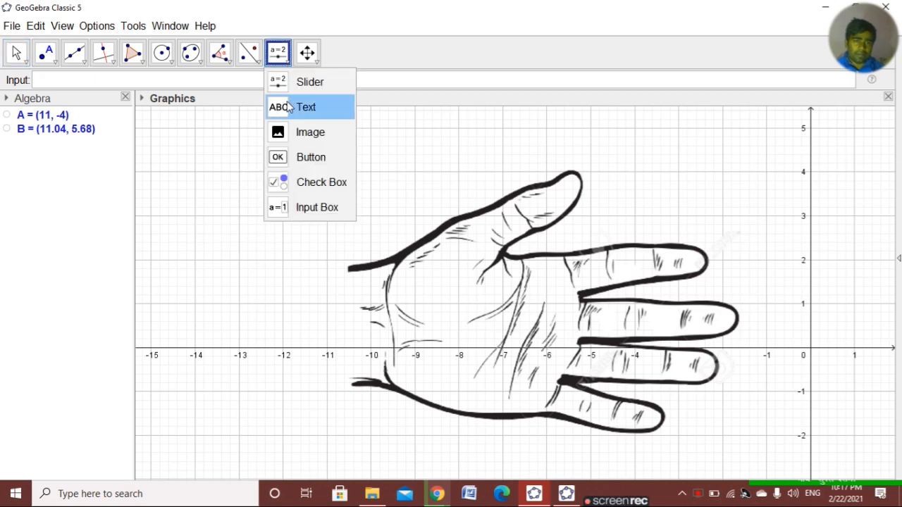
click(303, 105)
click(319, 174)
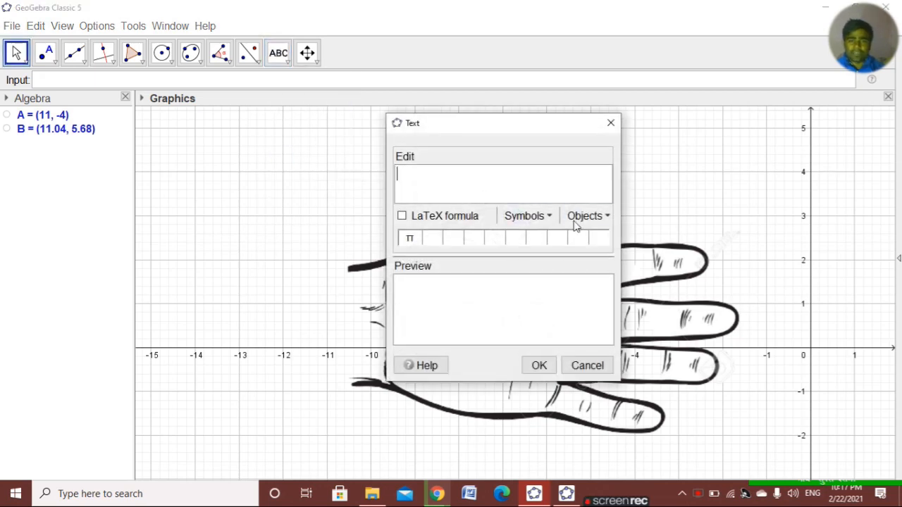
click(535, 217)
mouse_move(538, 239)
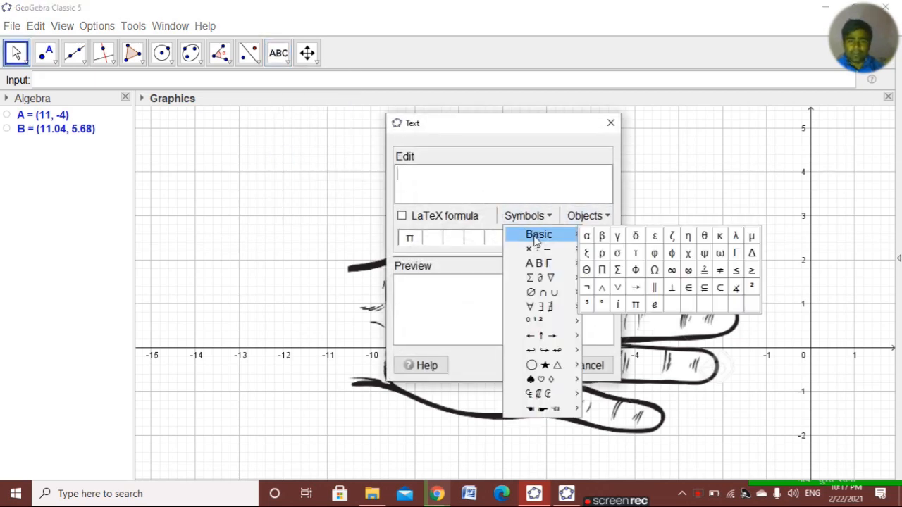
click(585, 238)
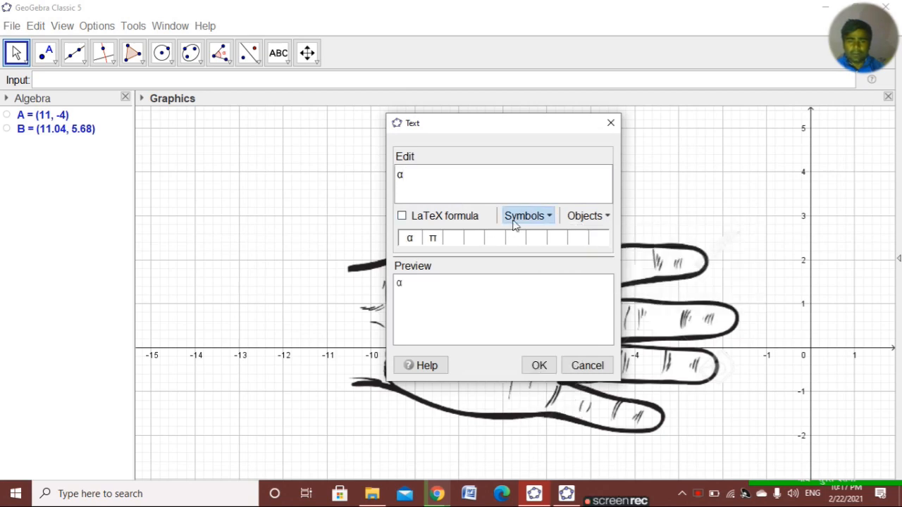
click(525, 218)
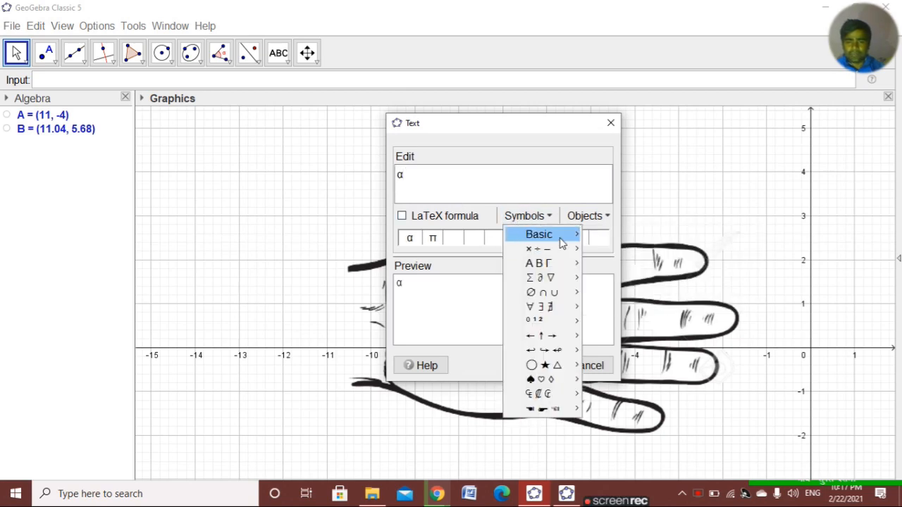
mouse_move(575, 234)
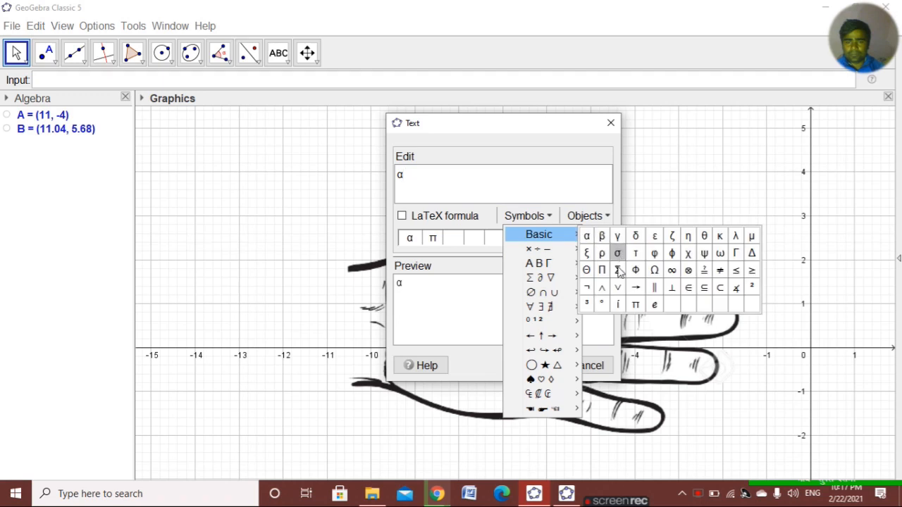
click(635, 291)
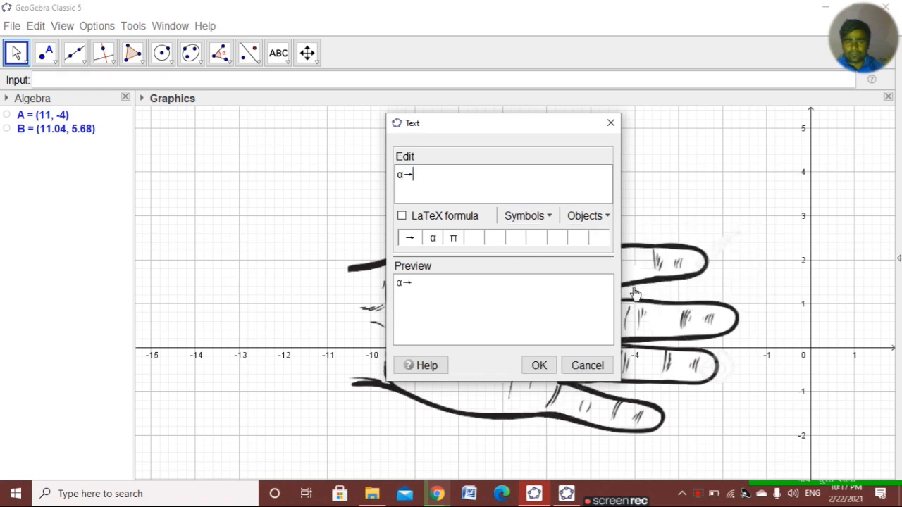
- Set the text as a LaTeX formula, put \text{ in front of α→, and insert it
click(403, 215)
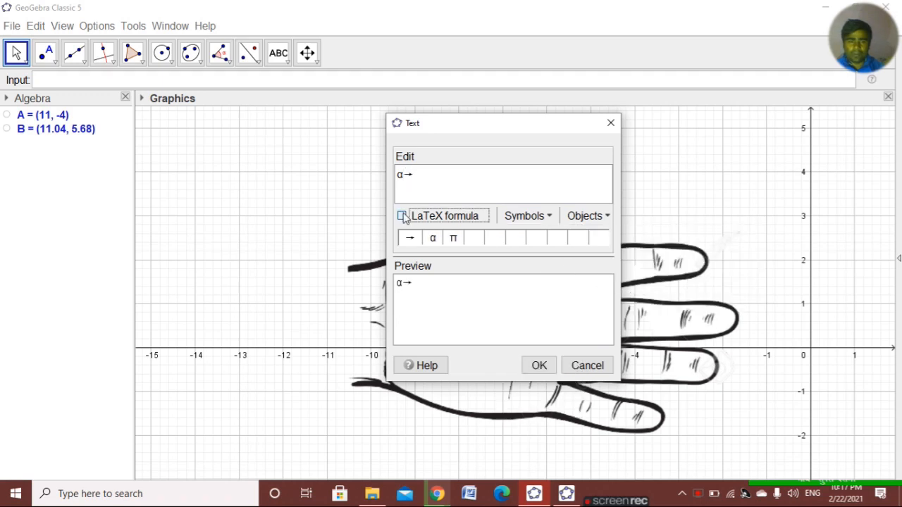
click(399, 173)
text(\)
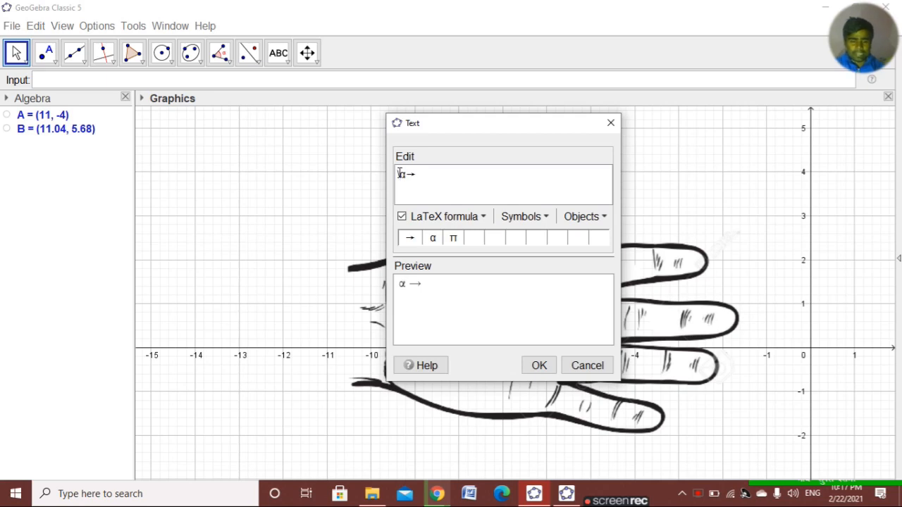
text(text)
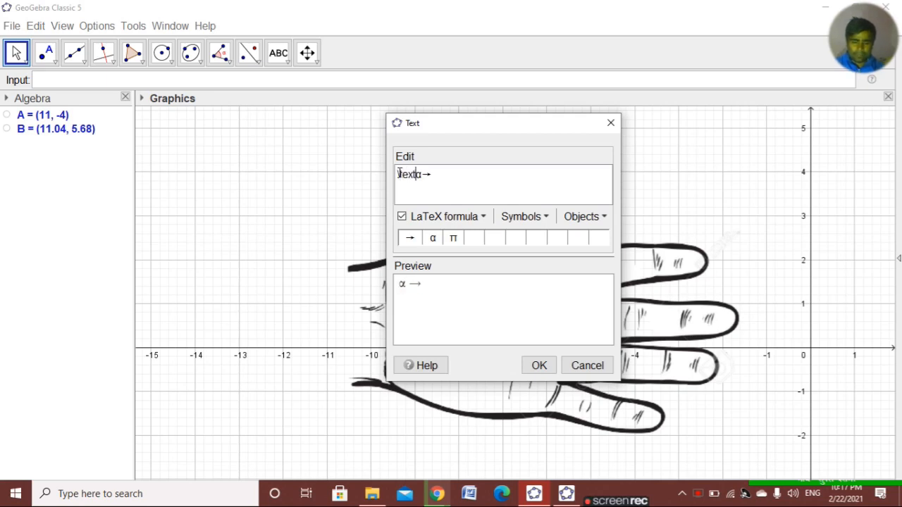
text({)
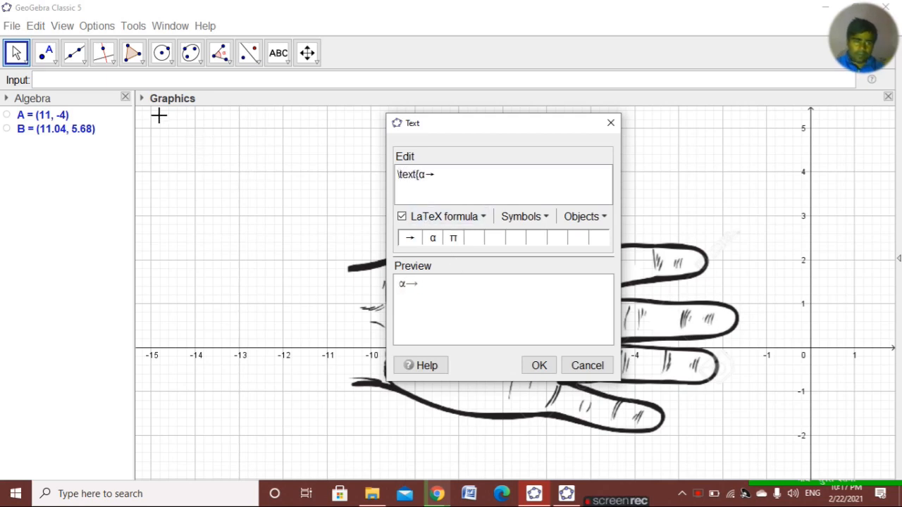
click(143, 99)
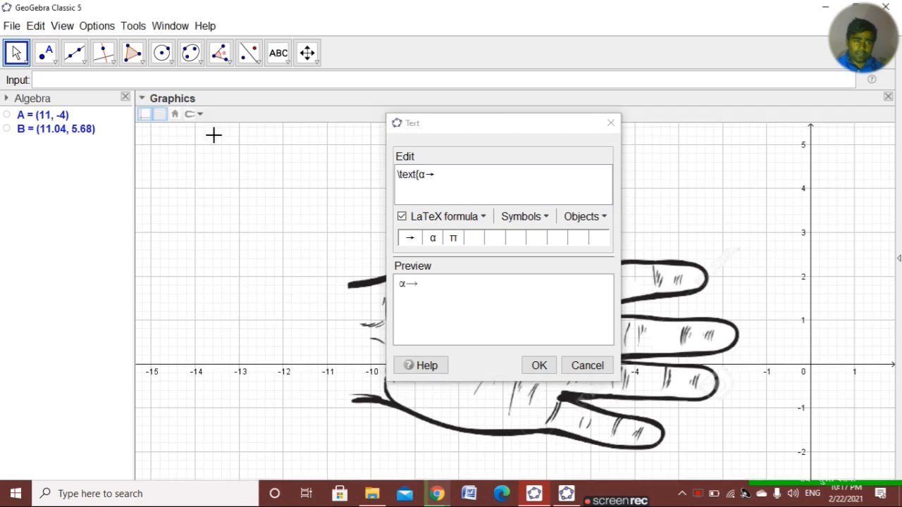
click(539, 367)
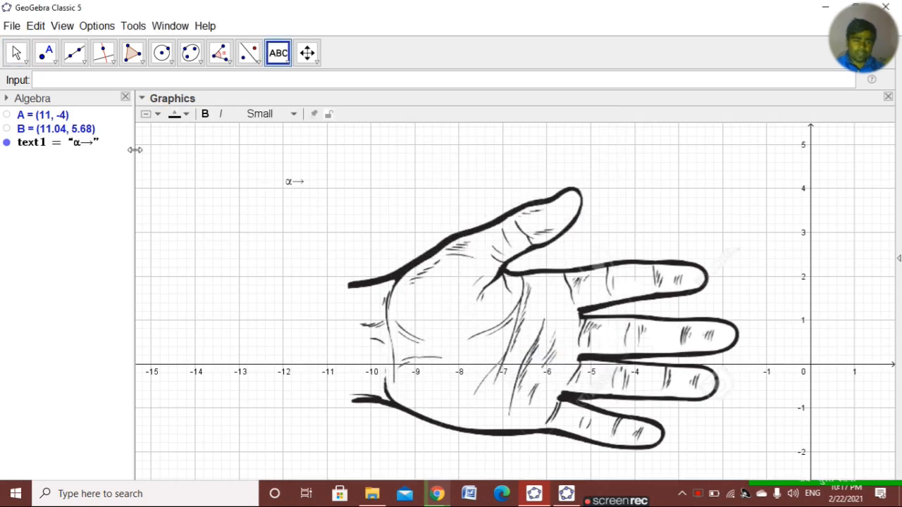
- Make the α→ text Large and bold, and move it farther from the hand to about x = -14, y = 3.5
click(16, 52)
click(293, 183)
click(272, 114)
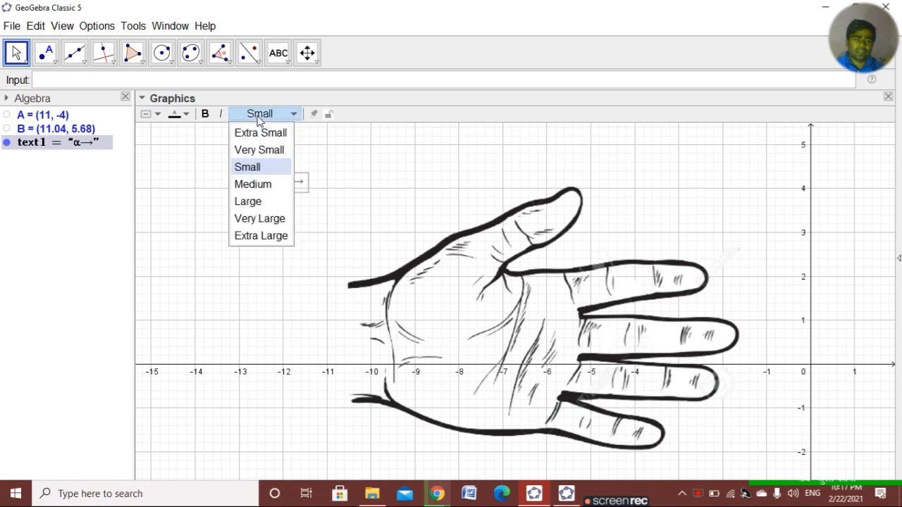
click(250, 201)
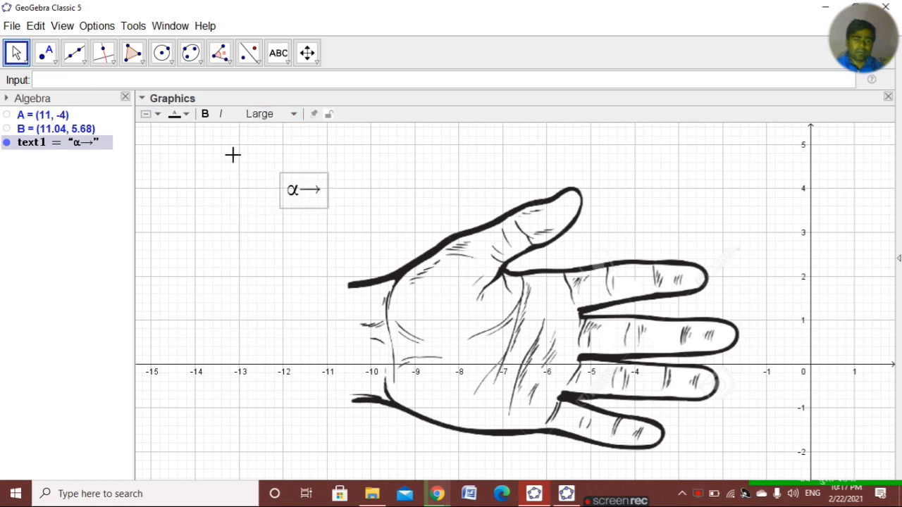
click(204, 113)
drag(305, 197, 199, 211)
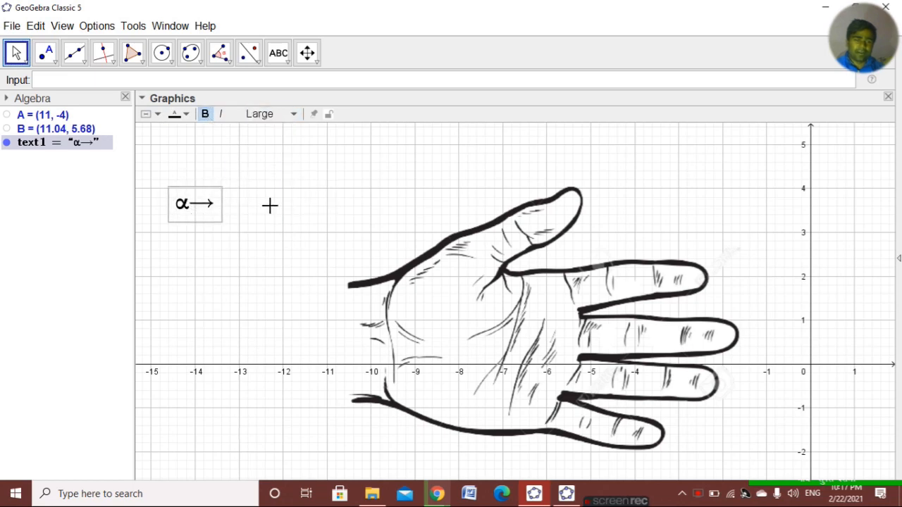
click(317, 204)
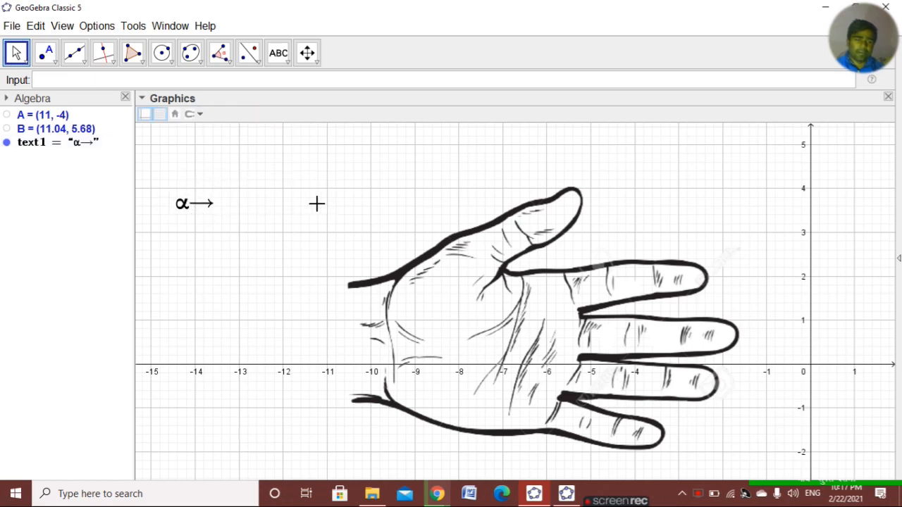
- Begin entering a list of quoted angle texts in curly braces, with "0°" as its first entry
click(162, 81)
text({)
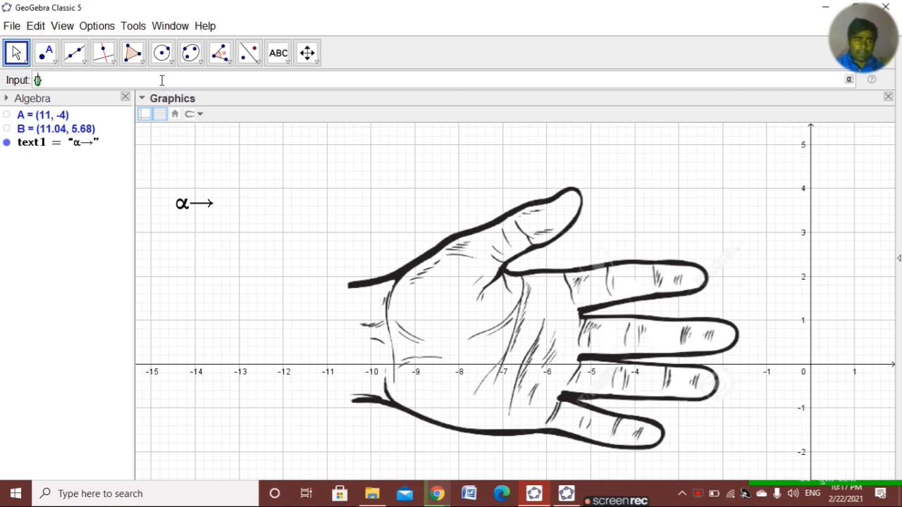
text("30^)
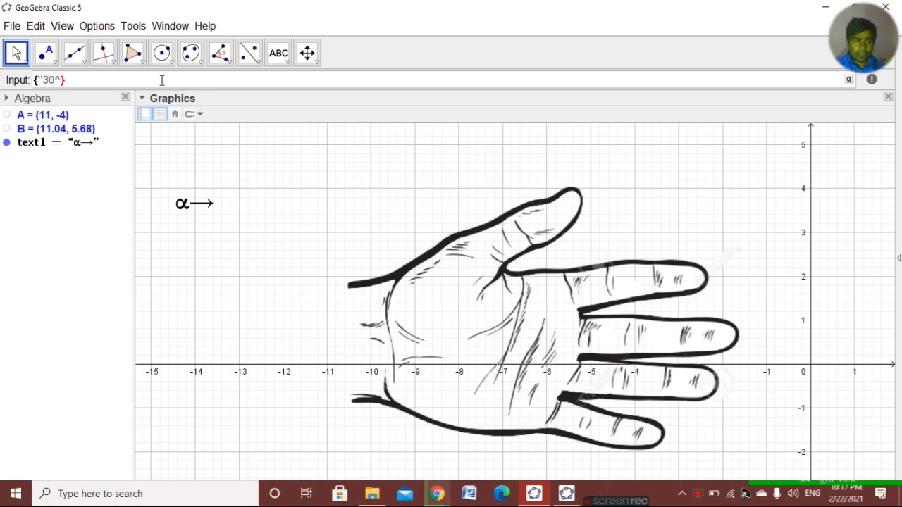
text(")
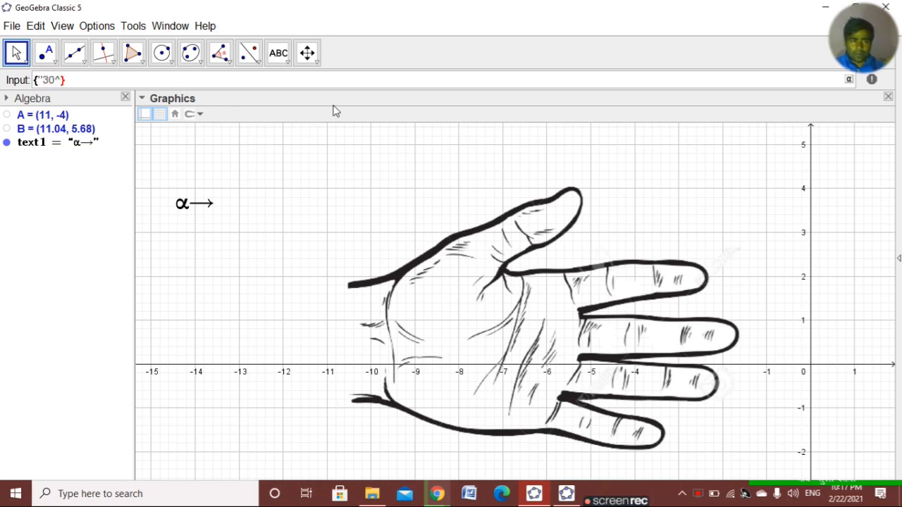
click(850, 80)
click(778, 165)
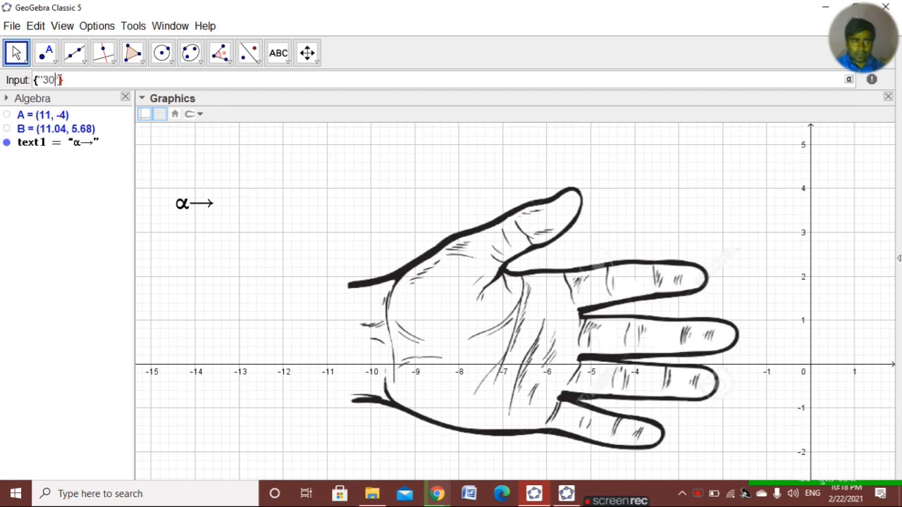
text(",)
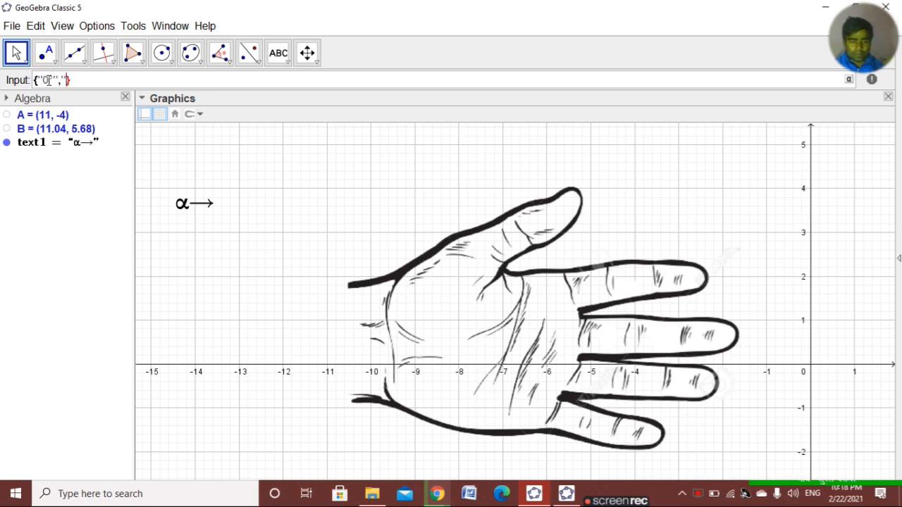
- Add the quoted text "30°" as the second entry of the angle list
text(0)
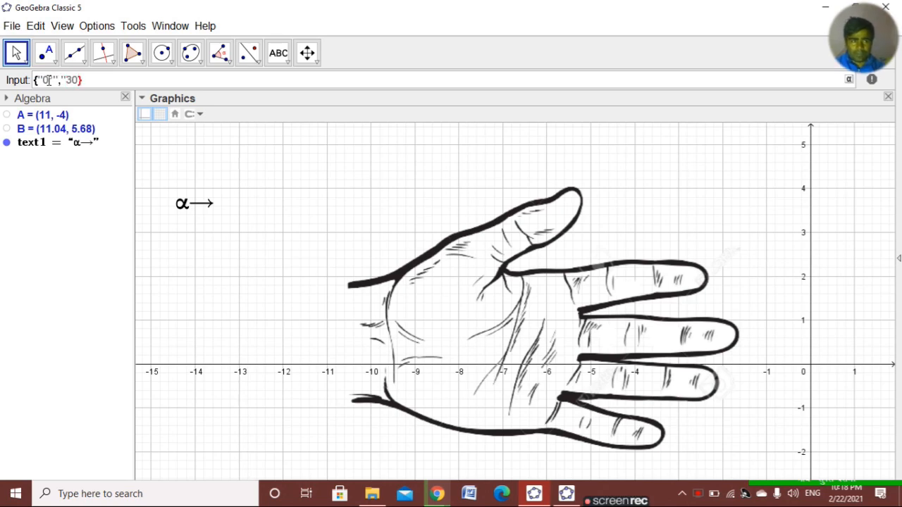
key(alt+o)
click(849, 80)
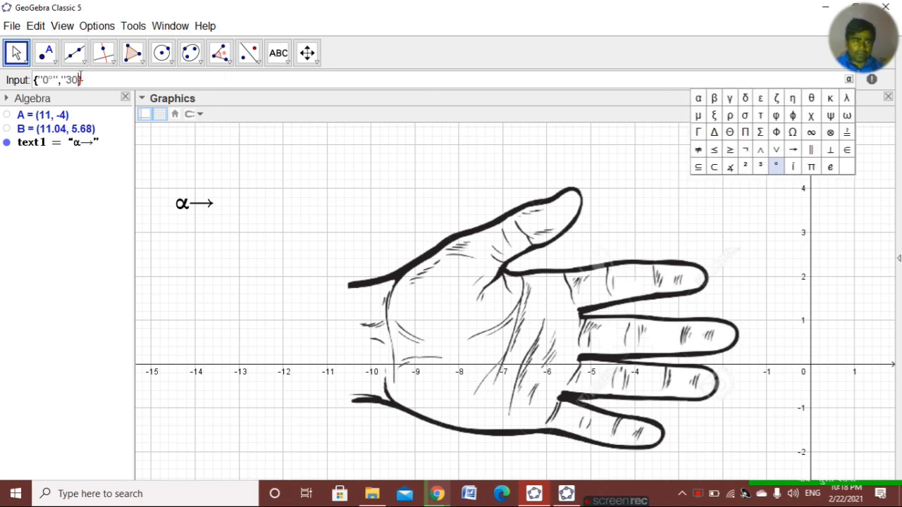
click(79, 80)
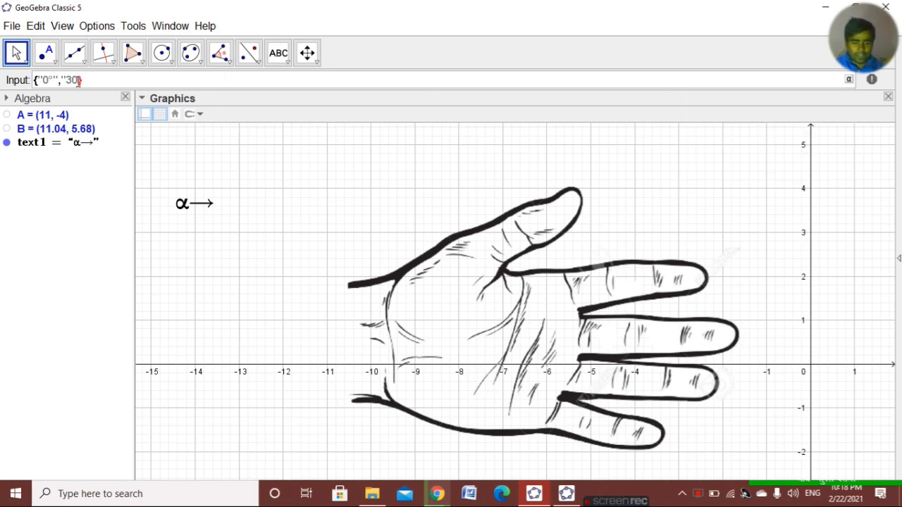
text("30°)
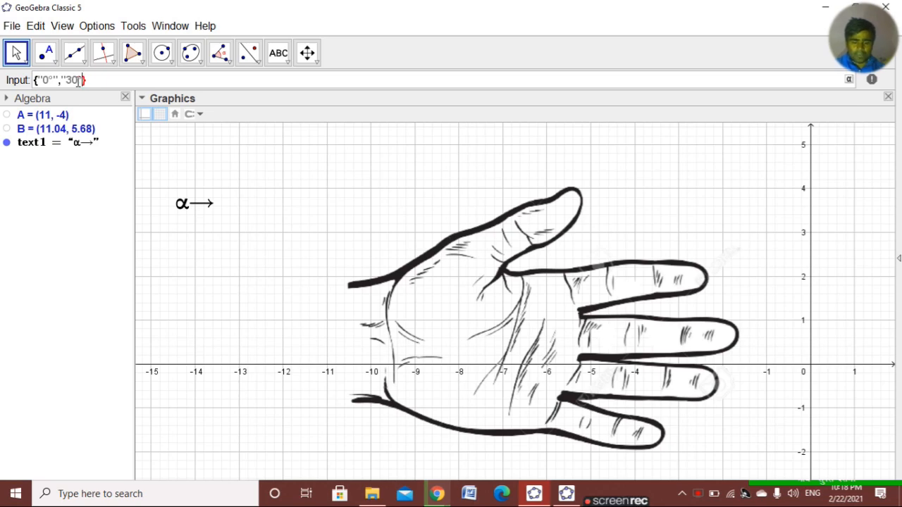
text(")
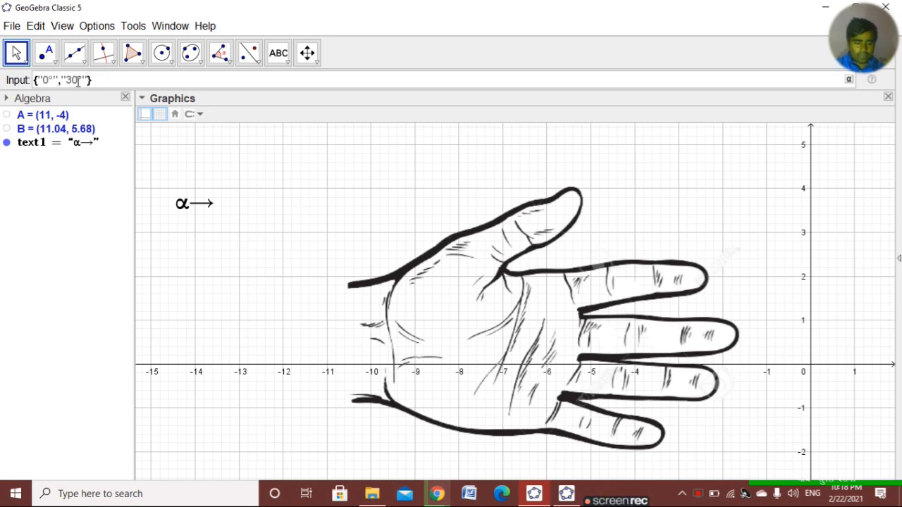
- Add "45°", "60°" and "90°" as the remaining entries and create the angle list
text(,")
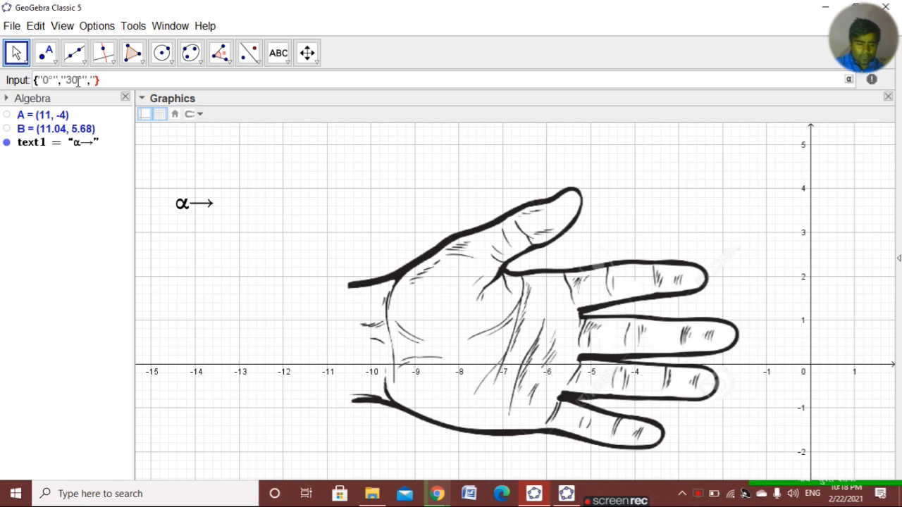
text(45")
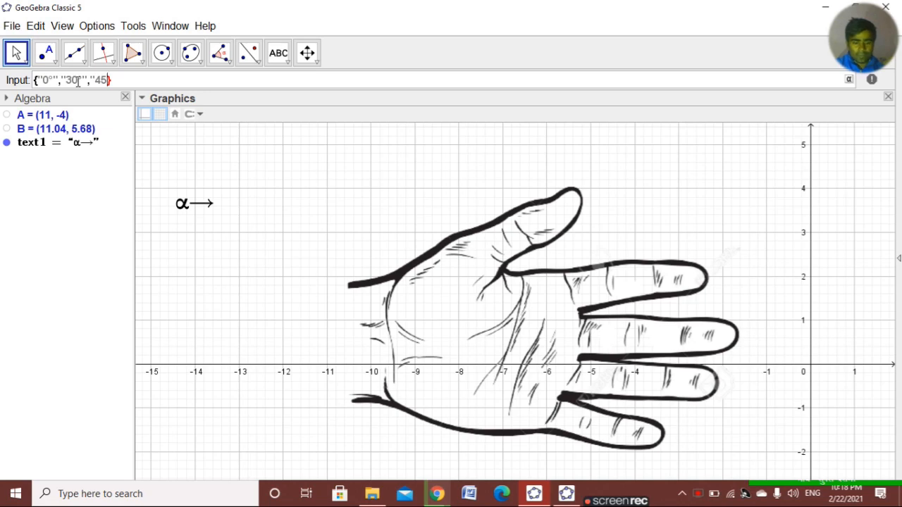
text(°")
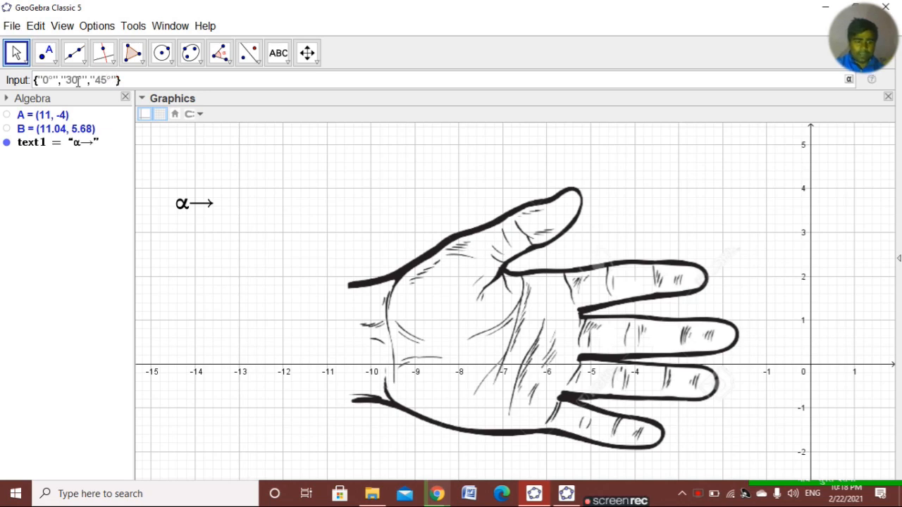
text(,")
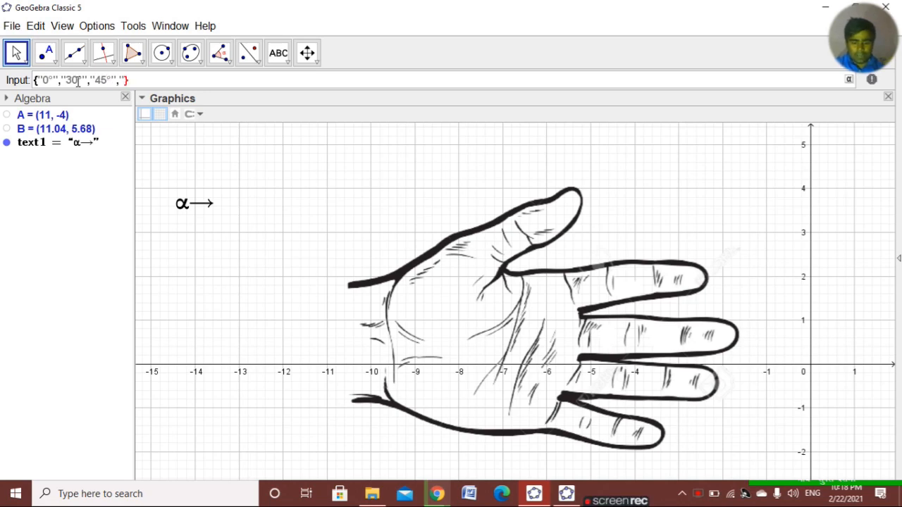
text(60°)
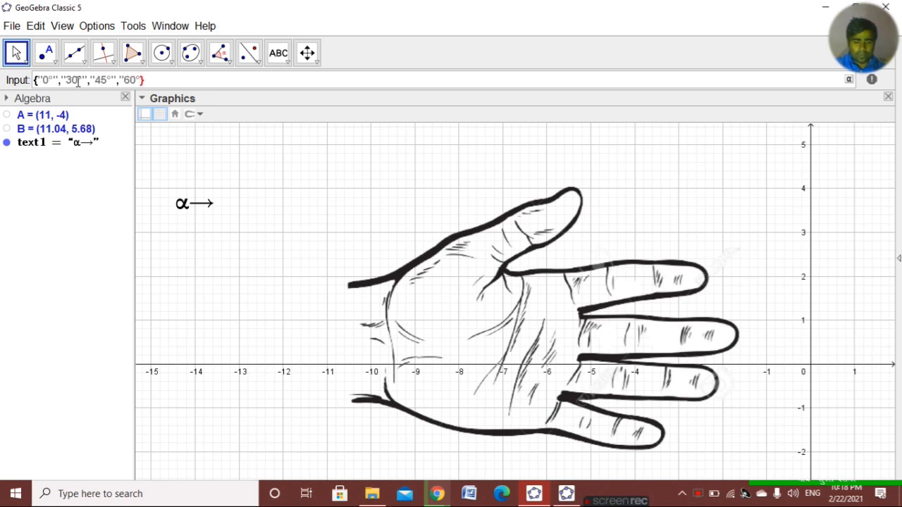
text(",)
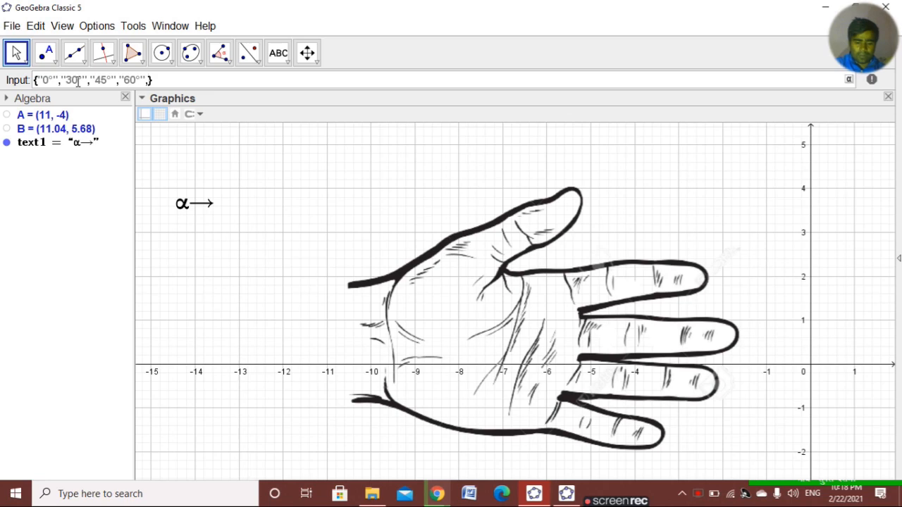
text("90)
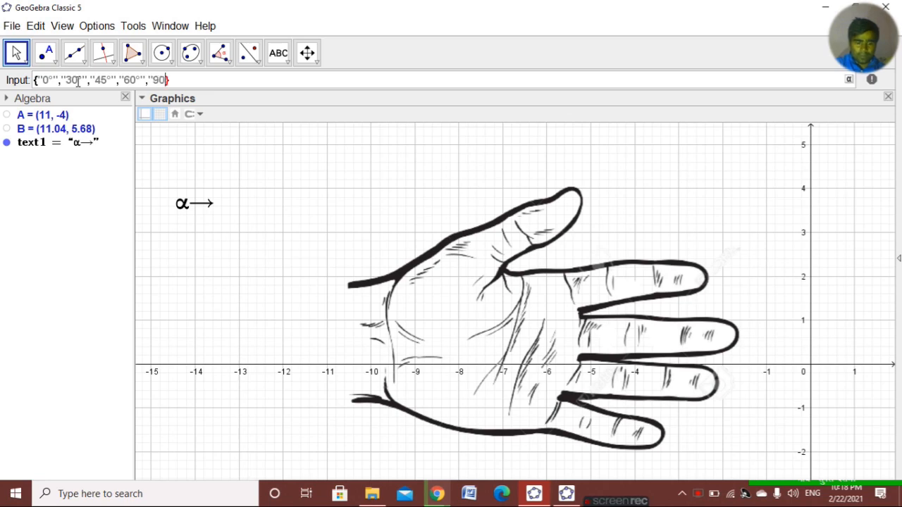
text(°)
key(Return)
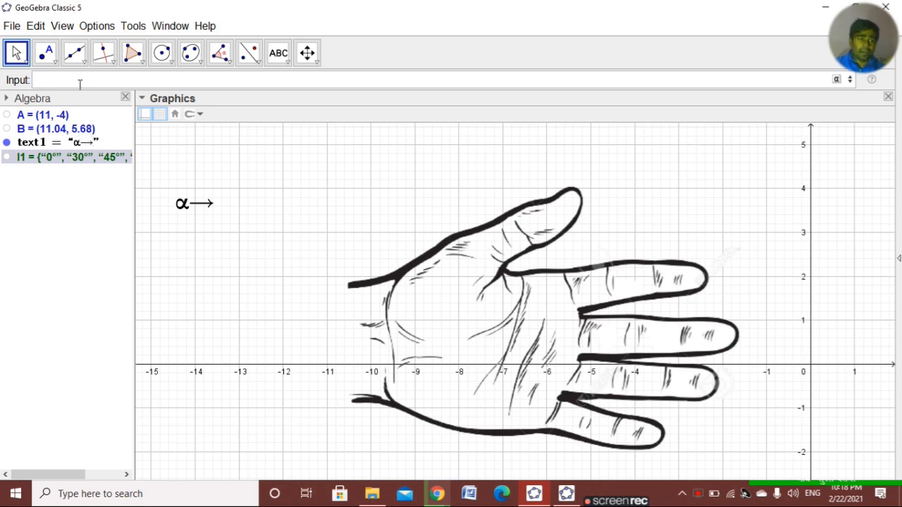
- Create a table text from the angle list with TableText(l1), using l1 as the only argument
text(tab)
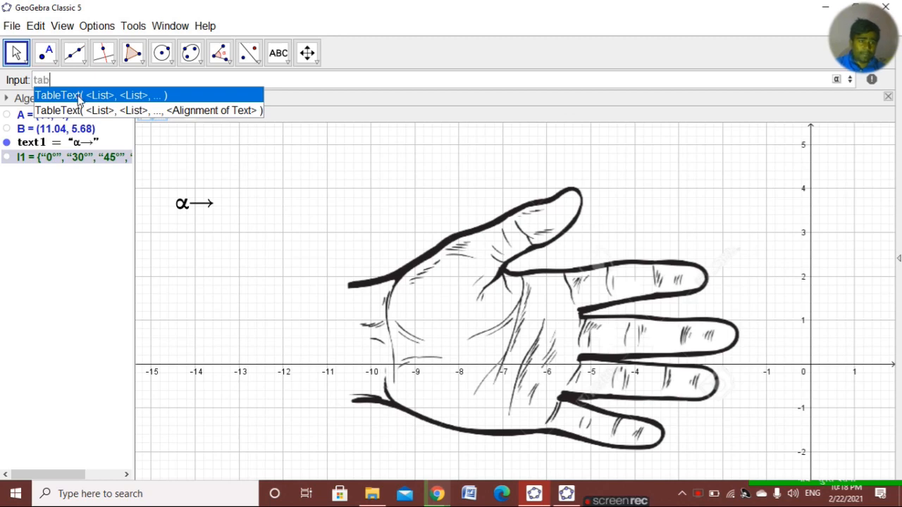
click(84, 95)
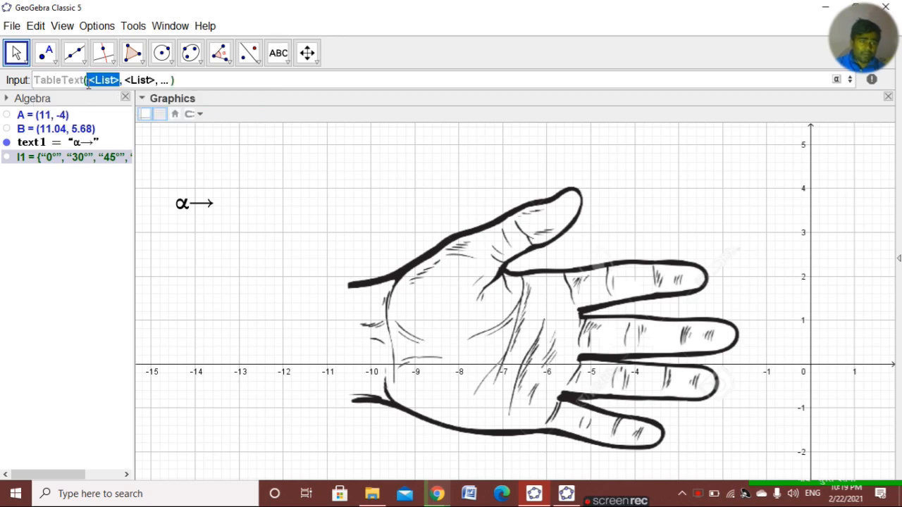
text(l1)
key(Tab)
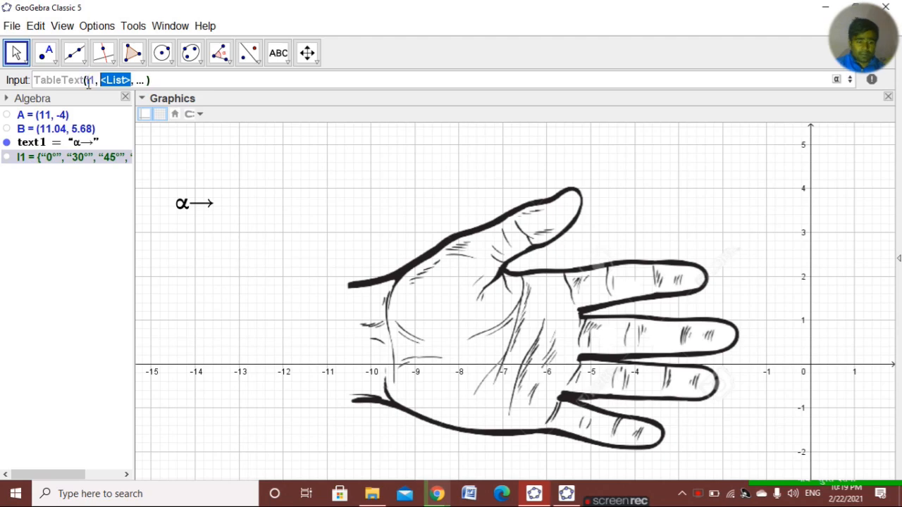
key(BackSpace)
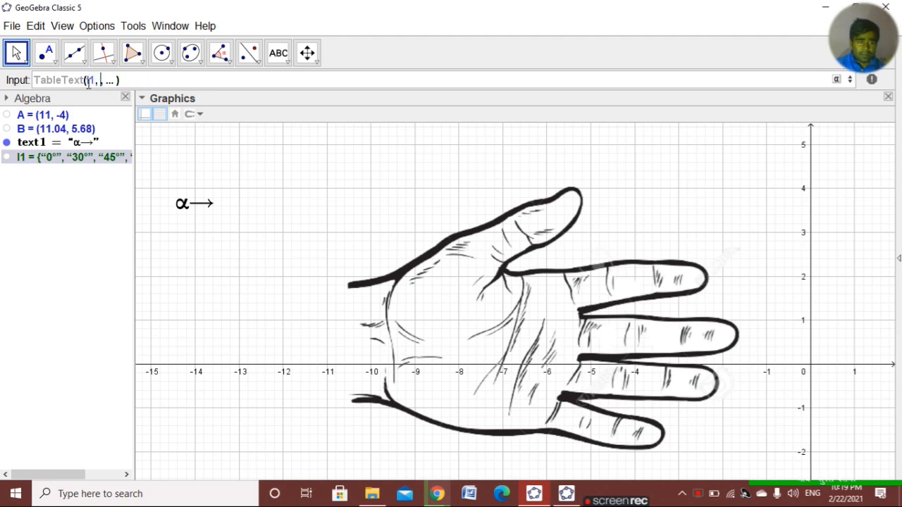
key(Right)
key(Right)
key(BackSpace)
key(BackSpace)
key(BackSpace)
key(BackSpace)
key(BackSpace)
key(Return)
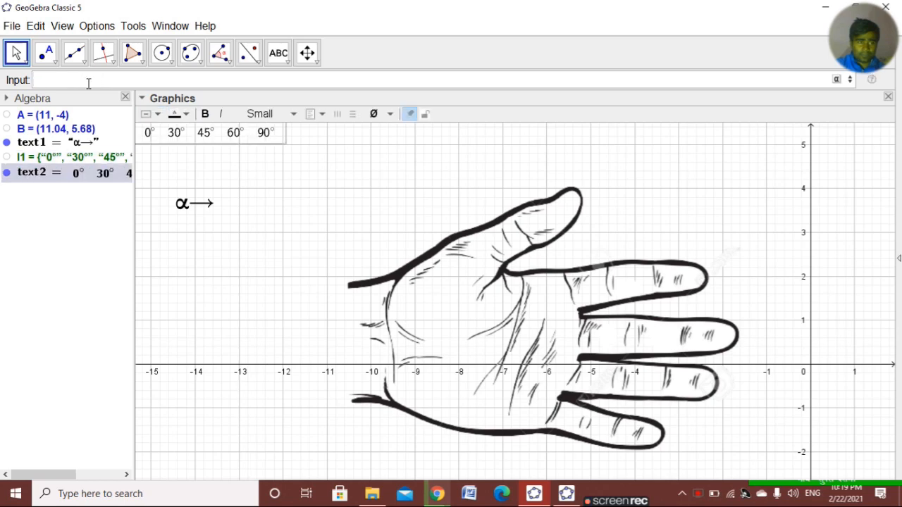
click(230, 249)
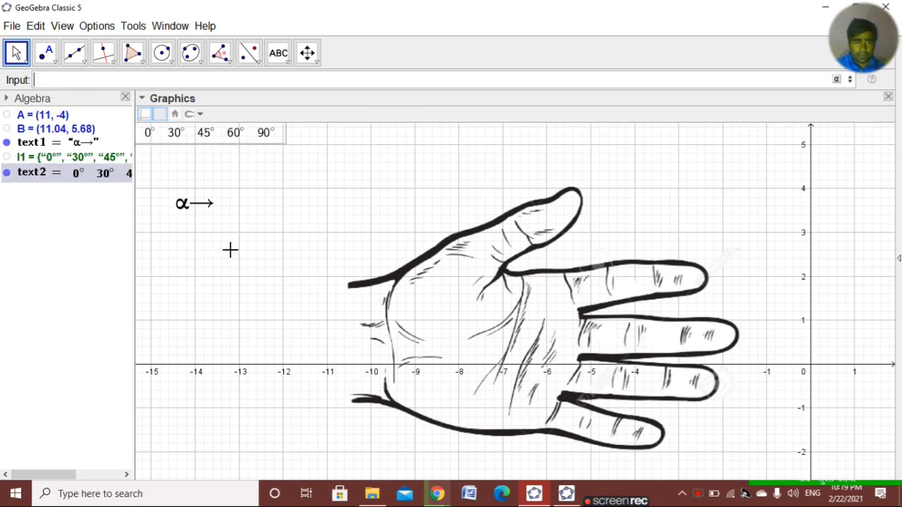
- Move the angle table directly after the α→ arrow and make it bold and red
drag(200, 134, 276, 202)
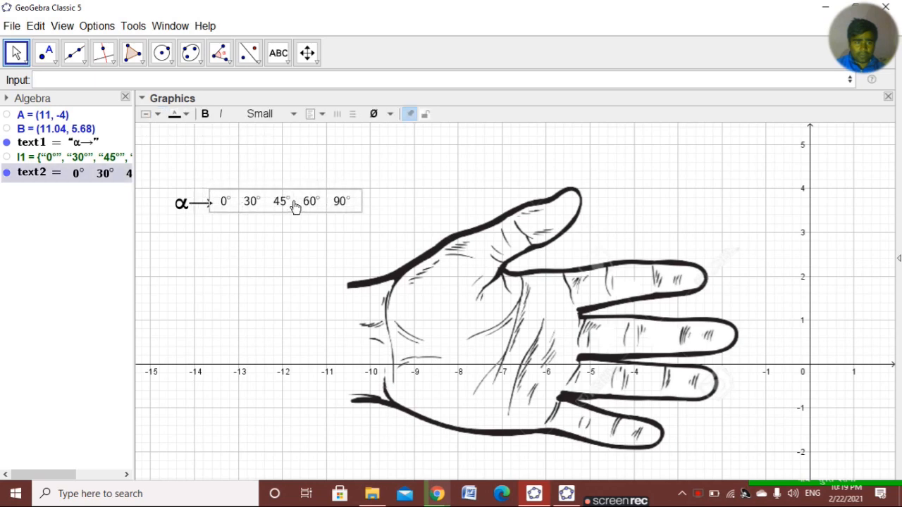
click(204, 114)
click(186, 114)
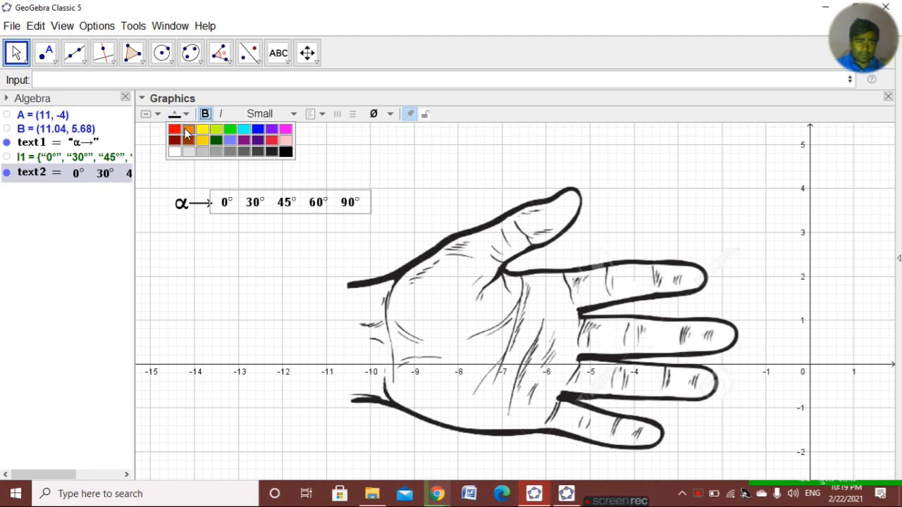
click(176, 130)
- Colour the α→ text red to match the angle table
click(184, 209)
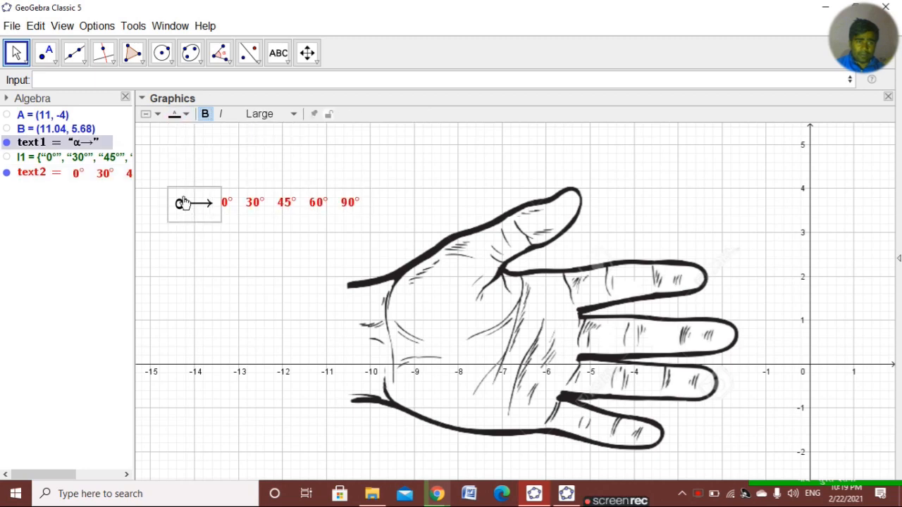
click(186, 114)
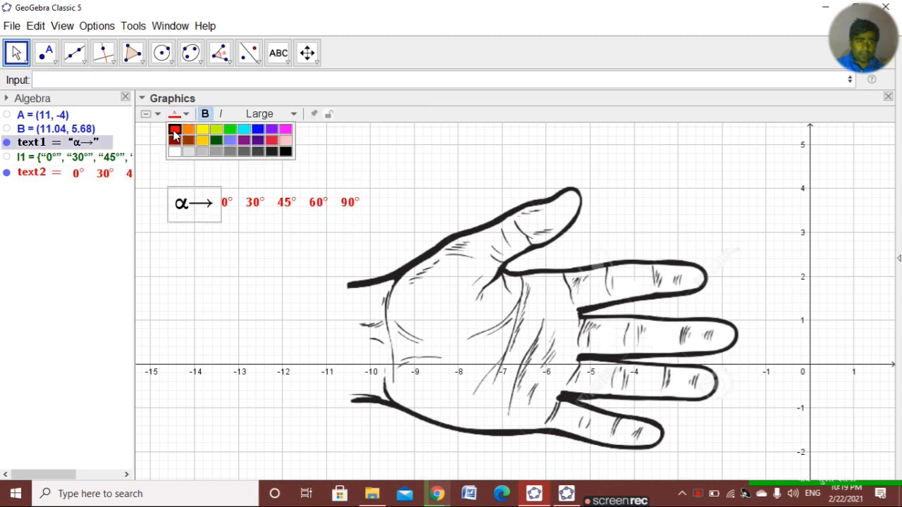
click(175, 130)
- Set the angle table to Medium size and align it with the α→ text, leaving a small gap after the arrow
click(242, 115)
click(242, 182)
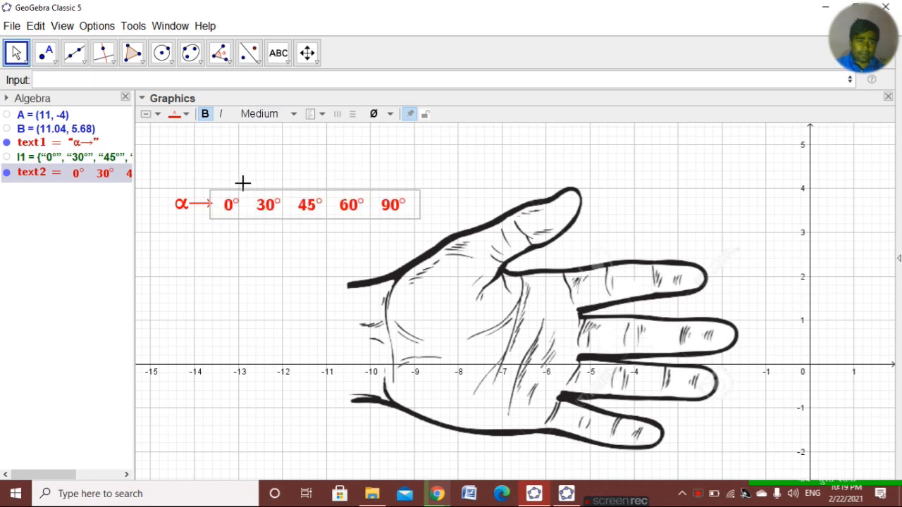
click(248, 164)
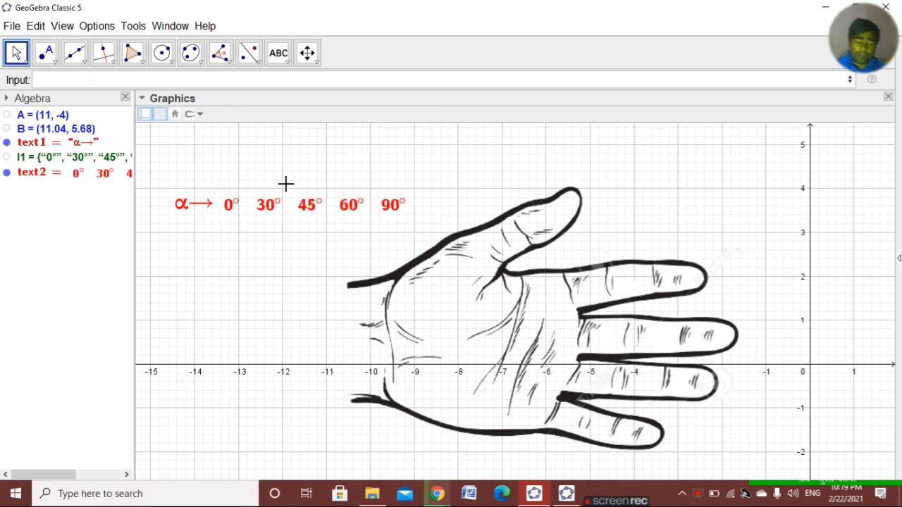
drag(262, 260, 265, 196)
click(274, 238)
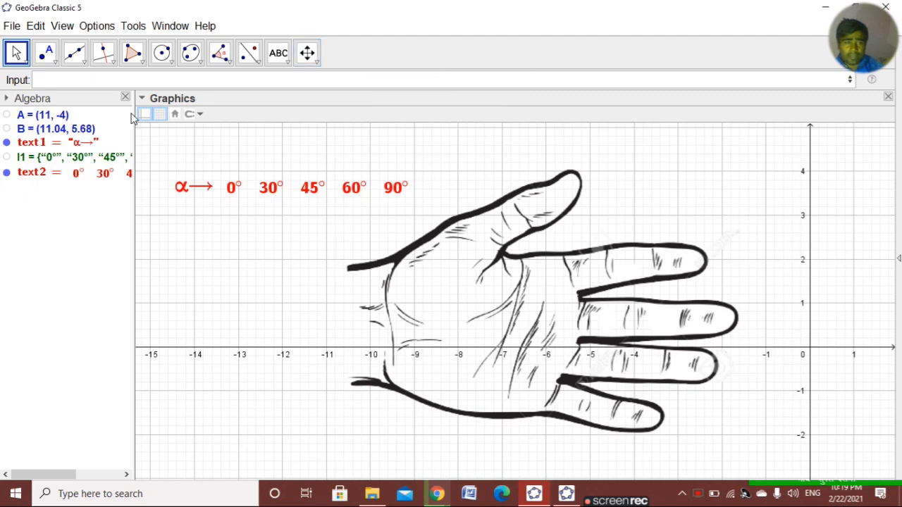
- Start a text object in the empty area below the angle table, at about x = -12, with 0° as its content
click(279, 56)
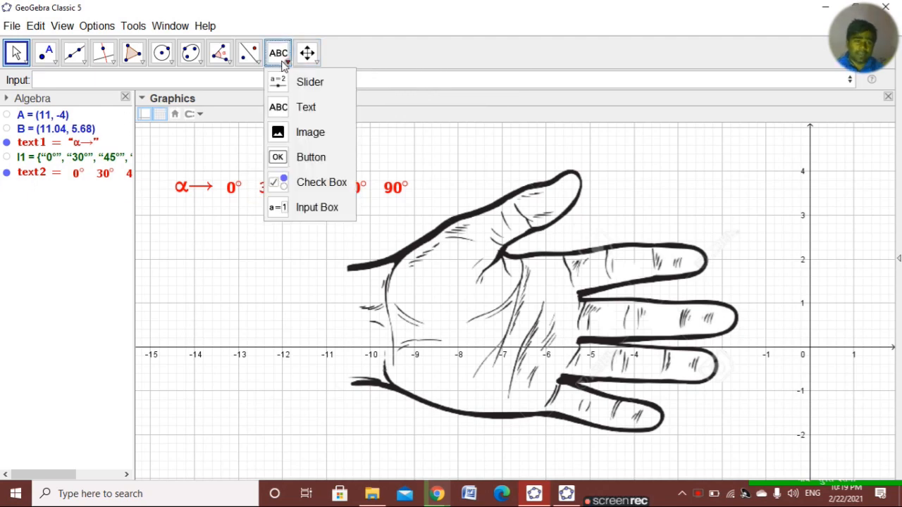
click(299, 105)
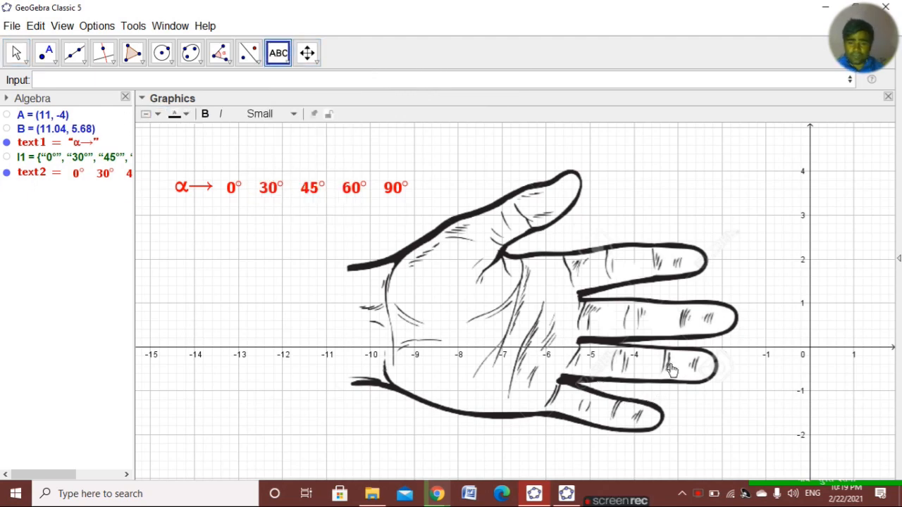
click(281, 247)
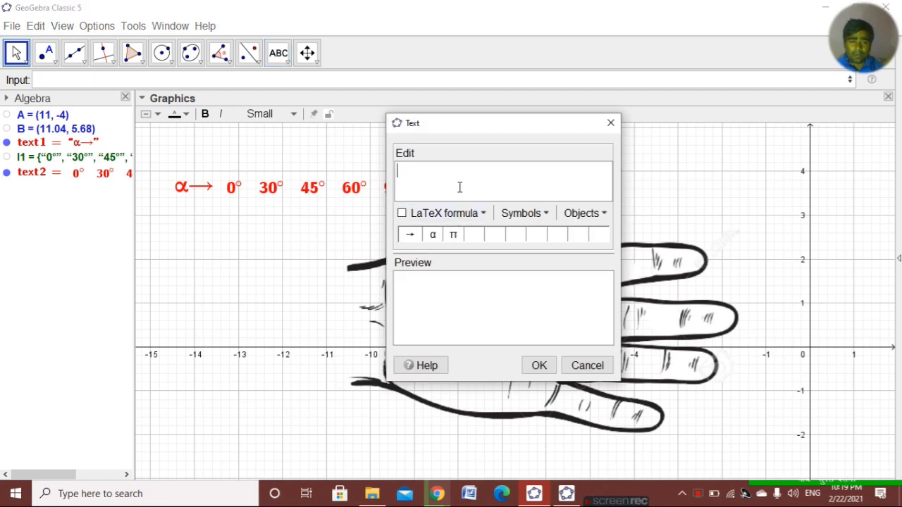
text(0)
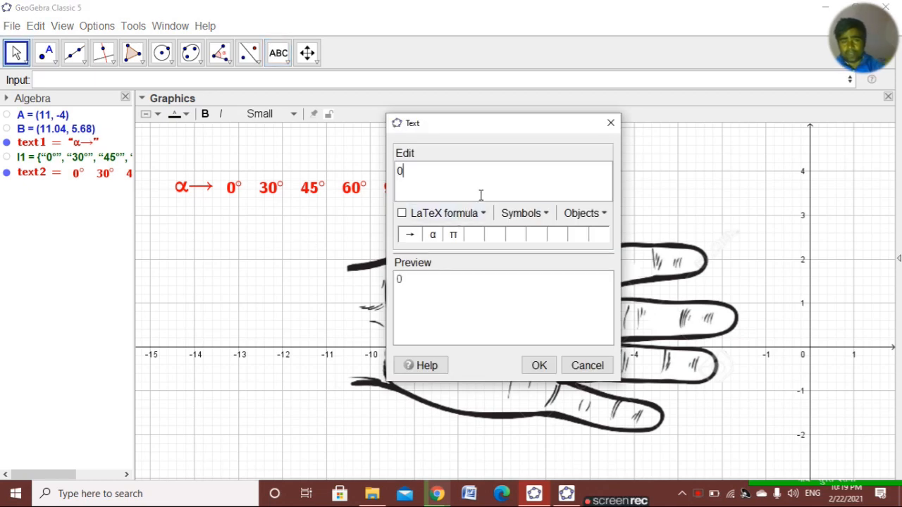
click(589, 214)
click(523, 213)
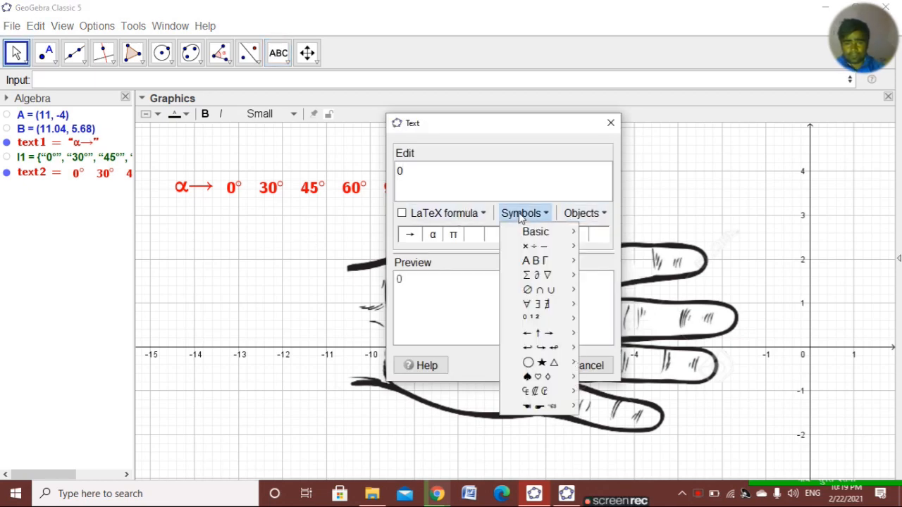
mouse_move(538, 235)
click(598, 302)
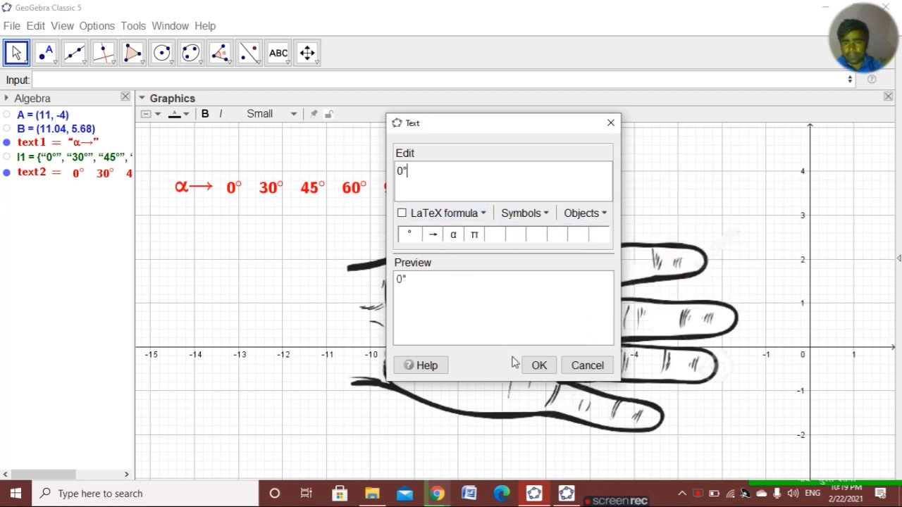
- Make the 0° text Large and bold, and insert it
click(267, 114)
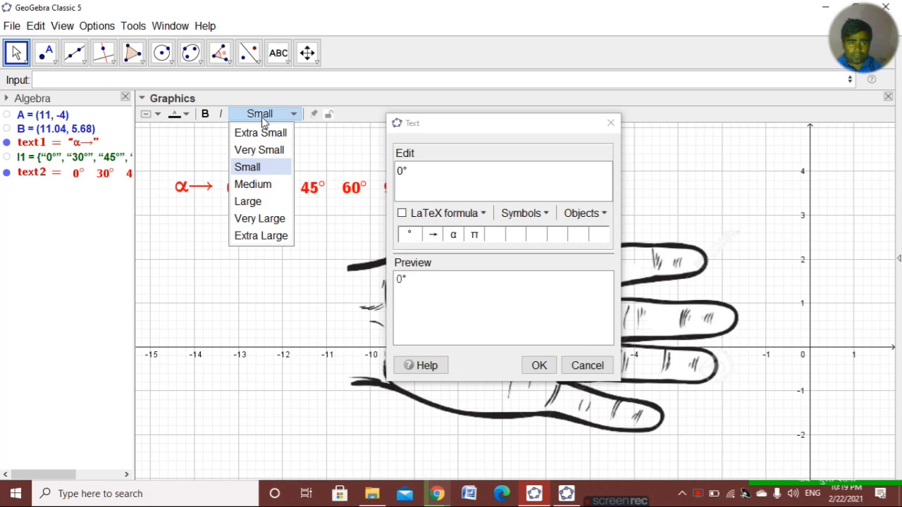
click(248, 201)
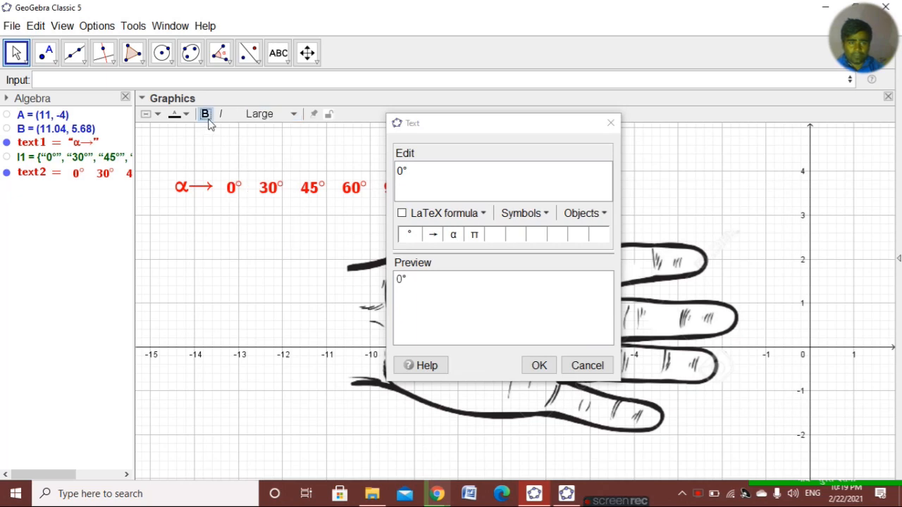
click(540, 365)
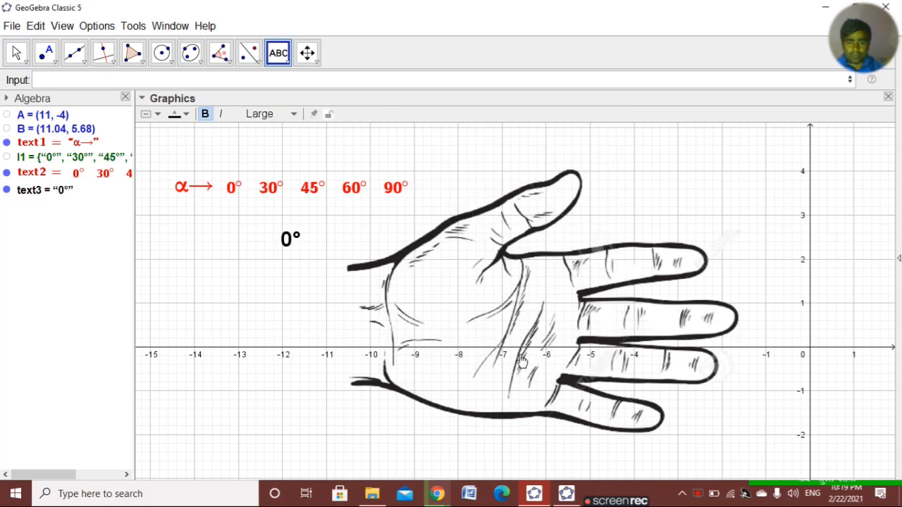
- Add the separate bold Large texts 30° and 45° on the wrist and palm area of the hand image
click(373, 257)
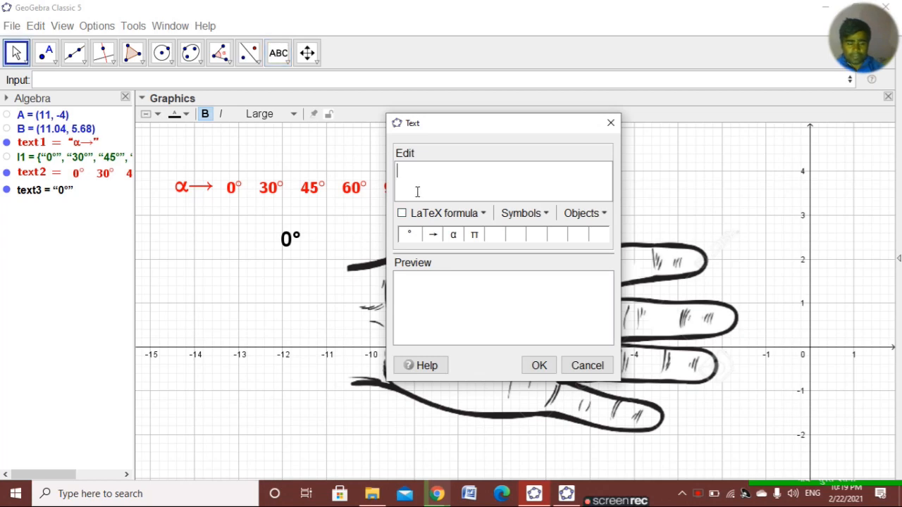
text(30°)
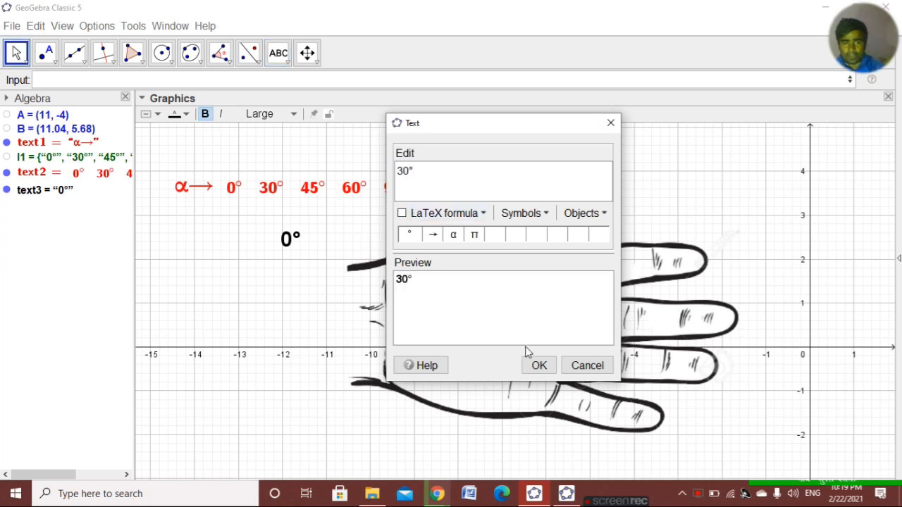
click(539, 365)
click(463, 276)
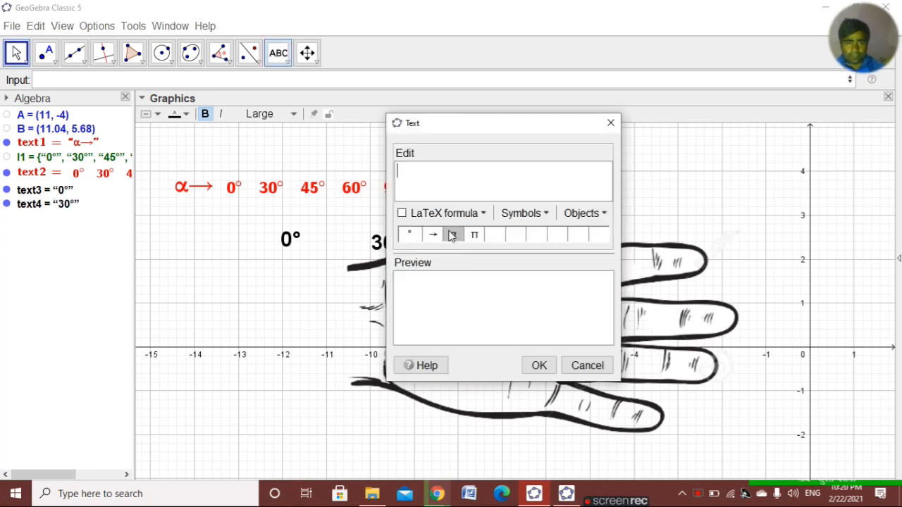
text(45)
click(410, 235)
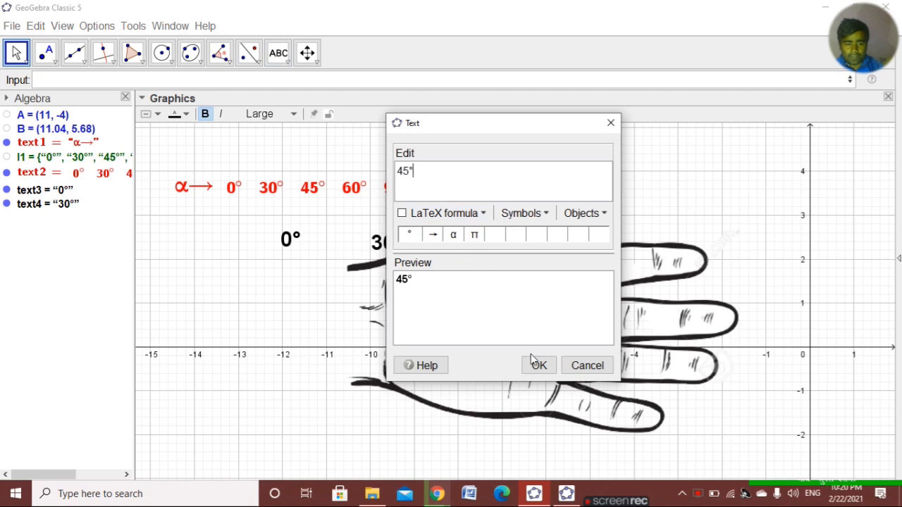
click(540, 365)
- Add the separate bold Large texts 60° and 90° over the palm of the hand image
click(474, 235)
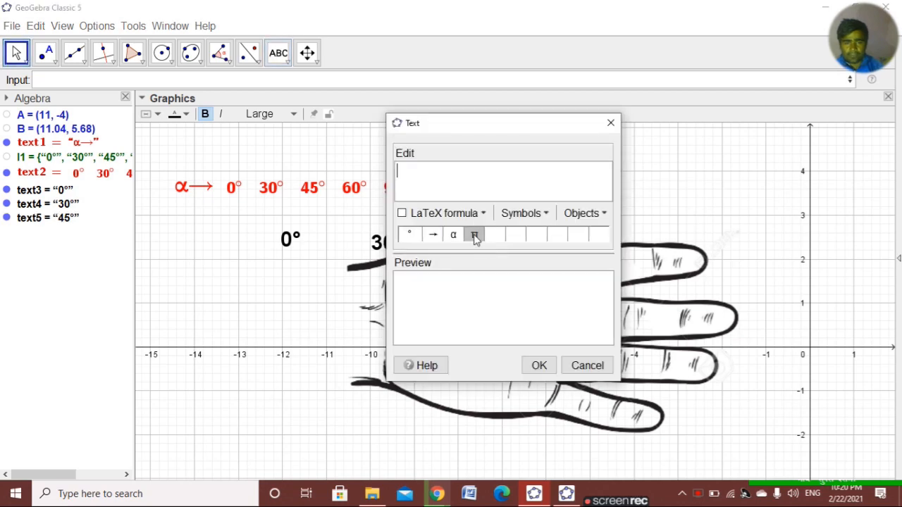
text(60)
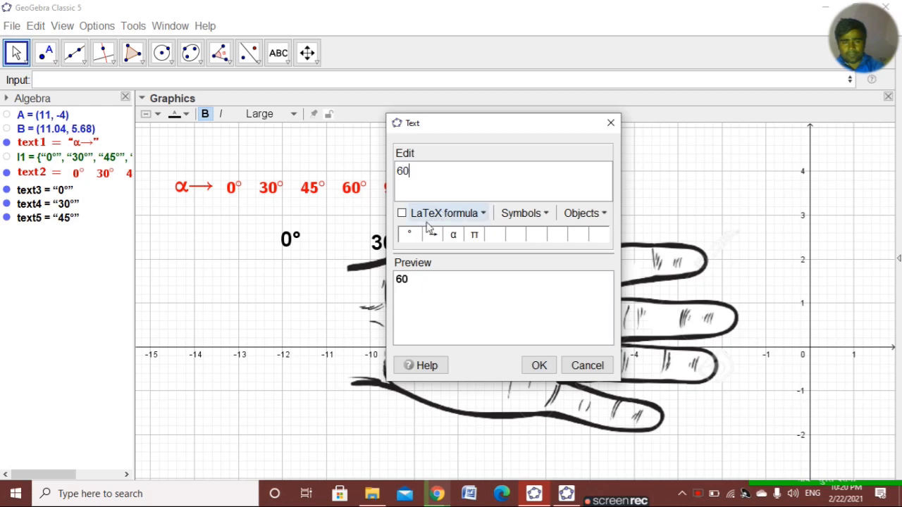
click(410, 235)
click(538, 364)
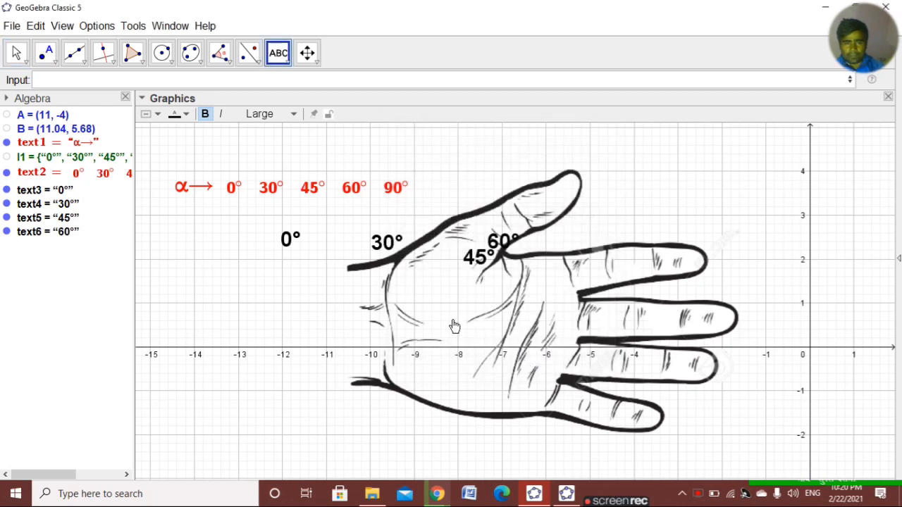
click(419, 298)
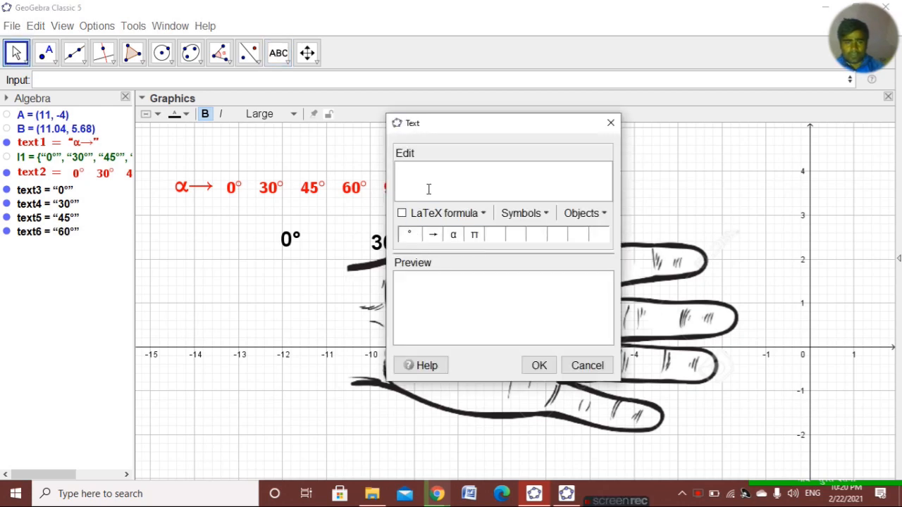
text(90)
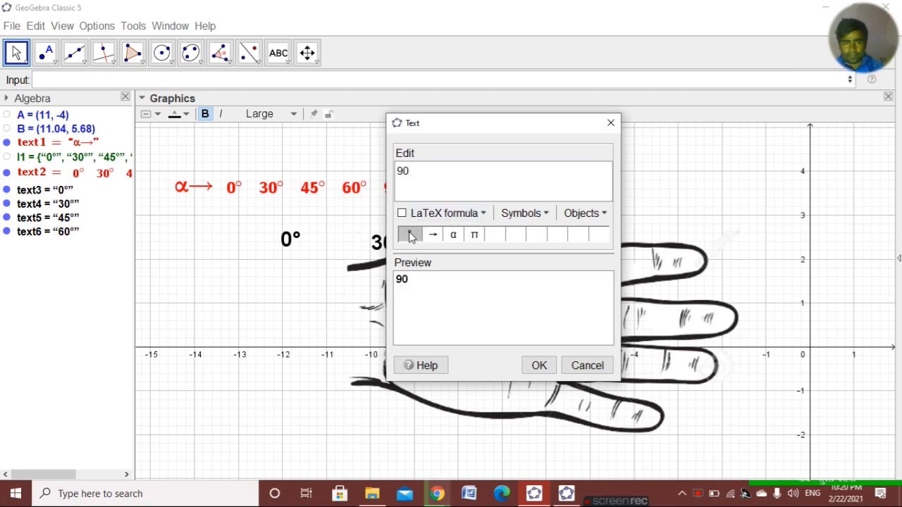
click(410, 235)
click(540, 366)
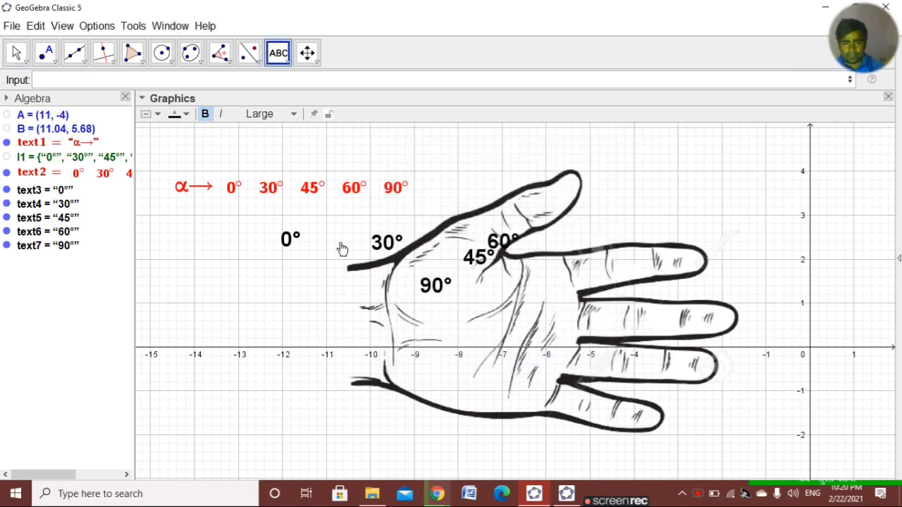
- Move the angle texts onto the fingertips: 0° on the little finger, then 30°, 45°, 60°, and 90° on the thumb
click(15, 53)
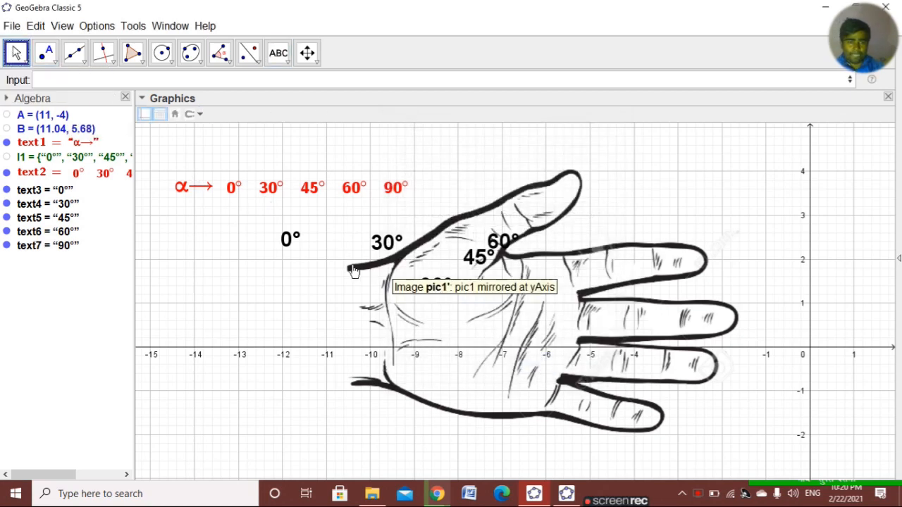
drag(289, 245, 630, 418)
drag(381, 253, 673, 377)
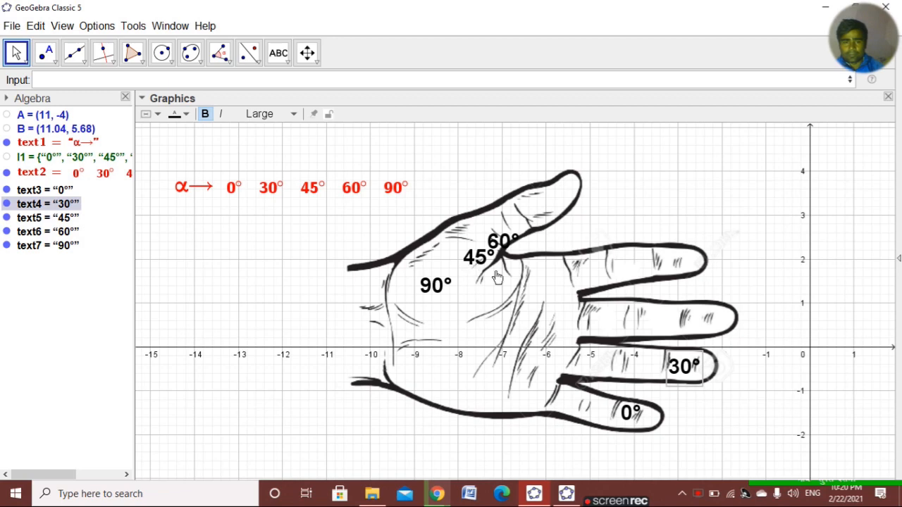
drag(473, 263, 703, 325)
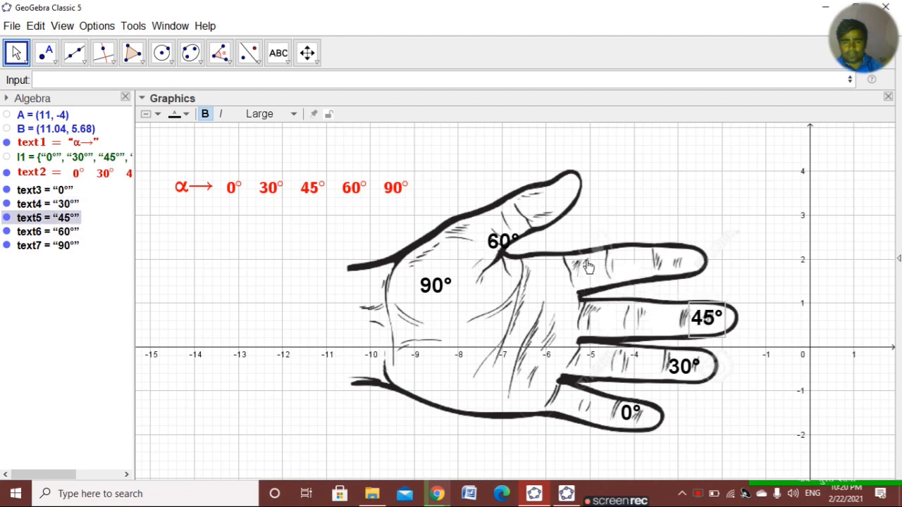
drag(497, 242, 668, 261)
drag(427, 277, 548, 205)
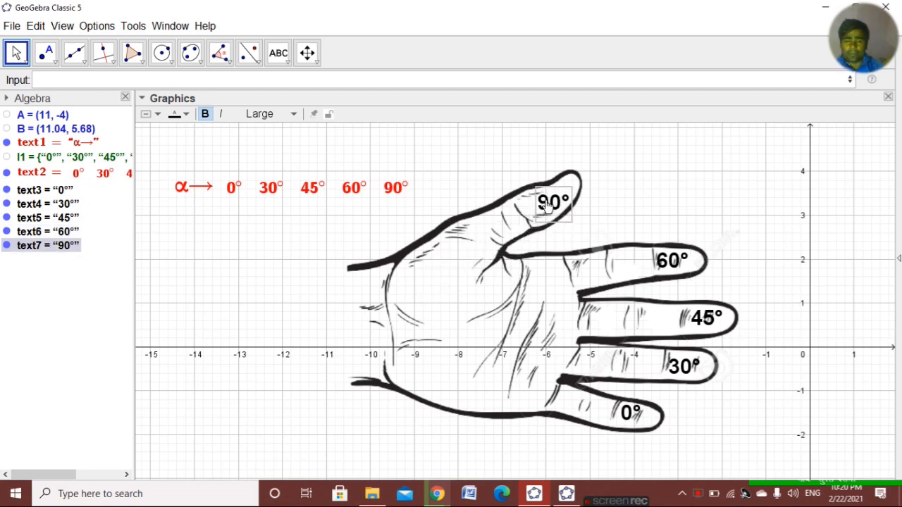
click(623, 200)
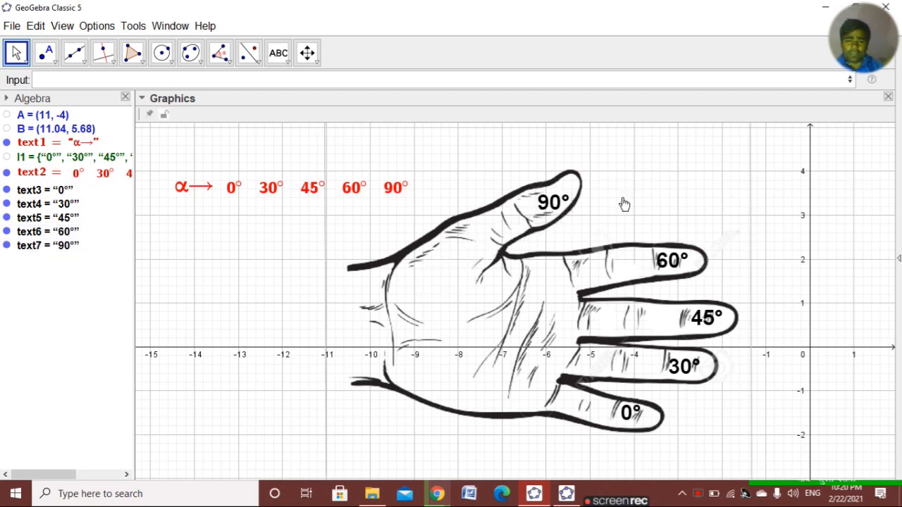
- Insert a LaTeX text reading "A Finger Trick for Trigonometry", starting at about x = -12
click(273, 62)
click(272, 247)
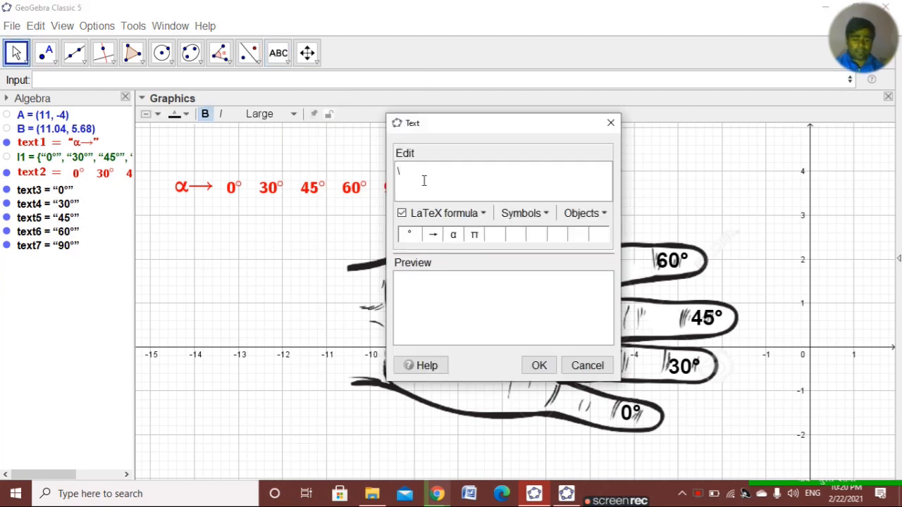
text(text{)
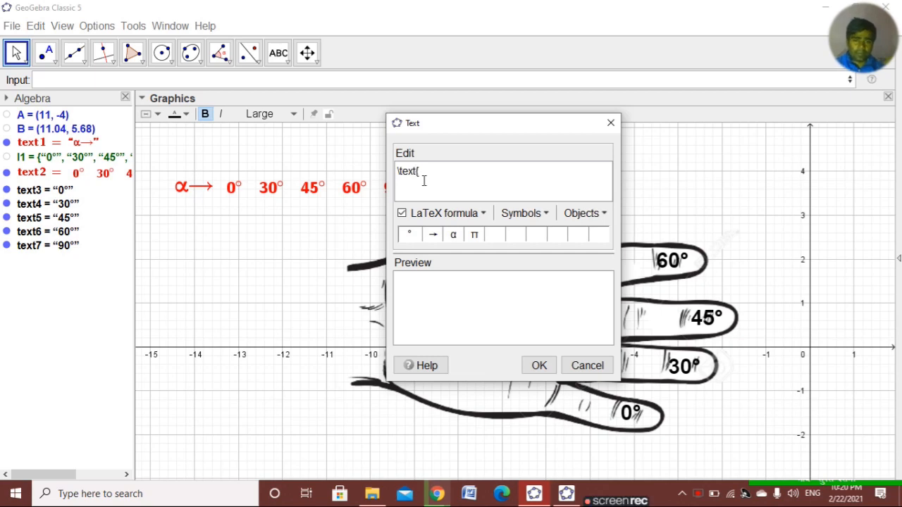
text(A Finger Trick for Trigonometry)
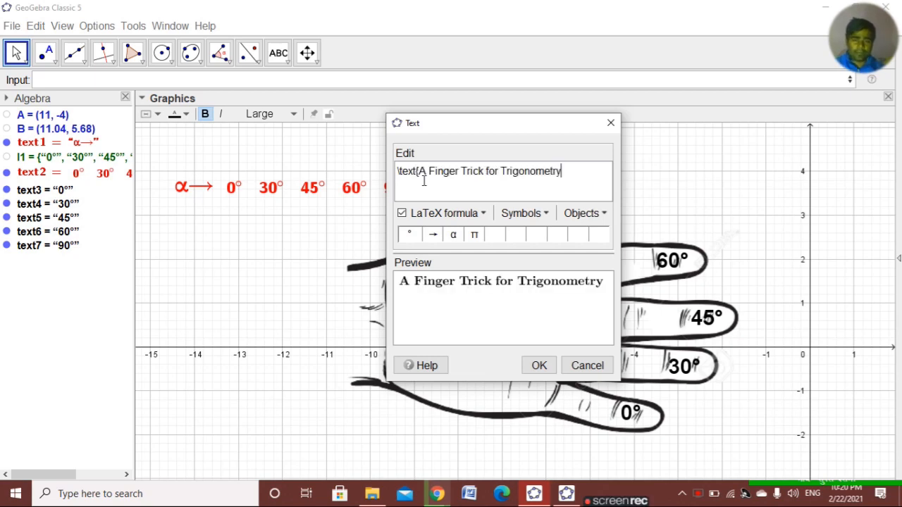
click(539, 365)
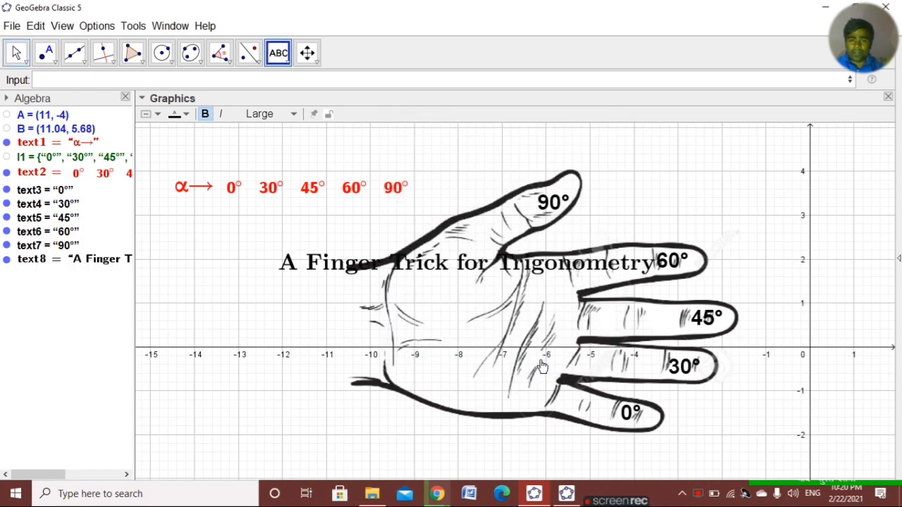
- Move the title text above the hand, at about y = 4.5, and colour its letters cyan
click(483, 192)
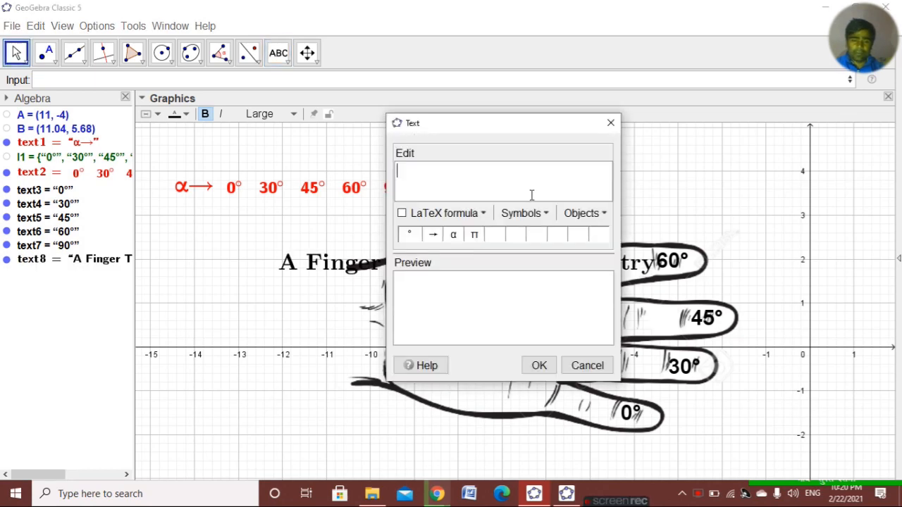
click(610, 123)
drag(469, 274, 542, 156)
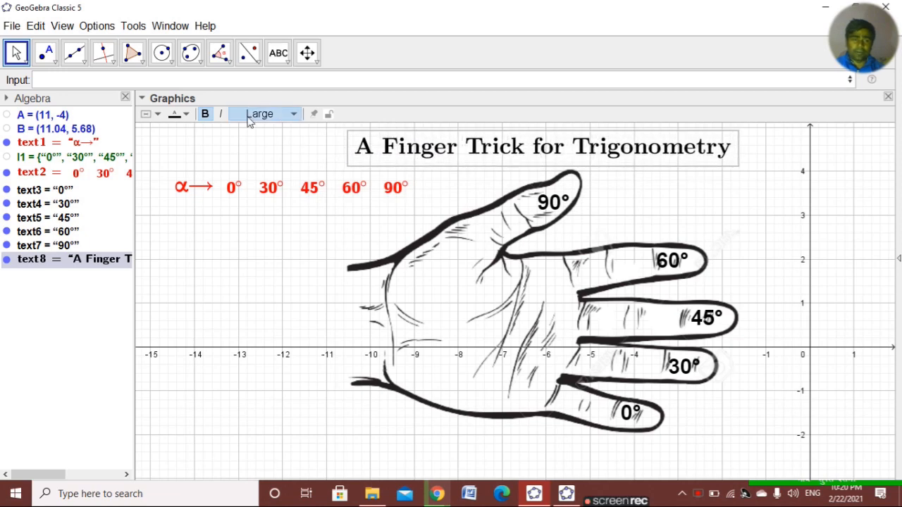
click(175, 114)
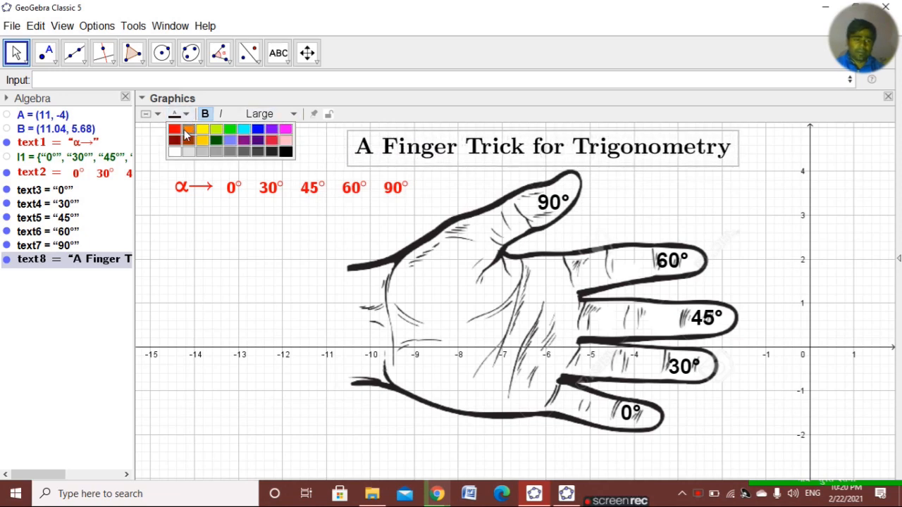
click(244, 129)
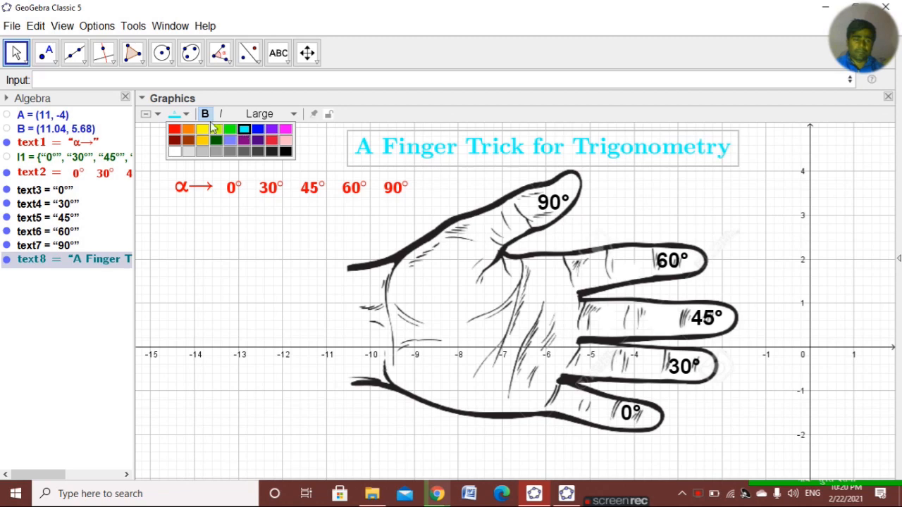
- Give the title text a black background
click(146, 113)
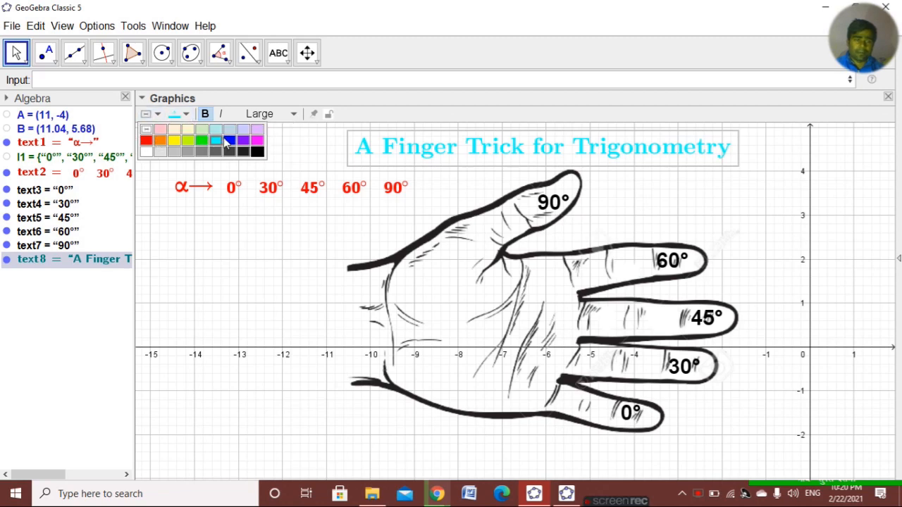
click(230, 140)
click(258, 152)
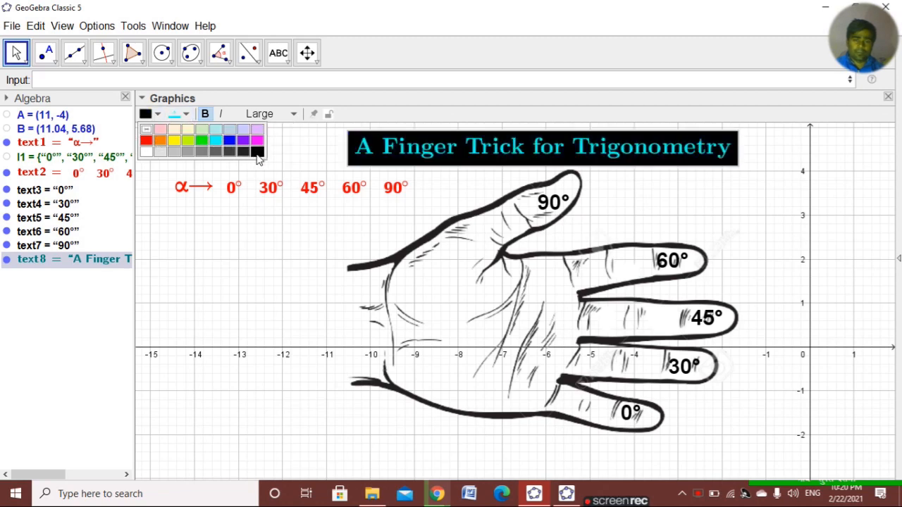
- Try red, white, yellow, green and blue backgrounds on the title text, and return to black
click(146, 141)
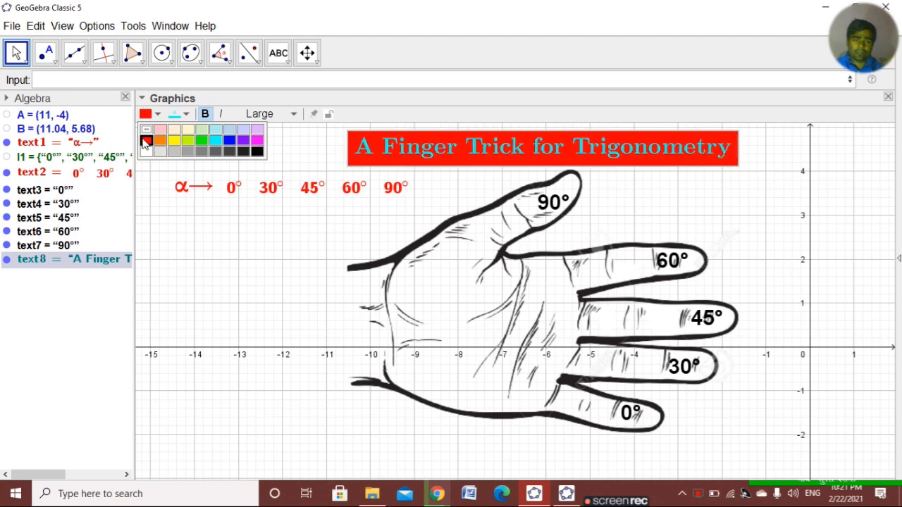
click(145, 152)
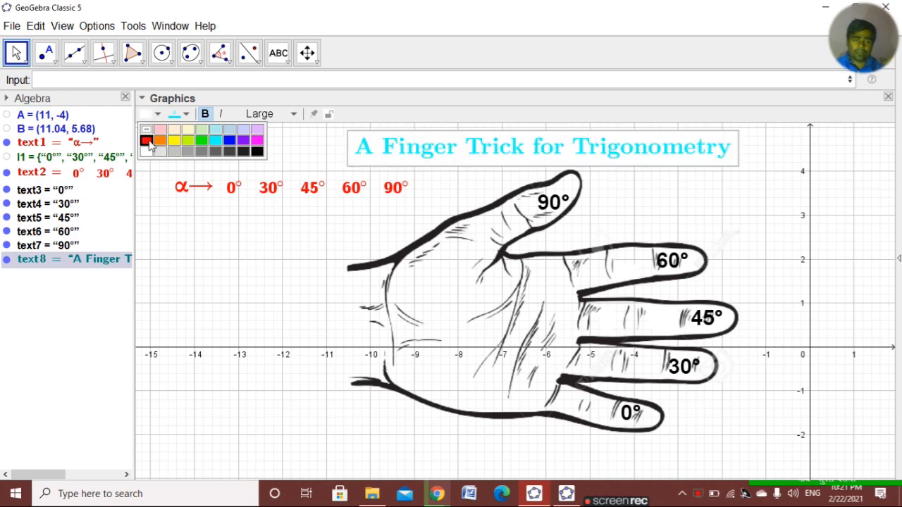
click(146, 140)
click(174, 141)
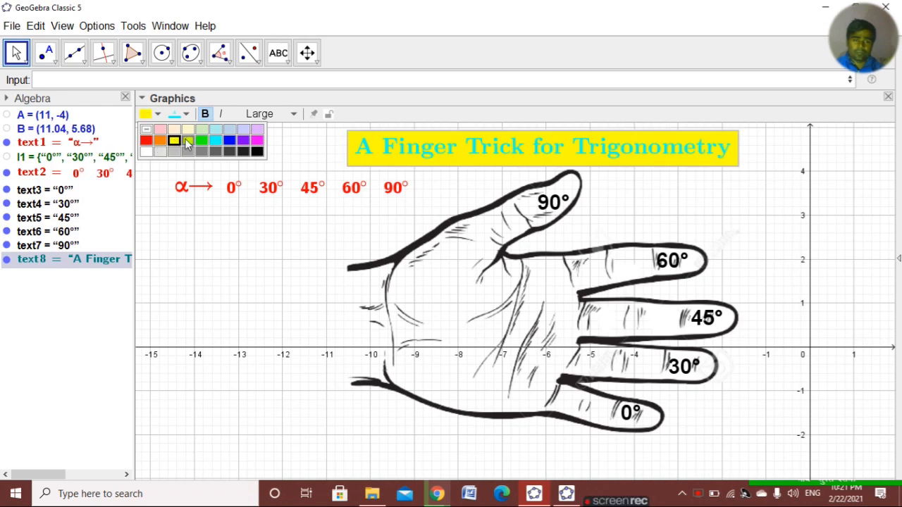
click(188, 141)
click(201, 141)
click(230, 141)
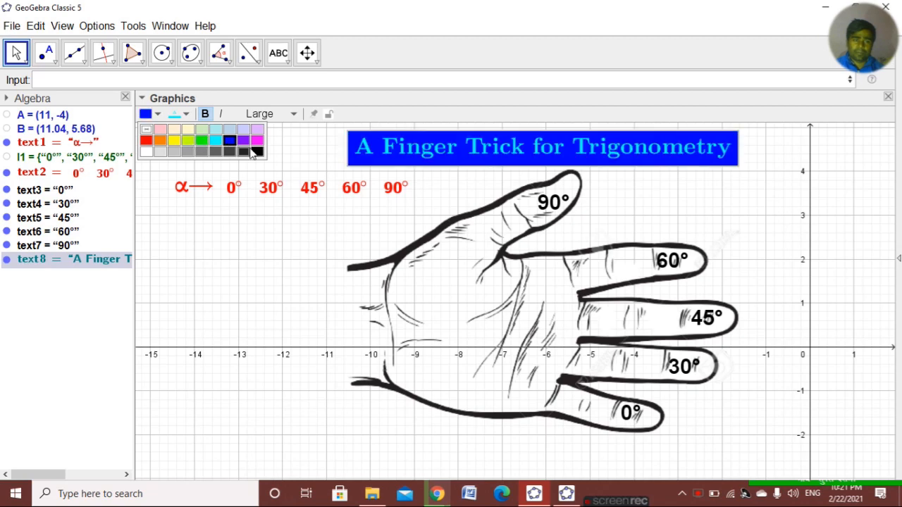
click(257, 152)
click(296, 155)
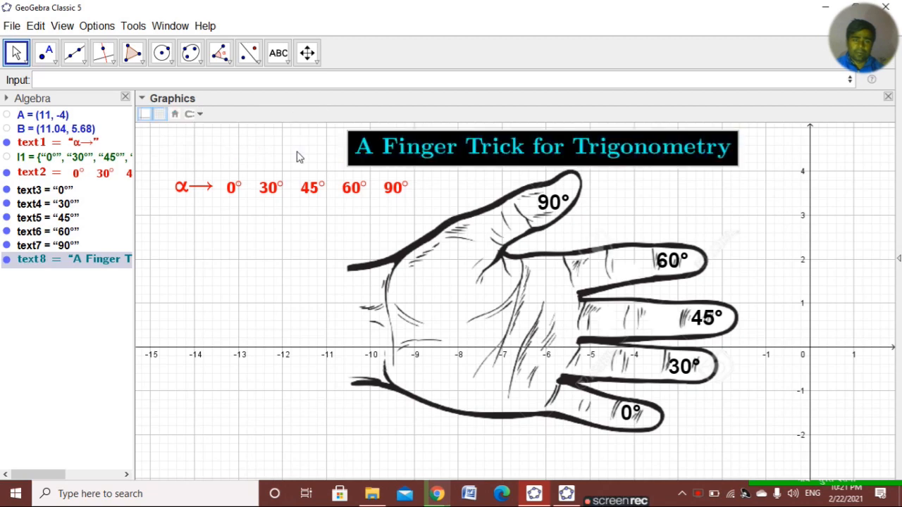
click(676, 212)
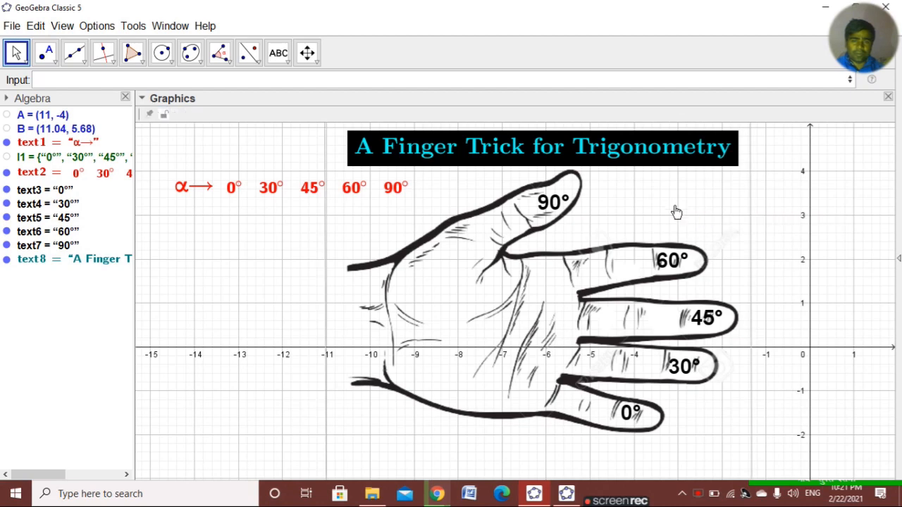
- Shift the drawing slightly down, place the title higher above the hand, and move the angle table level with the α→ text
drag(264, 232, 260, 244)
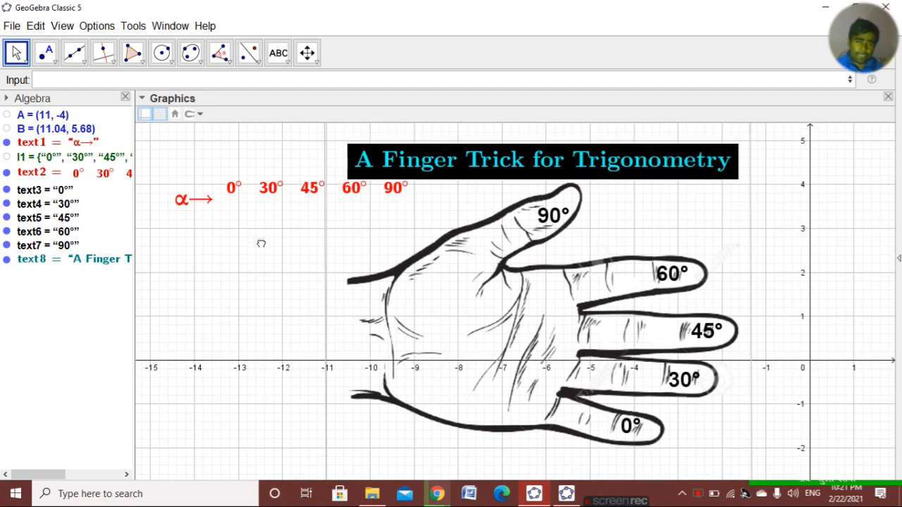
drag(467, 162, 486, 144)
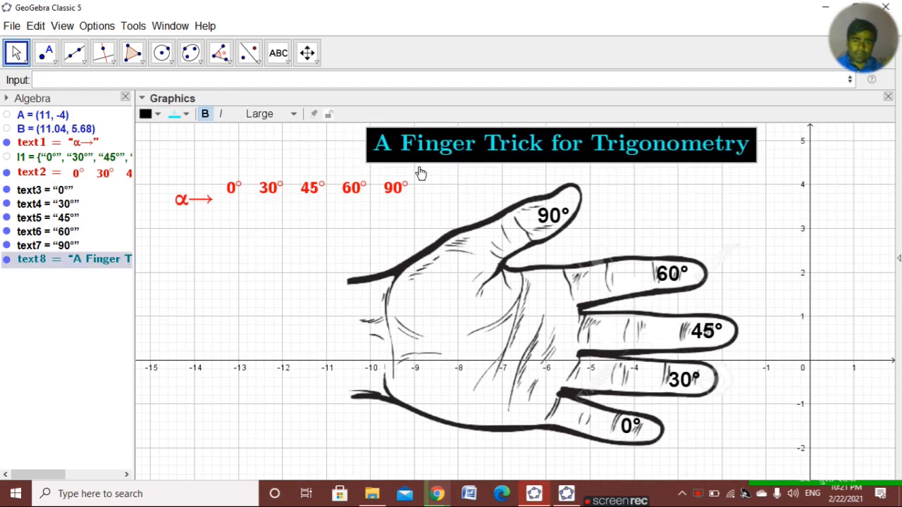
click(352, 194)
drag(351, 193, 352, 198)
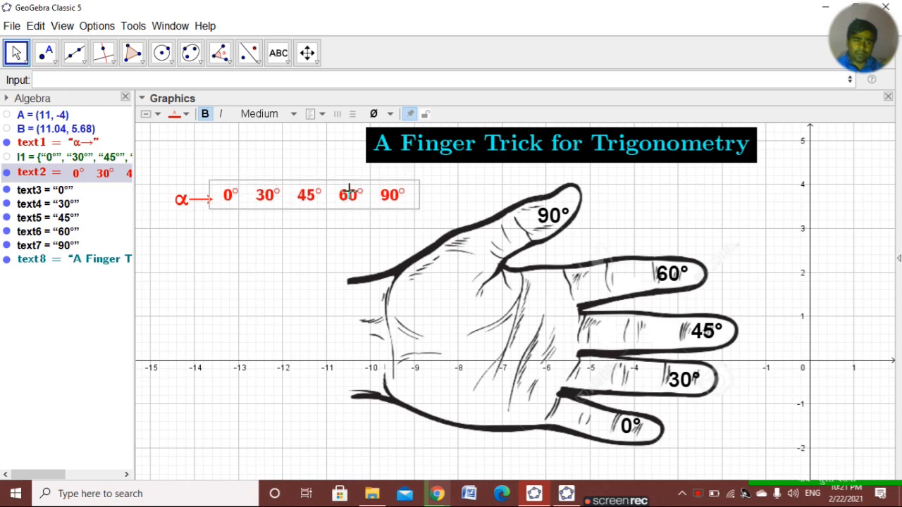
- Nudge the α→ text slightly so that it lines up level with the row of angles
click(188, 202)
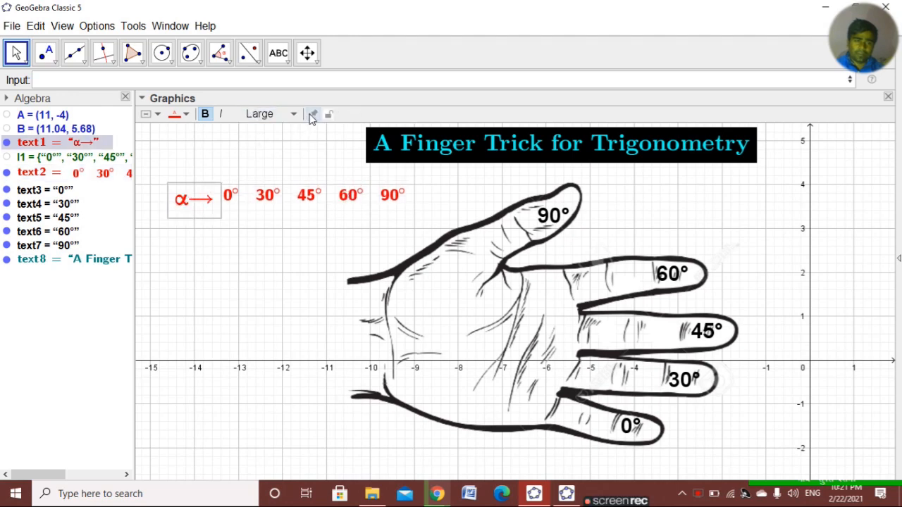
click(294, 166)
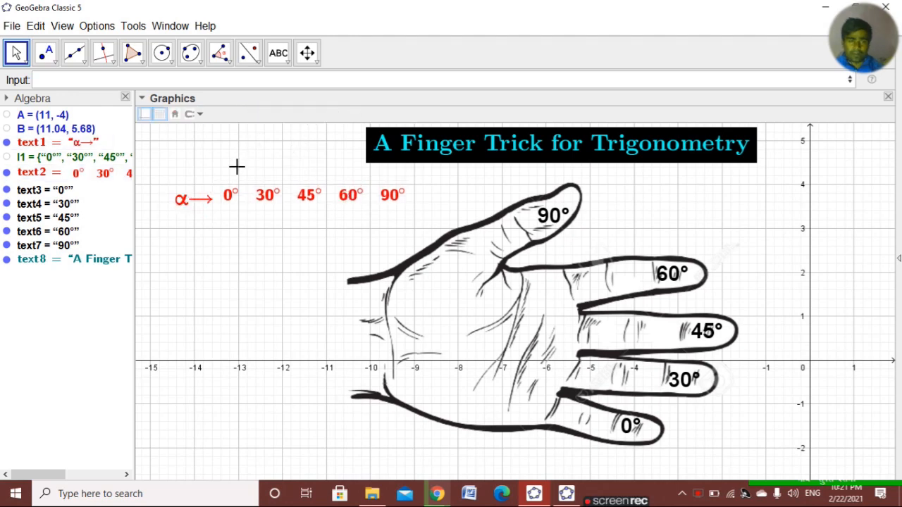
click(191, 199)
click(247, 240)
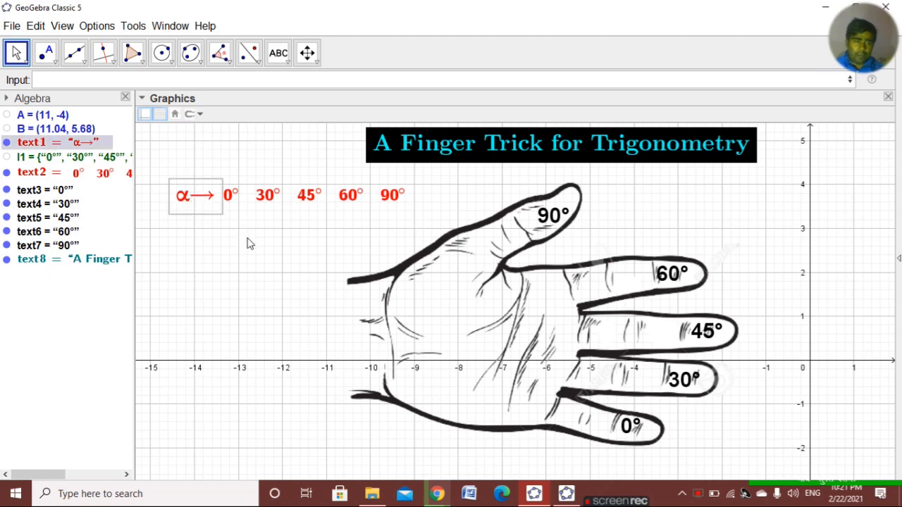
- Start a new LaTeX formula text reading \text{Sin{\ followed by the α symbol
click(278, 55)
click(404, 199)
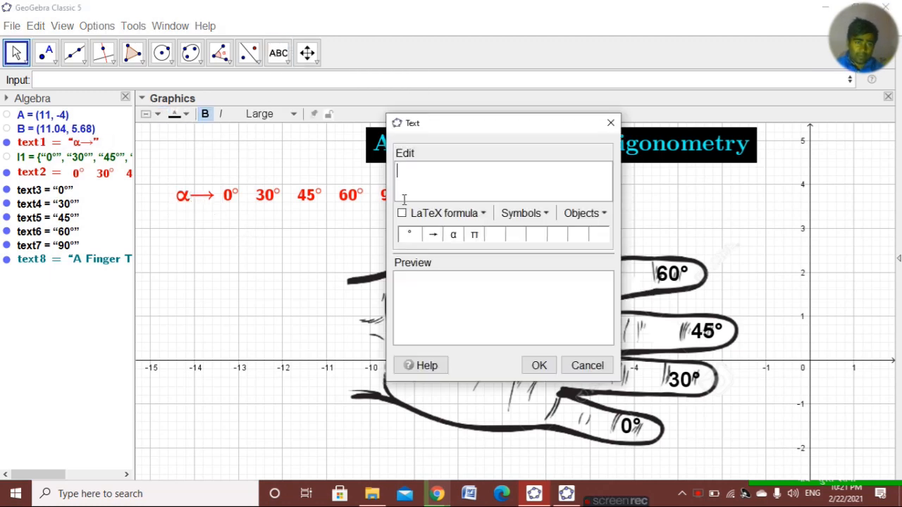
text(\)
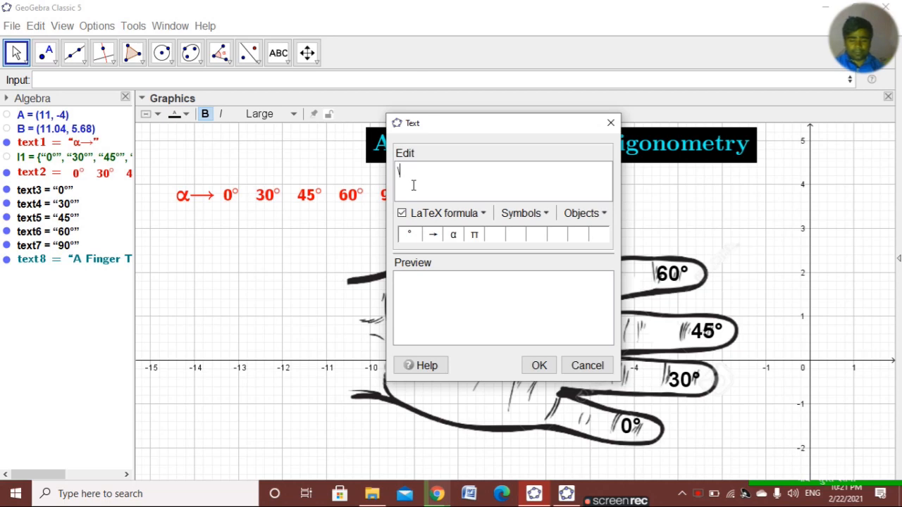
text(text{)
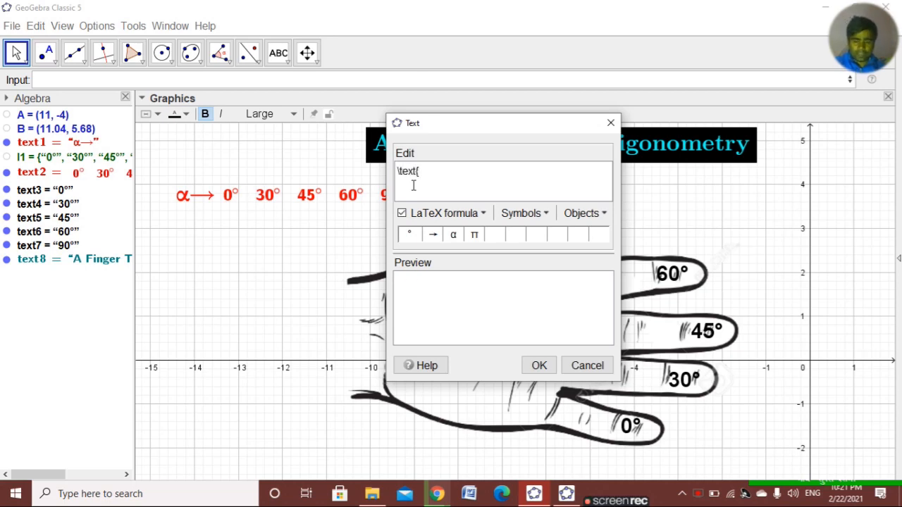
text(Sin{)
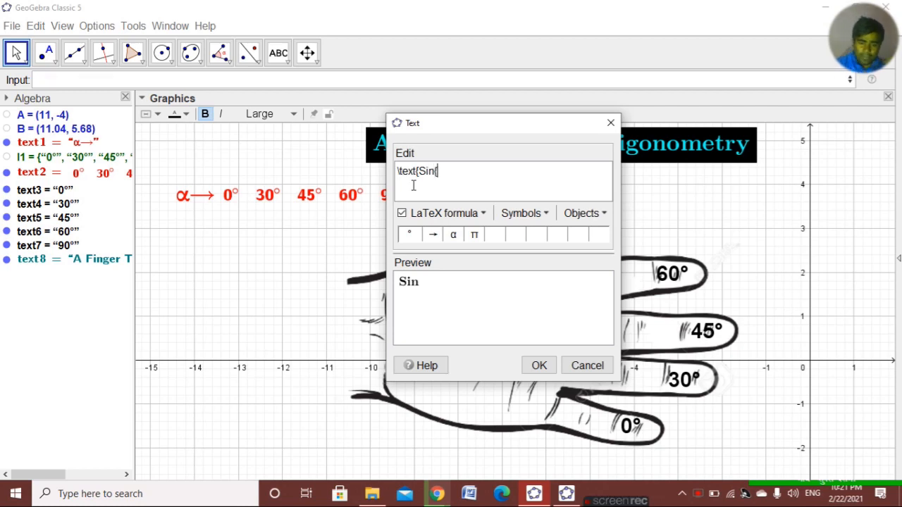
text(\)
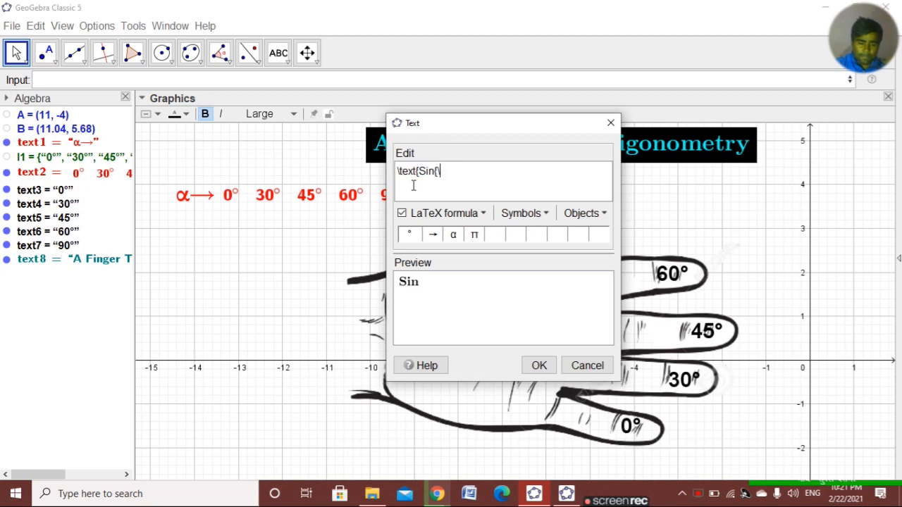
key(ctrl+a)
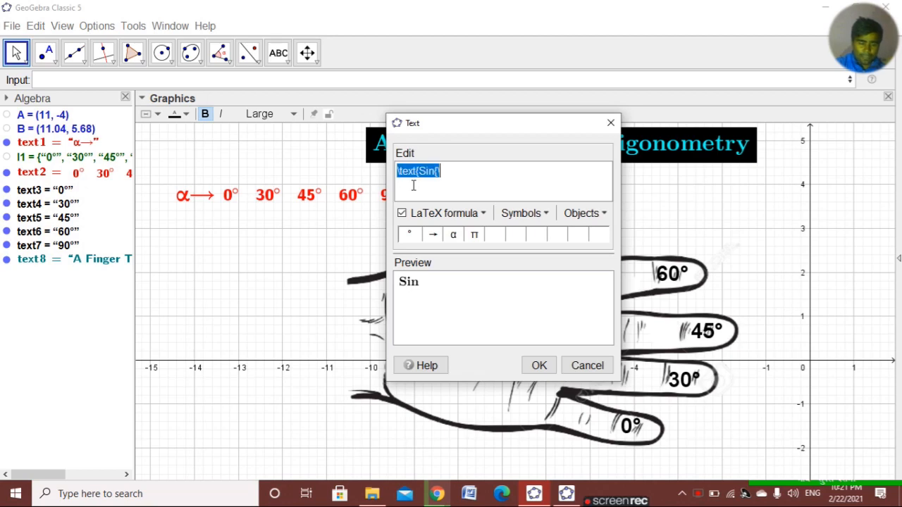
click(456, 177)
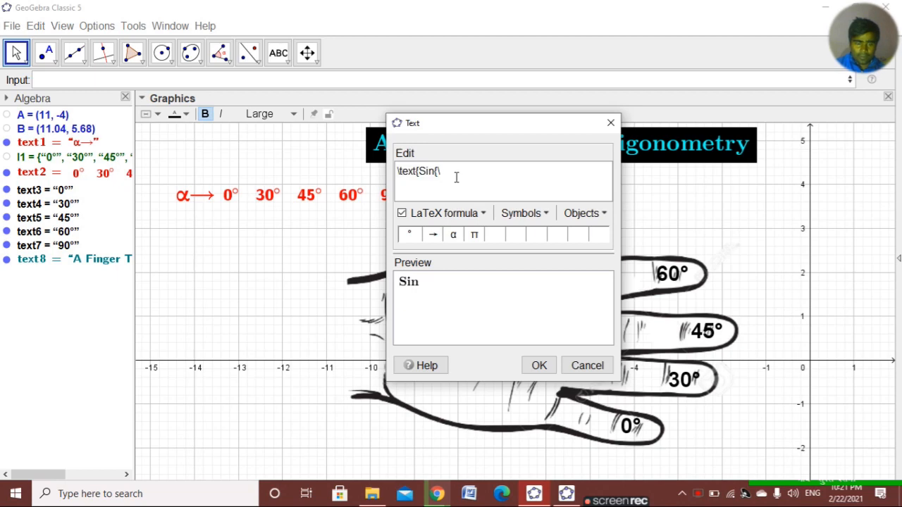
key(alt+a)
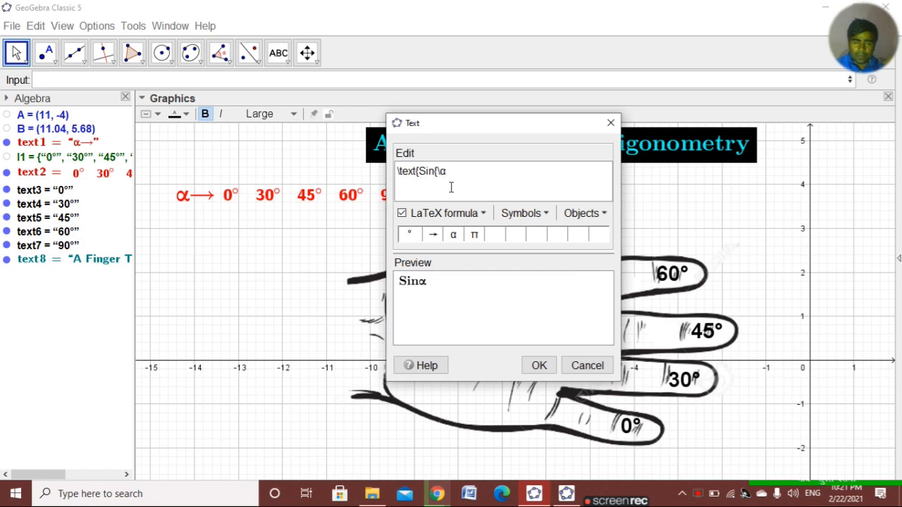
- Make the α in the formula red with \textcolor{red}{α} and follow it with an equals sign
key(Left)
text(tex)
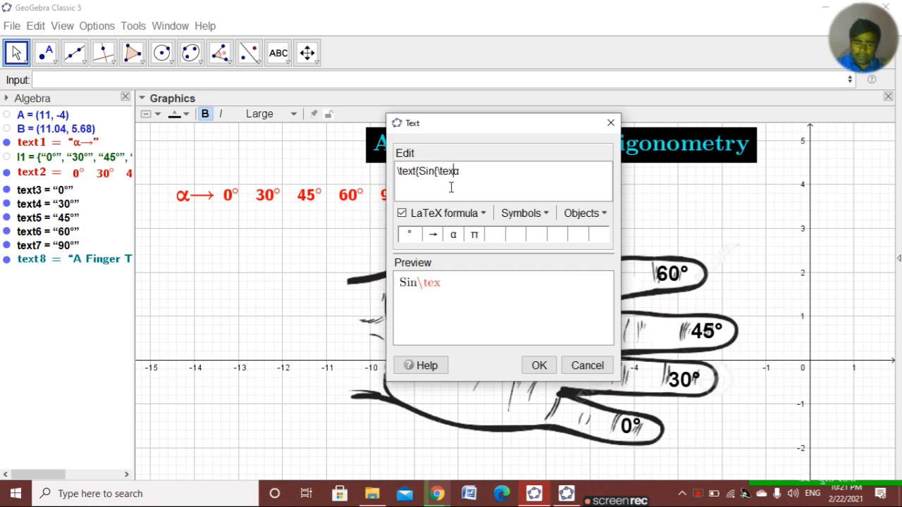
text(t)
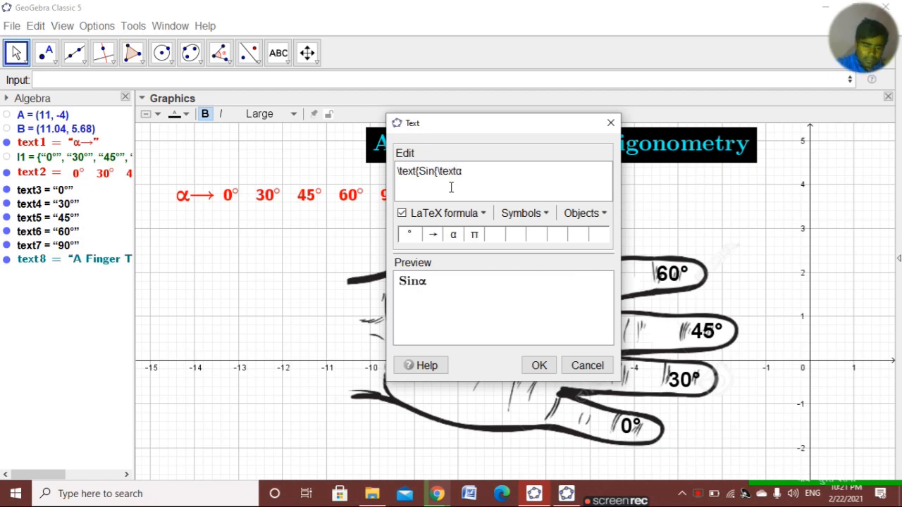
text(co)
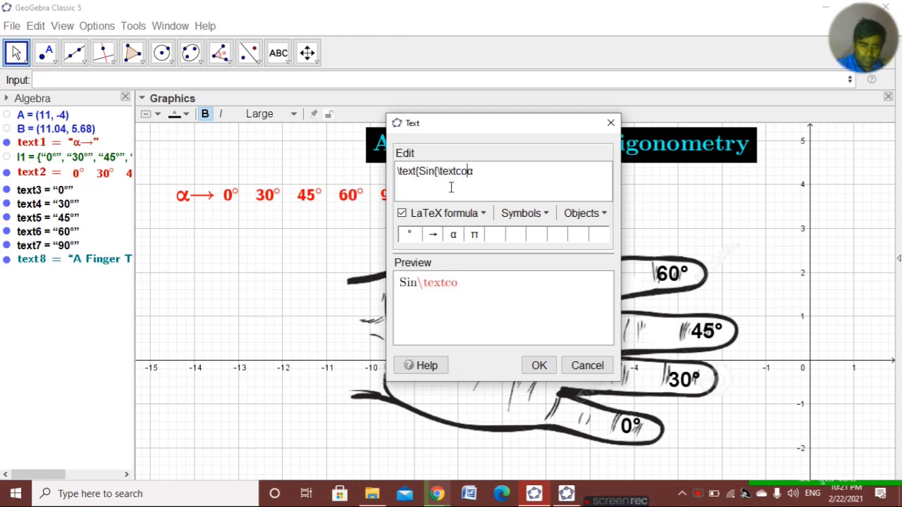
text(lor{red)
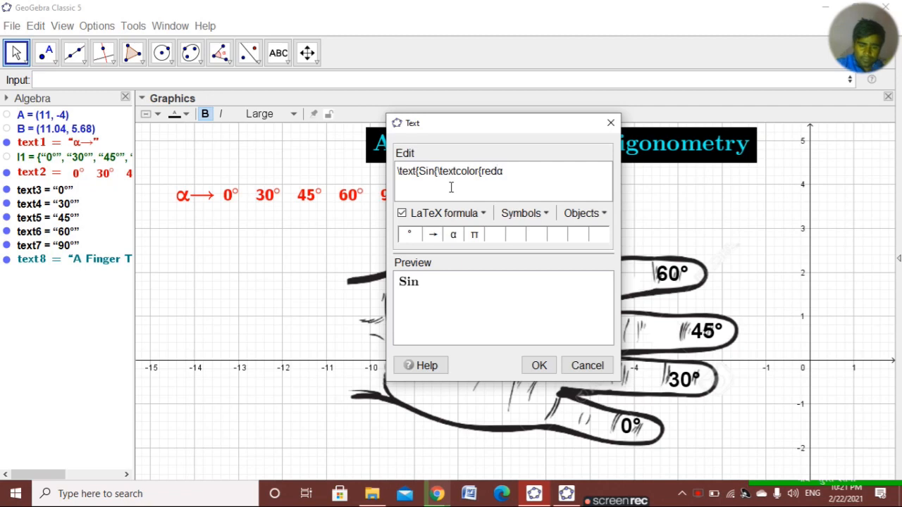
text(}{)
key(Right)
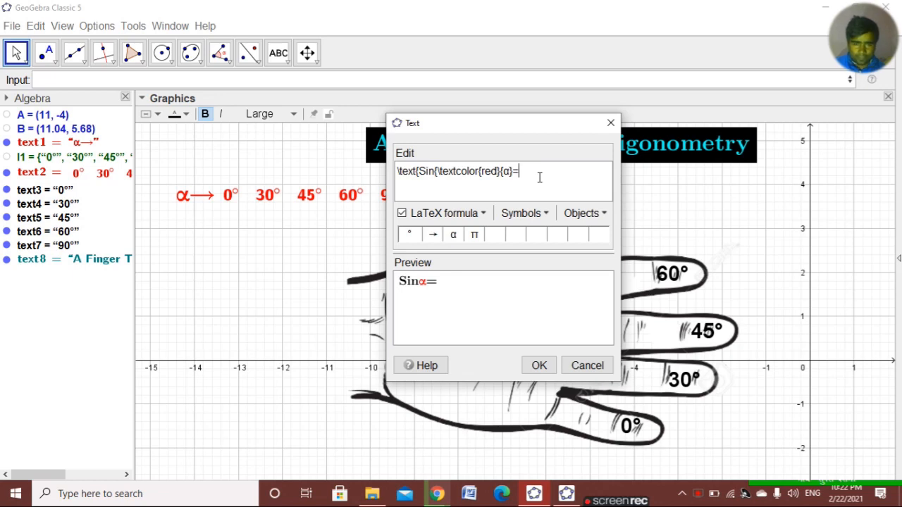
- Switch to the finished reference applet, display its Sinα version to check the formula, and return to the drawing
click(563, 499)
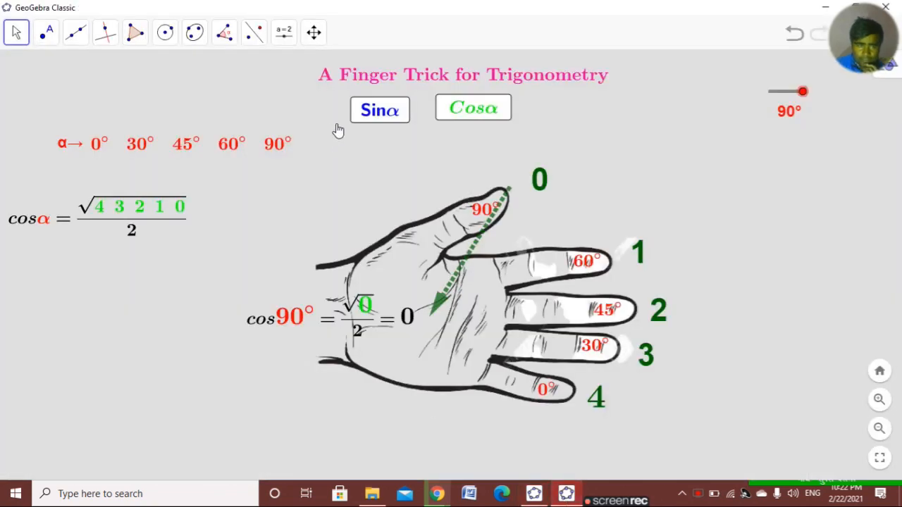
click(375, 115)
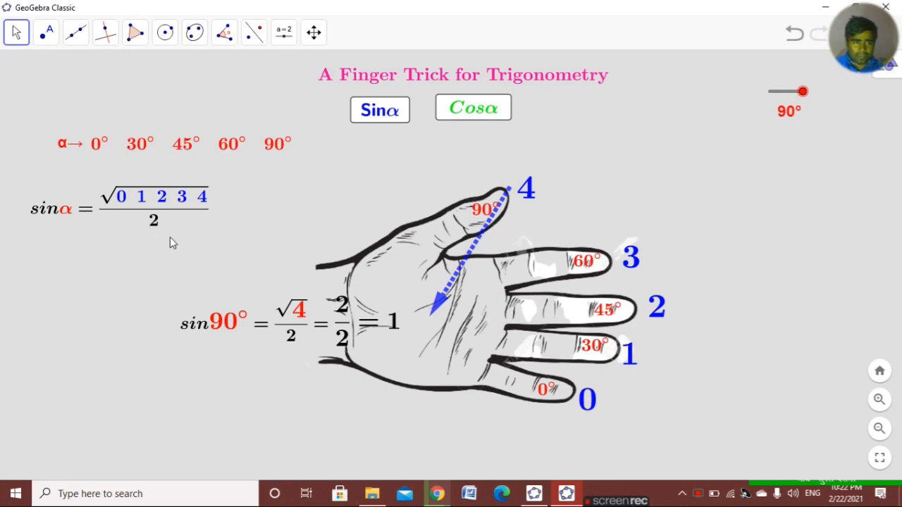
click(566, 492)
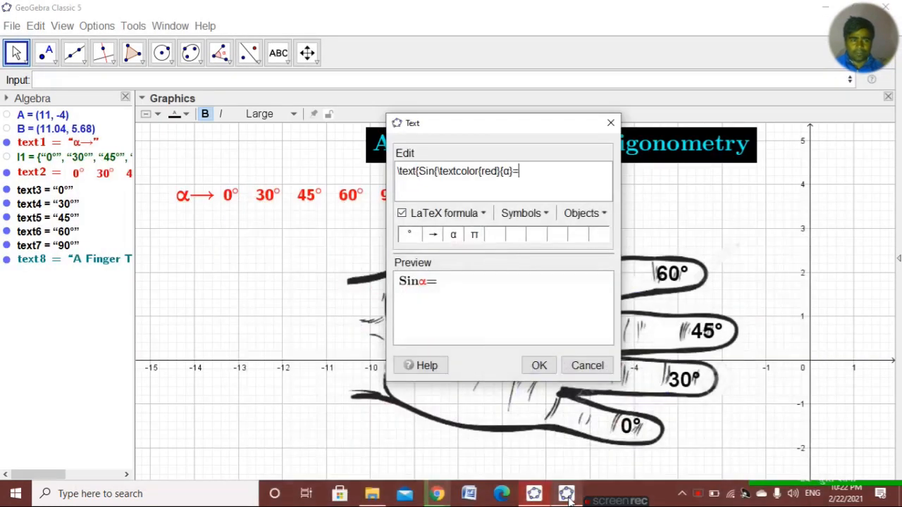
- Insert a fraction after the equals sign, with an empty square root as its numerator
click(478, 213)
mouse_move(515, 238)
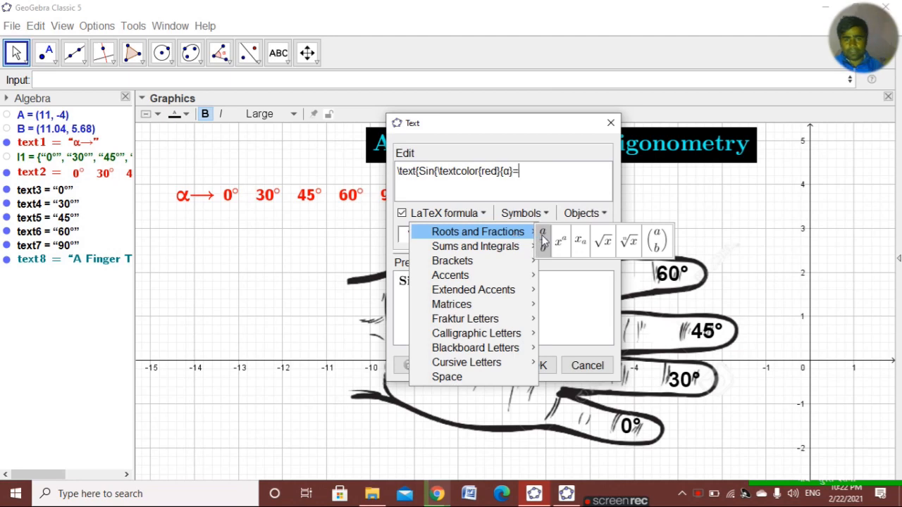
click(543, 240)
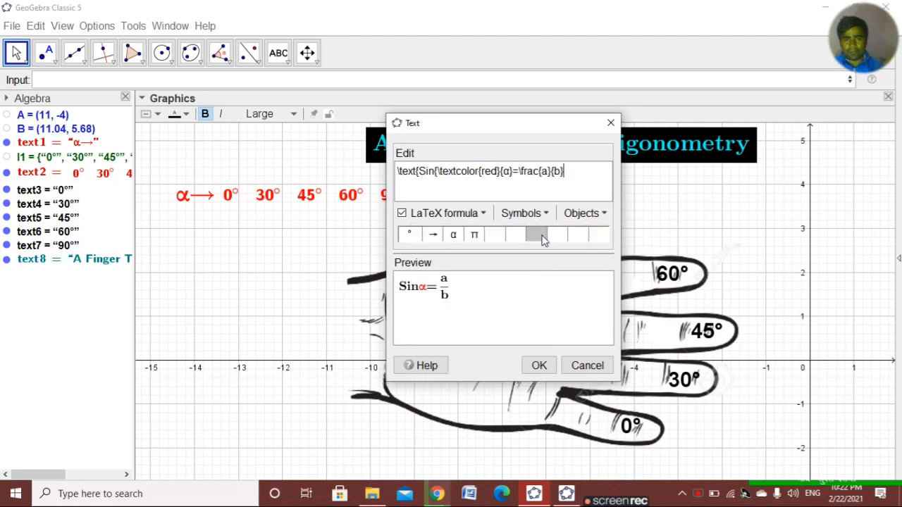
click(547, 174)
key(BackSpace)
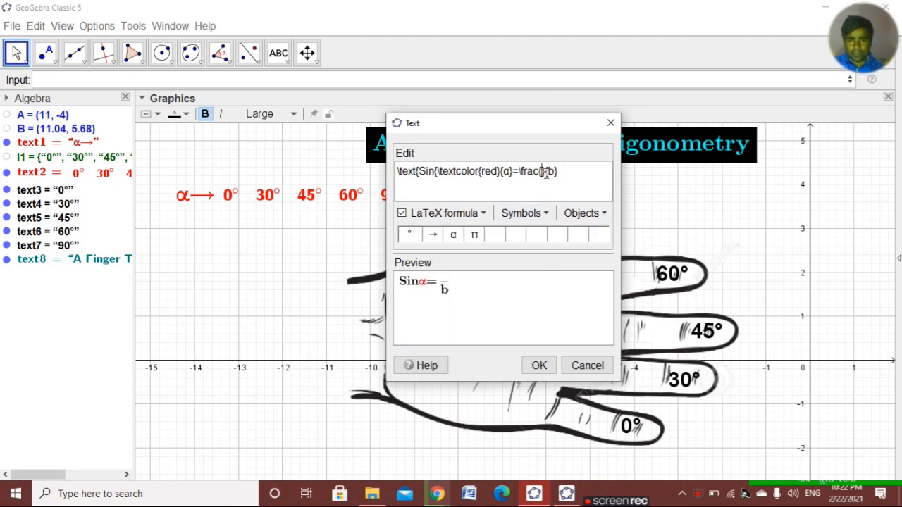
click(465, 218)
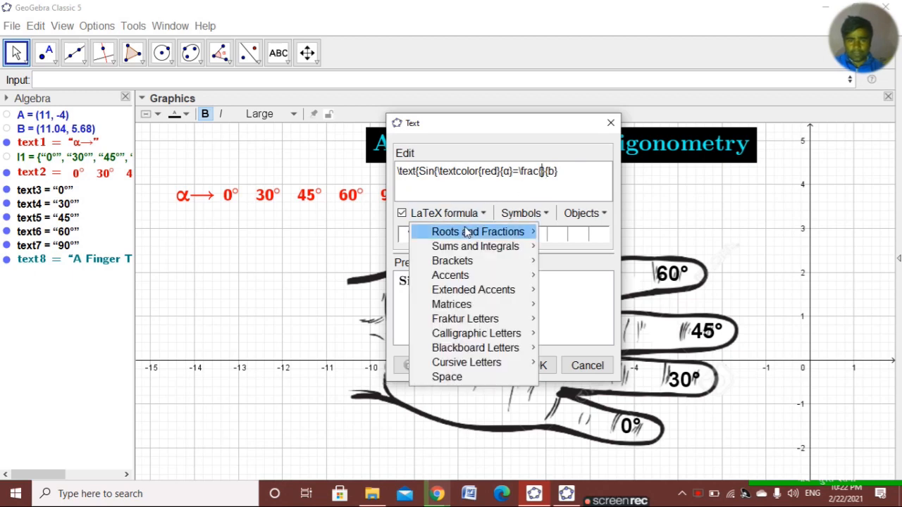
mouse_move(493, 232)
click(605, 242)
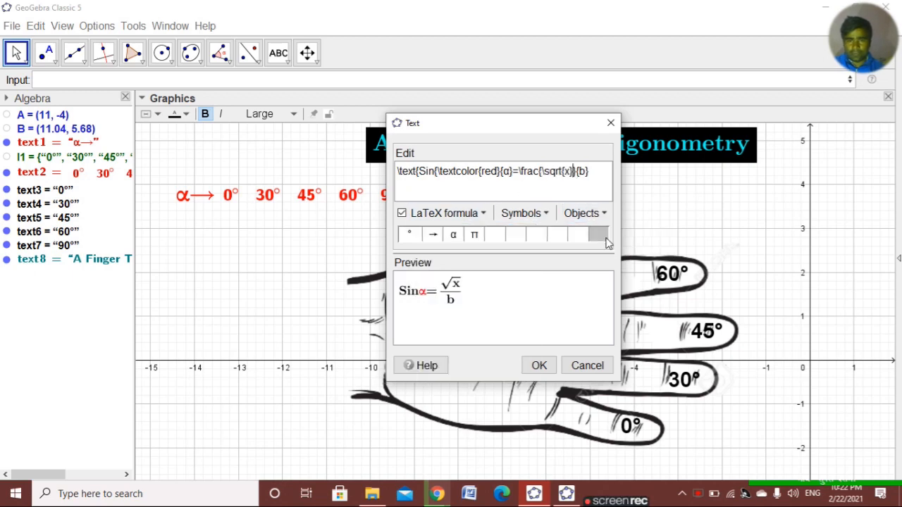
click(570, 171)
key(BackSpace)
- Fill the square root with a blue 1, written as \textcolor{Blue}{1}
text(\)
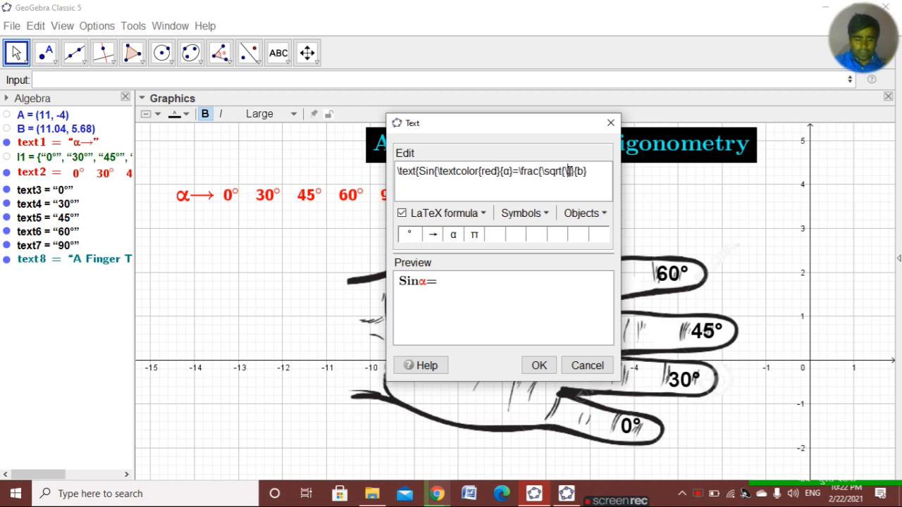
text(textcolor)
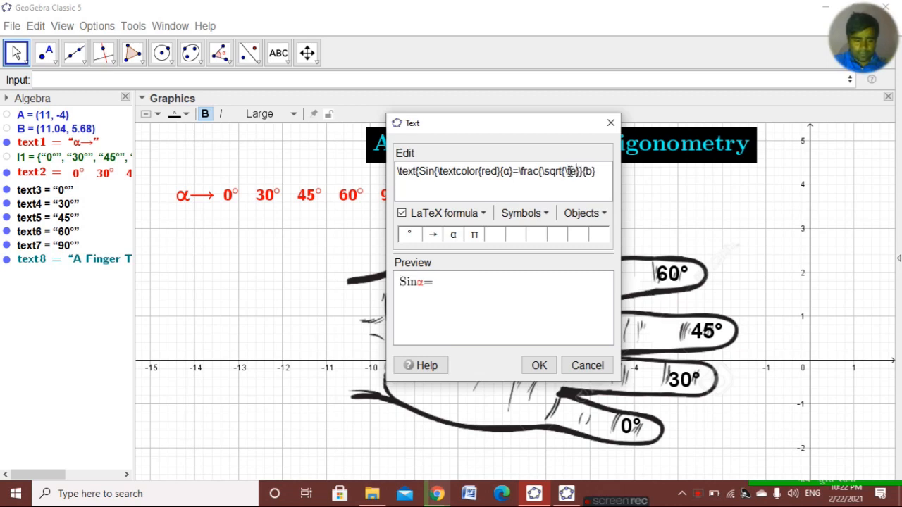
text({)
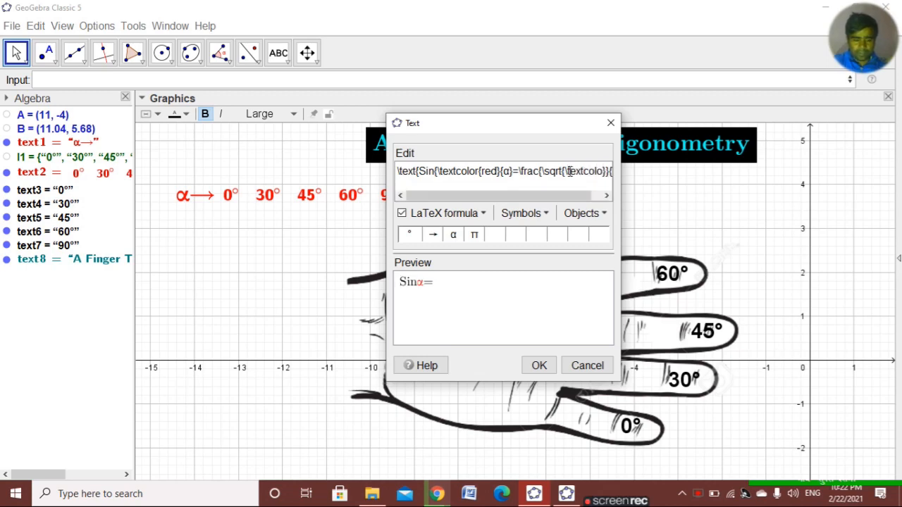
text(r{)
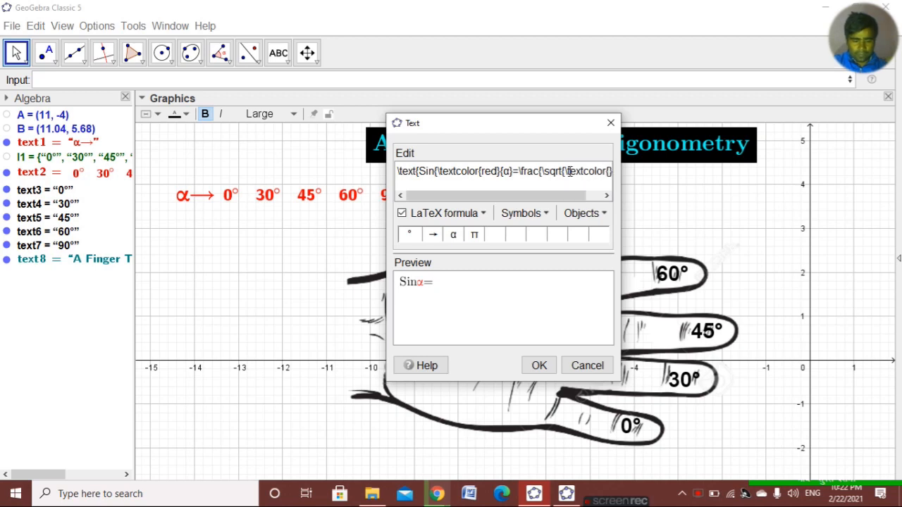
text(Blue)
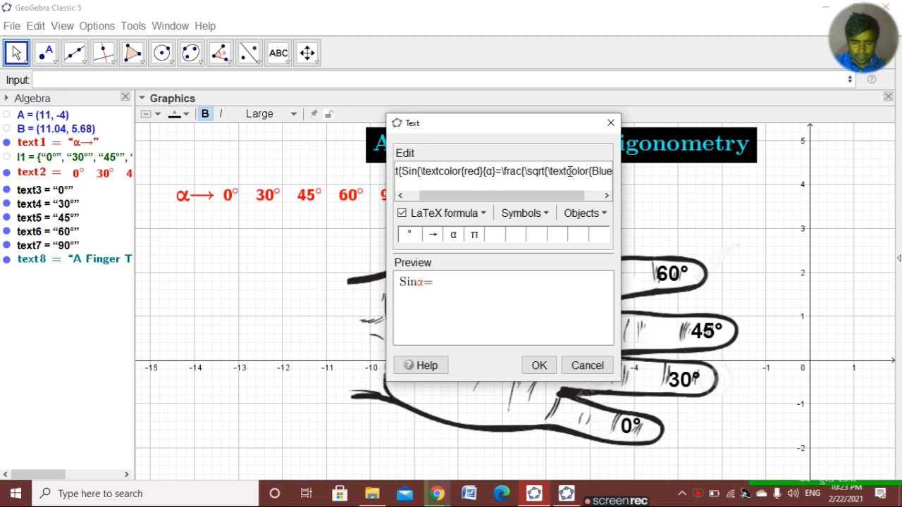
text(}{)
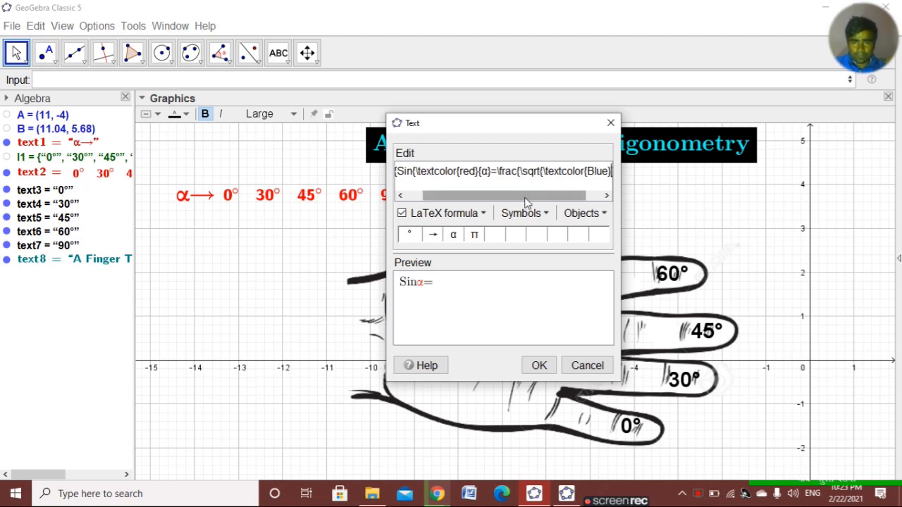
drag(530, 197, 547, 197)
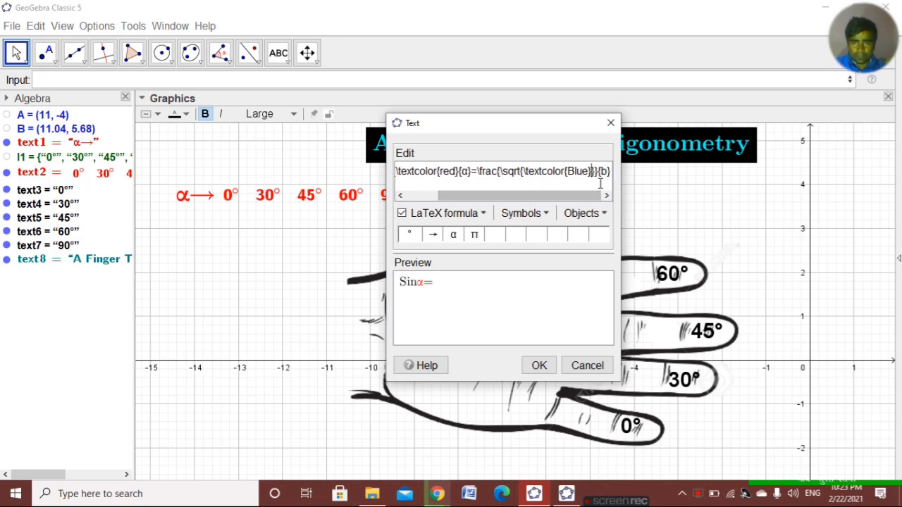
text({1})
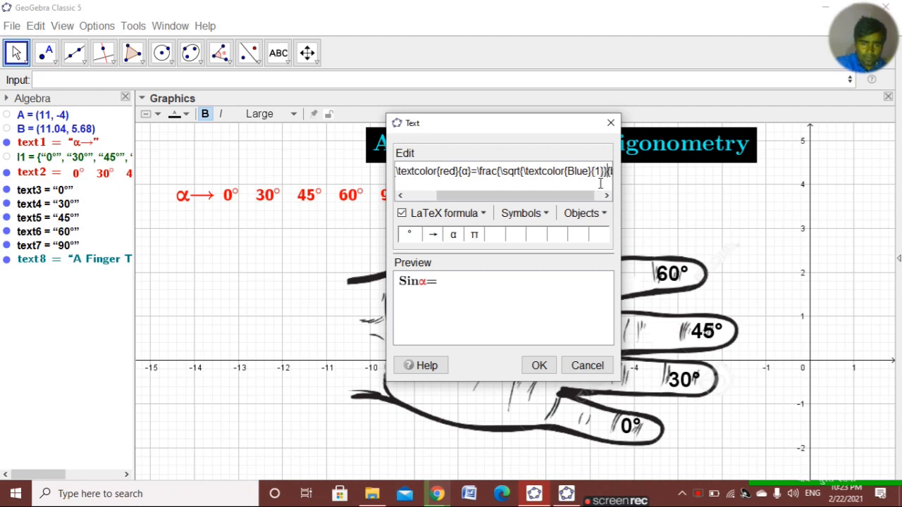
- Replace the fraction's placeholder denominator b with 2
key(Right)
key(Right)
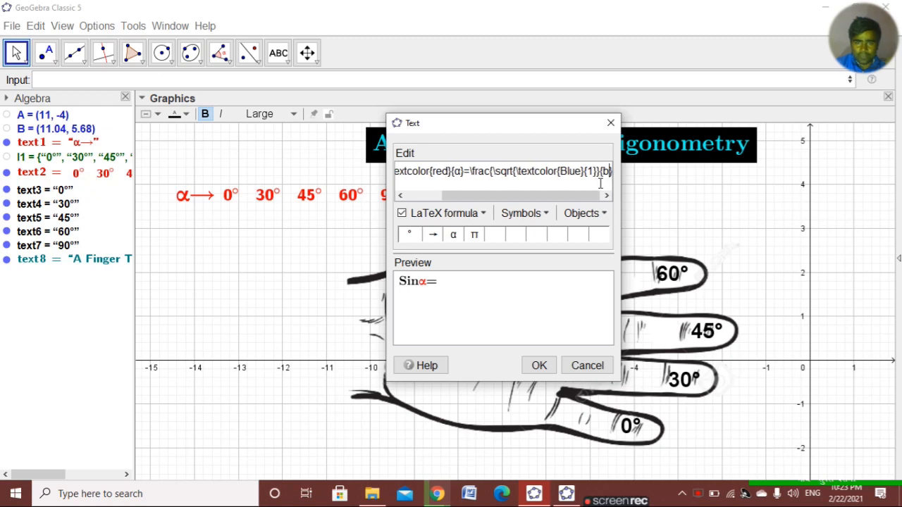
key(Left)
key(BackSpace)
text(2)
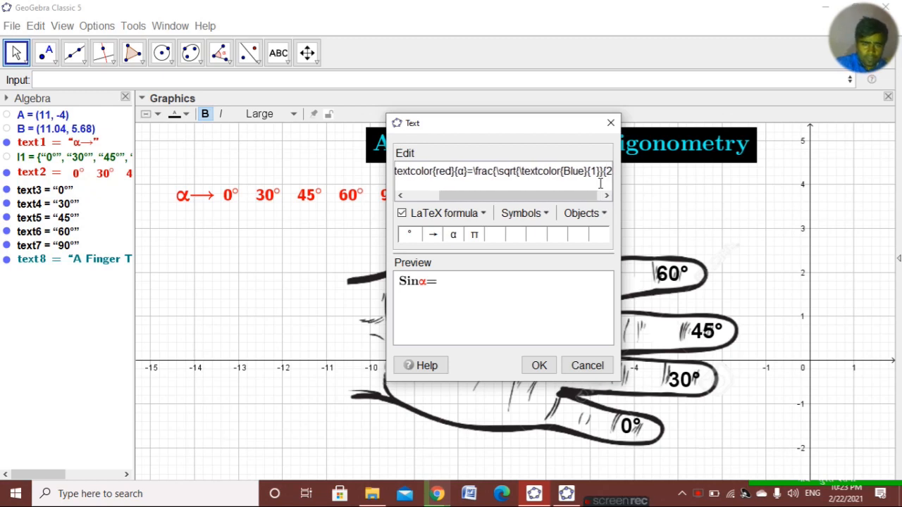
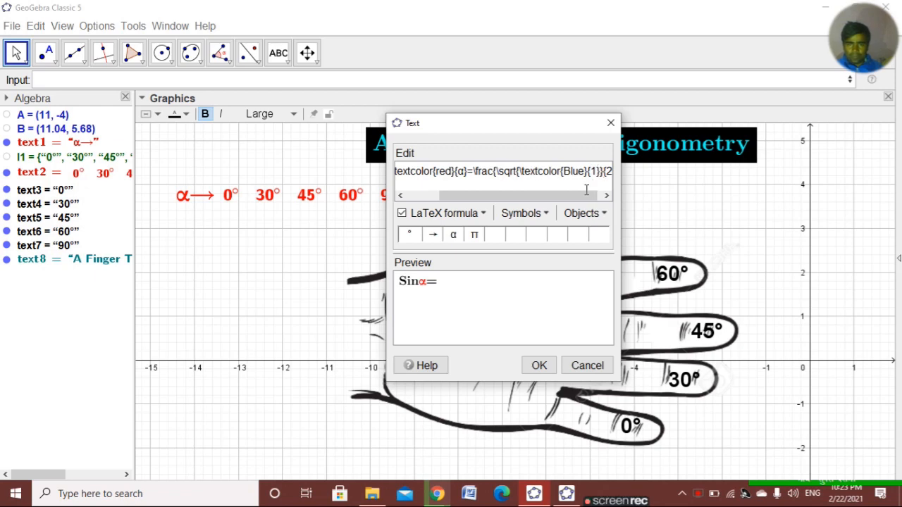
- Switch to the finished reference applet, open its sinα formula text to check the LaTeX code, close it and return to the drawing
drag(583, 199, 603, 197)
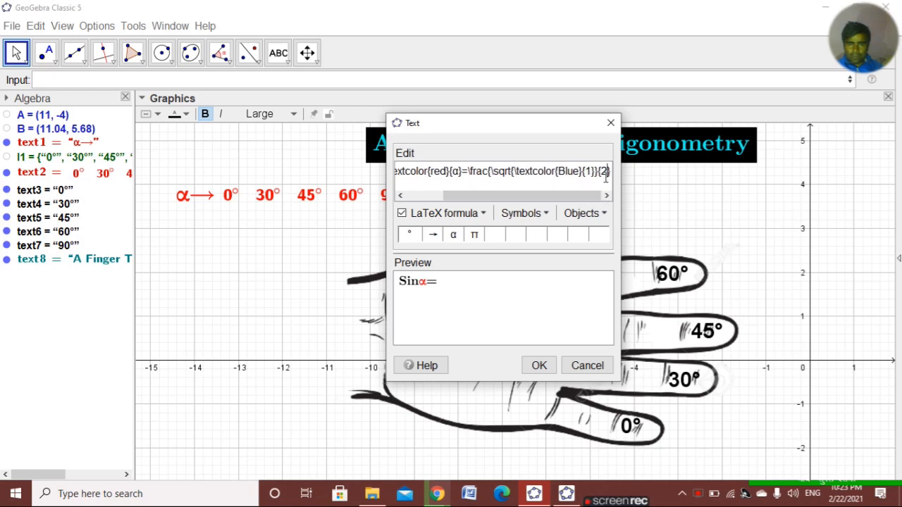
click(566, 494)
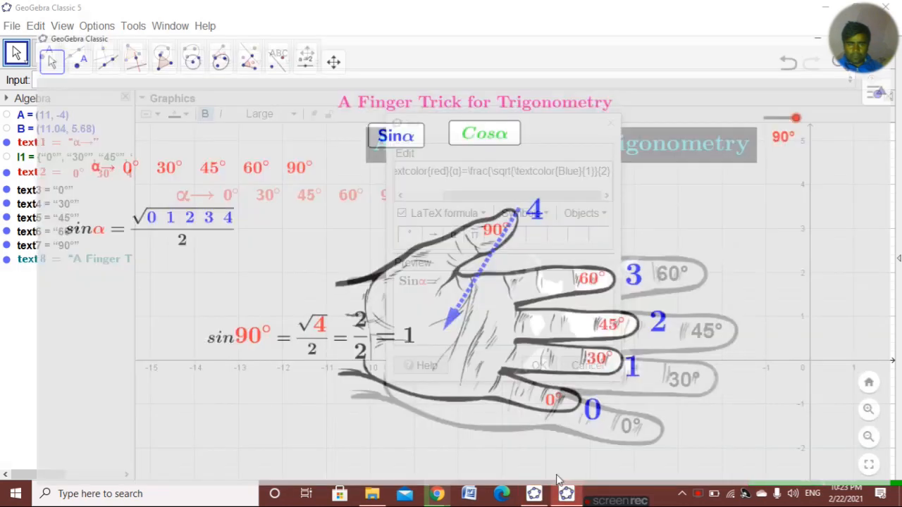
right_click(169, 200)
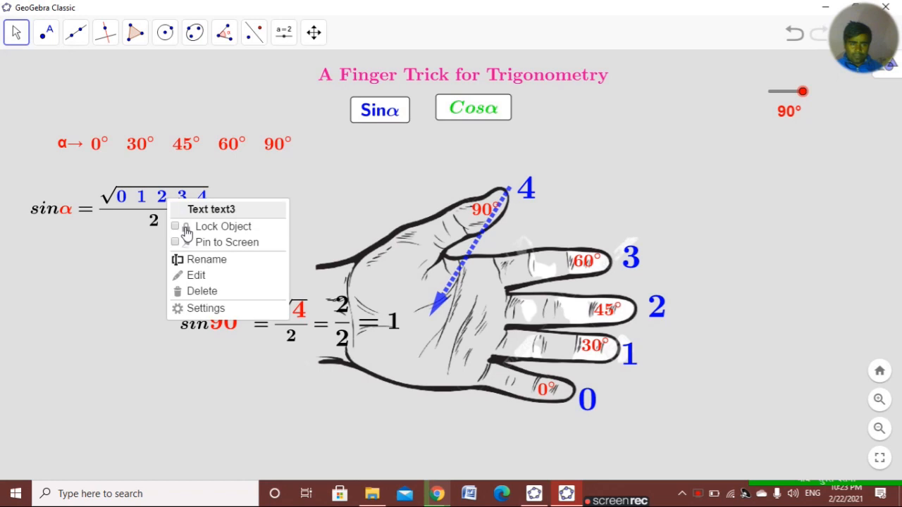
click(197, 276)
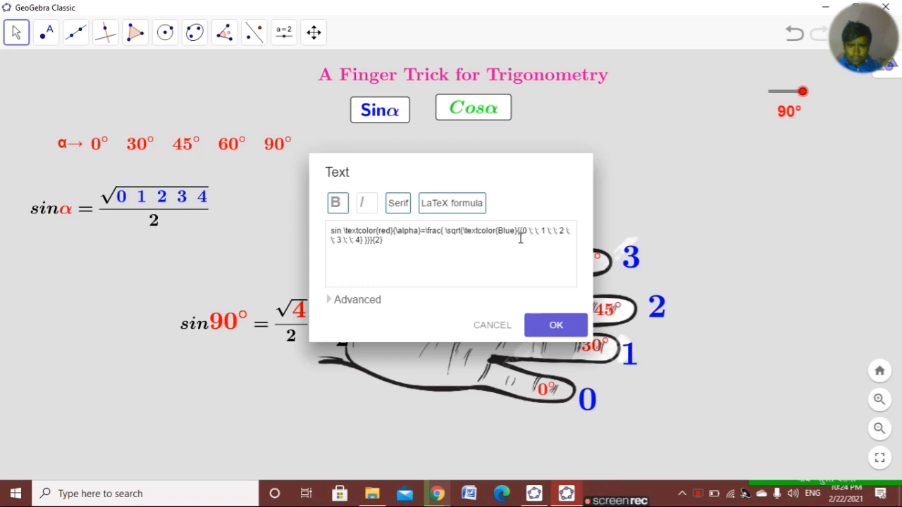
click(555, 324)
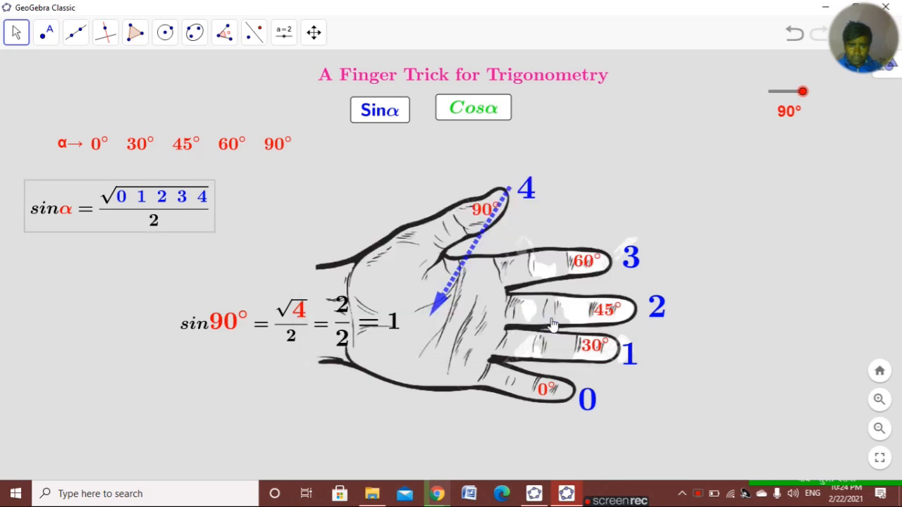
click(539, 495)
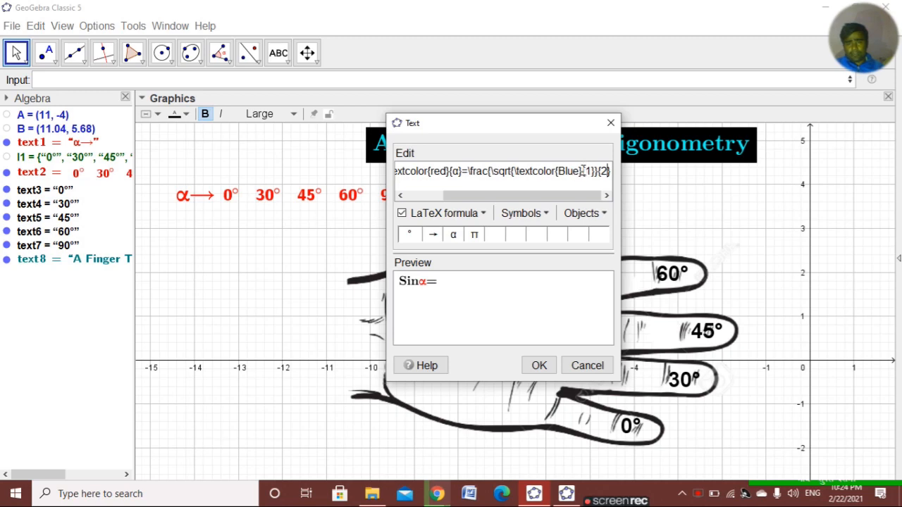
- Replace the colour command inside the square root with lowercase \textcolor{blue} and remove the braces around the 1
drag(582, 171, 505, 171)
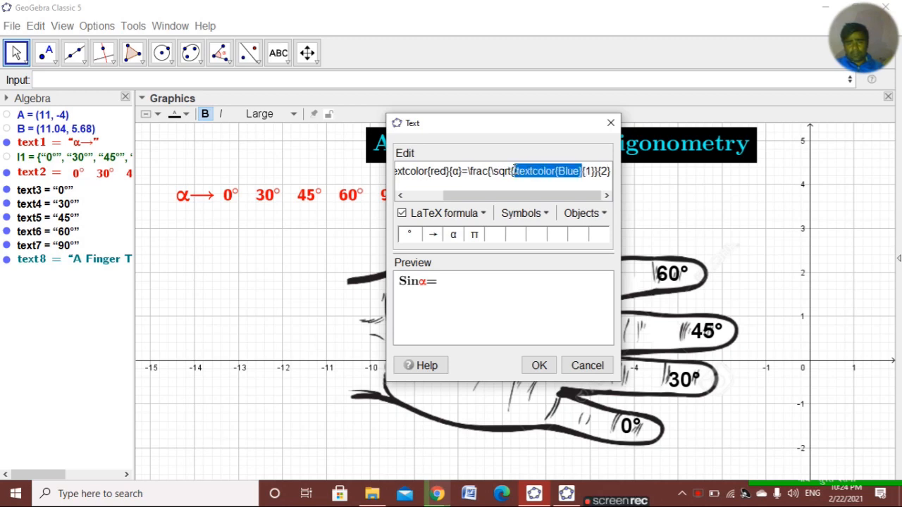
key(BackSpace)
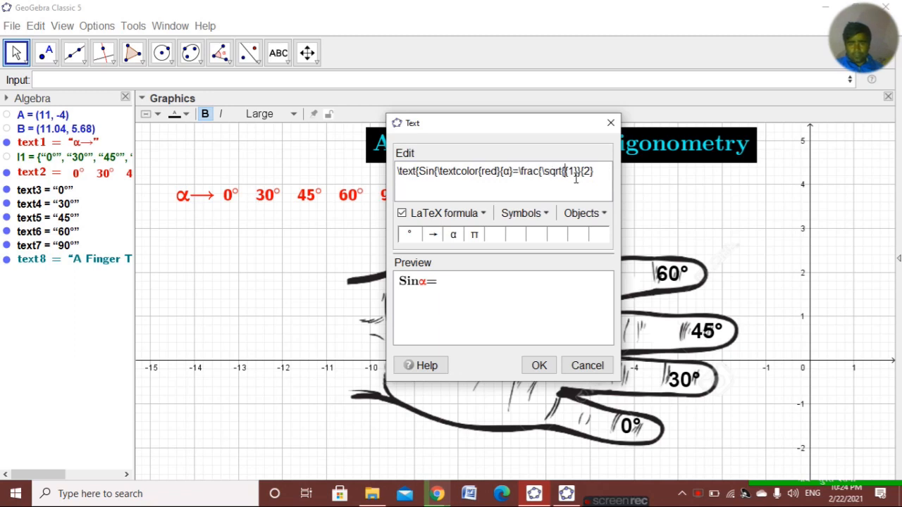
key(BackSpace)
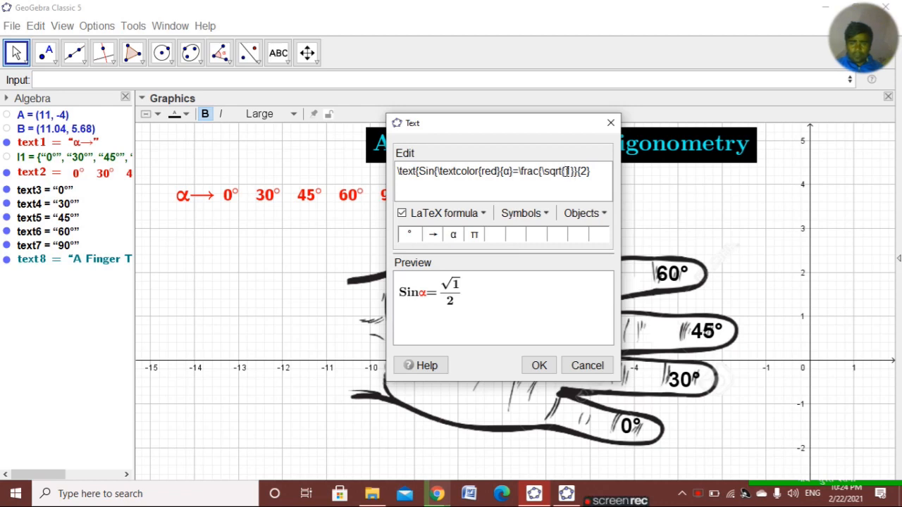
text(text)
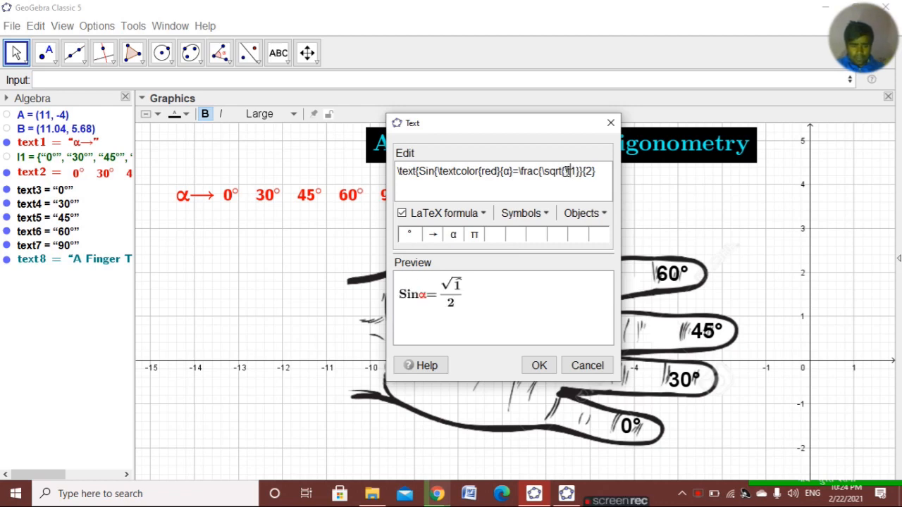
text(textcolor)
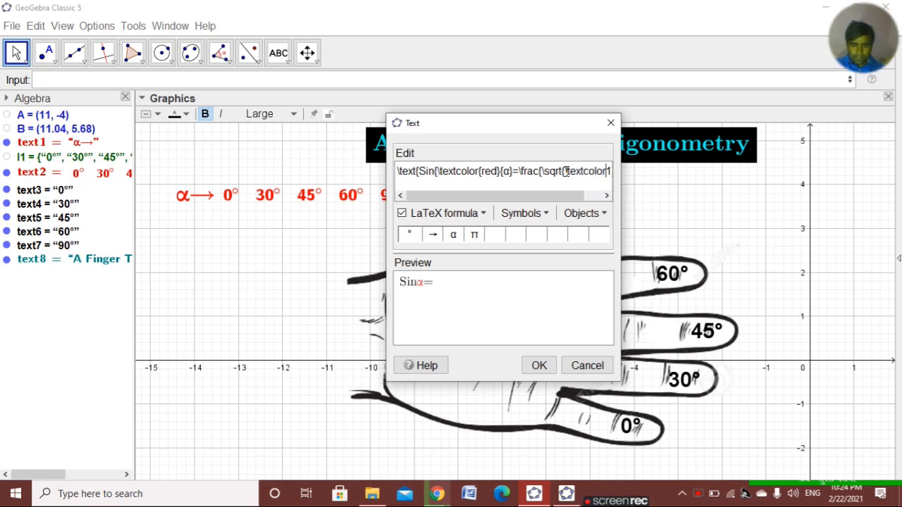
text({bl)
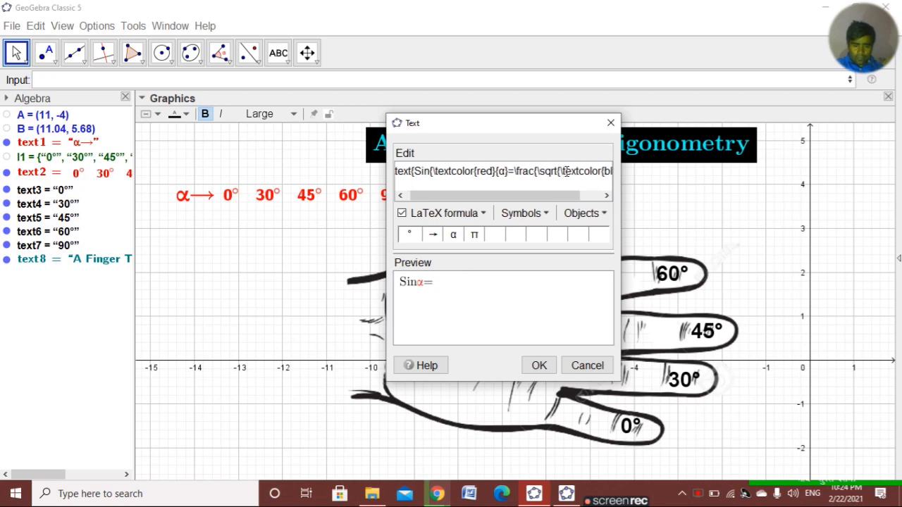
text(ue)
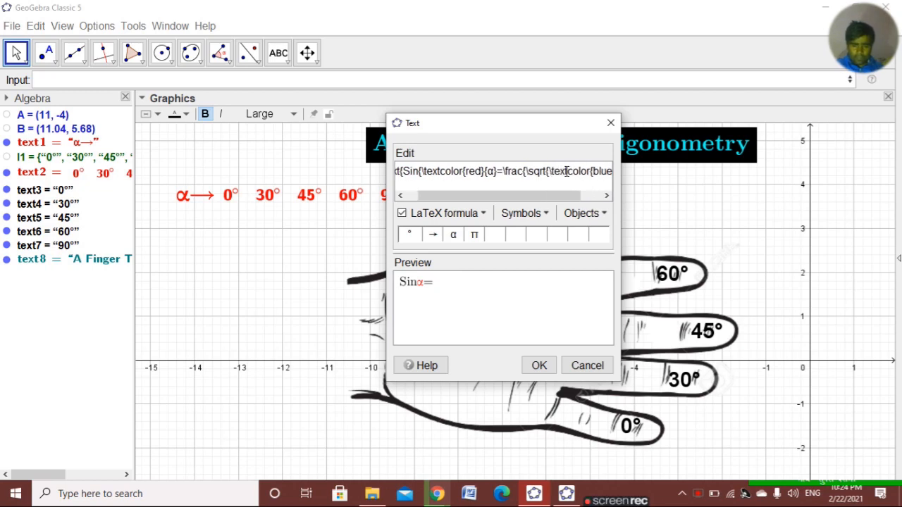
text(})
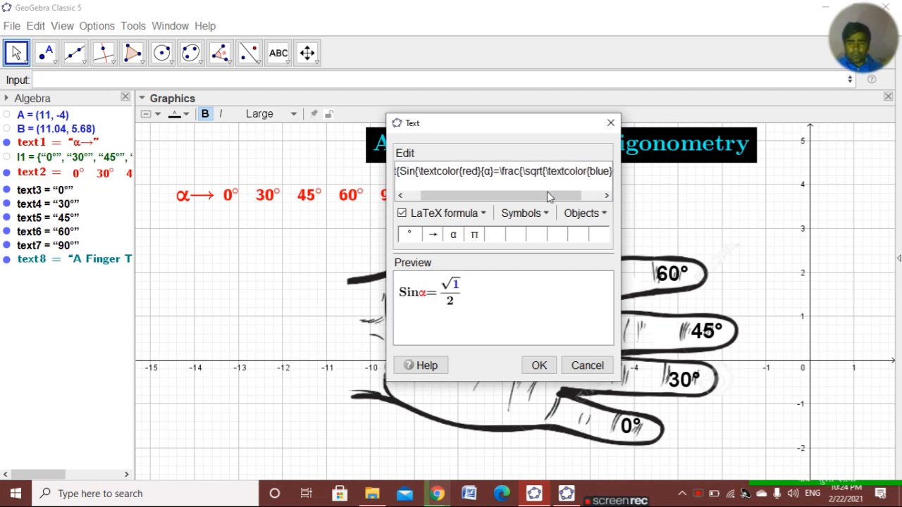
- Extend the number under the square root to the spaced sequence 0 1 2 3 4
drag(568, 195, 589, 187)
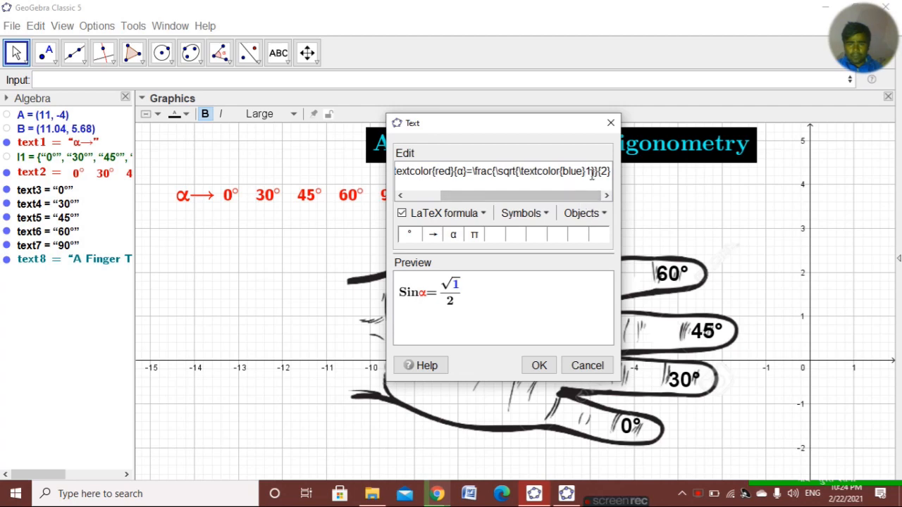
click(591, 176)
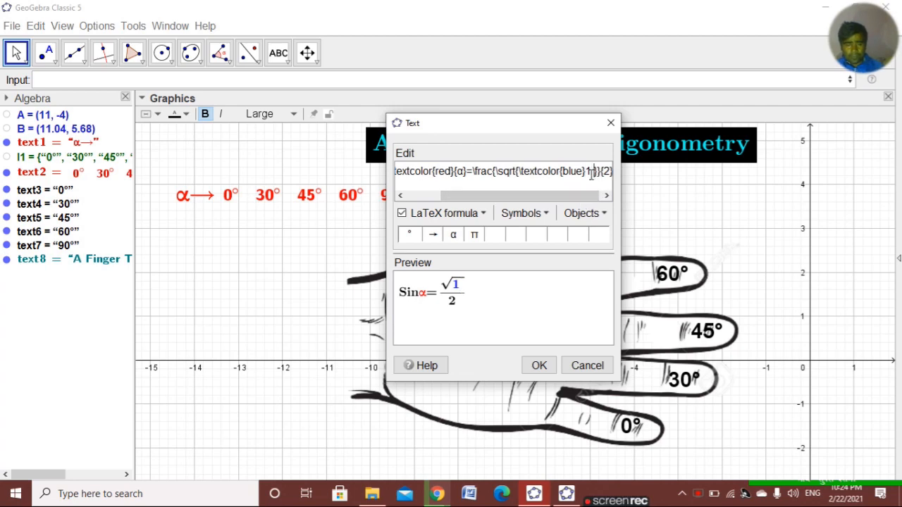
text(2)
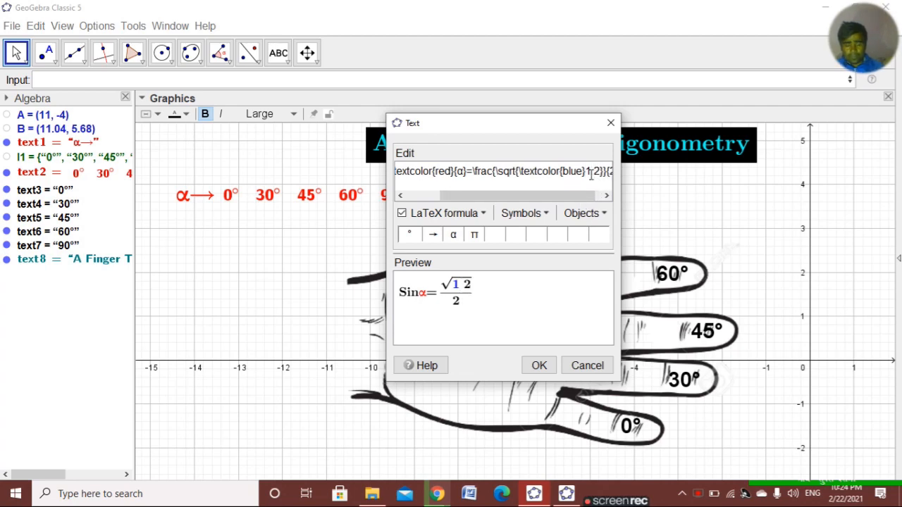
text( 3)
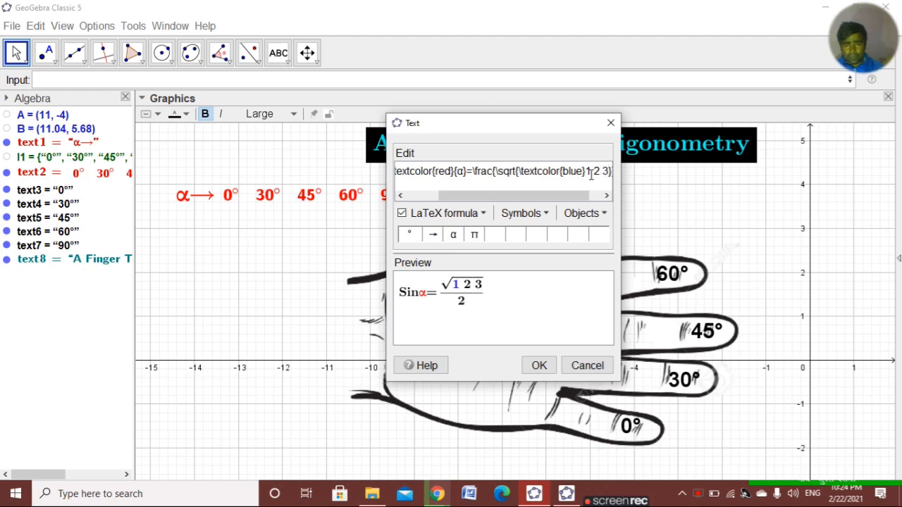
text( 4)
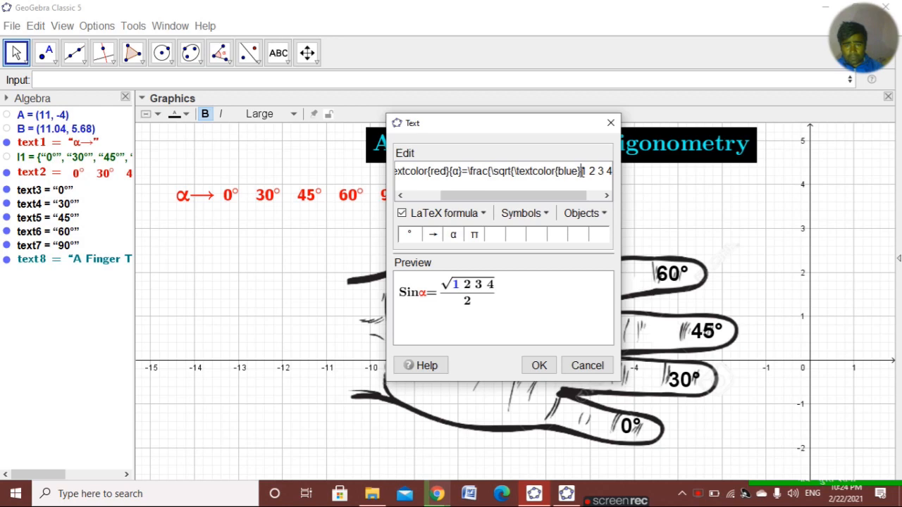
text(0)
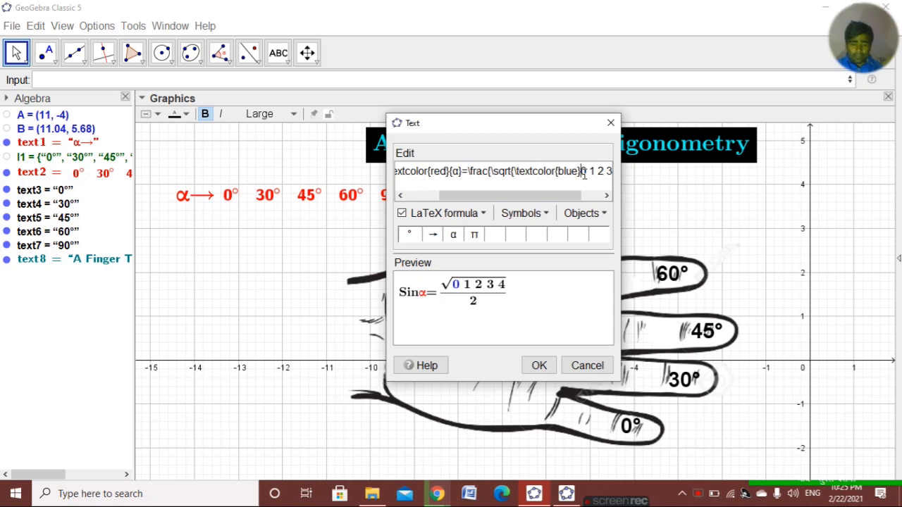
- Enclose the sequence 0 1 2 3 4 in braces so the blue colour applies to all its digits
text( {)
drag(559, 198, 580, 197)
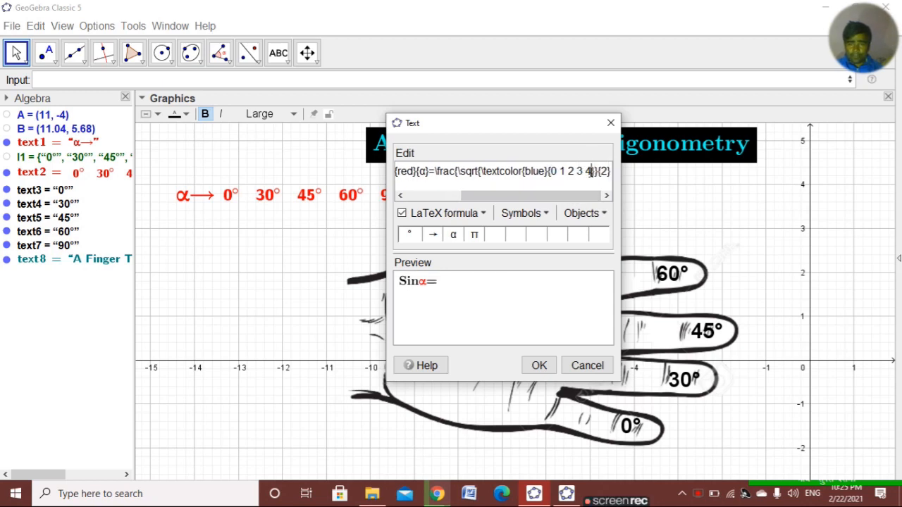
click(590, 171)
text(})
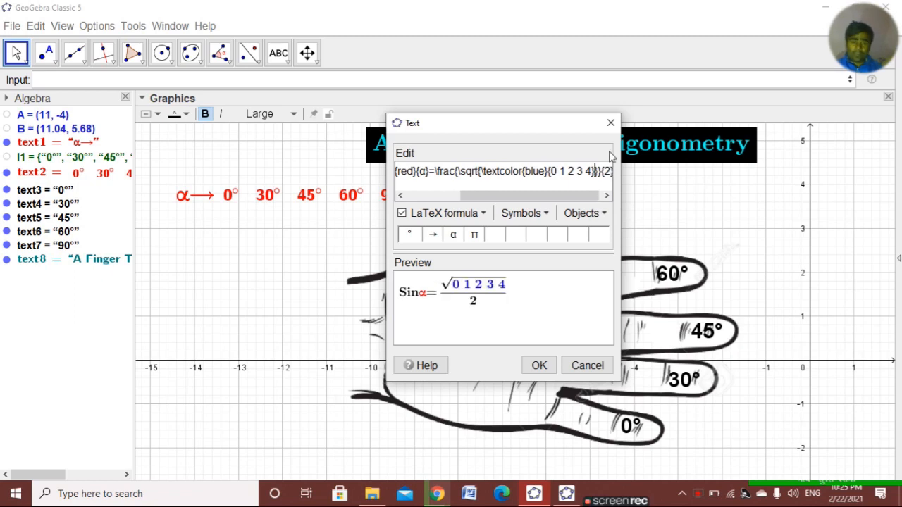
- Copy the complete LaTeX code of the Sinα formula and confirm the text
click(506, 175)
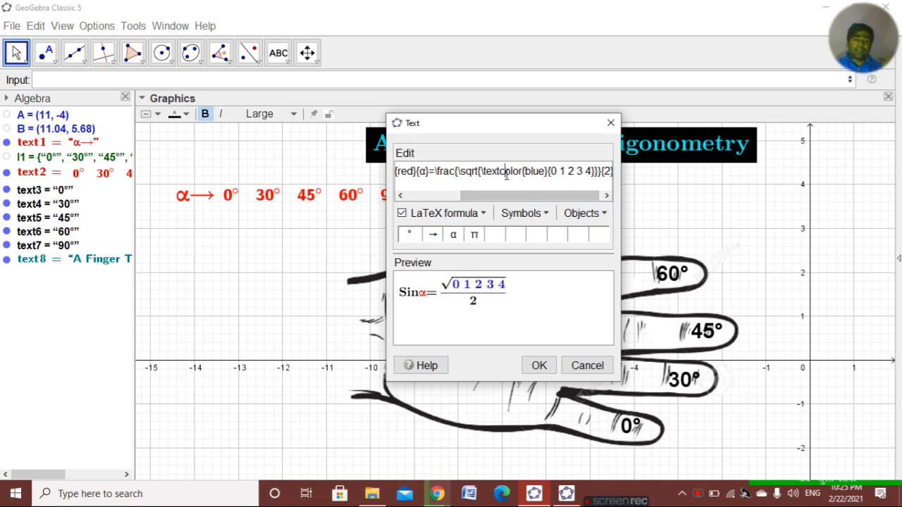
key(ctrl+a)
key(ctrl+c)
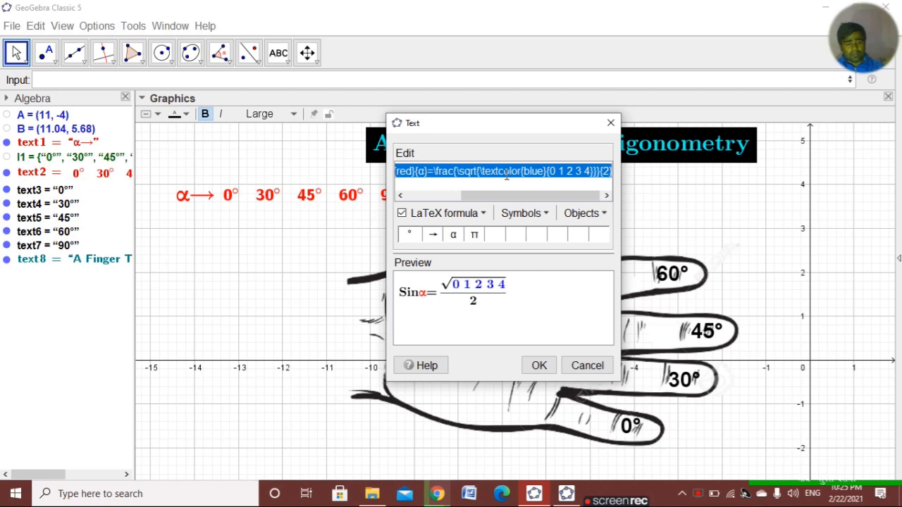
click(538, 365)
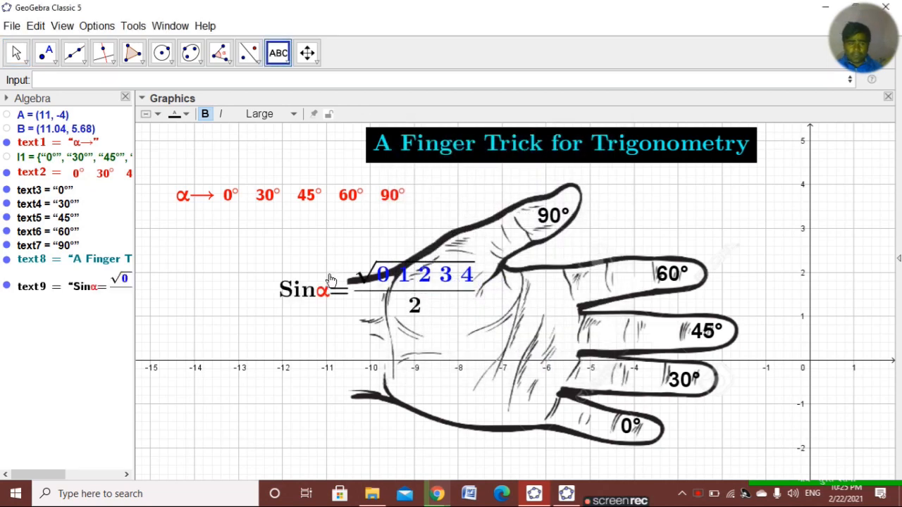
- Move the Sinα formula beside the hand's wrist, directly below the row of angles
click(291, 271)
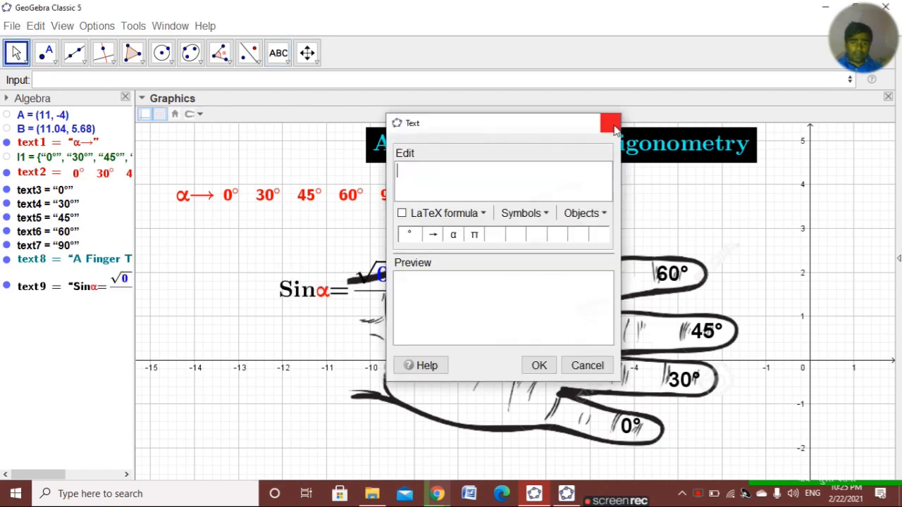
click(611, 124)
drag(388, 283, 267, 260)
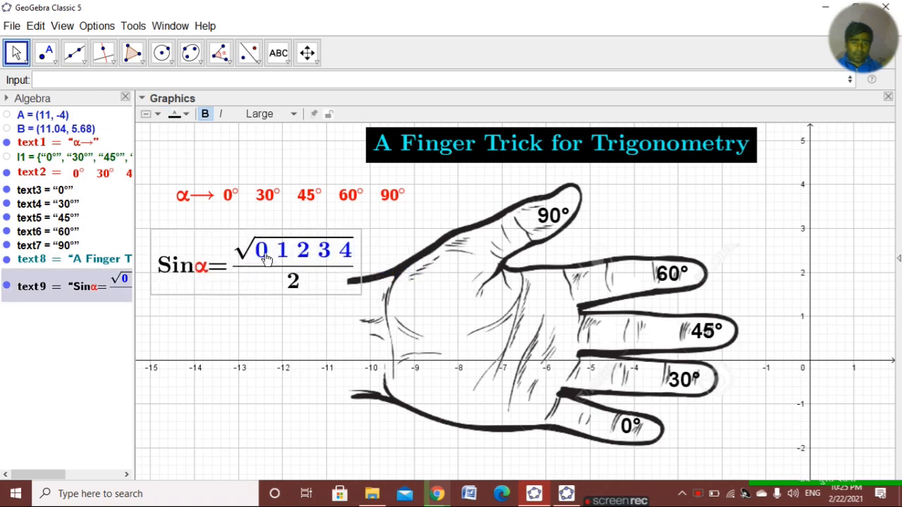
click(279, 301)
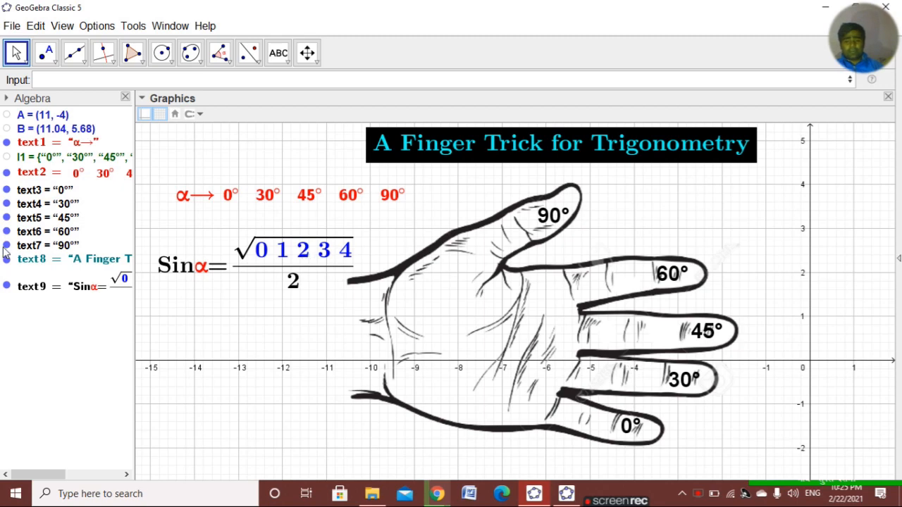
- Start a new text object in the drawing and paste the copied Sinα formula code into it
click(278, 54)
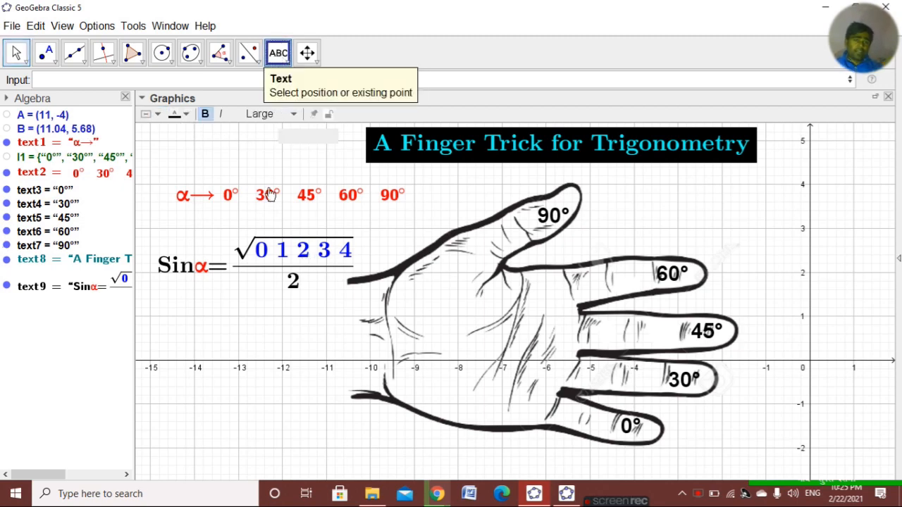
click(407, 211)
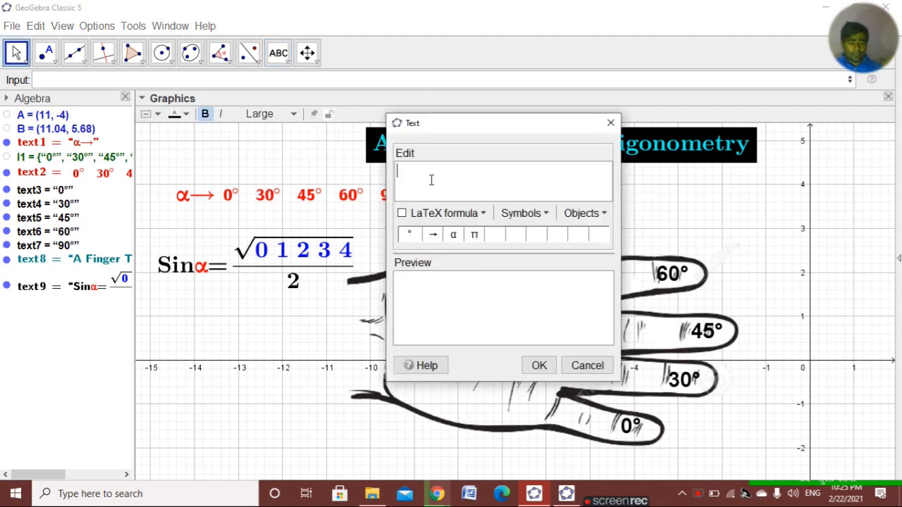
key(ctrl+v)
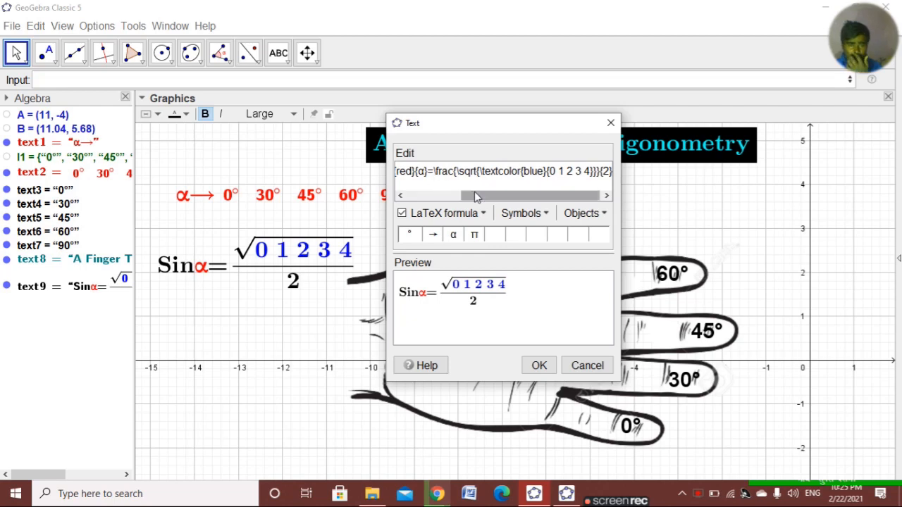
- Replace the red α in the new formula with 0°, using the degree symbol
drag(472, 196, 401, 196)
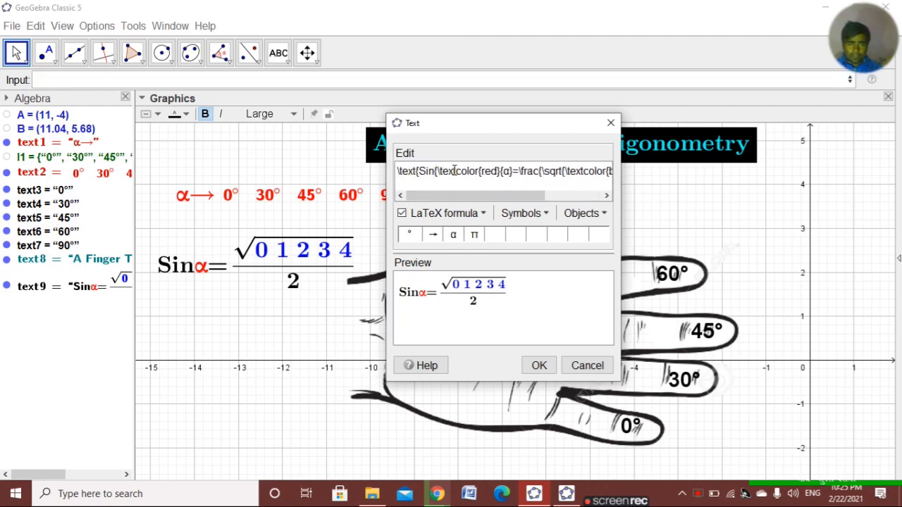
click(508, 171)
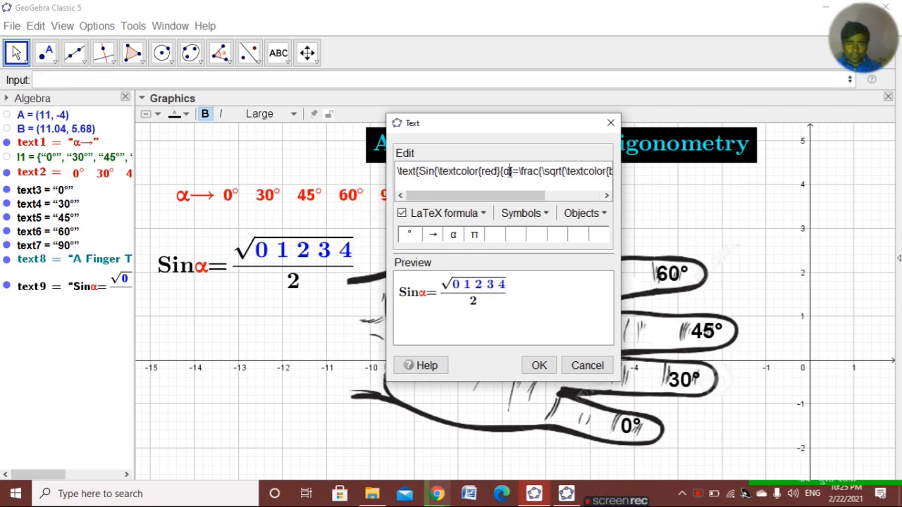
text(0)
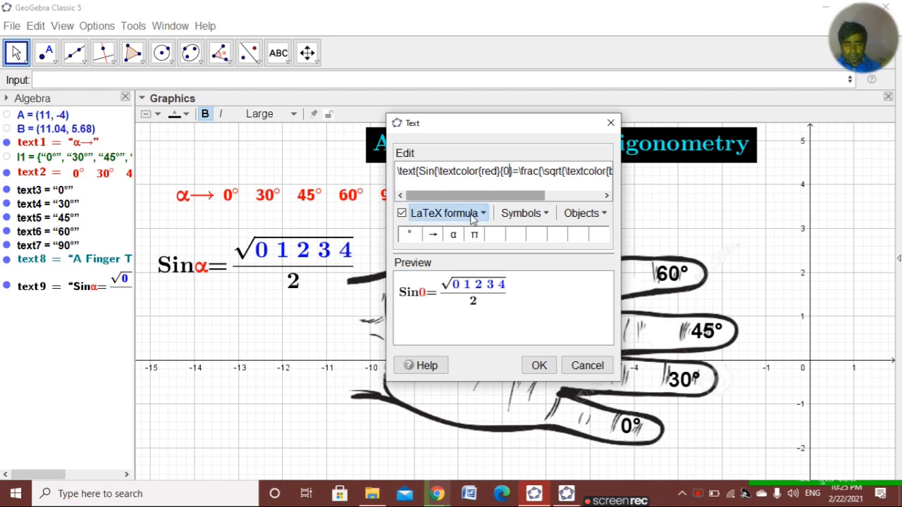
click(411, 236)
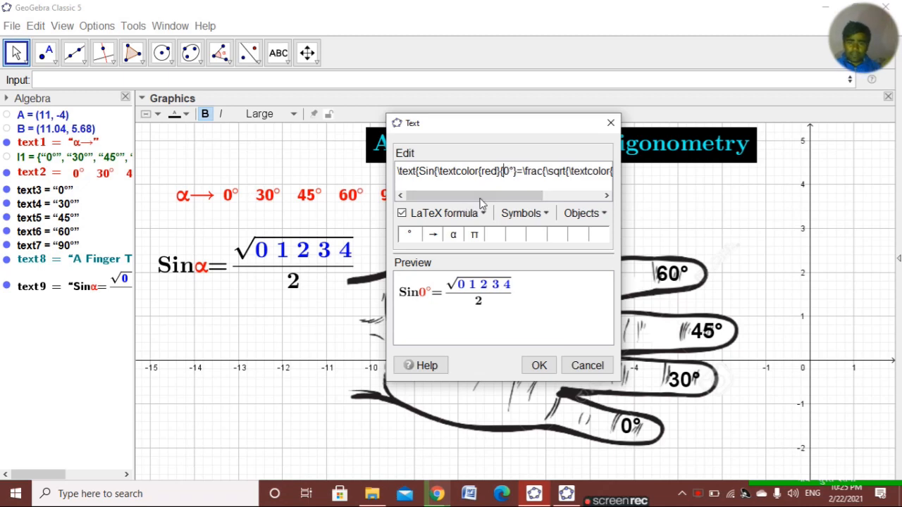
- Remove 1 2 3 4 from the blue radicand of the Sin0° formula, keeping only the 0
drag(480, 199, 542, 200)
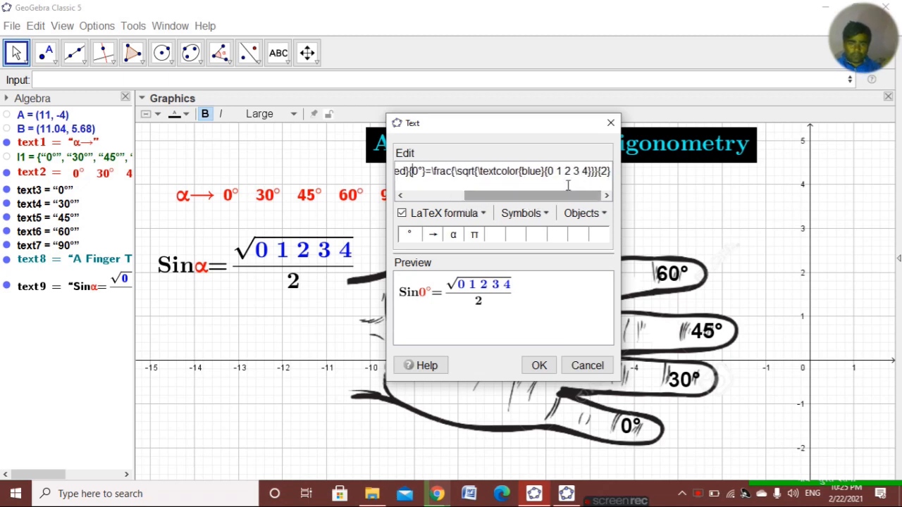
drag(589, 171, 557, 171)
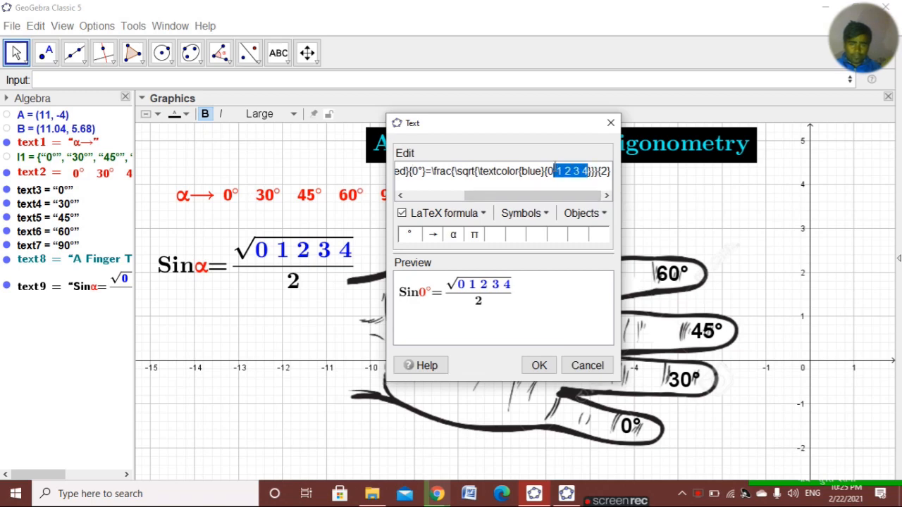
key(BackSpace)
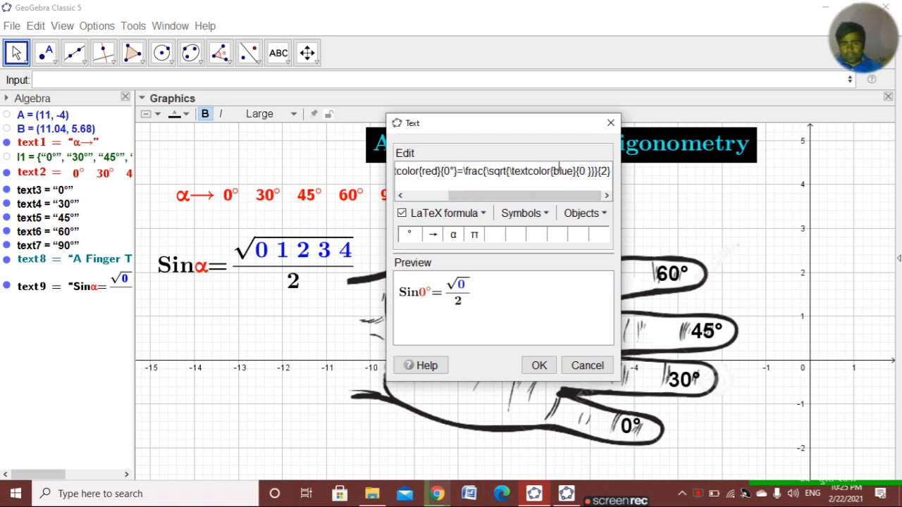
click(523, 212)
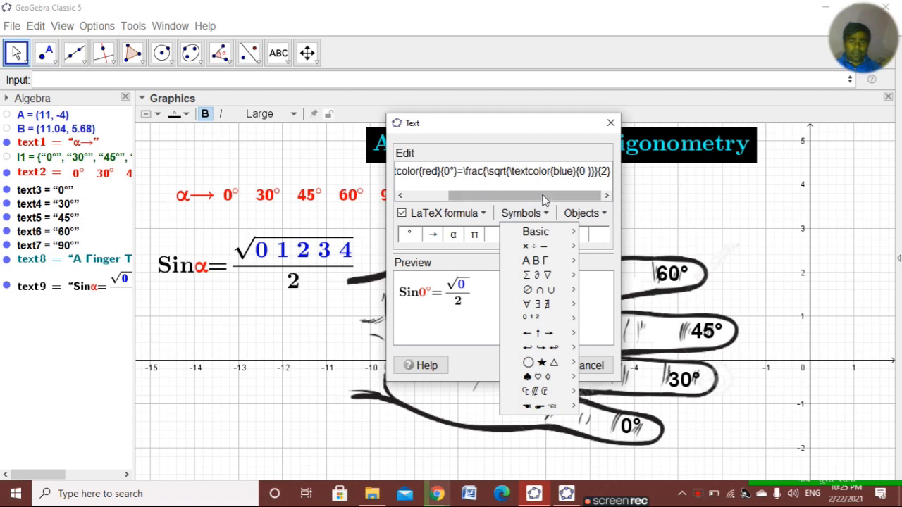
click(583, 180)
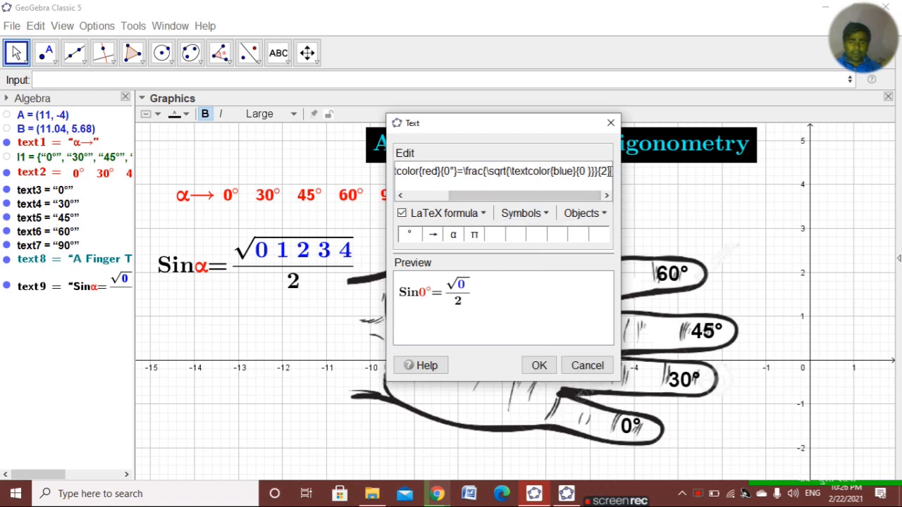
- Append =0 to the end of the Sin0° formula, confirm the text, and place it beside the lower edge of the wrist
click(610, 172)
text(=)
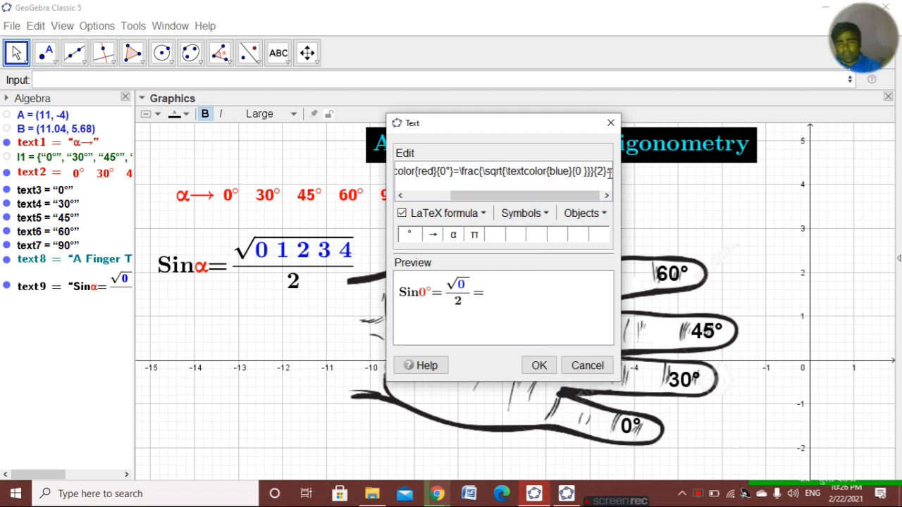
text(0)
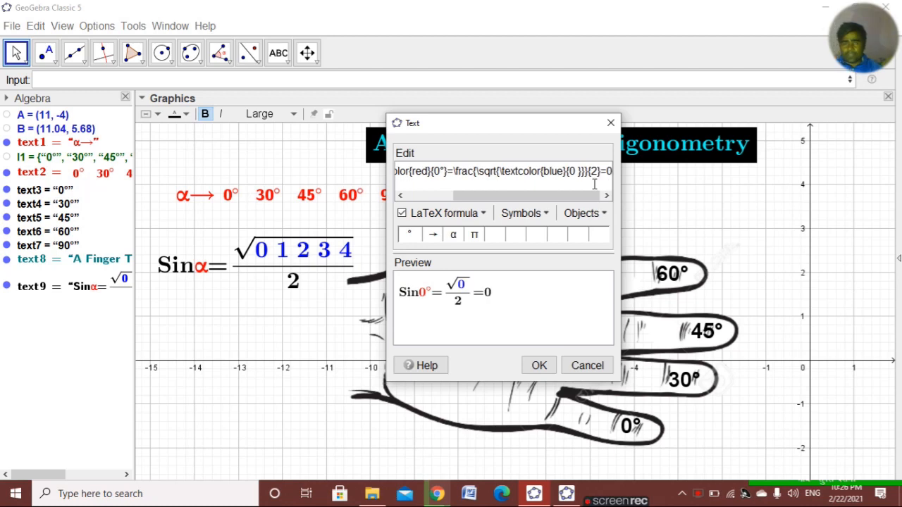
click(540, 366)
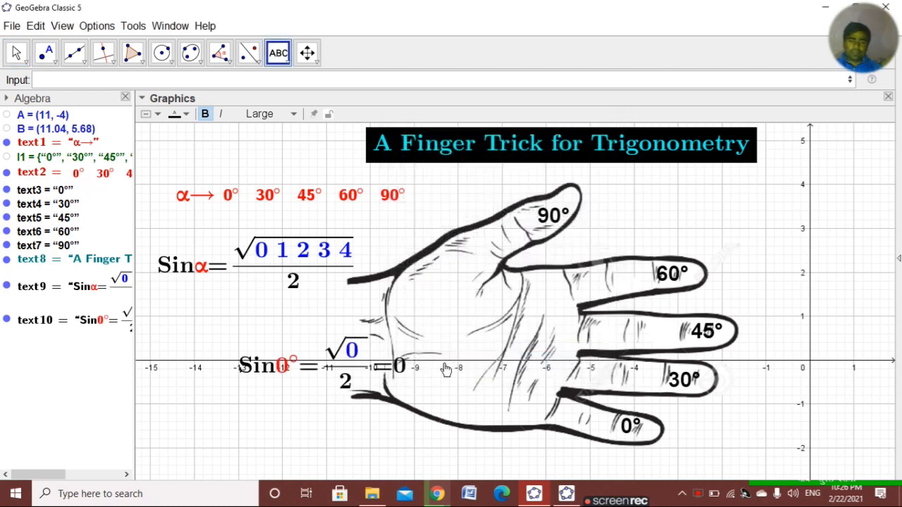
drag(305, 380, 262, 397)
- Create another text object from the copied Sinα formula code, replacing the red α with 30°
click(395, 314)
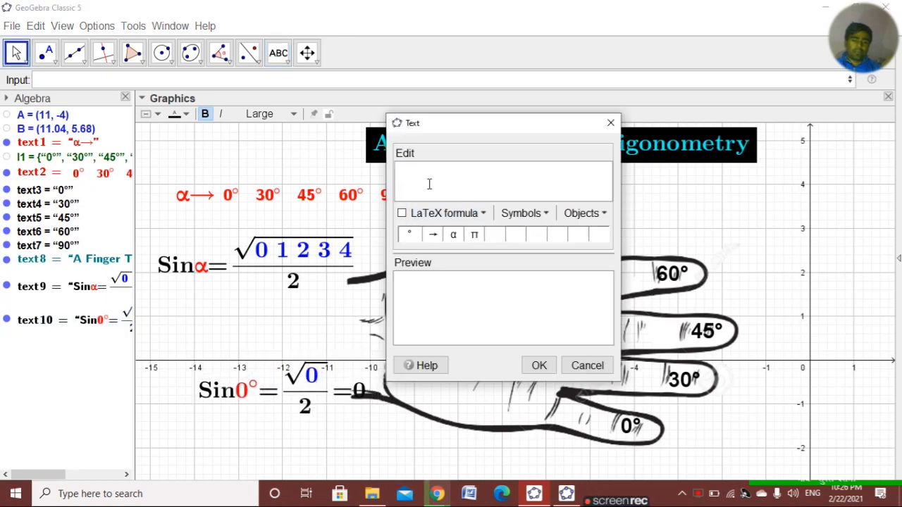
key(ctrl+v)
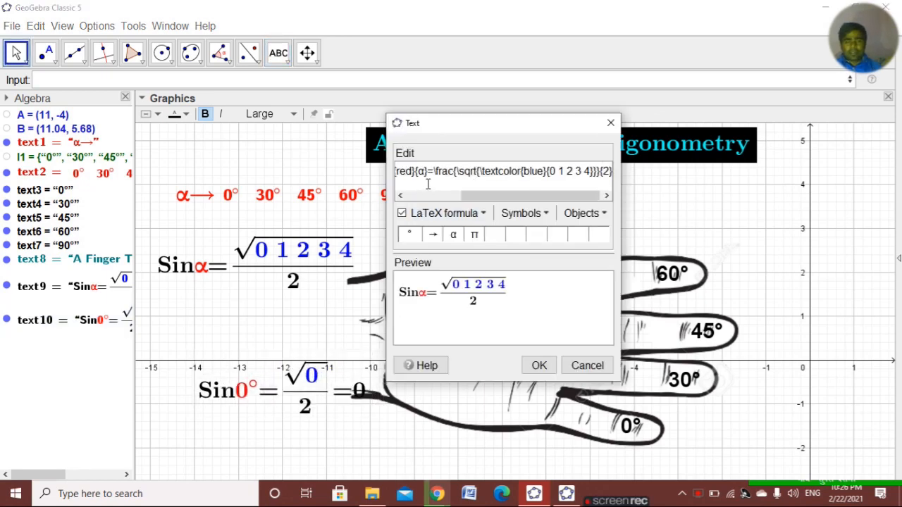
drag(481, 198, 401, 196)
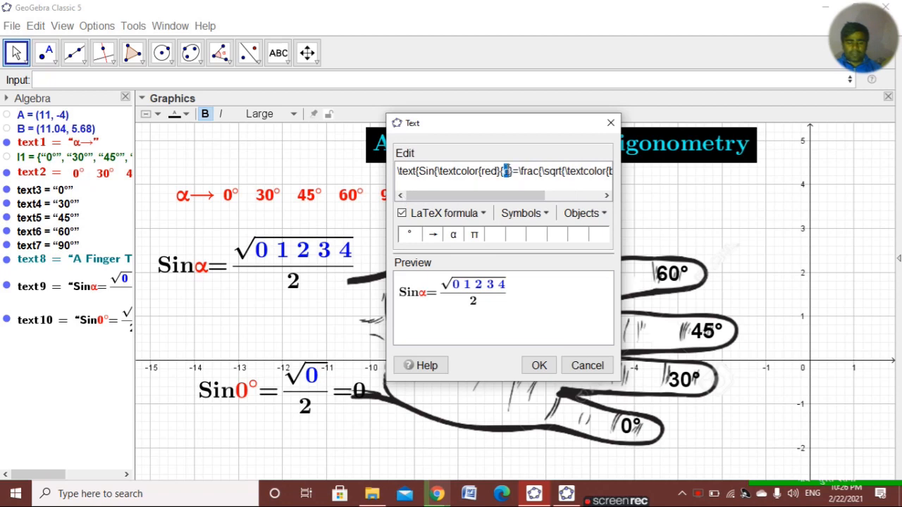
text(30)
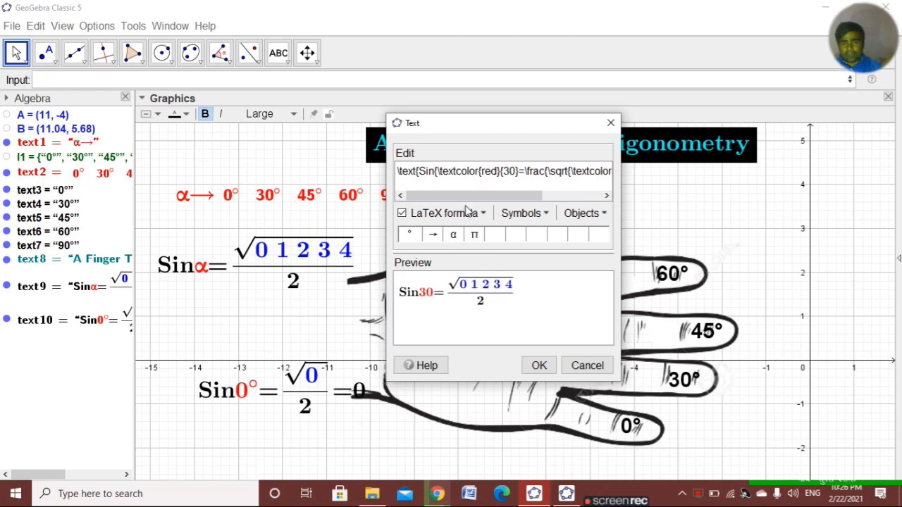
click(408, 234)
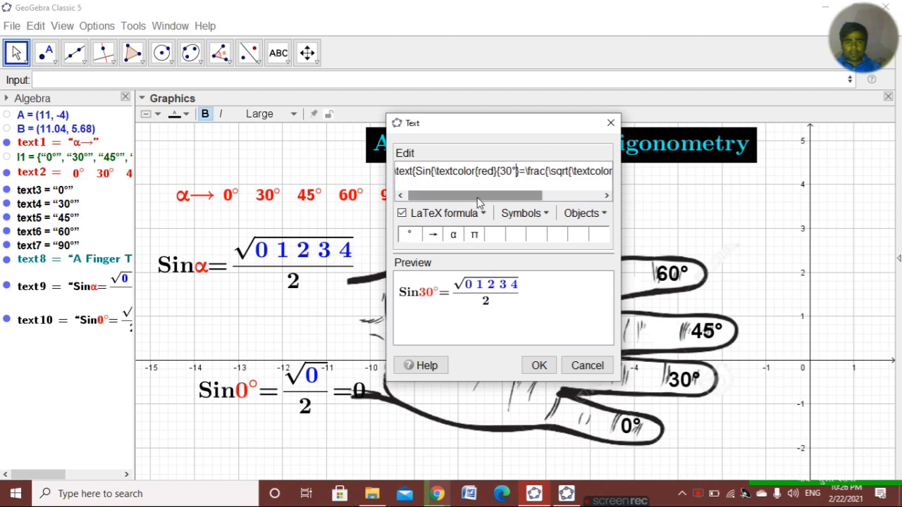
- Replace the blue radicand of the Sin30° formula with 1, append =\frac{1}{2}, and confirm the text
drag(478, 201, 540, 200)
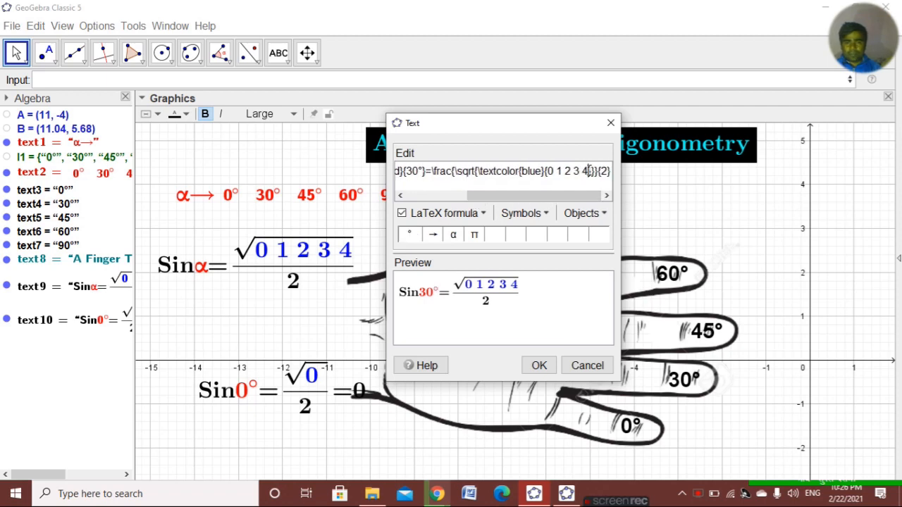
drag(589, 172, 557, 172)
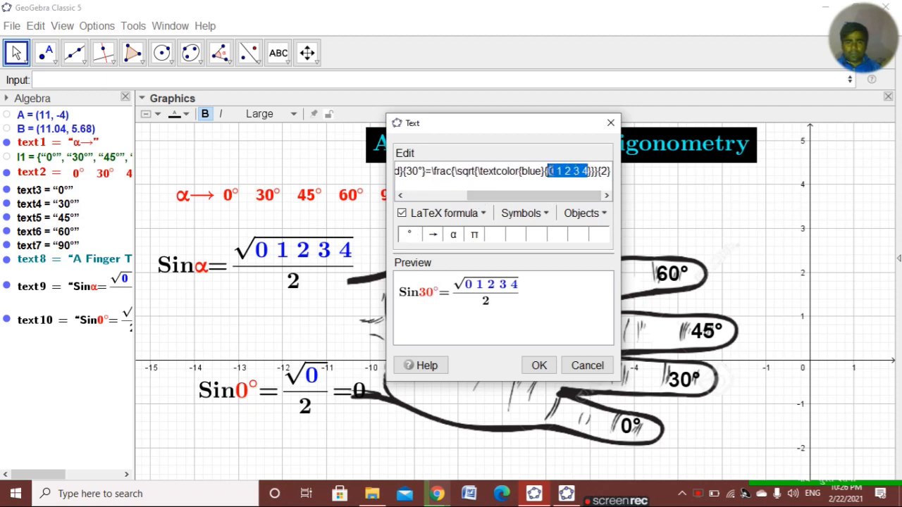
text(1)
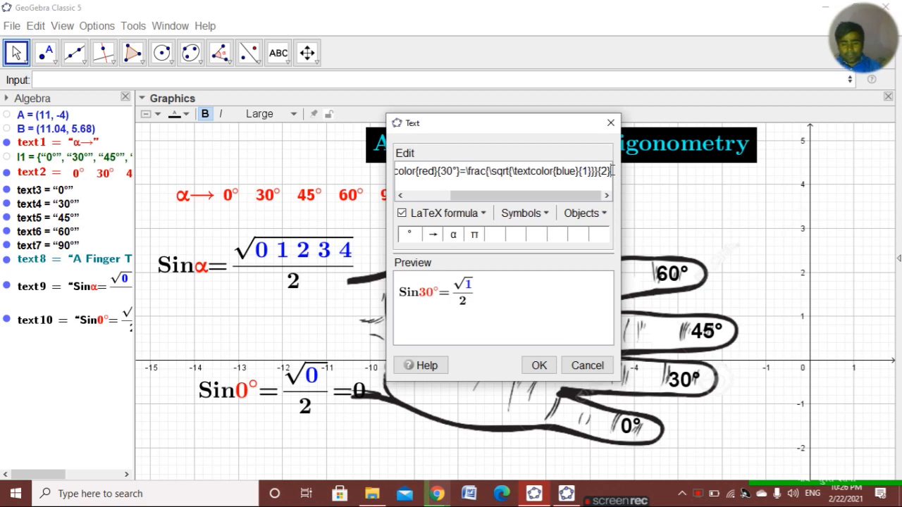
text(=rac)
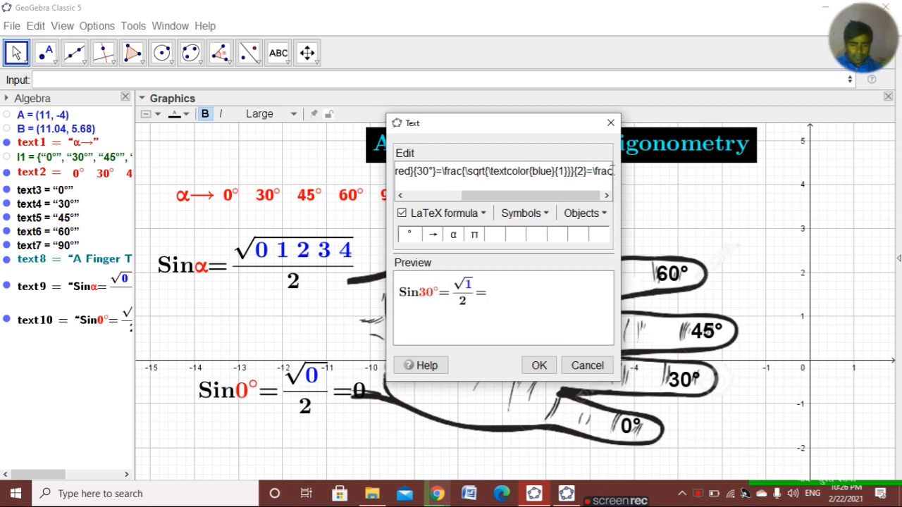
text({1)
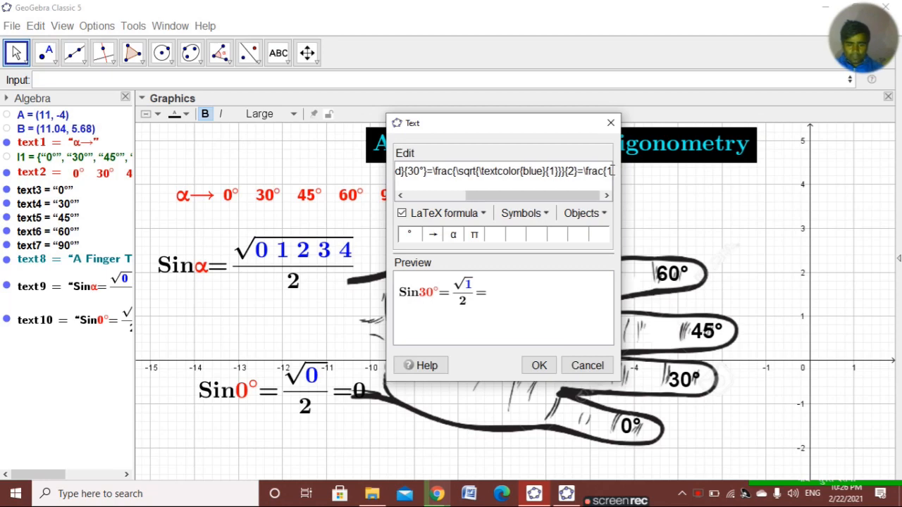
text(}{2})
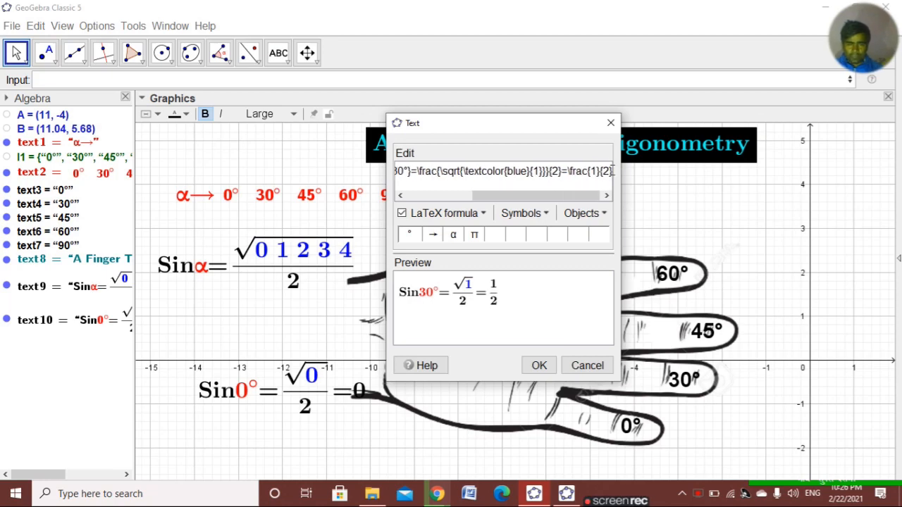
click(541, 374)
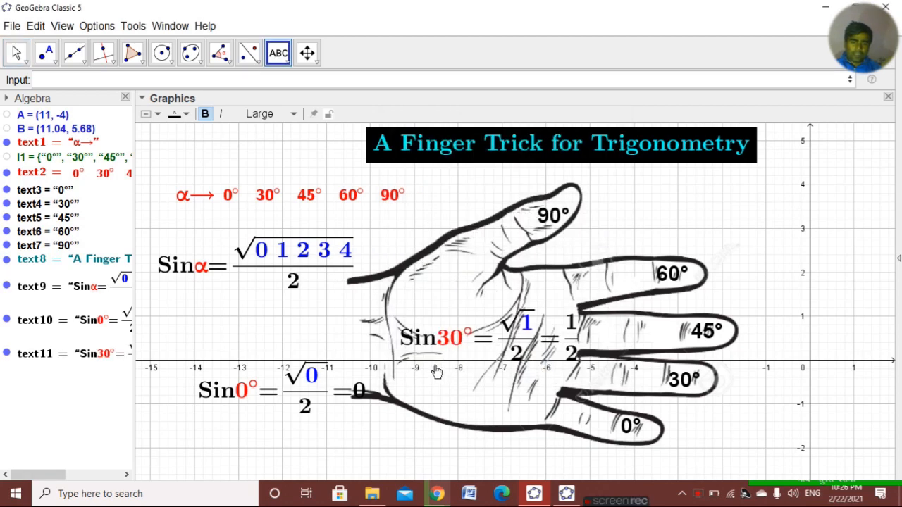
- Move the Sin30° formula between the Sinα and Sin0° formulas, beside the wrist
click(404, 345)
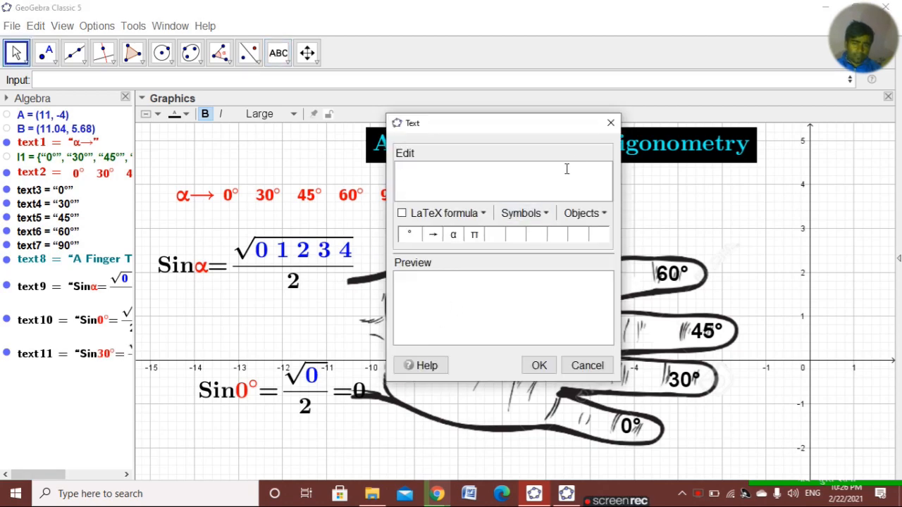
click(611, 123)
drag(502, 345, 287, 341)
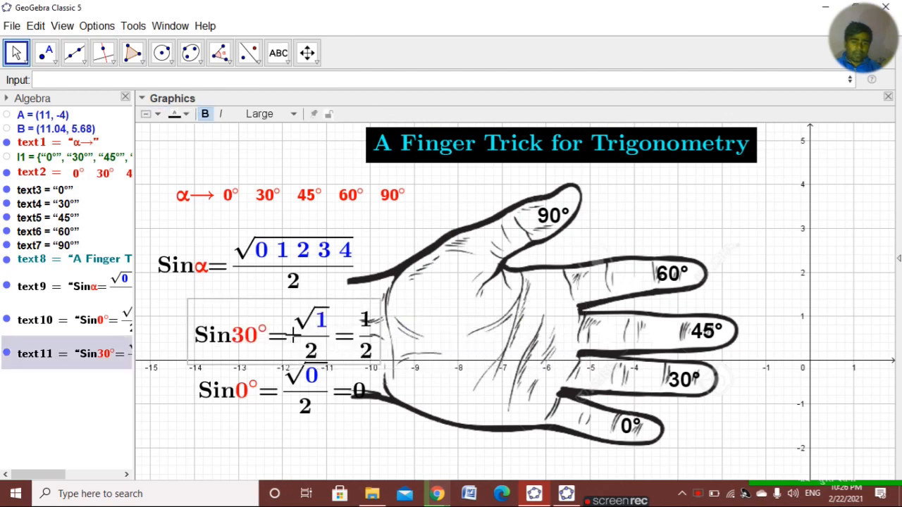
click(452, 296)
- Start a new text object with the copied Sinα formula code and replace the red α with 45°
click(278, 53)
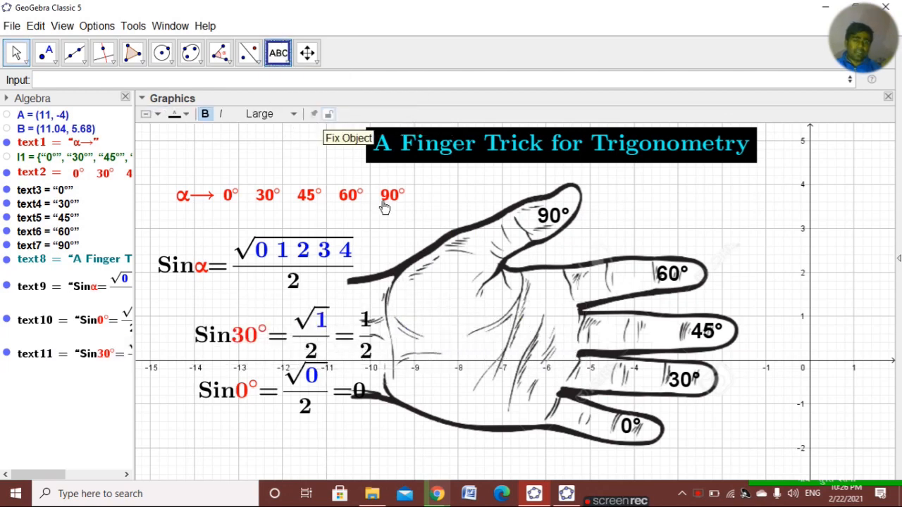
click(482, 328)
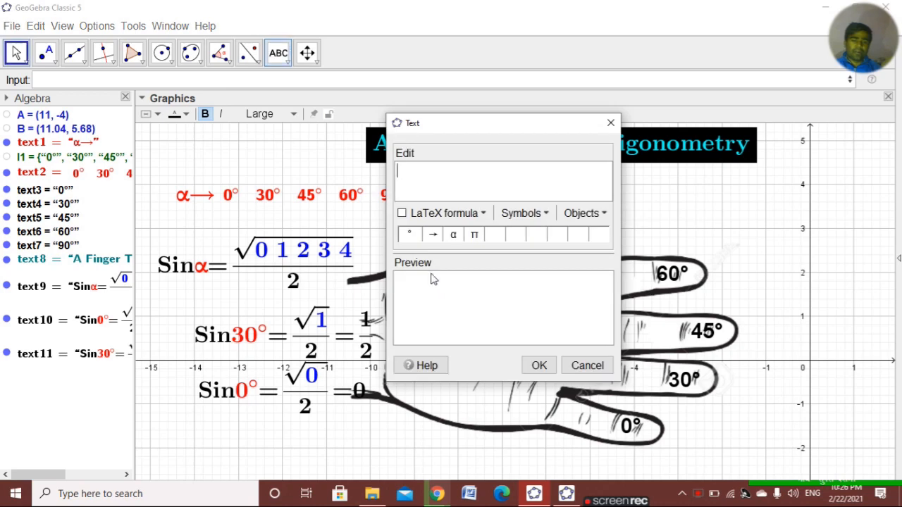
text(Sin\textcolor{red}{α}=\frac{\sqrt{\textcolor{blue}{0 1 2 3 4}}}{2})
click(457, 197)
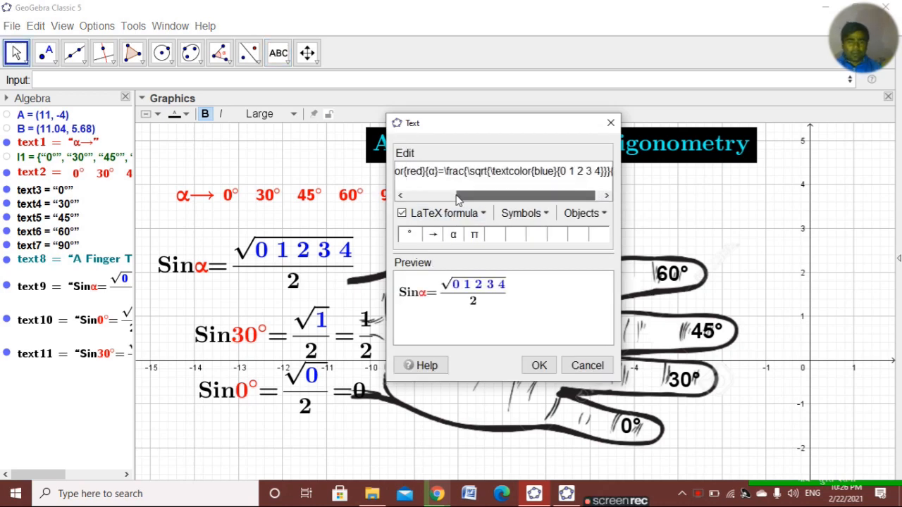
drag(457, 197, 407, 198)
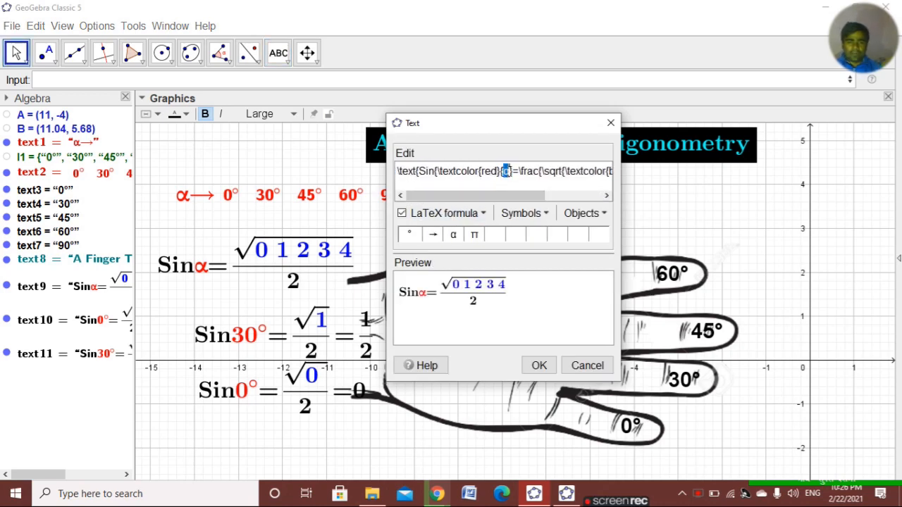
text(45)
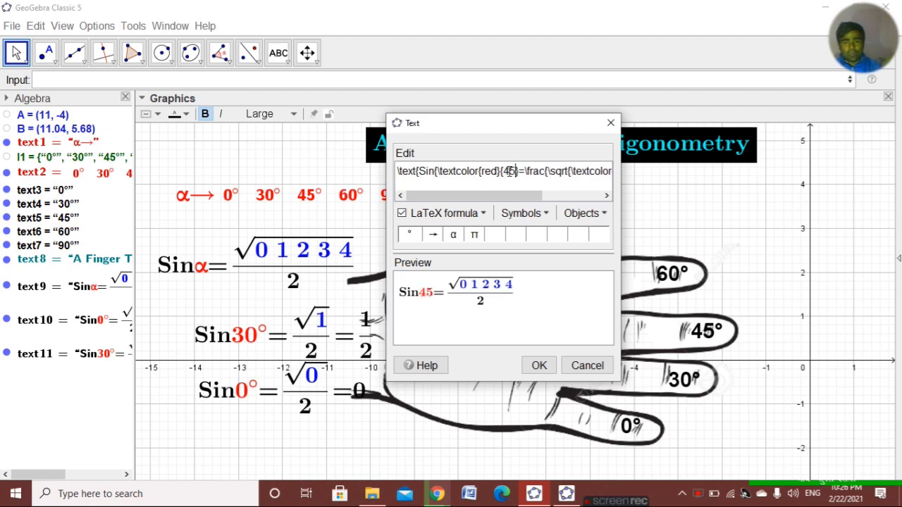
click(409, 234)
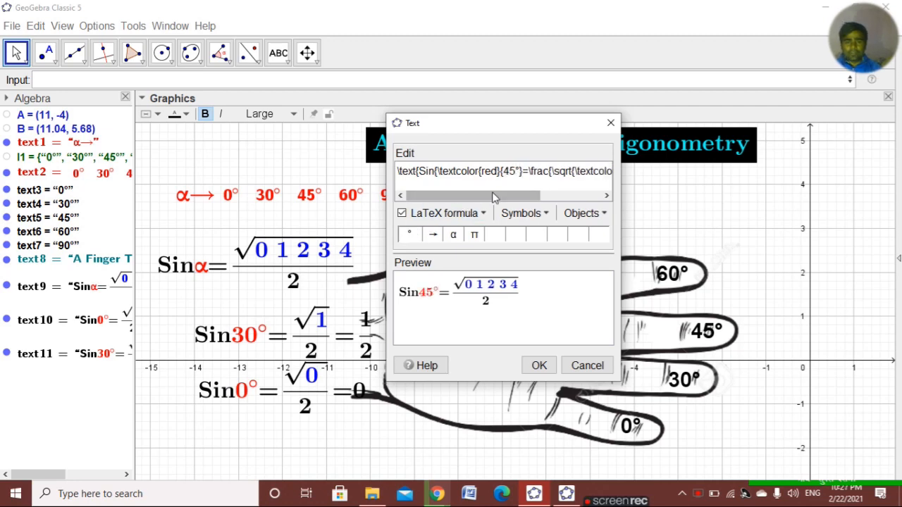
- Replace the blue radicand of the Sin45° formula with 3 and confirm the text
drag(492, 196, 542, 201)
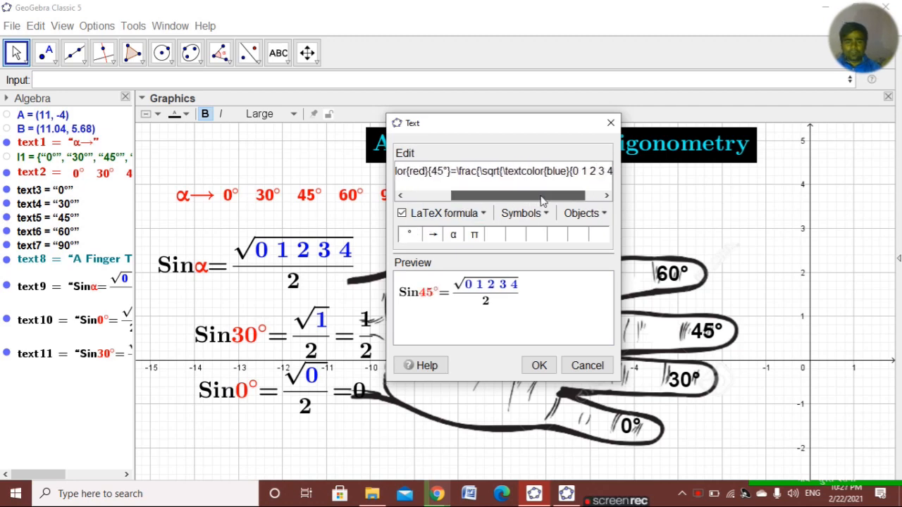
click(586, 171)
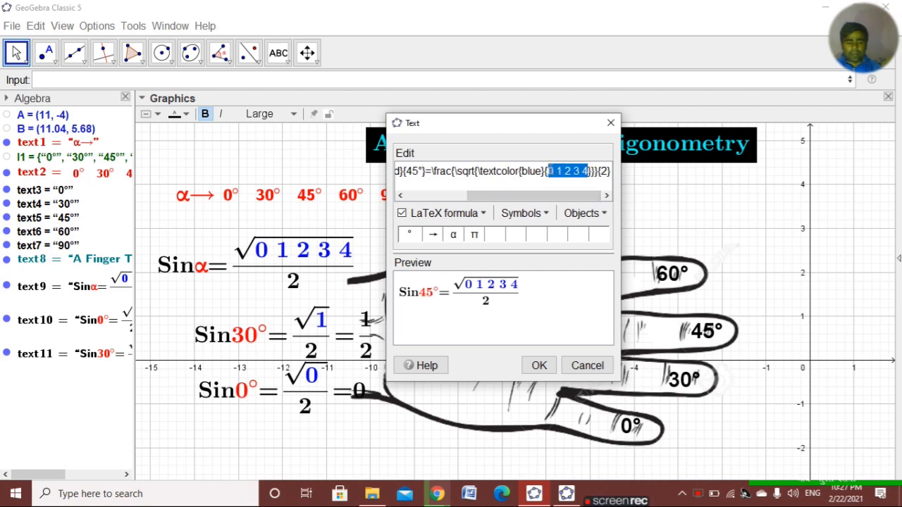
text(3)
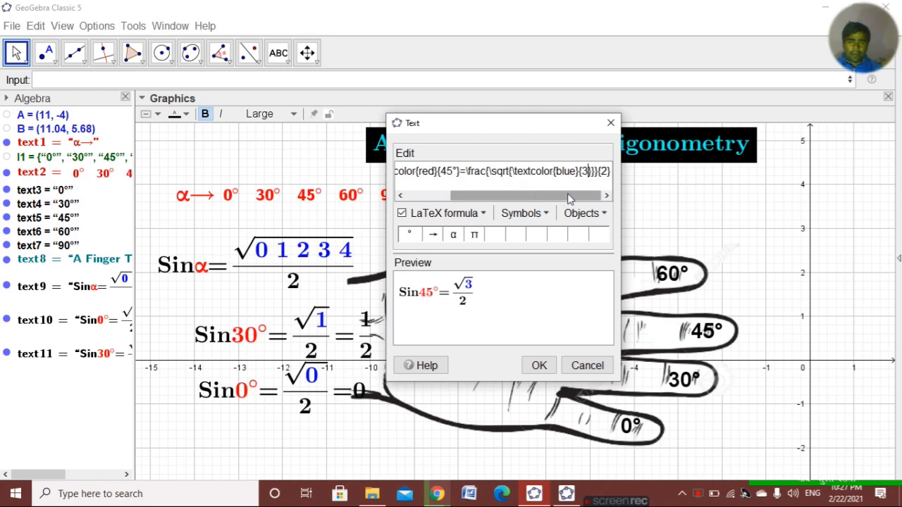
click(535, 365)
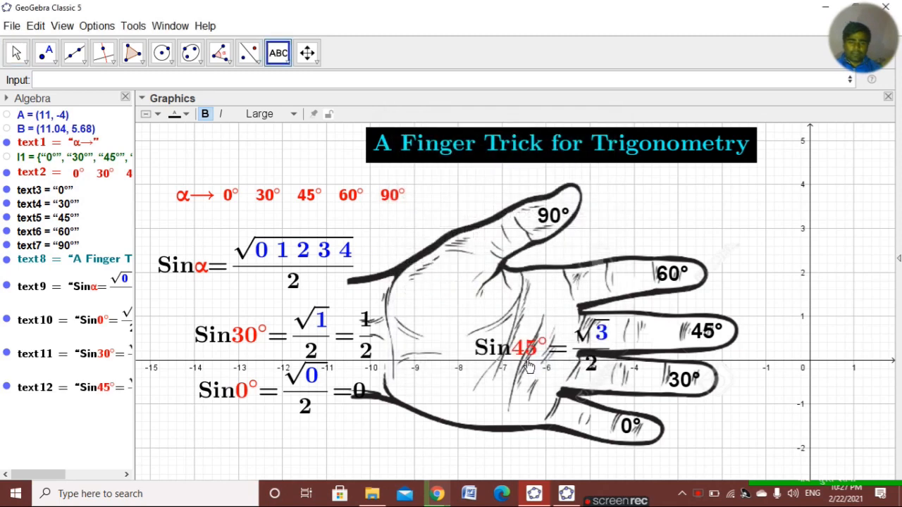
- Open the Sin45° formula for editing and replace its blue radicand with 2
click(490, 325)
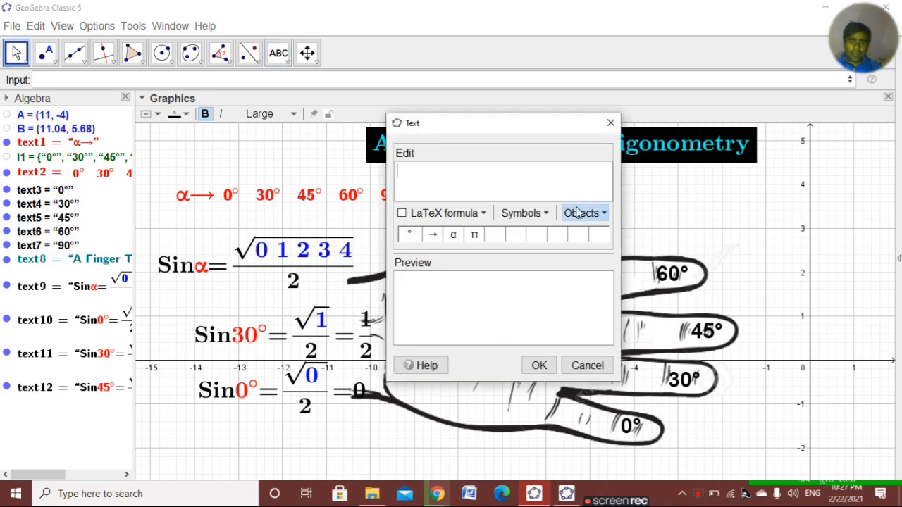
click(611, 123)
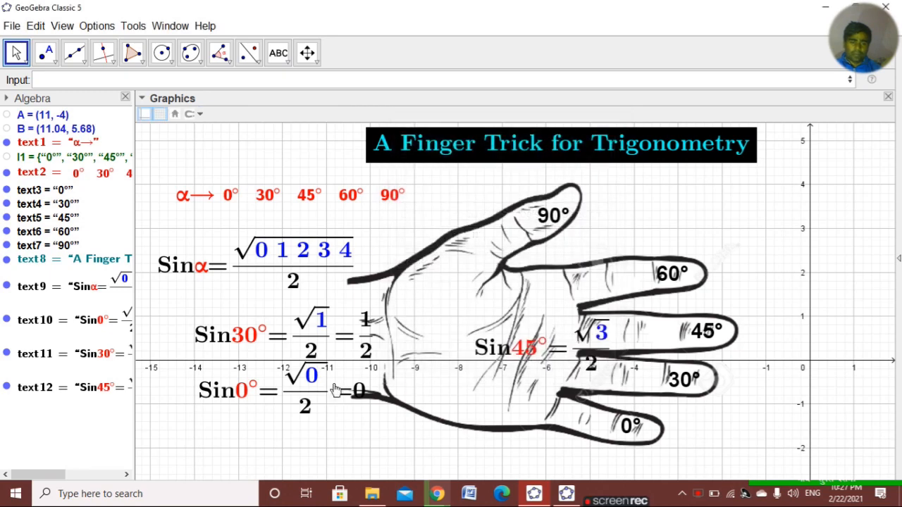
right_click(529, 349)
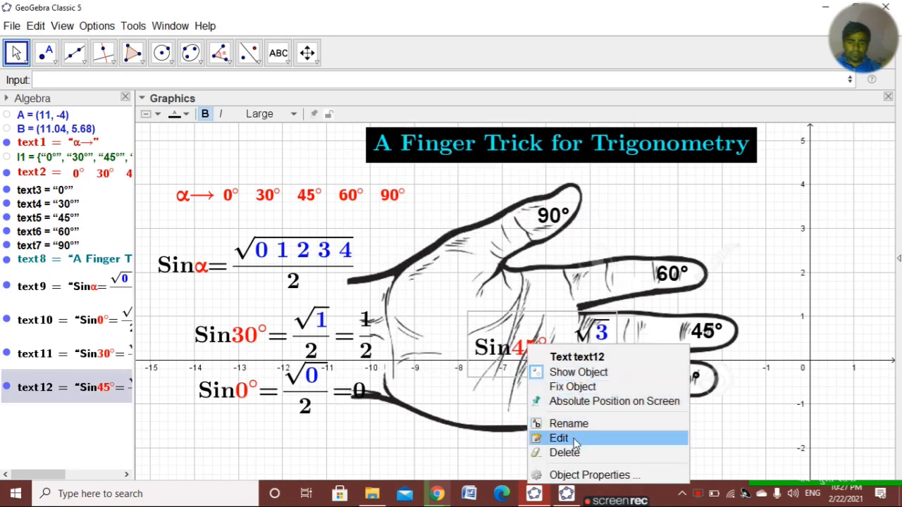
click(546, 437)
drag(493, 195, 537, 195)
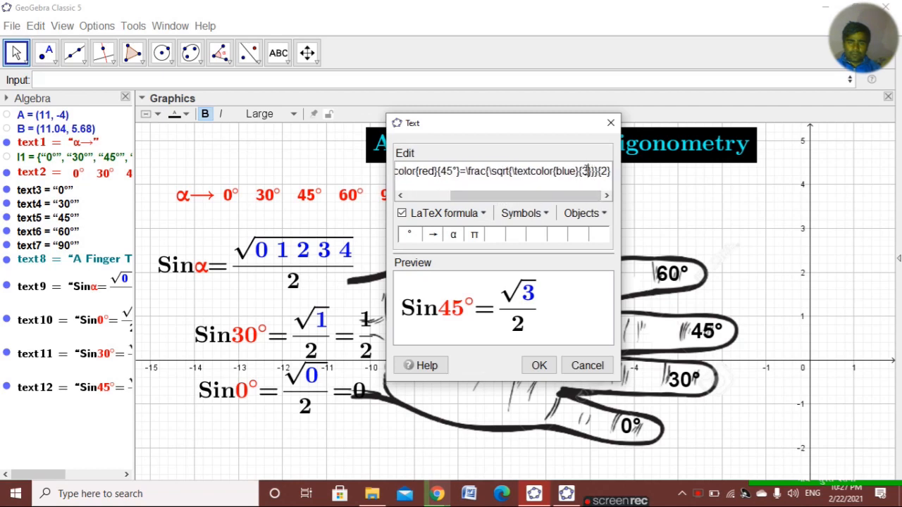
double_click(585, 171)
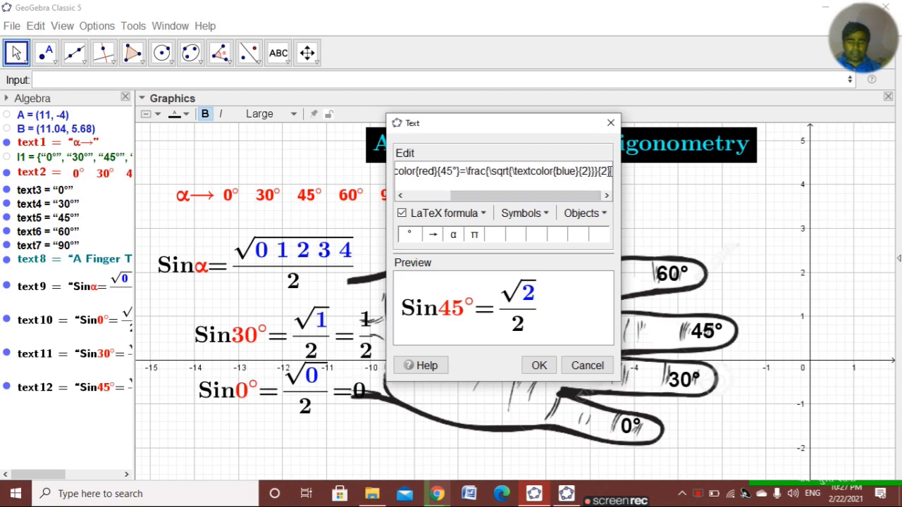
- Append =\frac{1}{2} to the Sin45° formula, confirm the text, and move the formula up onto the palm
text(=)
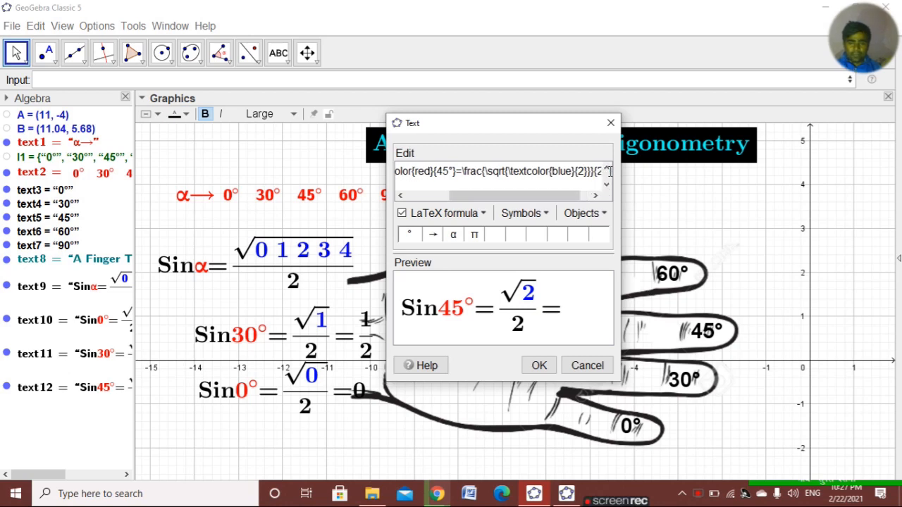
text(\frac)
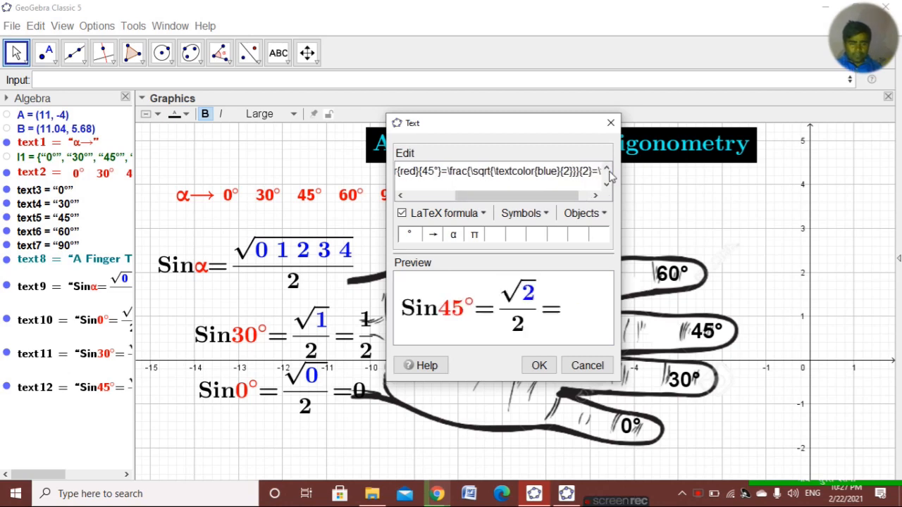
text({)
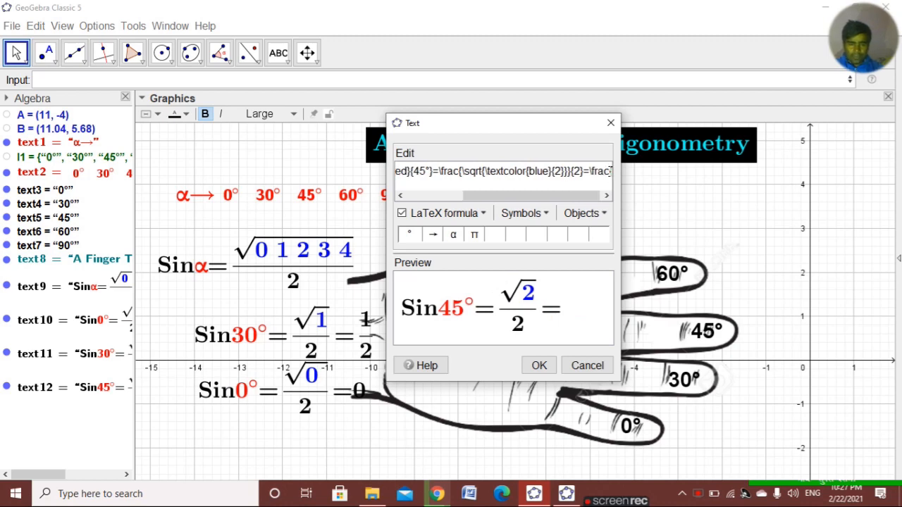
text(1)
text(}{2)
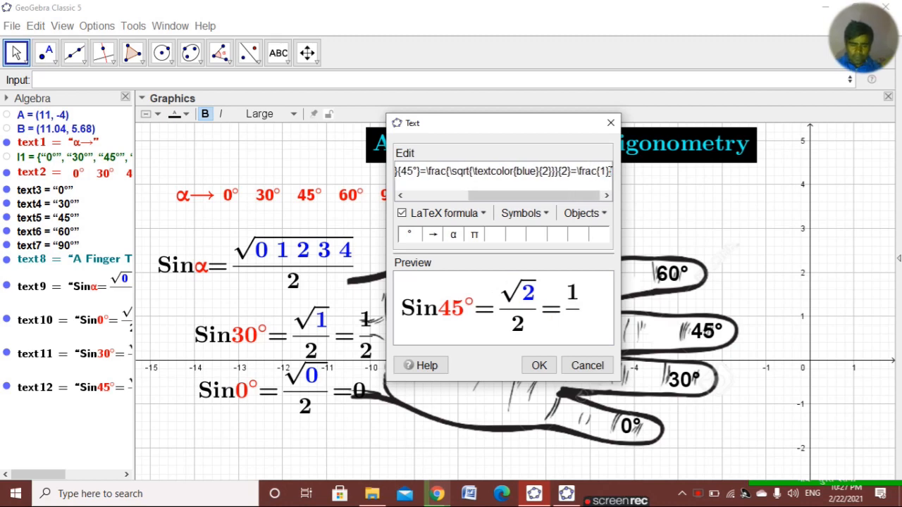
text(})
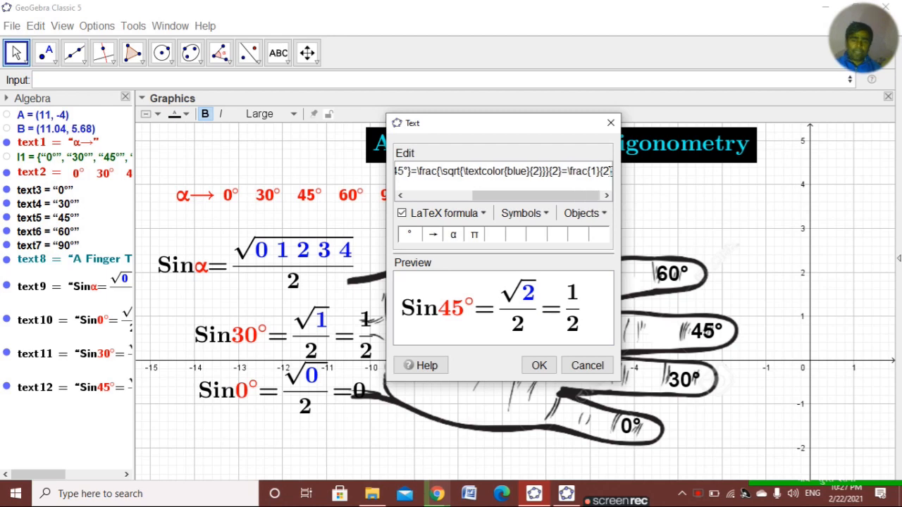
click(540, 366)
drag(524, 347, 443, 305)
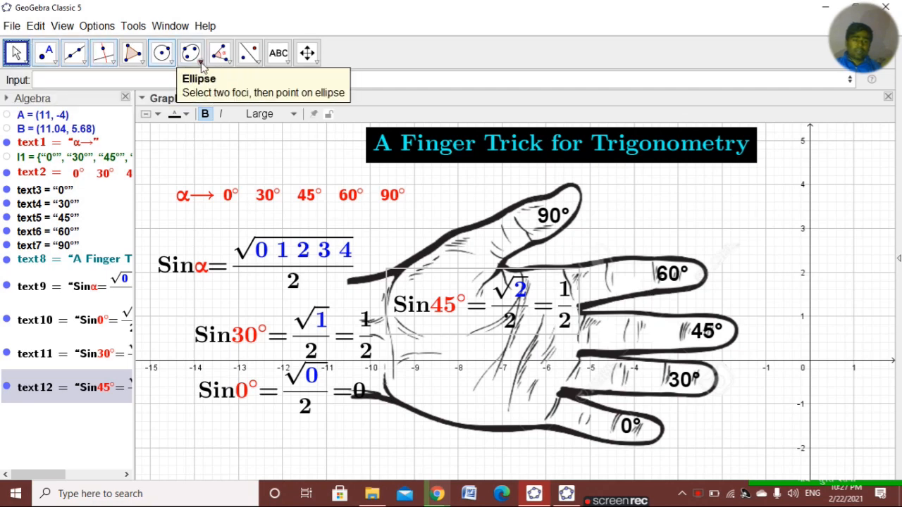
- Add two separate plain text labels, 0 and 1, in the space above the hand near the thumb
click(278, 53)
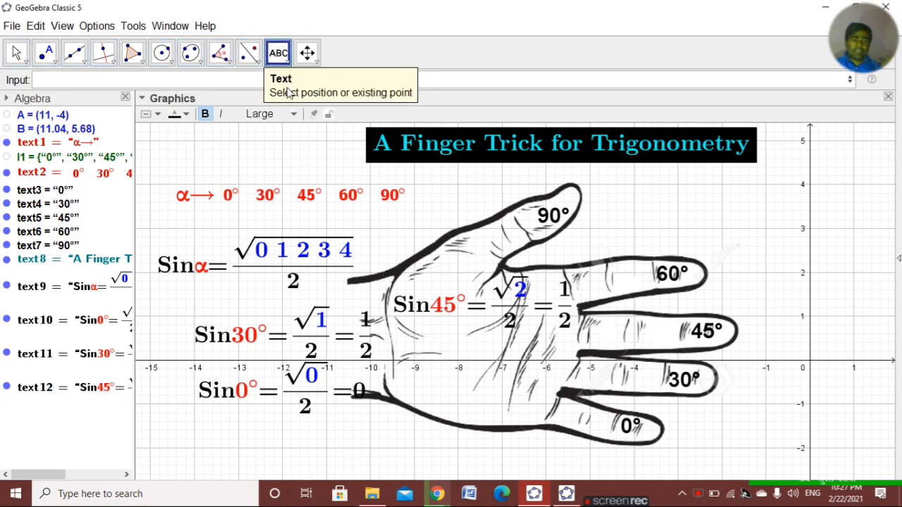
click(431, 223)
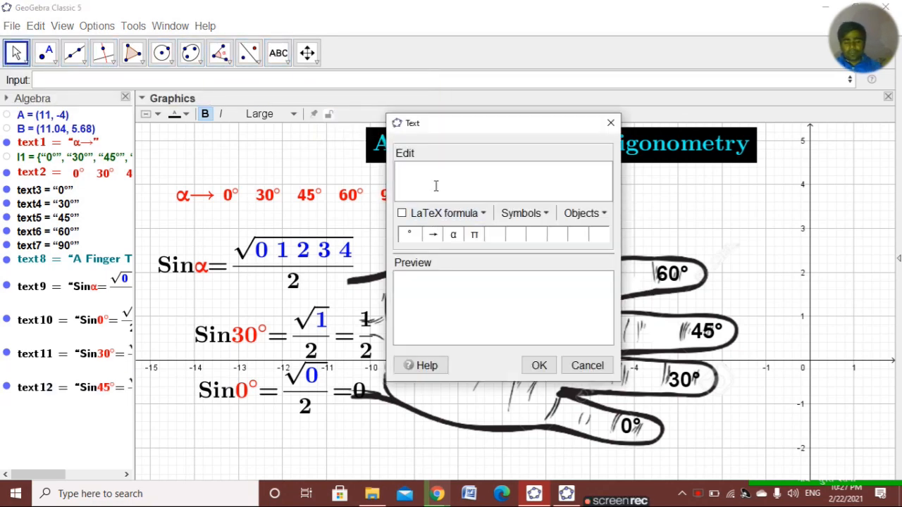
text(0)
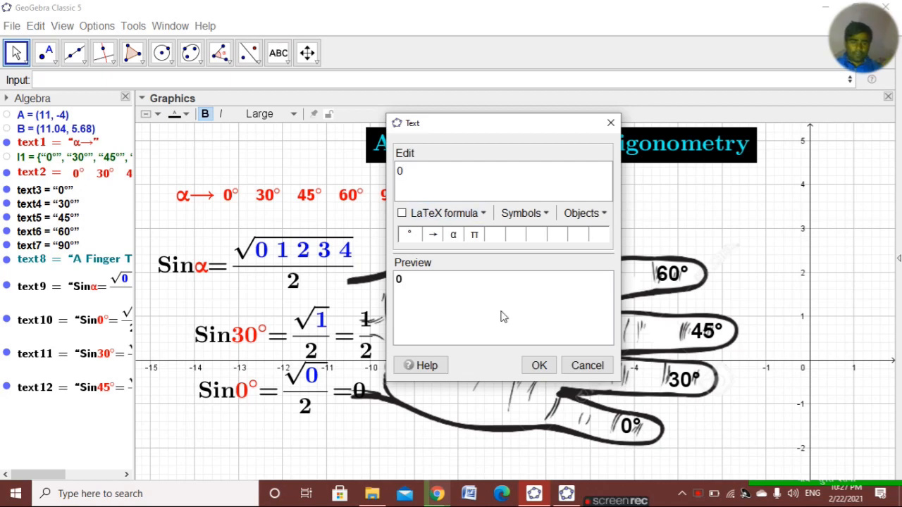
click(535, 365)
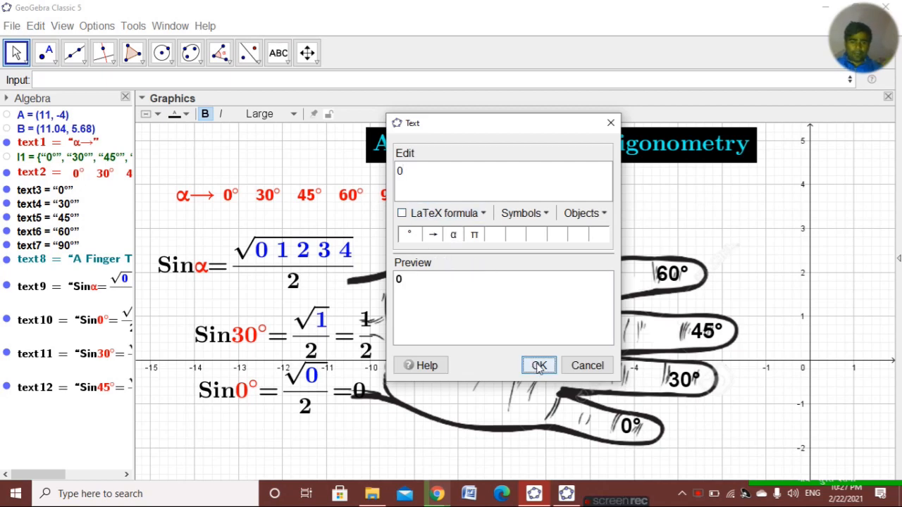
click(477, 200)
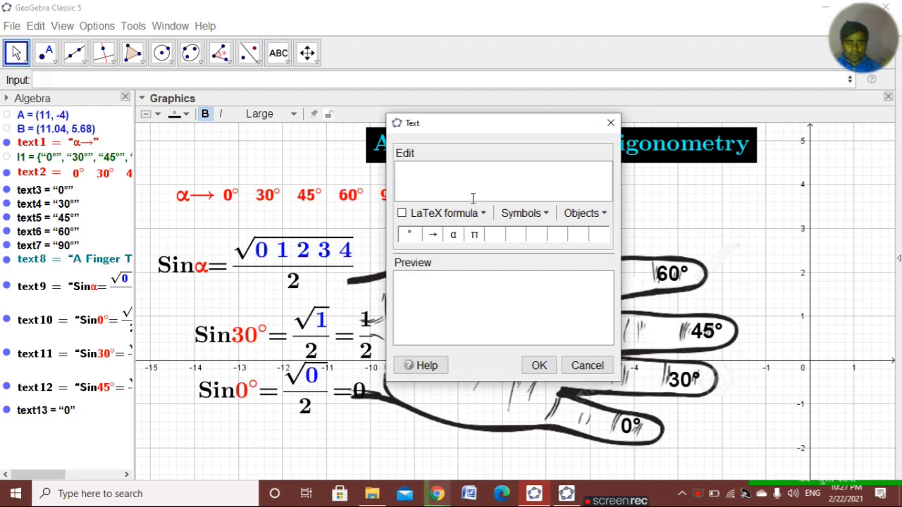
click(539, 365)
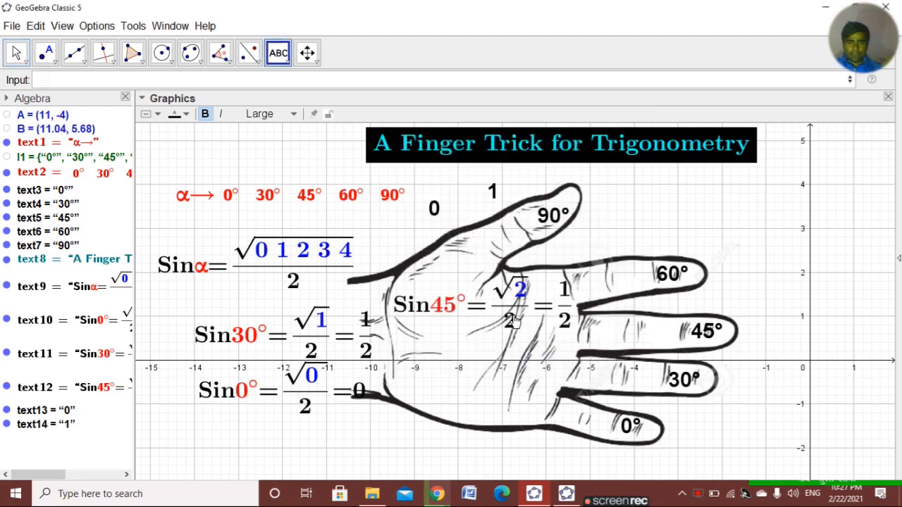
- Add three more separate plain text labels, 2, 3 and 4, around the base of the thumb
click(465, 212)
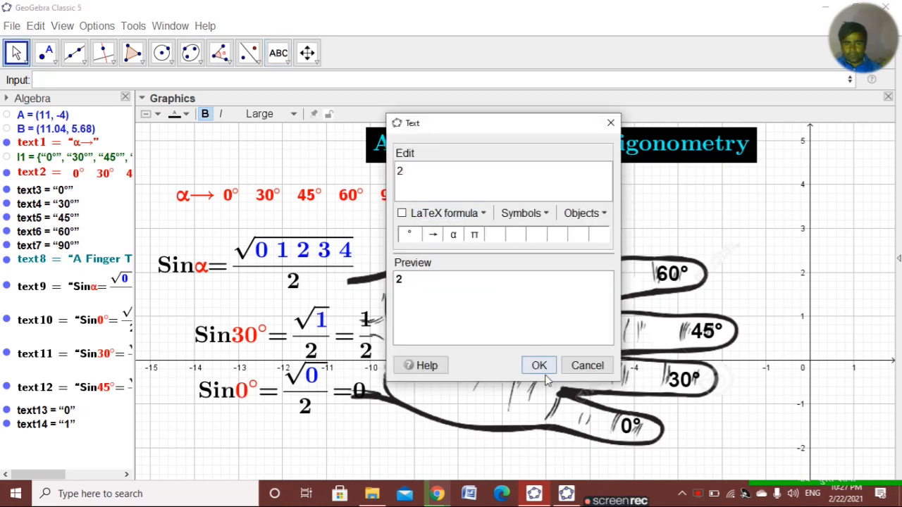
click(539, 367)
click(434, 191)
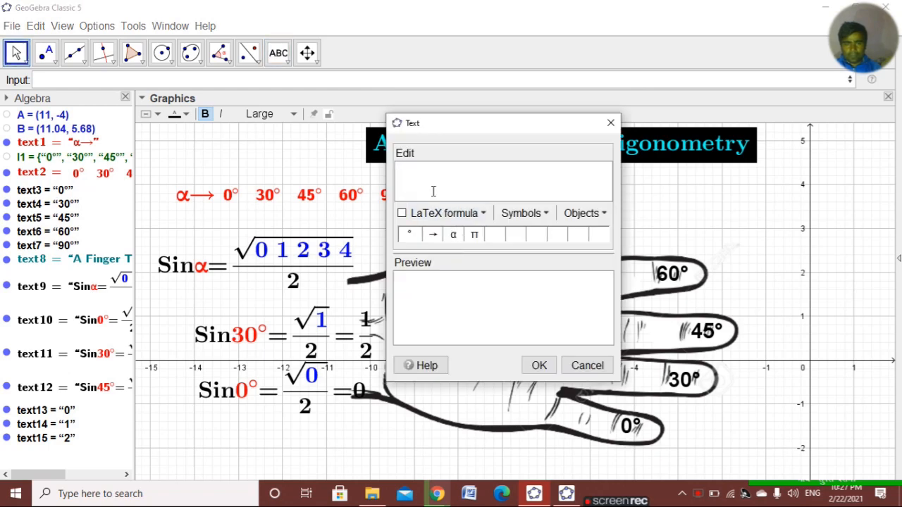
click(539, 365)
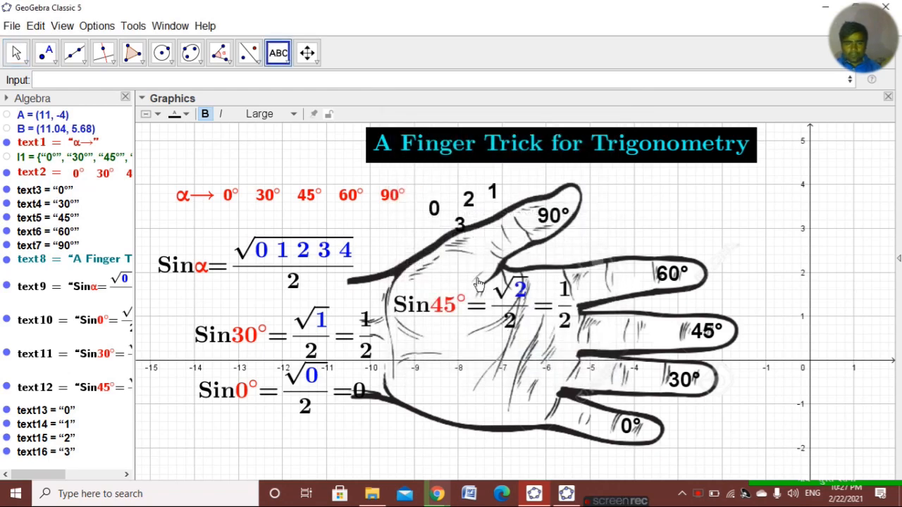
click(471, 273)
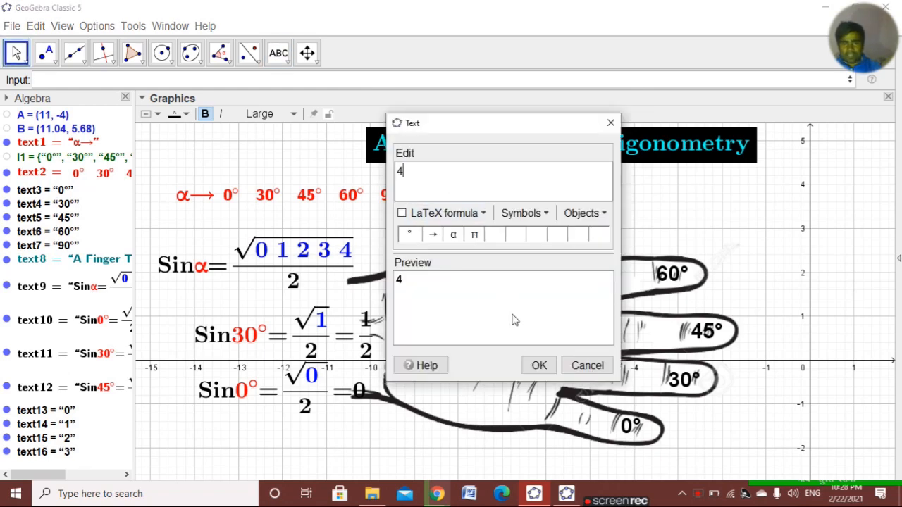
click(539, 365)
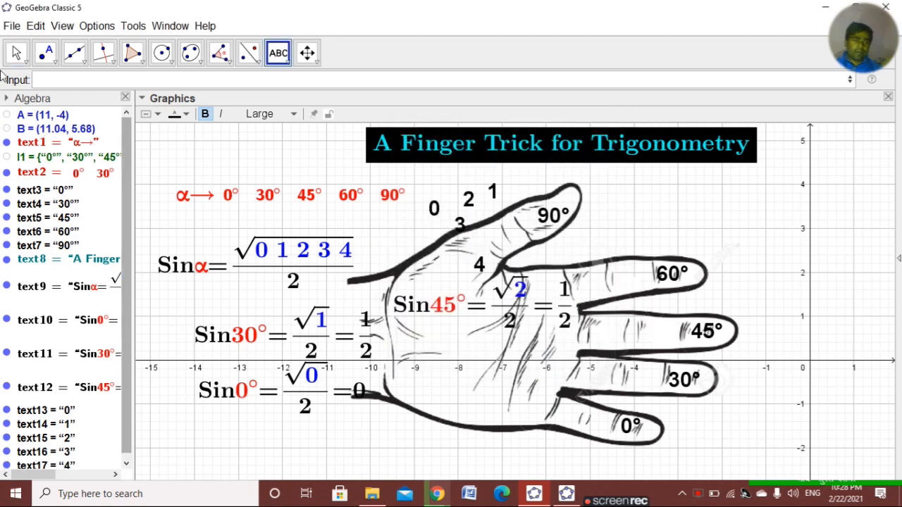
- Move the labels 0, 1 and 2 beside the tips of the 0°, 30° and 45° fingers respectively
click(16, 52)
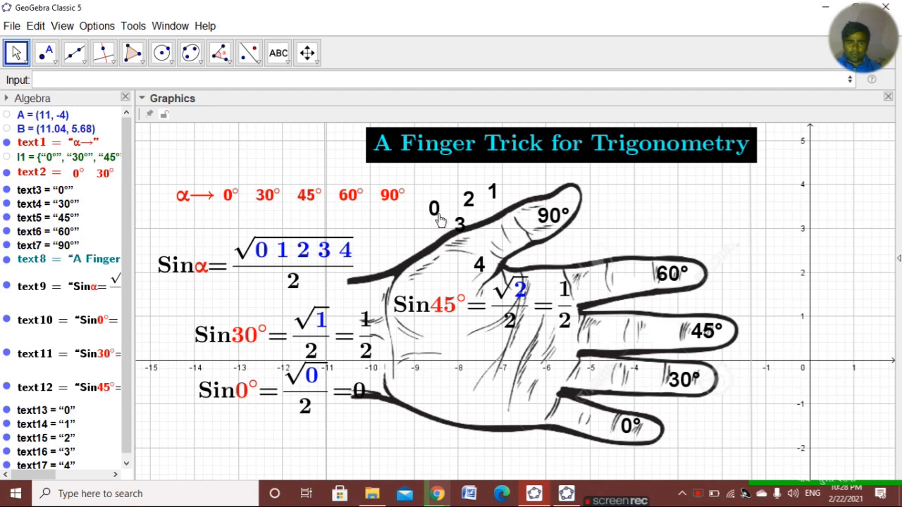
drag(438, 220, 689, 453)
drag(496, 199, 733, 393)
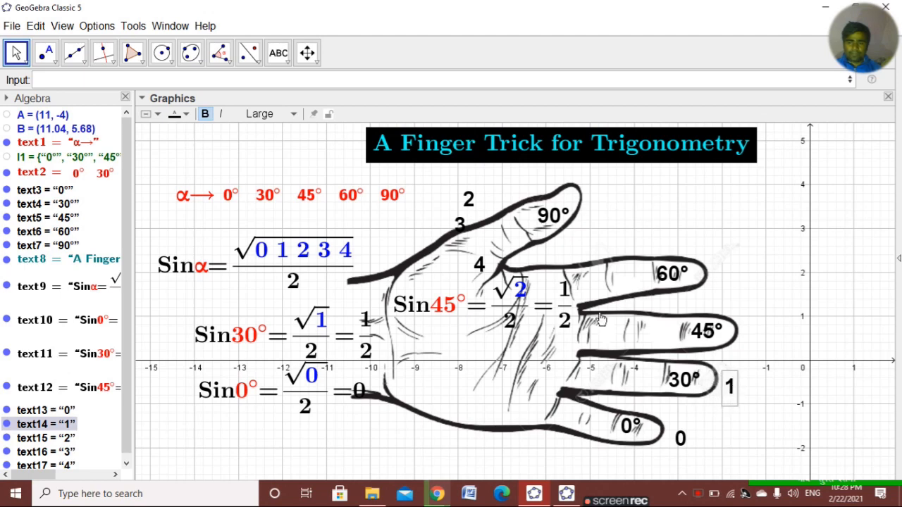
drag(468, 201, 752, 342)
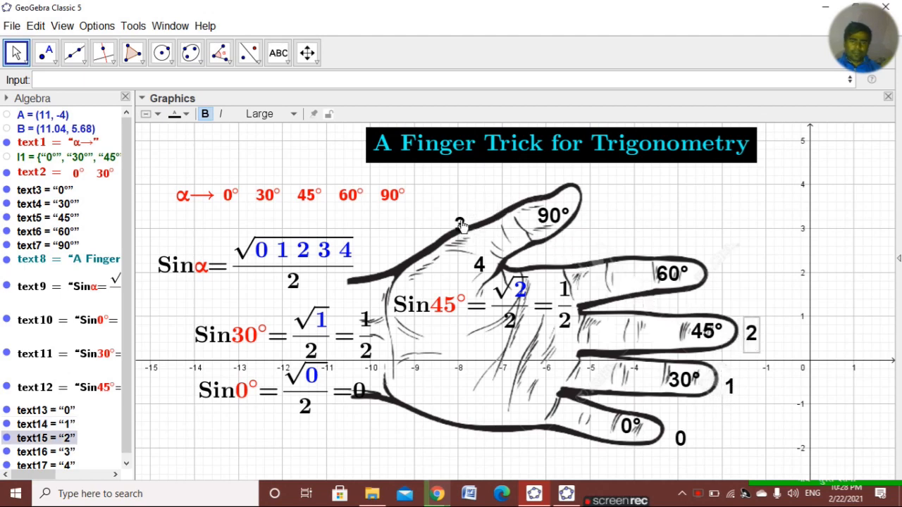
- Move the 3 and 4 labels to the 60° and 90° fingertips and the Sin45° formula below the Sin0° formula
drag(459, 222, 720, 277)
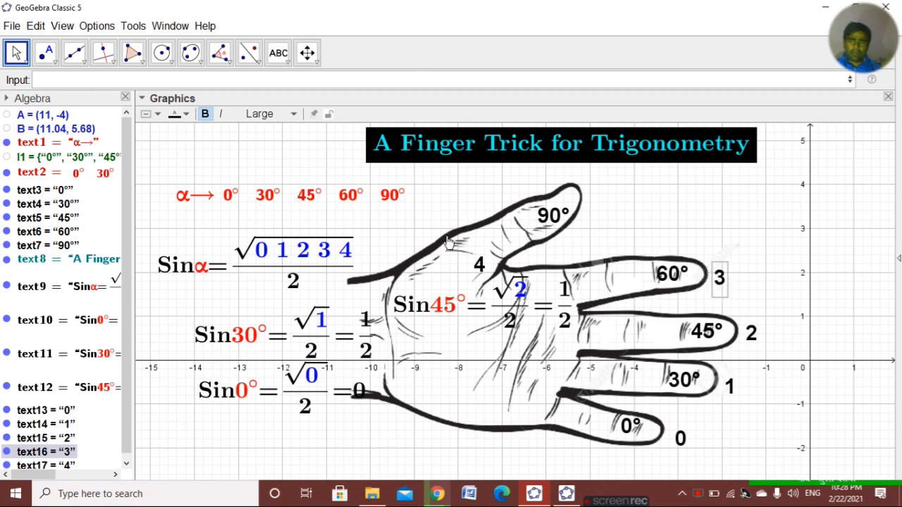
drag(480, 266, 599, 195)
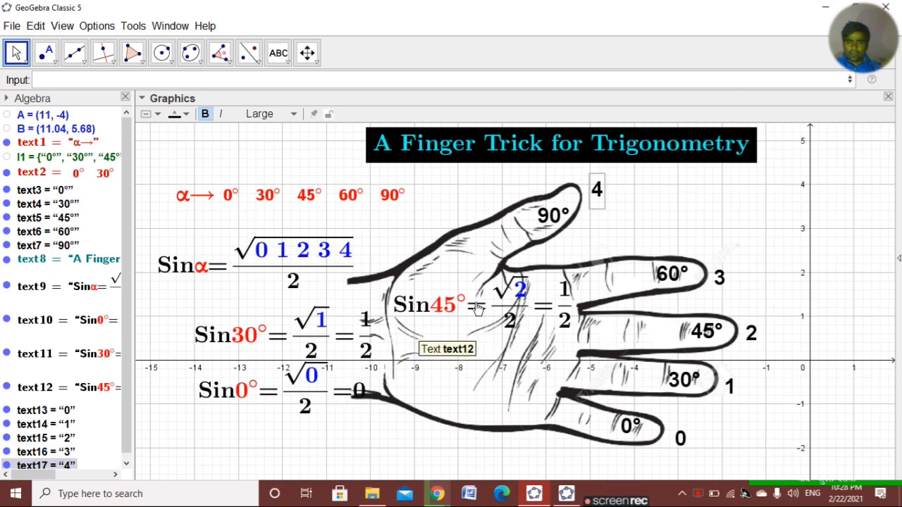
drag(534, 300, 335, 441)
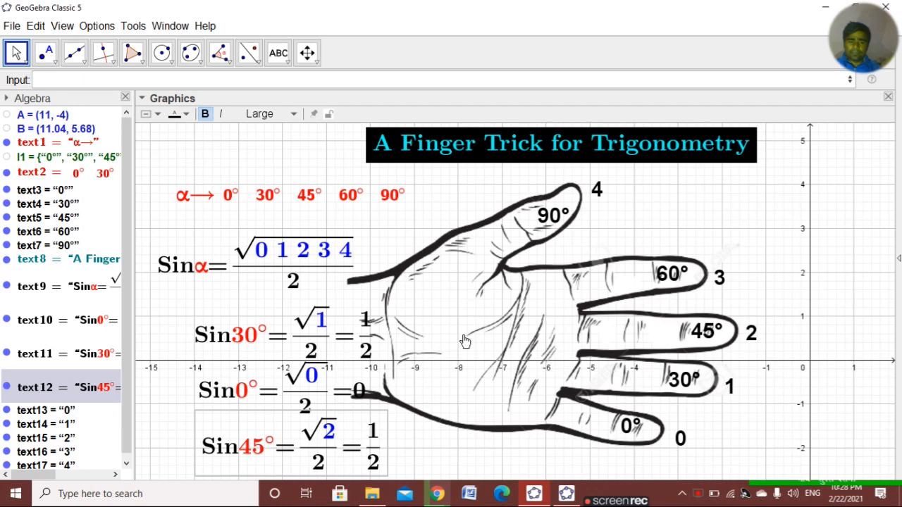
click(465, 342)
- Add a LaTeX text on the palm reading Sin60°=√3/2, adapted from the Sinα formula, with 60° in red and 3 in blue
click(279, 53)
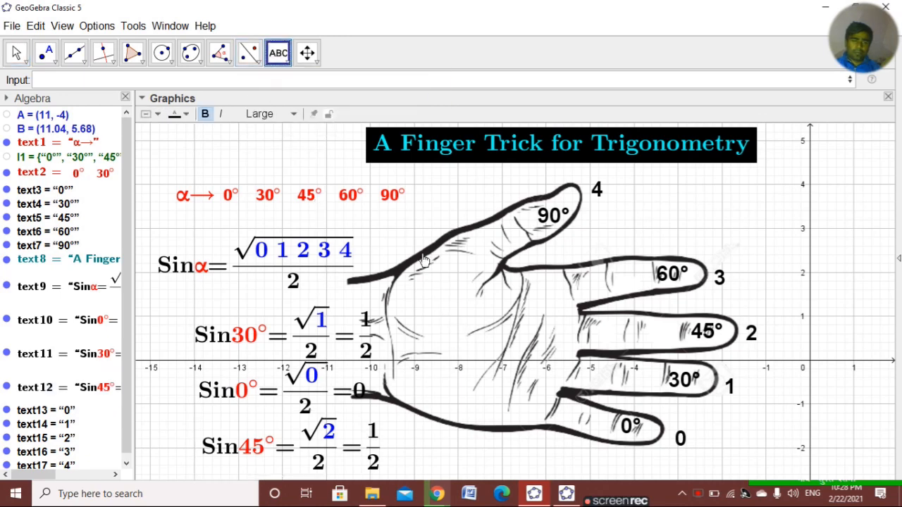
click(423, 261)
text(red}{α}=\frac{\sqrt{\textcolor{blue}{0 1 2 3 4}}}{2})
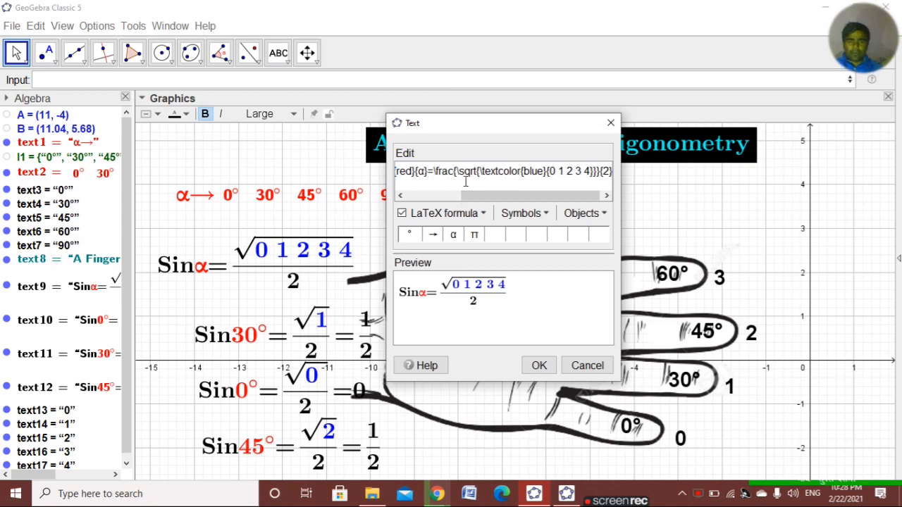
double_click(421, 173)
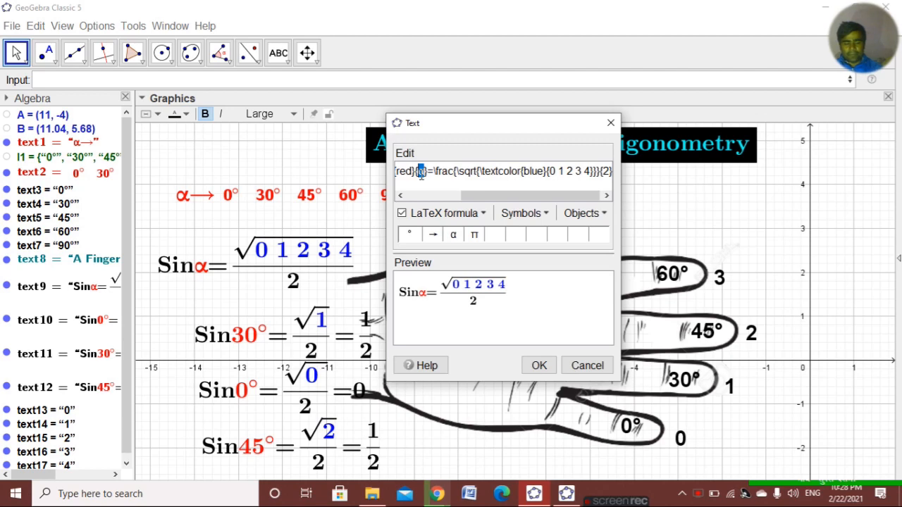
key(BackSpace)
text(60)
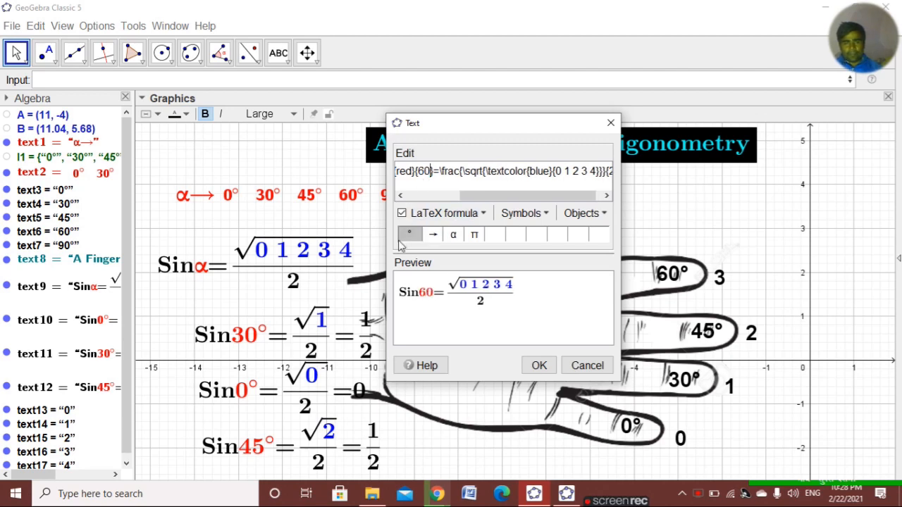
click(409, 234)
drag(491, 198, 552, 185)
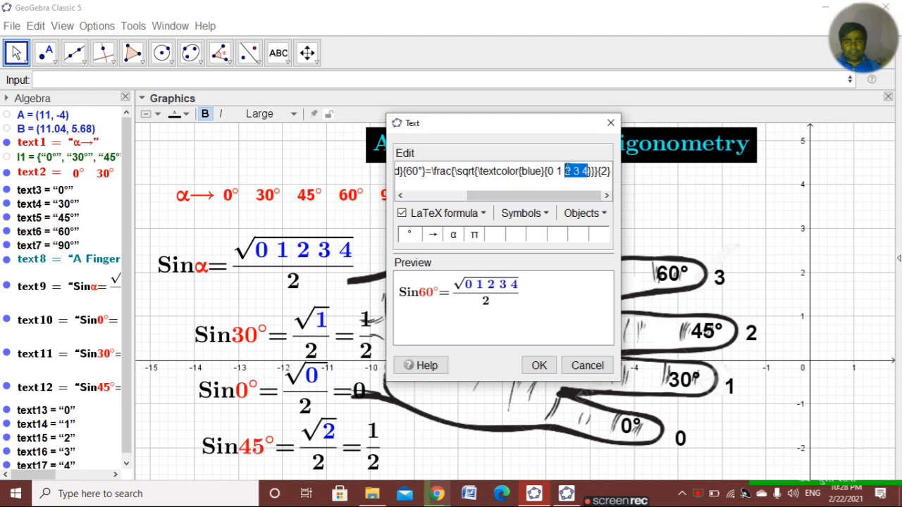
drag(554, 166, 547, 170)
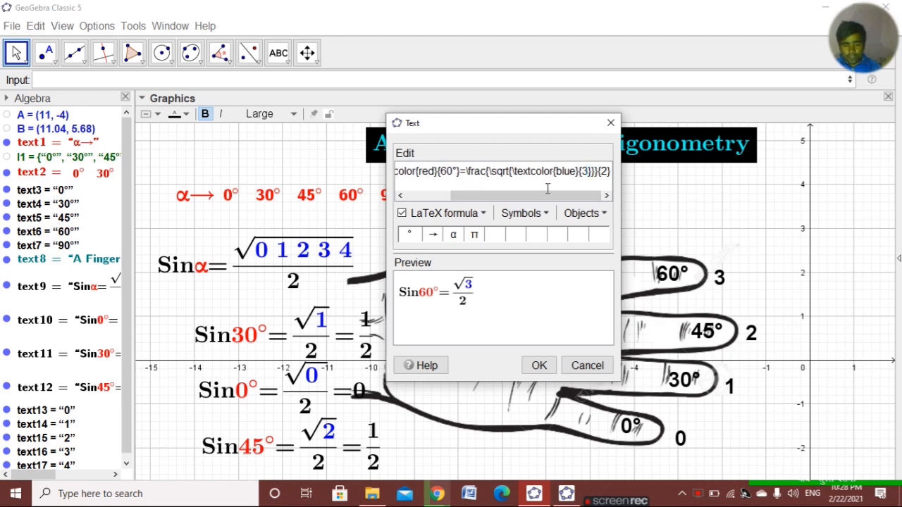
text(3)
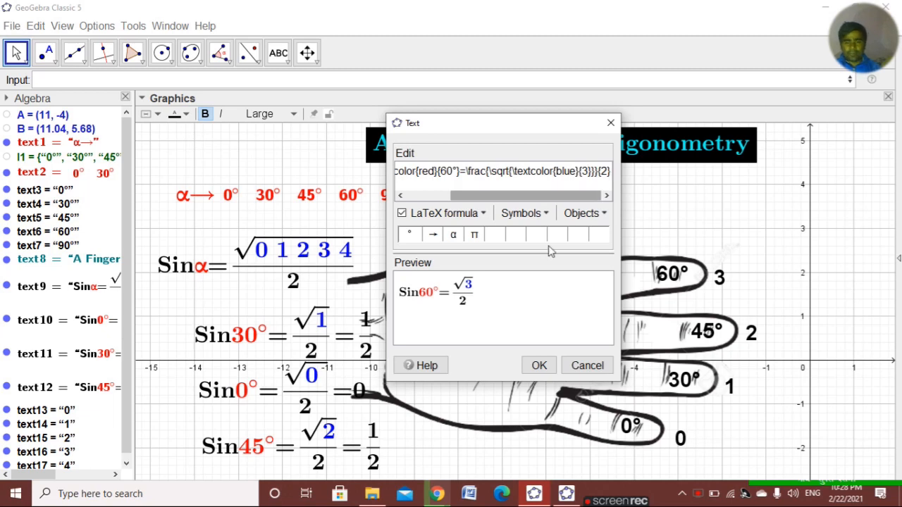
click(538, 366)
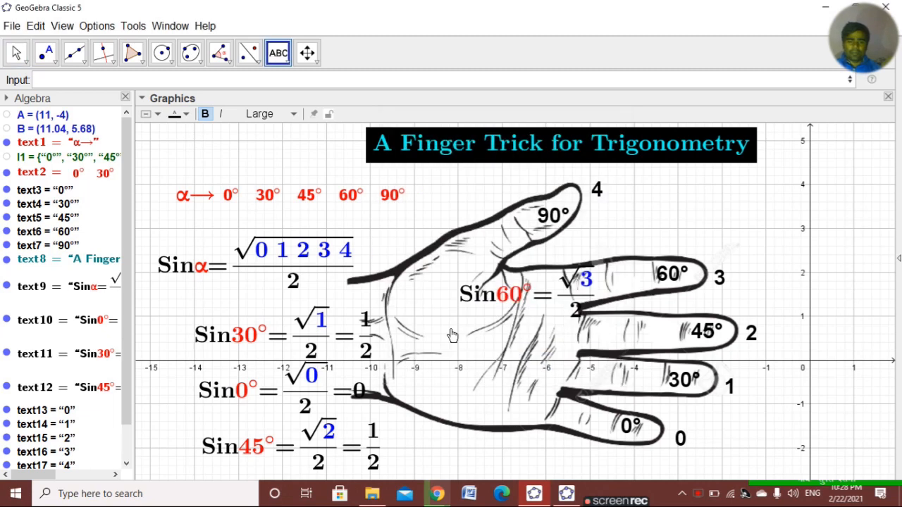
- Start another LaTeX text from the Sinα formula, replacing α with 90° and the numbers under the root with 4
click(457, 353)
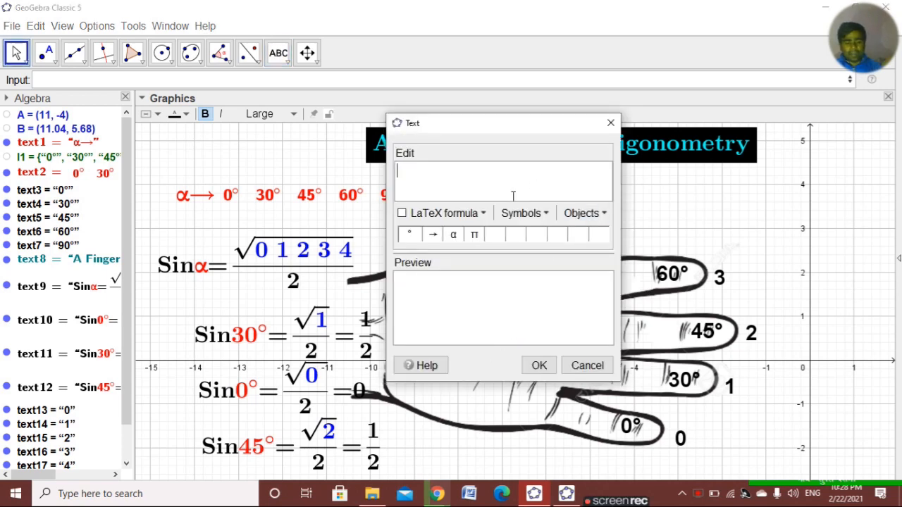
text(ext{Sin{	extcolor{red}{α}=\frac{\sqrt{	extcolor{blue}{0 1 2 3 4}}}{2}})
drag(472, 197, 417, 197)
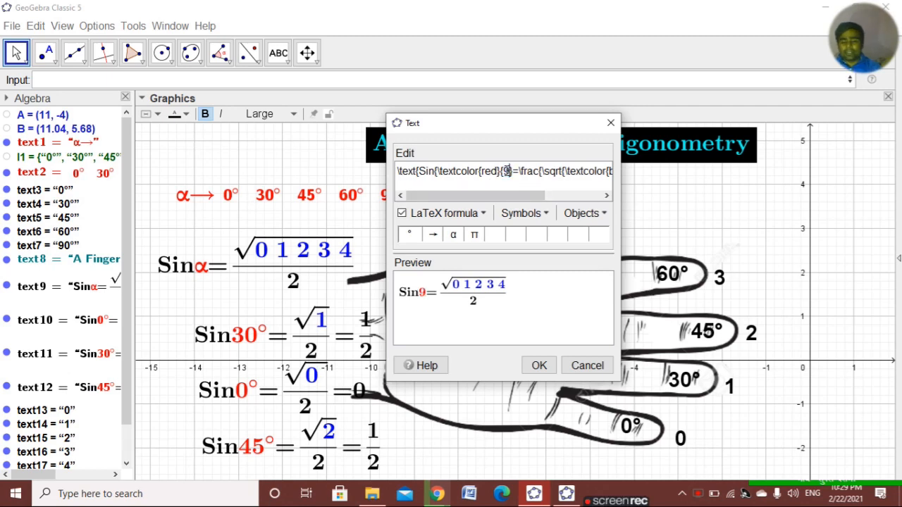
text(0)
click(409, 234)
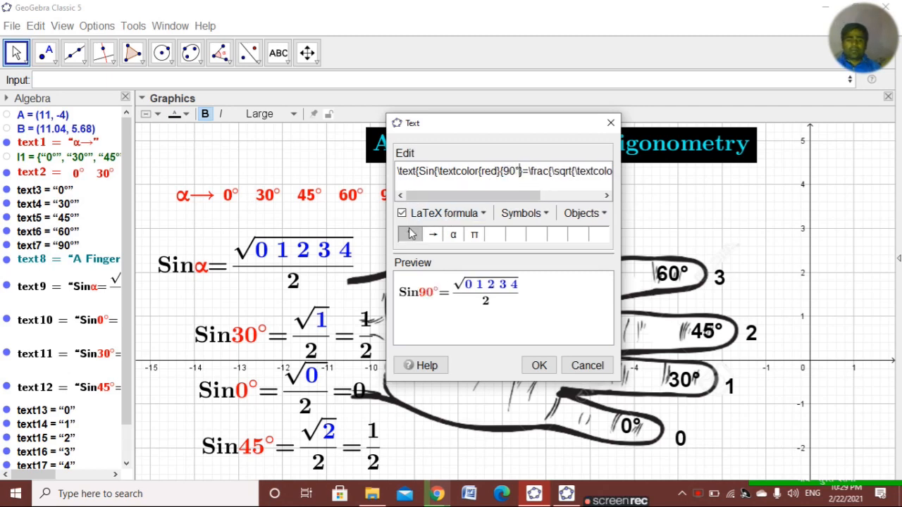
drag(480, 196, 540, 196)
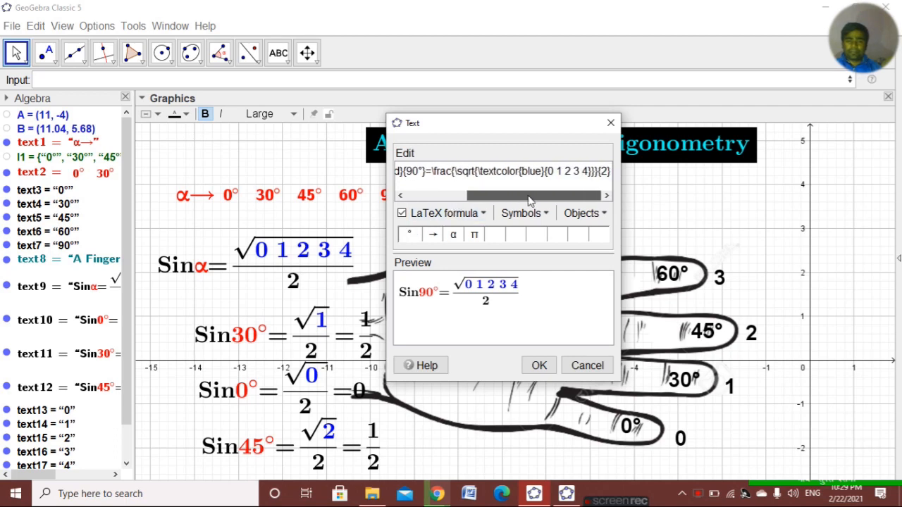
click(589, 172)
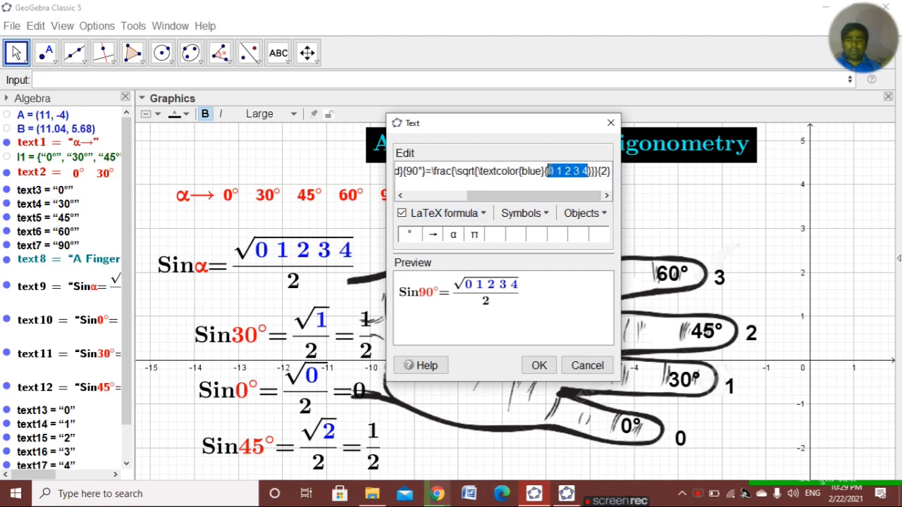
text(4)
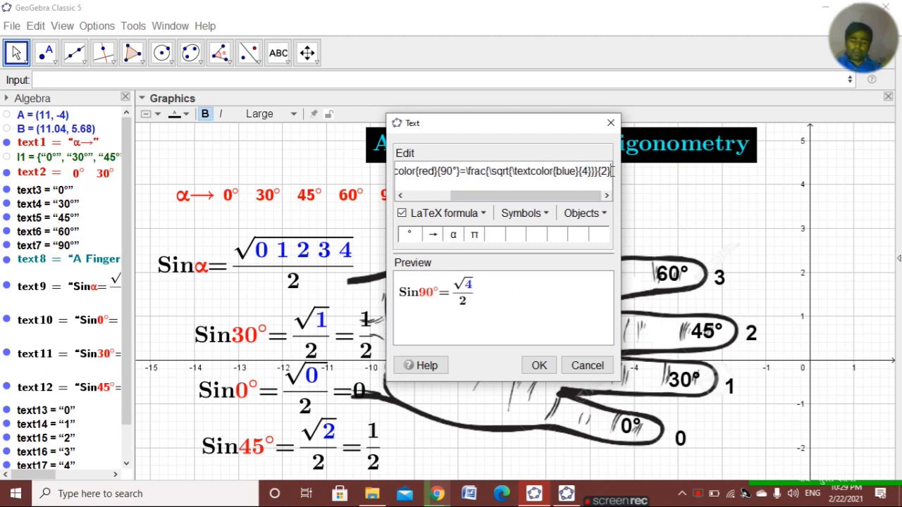
- Append =\frac{2}{2}=1 to the Sin90° formula and place the text on the drawing
text(=\)
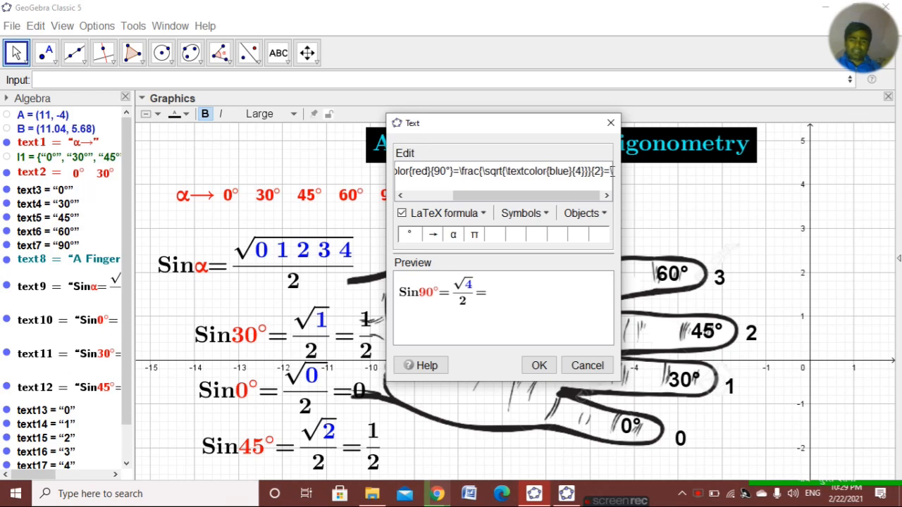
text(frac)
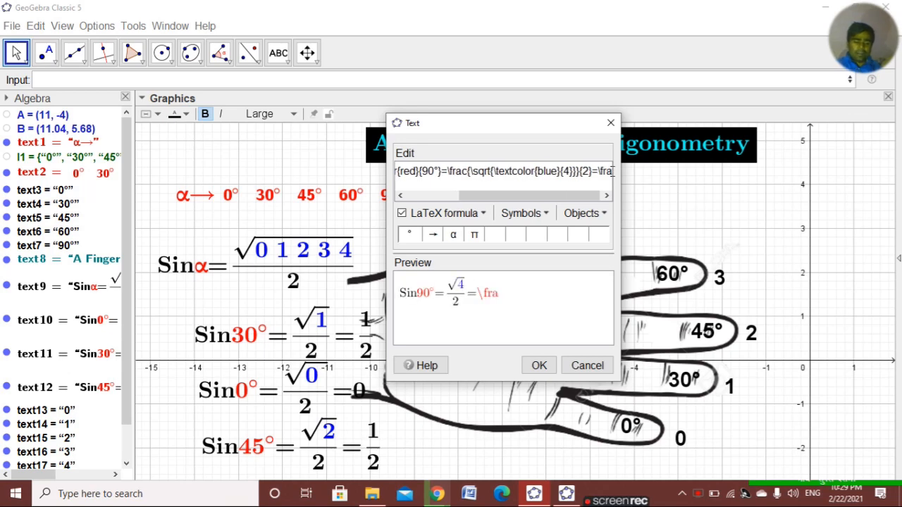
text({)
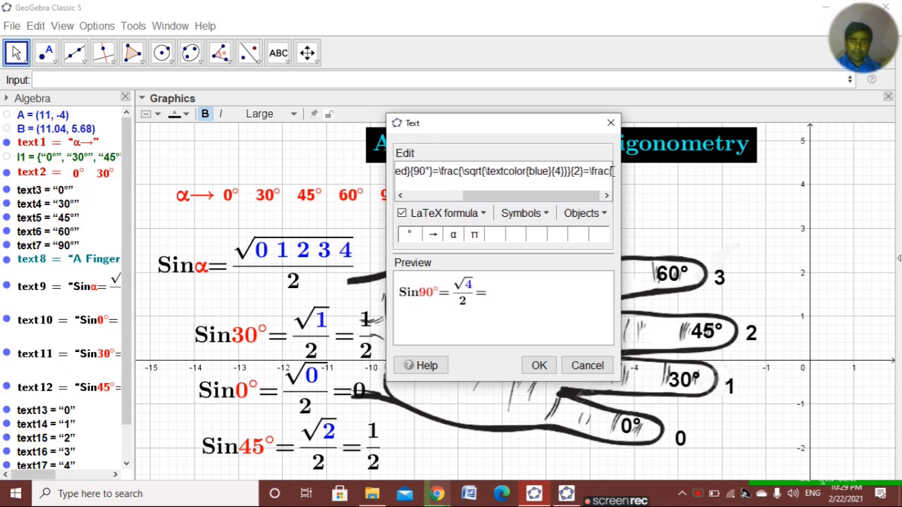
text(2)
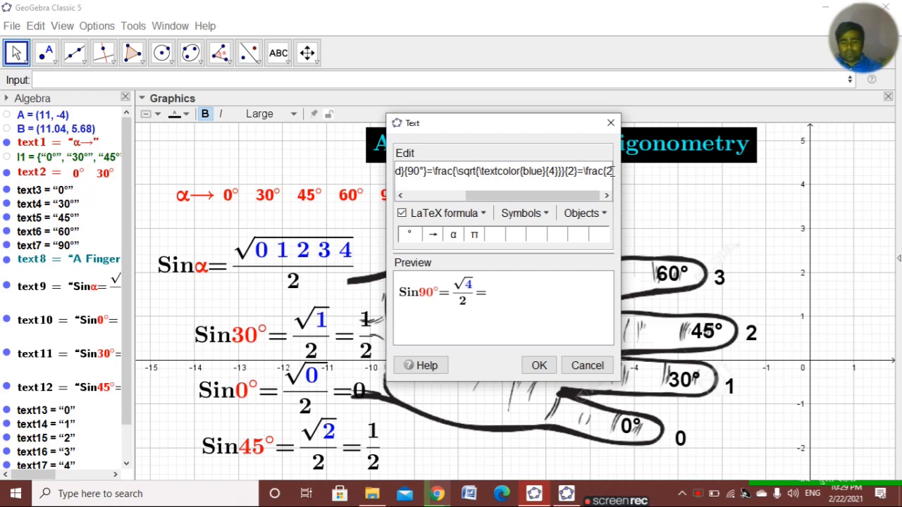
text(}{2)
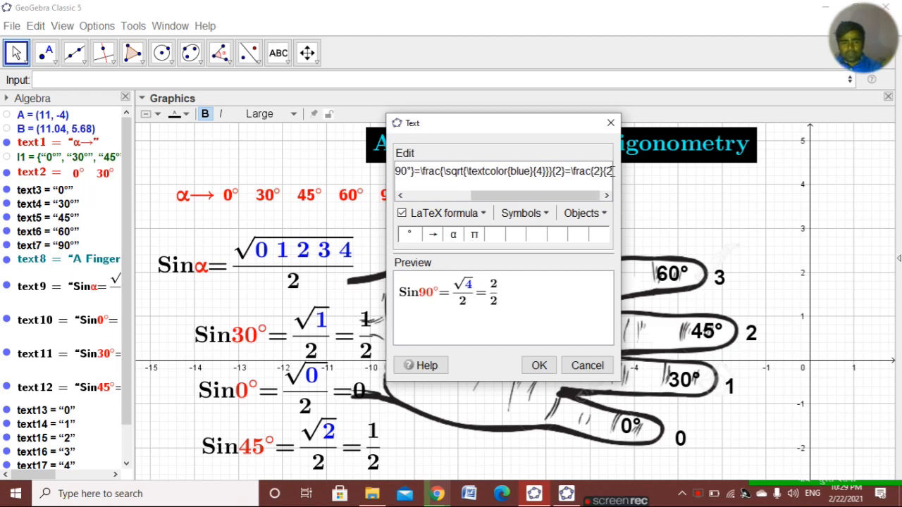
text(}=)
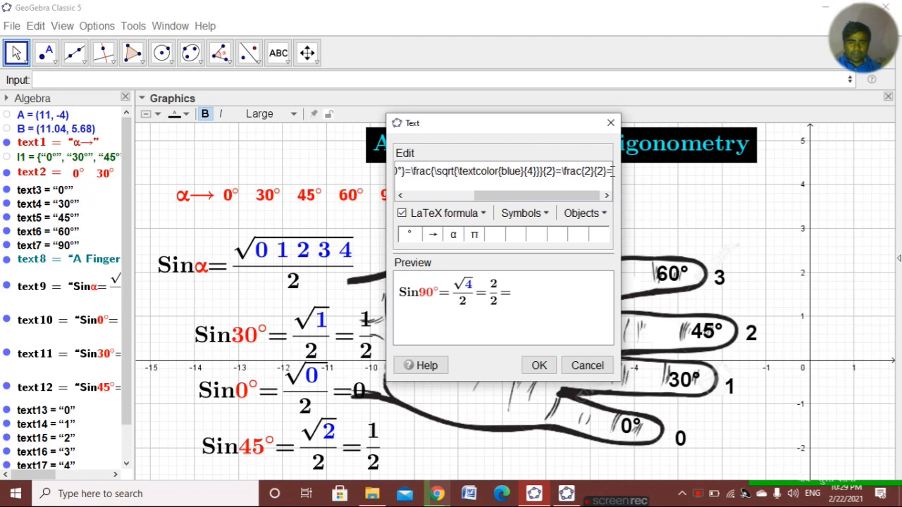
text(1)
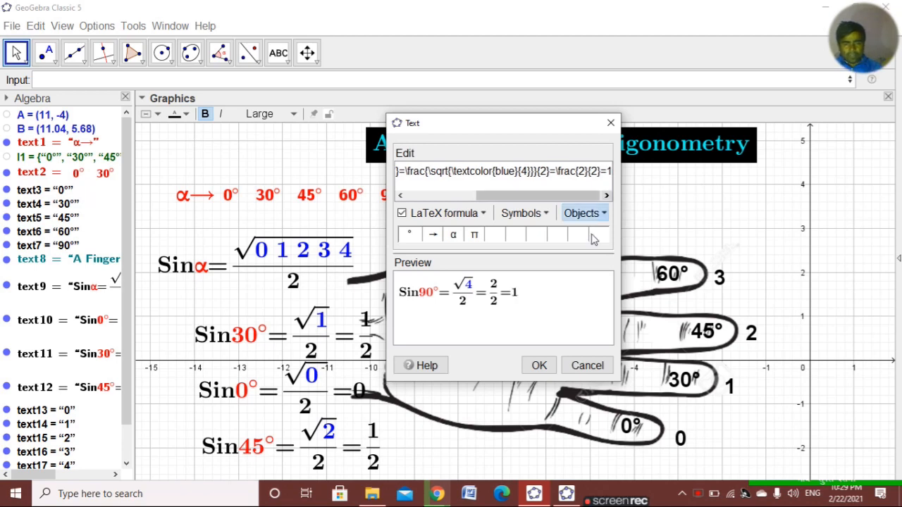
click(540, 365)
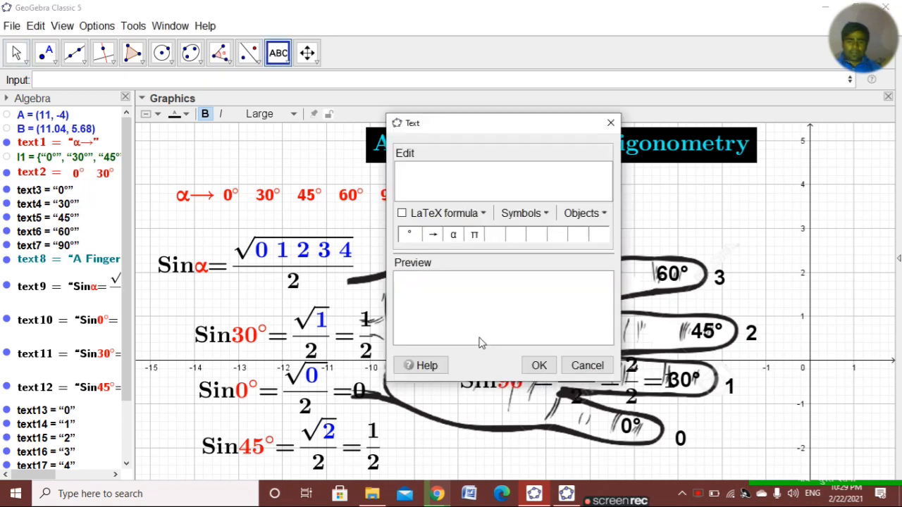
click(482, 349)
click(611, 122)
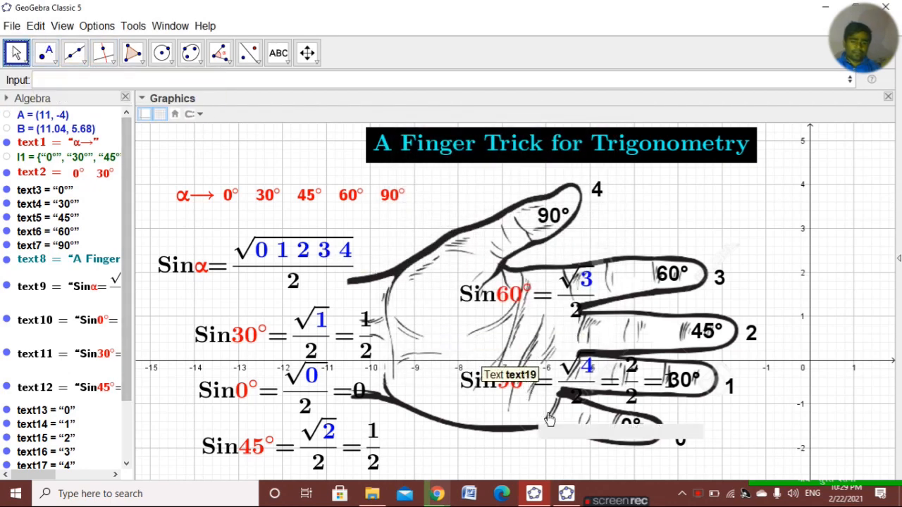
- Move the Sin90° formula beside the Sin45° formula and the Sin60° formula directly above the Sin90° one
click(487, 397)
drag(486, 396, 424, 456)
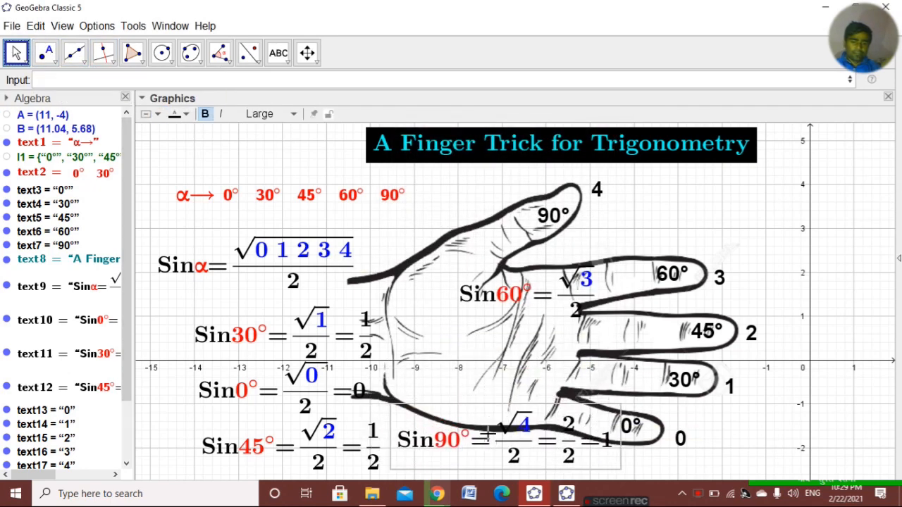
drag(514, 292, 456, 373)
click(664, 222)
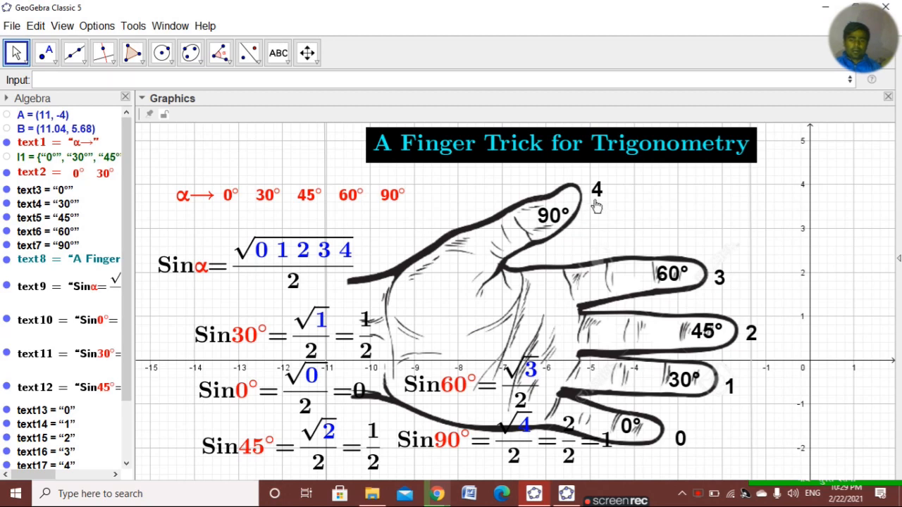
- Make the 4 label at the thumb blue and Very Large, and nudge it slightly down beside the thumb tip
click(599, 200)
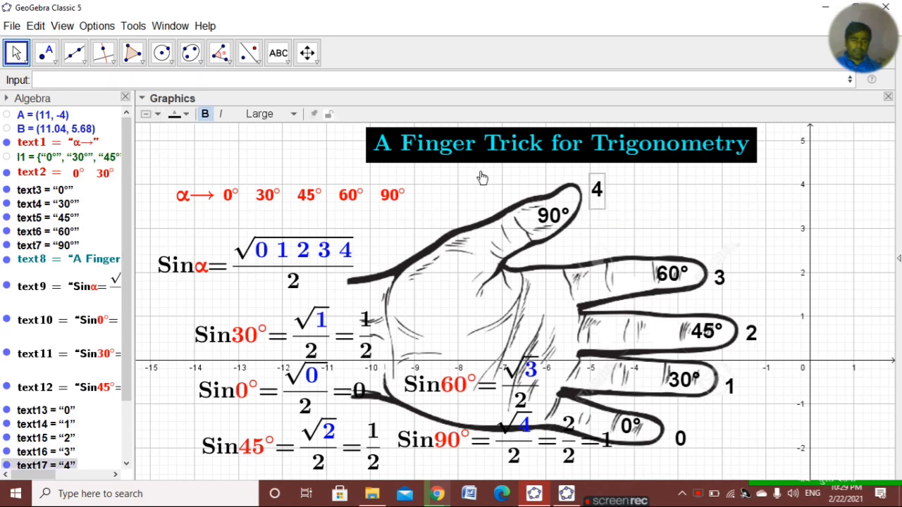
click(176, 114)
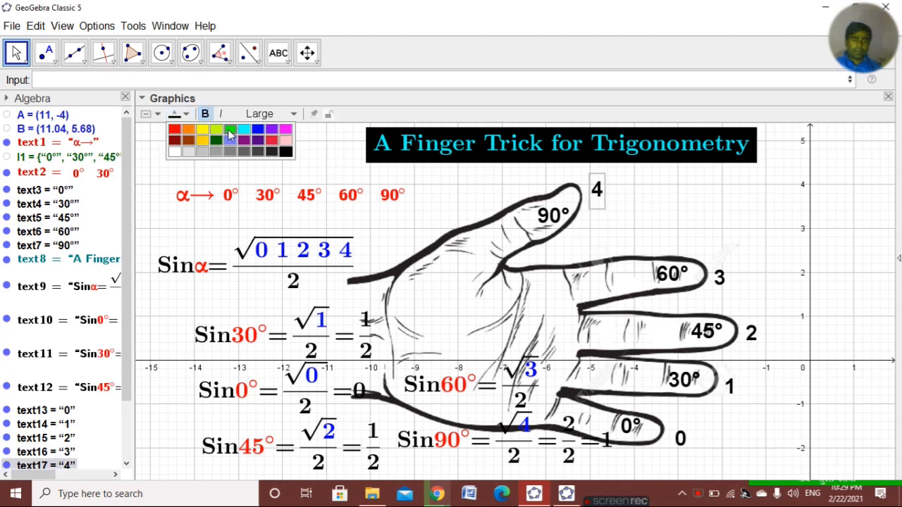
click(257, 131)
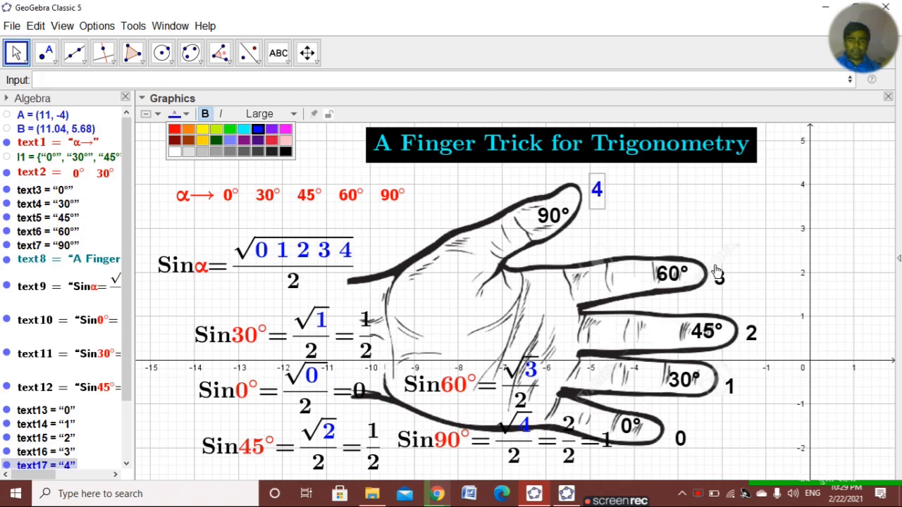
click(271, 114)
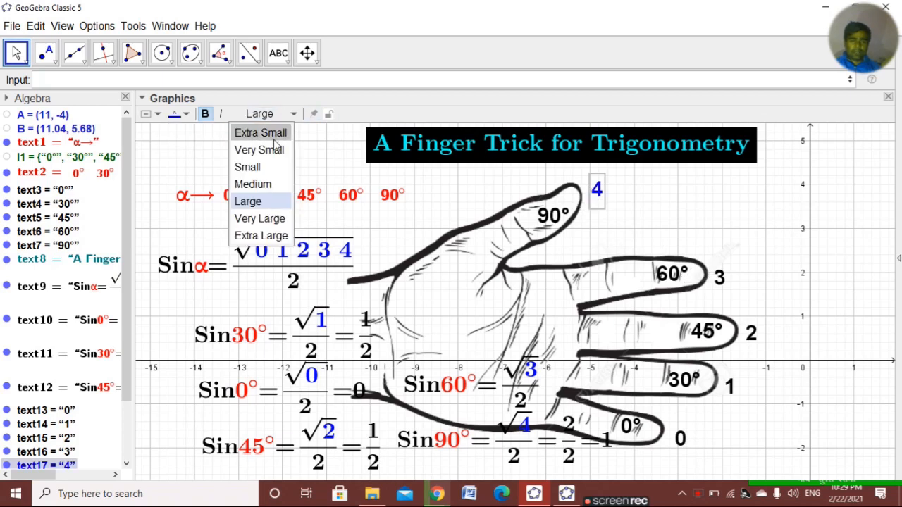
click(255, 215)
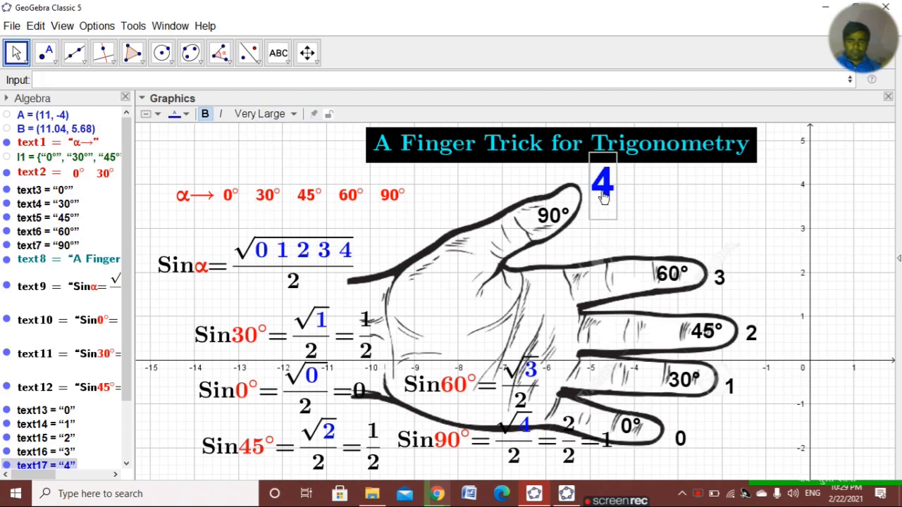
drag(609, 197, 610, 206)
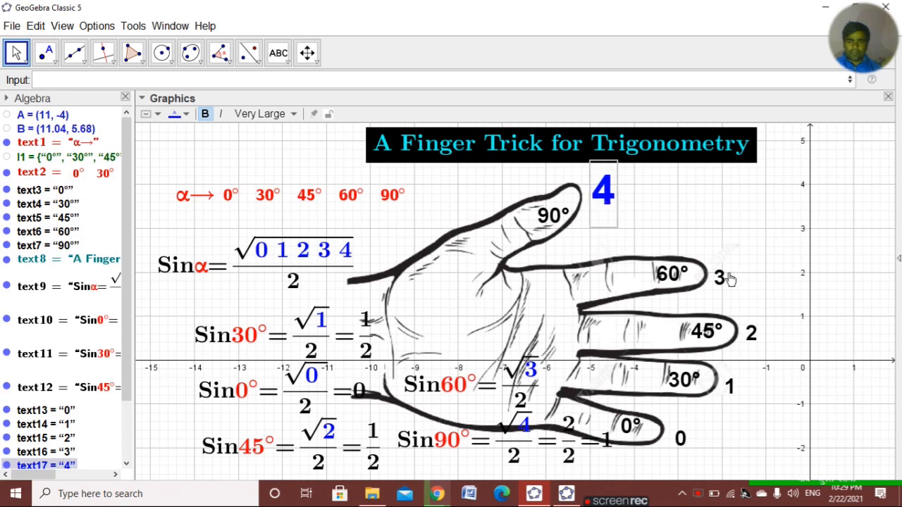
- Make the 3 label beside the 60° finger Very Large and blue
click(726, 278)
click(238, 113)
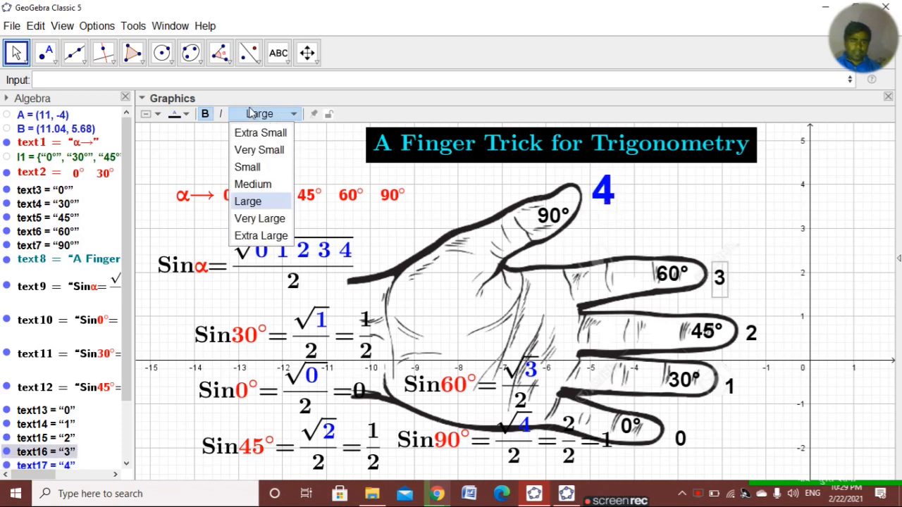
click(258, 207)
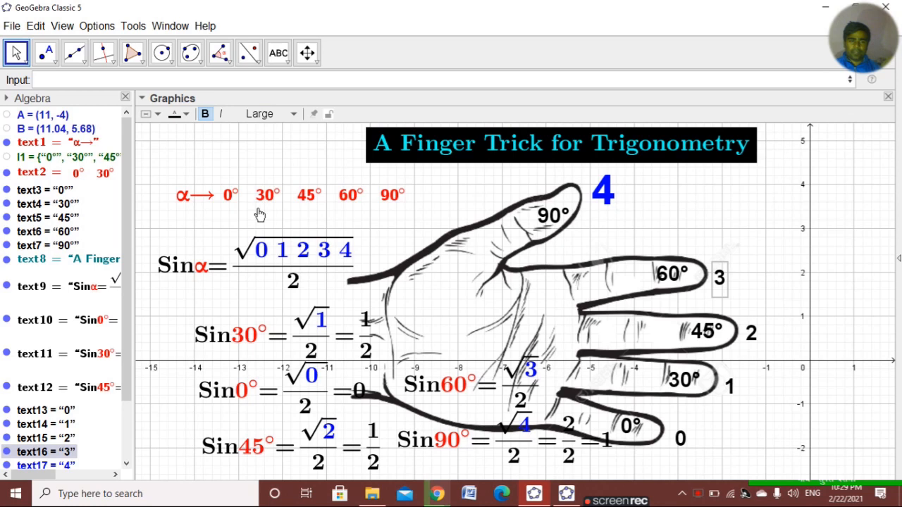
click(251, 116)
click(272, 216)
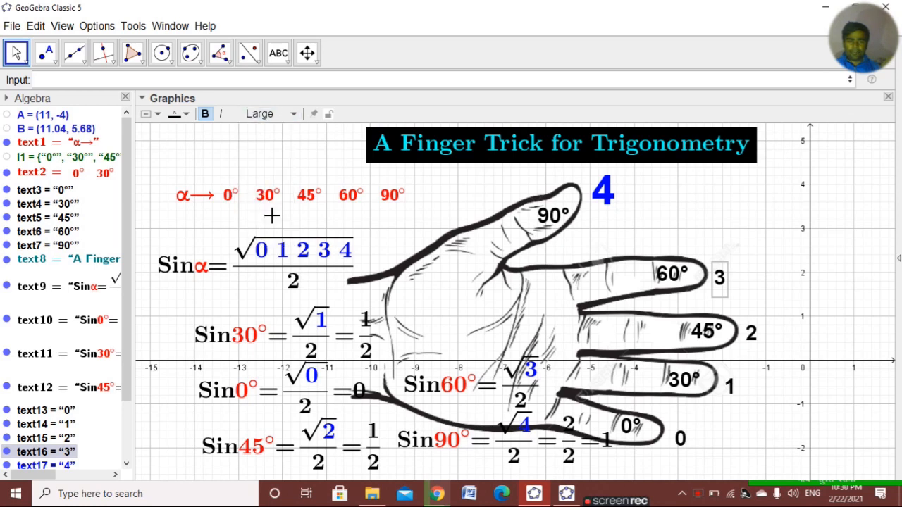
click(177, 115)
click(259, 130)
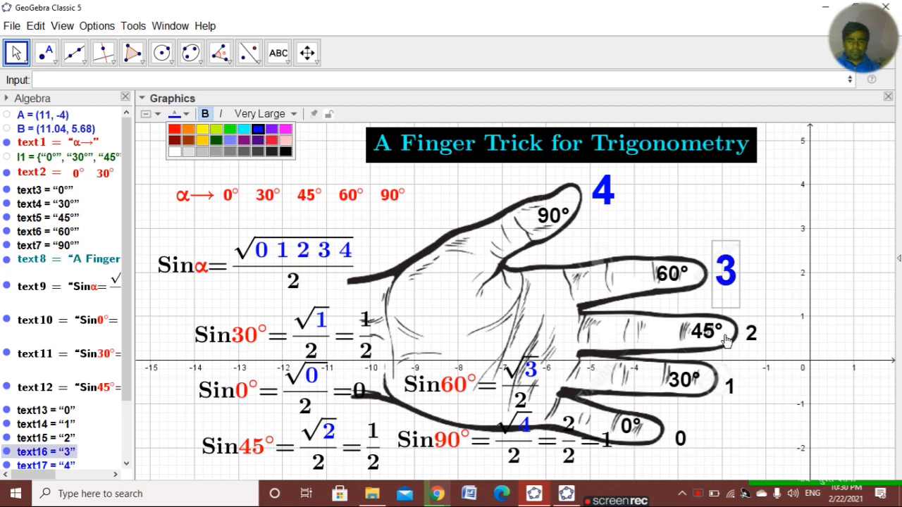
- Make the 2 label beside the 45° finger Very Large and blue
click(751, 333)
click(262, 126)
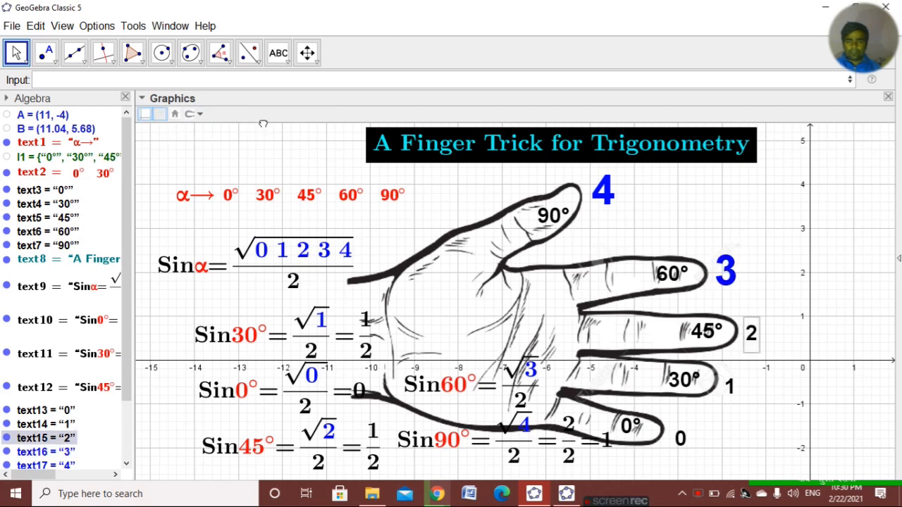
click(751, 334)
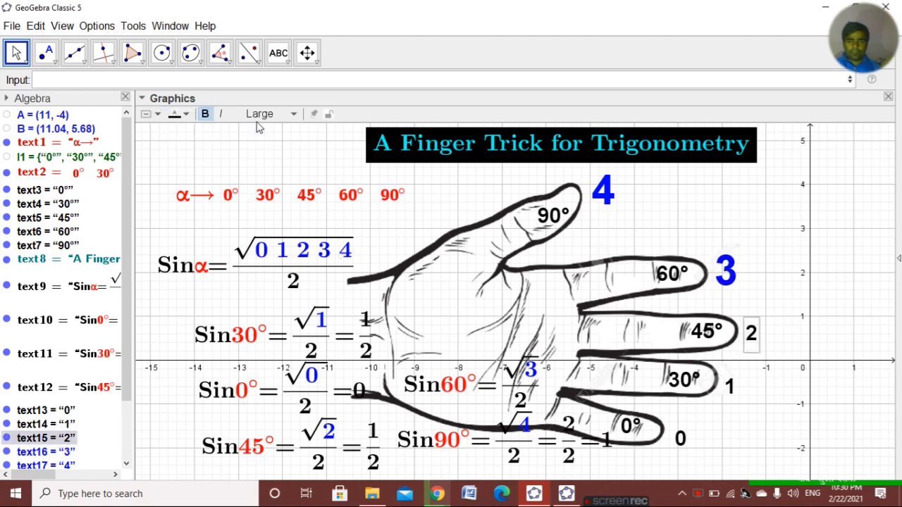
click(260, 126)
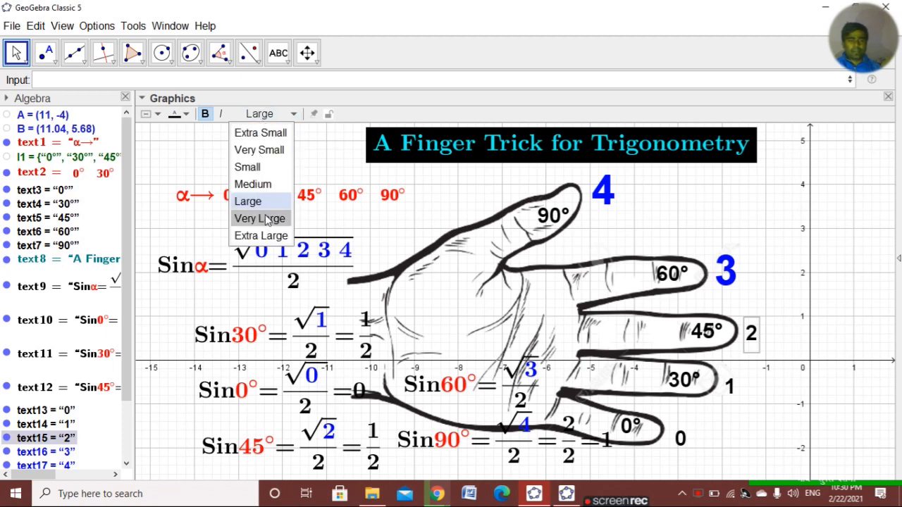
click(267, 216)
click(176, 114)
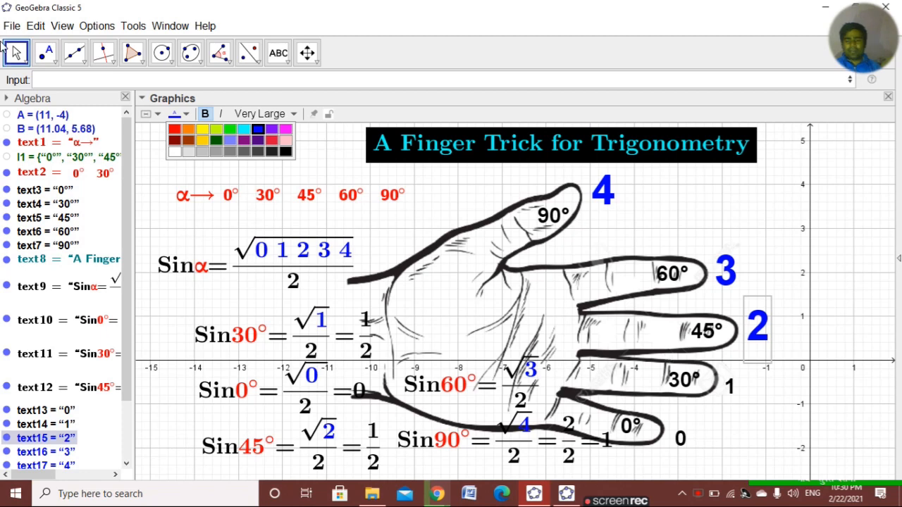
- Make the 1 label beside the 30° finger Very Large and blue
click(736, 396)
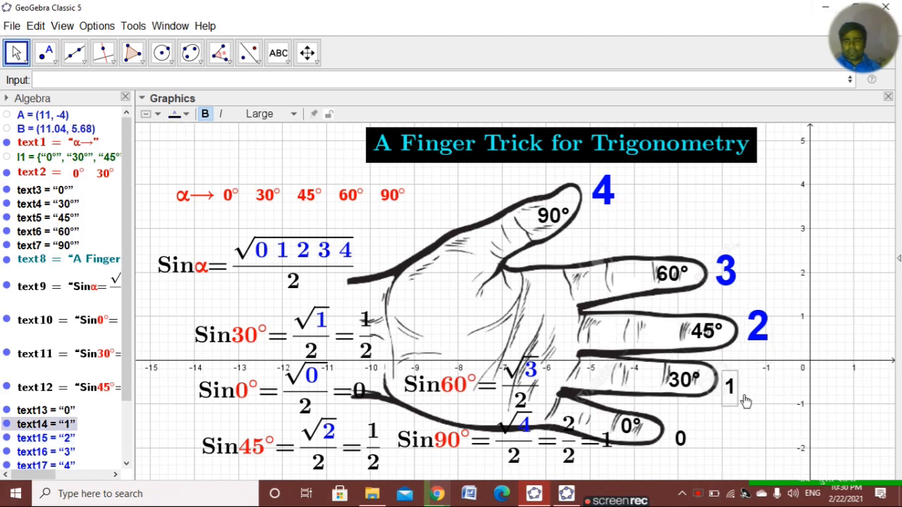
click(265, 114)
click(261, 219)
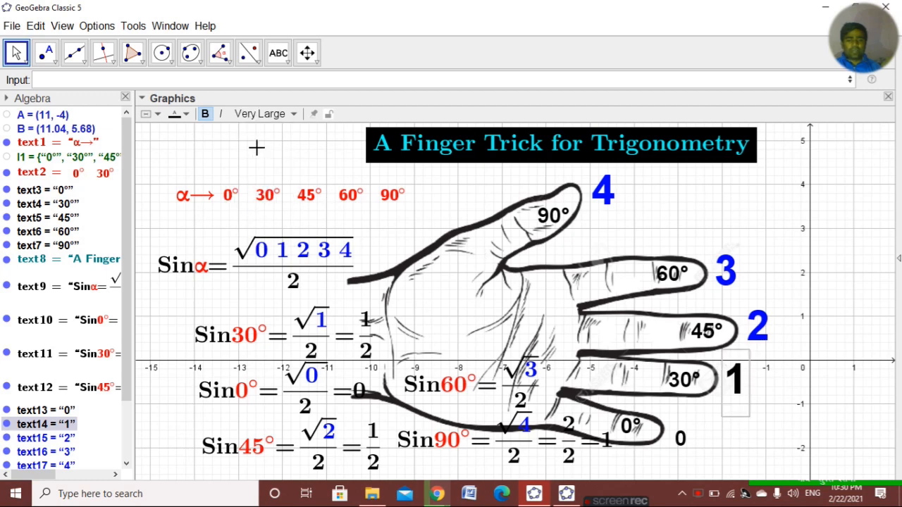
click(176, 115)
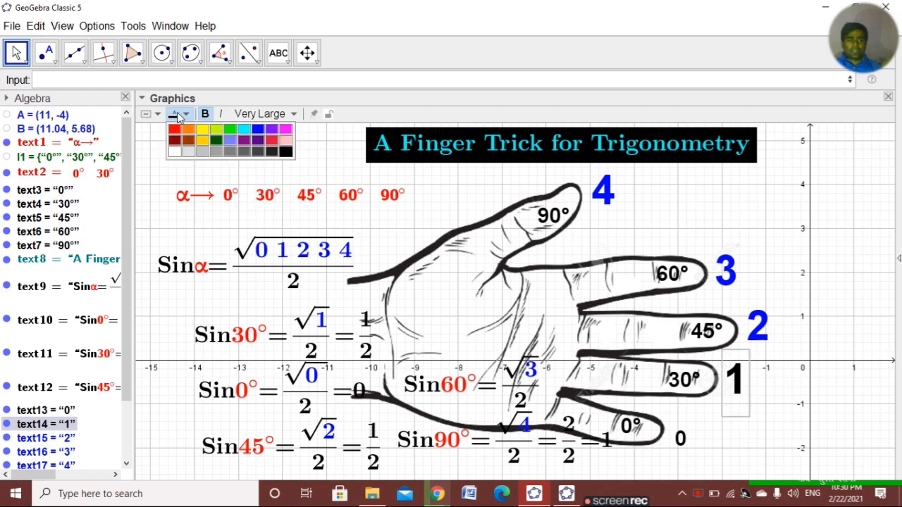
click(258, 130)
- Make the 0 label beside the 0° finger Very Large and blue, and nudge it slightly closer to the fingertip
click(681, 441)
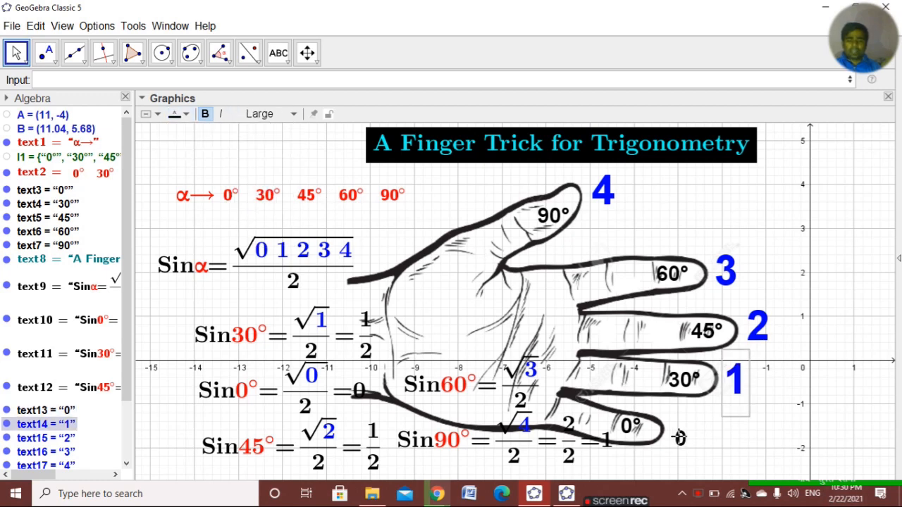
click(275, 115)
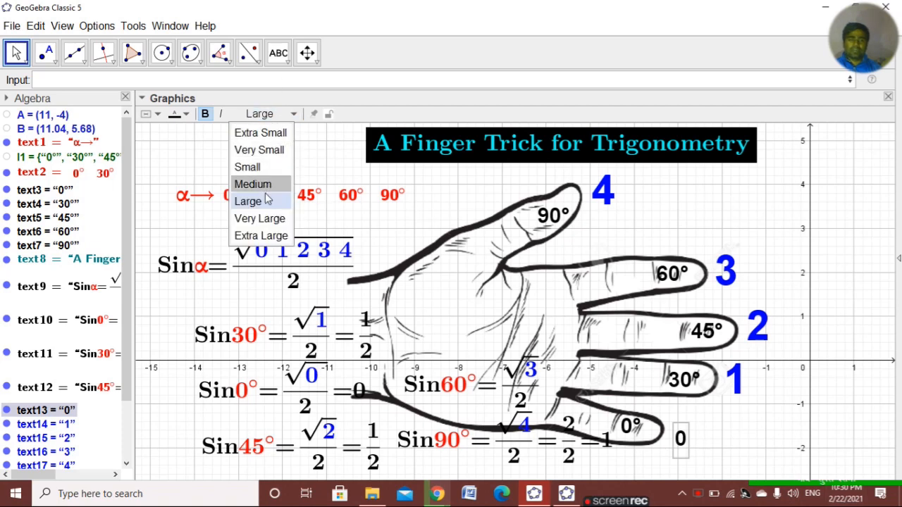
click(260, 219)
click(176, 114)
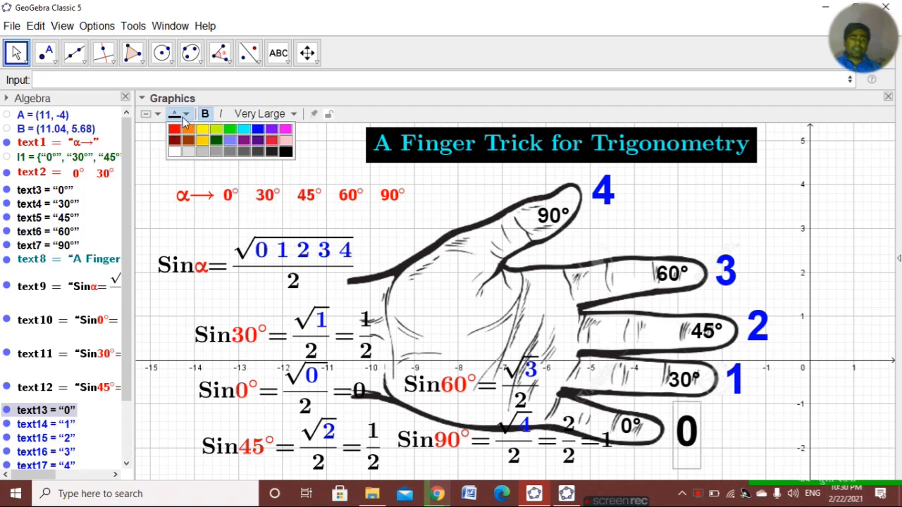
click(260, 130)
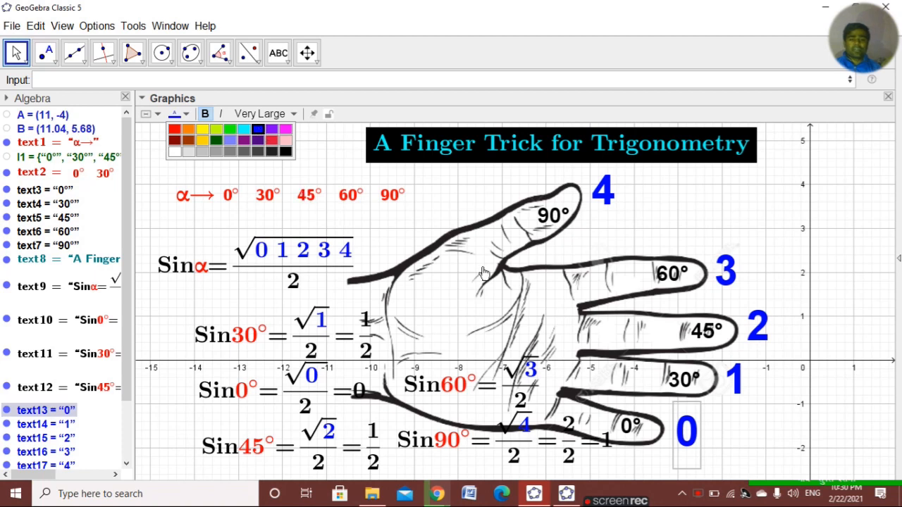
drag(685, 431, 678, 436)
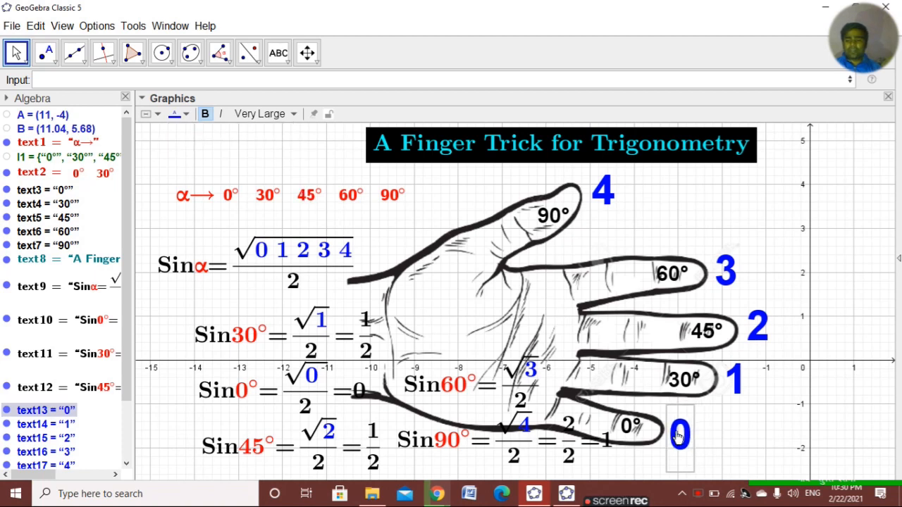
- Place a point in the middle of the palm and shift it slightly toward the fingers
click(613, 208)
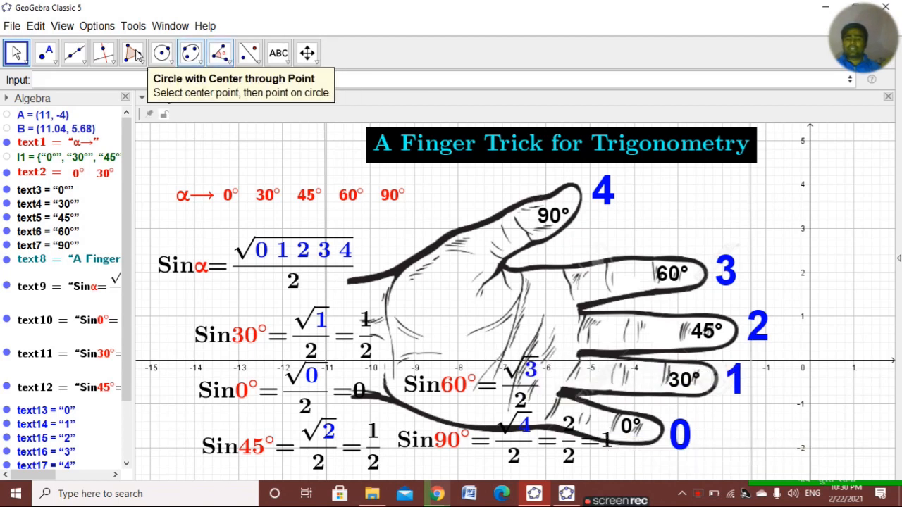
click(46, 53)
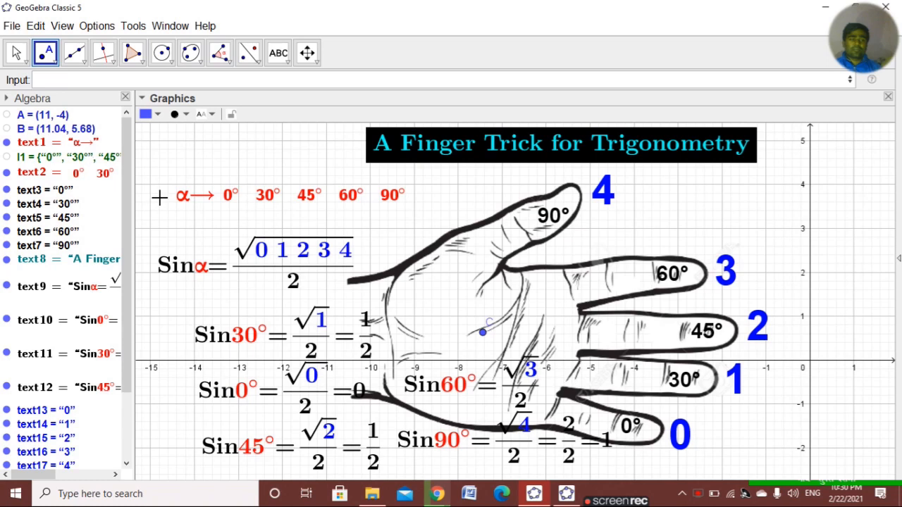
click(16, 53)
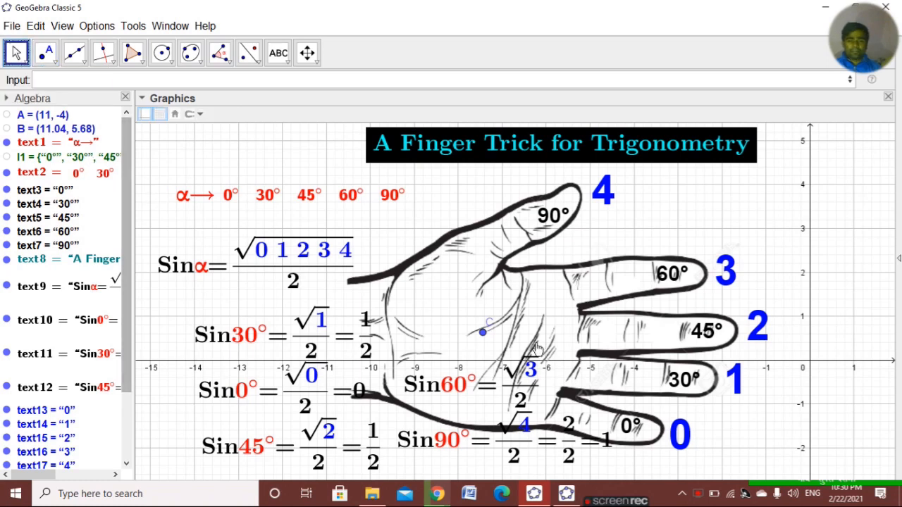
drag(484, 333, 501, 331)
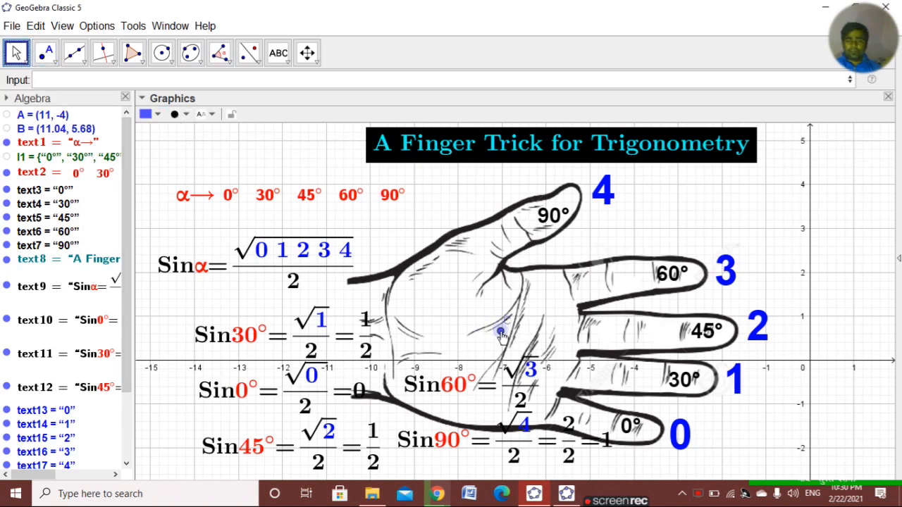
- Draw a vector from the tip of the 0° finger, beside the 0 label, to the palm point
click(74, 57)
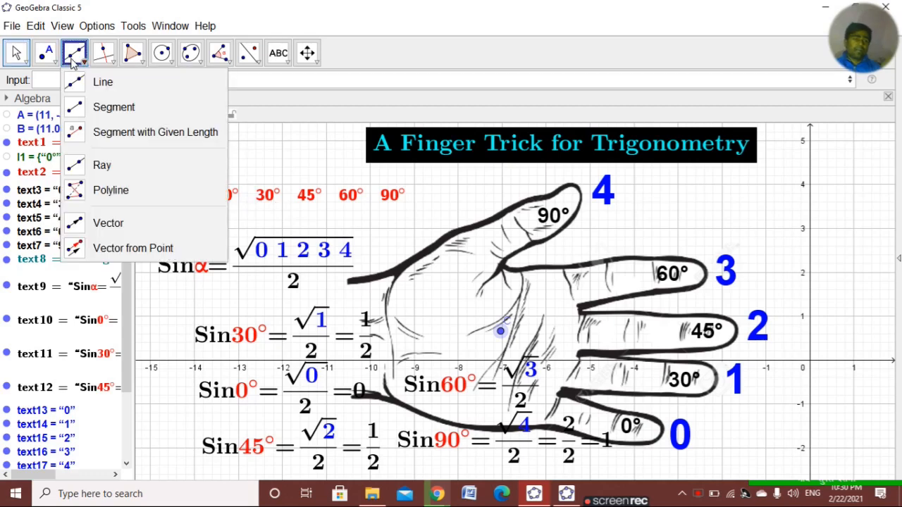
click(125, 223)
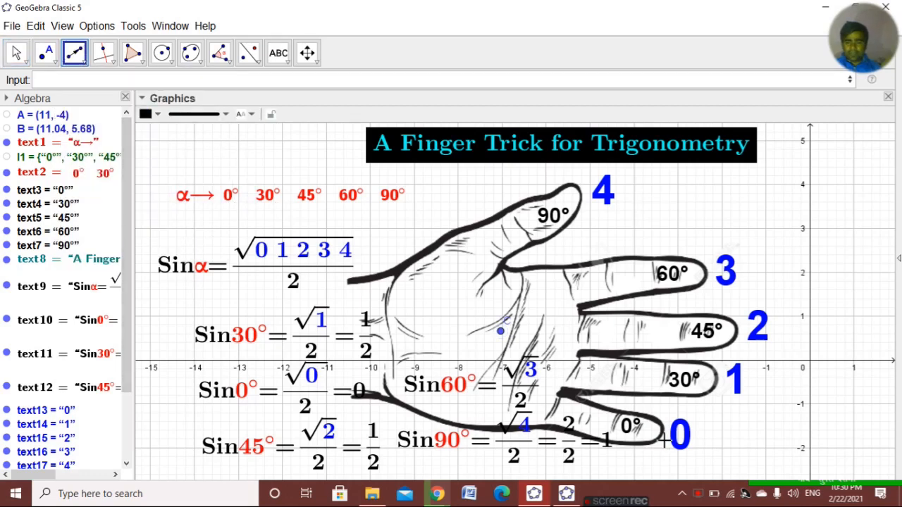
click(663, 440)
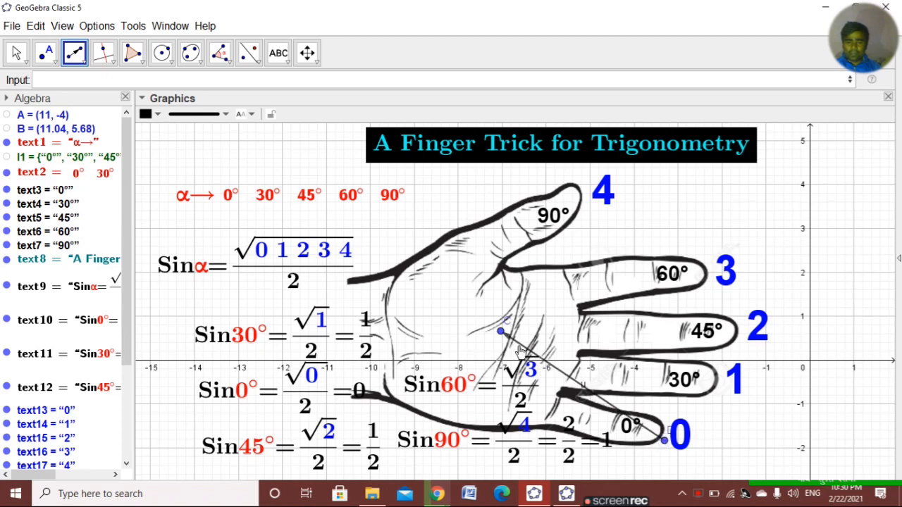
click(501, 332)
key(Escape)
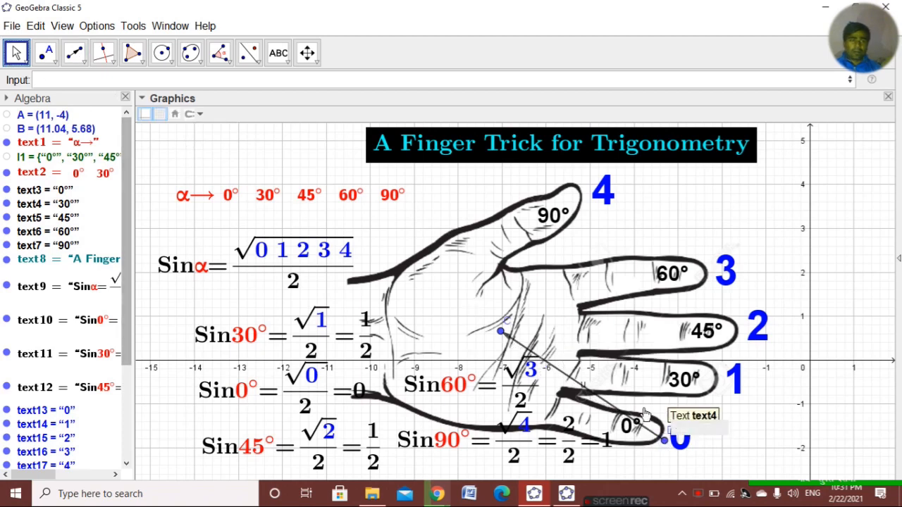
- Style the vector from the 0° fingertip as a dotted, much thicker blue line
click(597, 398)
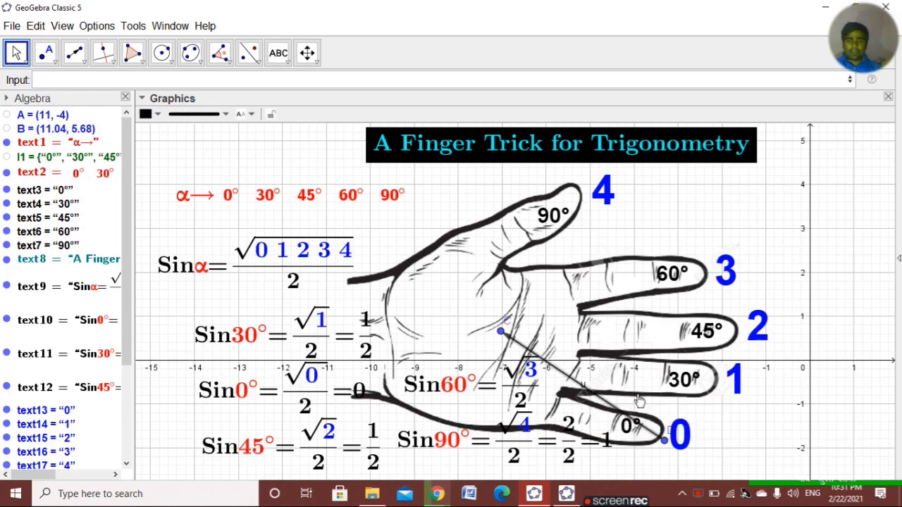
click(212, 114)
click(215, 171)
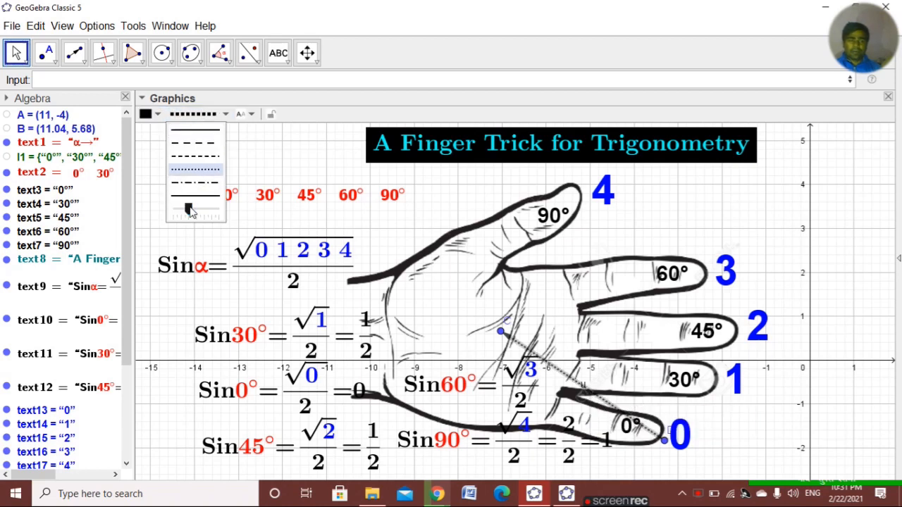
drag(188, 209, 219, 208)
click(148, 114)
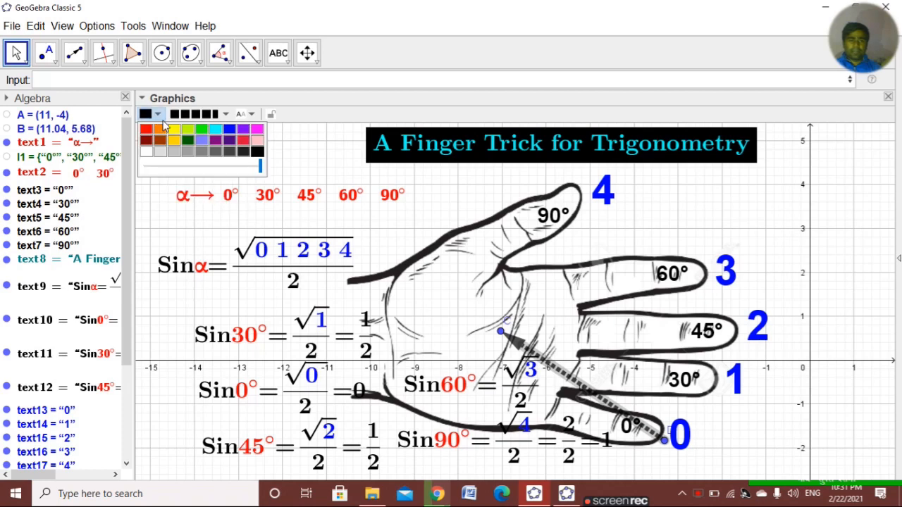
click(229, 133)
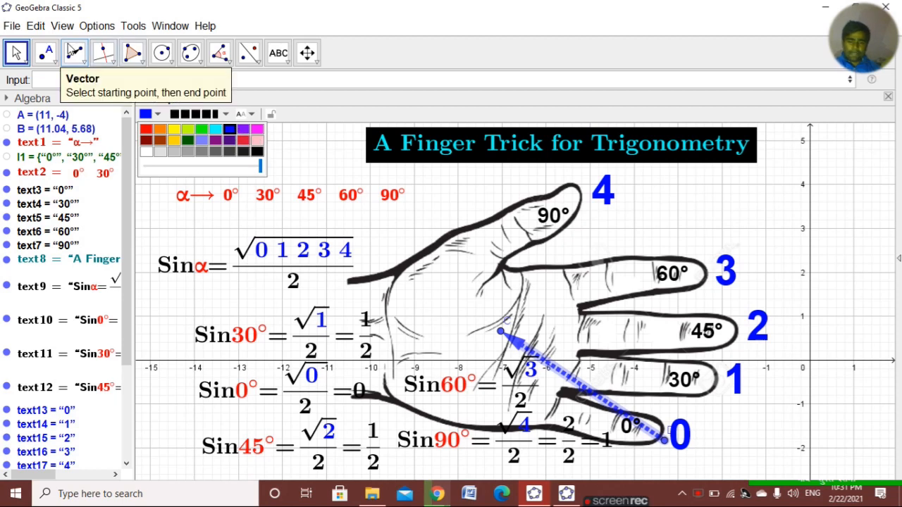
- Set the Vector tool's default style to a thick dotted blue line for the remaining finger vectors
click(74, 53)
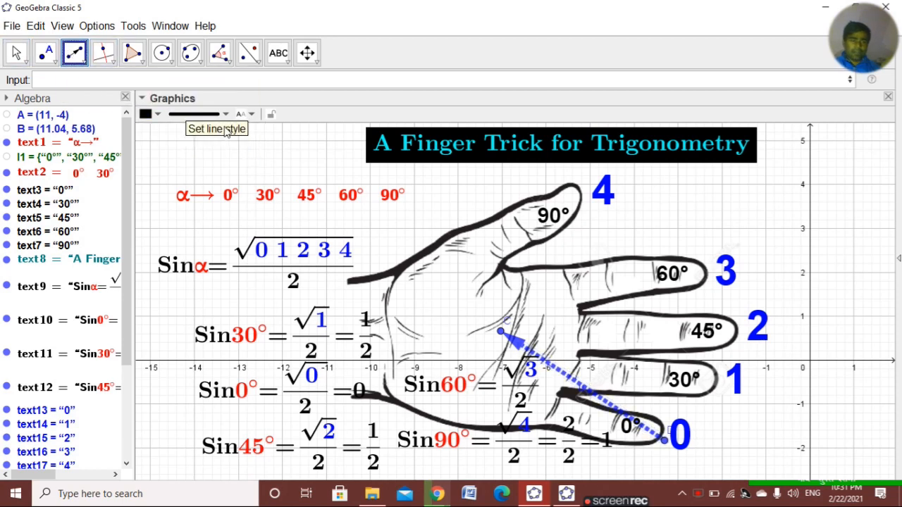
click(227, 115)
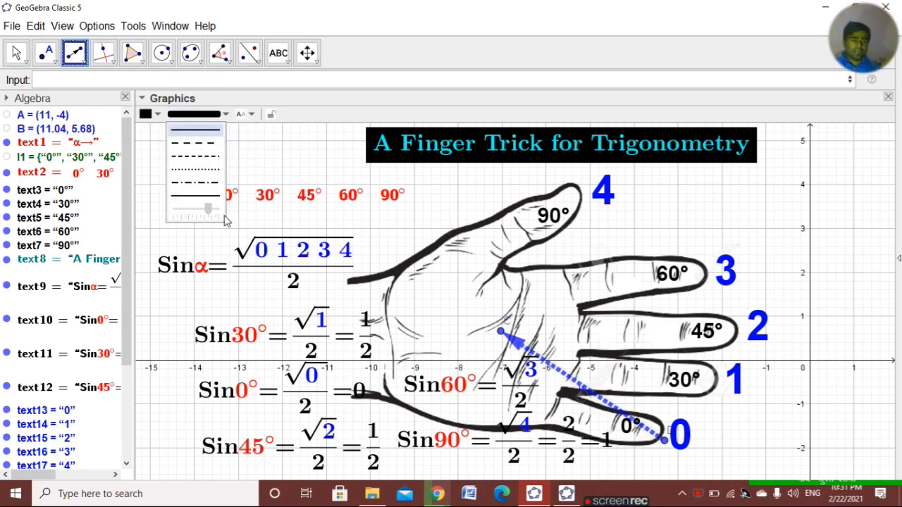
click(203, 170)
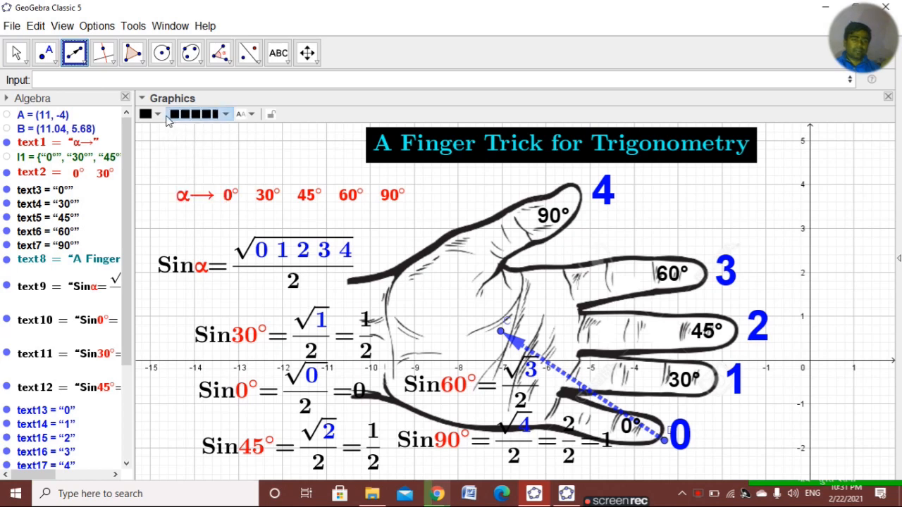
click(148, 114)
click(230, 131)
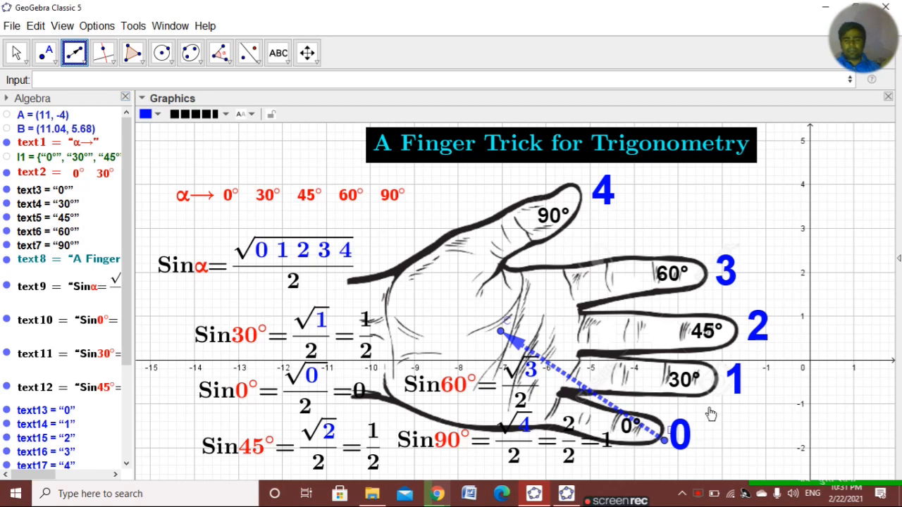
- Draw vectors from the tips of the 30°, 45°, 60° and 90° fingers to the palm point
click(726, 384)
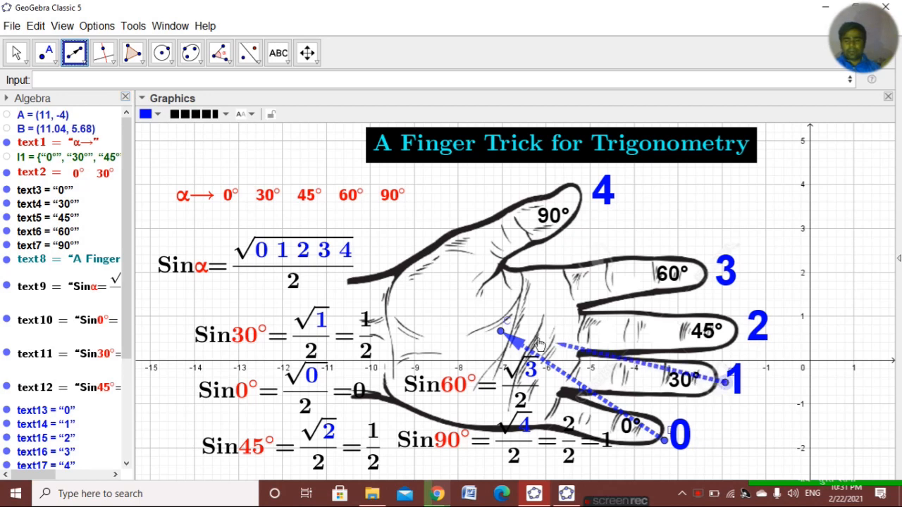
click(744, 330)
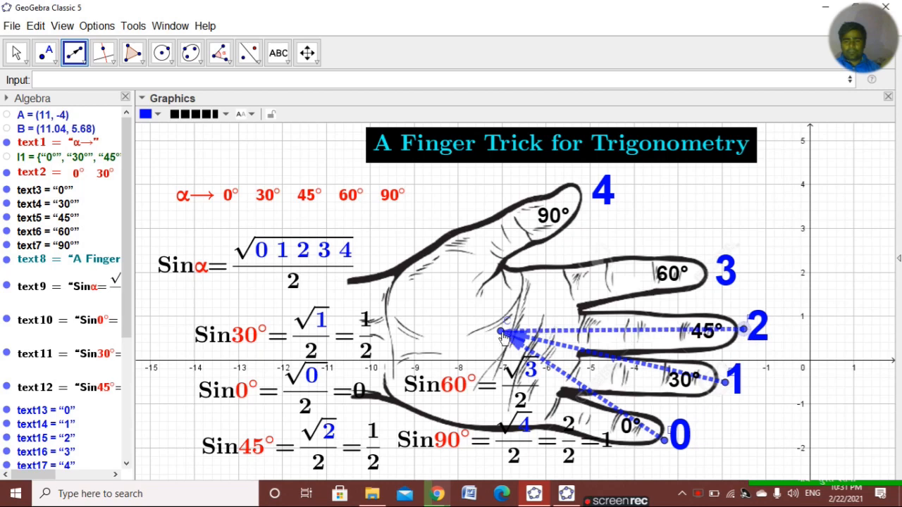
click(712, 271)
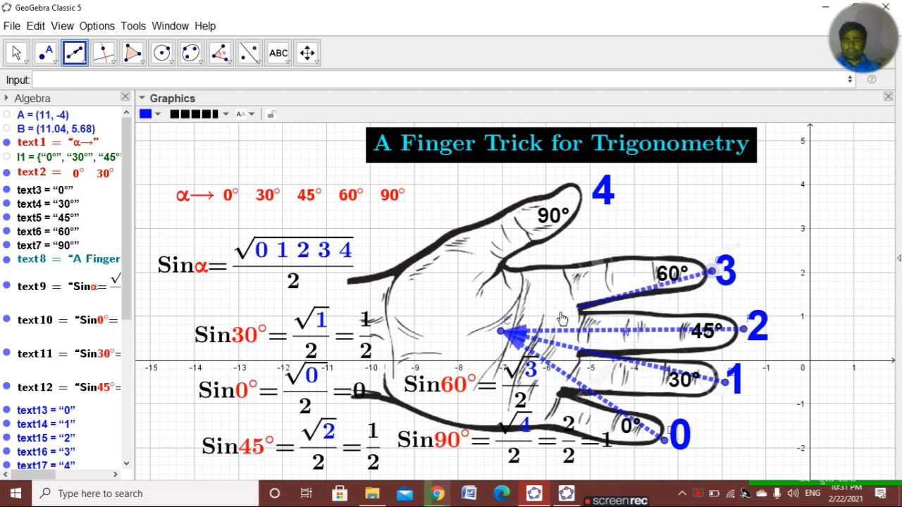
click(587, 195)
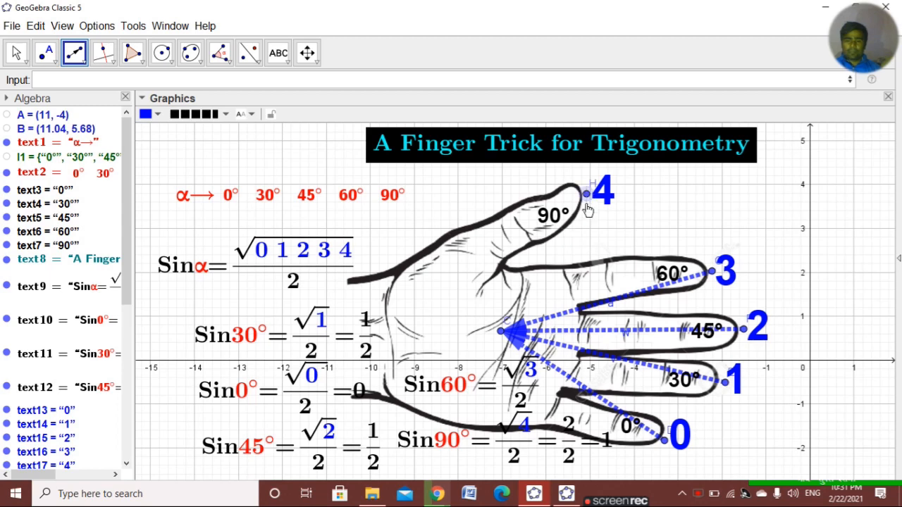
click(502, 331)
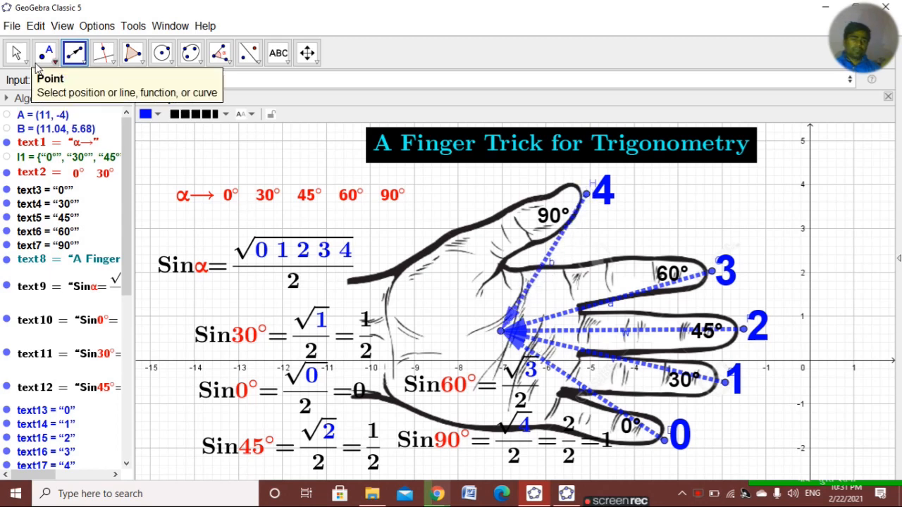
click(16, 53)
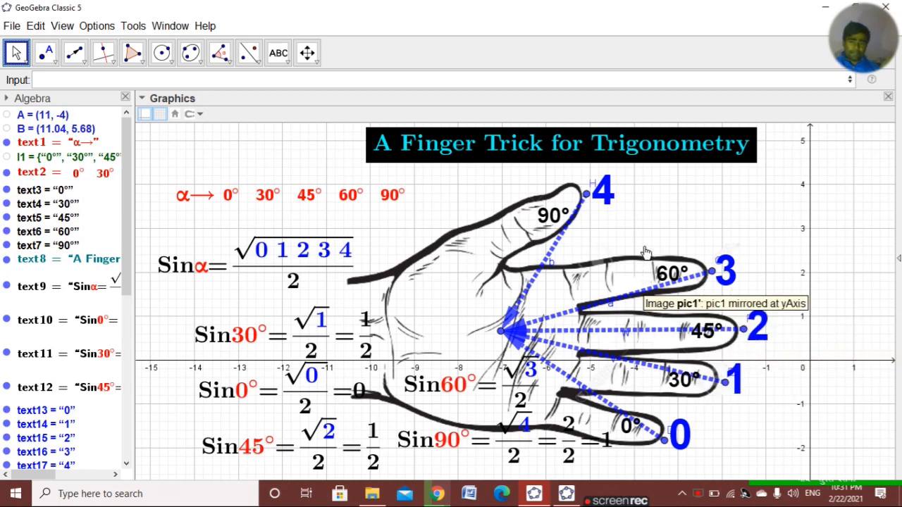
- Create a number slider n from 1 to 5 with increment 1, and place it beside the 4 label, above the 60° finger
click(287, 65)
click(297, 82)
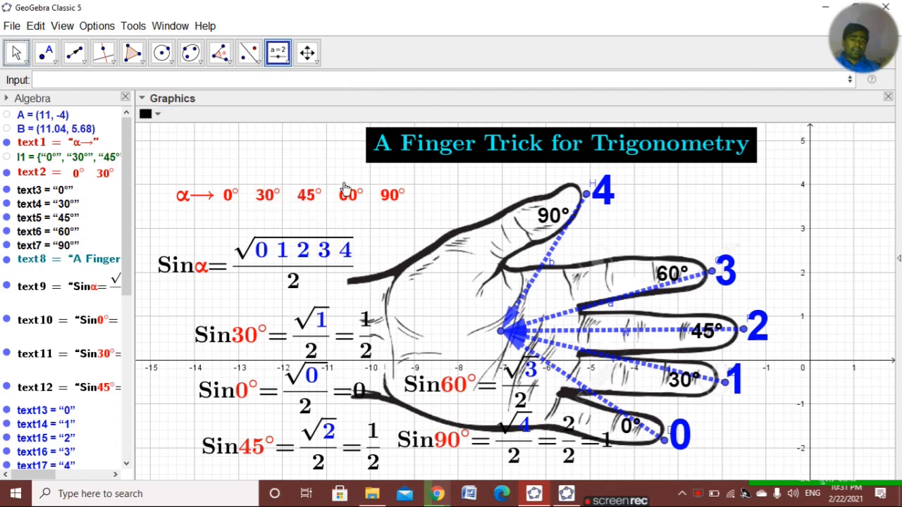
click(316, 165)
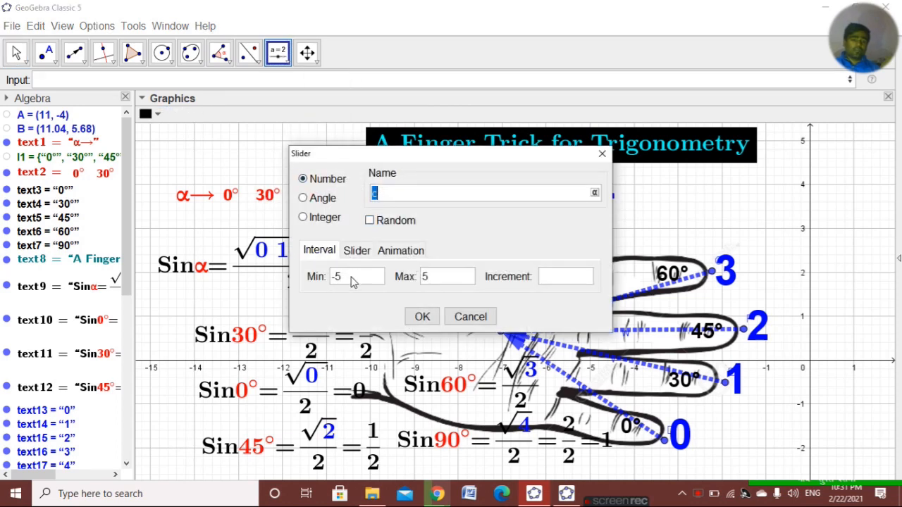
drag(352, 282, 335, 277)
text(1)
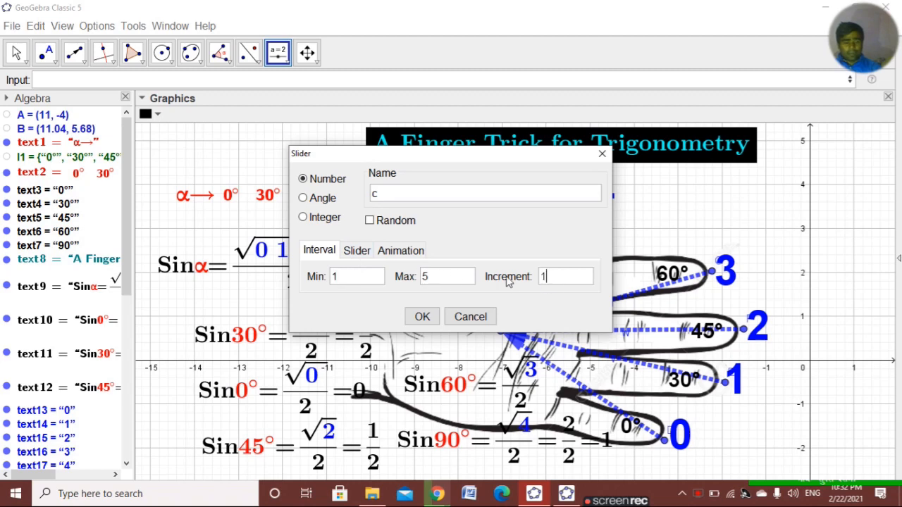
double_click(406, 197)
text(n)
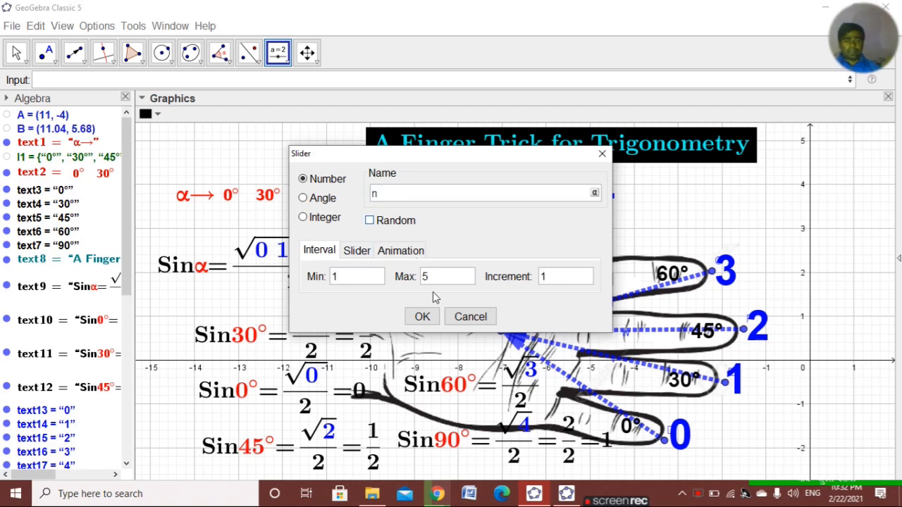
click(421, 316)
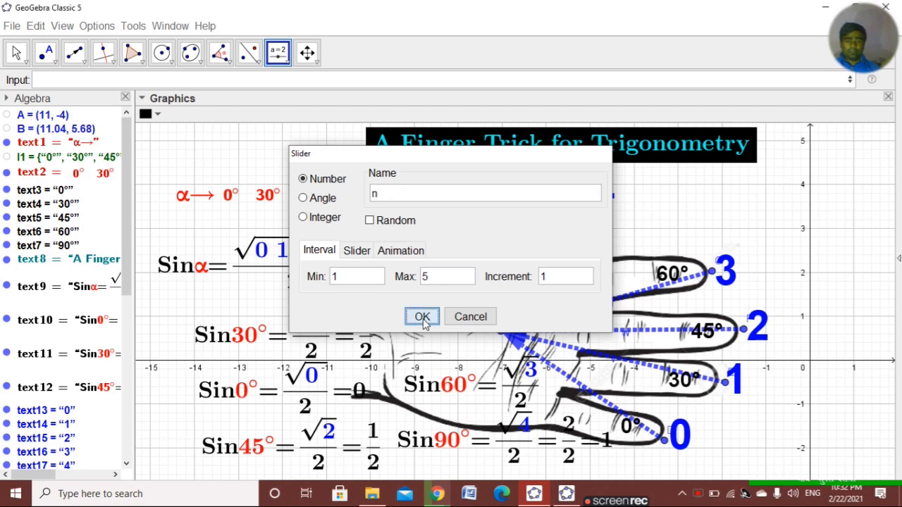
drag(328, 168, 722, 202)
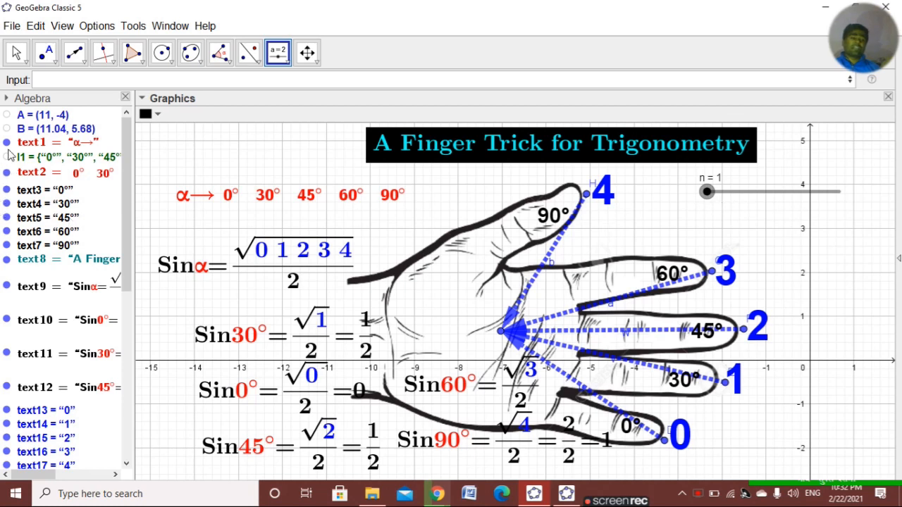
- Create a dynamic angle text with the command Element(l1, n)
click(74, 81)
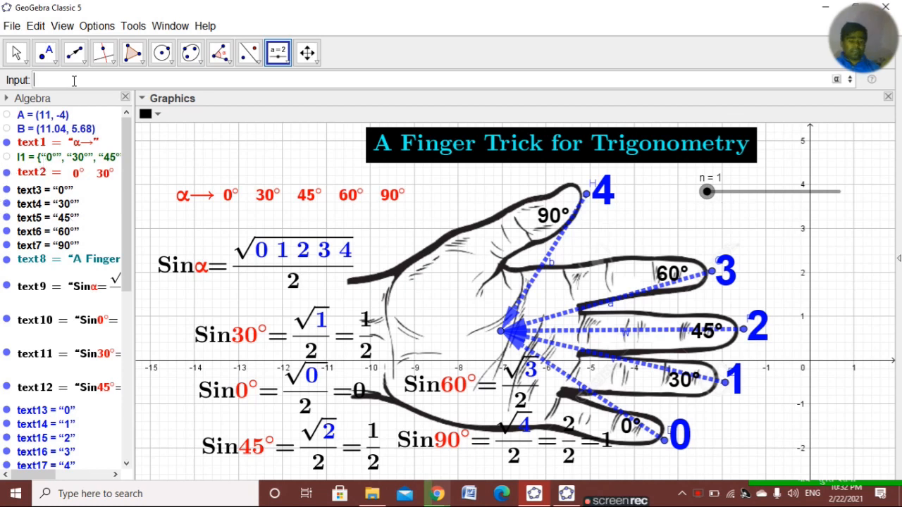
text(elem)
key(Return)
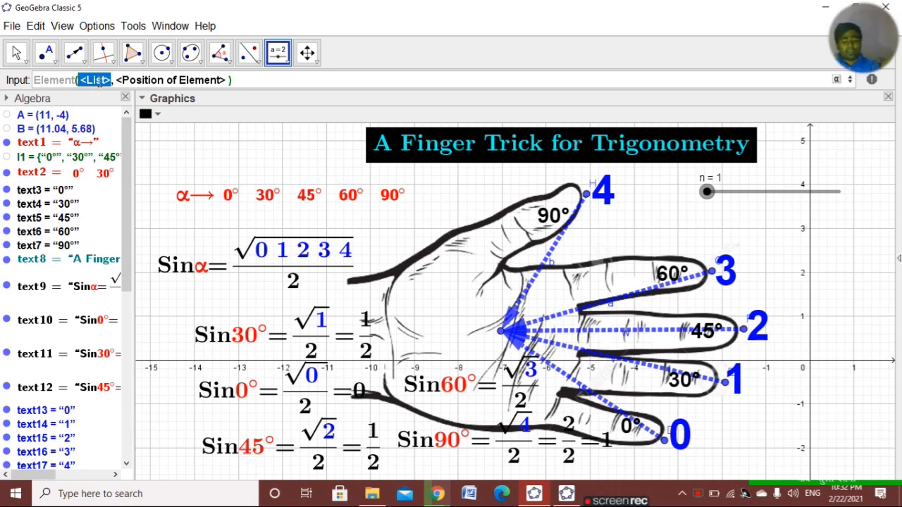
text(l1)
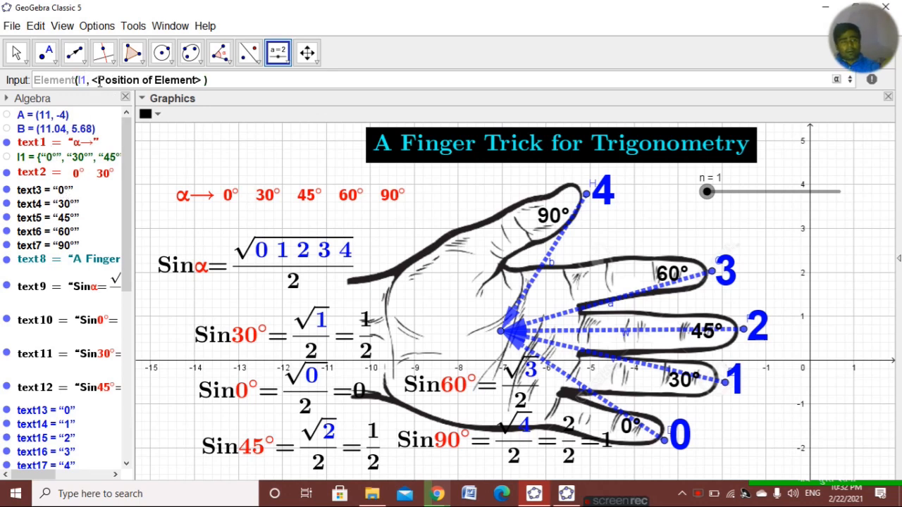
click(100, 81)
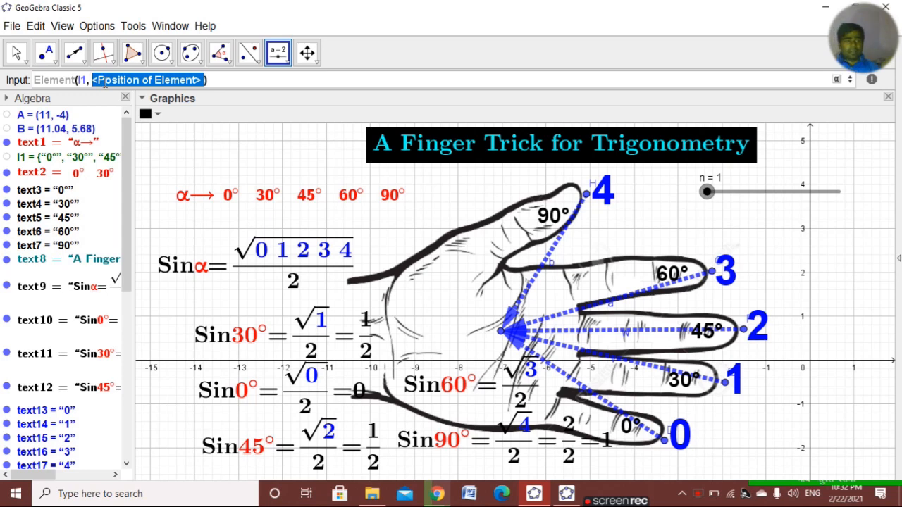
text(n)
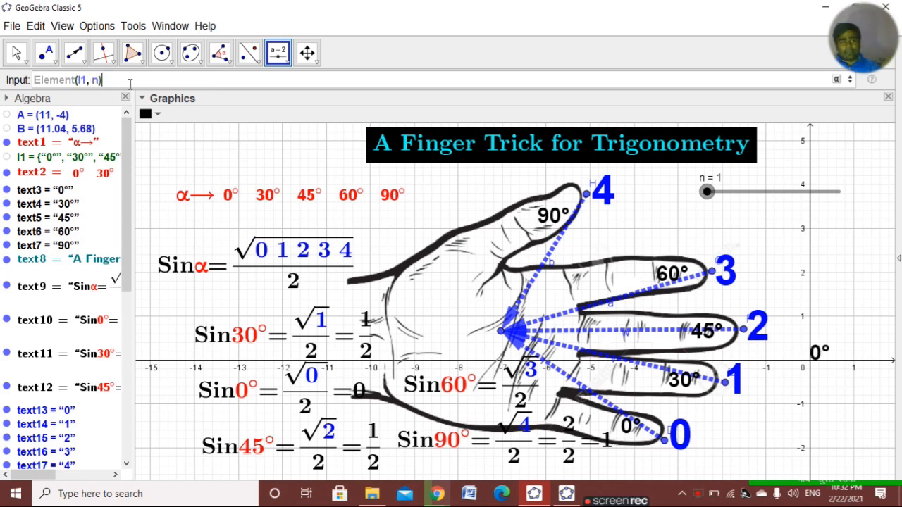
key(Return)
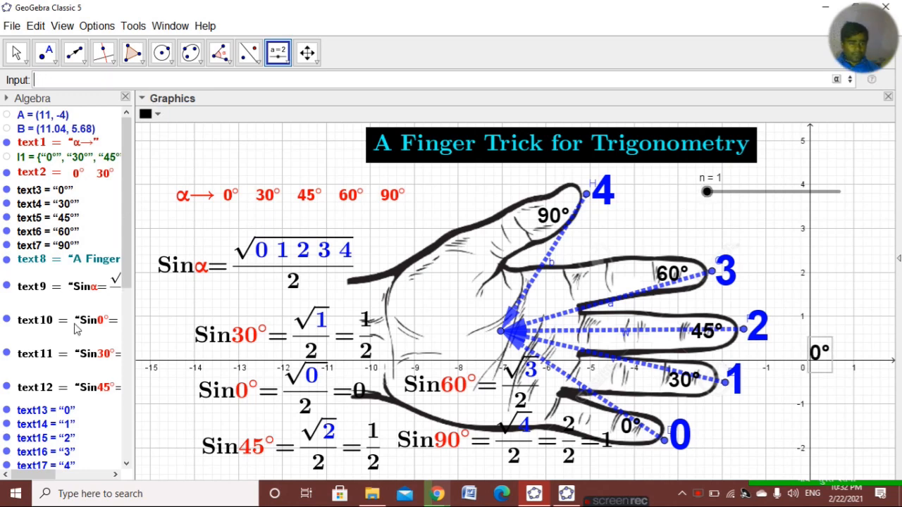
- Move the new dynamic angle text just below the n slider and colour it red
scroll(78, 353, down, 10)
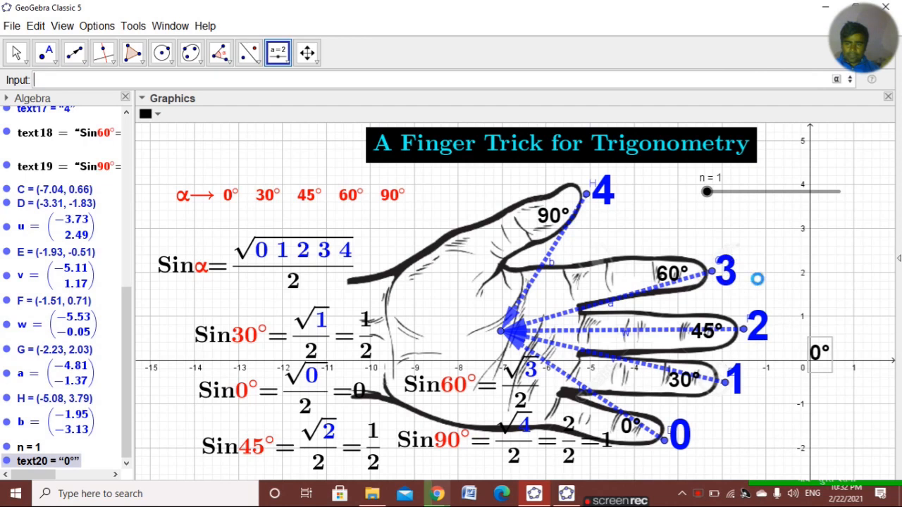
click(816, 355)
key(Escape)
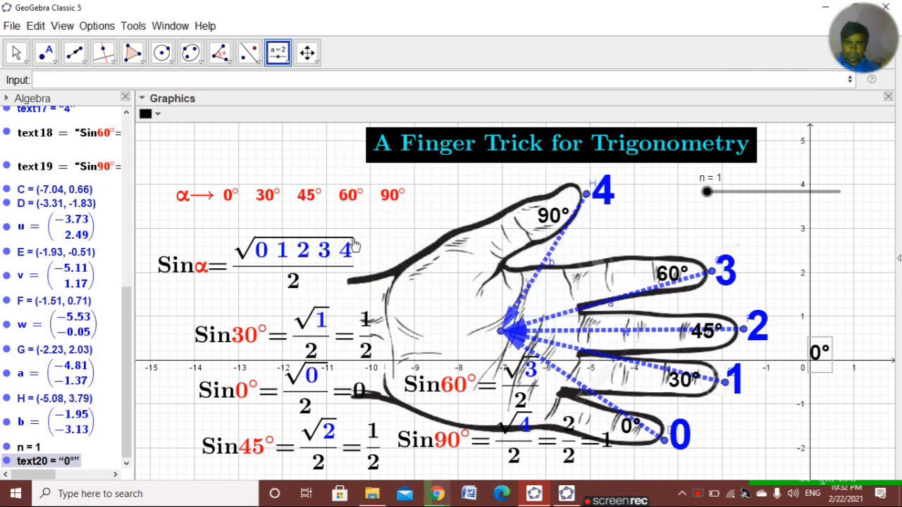
click(16, 53)
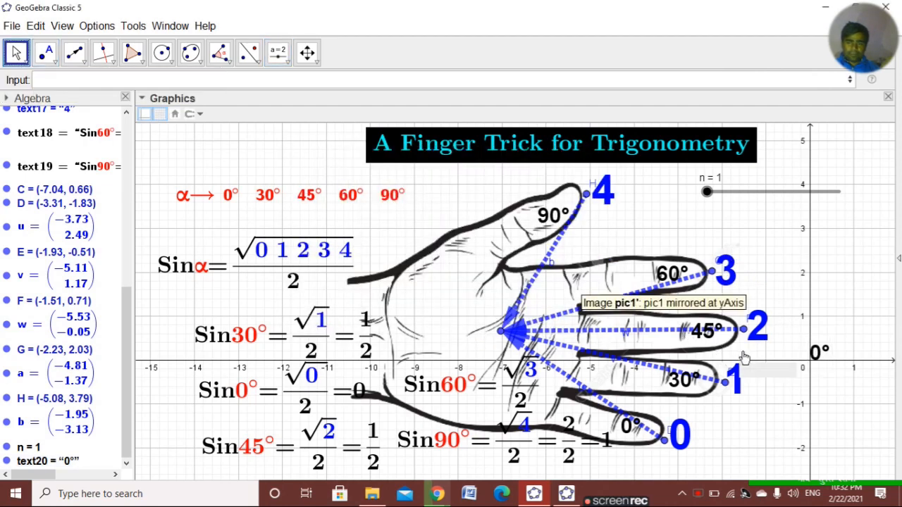
drag(819, 353, 752, 213)
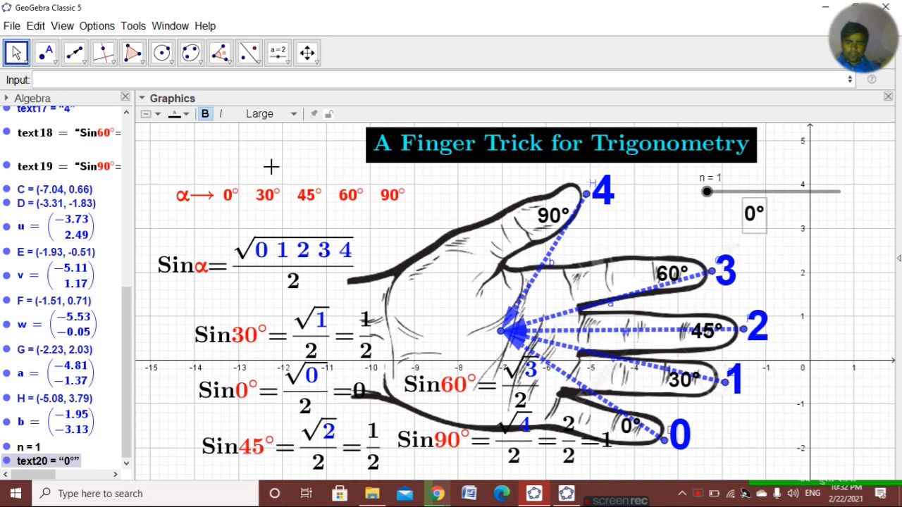
click(176, 113)
click(175, 129)
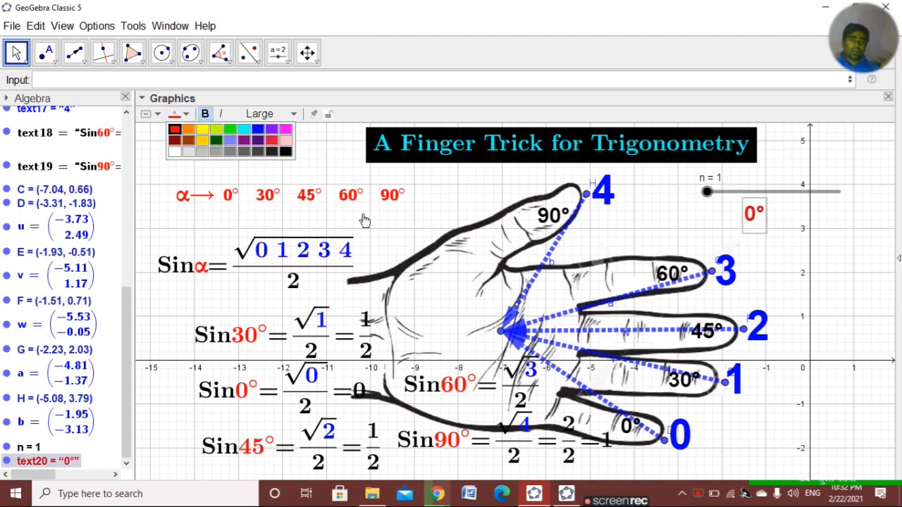
click(651, 219)
mouse_move(708, 192)
mouse_down()
mouse_move(837, 200)
mouse_move(711, 209)
mouse_up()
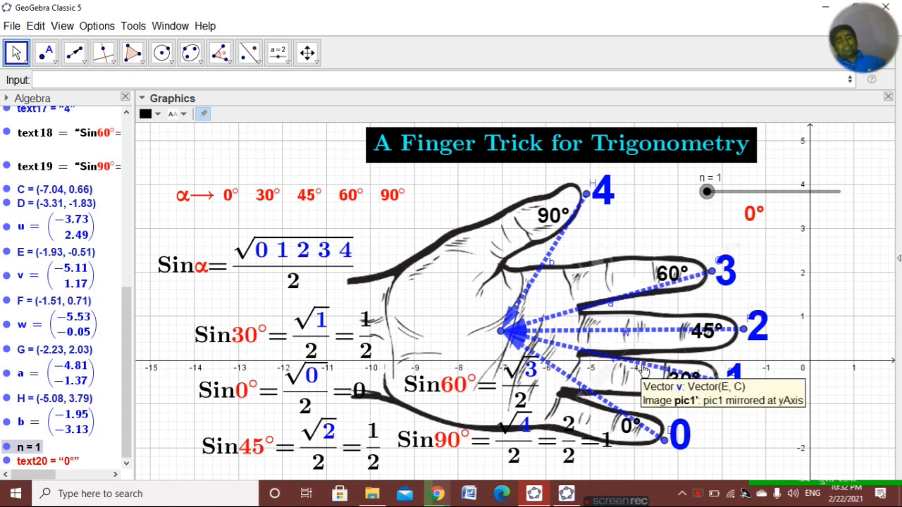
- Add a check box without caption or linked objects above the row of red angle values
click(287, 62)
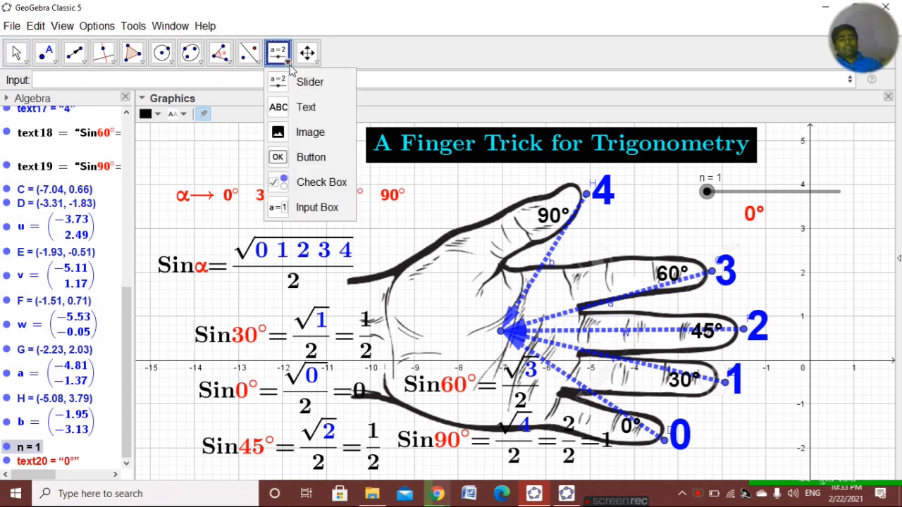
click(302, 177)
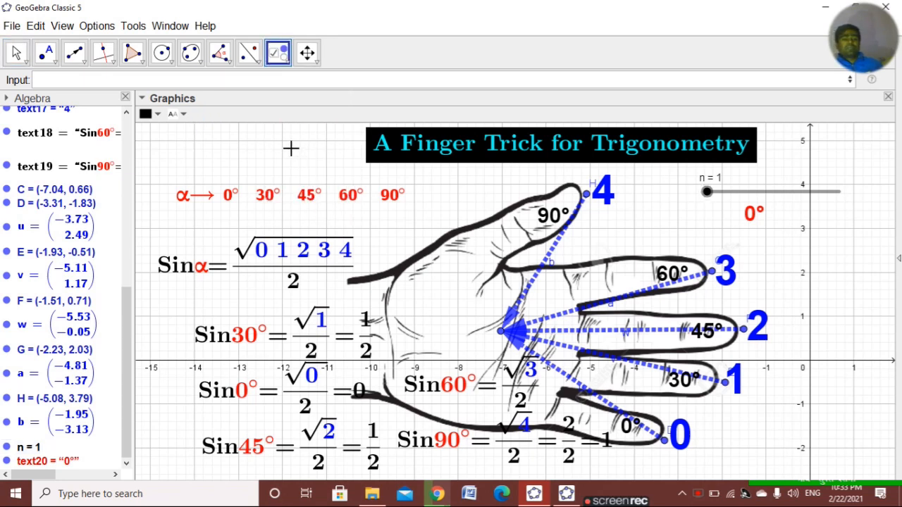
click(291, 148)
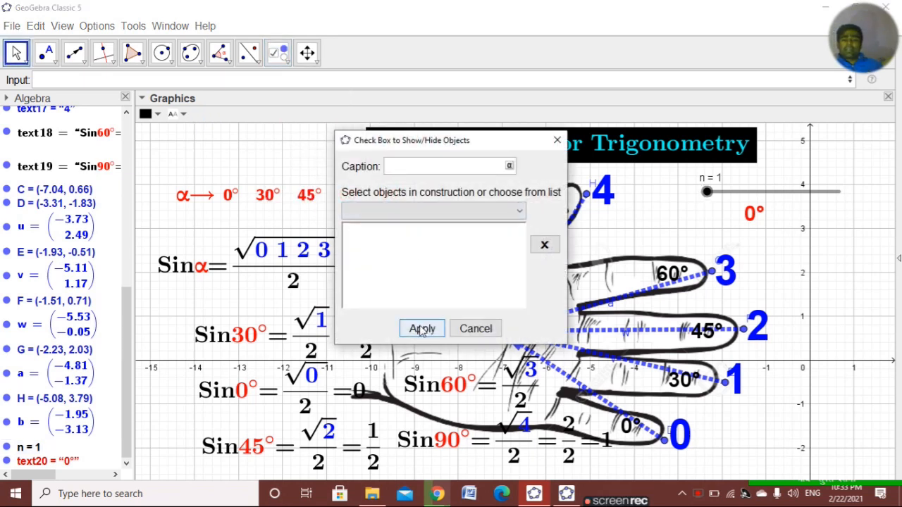
click(421, 329)
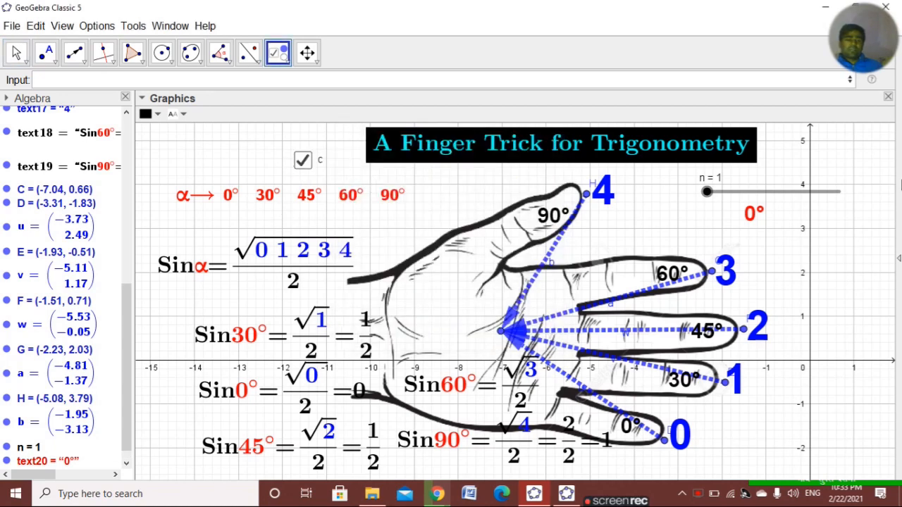
click(16, 52)
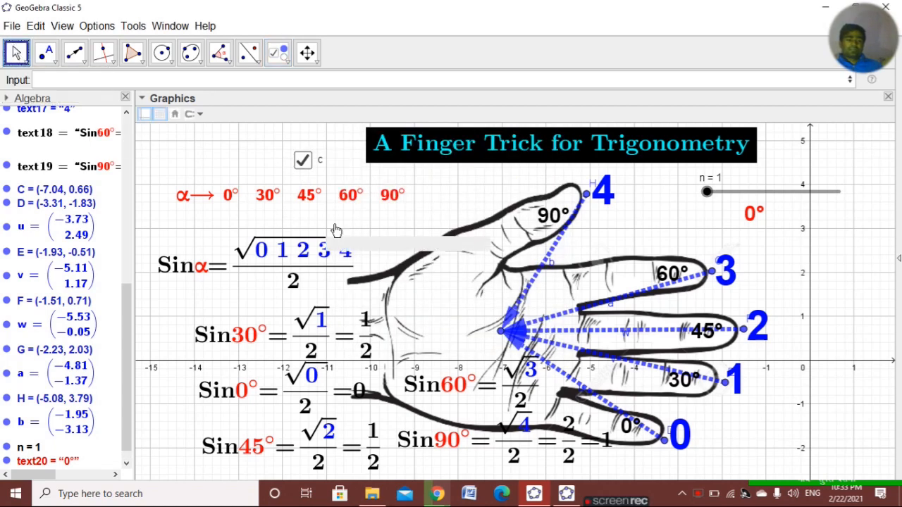
click(456, 224)
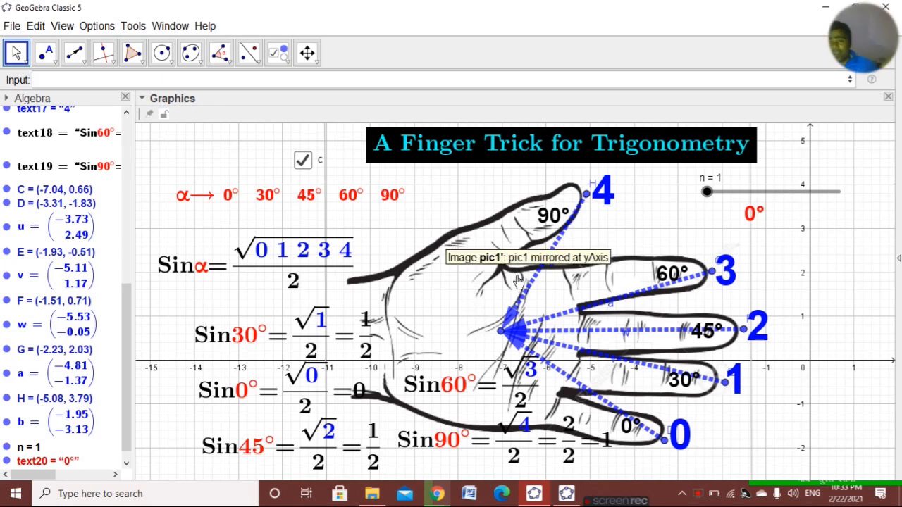
click(543, 225)
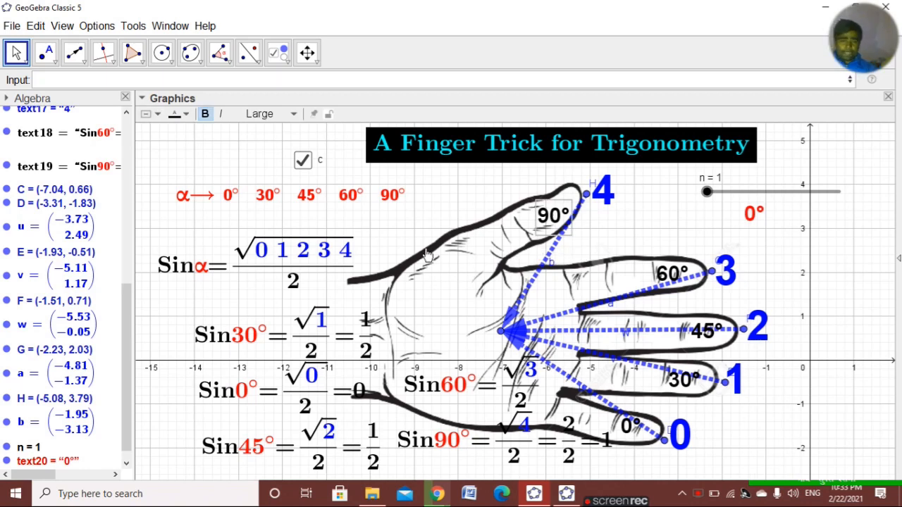
- Move the Sin0° formula onto the palm and shift the Sin30° formula down and left, just above the Sin45° formula
click(575, 390)
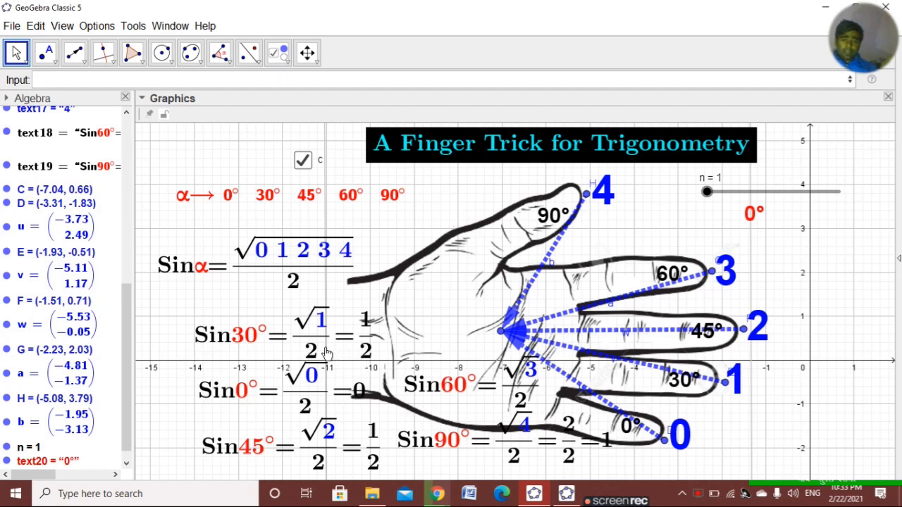
drag(289, 388, 439, 295)
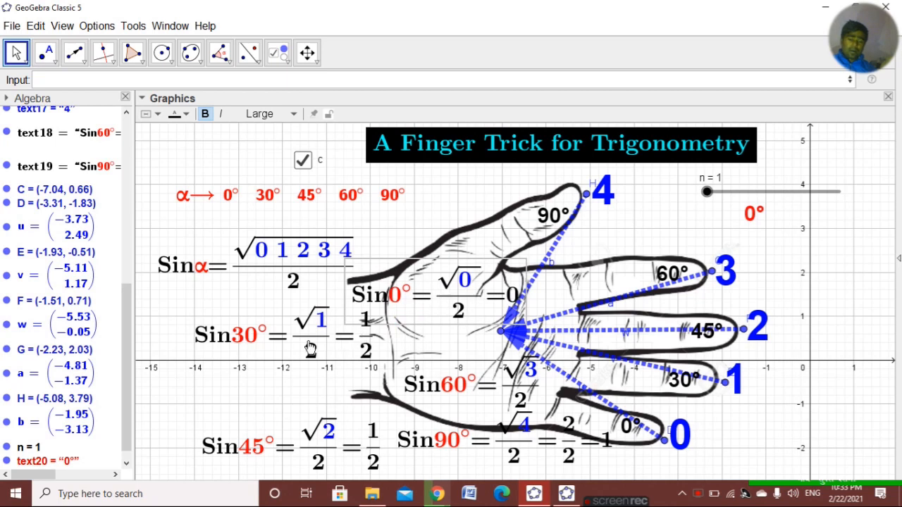
drag(292, 348, 228, 393)
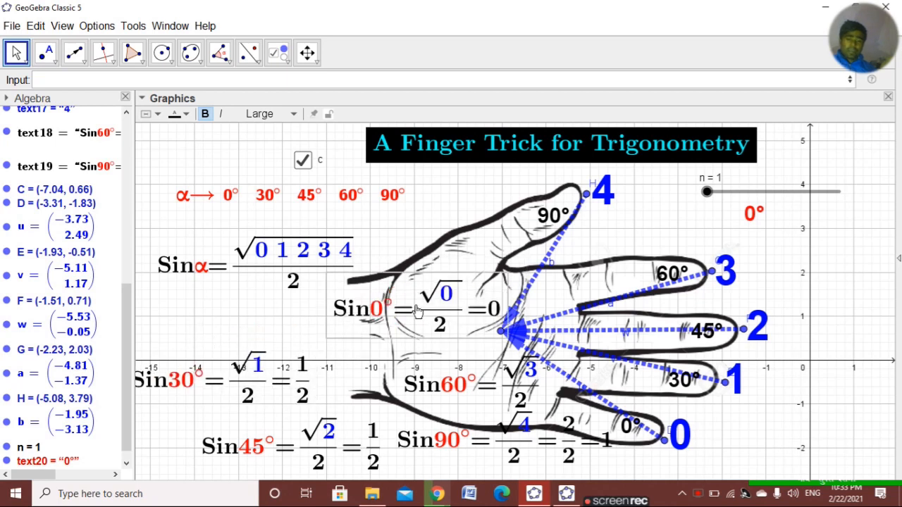
drag(457, 293, 398, 317)
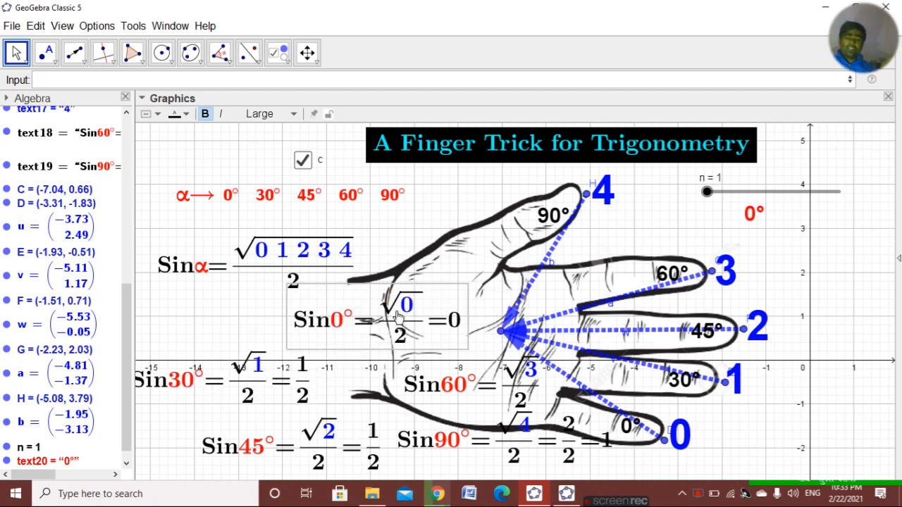
click(303, 162)
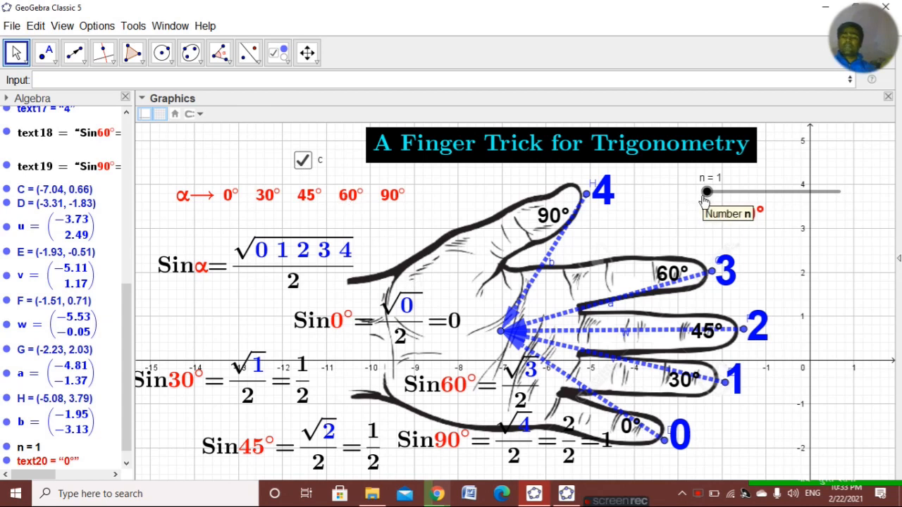
- Set the Sin0° formula's condition to show object to n==1∧c==true and copy that condition
click(407, 318)
right_click(404, 315)
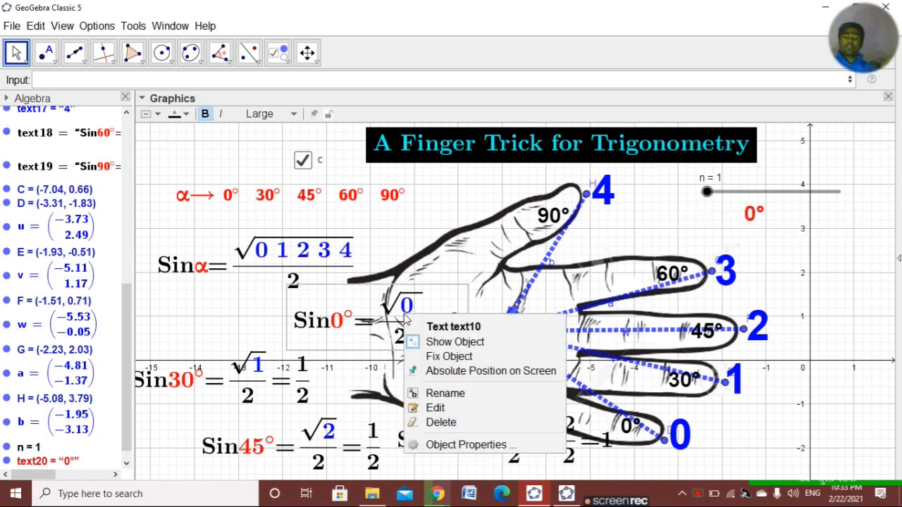
click(455, 443)
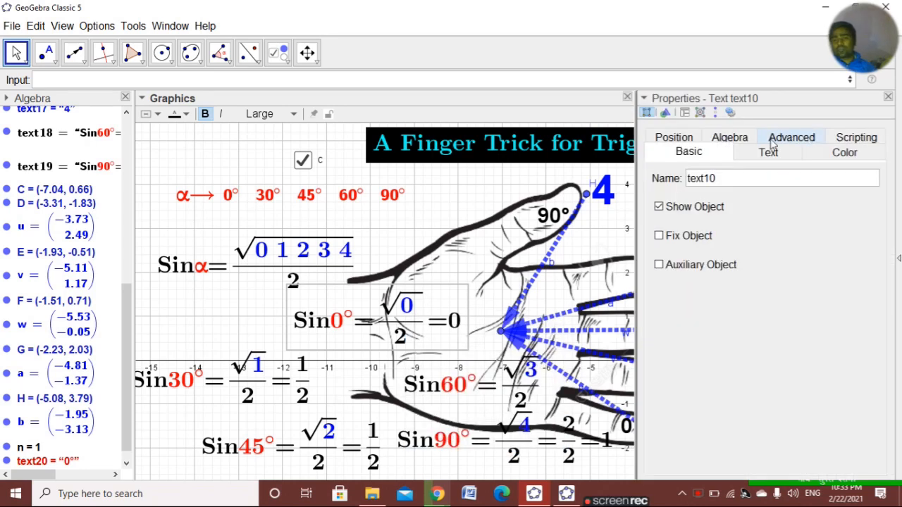
click(780, 141)
click(722, 189)
text(n==1)
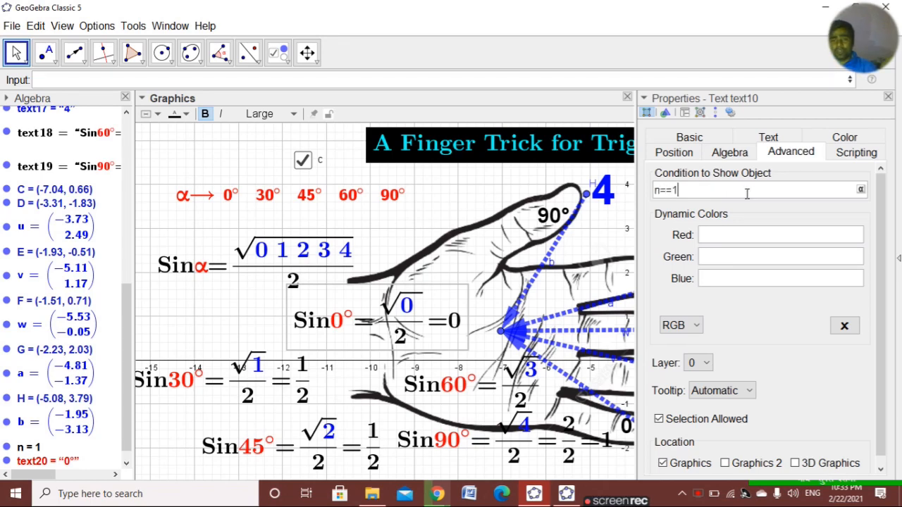
click(861, 189)
text(=1)
click(771, 159)
text(c==)
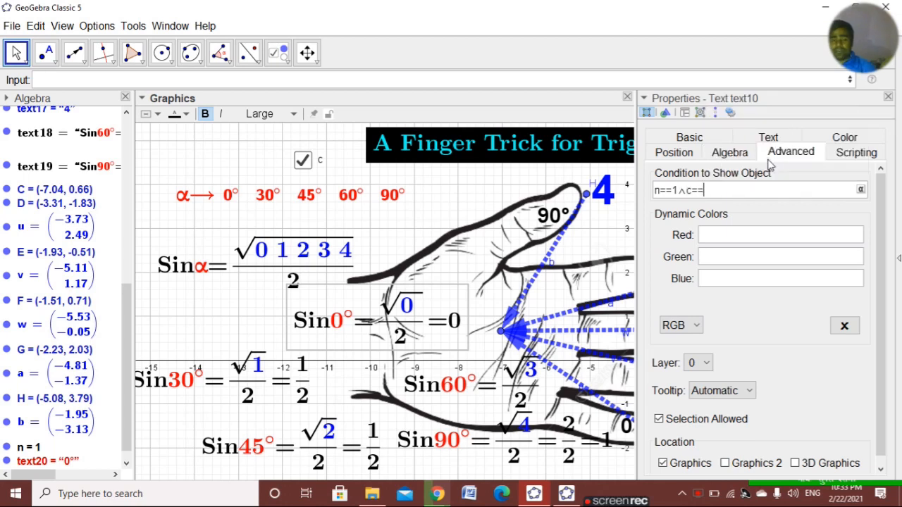
text(true)
key(Return)
key(ctrl+c)
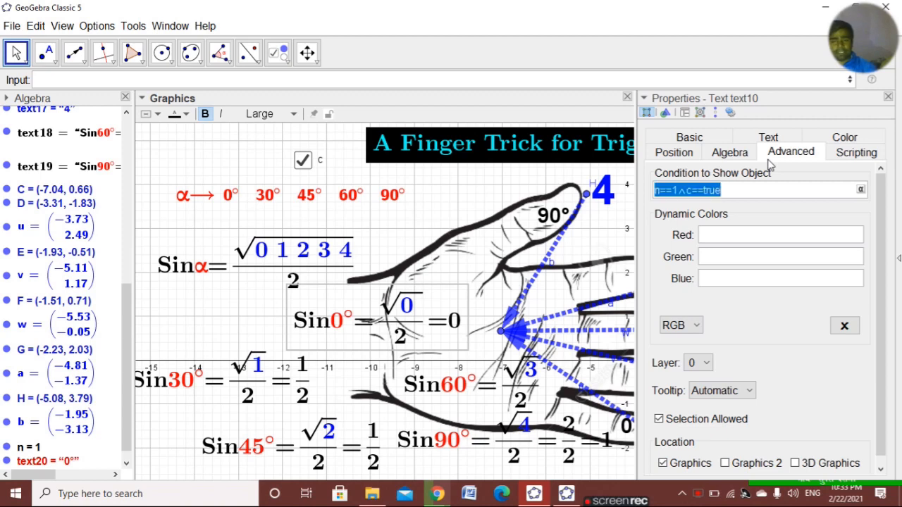
click(888, 98)
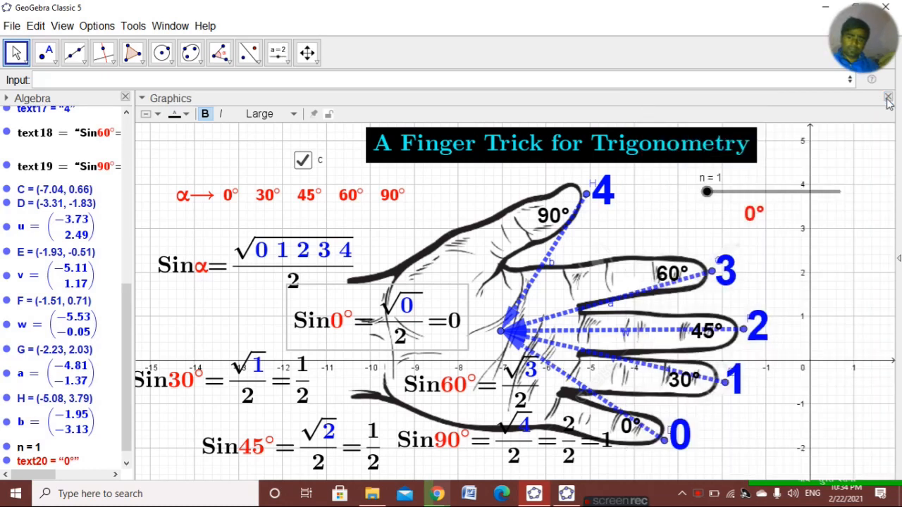
- Nudge the Sin0° formula slightly and give the 0° finger's dotted vector the show condition n==1∧c==true
drag(458, 319, 467, 330)
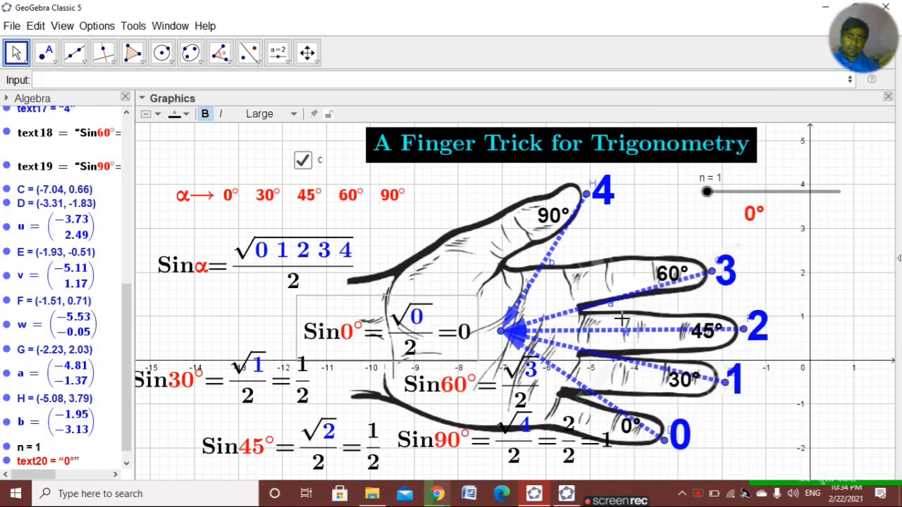
mouse_move(707, 193)
mouse_down()
mouse_move(727, 200)
mouse_move(717, 200)
mouse_up()
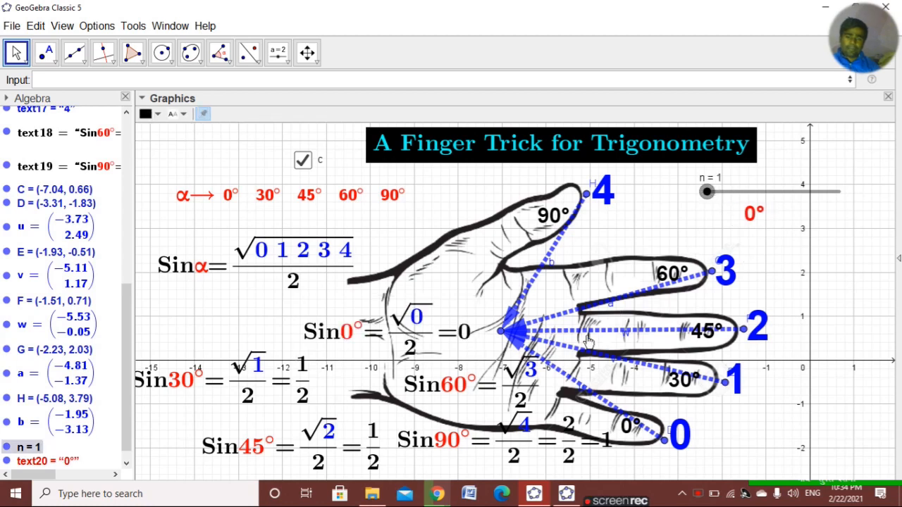
click(579, 385)
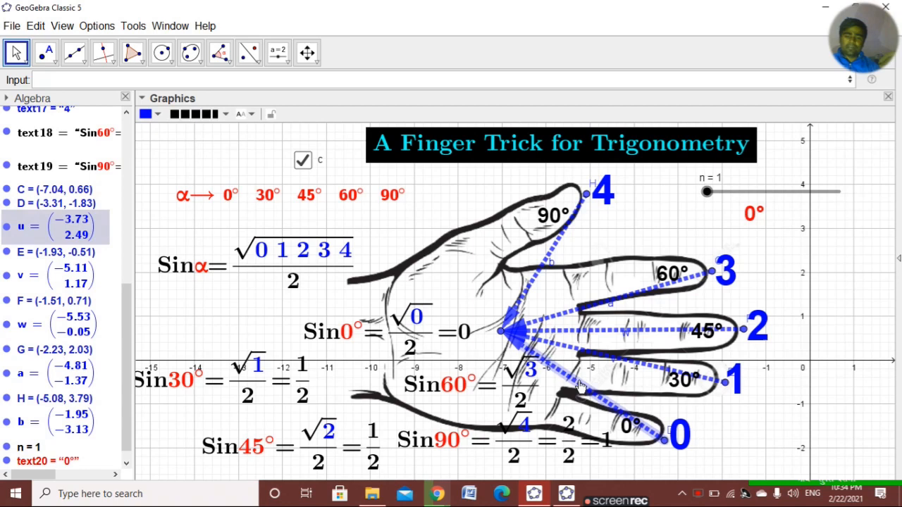
right_click(580, 385)
click(619, 496)
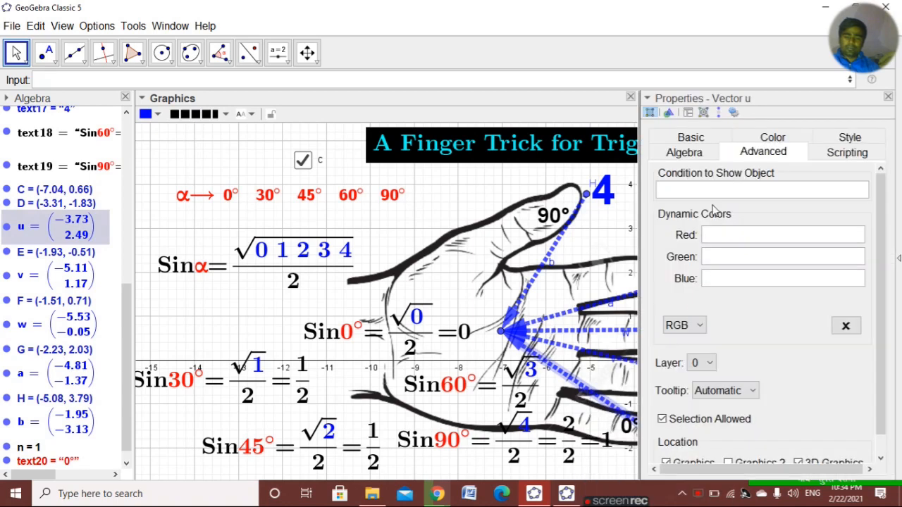
click(709, 191)
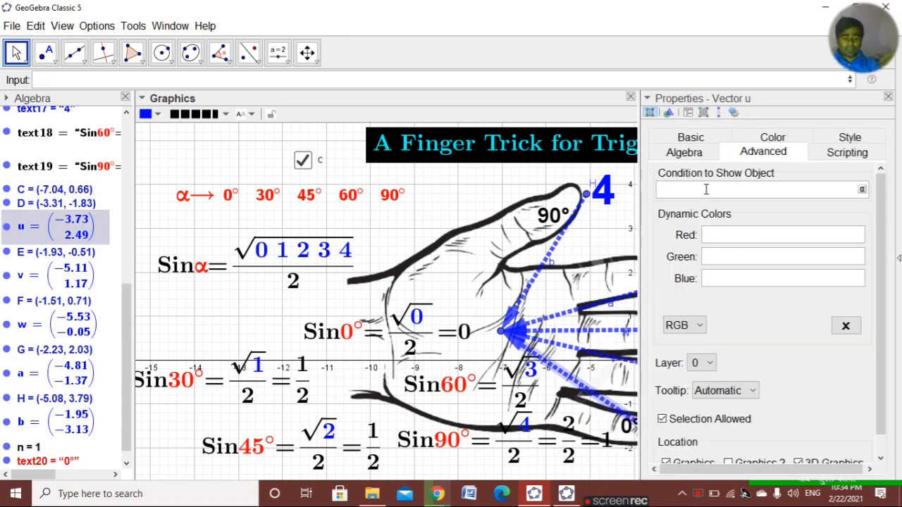
key(ctrl+v)
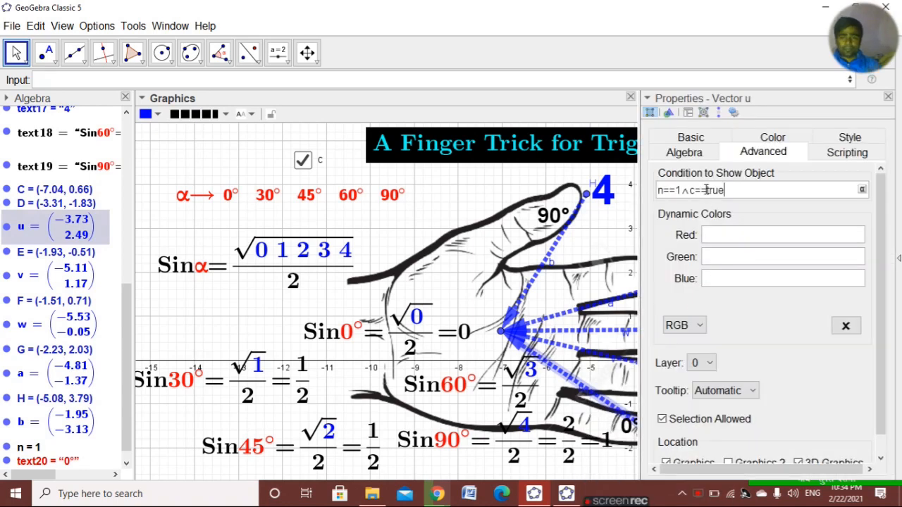
click(889, 98)
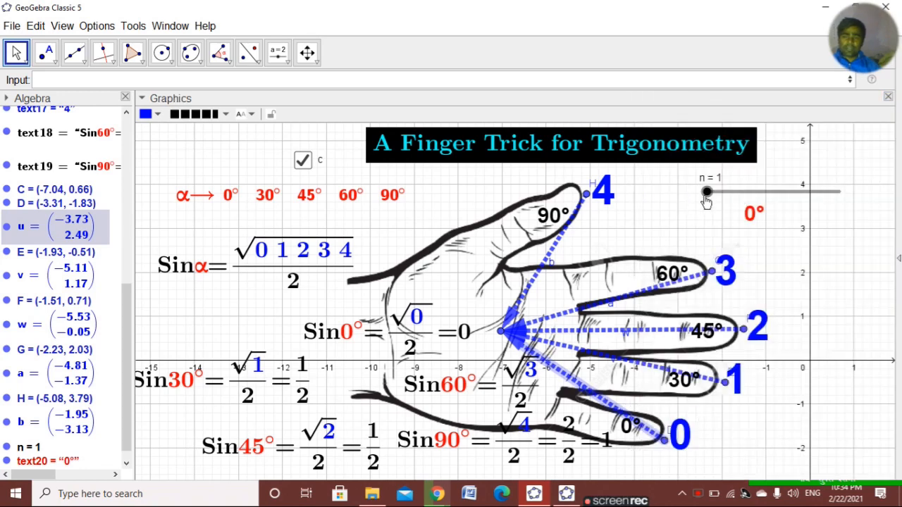
- Test slider n at 2, return it to 1, and shift the Sin0° formula slightly right on the palm
mouse_move(711, 193)
mouse_down()
mouse_move(741, 195)
mouse_move(712, 195)
mouse_up()
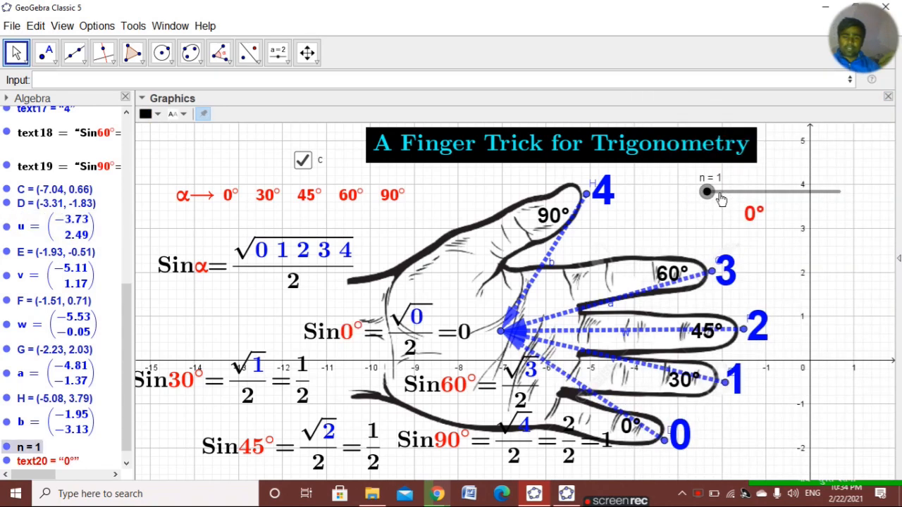
click(727, 193)
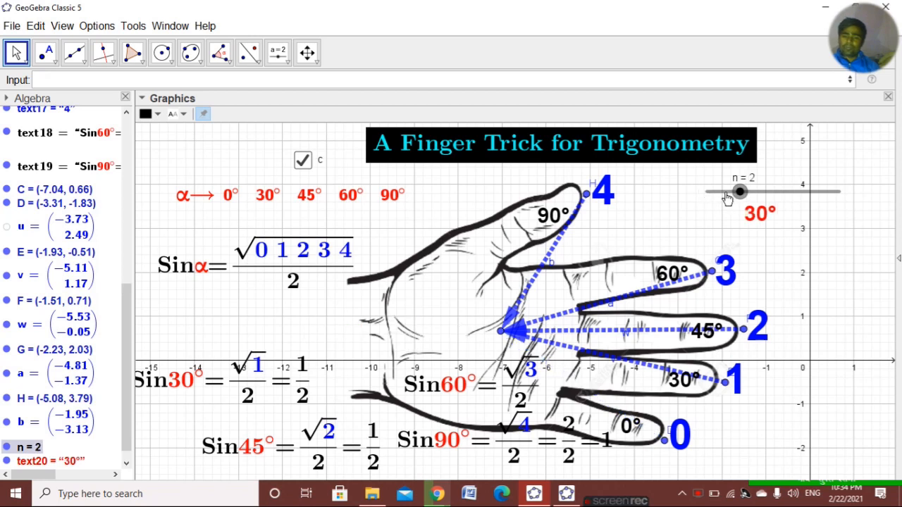
click(728, 195)
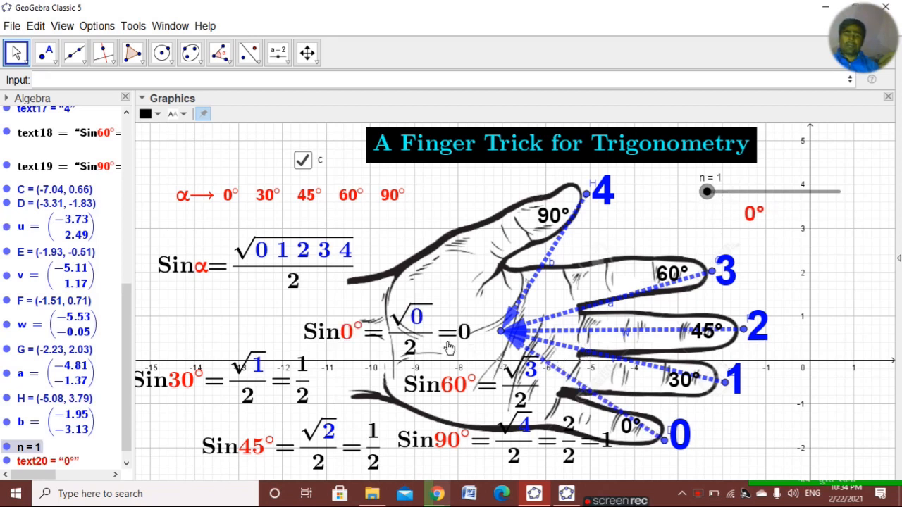
drag(440, 344, 464, 347)
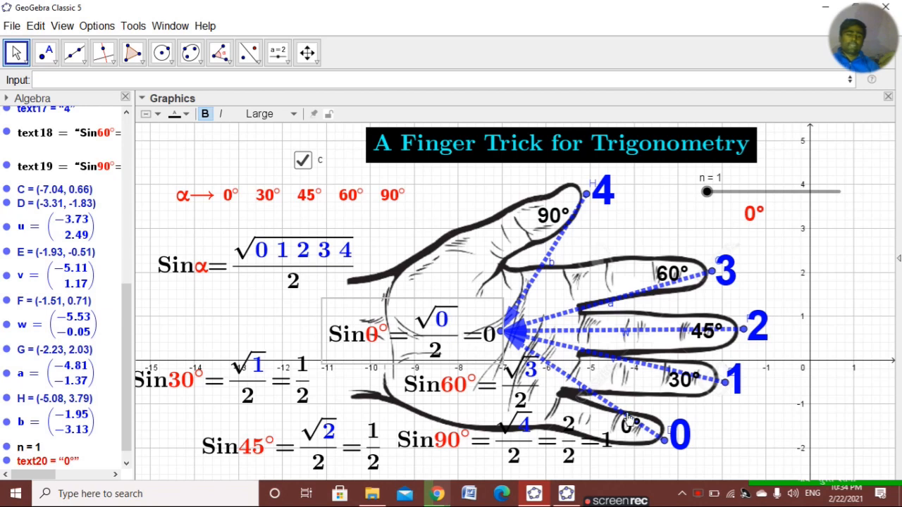
- Set the 30° finger's dotted vector to show only when n==2∧c==true, and copy that condition
click(641, 364)
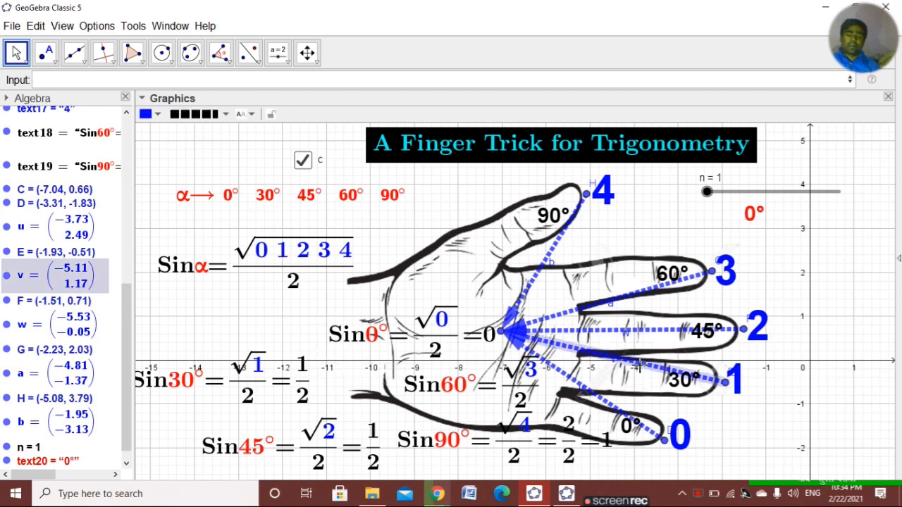
right_click(642, 372)
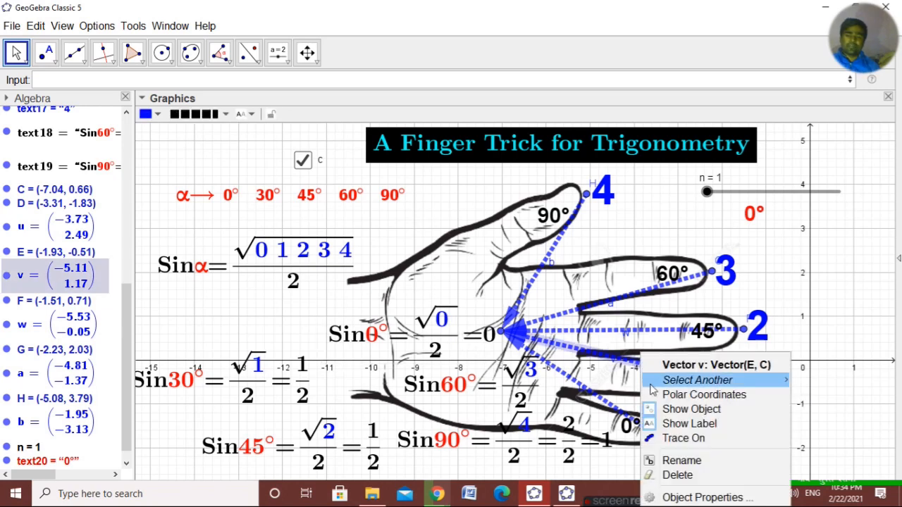
click(694, 496)
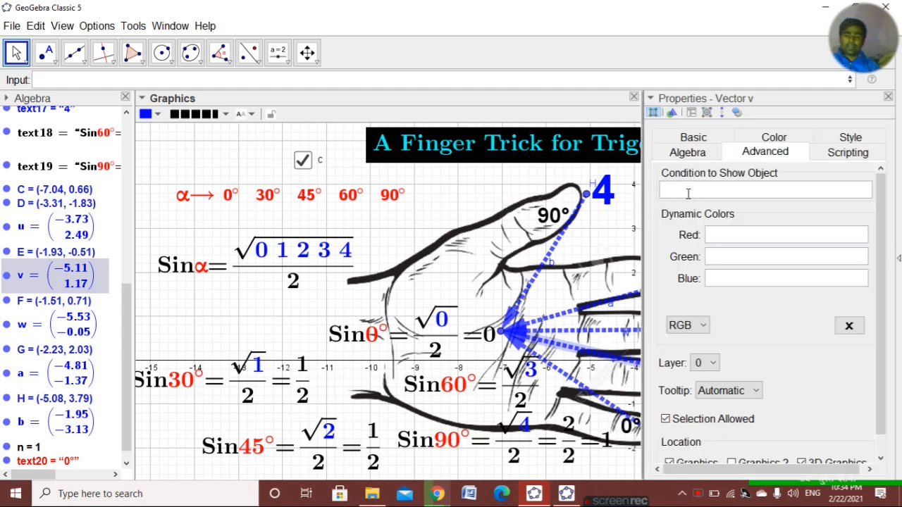
click(689, 194)
text(n==1 ∧ c==true)
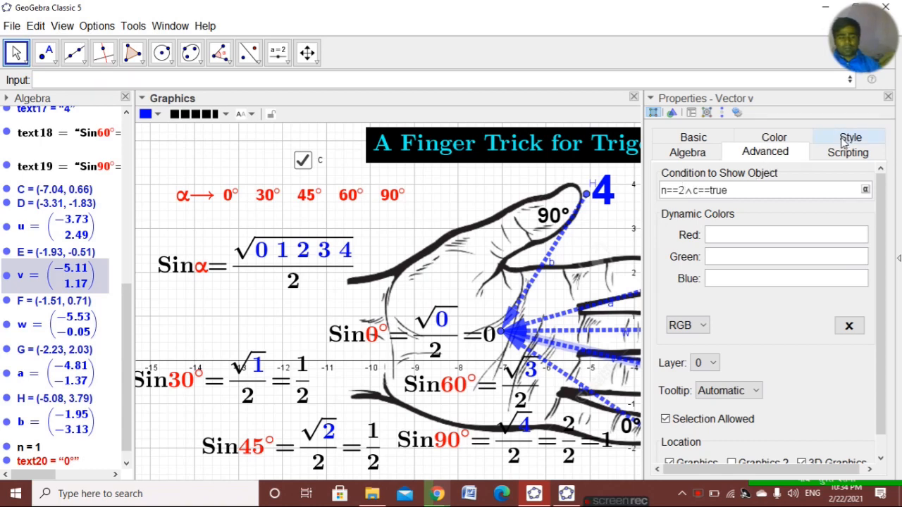
key(ctrl+a)
key(ctrl+c)
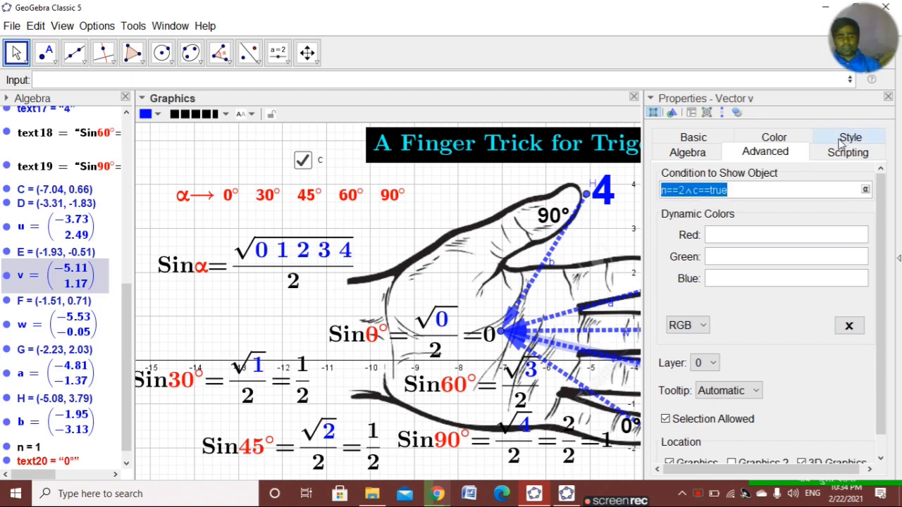
click(888, 98)
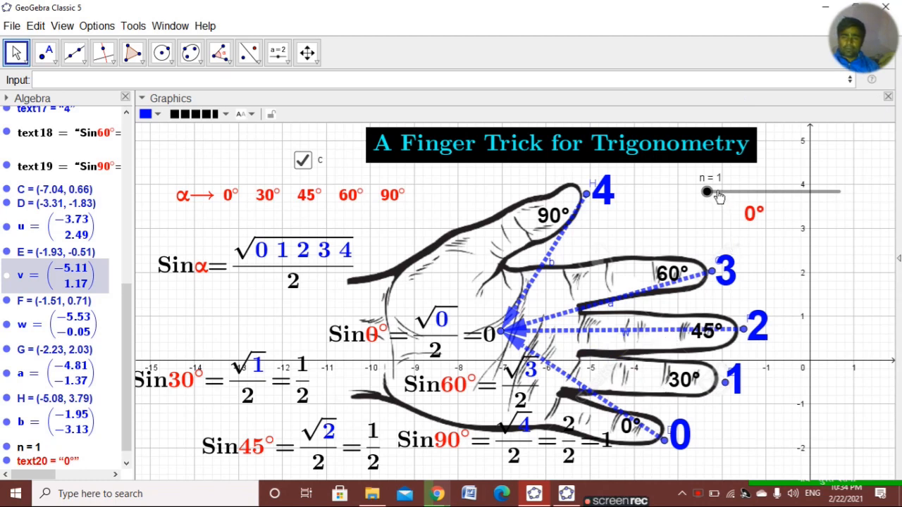
- Set slider n to 2 and move the Sin30° formula onto the palm where the Sin0° formula was displayed
drag(710, 192, 731, 196)
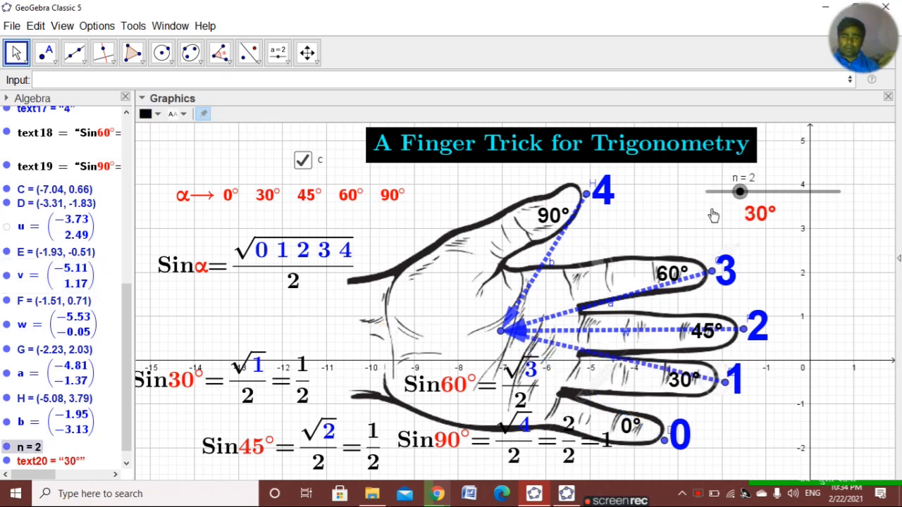
click(275, 379)
drag(275, 379, 415, 337)
- Give the Sin30° formula the copied show condition n==2∧c==true
right_click(414, 336)
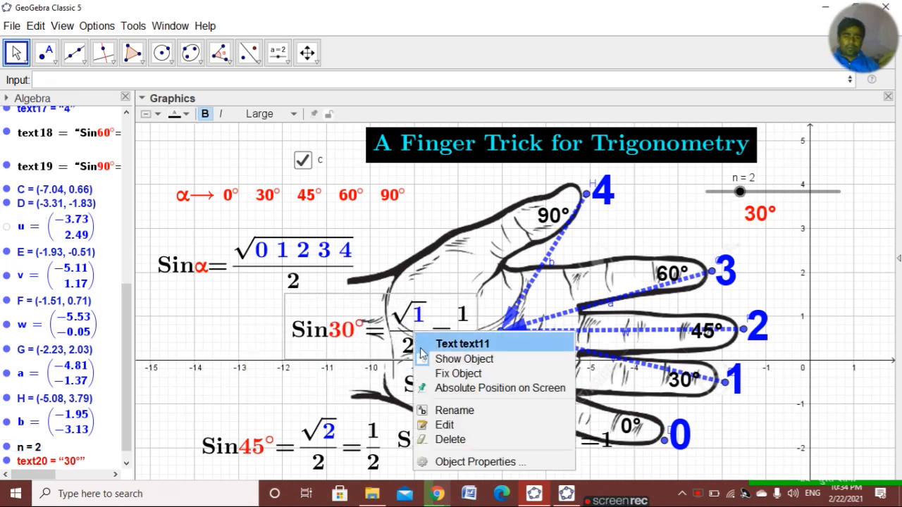
click(478, 454)
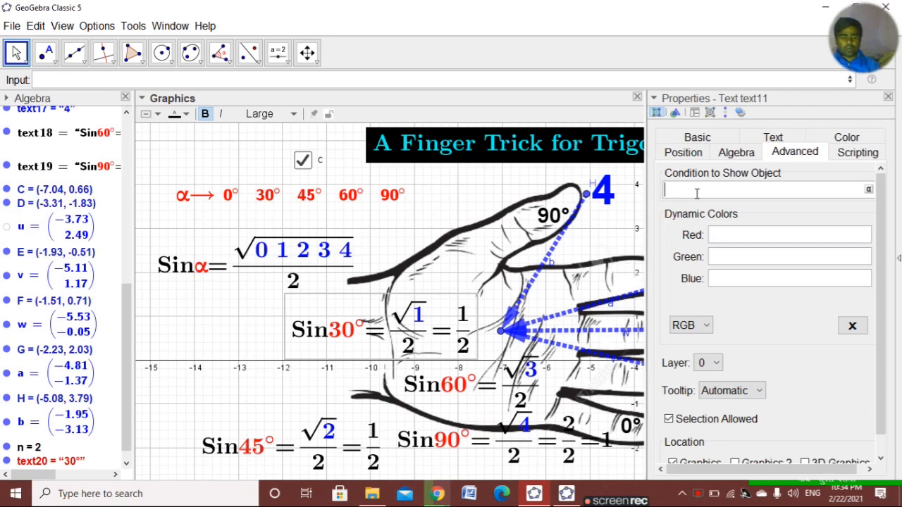
key(ctrl+v)
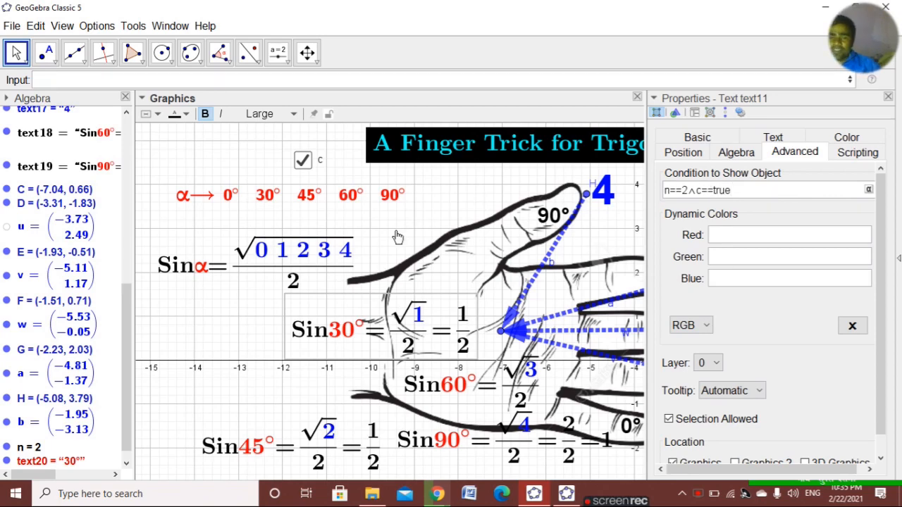
click(888, 98)
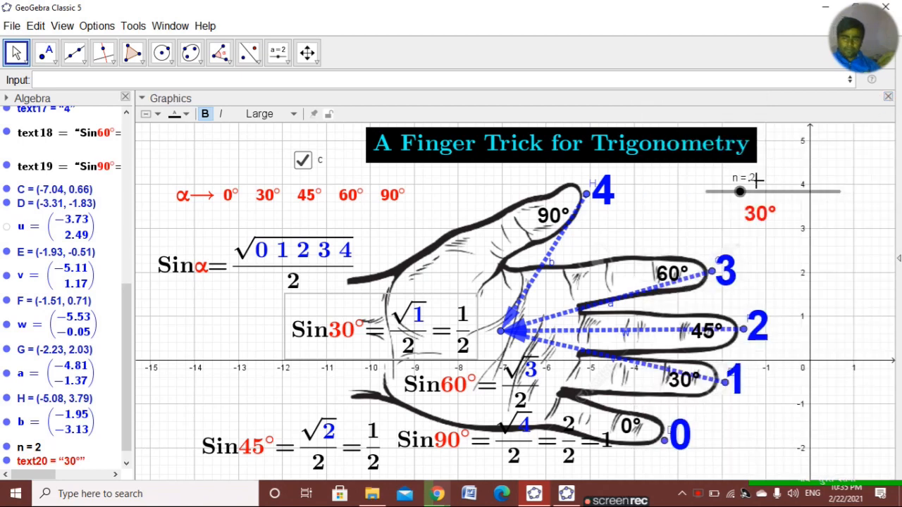
- Set the 45° finger's dotted vector to show only when n==3∧c==true, and copy that condition
mouse_move(736, 201)
mouse_down()
mouse_move(712, 201)
mouse_move(733, 200)
mouse_move(713, 200)
mouse_move(726, 198)
mouse_up()
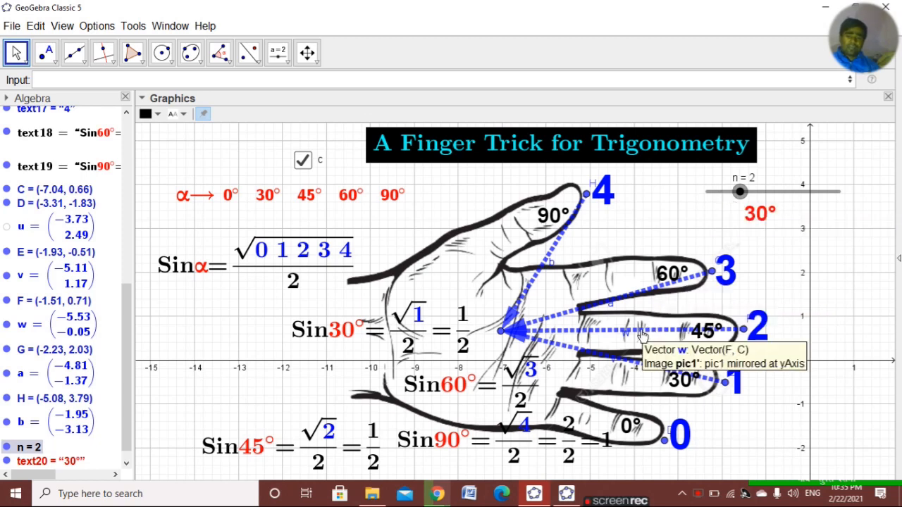
click(640, 328)
right_click(640, 329)
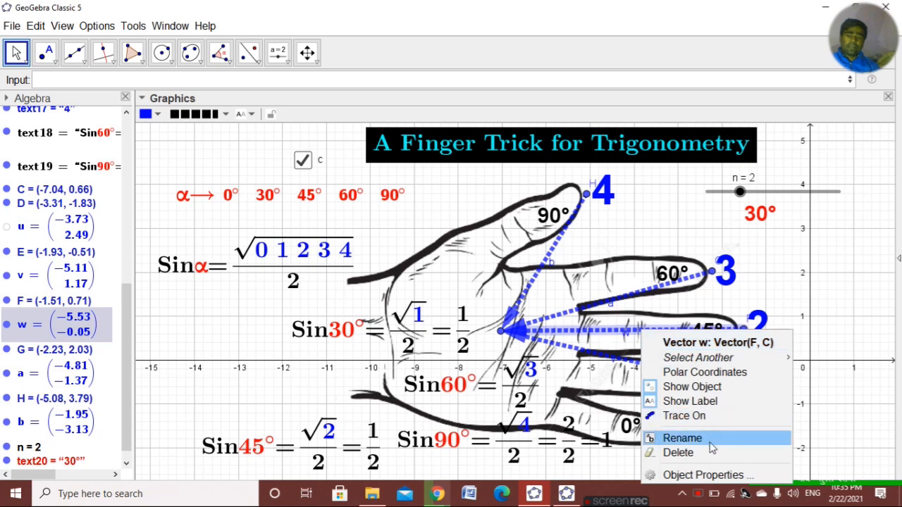
click(713, 471)
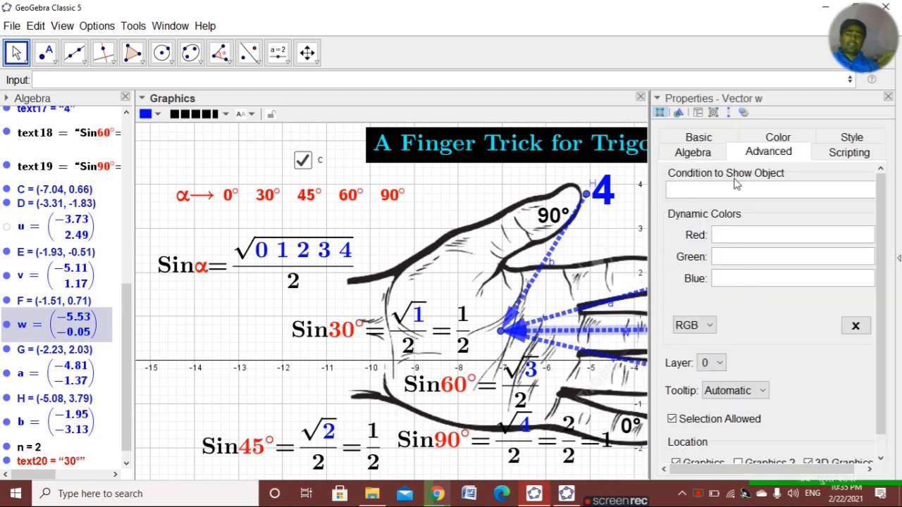
click(723, 192)
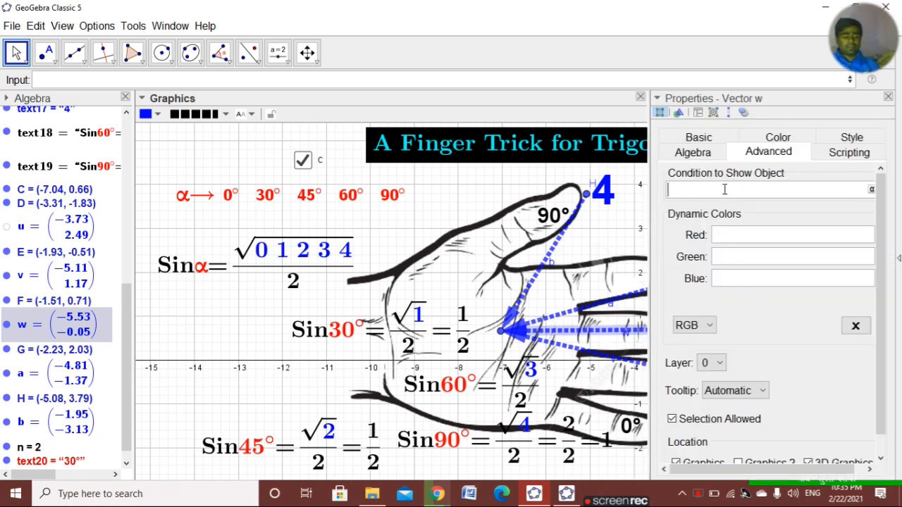
key(ctrl+v)
double_click(688, 190)
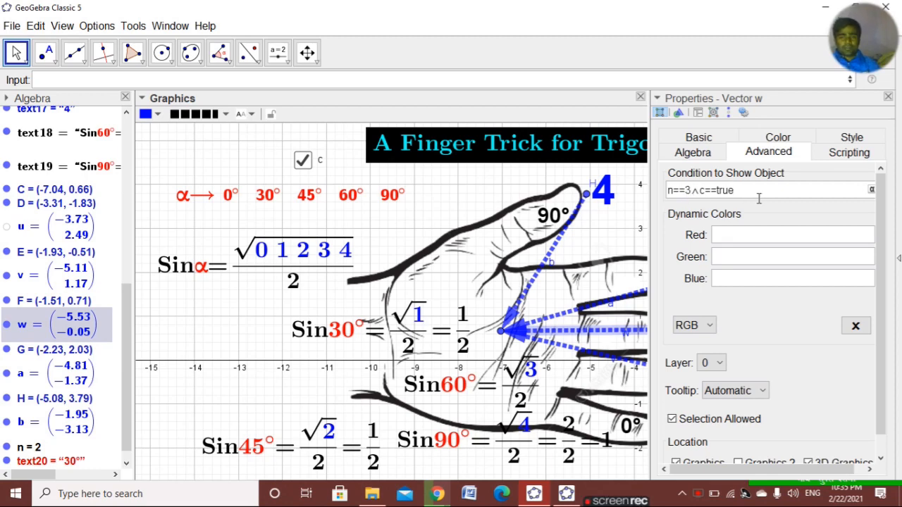
key(ctrl+a)
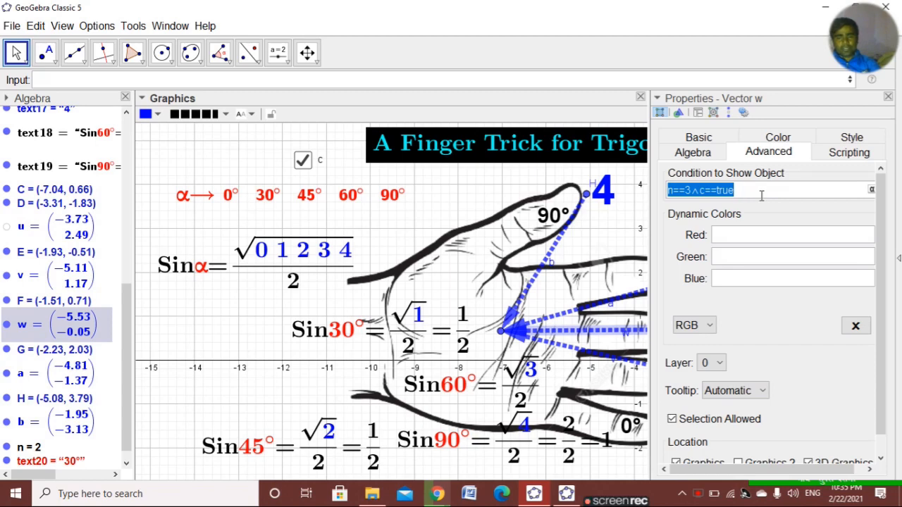
click(888, 98)
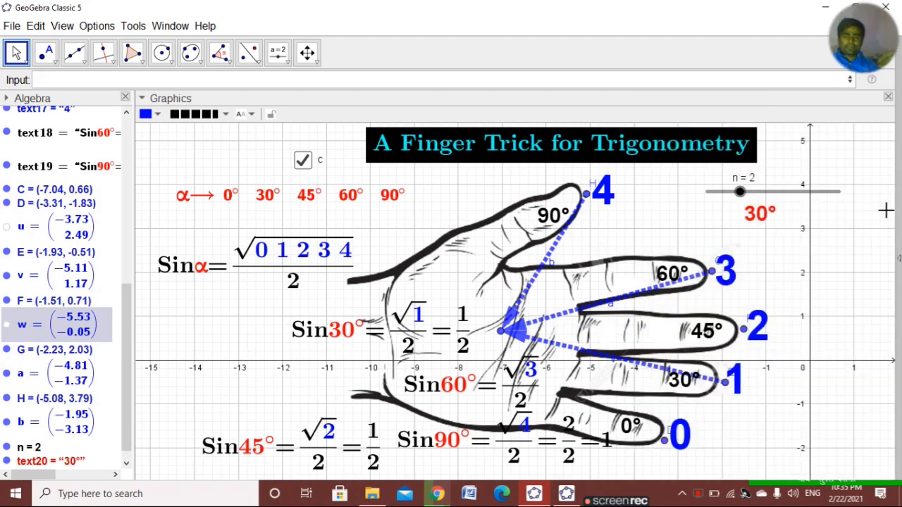
- With slider n at 3, move the Sin45° formula onto the palm and give it the copied show condition n==3∧c==true
drag(745, 195, 758, 195)
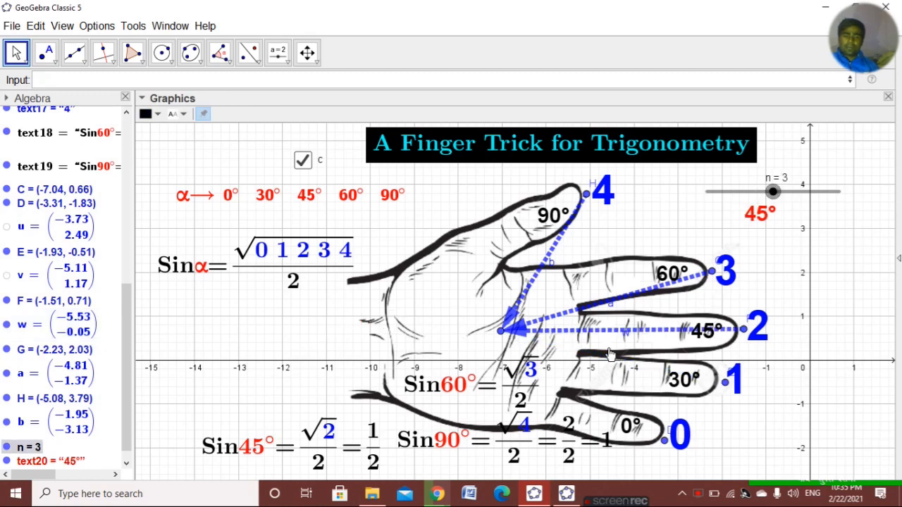
drag(332, 418, 421, 322)
right_click(422, 324)
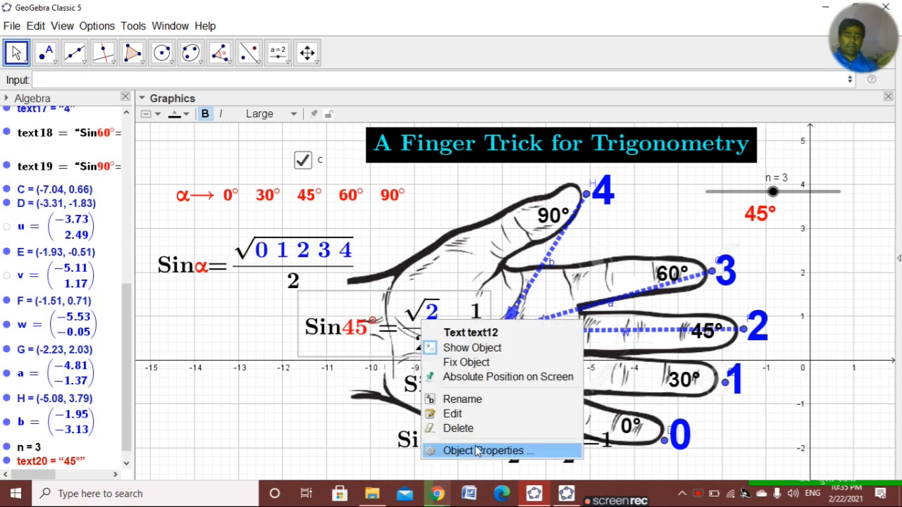
click(478, 451)
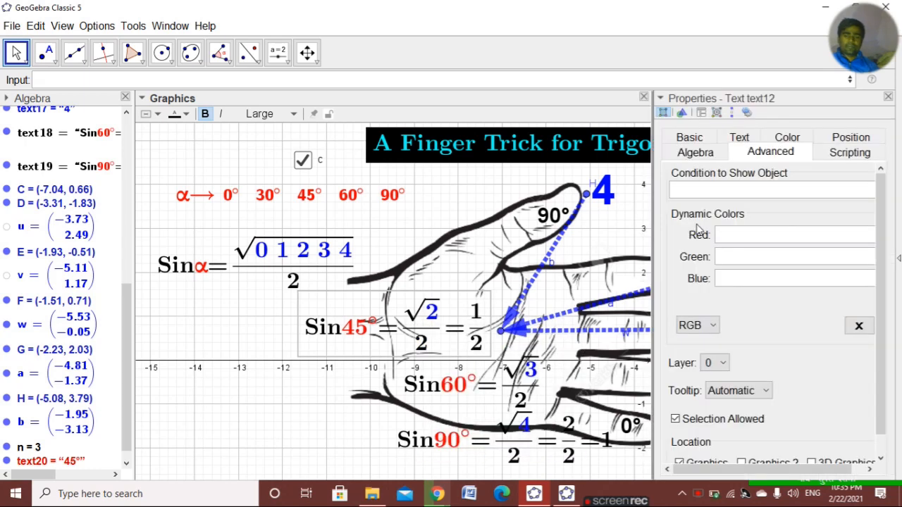
click(704, 189)
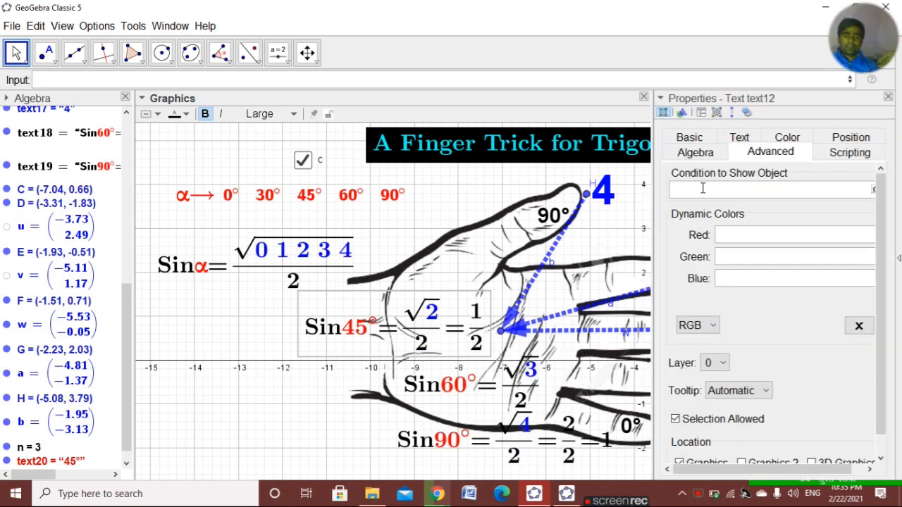
text(n==3 ∧ c==true)
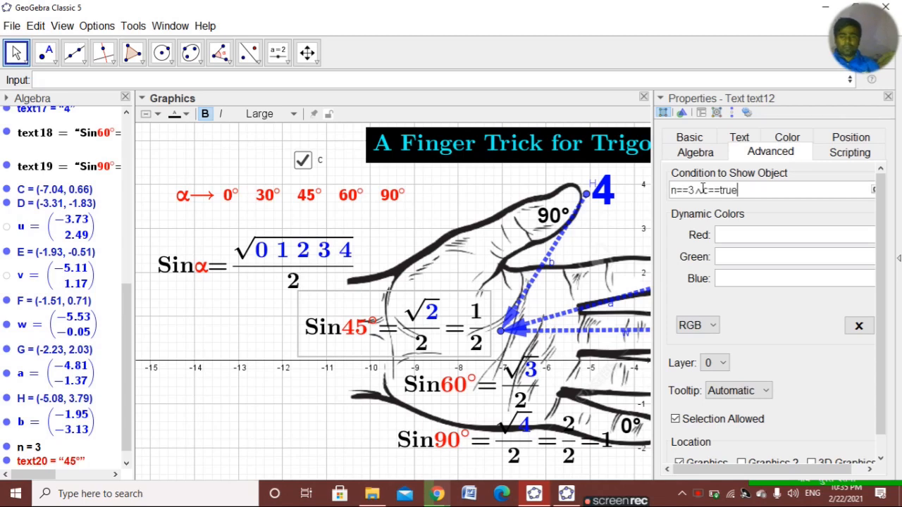
click(888, 99)
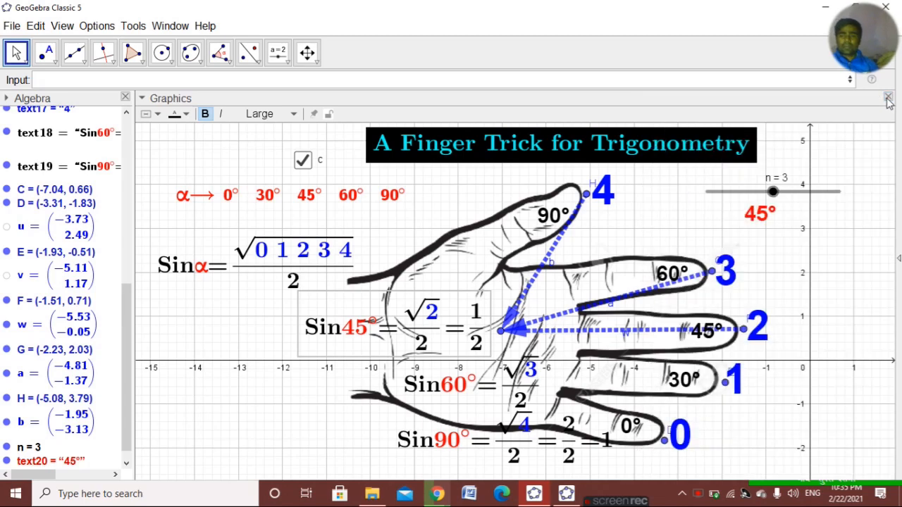
right_click(405, 327)
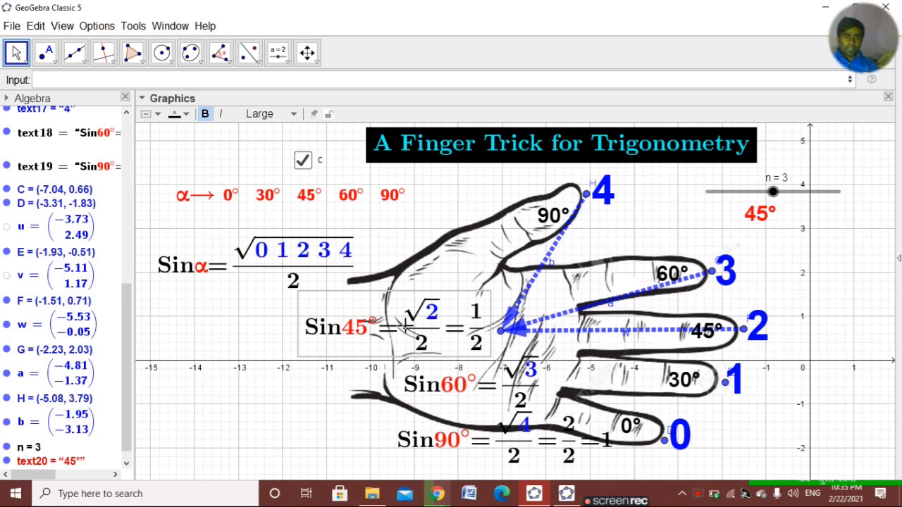
click(353, 346)
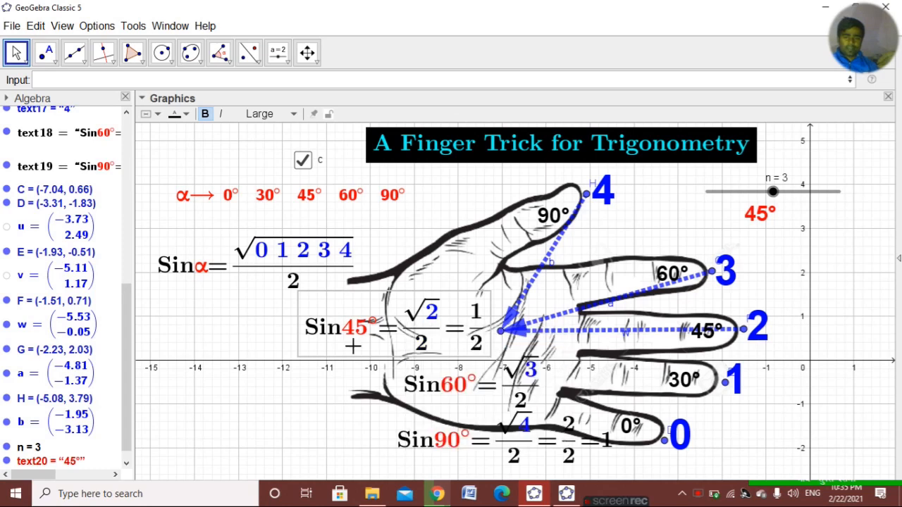
- Set slider n to 4 and shift the red angle label below the slider slightly right
click(772, 192)
mouse_move(767, 195)
mouse_down()
mouse_move(740, 192)
mouse_move(808, 188)
mouse_move(778, 184)
mouse_up()
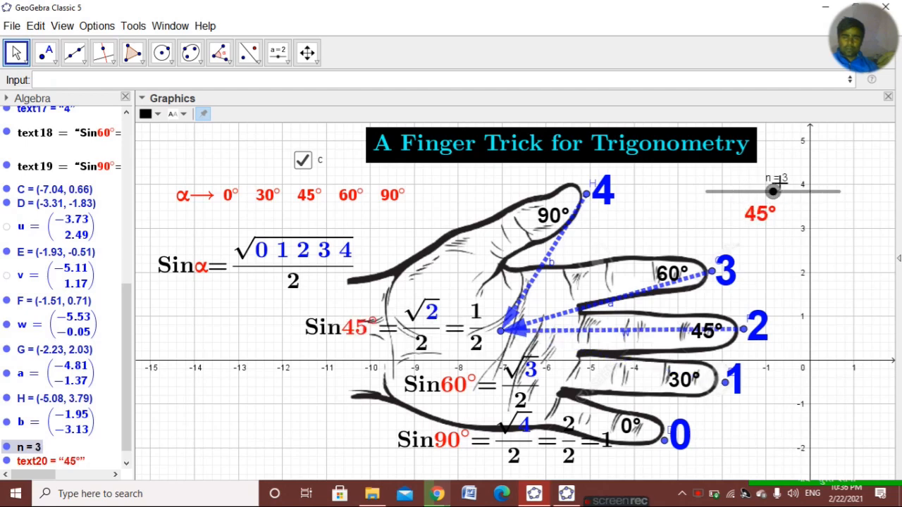
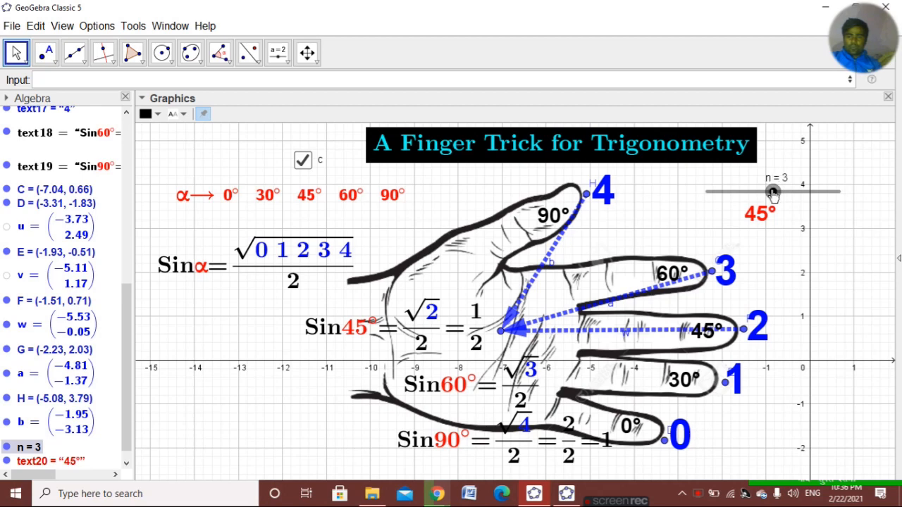
drag(773, 191, 804, 192)
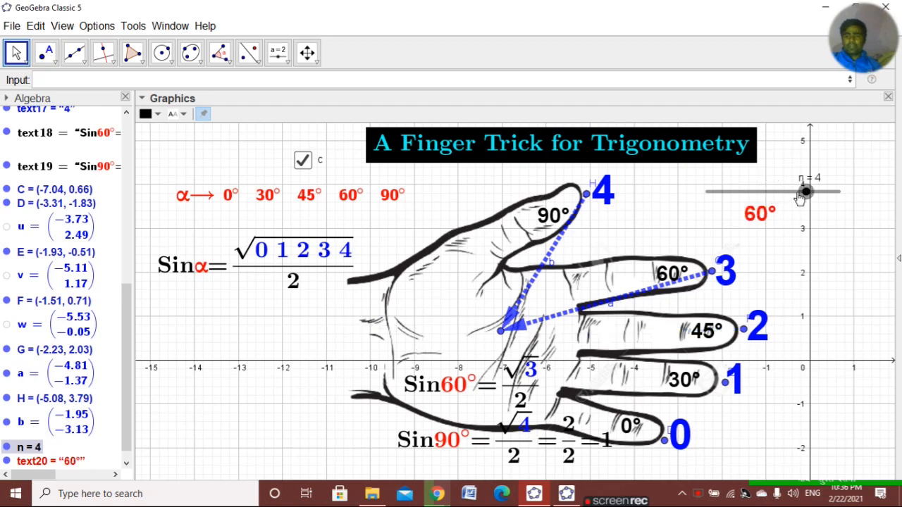
click(765, 226)
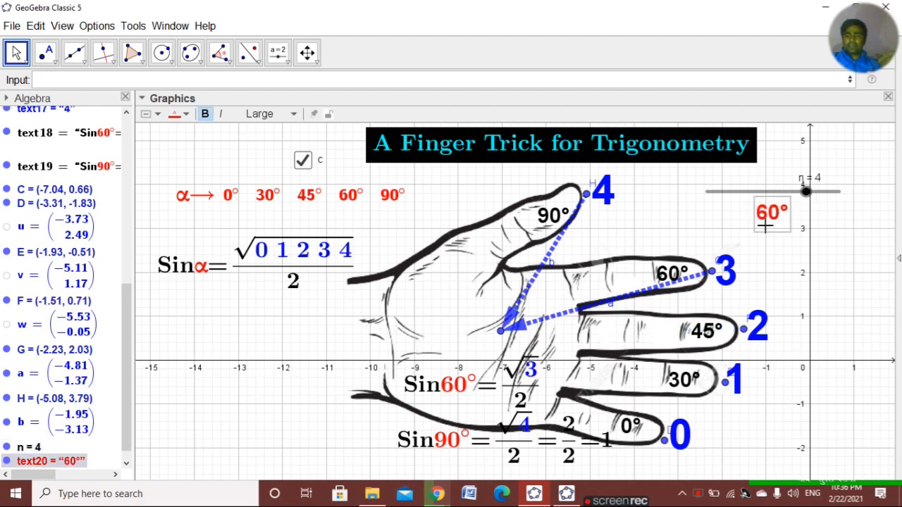
- Set the 60° finger's dotted vector to show only when n==4∧c==true, and copy that condition
right_click(591, 307)
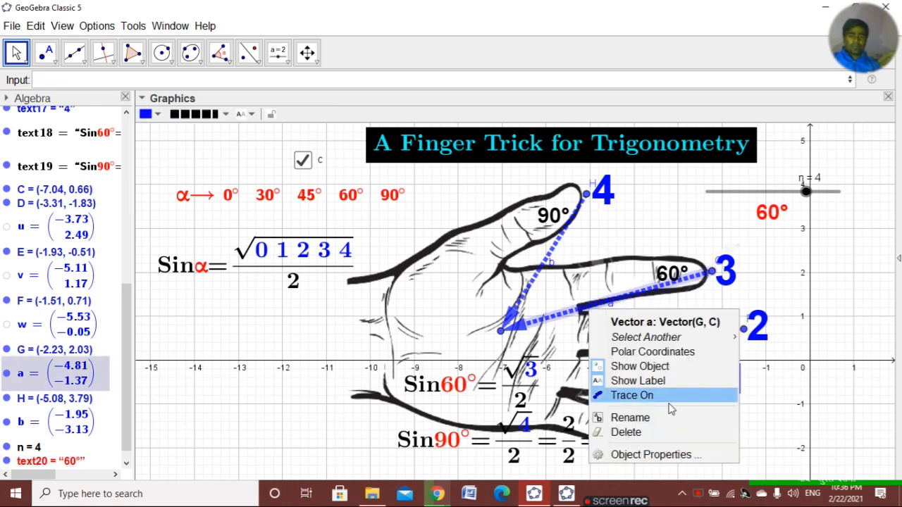
click(690, 457)
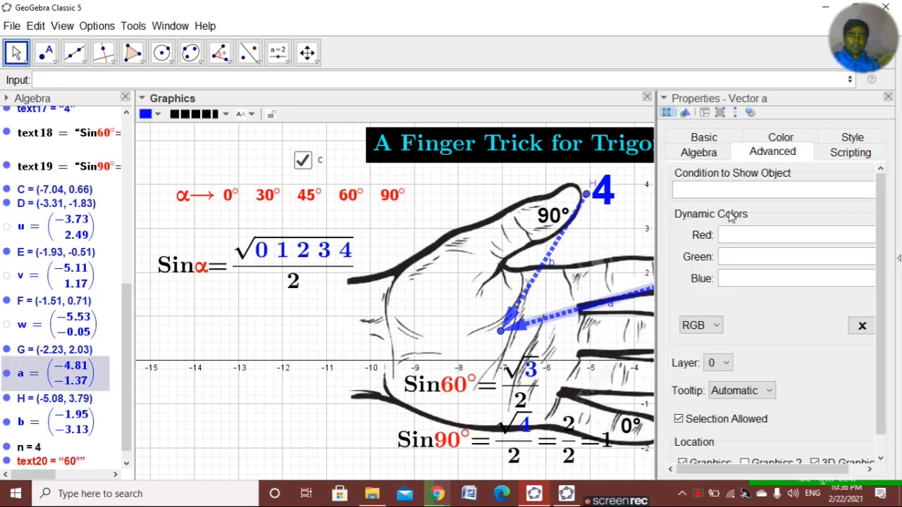
text(n==3∧c==true)
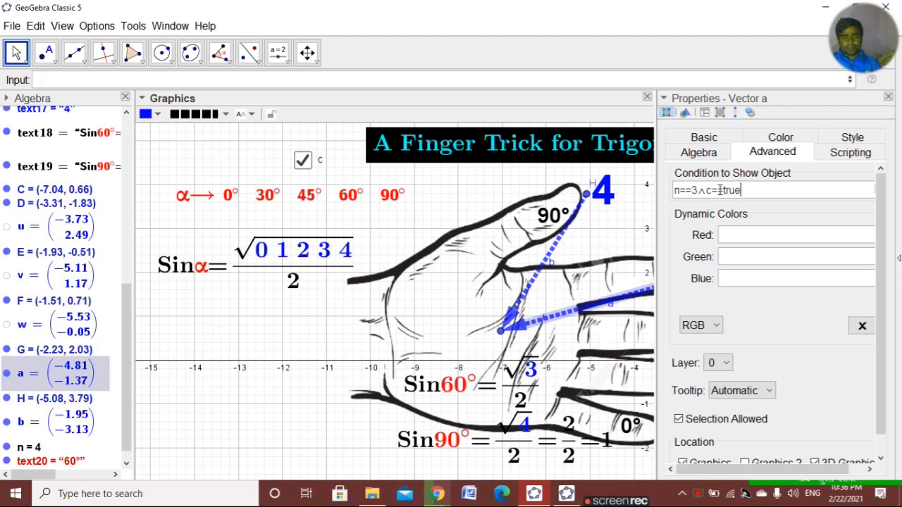
double_click(695, 191)
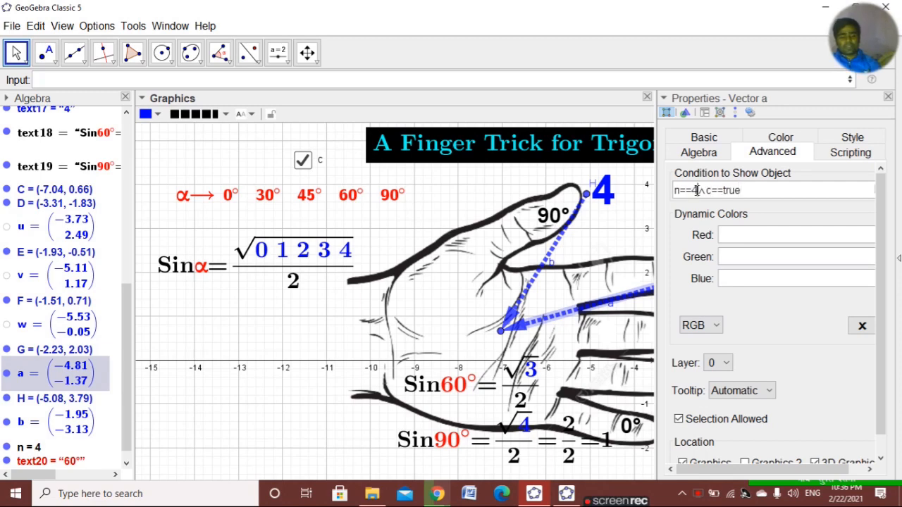
text(4)
key(ctrl+a)
key(ctrl+c)
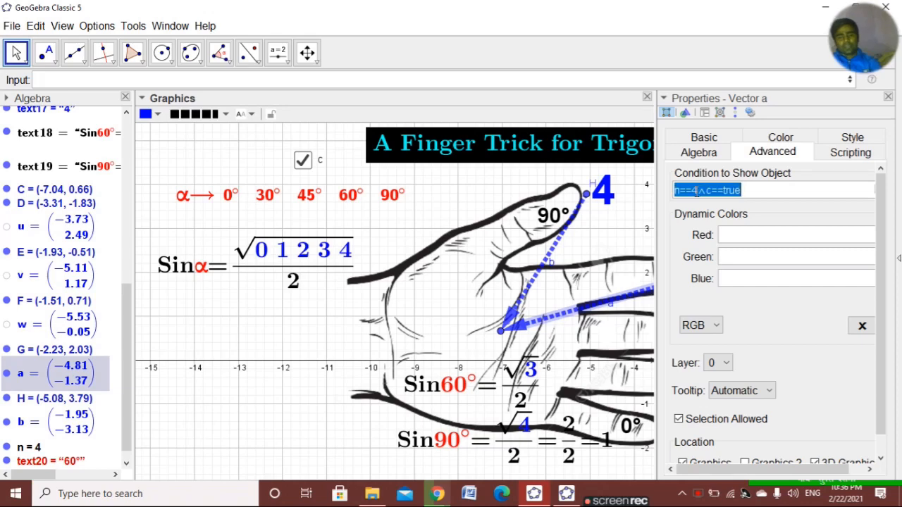
click(888, 97)
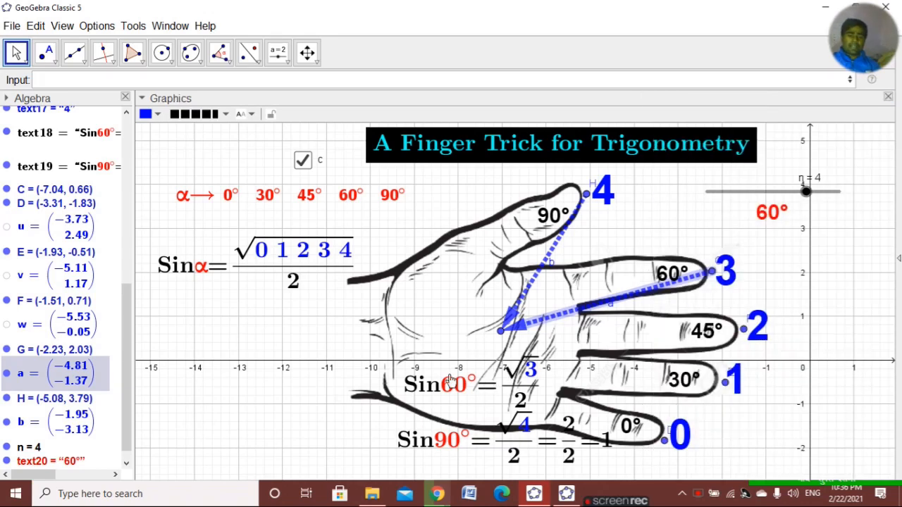
- Move the Sin60° formula onto the palm and give it the copied show condition n==4∧c==true
drag(477, 387, 430, 345)
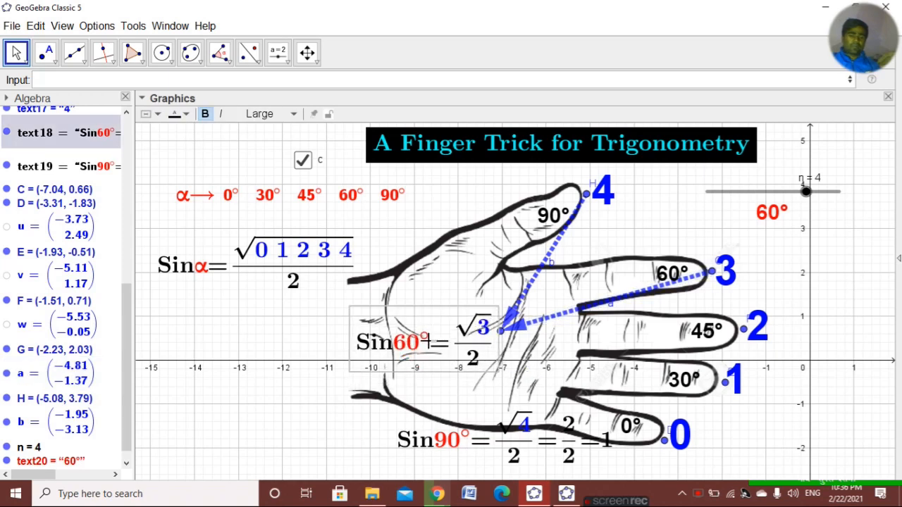
right_click(429, 346)
click(539, 472)
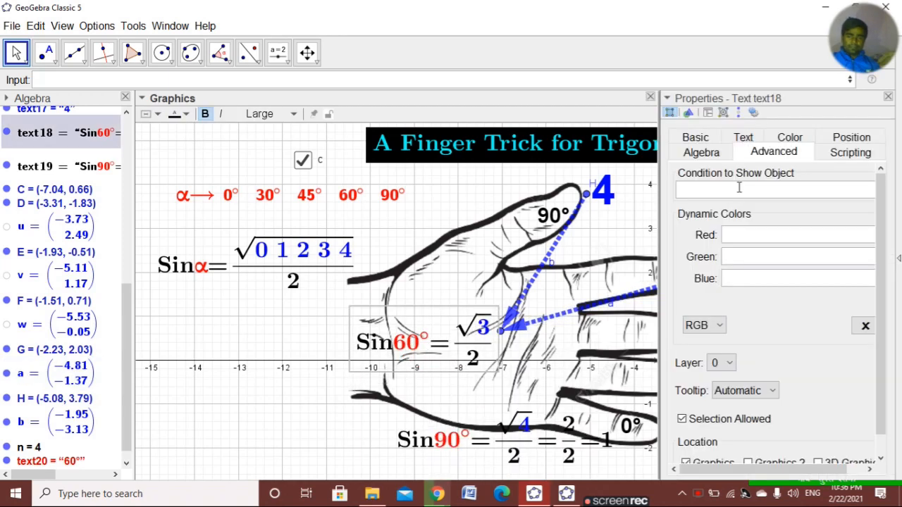
click(739, 186)
key(ctrl+v)
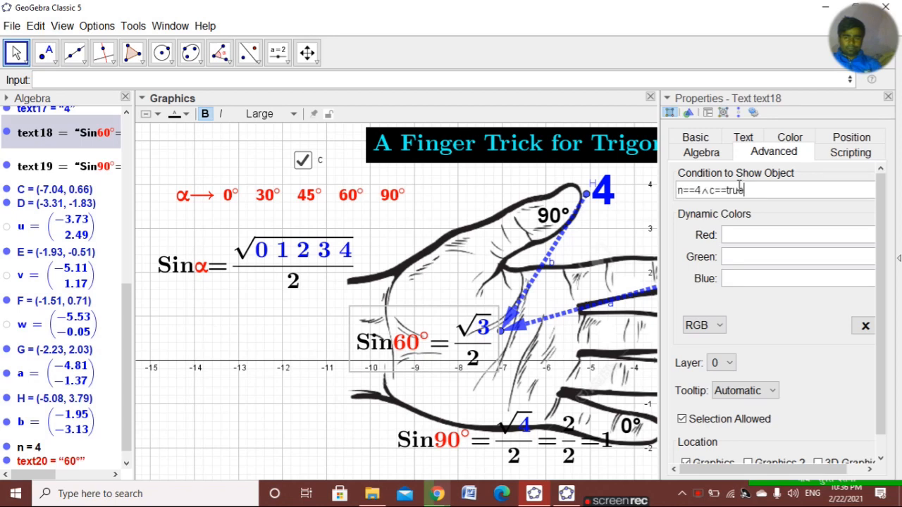
click(888, 98)
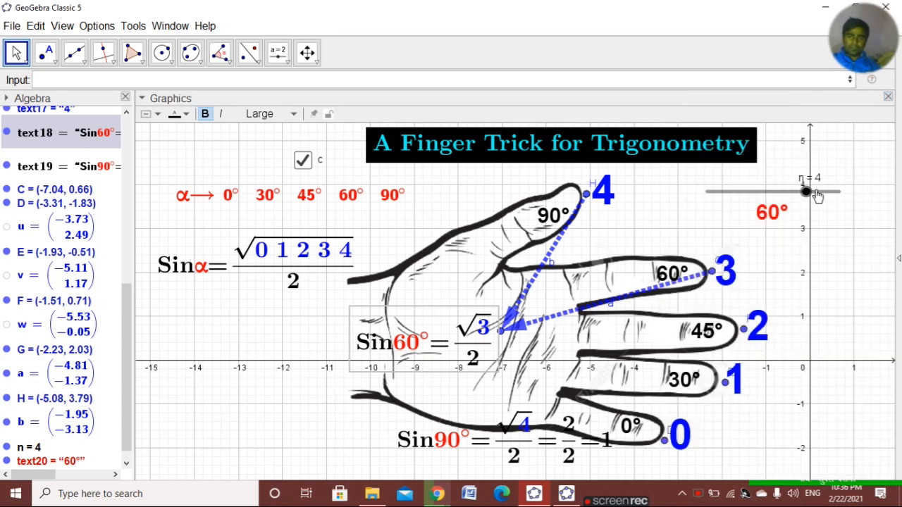
- Set slider n to 5 and move the Sin90° formula onto the palm
drag(807, 192, 833, 196)
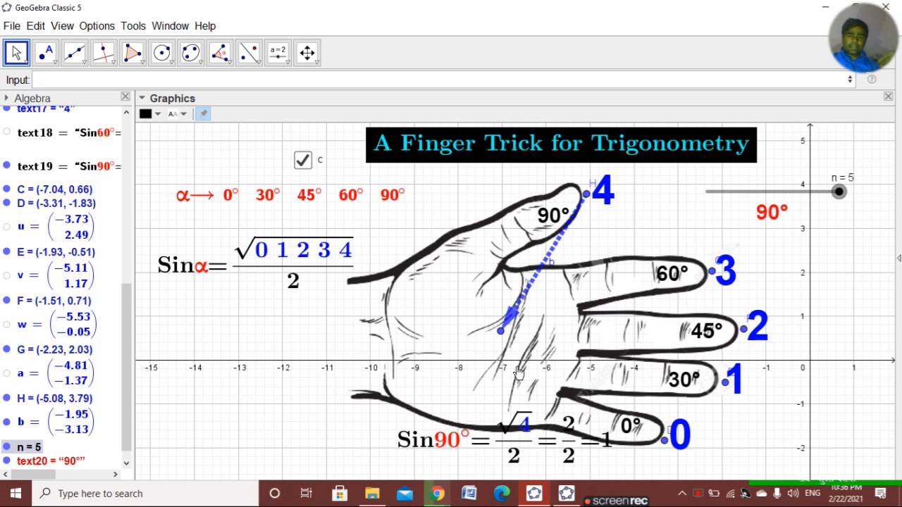
drag(482, 451, 399, 367)
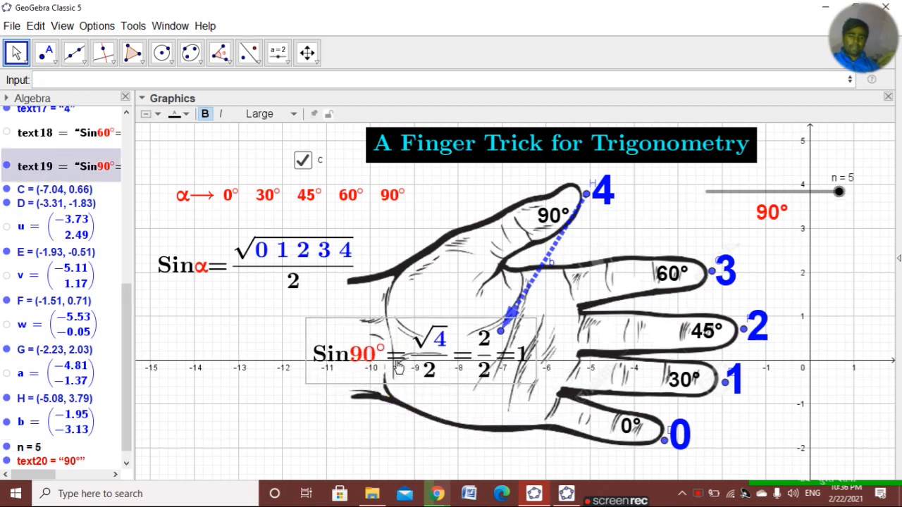
- Set the thumb's 90° dotted vector to show only when n==5∧c==true, and copy that condition
click(550, 262)
right_click(550, 263)
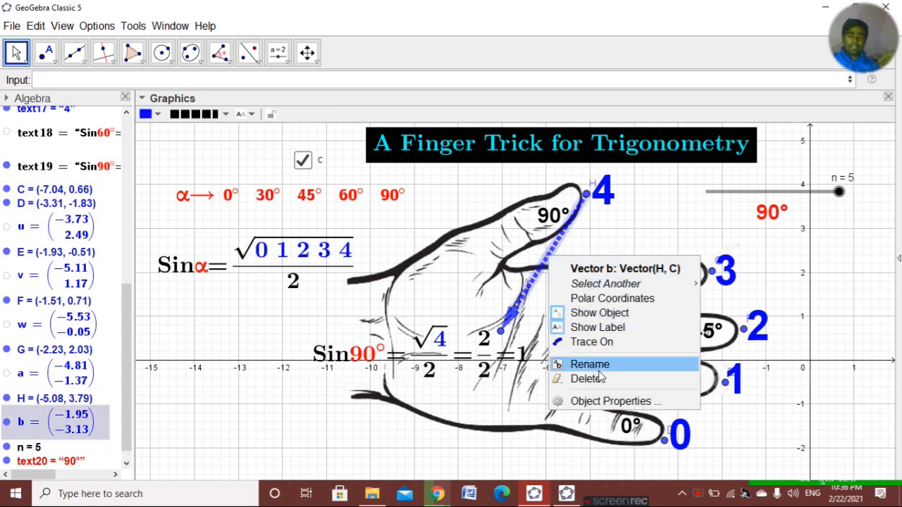
click(615, 401)
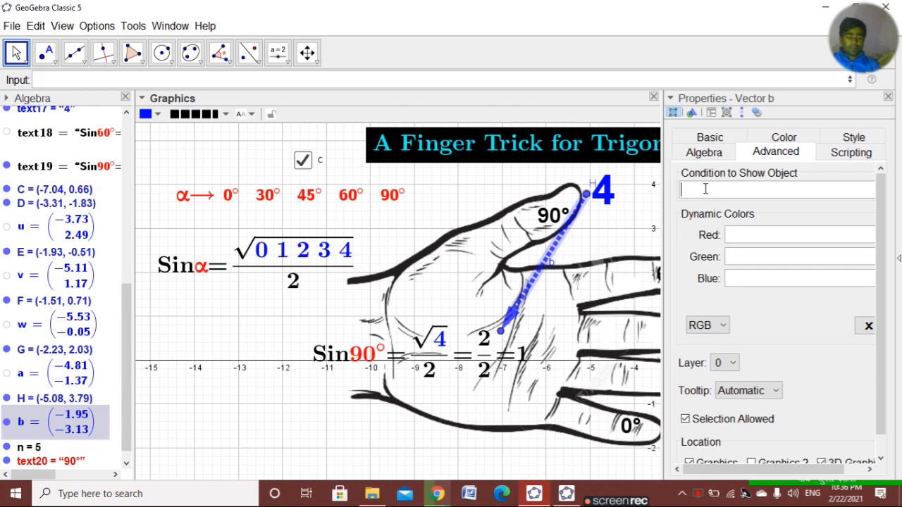
text(n==4 ∧ c==true)
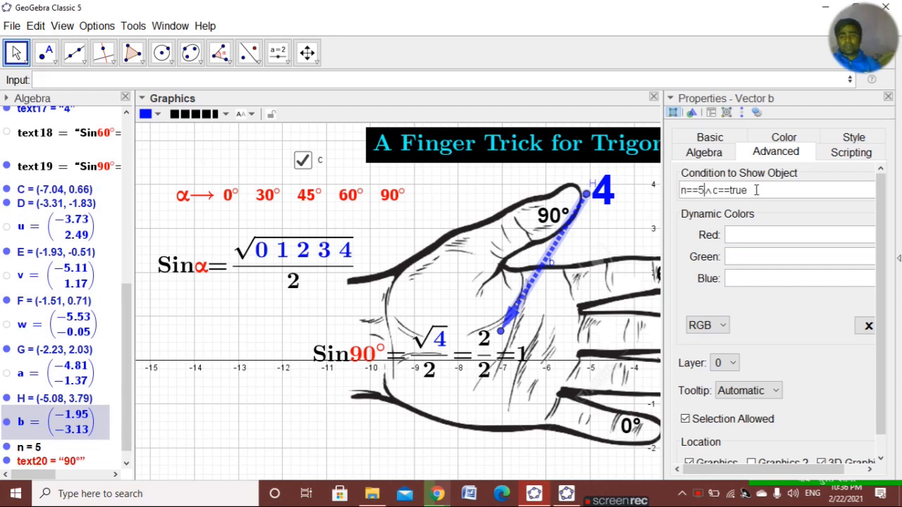
key(ctrl+a)
key(ctrl+c)
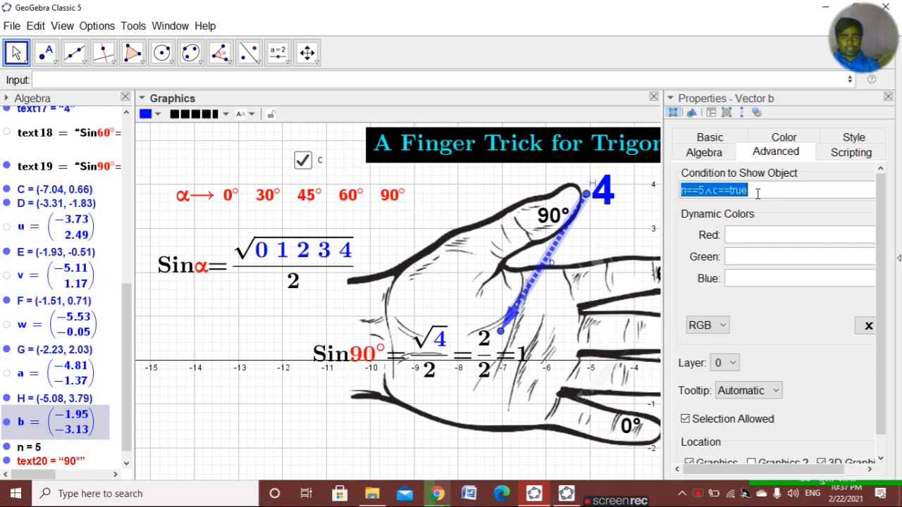
- Give the Sin90° formula on the palm the copied show condition n==5∧c==true
click(888, 97)
click(475, 340)
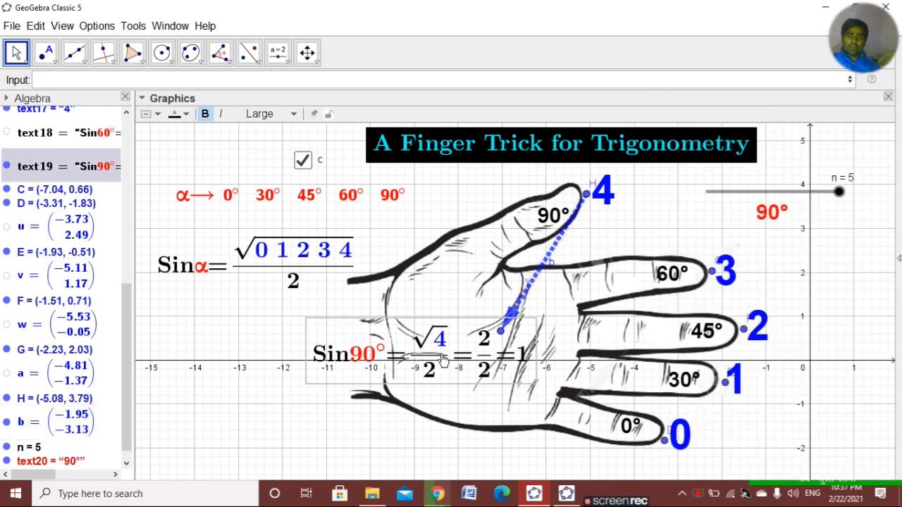
right_click(442, 354)
click(513, 485)
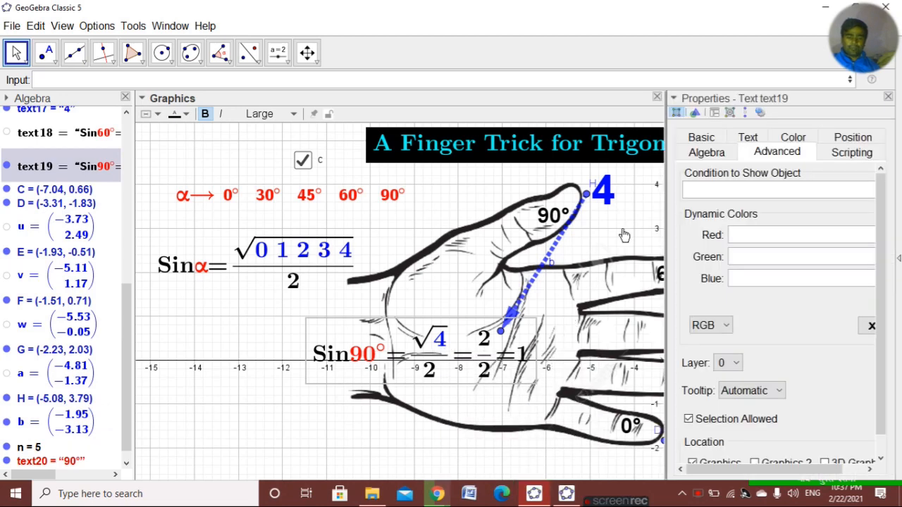
click(703, 193)
key(ctrl+v)
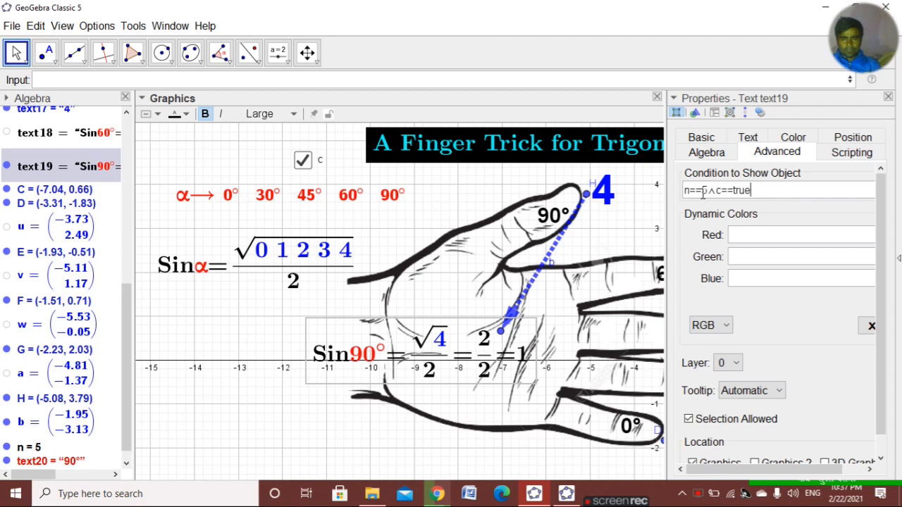
click(889, 97)
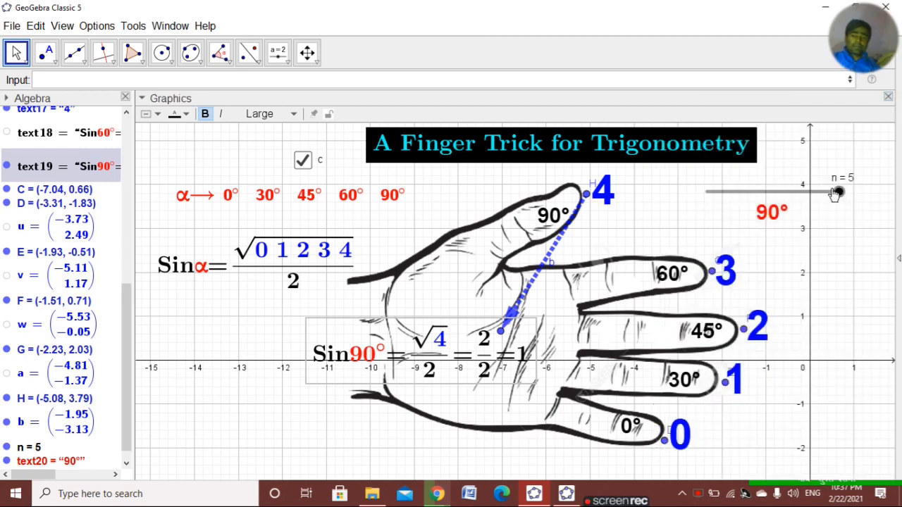
- Test the diagram by moving slider n to 1 and back to 5, and switching check box c off and on several times
drag(838, 192, 707, 193)
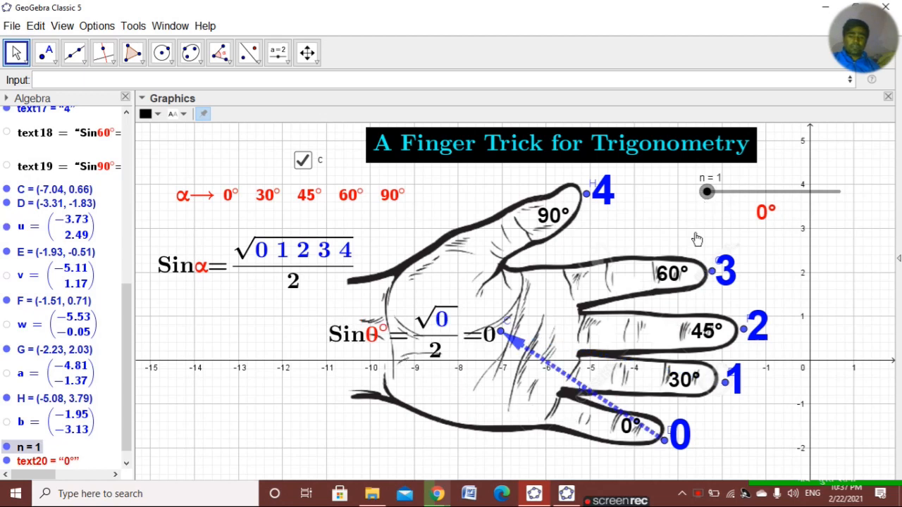
drag(707, 192, 838, 194)
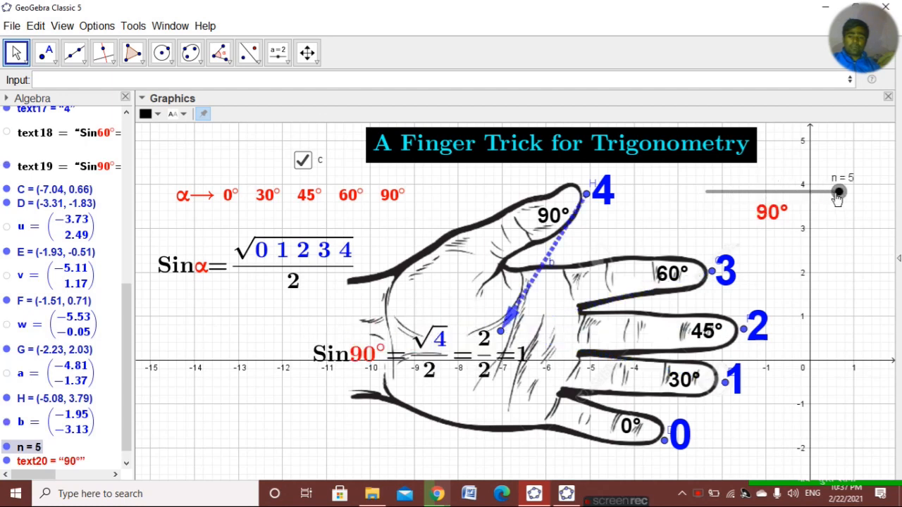
click(302, 161)
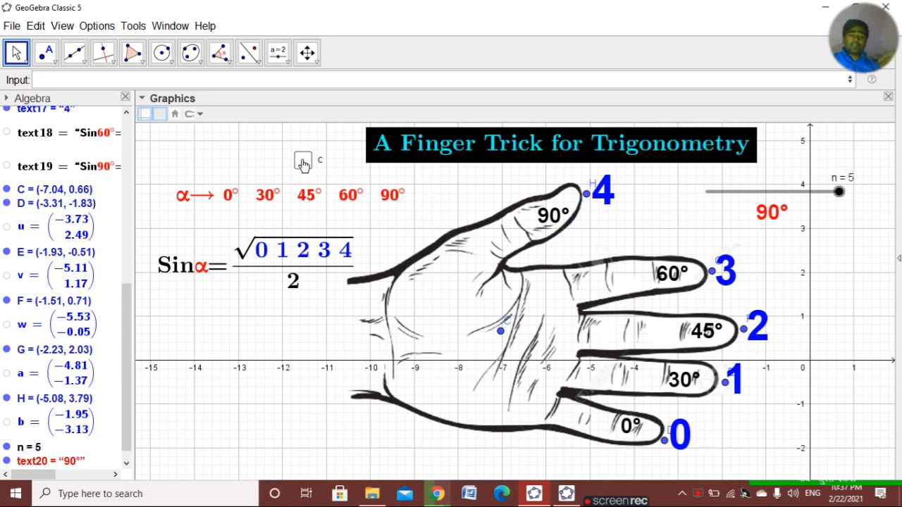
click(303, 161)
click(302, 160)
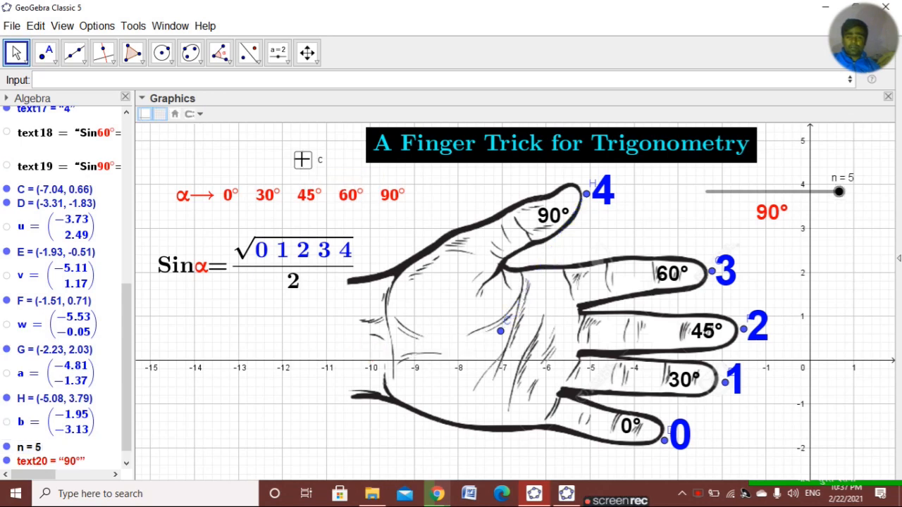
click(303, 161)
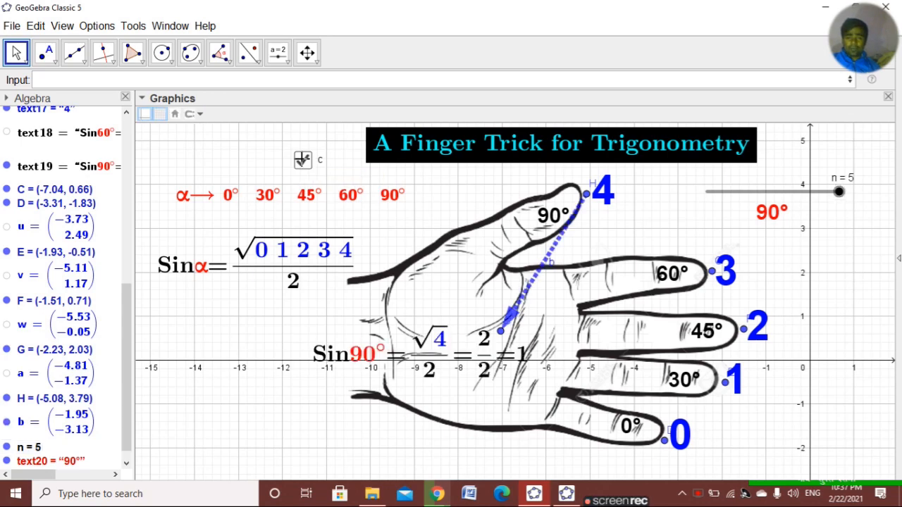
click(302, 160)
click(302, 160)
click(302, 160)
click(302, 161)
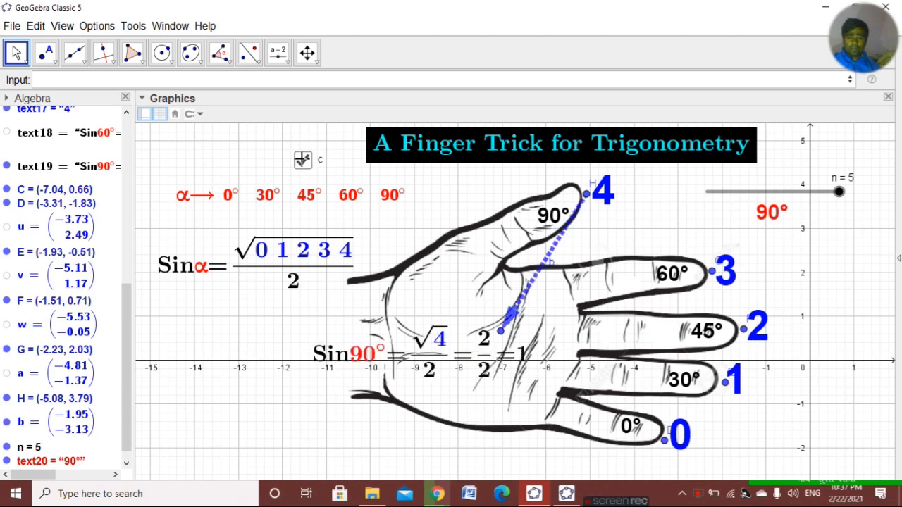
click(302, 161)
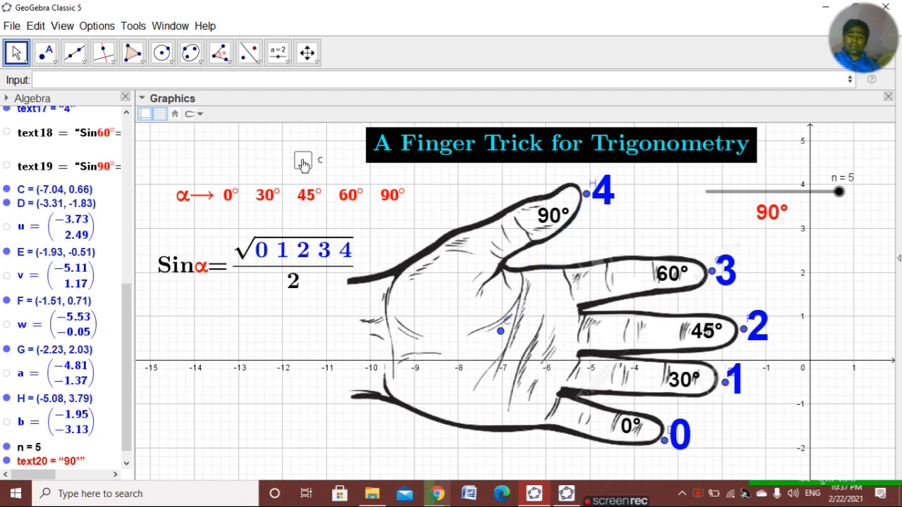
click(302, 161)
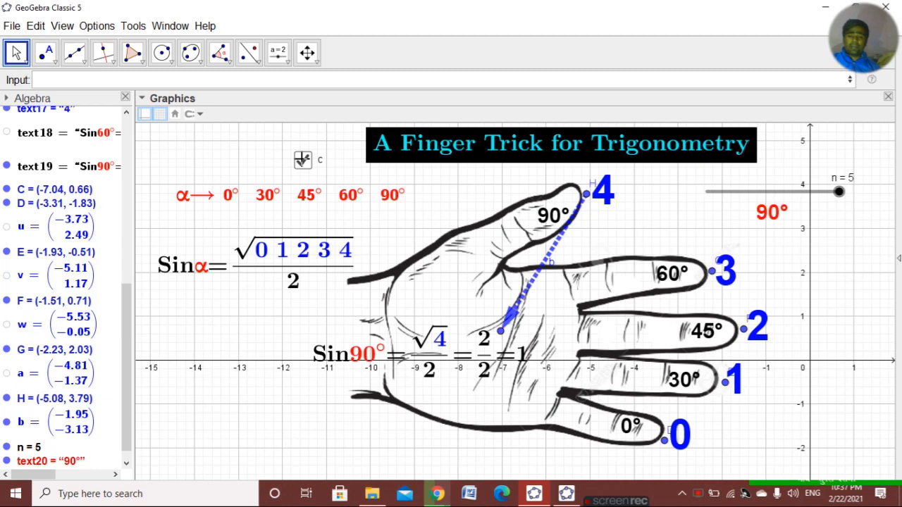
- Set the general Sinα formula to show only when c==true, copy that condition, and test it with check box c
click(293, 251)
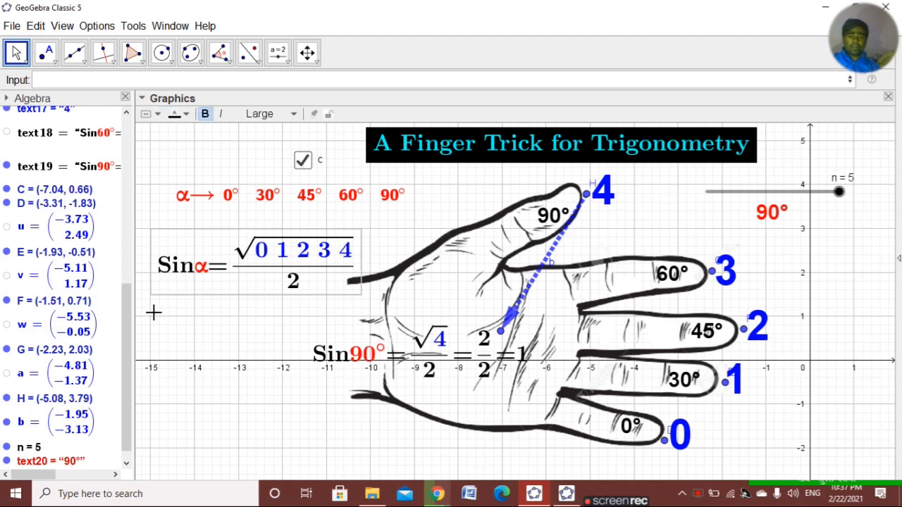
right_click(227, 271)
click(271, 402)
click(704, 196)
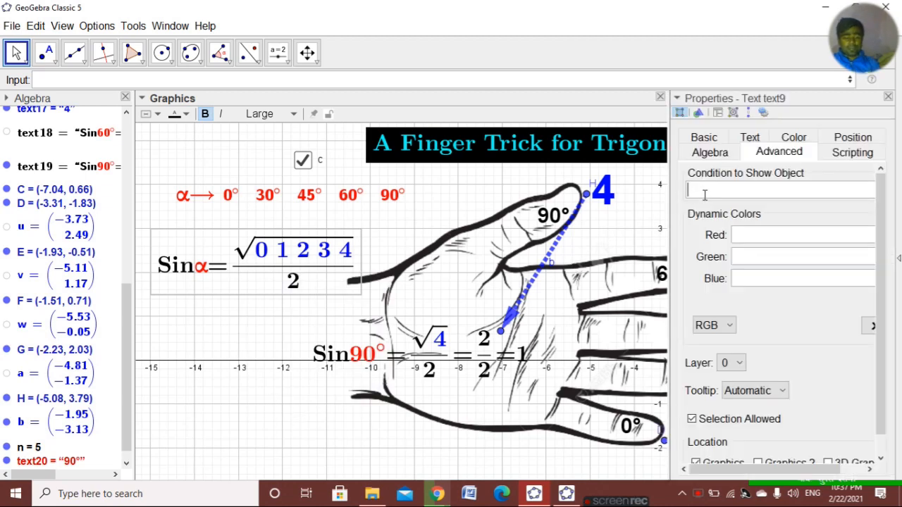
text(n==5 ∧ c==true)
drag(719, 190, 678, 192)
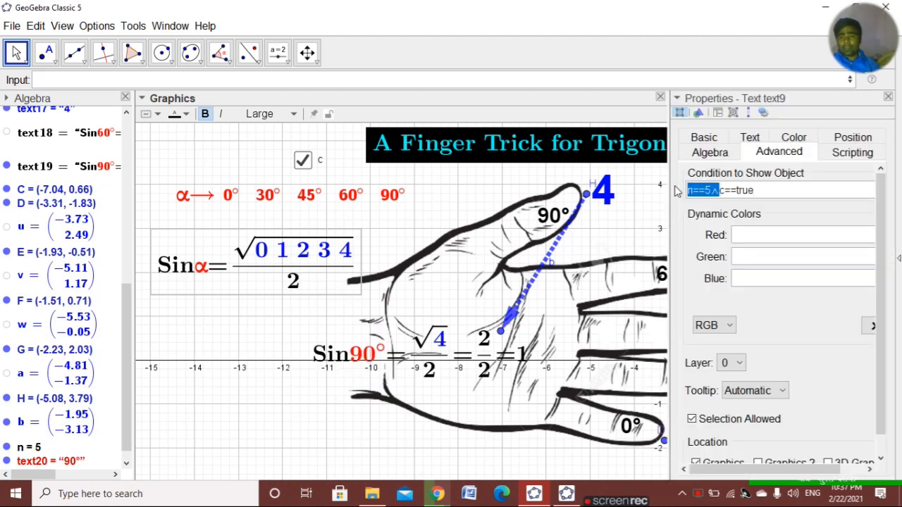
key(BackSpace)
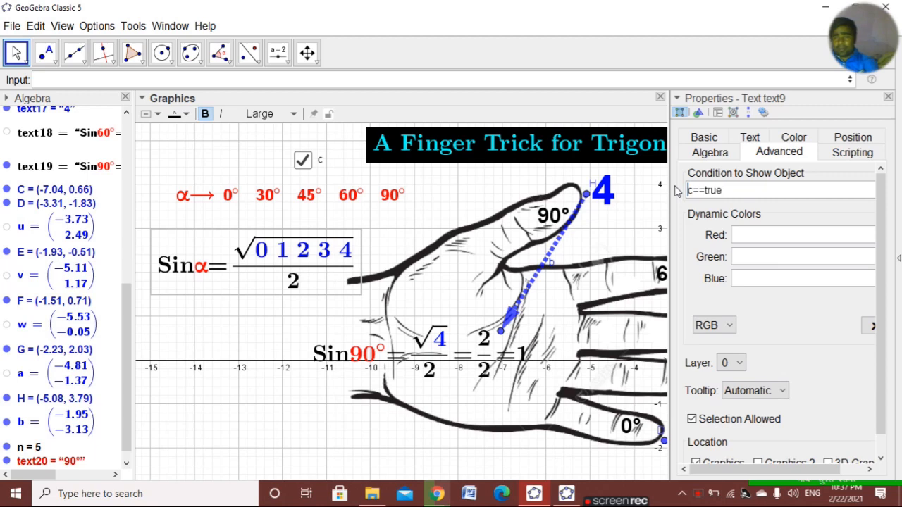
triple_click(741, 192)
key(ctrl+c)
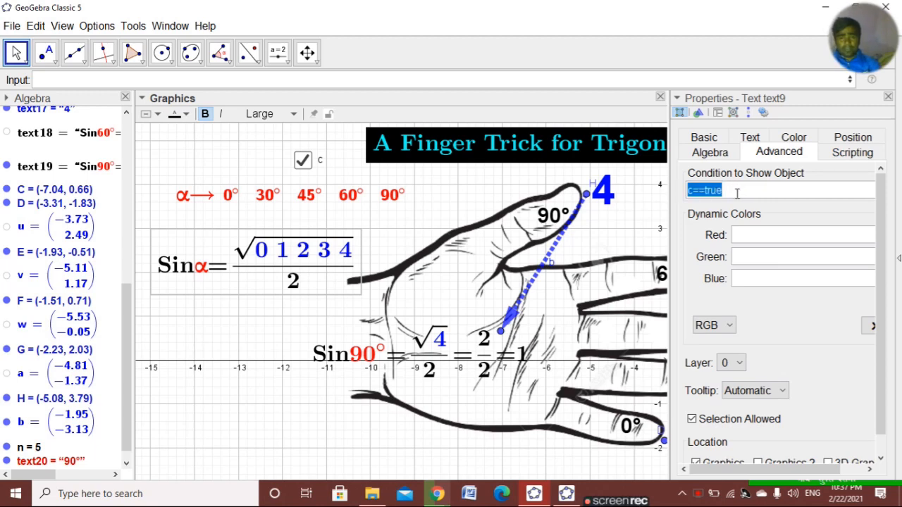
click(889, 98)
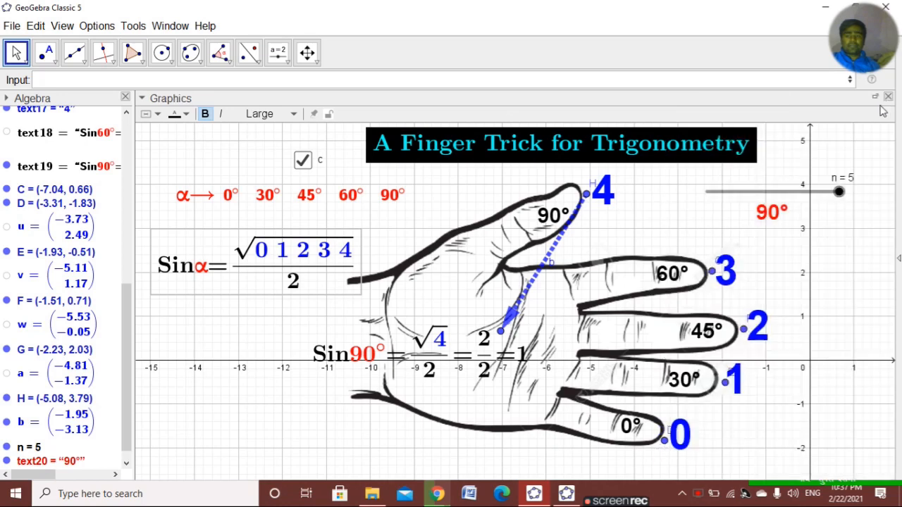
click(303, 162)
click(303, 162)
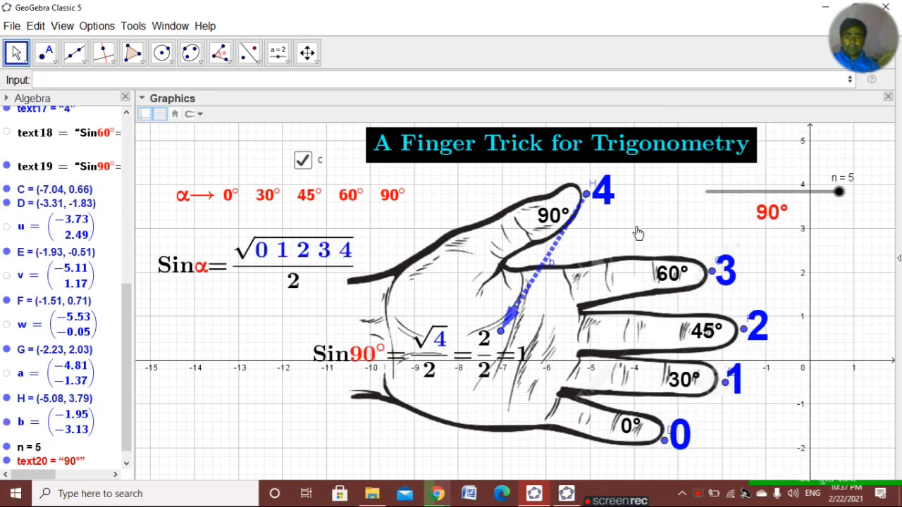
- Give the blue number 4 at the thumb tip the copied show condition c==true
right_click(608, 197)
click(681, 332)
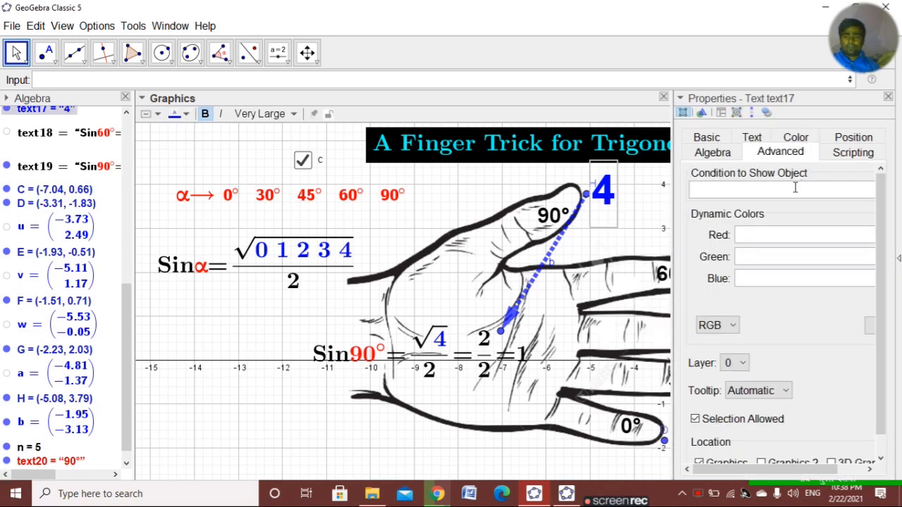
click(794, 189)
key(ctrl+v)
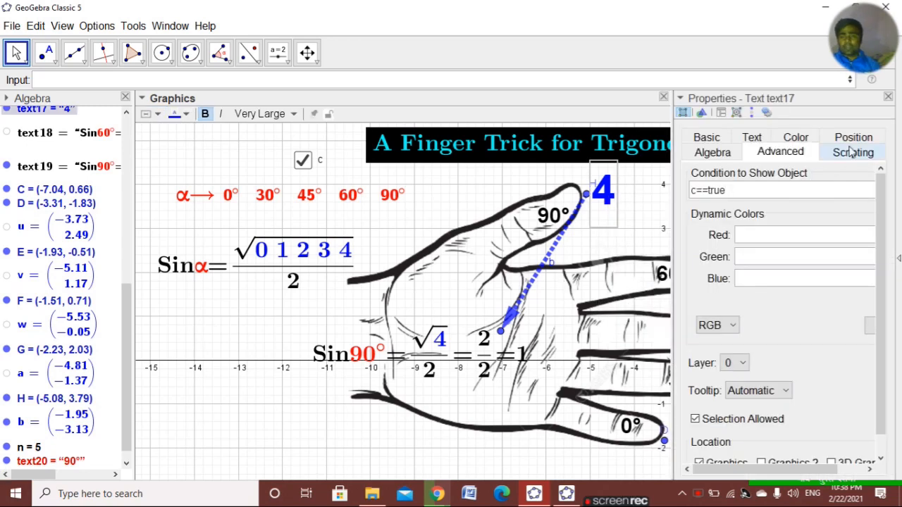
click(888, 97)
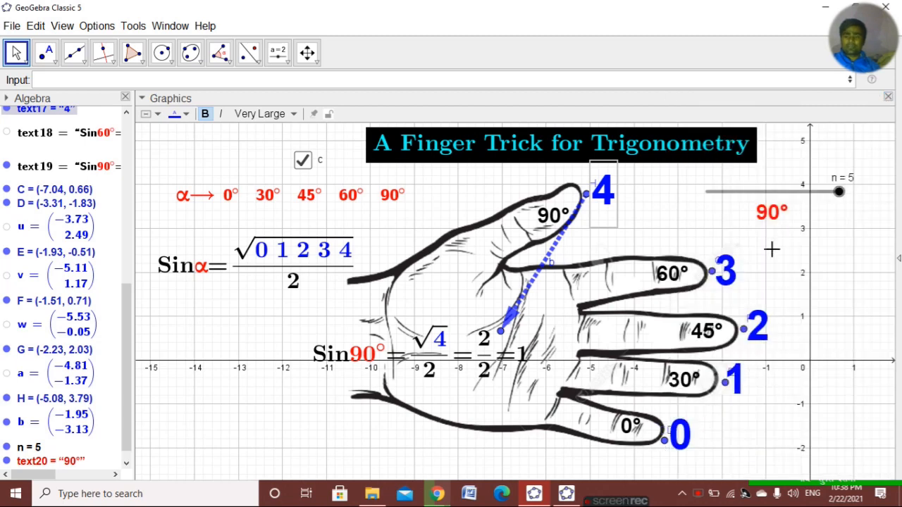
- Give the blue number 3 at the 60° fingertip the copied show condition c==true
click(731, 274)
right_click(731, 274)
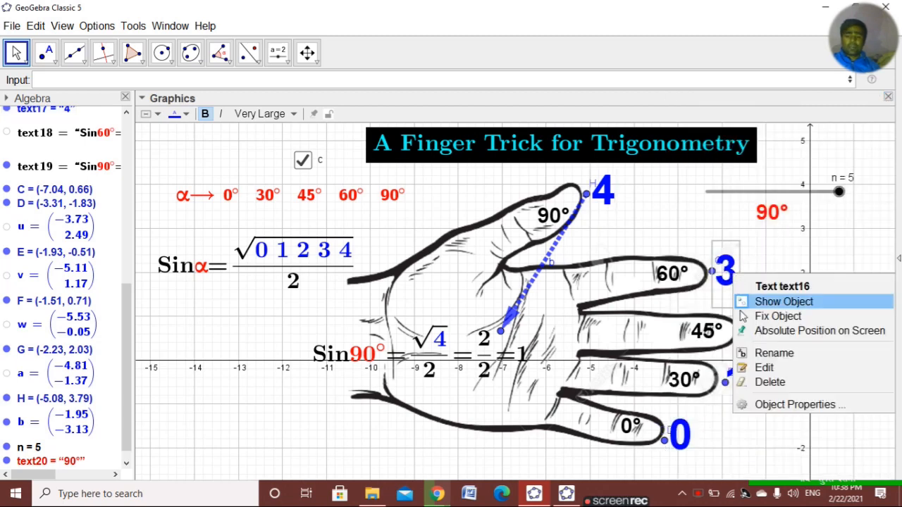
click(765, 405)
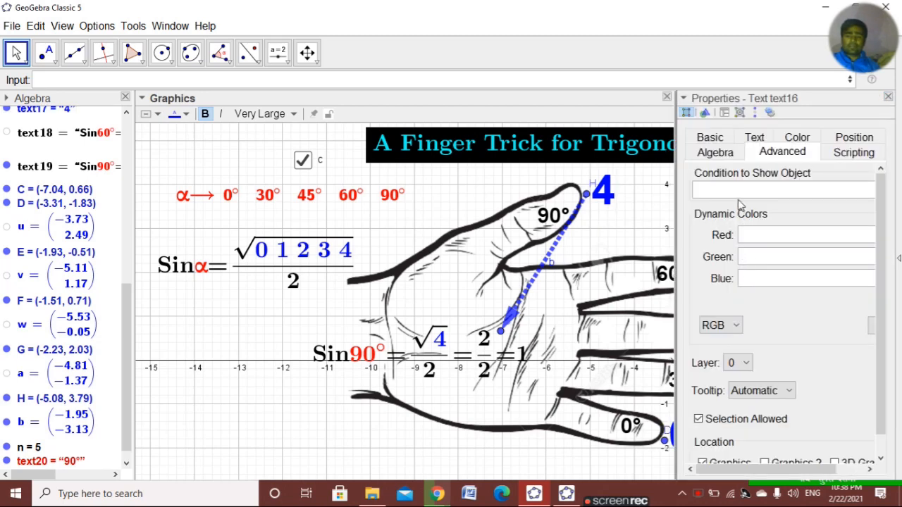
click(738, 193)
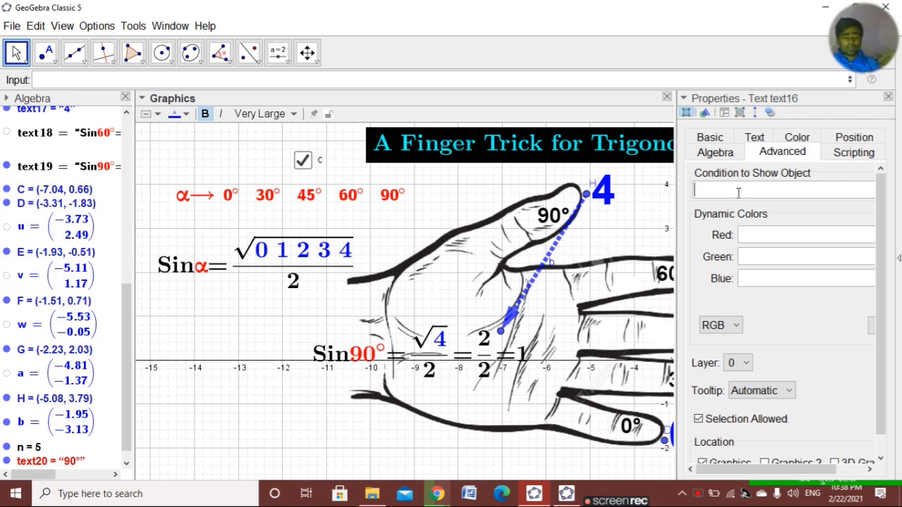
text(c==true)
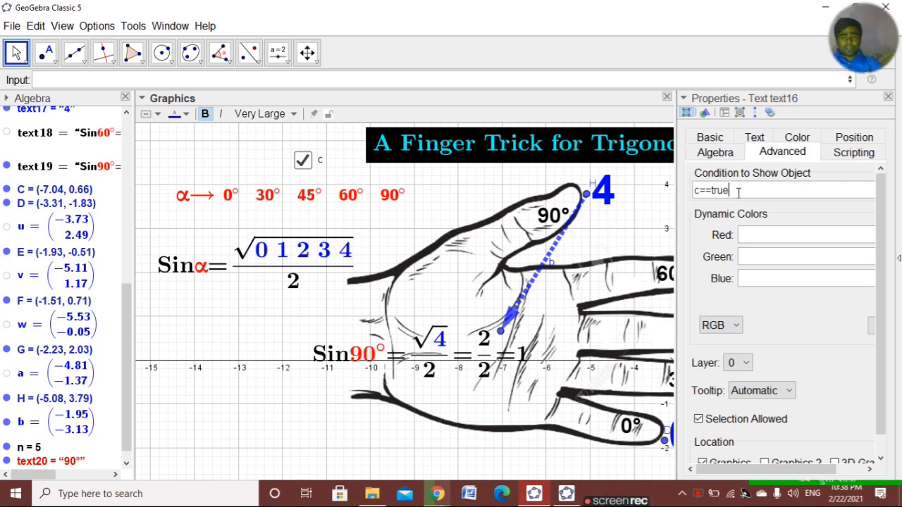
click(888, 97)
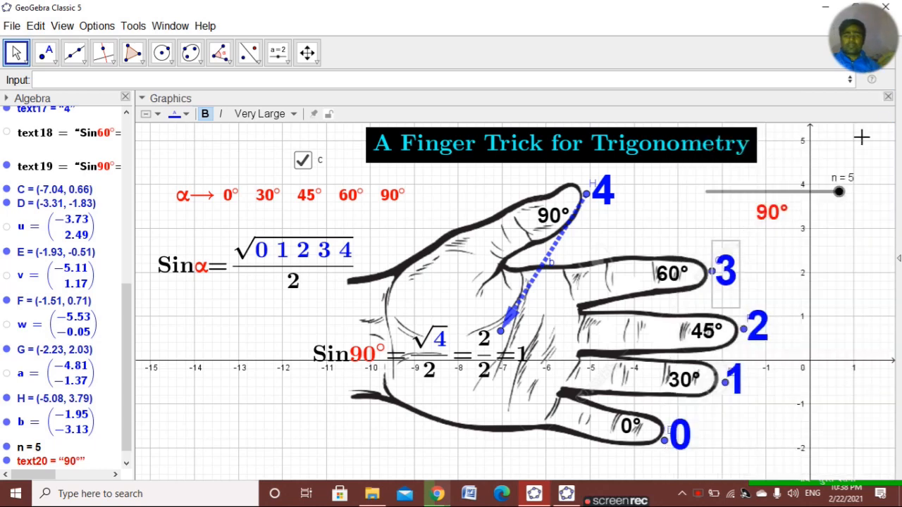
- Give the blue number 2 at the 45° fingertip the copied show condition c==true
right_click(754, 324)
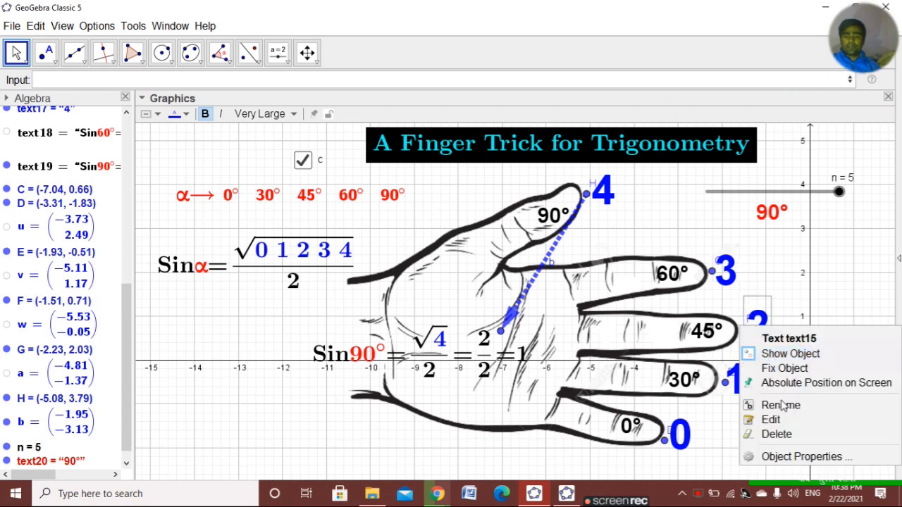
click(793, 457)
click(718, 189)
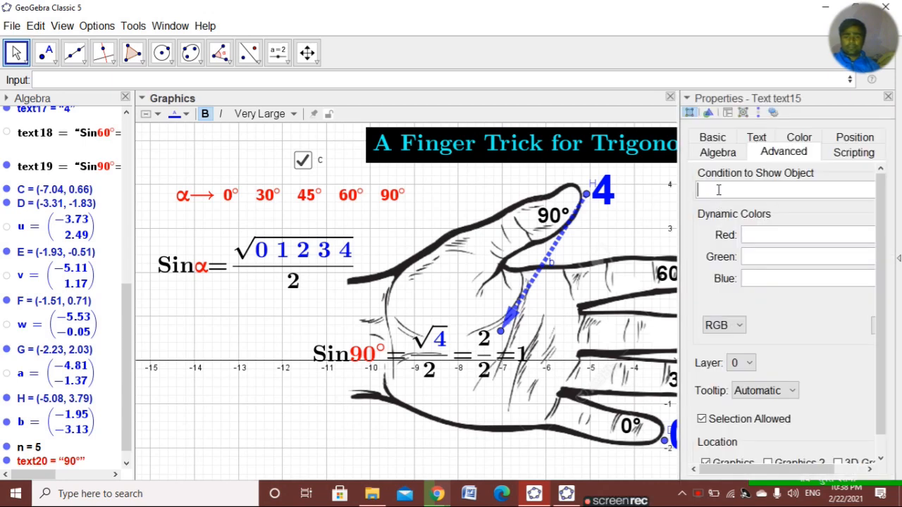
text(c==true)
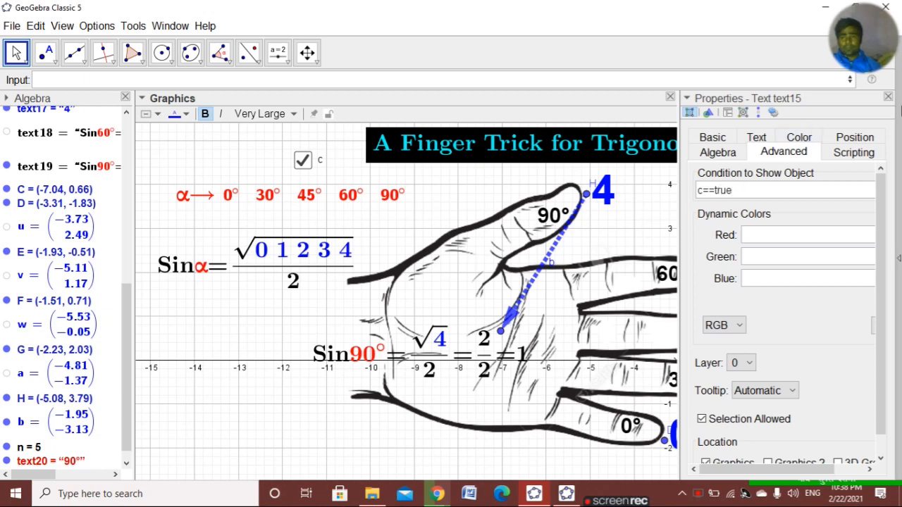
click(889, 98)
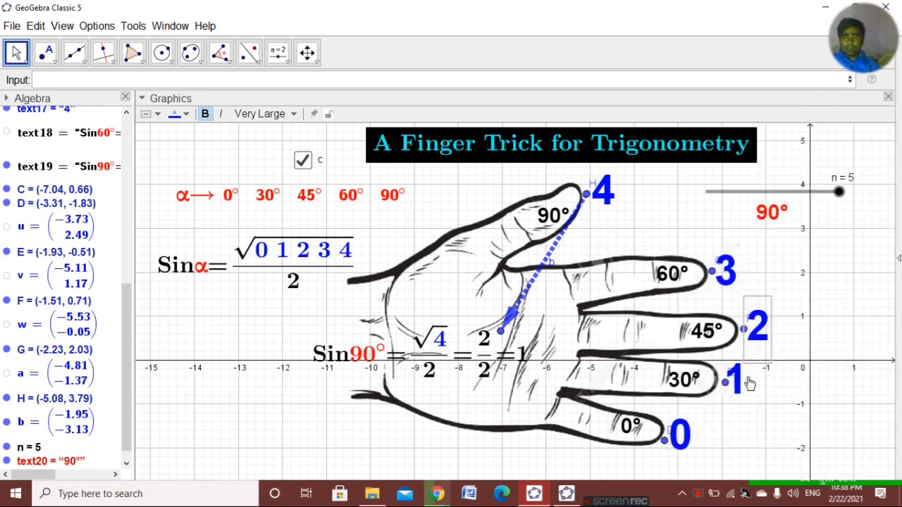
- Give the blue number 1 at the 30° fingertip the copied show condition c==true
right_click(737, 381)
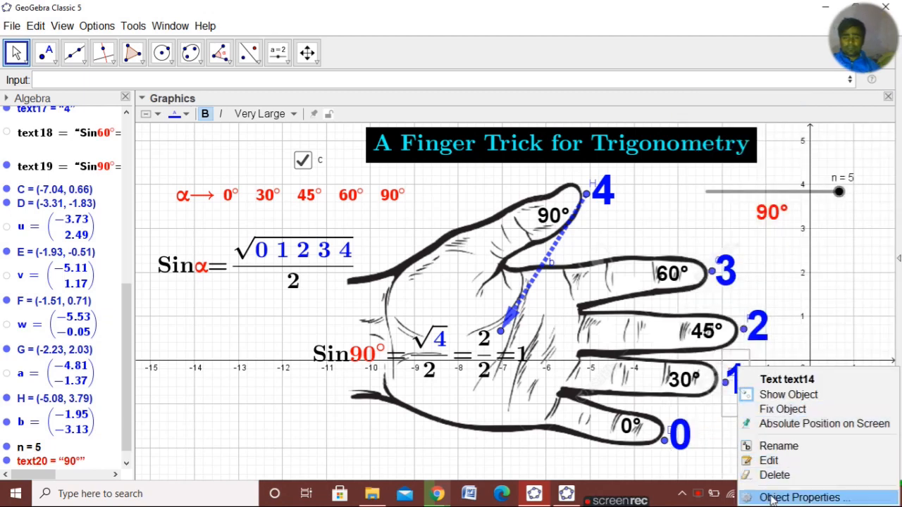
click(776, 497)
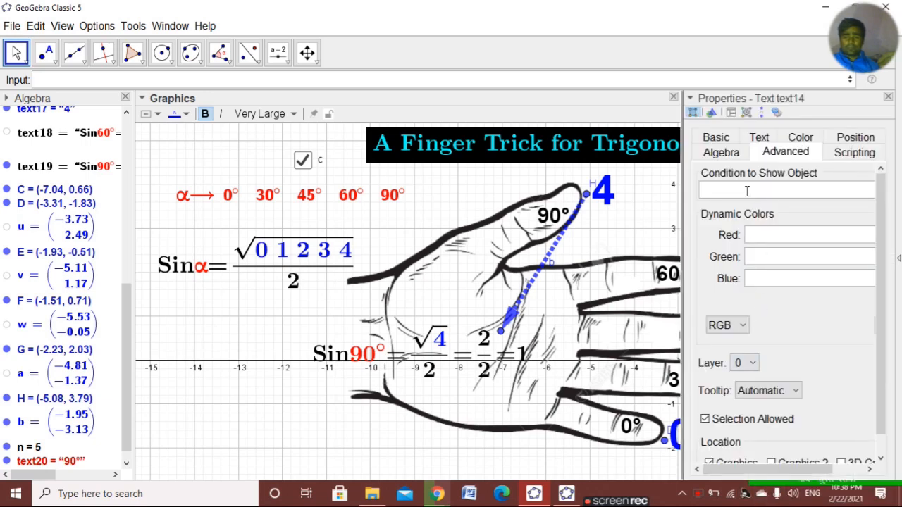
click(747, 191)
key(ctrl+v)
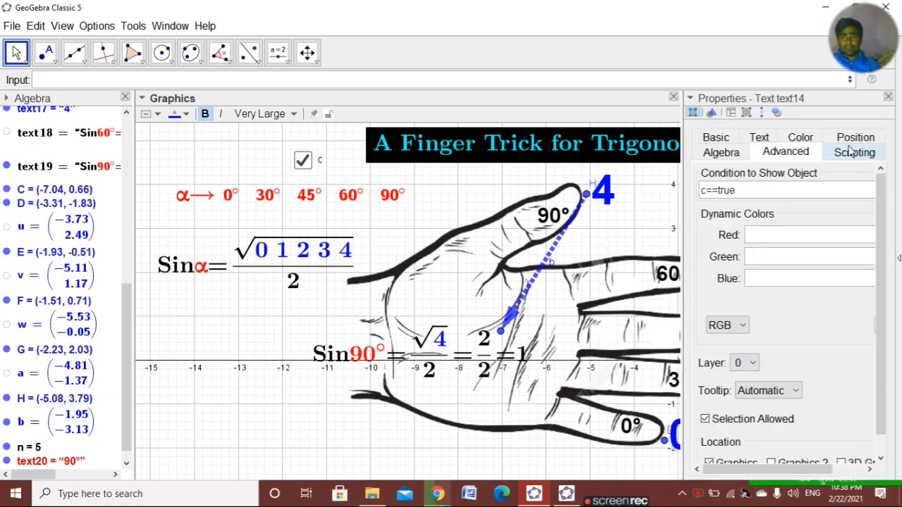
click(888, 98)
- Give the blue number 0 at the 0° fingertip the show condition c==true
right_click(690, 443)
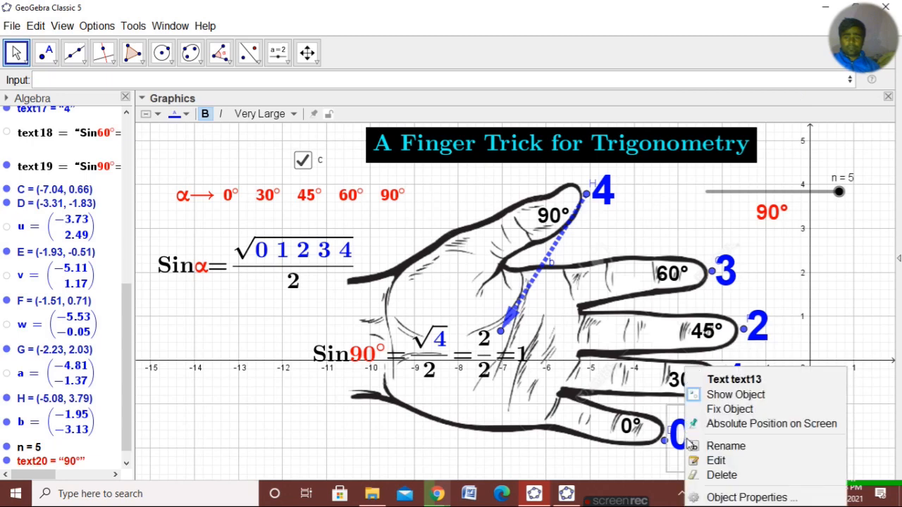
click(726, 497)
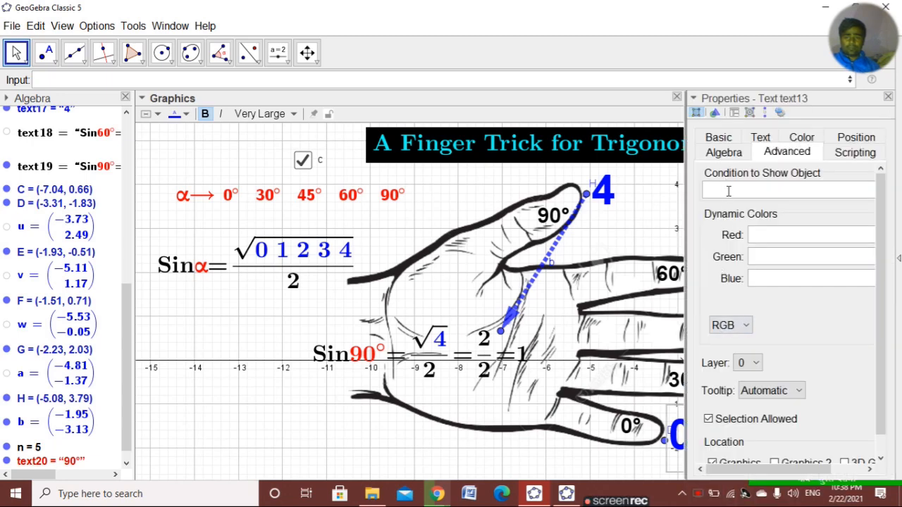
click(729, 191)
text(c==true)
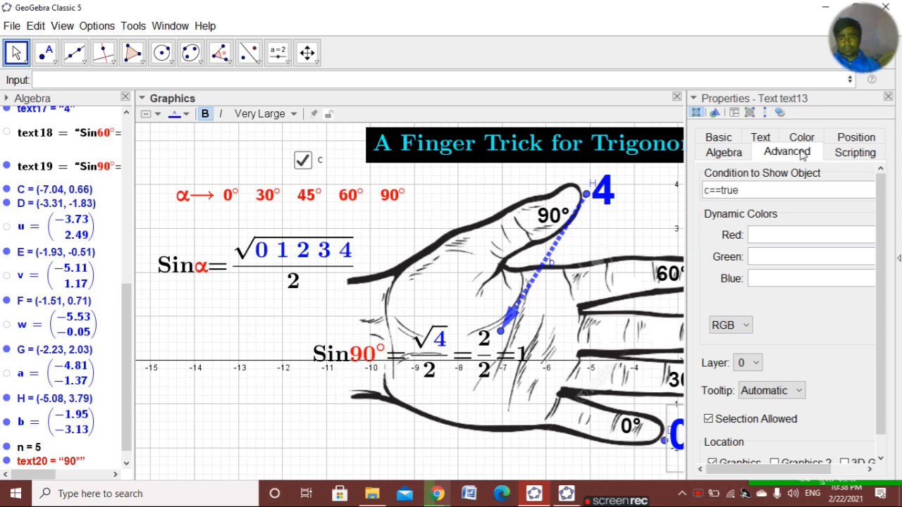
click(888, 98)
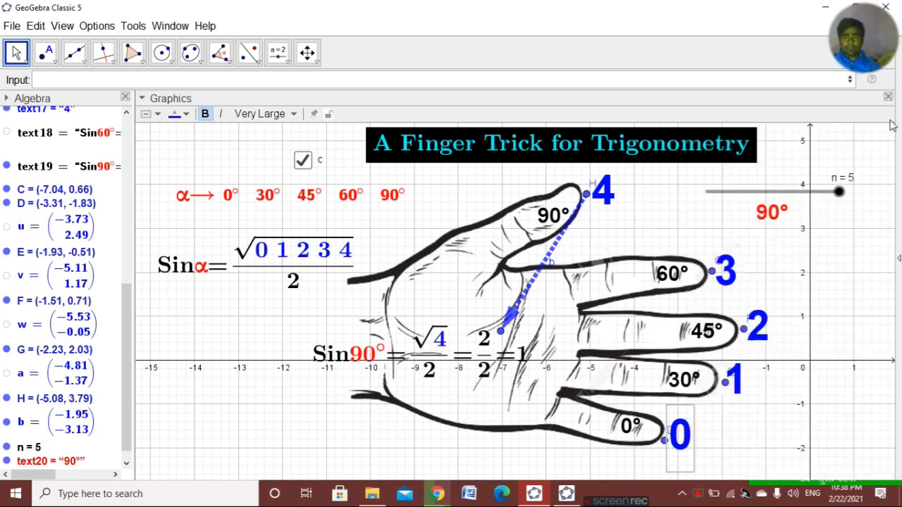
- Toggle check box c off and on to test hiding and showing the sine formulas, vector and fingertip numbers
click(304, 161)
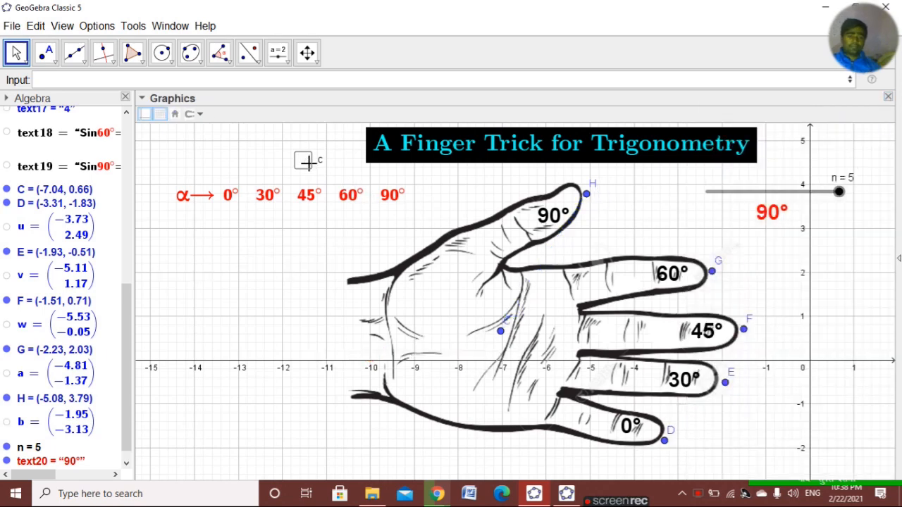
click(305, 162)
click(305, 162)
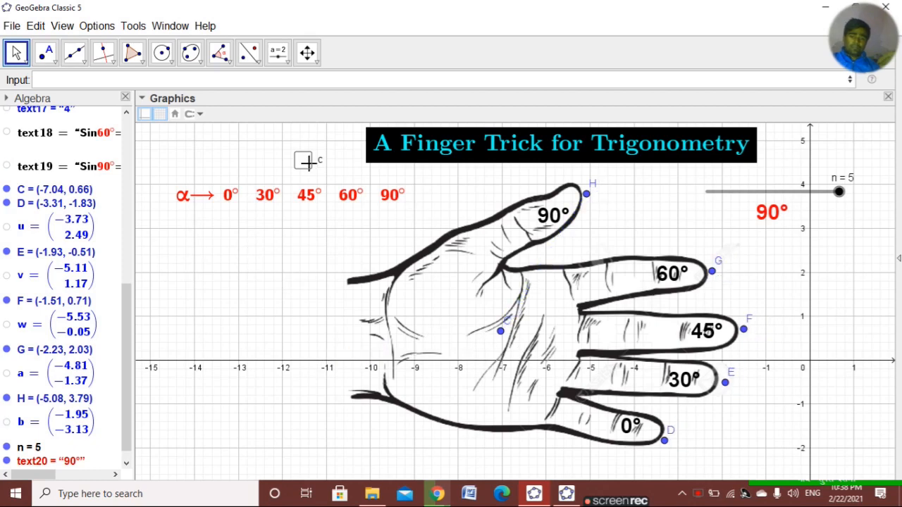
click(304, 161)
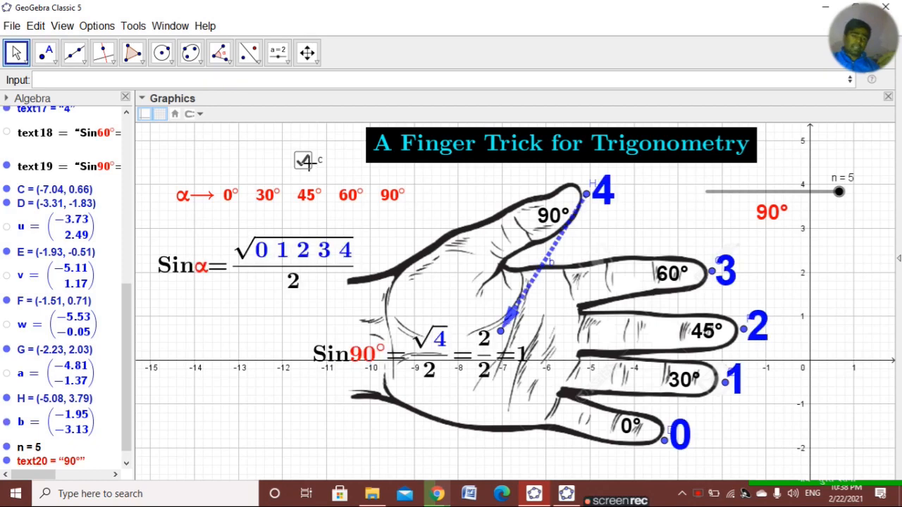
click(305, 162)
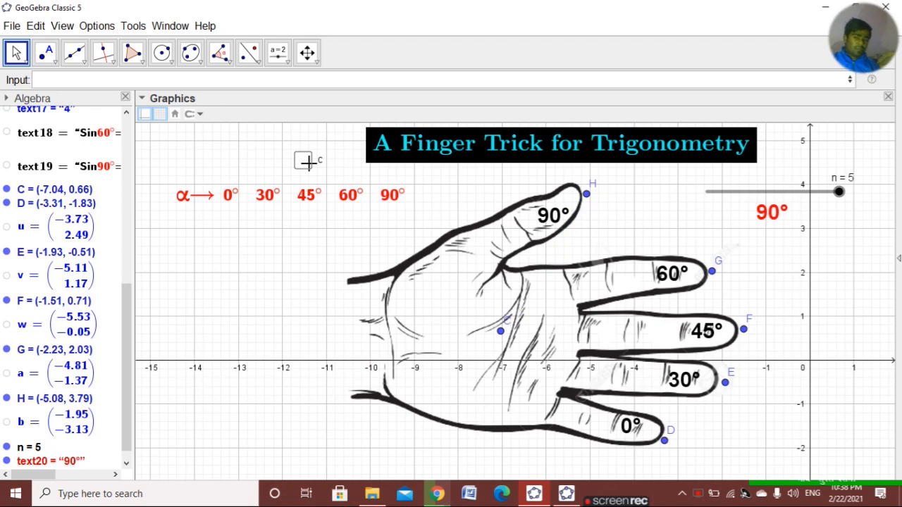
click(305, 163)
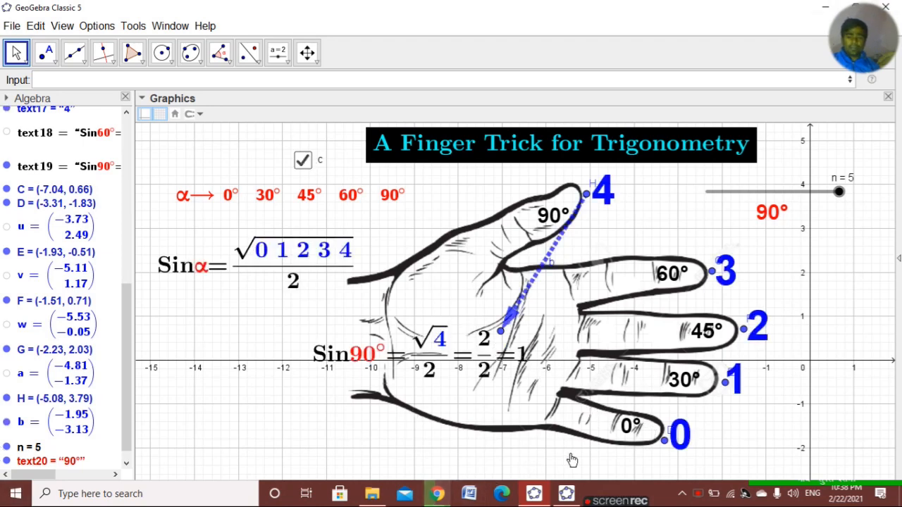
- Try the Very Large text size on the 0° finger label and shift the label inward along the finger
click(627, 430)
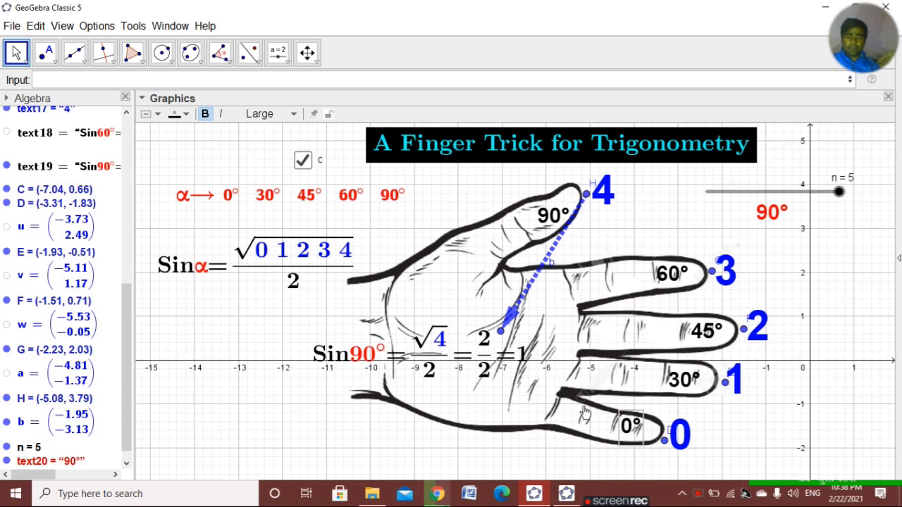
click(286, 118)
click(259, 217)
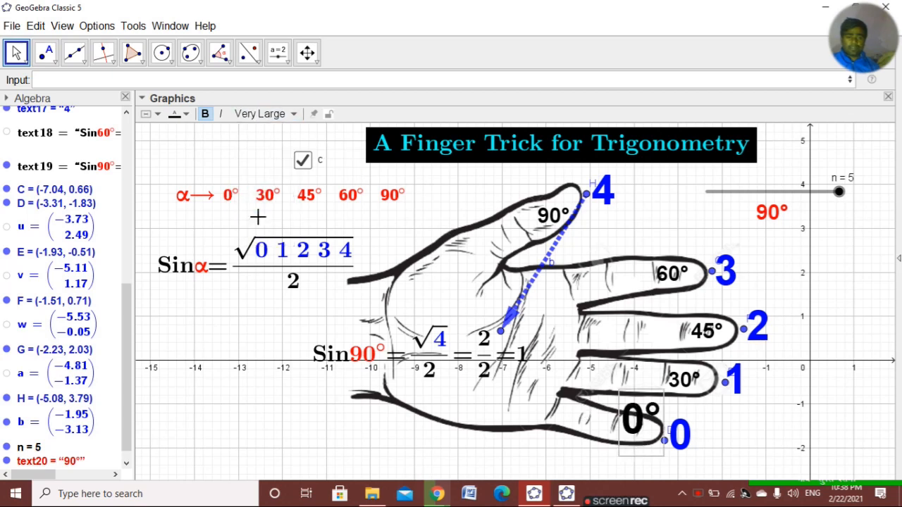
drag(603, 428, 591, 436)
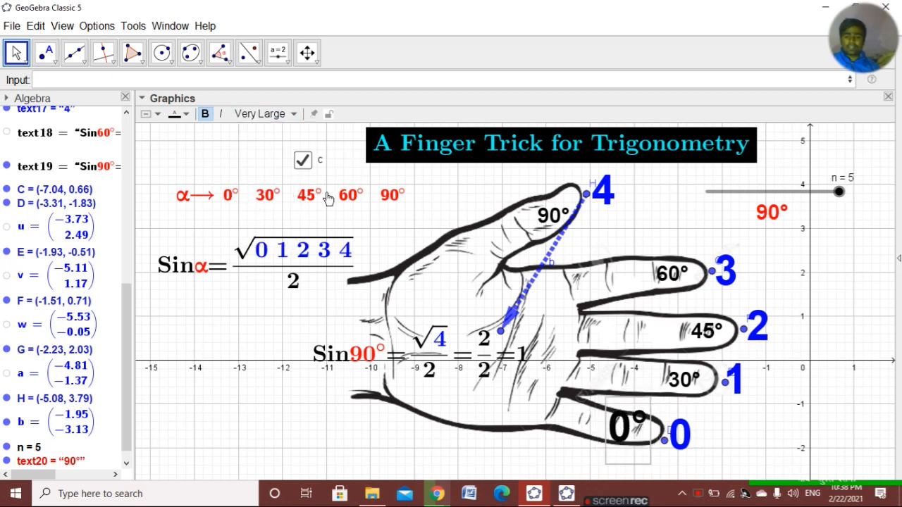
- Set the 0° finger label's text size to Large and move the label closer to the fingertip
click(265, 114)
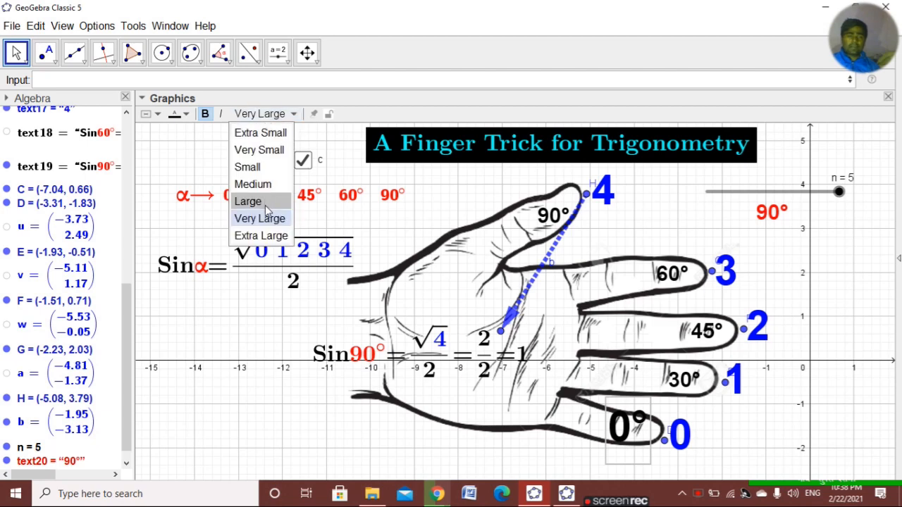
click(250, 200)
drag(629, 438, 649, 437)
click(300, 161)
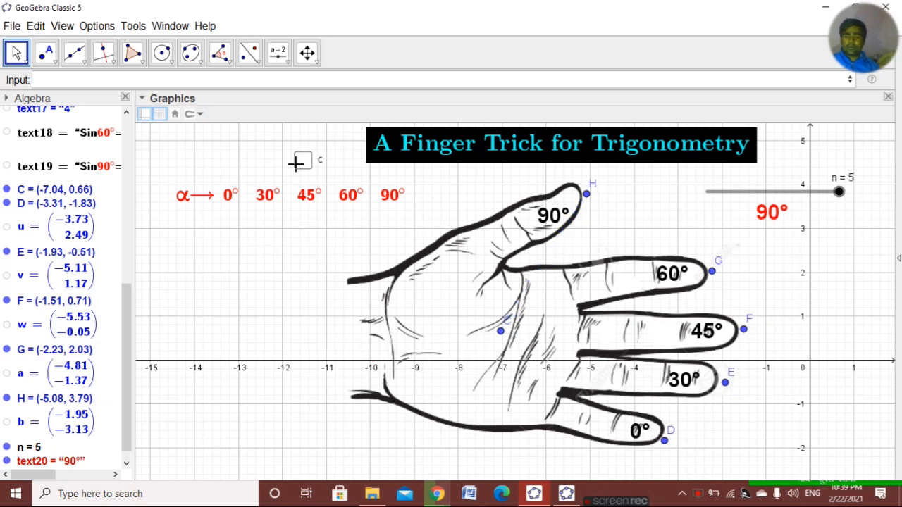
click(300, 161)
- Copy the full LaTeX source of the general Sinα formula, then uncheck box c to hide the sine objects
right_click(280, 259)
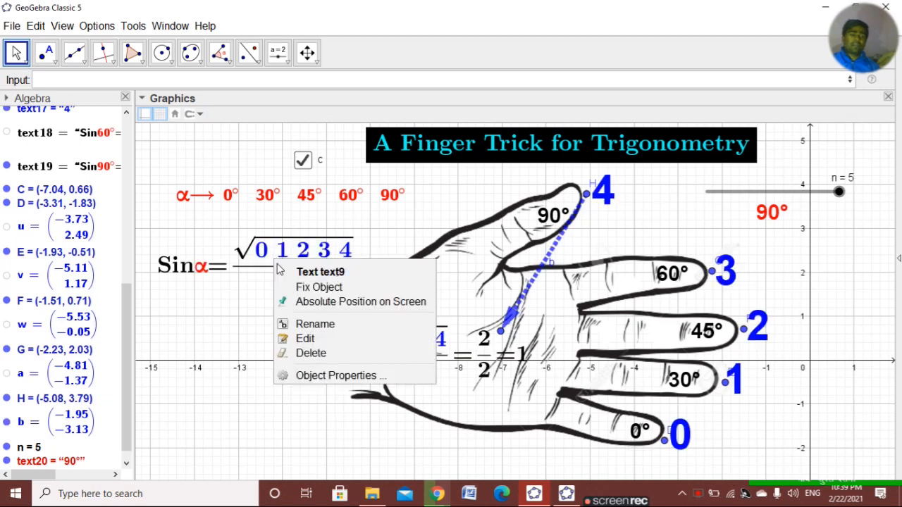
click(314, 336)
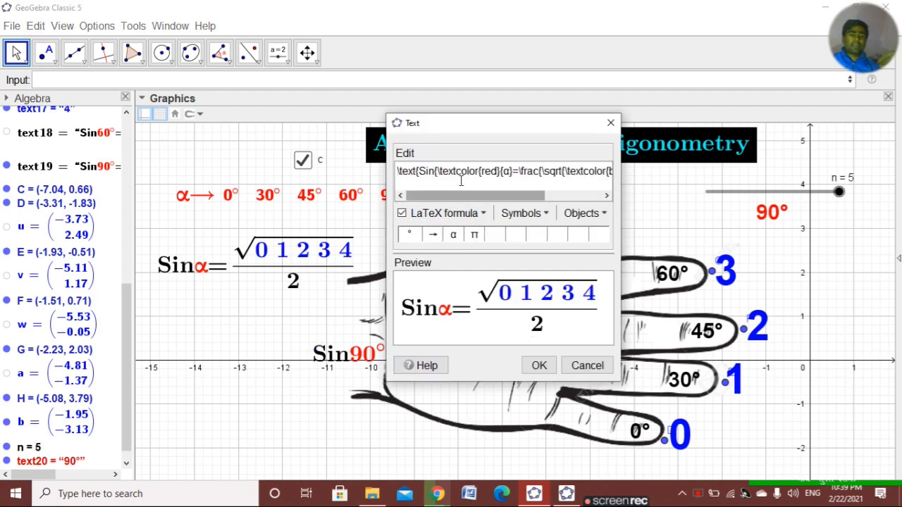
triple_click(462, 169)
key(ctrl+c)
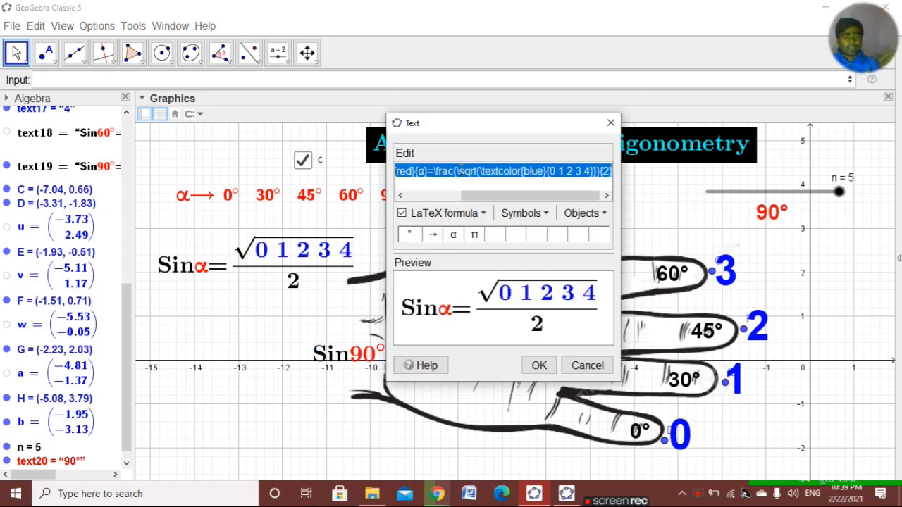
click(539, 365)
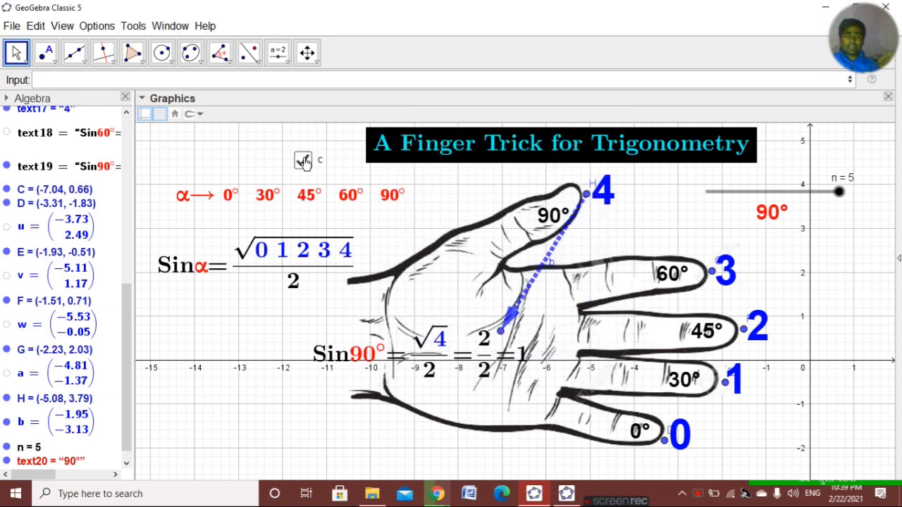
click(304, 159)
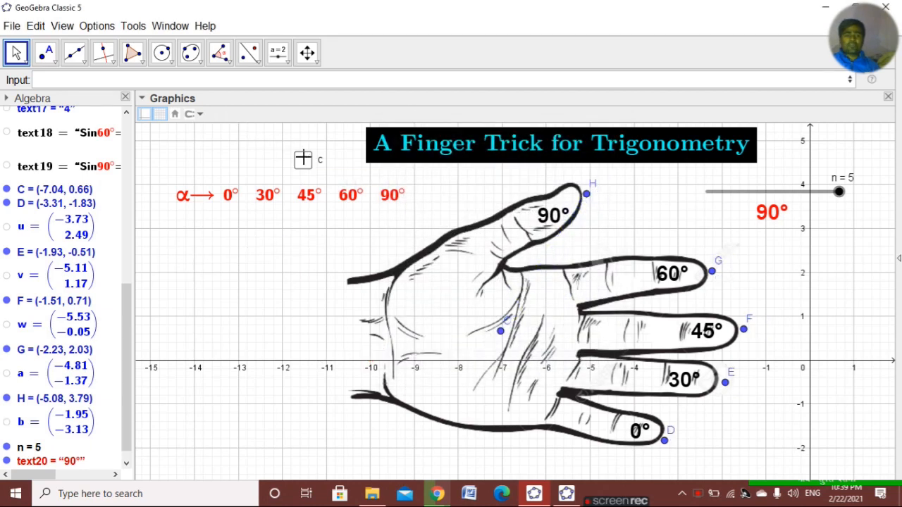
- Start a new text below the angle row with the copied LaTeX formula and change Sin to Cos
click(280, 56)
click(298, 107)
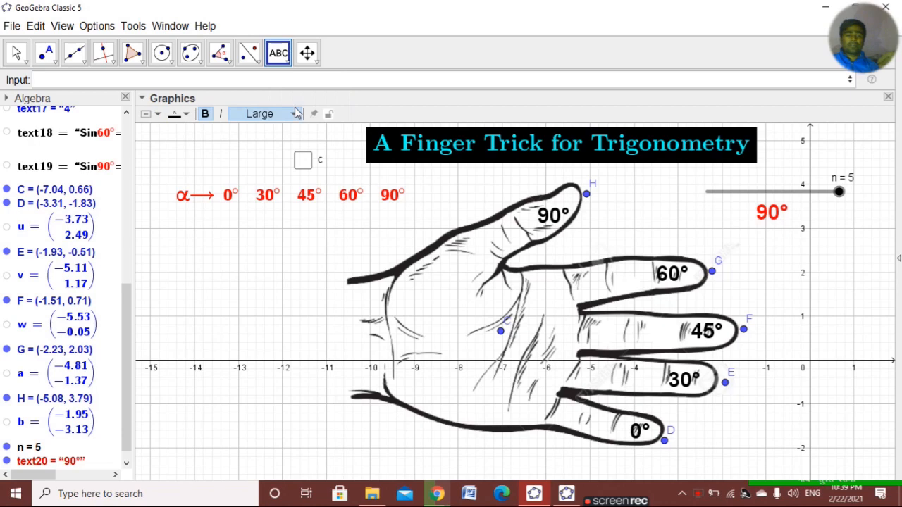
click(321, 252)
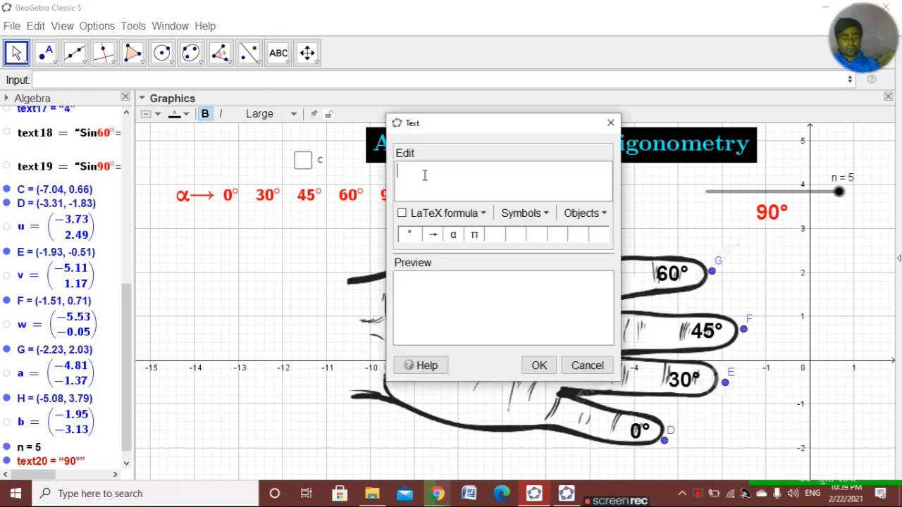
key(ctrl+v)
drag(476, 198, 421, 198)
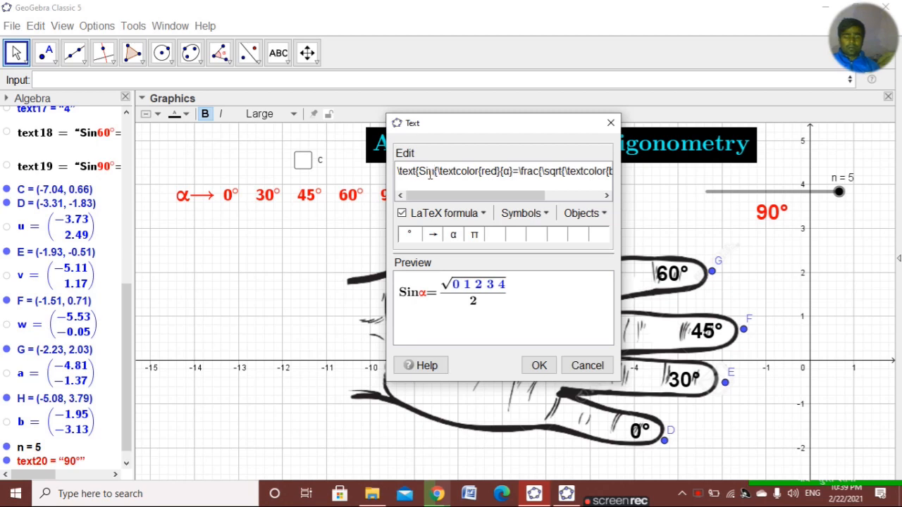
key(BackSpace)
key(BackSpace)
key(BackSpace)
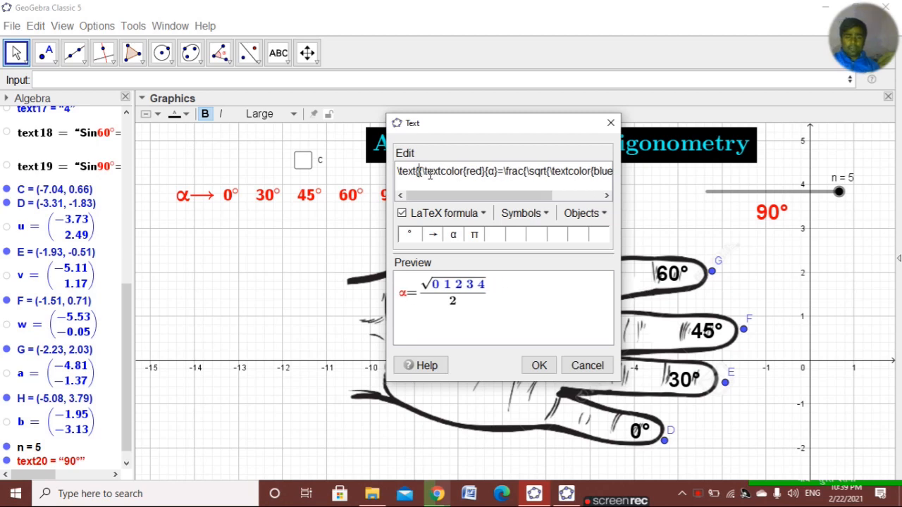
text(Cos)
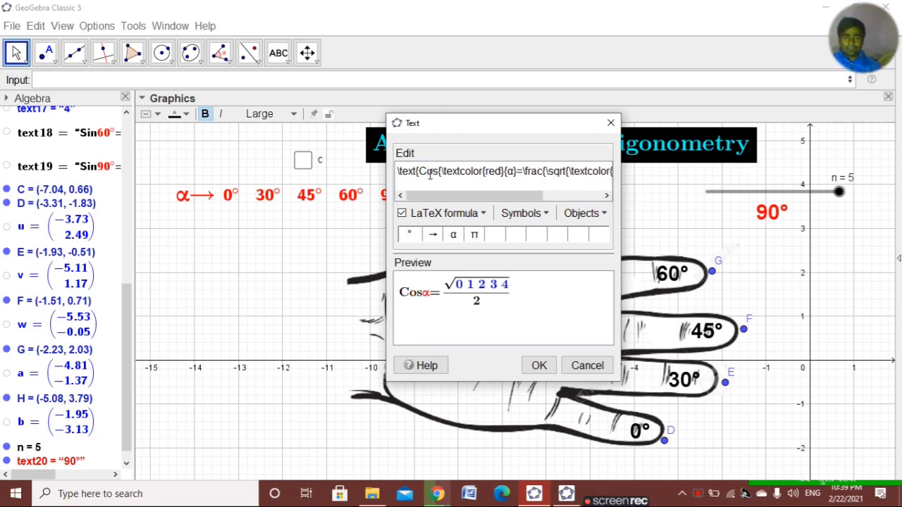
- Replace the numbers under the square root of the Cosα formula with 4 3 2 1 0
drag(454, 197, 504, 197)
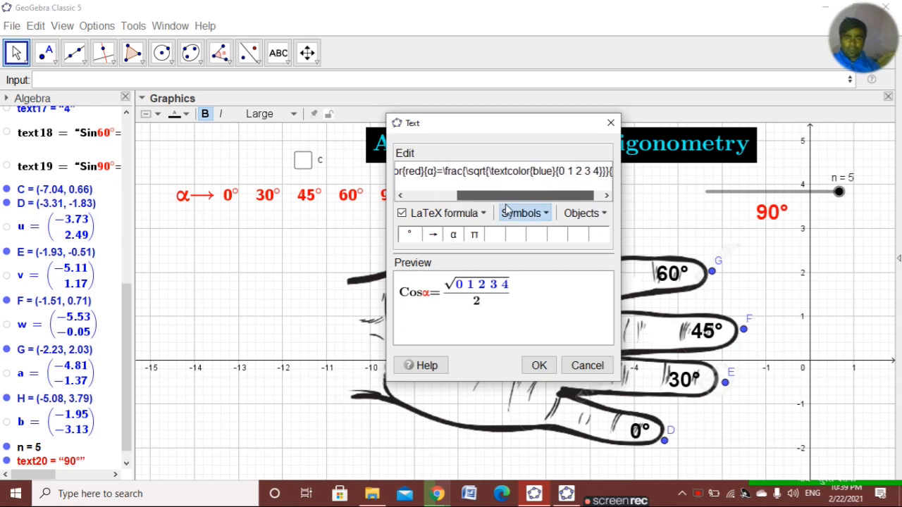
drag(588, 170, 555, 170)
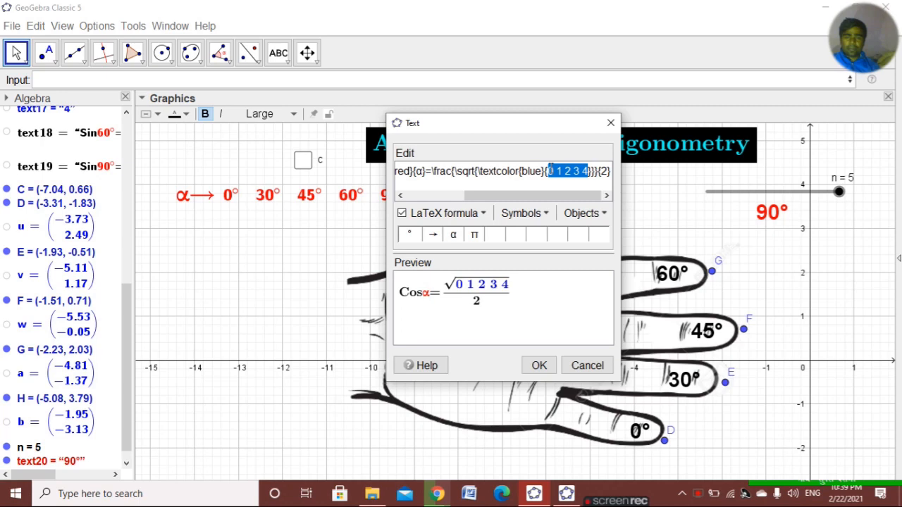
text(4)
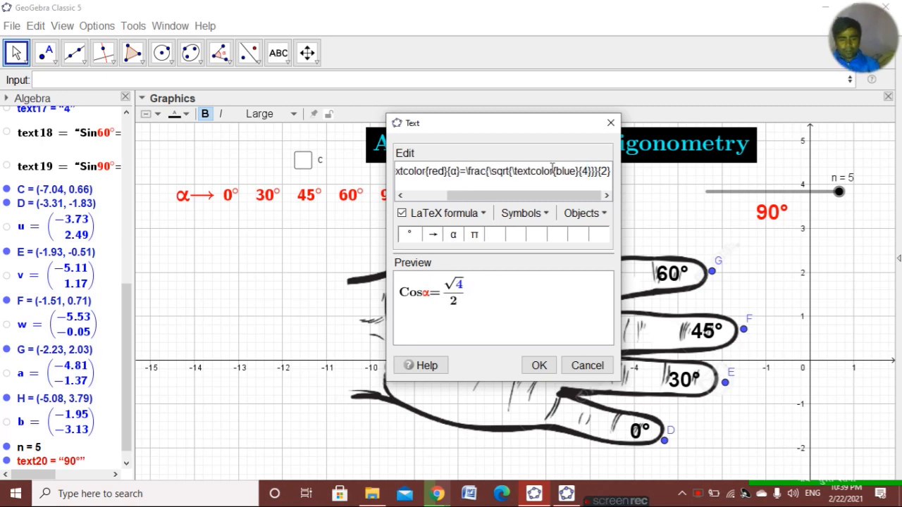
text( 3)
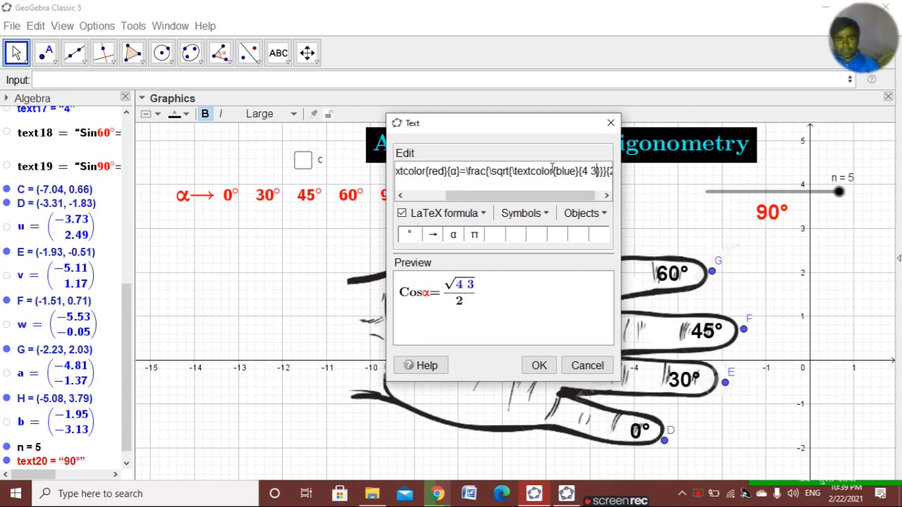
text(2)
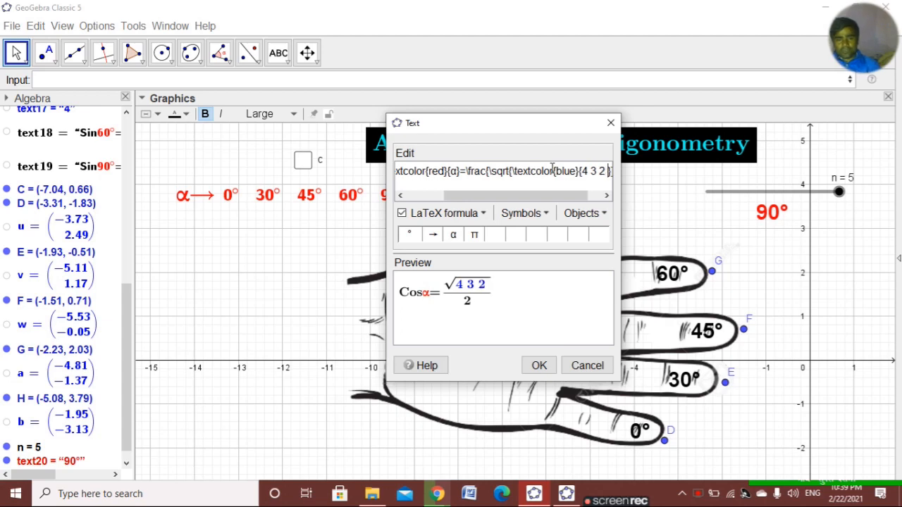
text( 1 0)
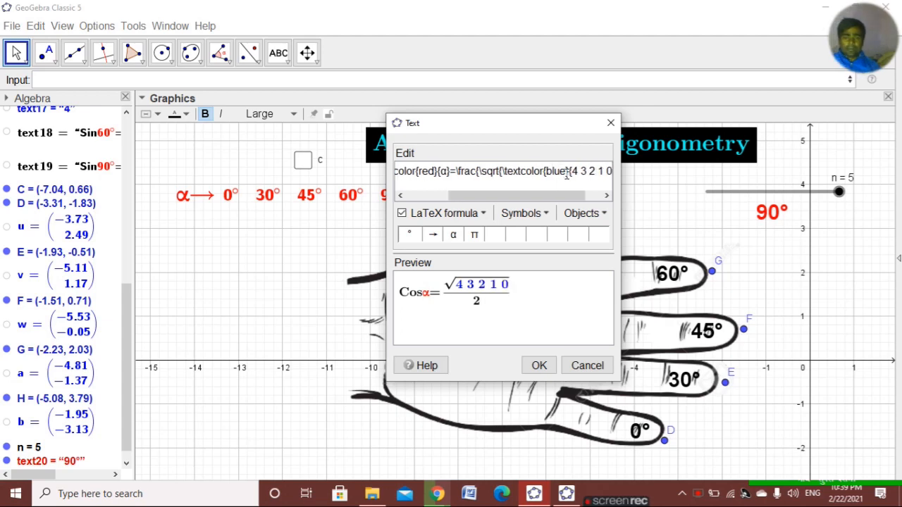
- Change the textcolor of the numbers under the Cosα root from blue to darkGreen
key(BackSpace)
key(BackSpace)
key(BackSpace)
key(BackSpace)
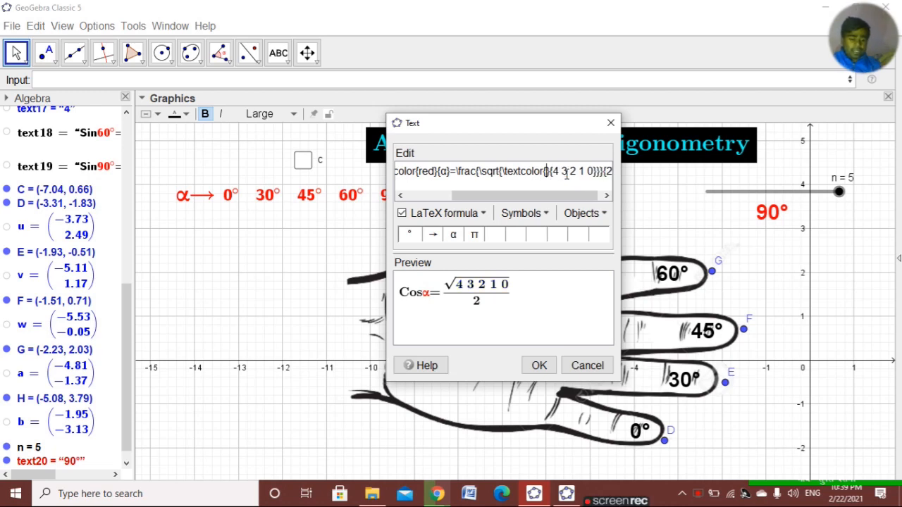
text(dark)
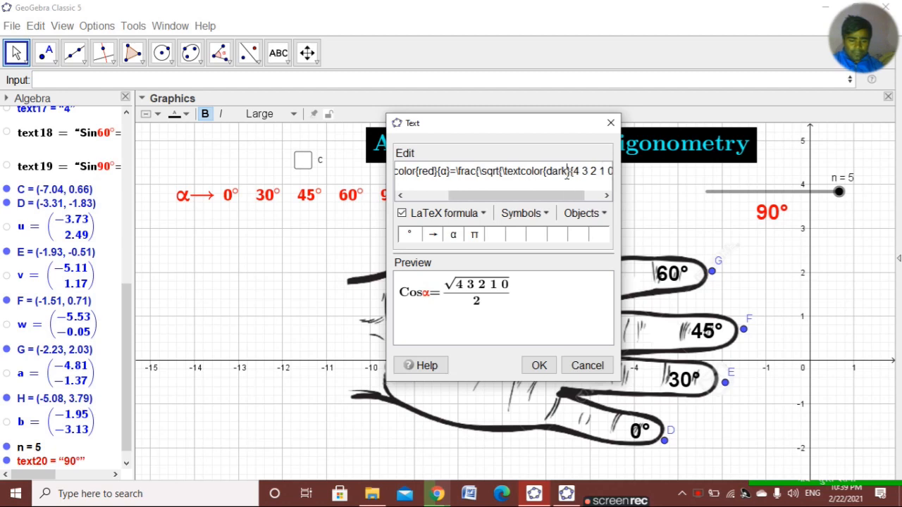
text(Gree)
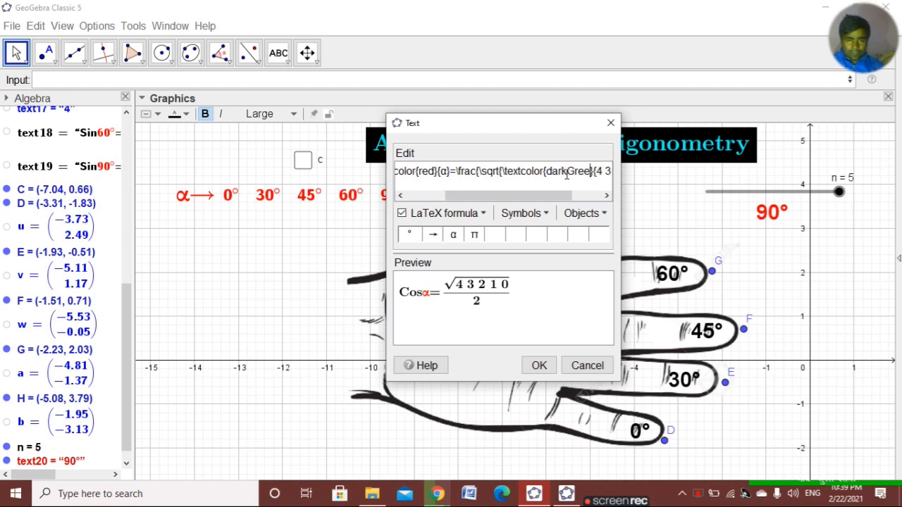
text(n)
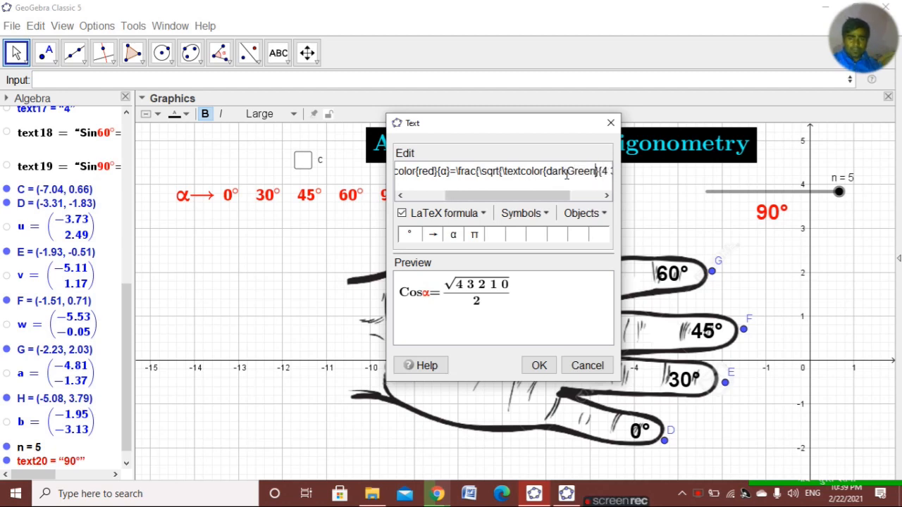
drag(555, 196, 587, 198)
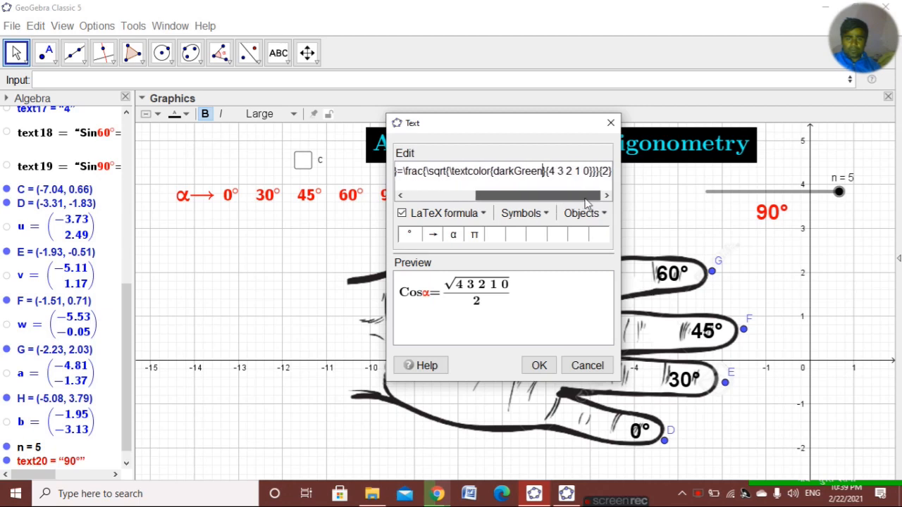
- Change the textcolor of the numbers under the Cosα root from darkGreen to Green
click(515, 173)
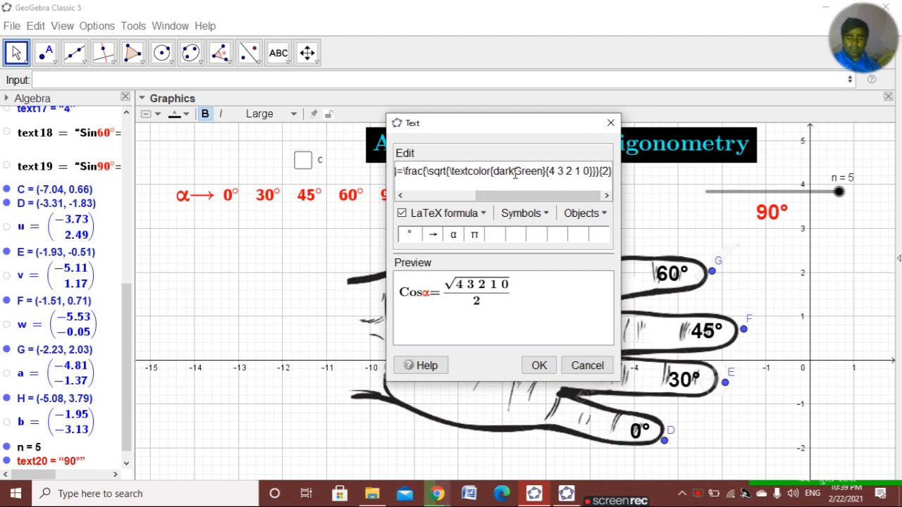
key(BackSpace)
key(BackSpace)
key(BackSpace)
key(BackSpace)
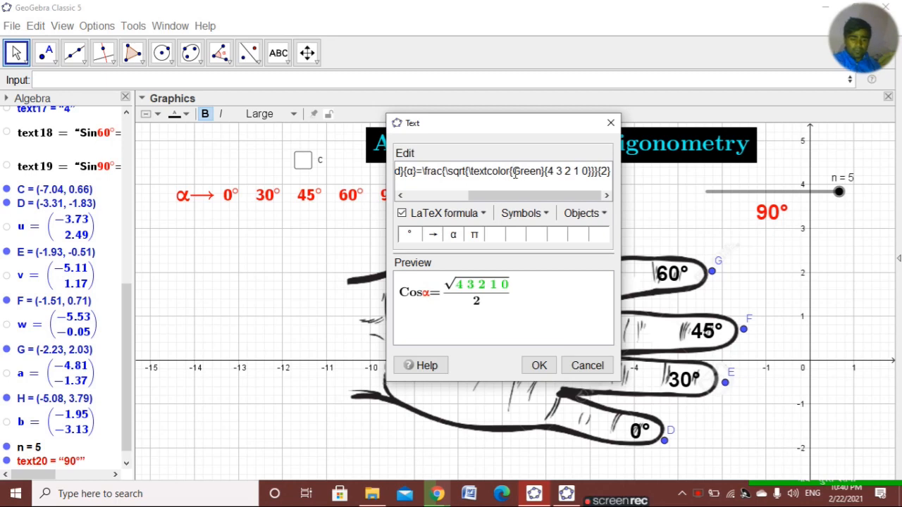
text(2)
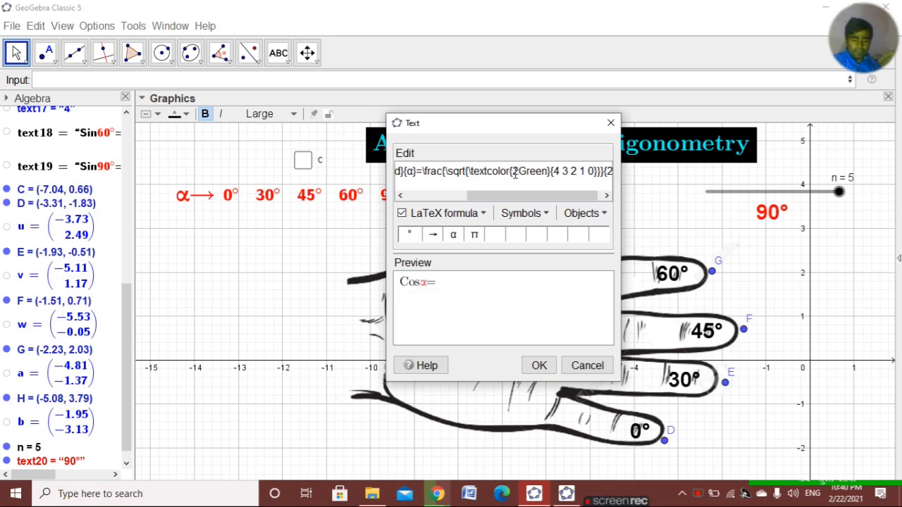
text(*)
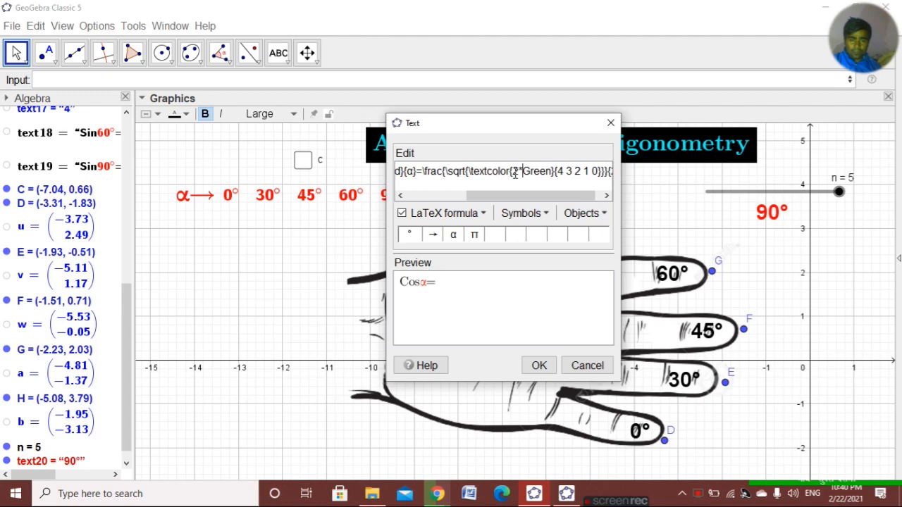
key(BackSpace)
key(BackSpace)
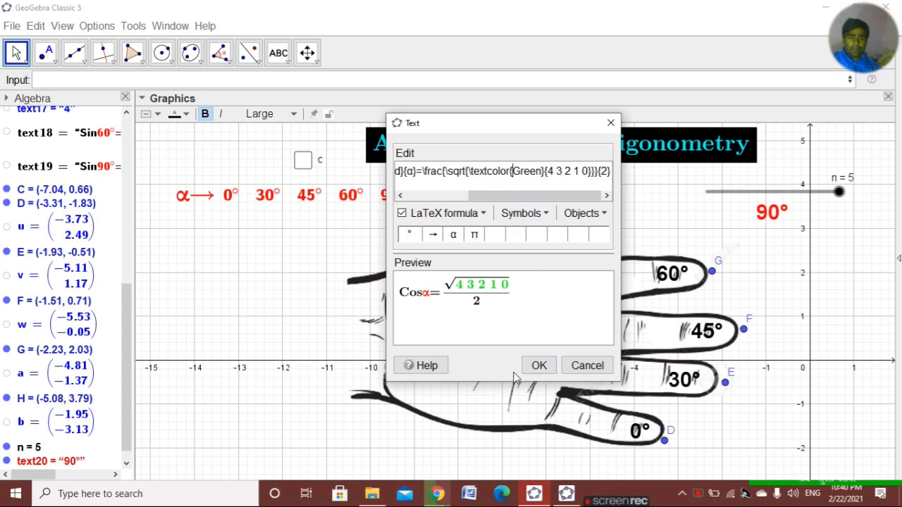
- Finish the Cosα formula text and place it beside the wrist, directly below the row of angles
click(539, 365)
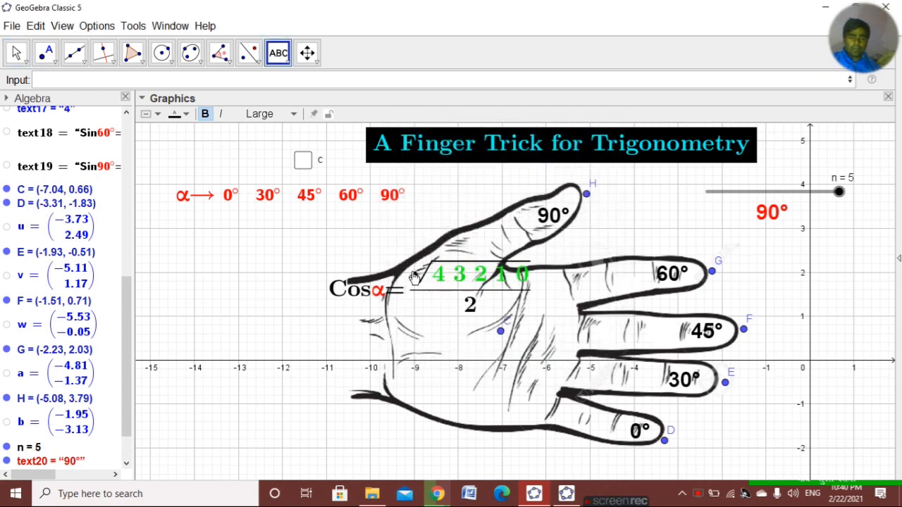
click(346, 275)
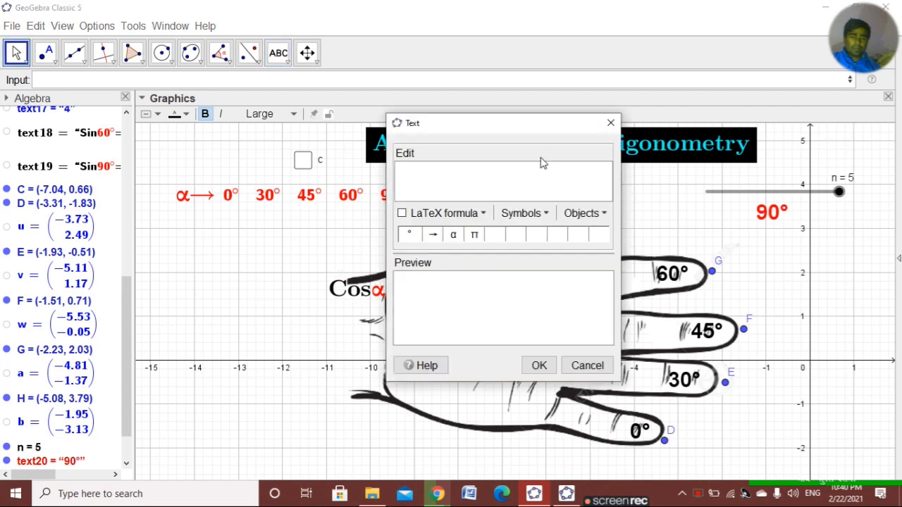
click(611, 122)
drag(368, 264, 258, 248)
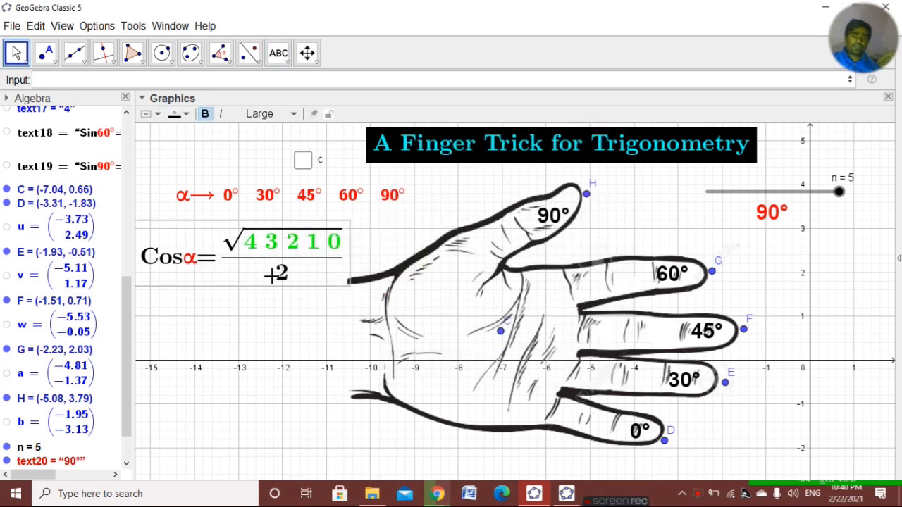
- Add two separate texts, 4 and 3, in the empty area below the Cosα formula
click(275, 61)
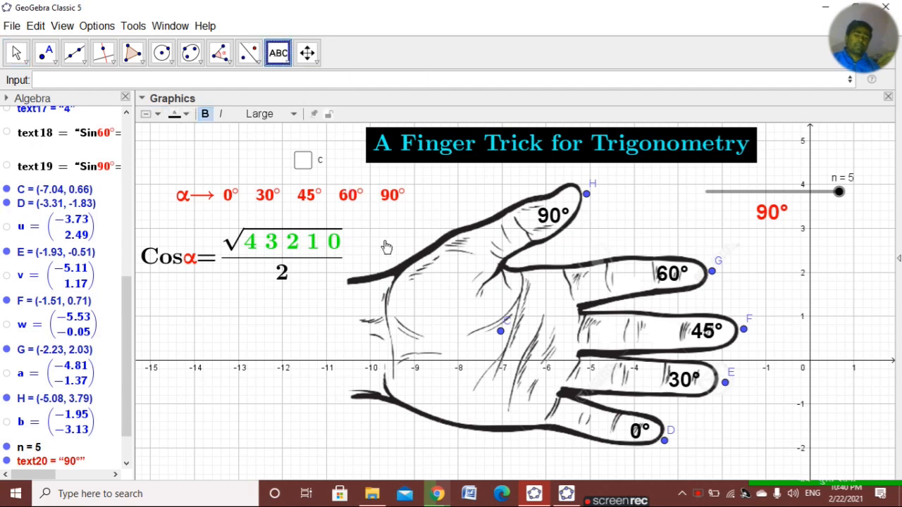
click(228, 341)
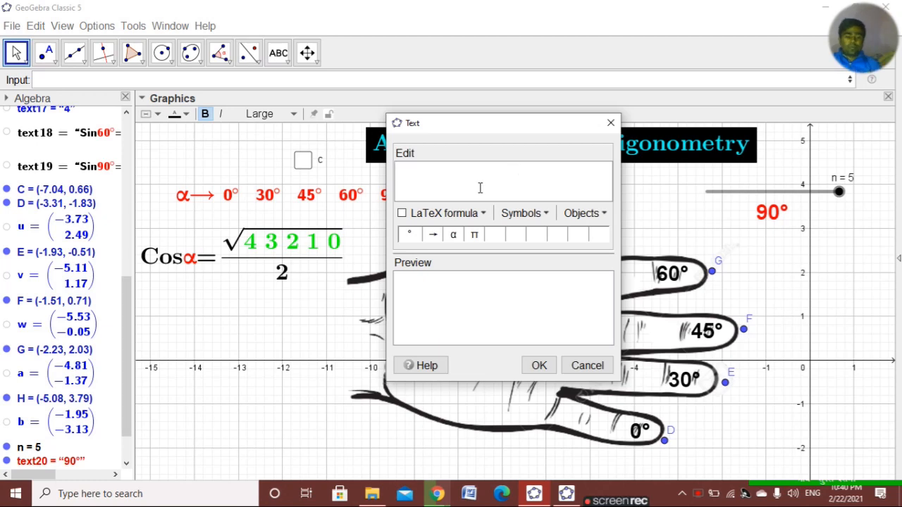
click(539, 365)
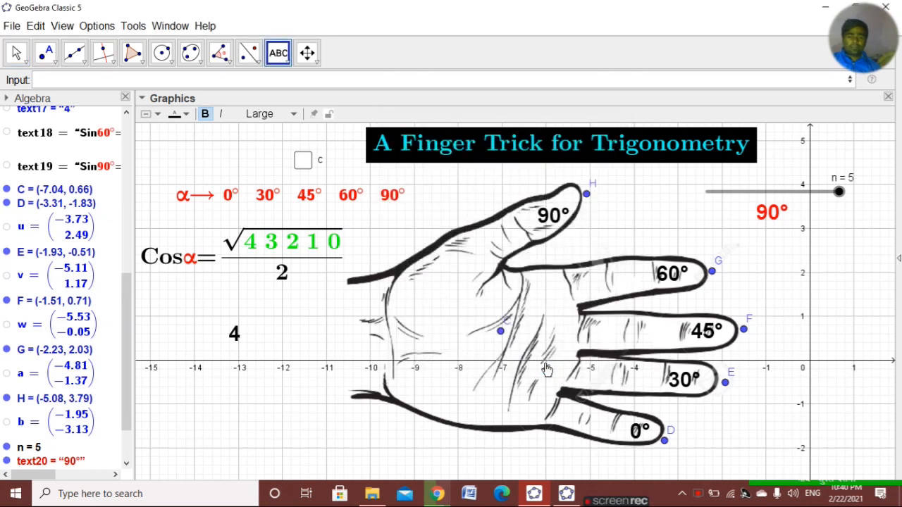
click(304, 318)
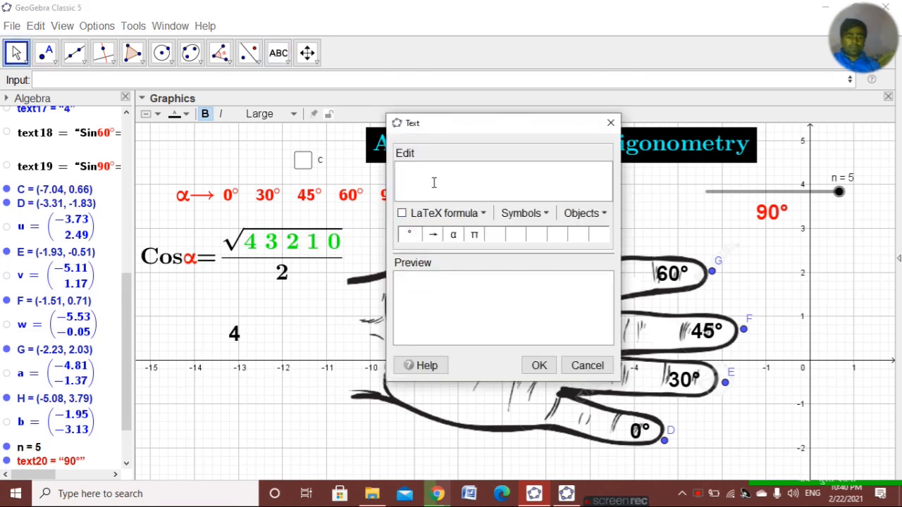
text(3)
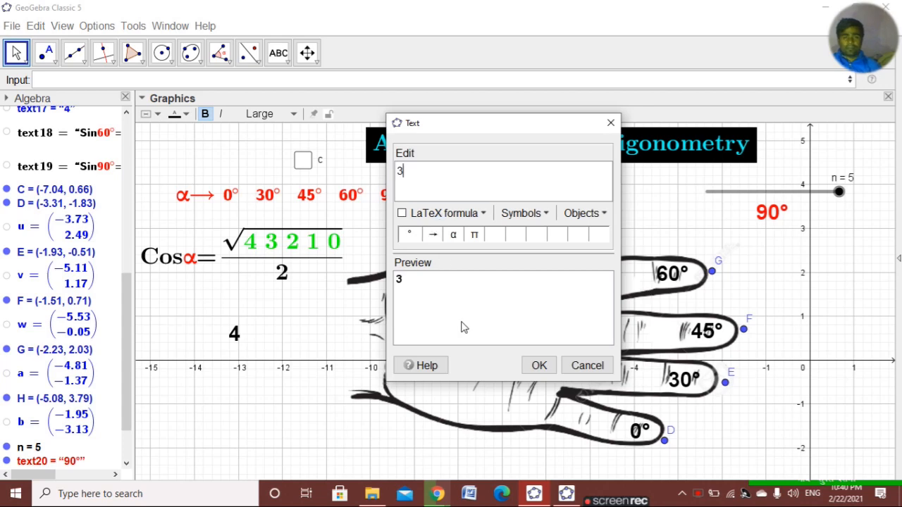
click(534, 365)
- Add three more separate texts, 2, 1 and 0, below the Cosα formula
click(282, 337)
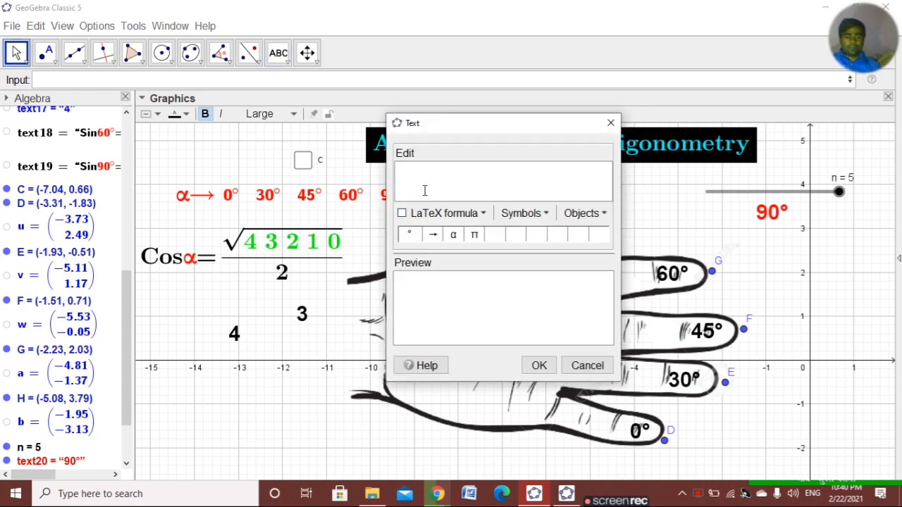
text(2)
click(534, 365)
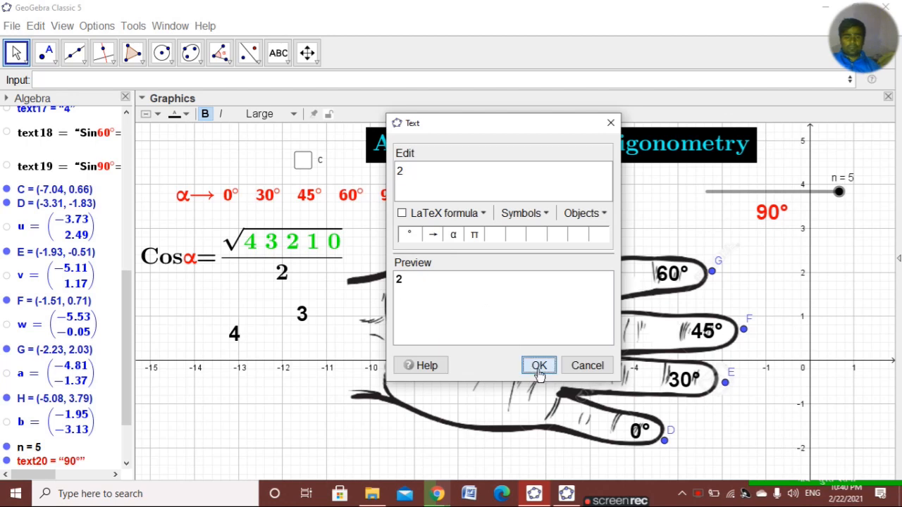
click(328, 331)
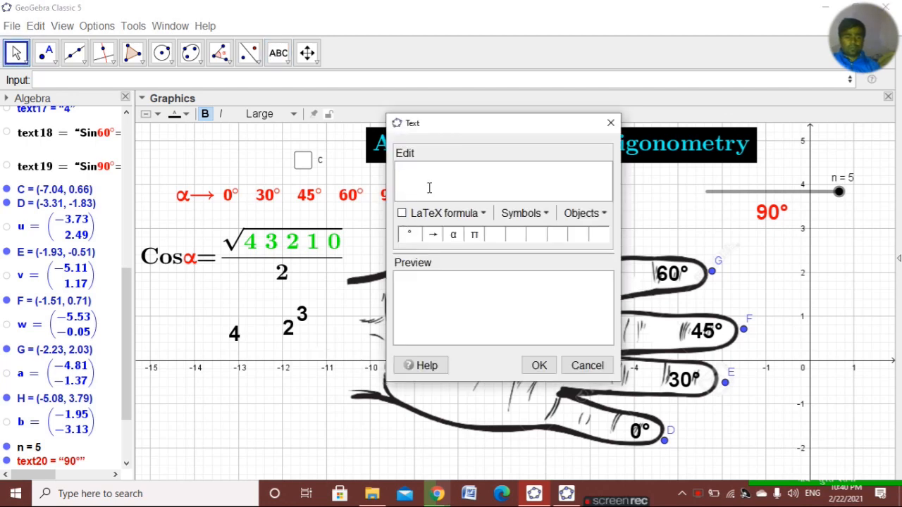
text(1)
click(537, 365)
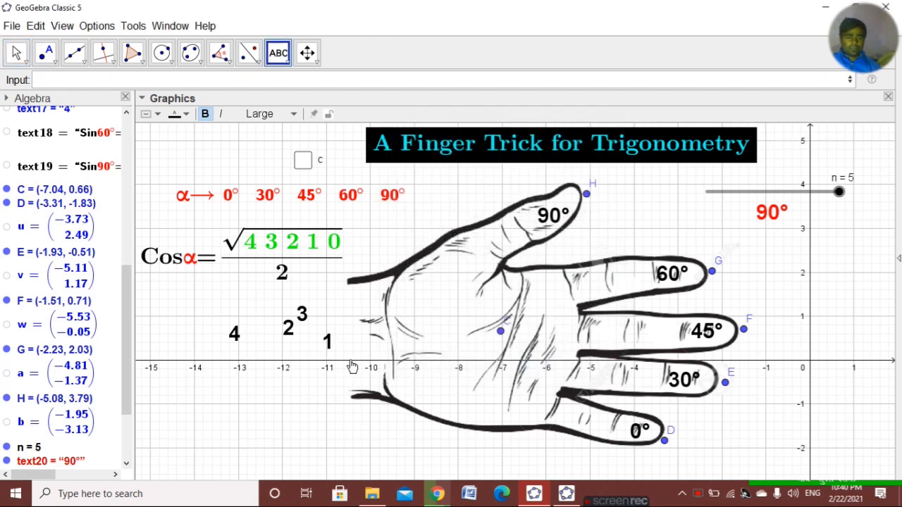
click(306, 367)
text(0)
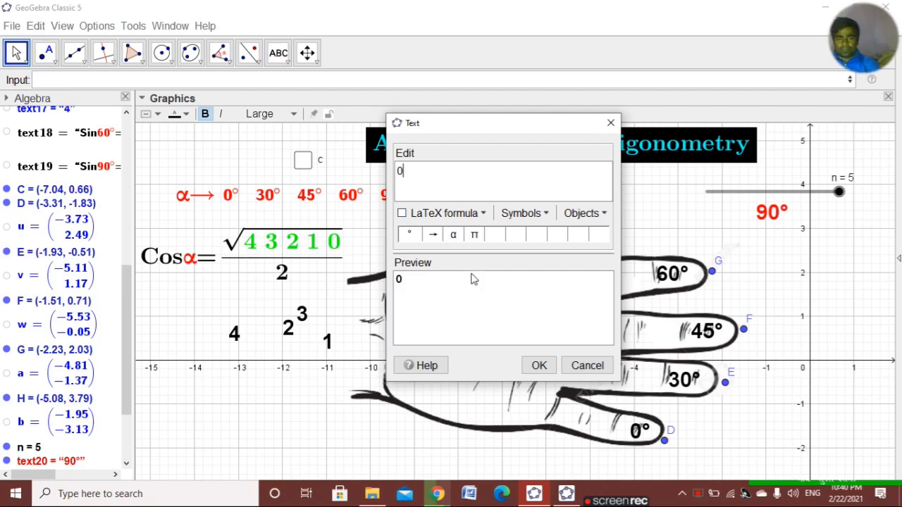
click(535, 365)
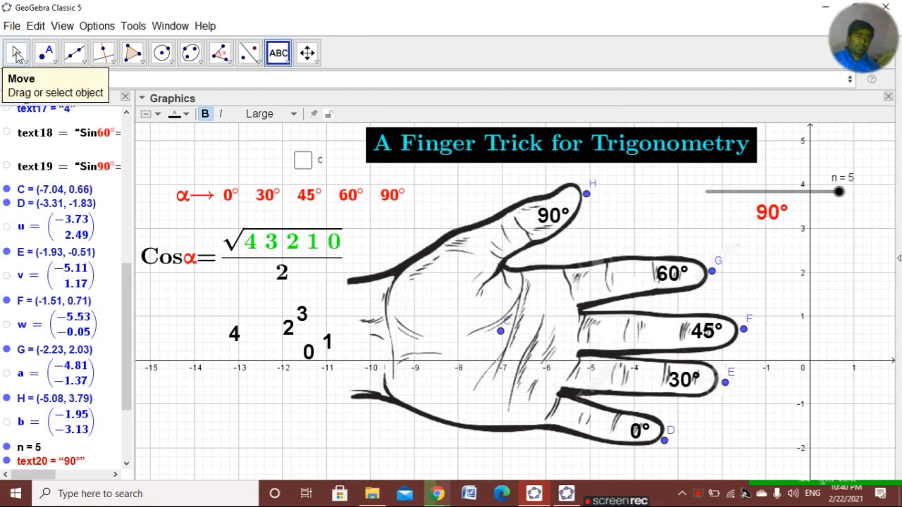
- Set the number 0 to Very Large and place it beside point H at the 90° thumb tip
click(16, 52)
drag(300, 353, 683, 446)
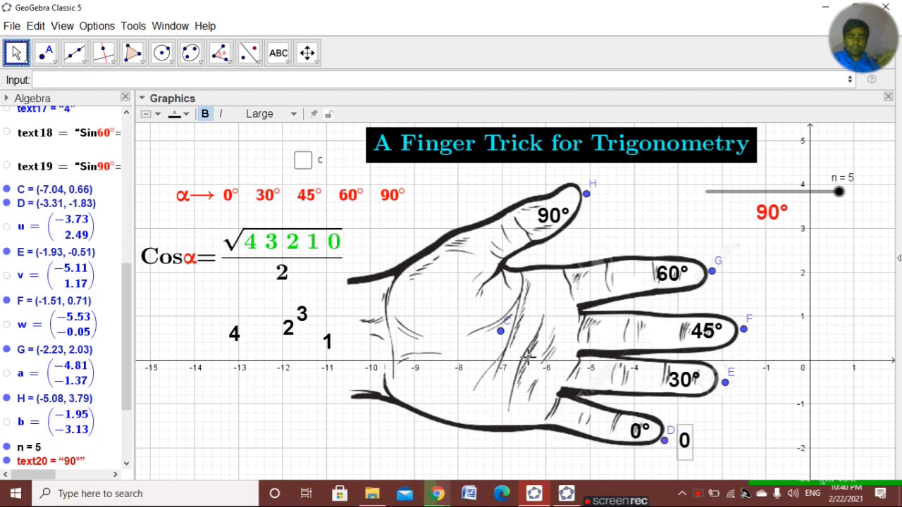
click(259, 113)
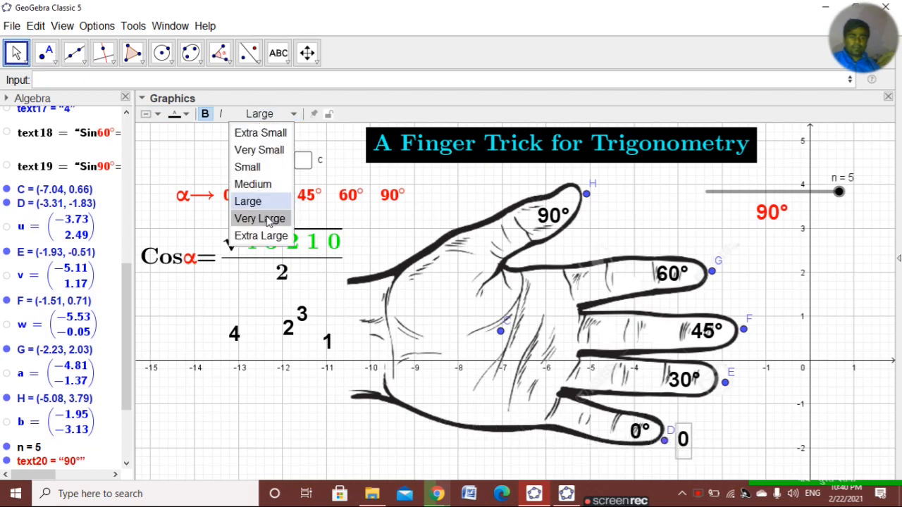
click(260, 219)
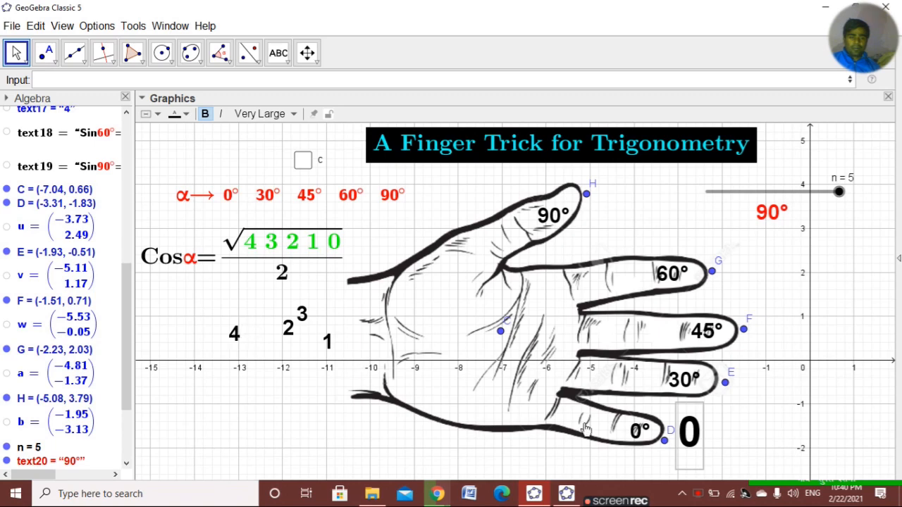
drag(698, 441, 613, 207)
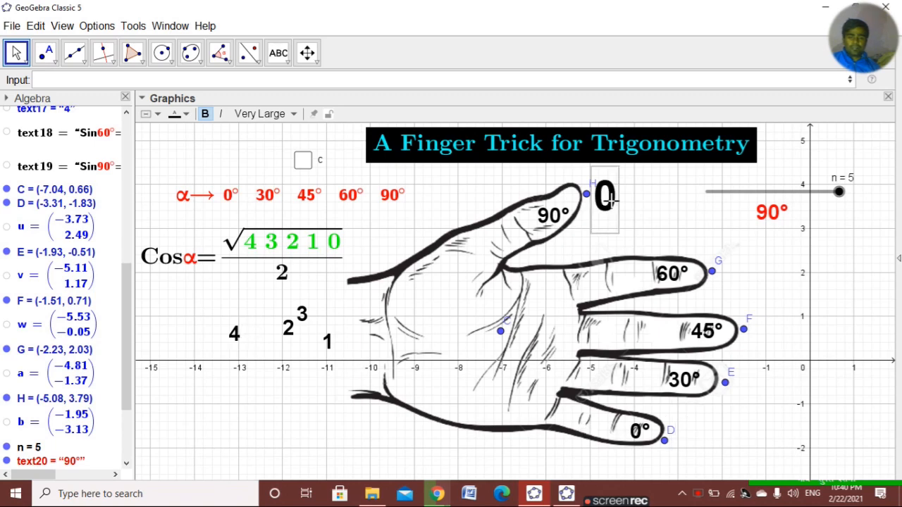
- Place the number 1 beside point G and the number 2 beside point F, both at Very Large text size
drag(331, 340, 739, 272)
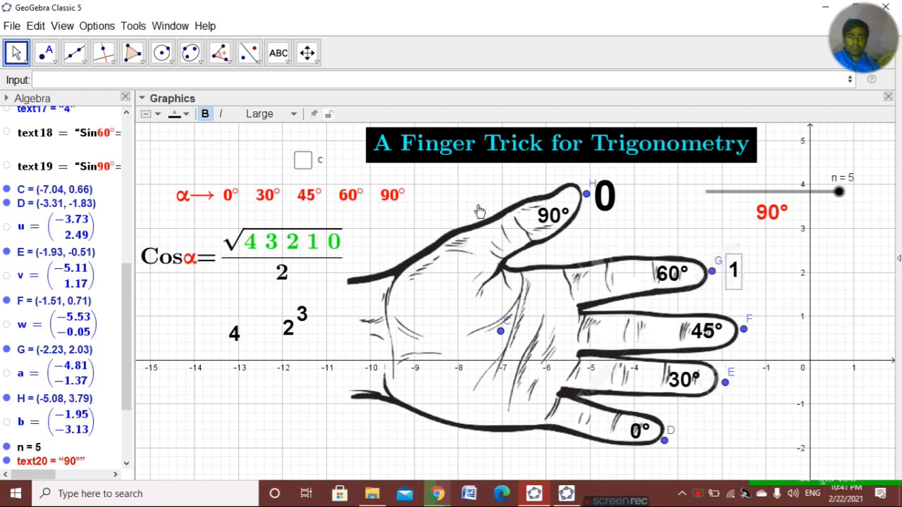
click(261, 113)
click(274, 221)
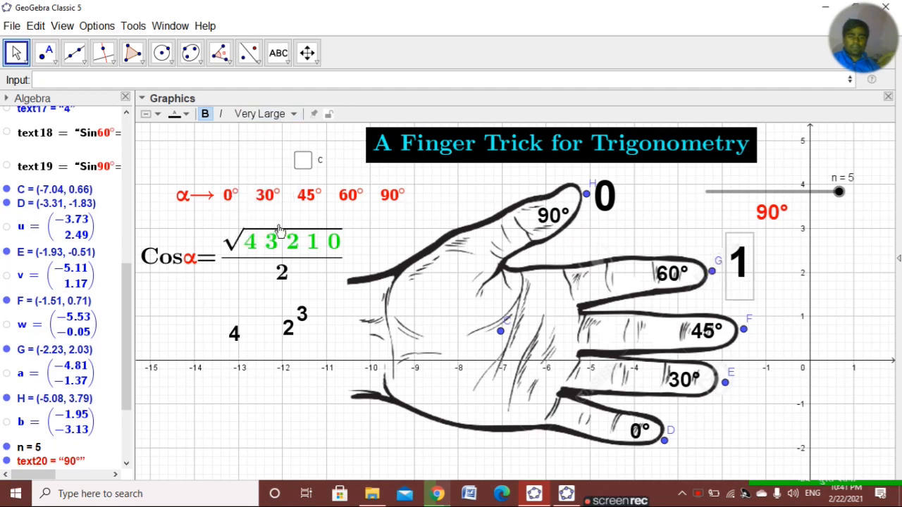
drag(289, 330, 778, 337)
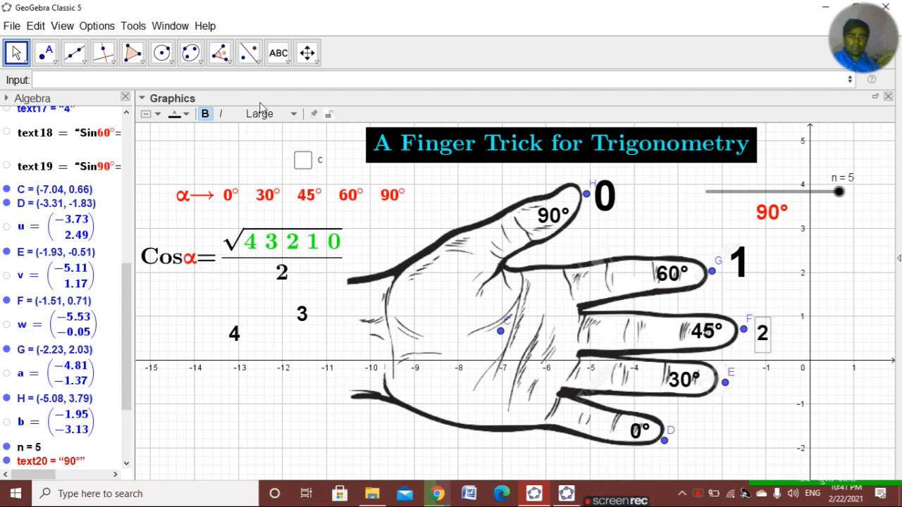
click(261, 114)
click(272, 217)
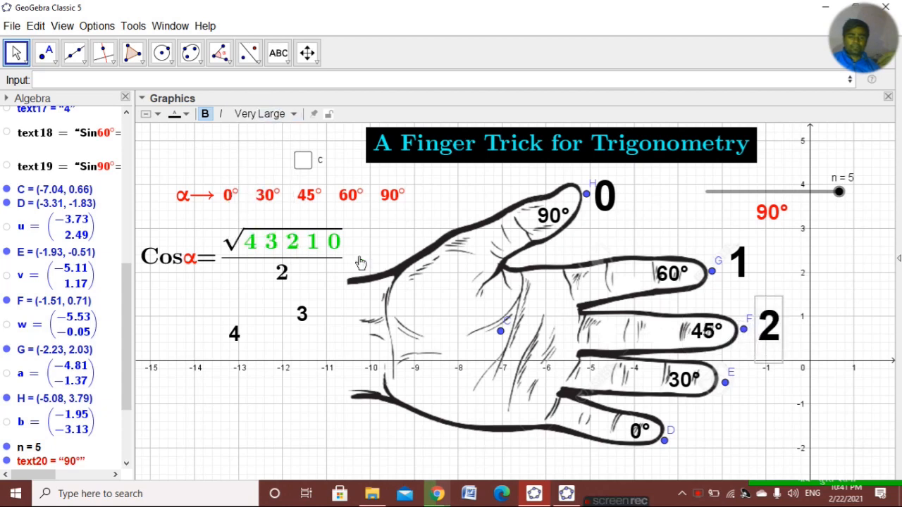
- Place the number 3 beside point E and the number 4 beside point D, both at Very Large text size
drag(302, 320, 739, 394)
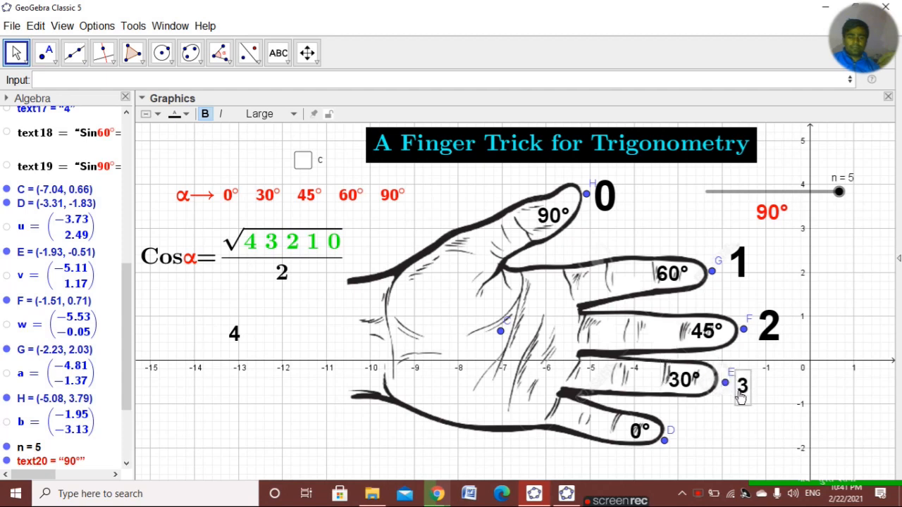
click(268, 114)
click(261, 219)
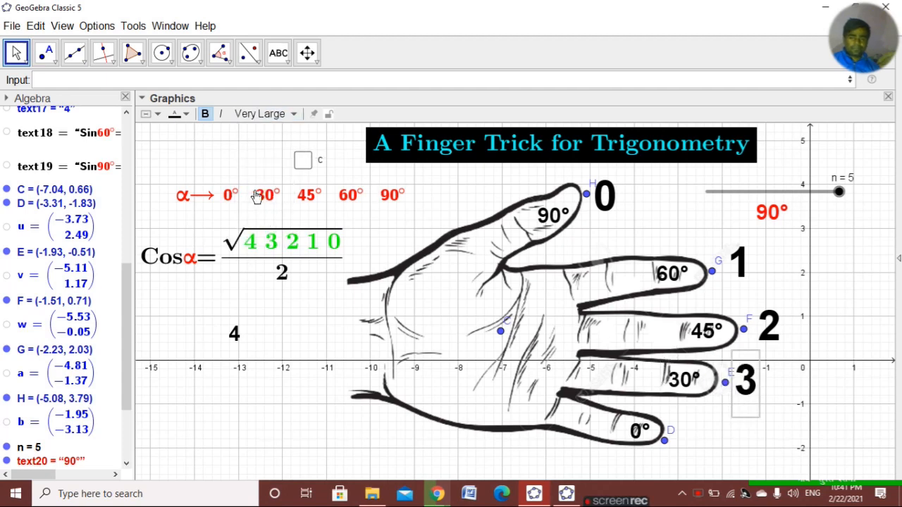
drag(239, 338, 698, 455)
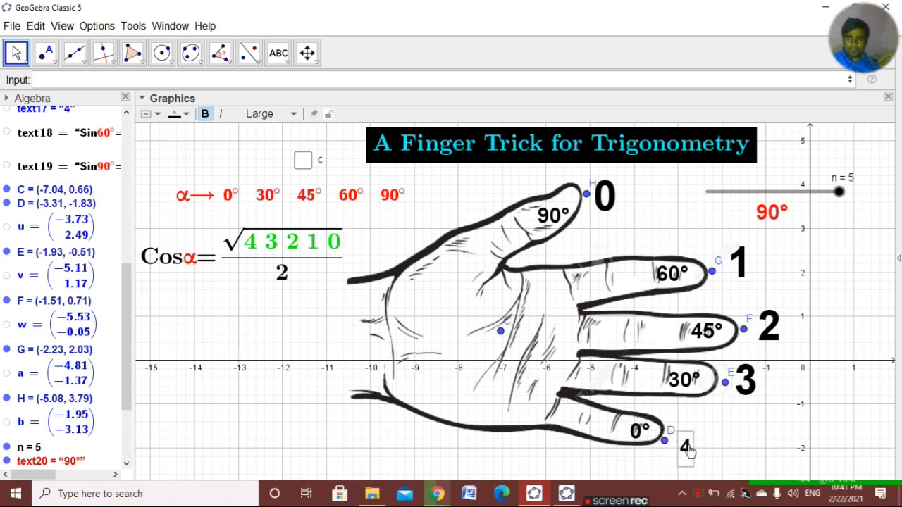
click(259, 115)
click(259, 218)
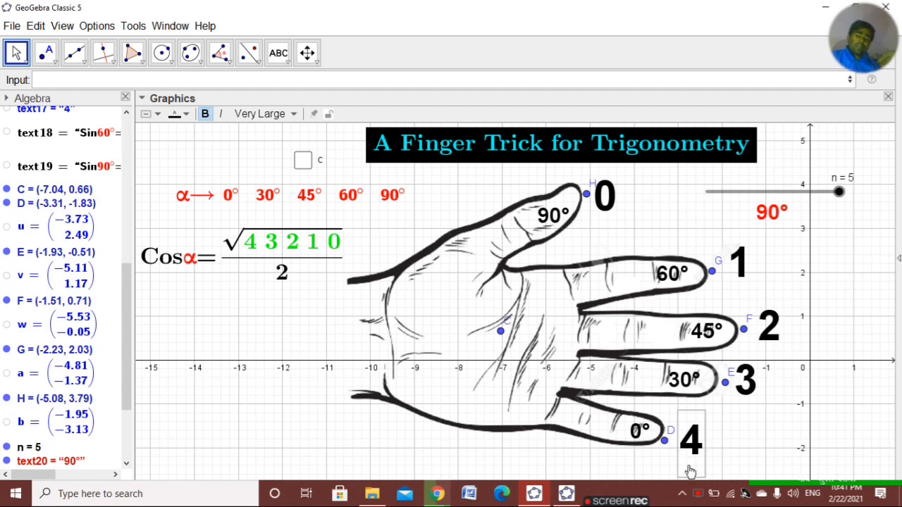
- Colour the numbers 0, 1 and 2 beside points H, G and F dark green
click(610, 198)
click(174, 113)
click(217, 141)
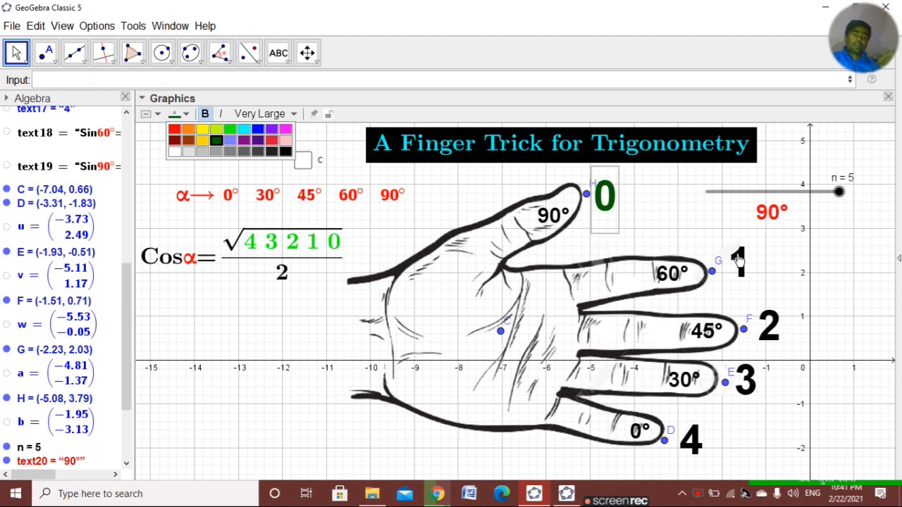
click(738, 261)
click(174, 113)
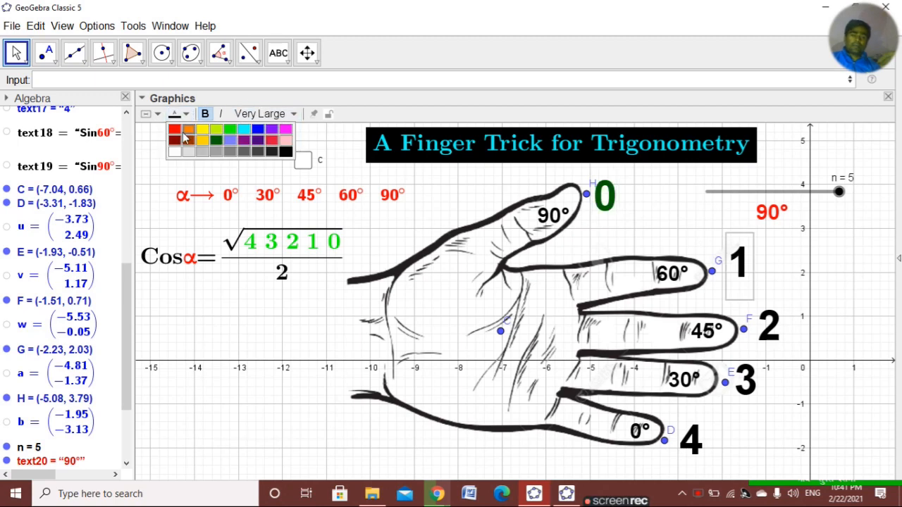
click(217, 140)
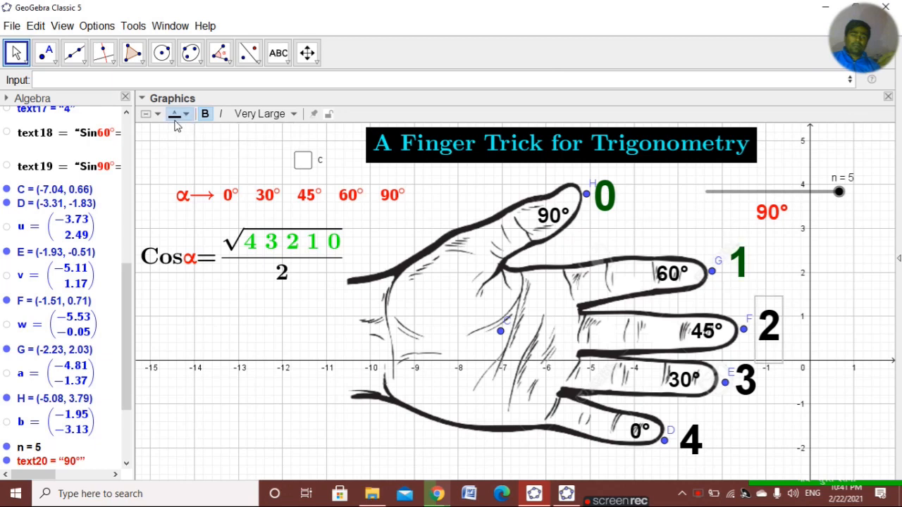
click(175, 118)
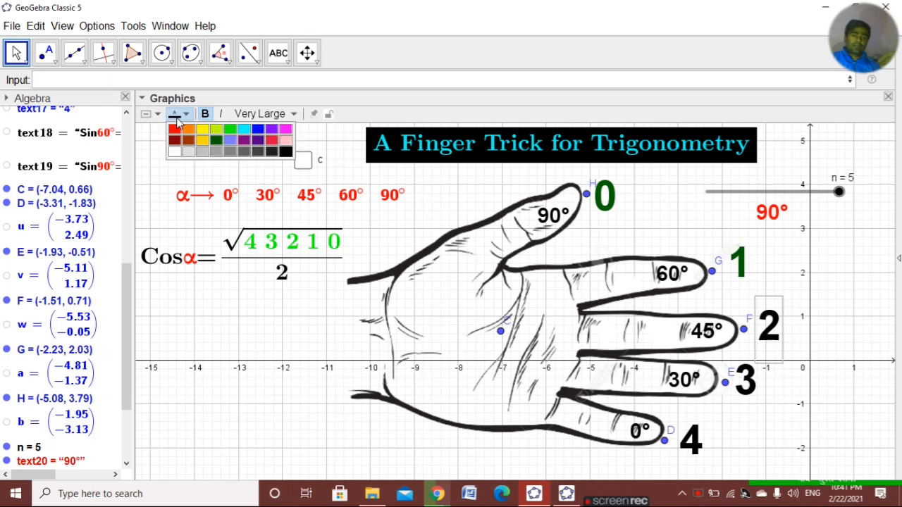
click(216, 141)
- Colour the numbers 3 and 4 beside points E and D dark green
click(741, 380)
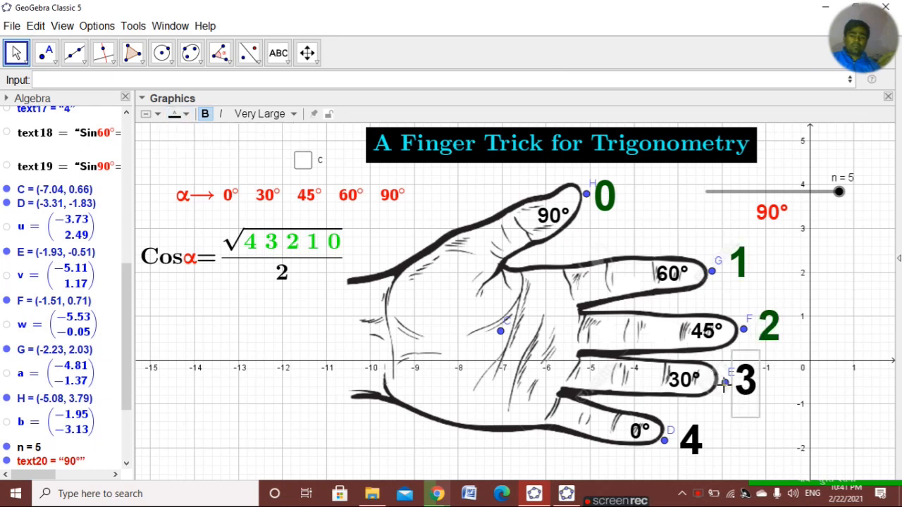
click(175, 114)
click(213, 141)
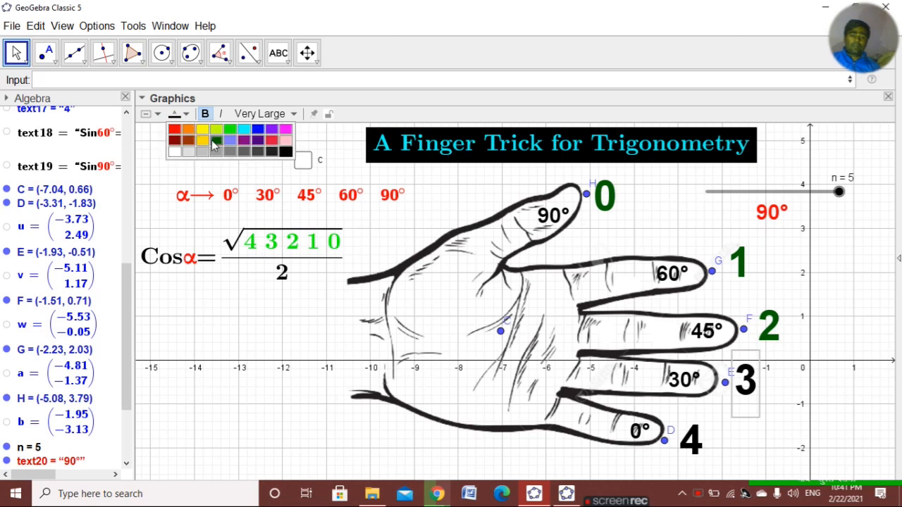
click(695, 443)
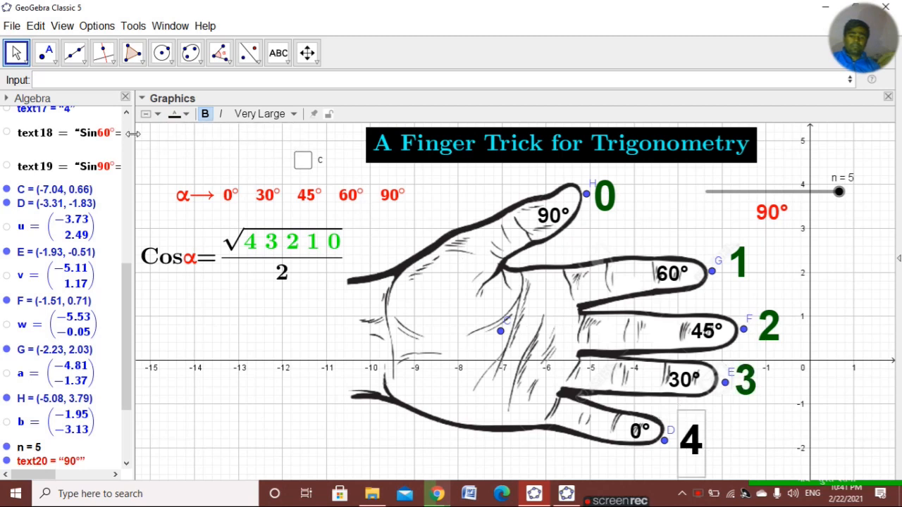
click(185, 115)
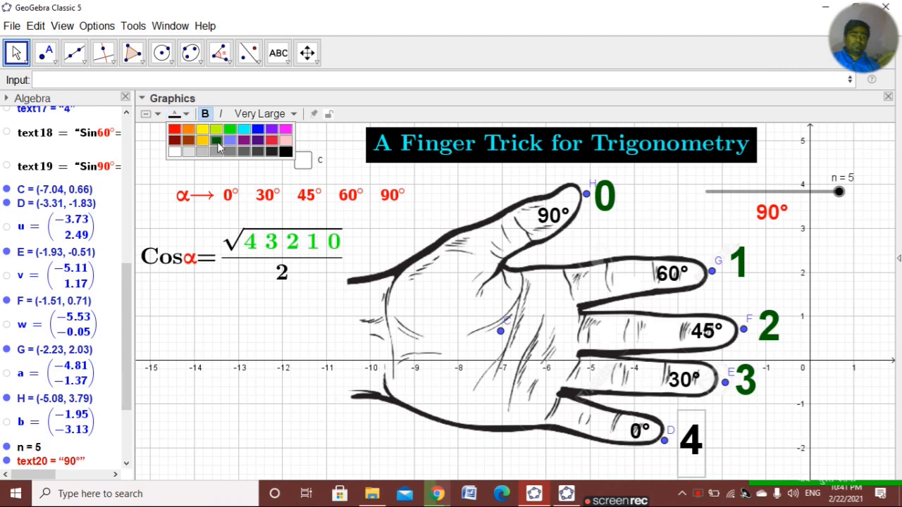
click(213, 141)
click(345, 308)
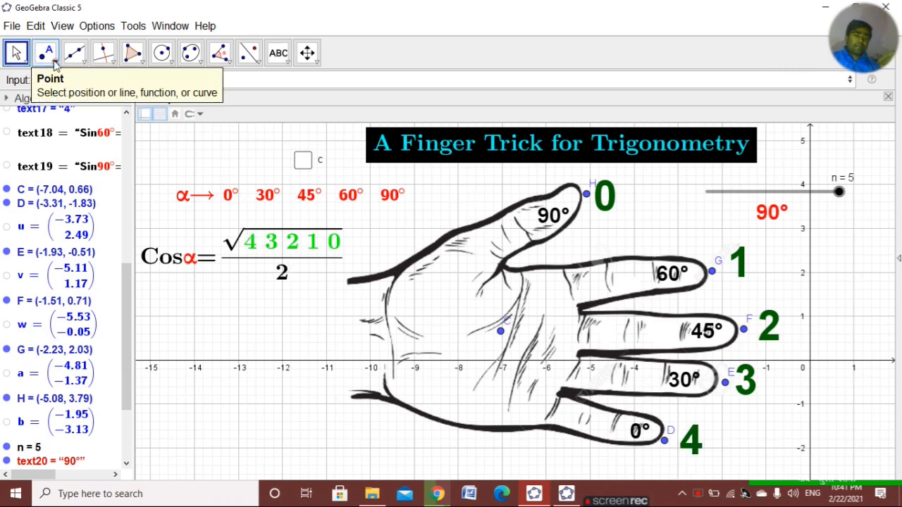
- Draw dark green dotted vectors from fingertip points D, E and F to palm point C
click(83, 65)
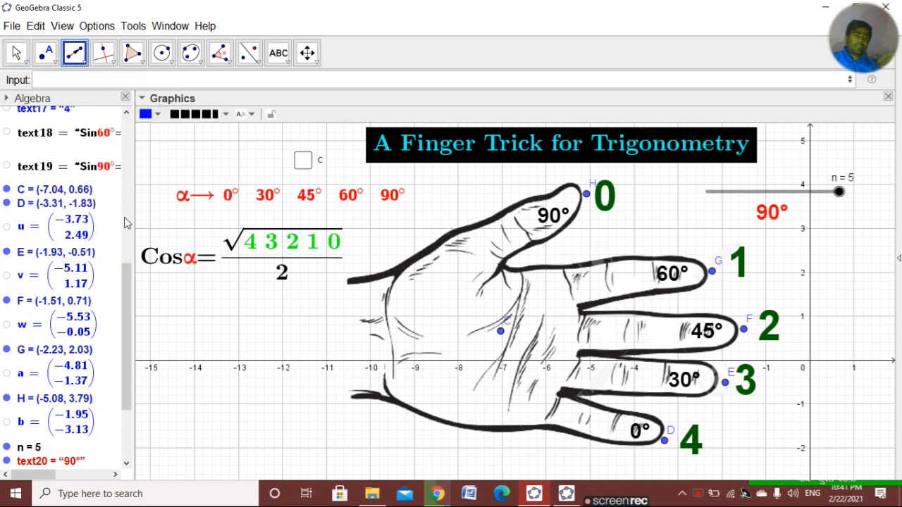
click(151, 114)
click(187, 140)
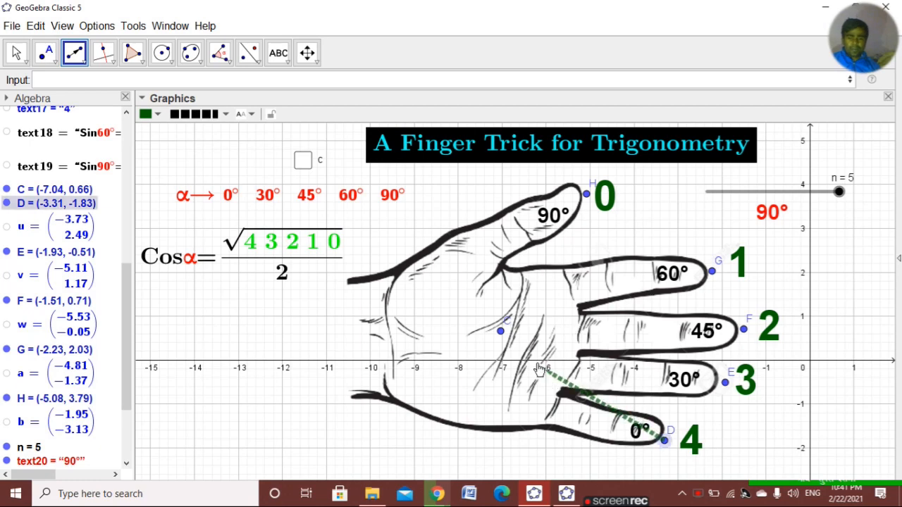
click(500, 330)
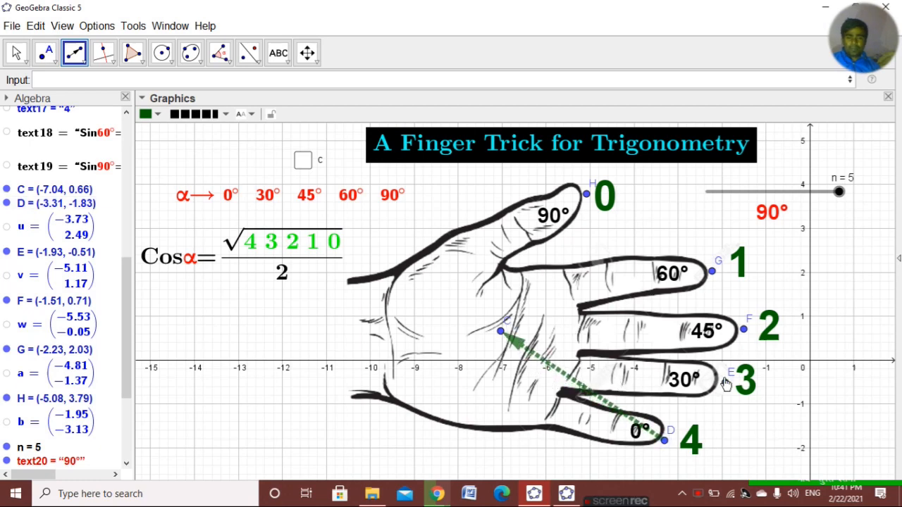
click(726, 383)
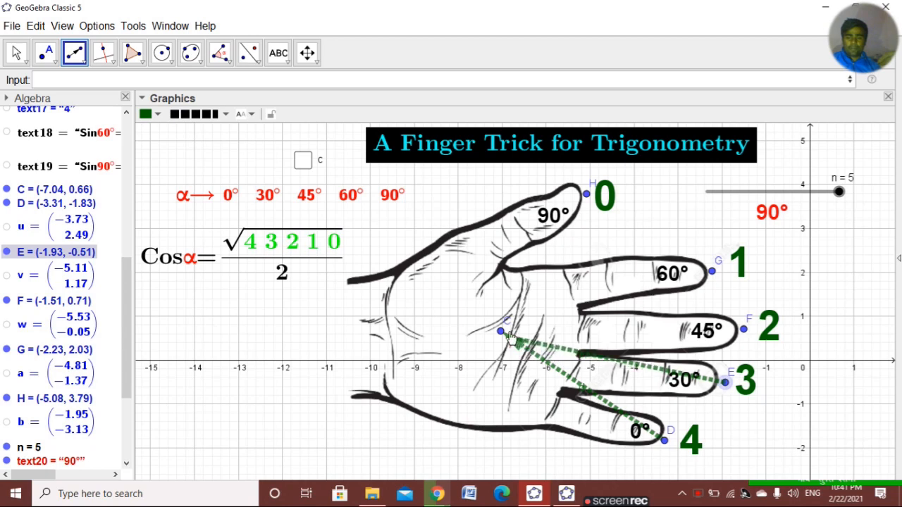
click(502, 332)
click(743, 329)
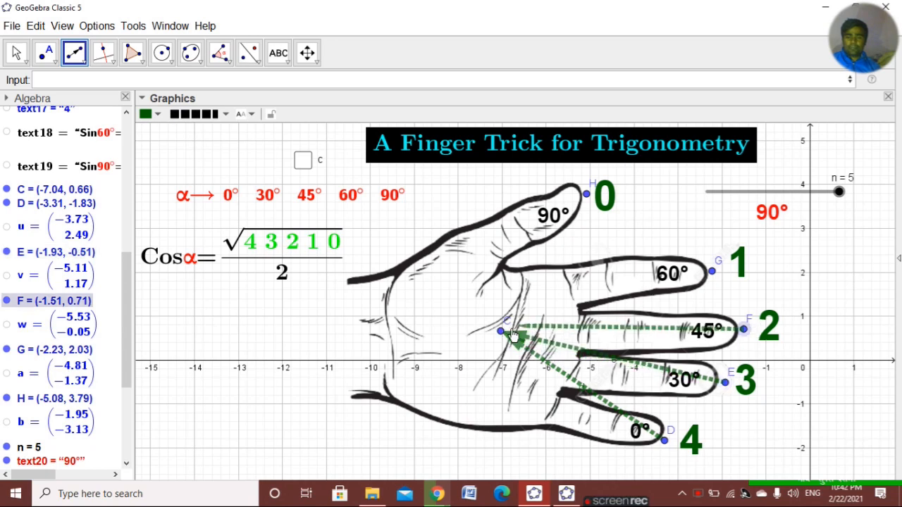
click(502, 331)
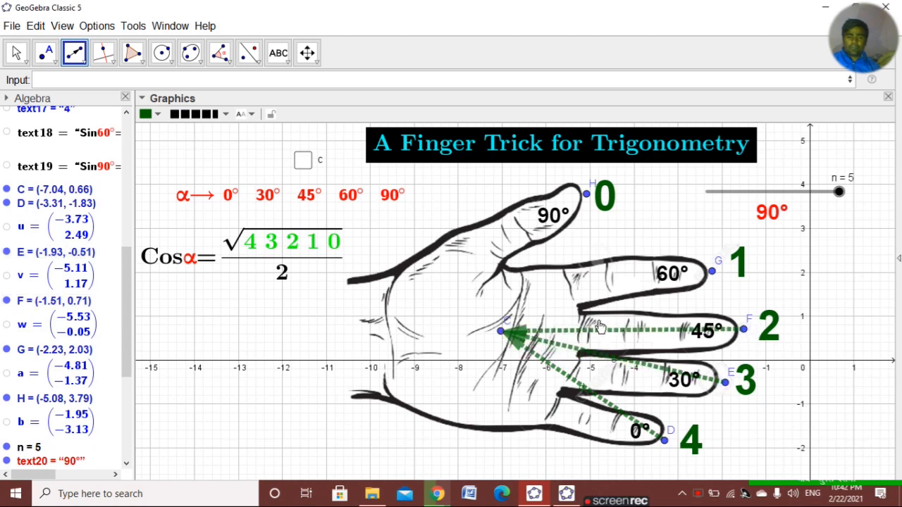
- Draw matching dark green vectors from points G and H to palm point C
click(714, 272)
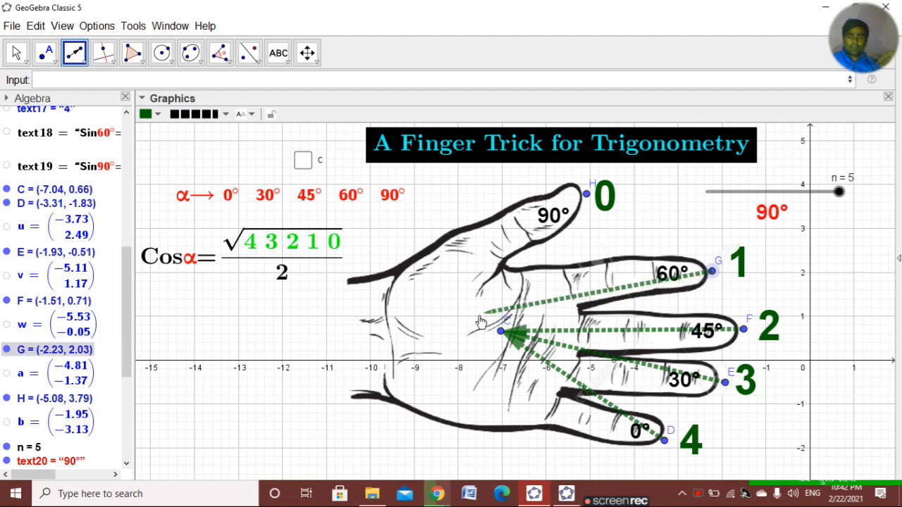
click(502, 331)
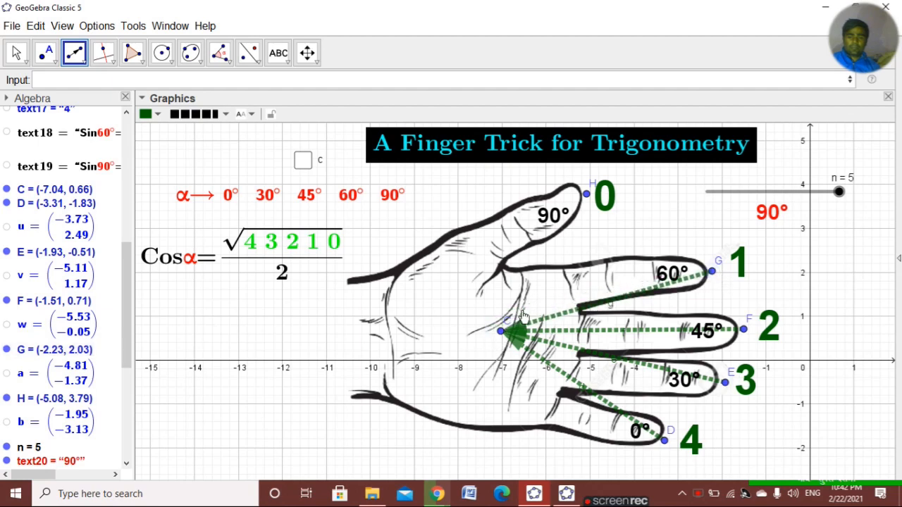
click(587, 194)
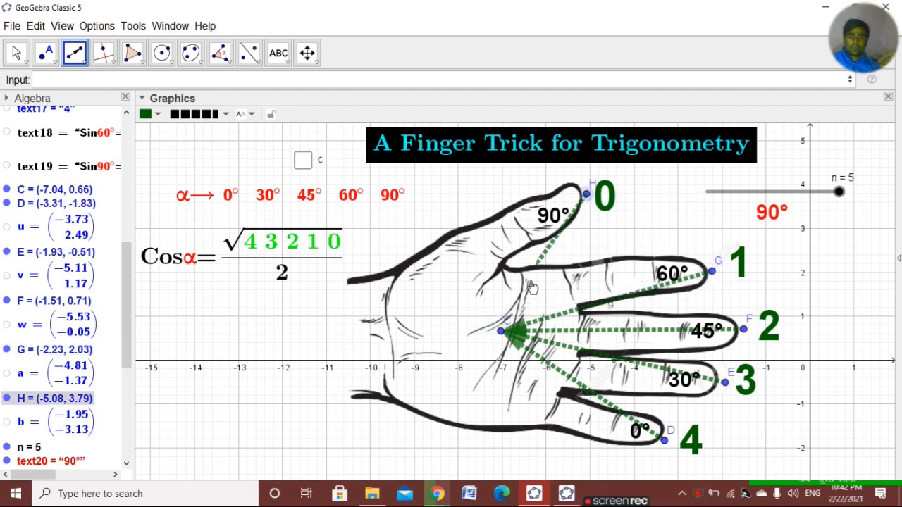
click(503, 331)
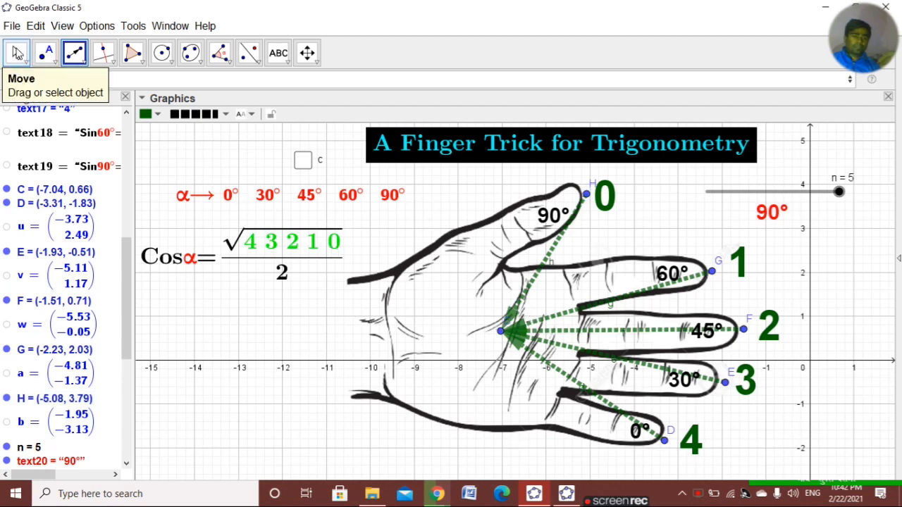
click(17, 53)
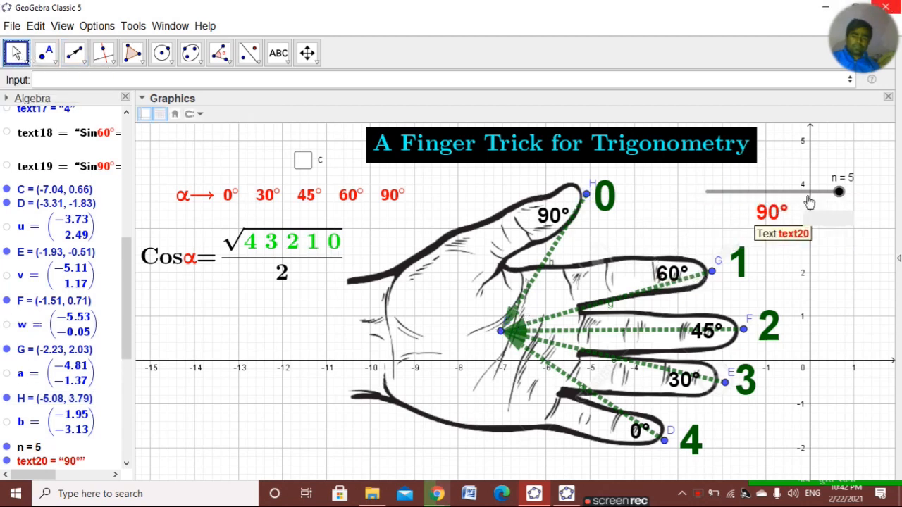
- Set slider n to 1 and start a LaTeX text below the Cosα formula with Sinα=√(0 1 2 3 4)/2, α red and root digits blue
drag(838, 193, 707, 203)
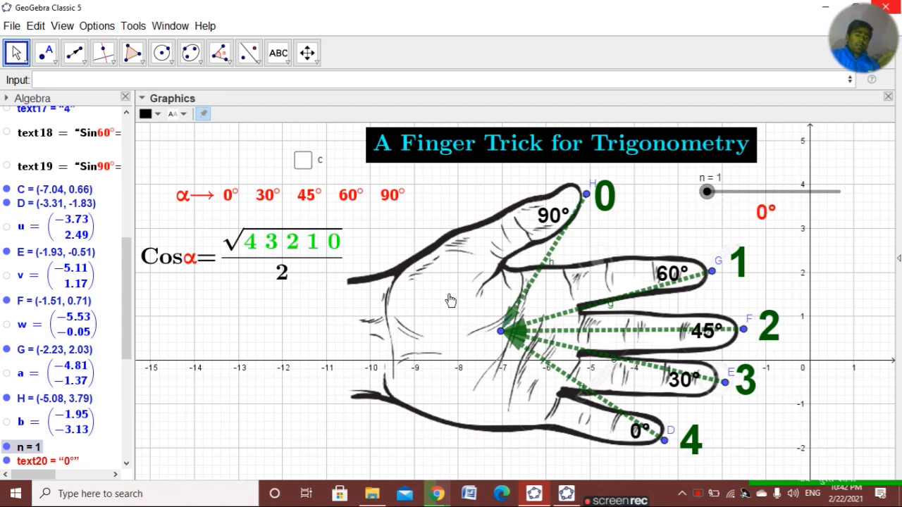
click(279, 53)
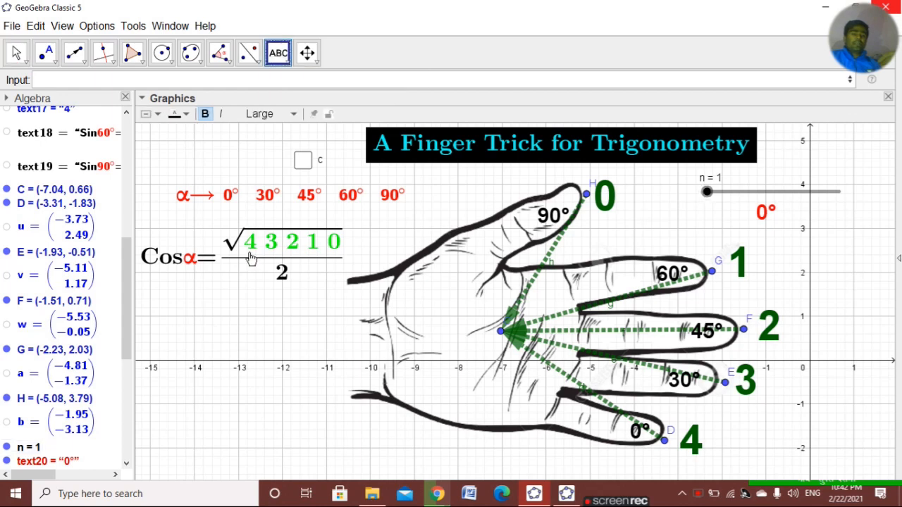
click(242, 343)
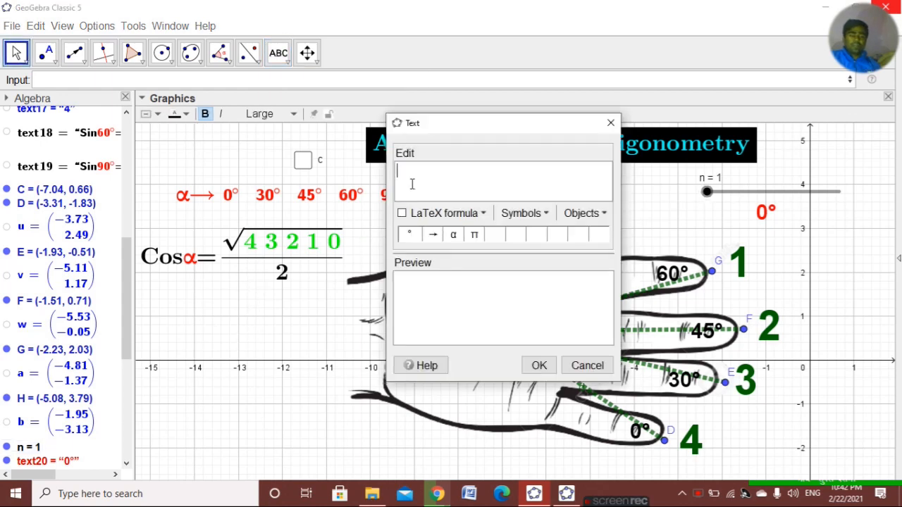
text(Sin\textcolor{red}{α}=\frac{\sqrt{\textcolor{blue}{0 1 2 3 4}}}{2})
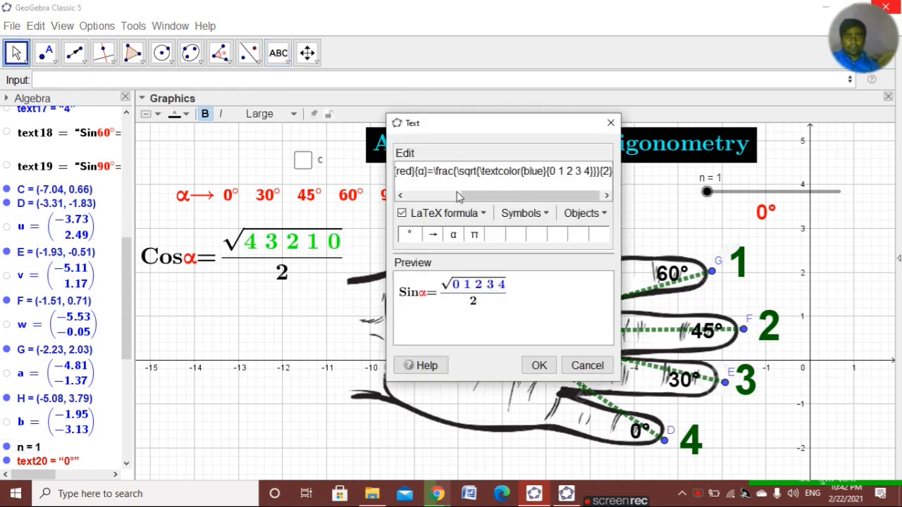
- Replace Sin with cos and the red α with 0° in the new LaTeX text
drag(482, 196, 425, 196)
drag(435, 172, 428, 173)
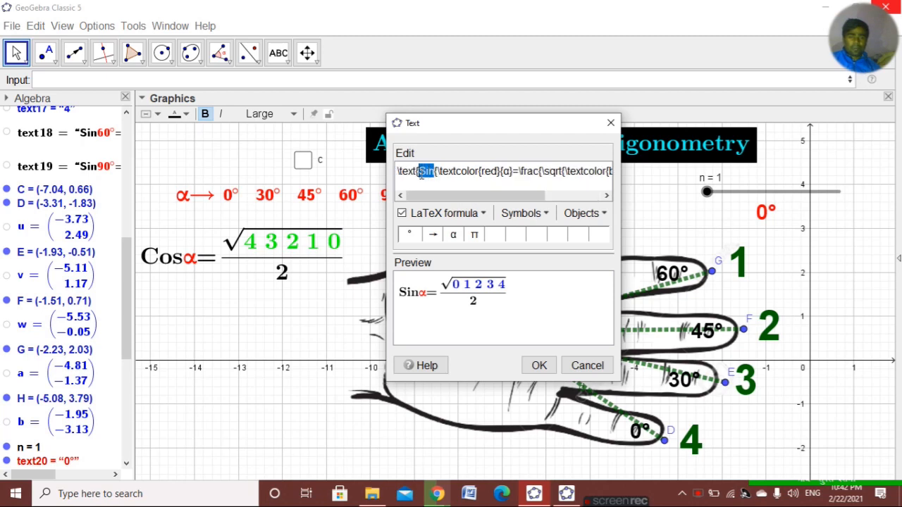
text(co)
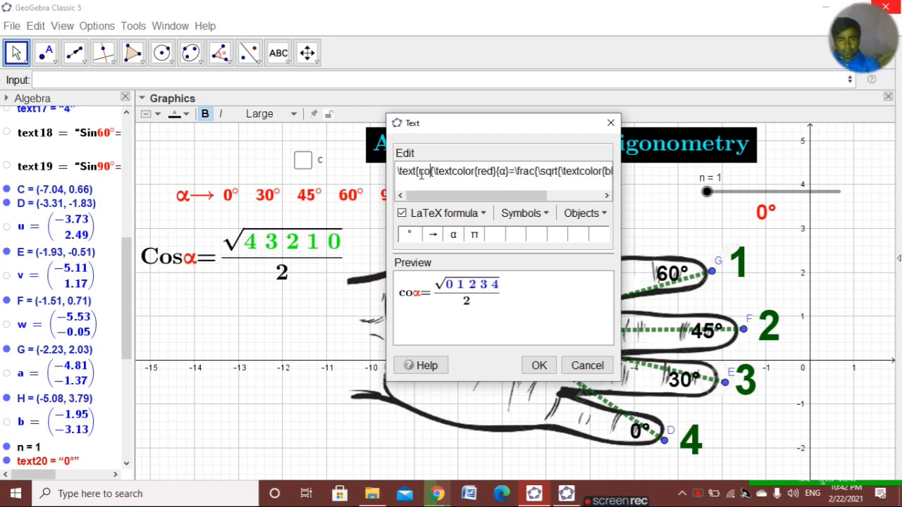
text(s)
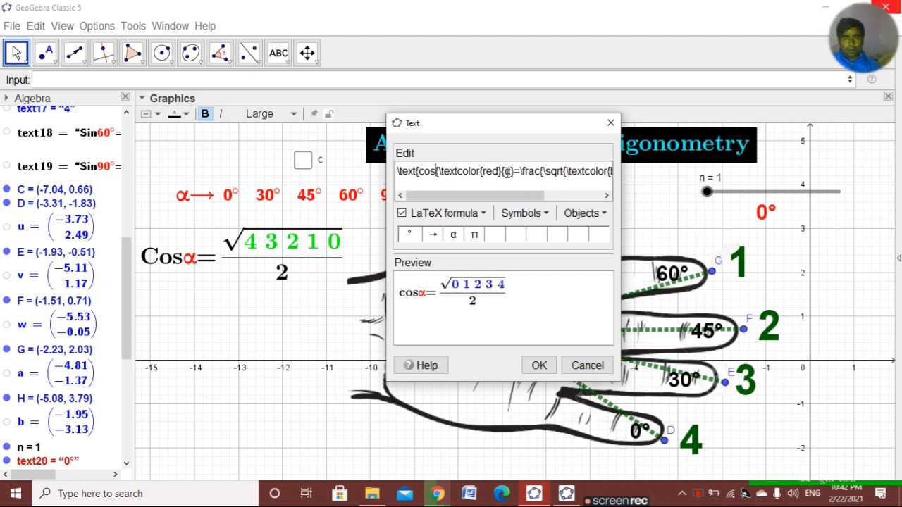
drag(513, 172, 504, 171)
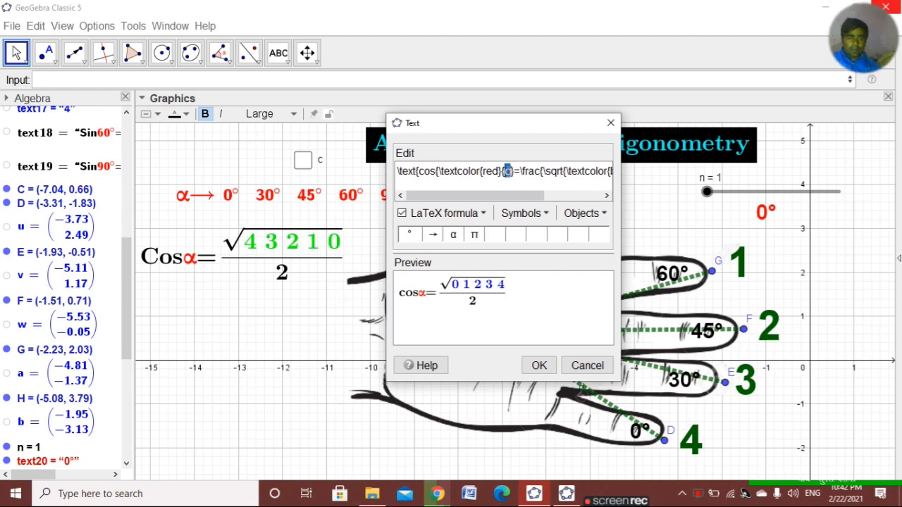
text(0)
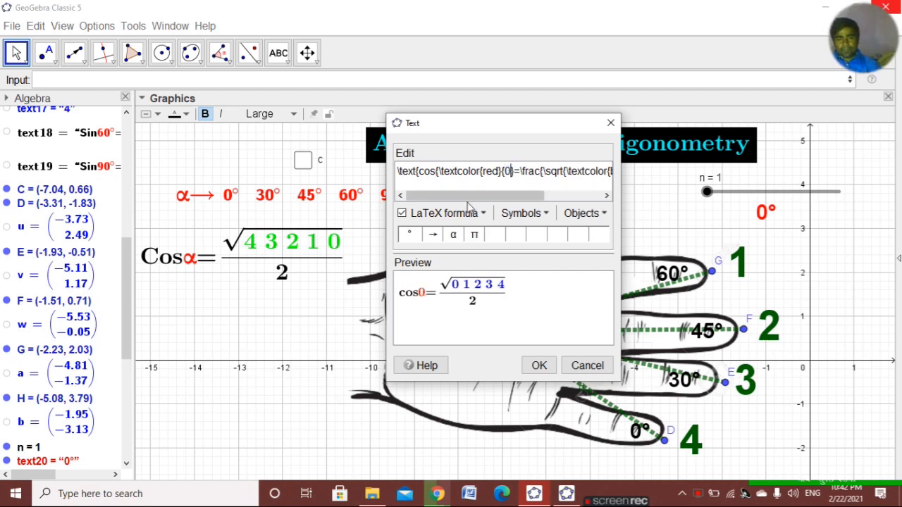
click(409, 234)
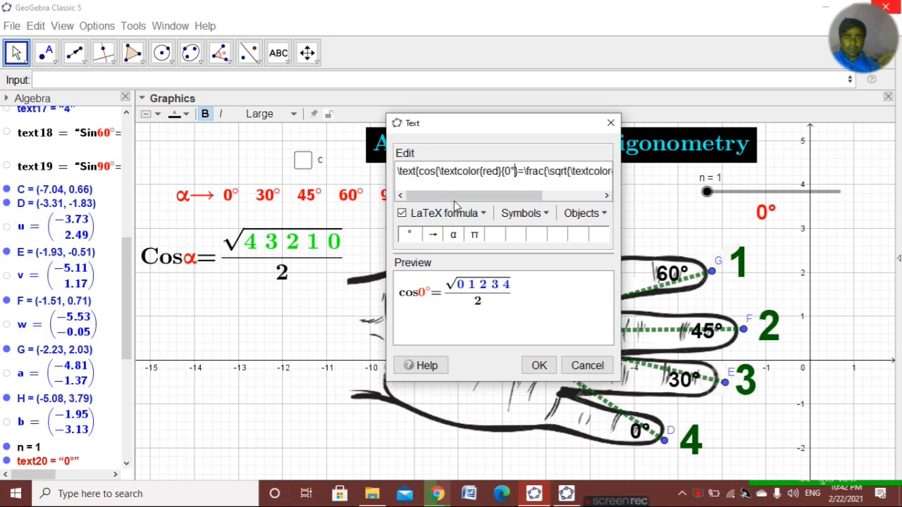
- Reduce the root digits in the cos0° formula to the blue 4 and extend the formula with =2/2=1
drag(455, 196, 513, 195)
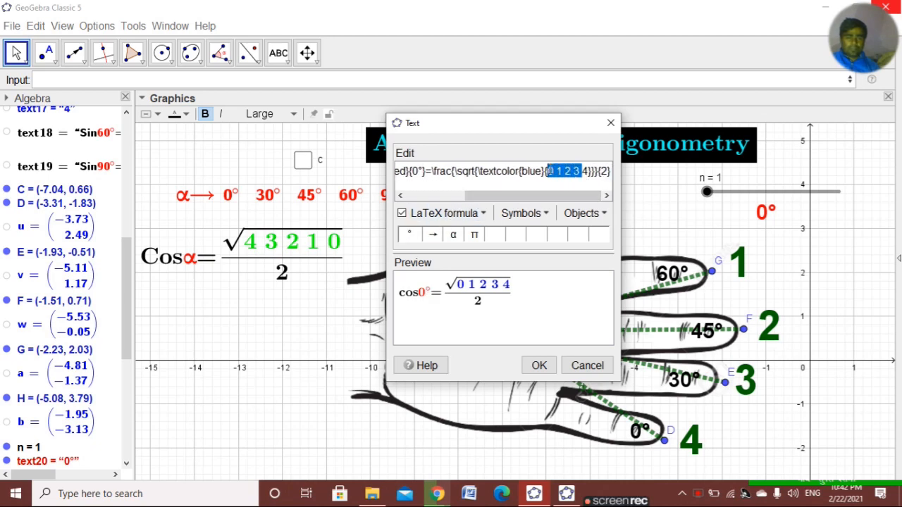
key(BackSpace)
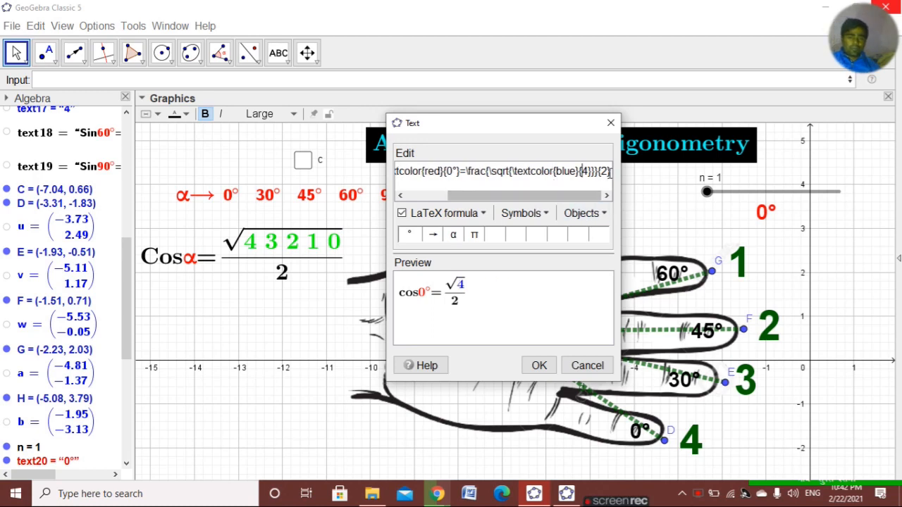
click(609, 173)
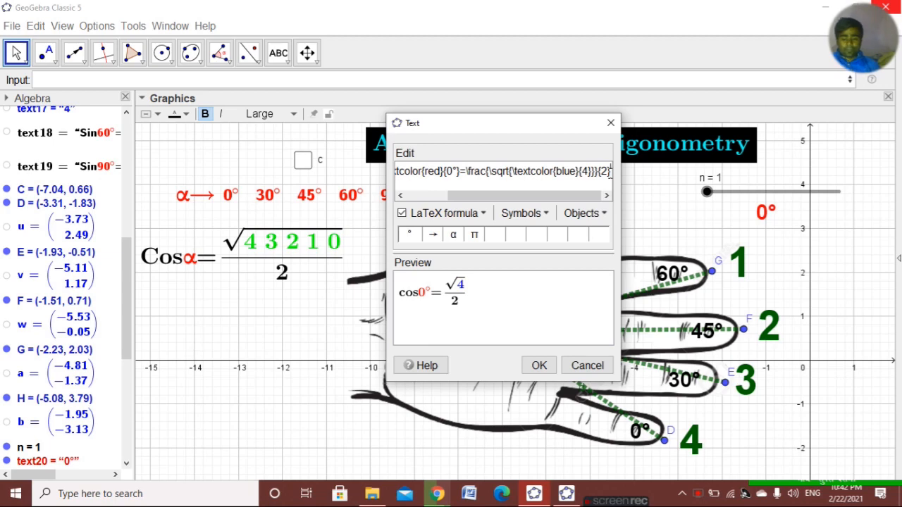
text(=\)
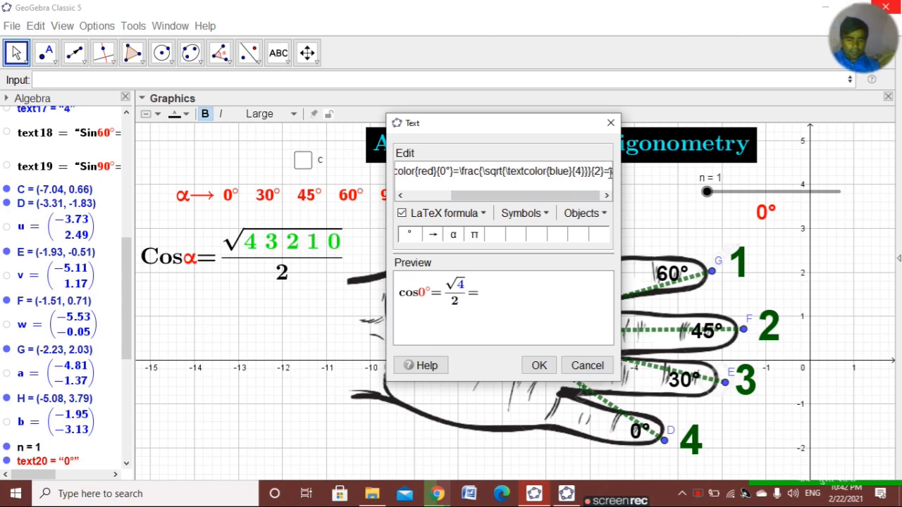
text(frac)
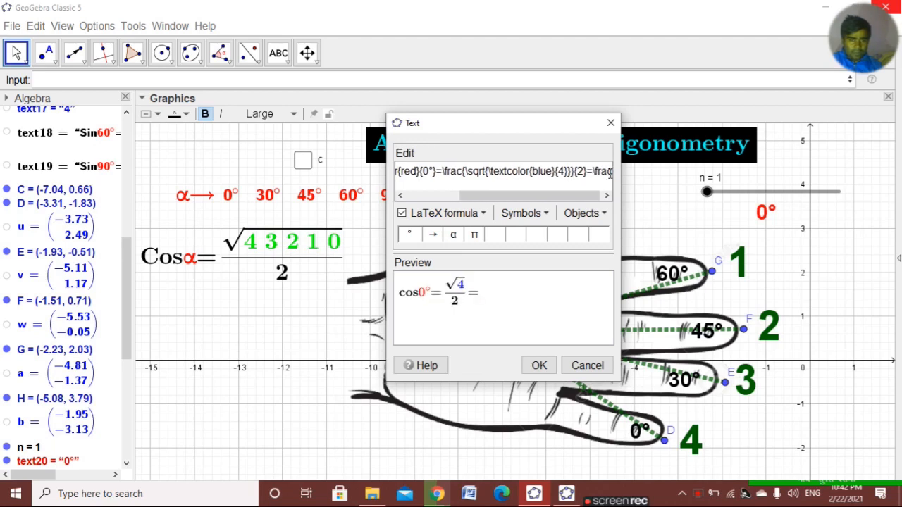
text({)
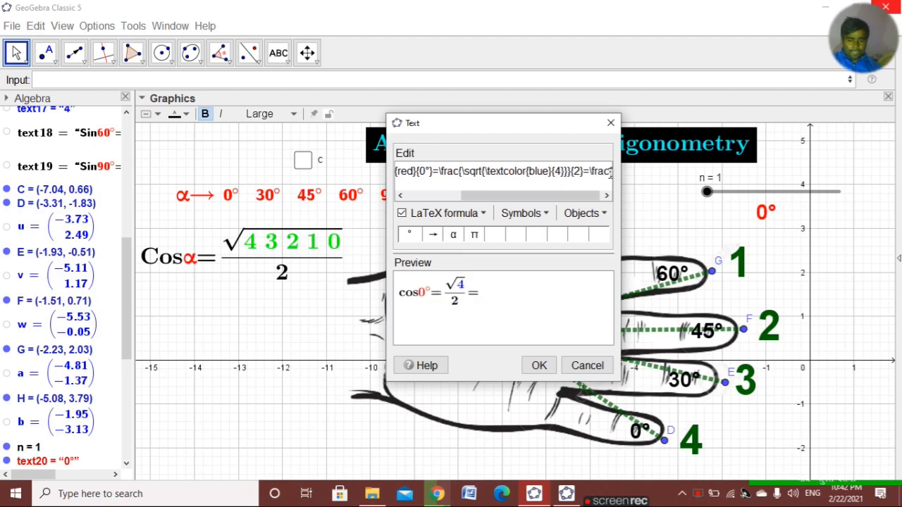
text(2})
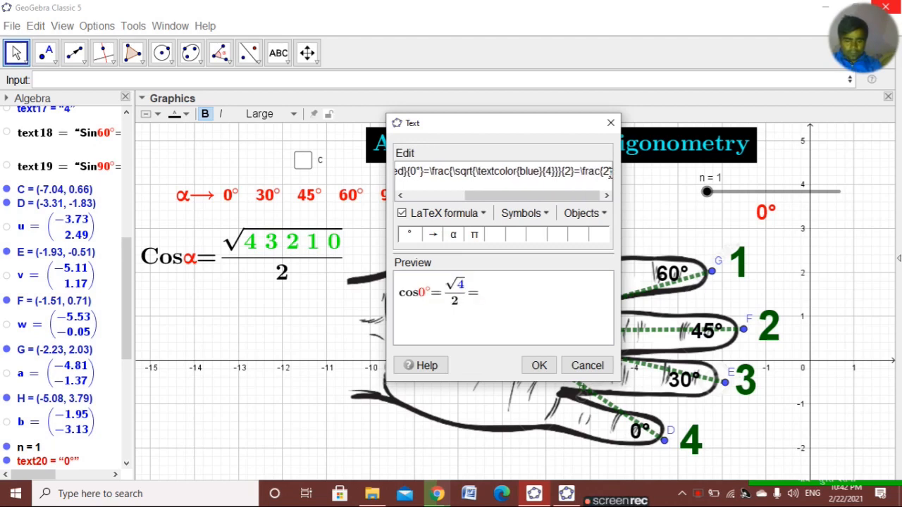
text({2)
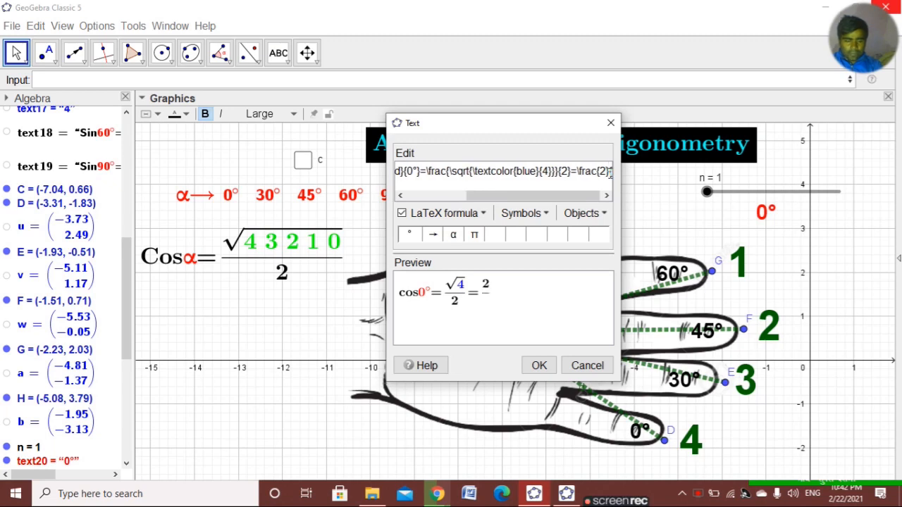
text(}=)
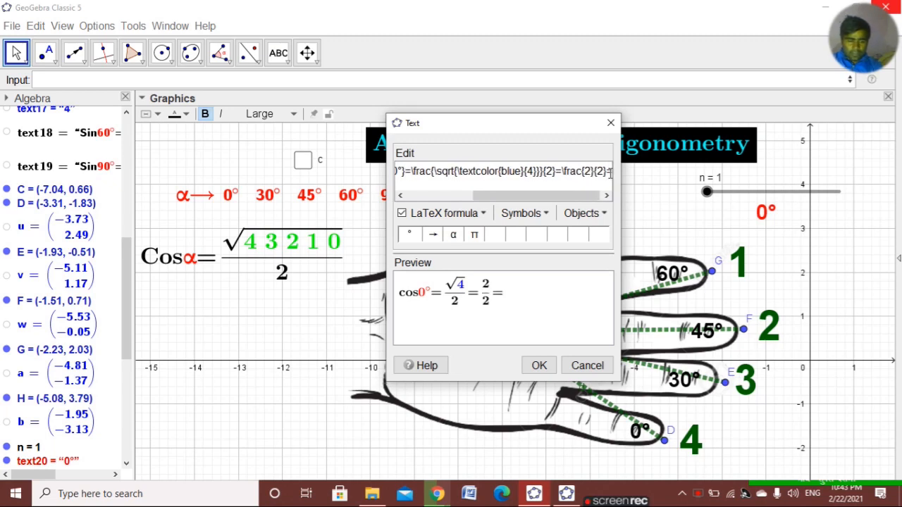
text(1)
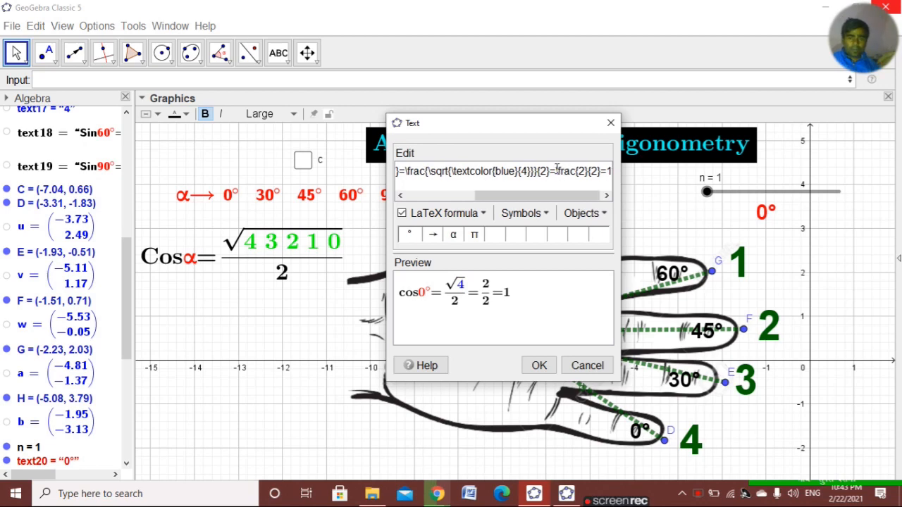
- Copy the LaTeX code of the cos0° formula up to √4/2 and place the finished text on the drawing
drag(548, 171, 474, 171)
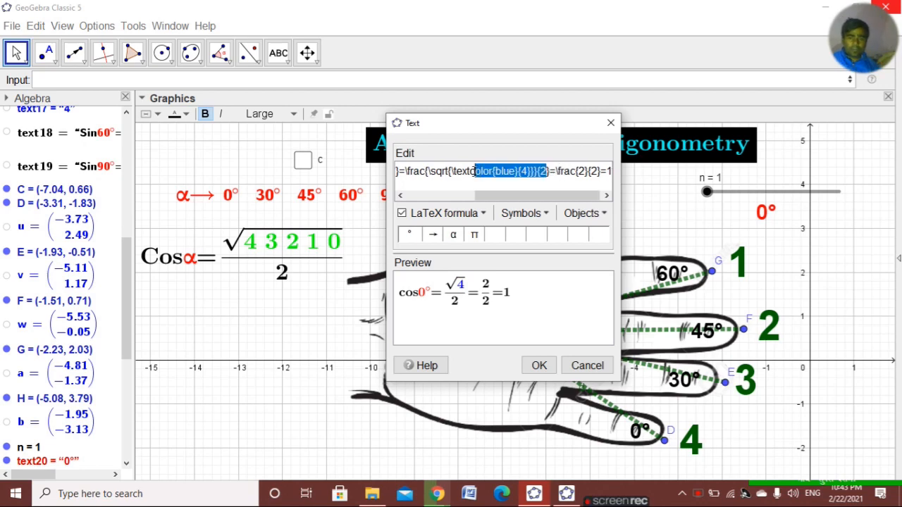
click(554, 172)
drag(551, 173, 368, 174)
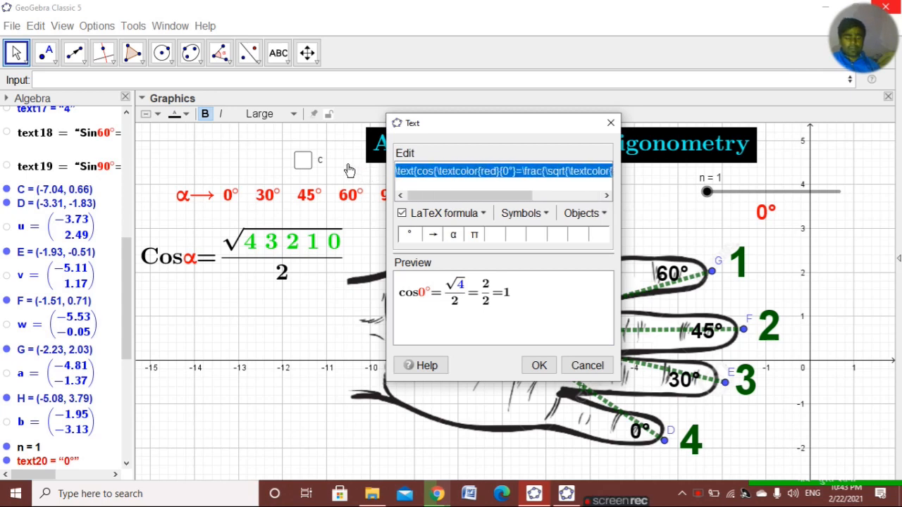
click(535, 365)
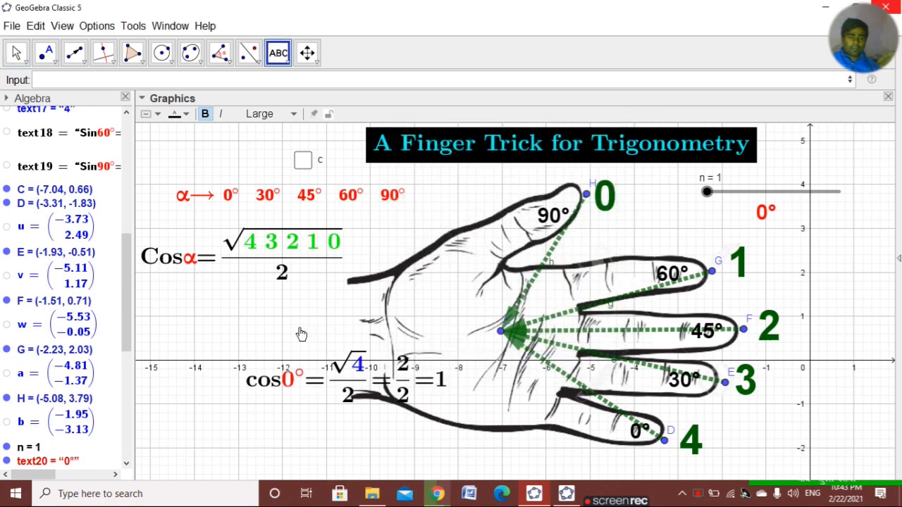
- Move the cos0° formula down below the x-axis, beside the lower edge of the wrist
click(301, 334)
click(611, 124)
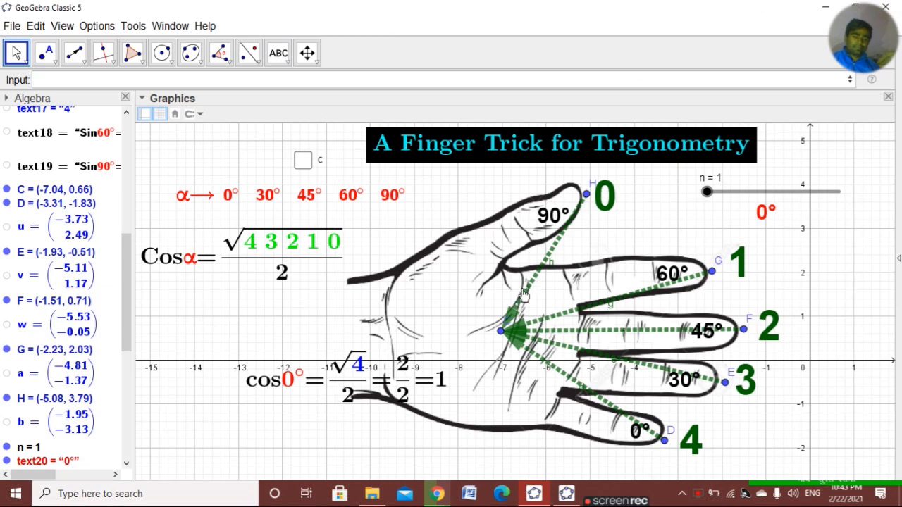
drag(375, 364, 301, 408)
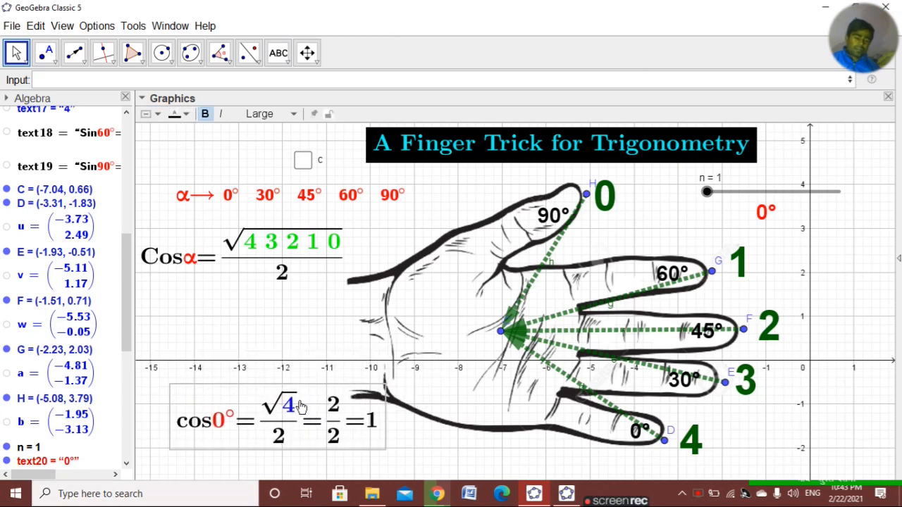
- Add a LaTeX text cos30°=√3/2 just above the cos0° formula, reusing its code with 30° red and the 3 blue
click(279, 53)
click(272, 347)
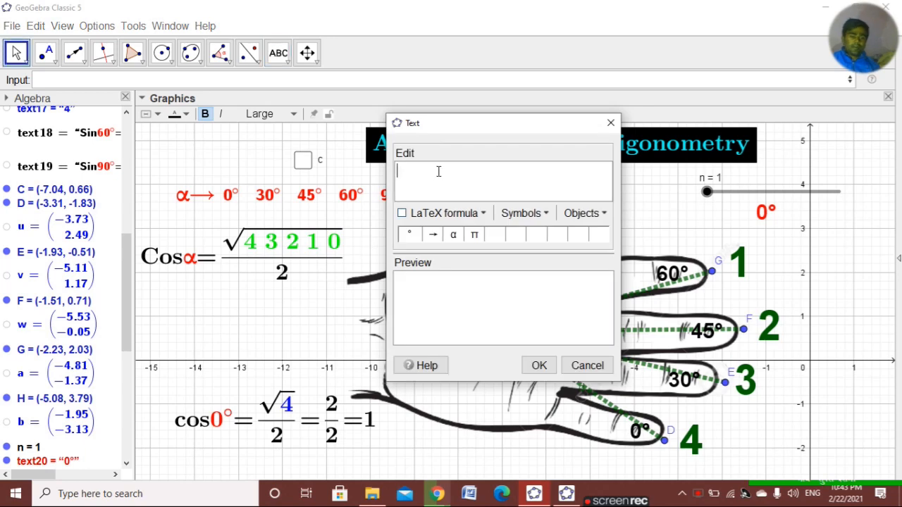
text(cos\textcolor{red}{0°}=\frac{\sqrt{\textcolor{blue}{4}}}{2})
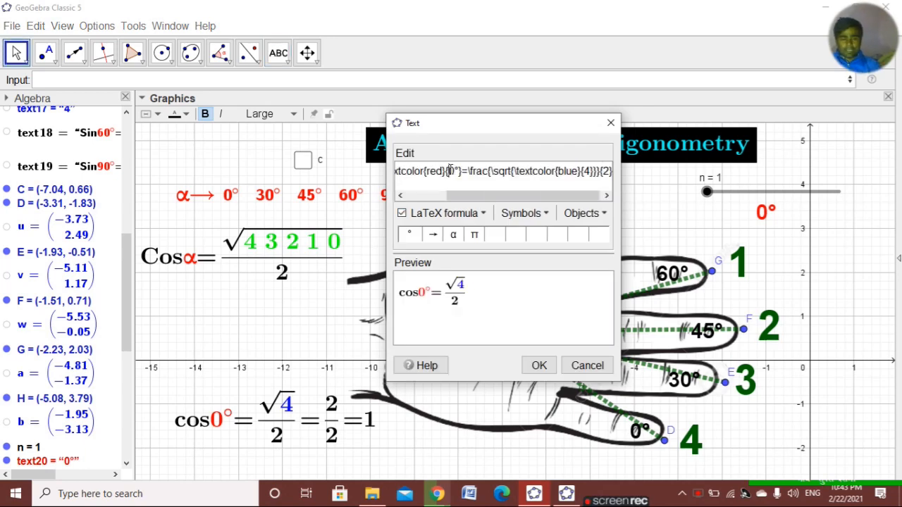
click(449, 170)
text(3)
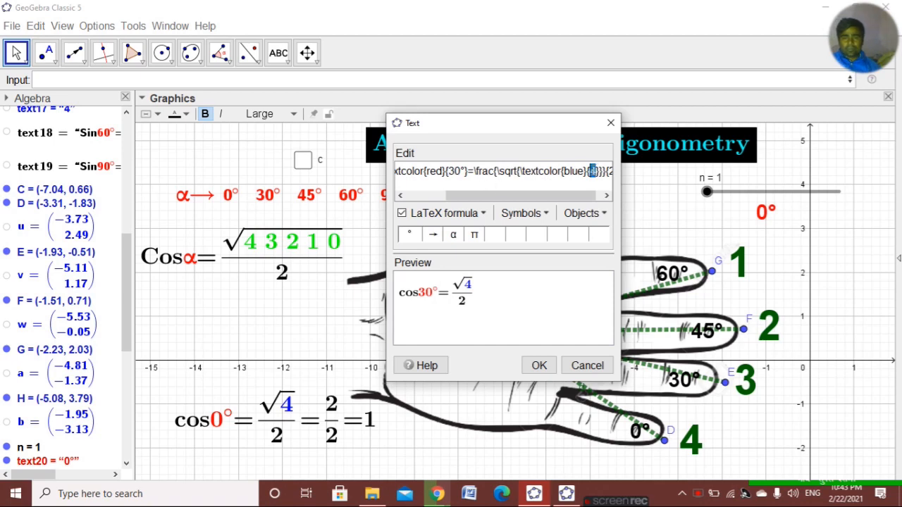
text(3)
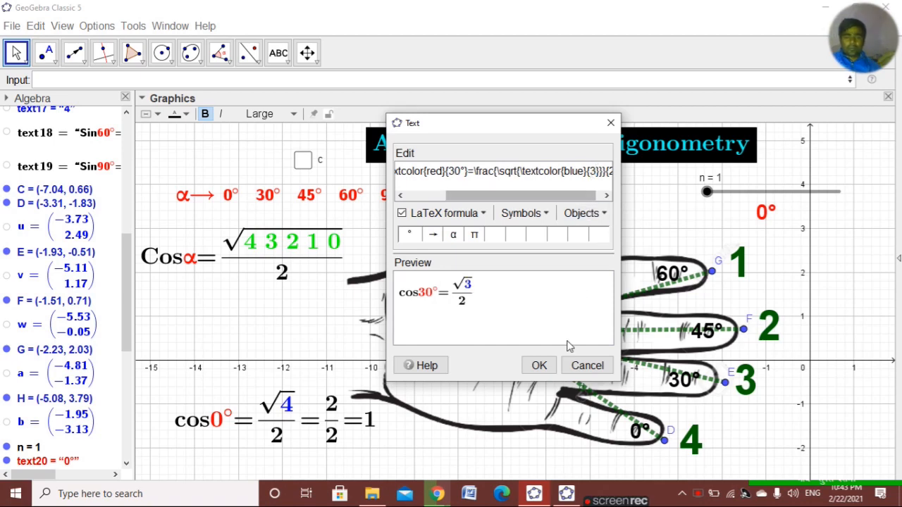
click(539, 365)
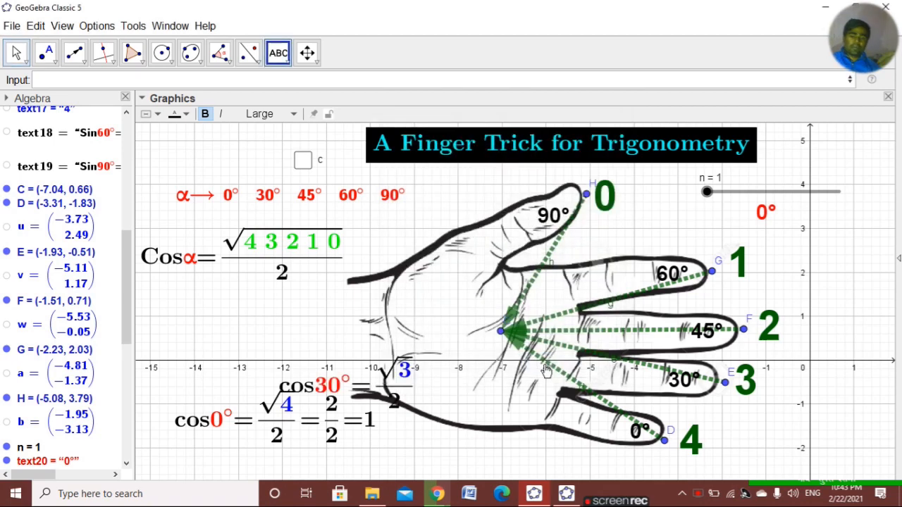
- Start another LaTeX text near the cos30° formula from the copied code, reading cos45°=√2/2 with 45° red and the root's 2 blue
click(356, 372)
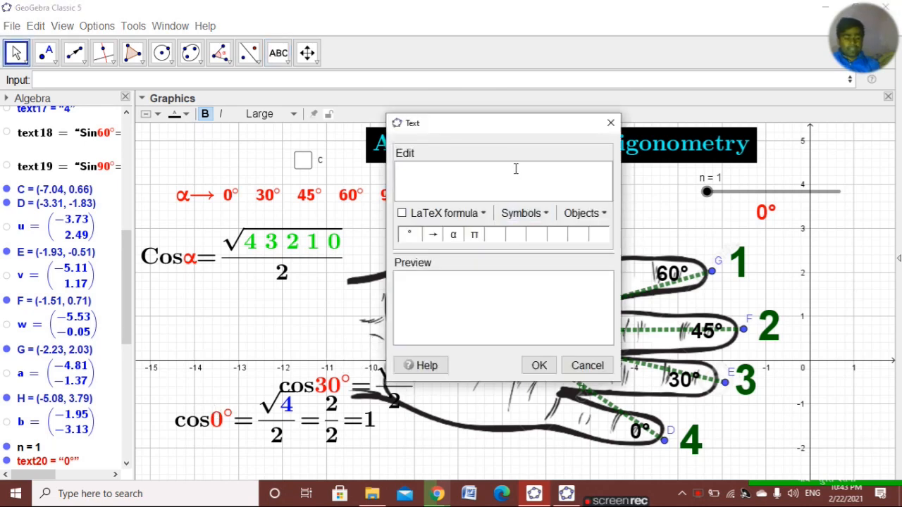
text(\cos\textcolor{red}{0°}=\frac{\sqrt{\textcolor{blue}{4}}}{2})
click(455, 172)
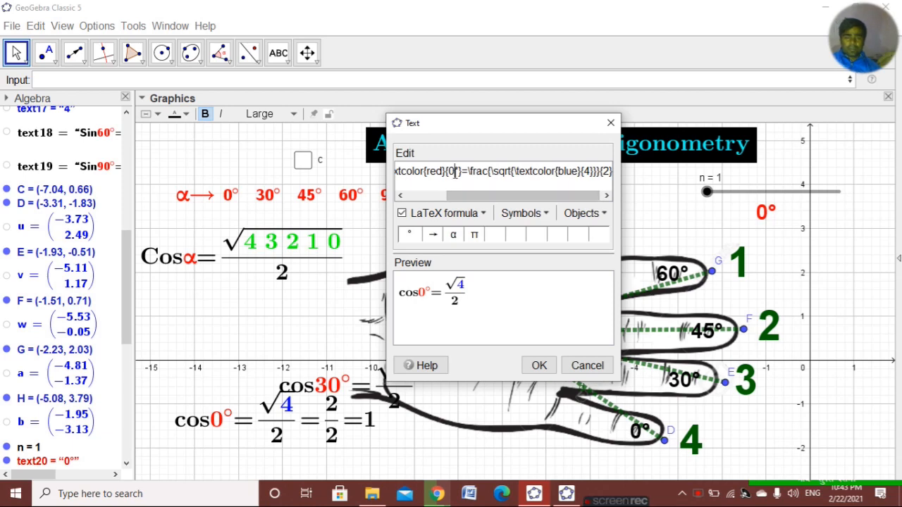
key(BackSpace)
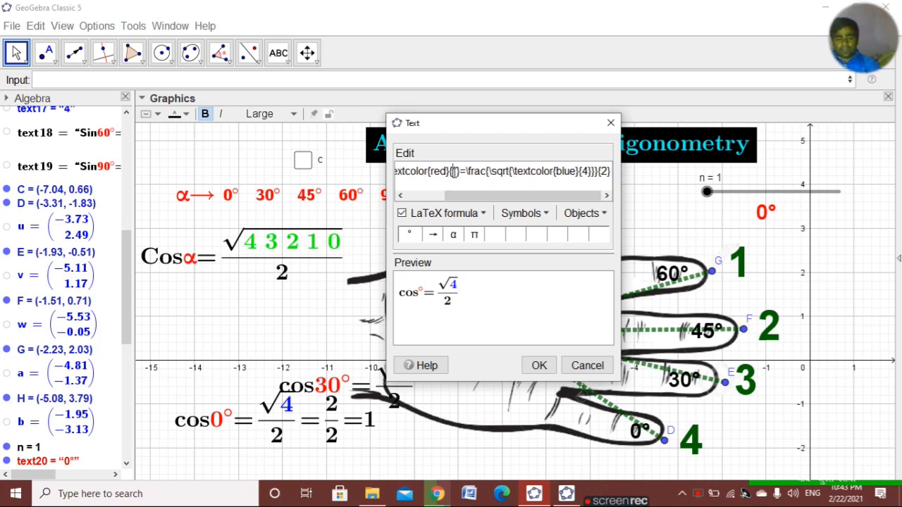
text(45)
drag(514, 196, 556, 203)
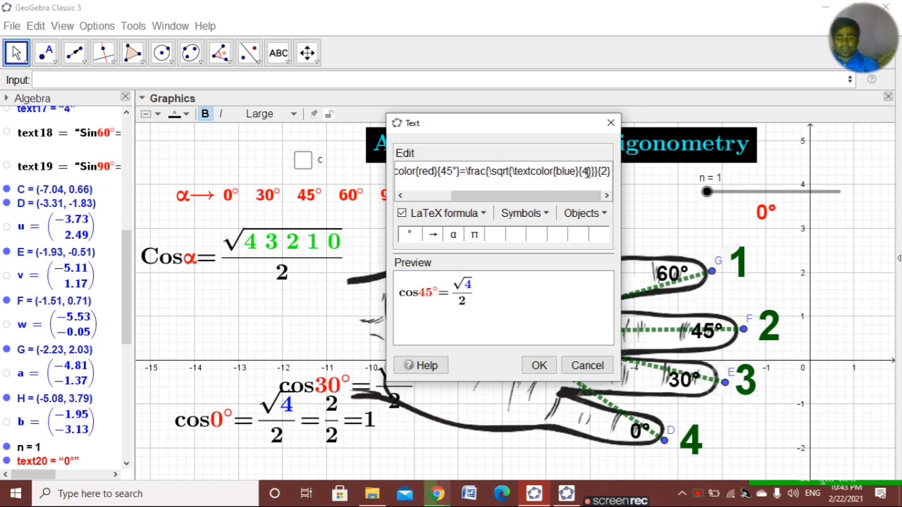
click(587, 173)
key(BackSpace)
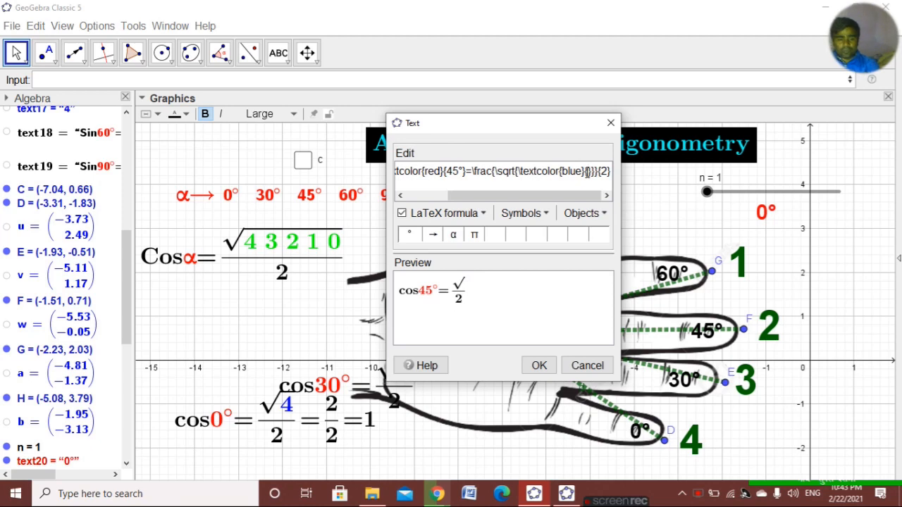
text(2)
- Set the root's number to 2 in the cos45° formula, extend it with =1/√2 and place the finished text
drag(578, 197, 600, 188)
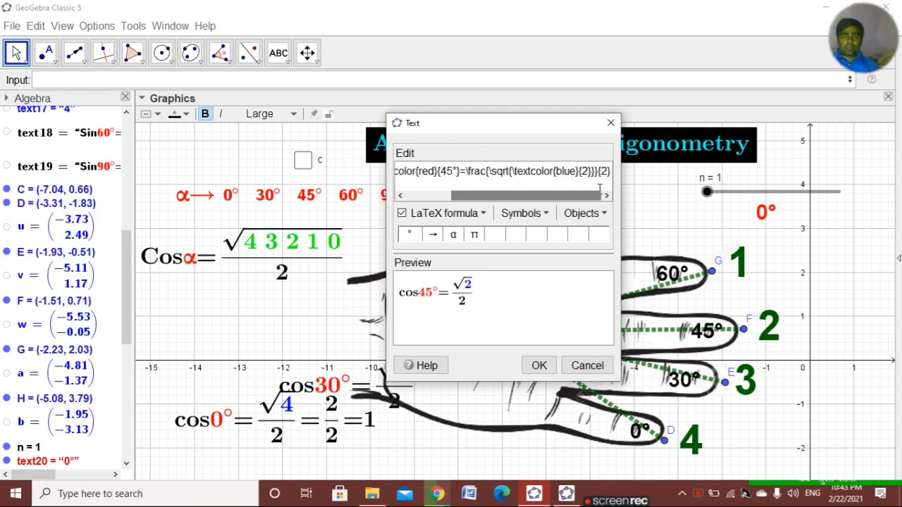
click(611, 172)
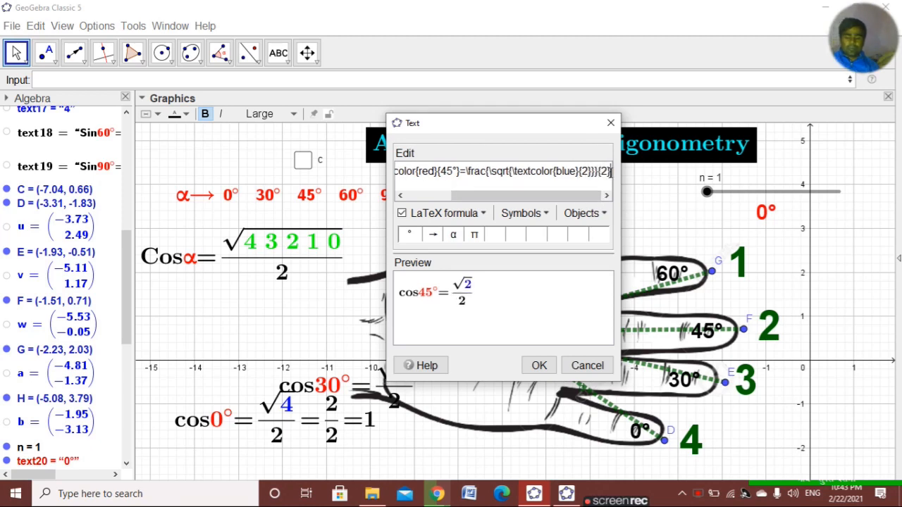
text(=\)
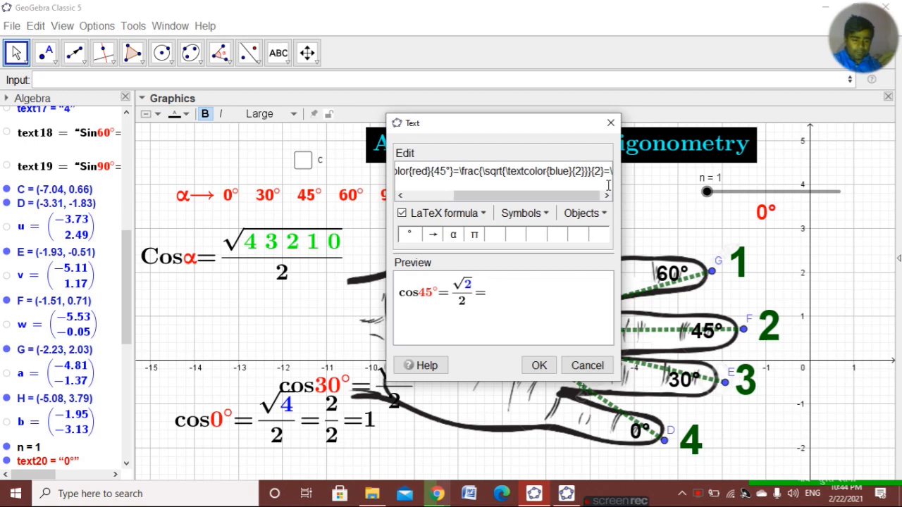
text(frac)
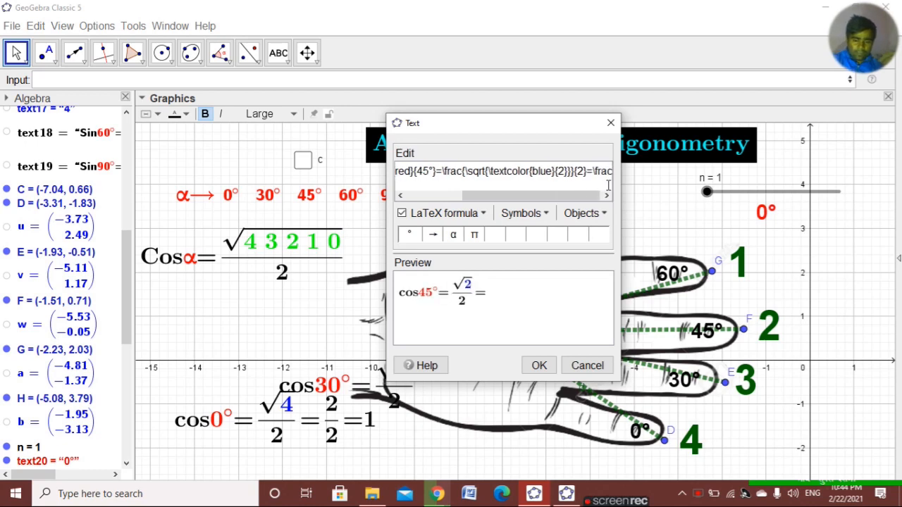
text({)
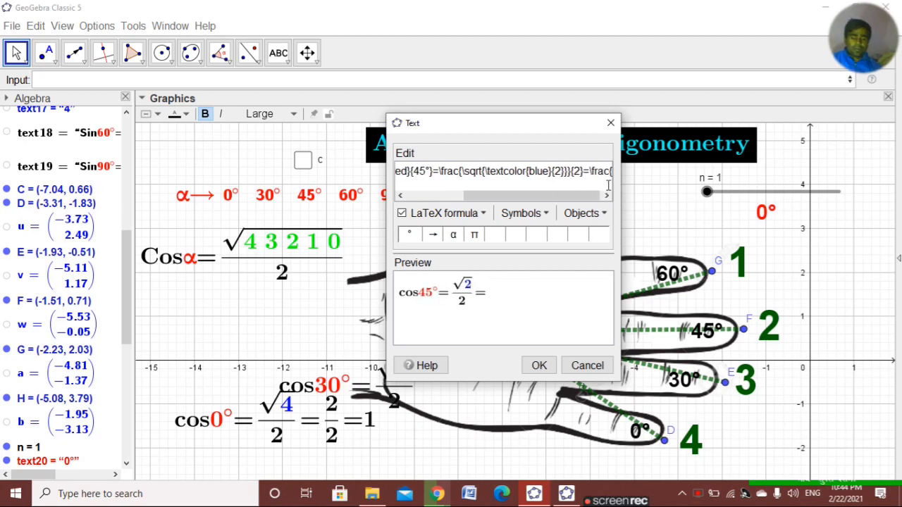
text(1)
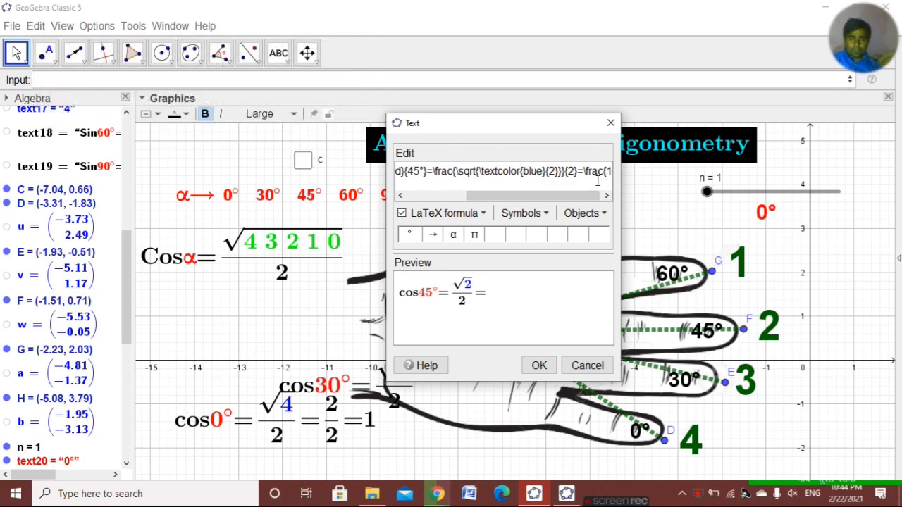
text(})
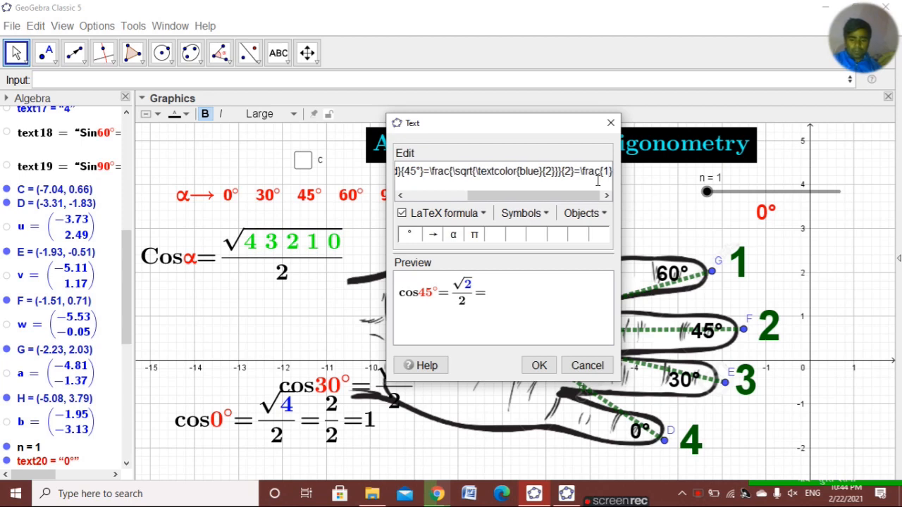
text({)
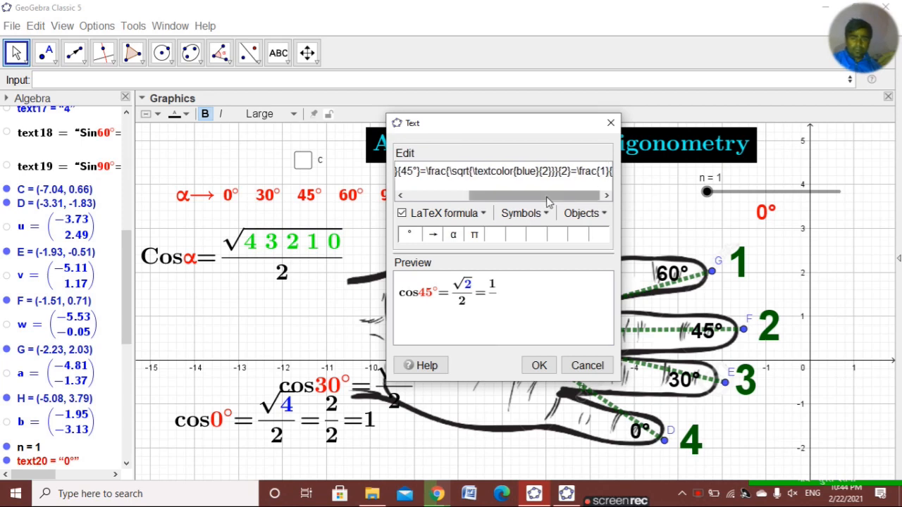
text(\)
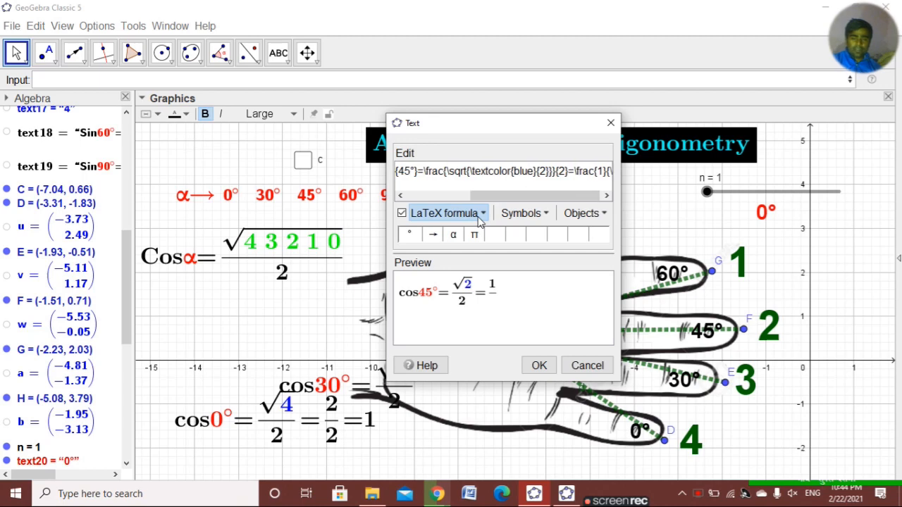
text(sqrt)
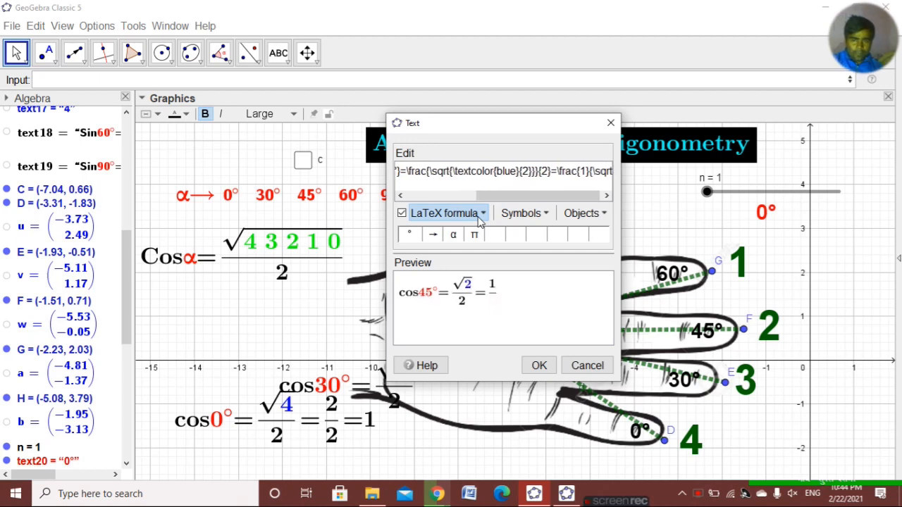
text({)
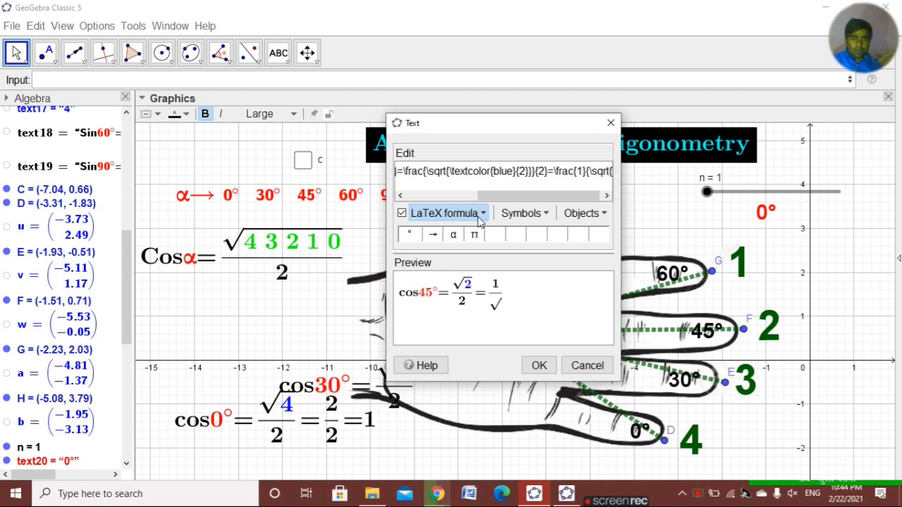
text(2)
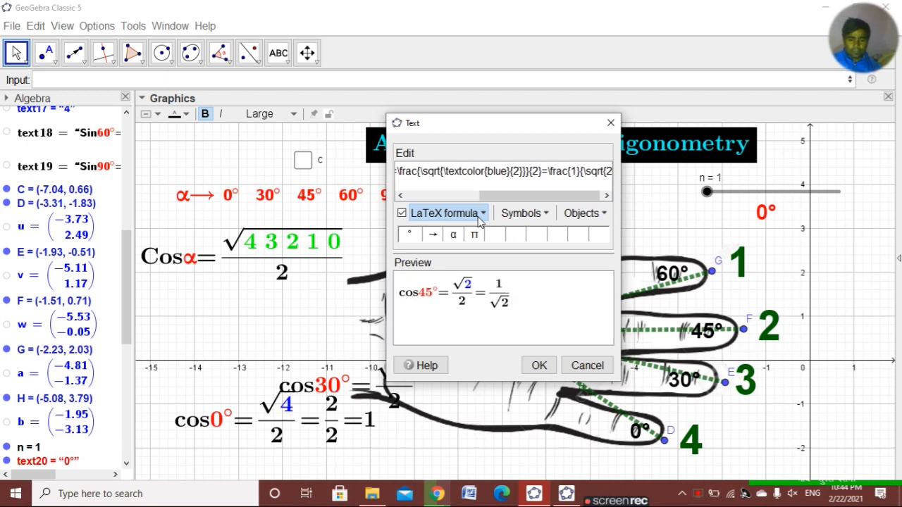
text(})
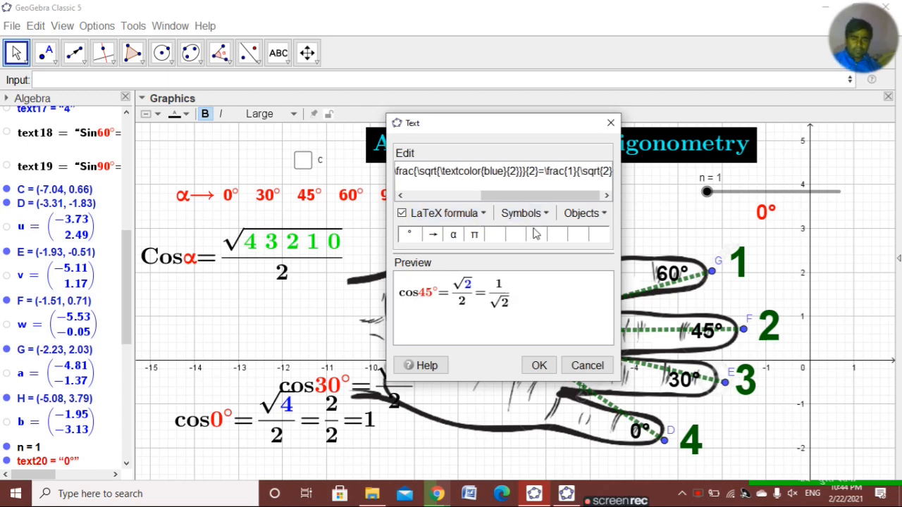
click(539, 366)
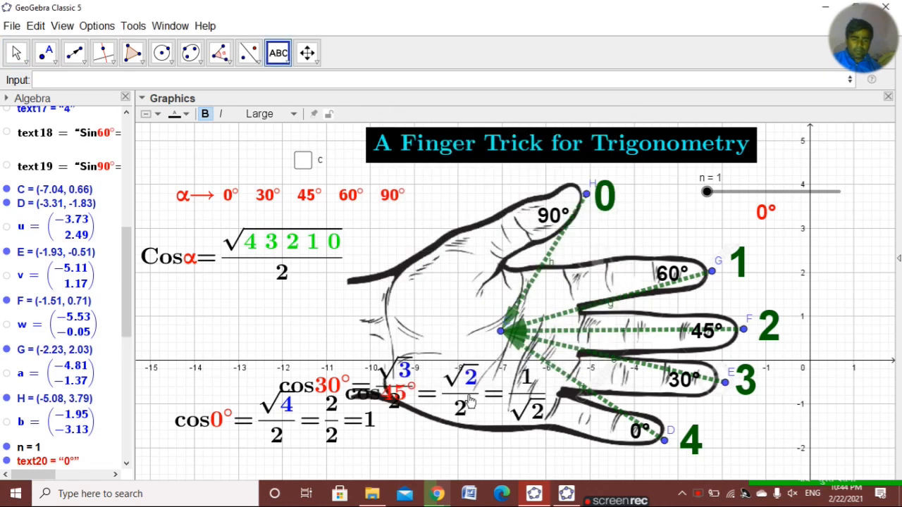
- Move the cos45° formula directly below the Cosα formula and shift the cos30° formula between it and the cos0° formula
click(17, 53)
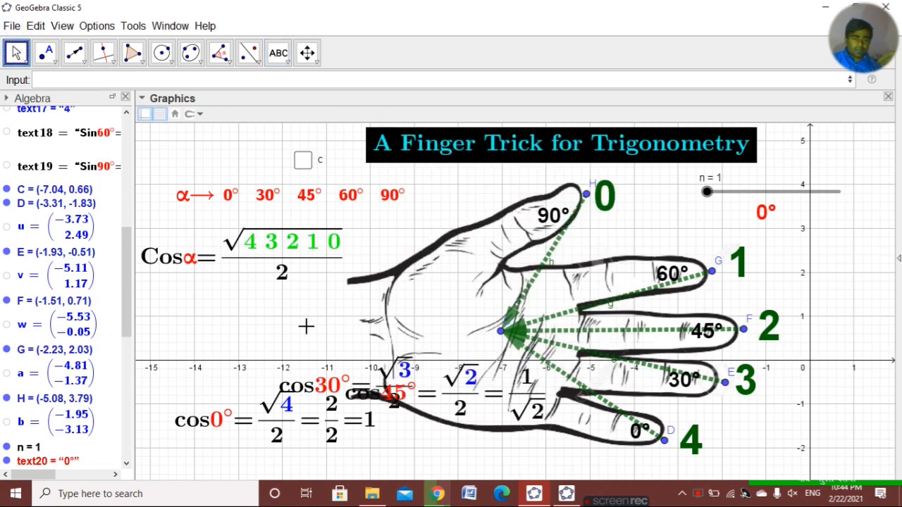
click(445, 372)
drag(445, 371, 315, 329)
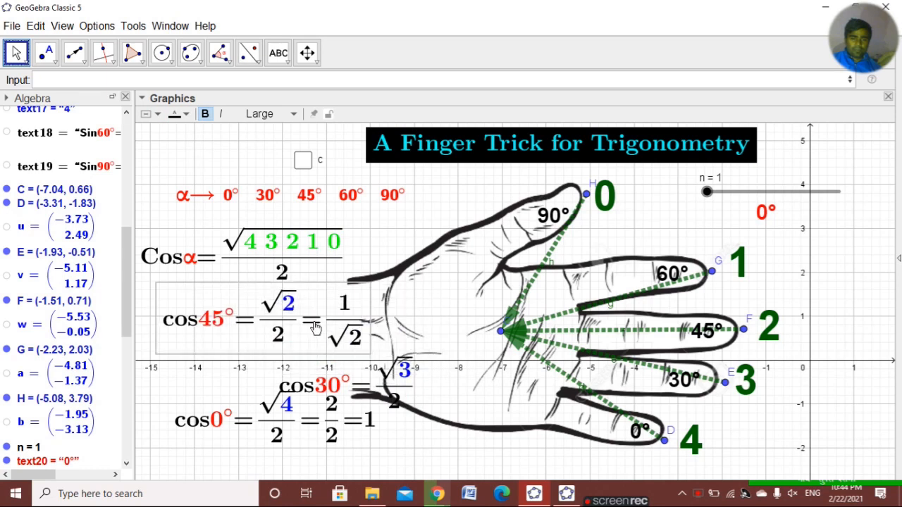
drag(339, 390, 281, 382)
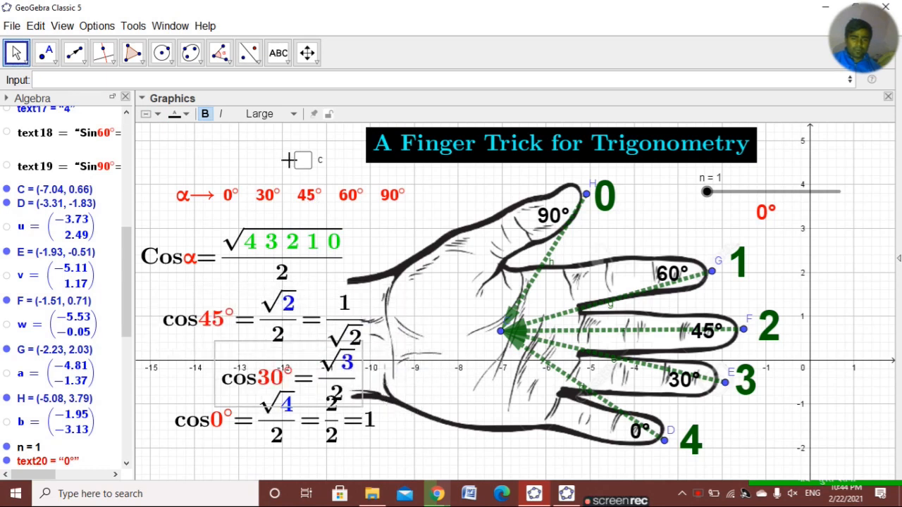
- Turn check box c on to view the sine formulas and numbers, and turn it off again
click(302, 160)
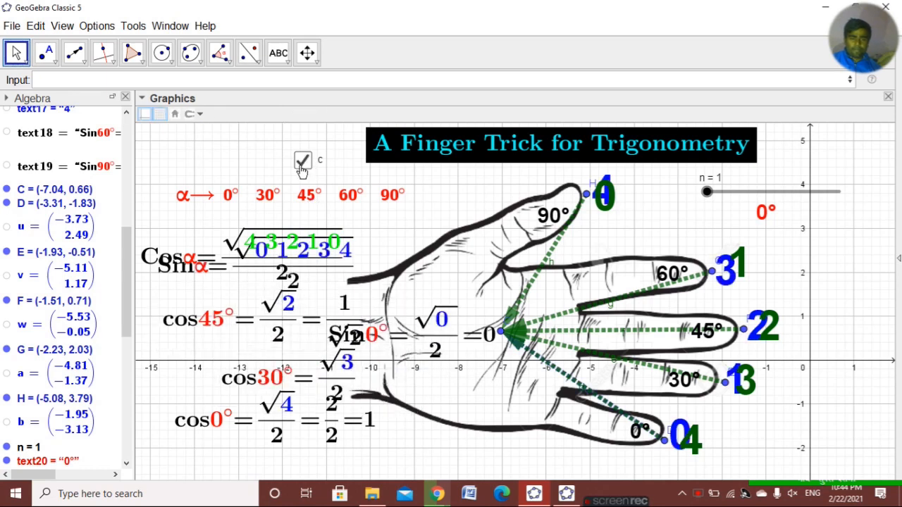
mouse_move(707, 192)
mouse_down()
mouse_move(771, 201)
mouse_move(708, 193)
mouse_up()
click(299, 168)
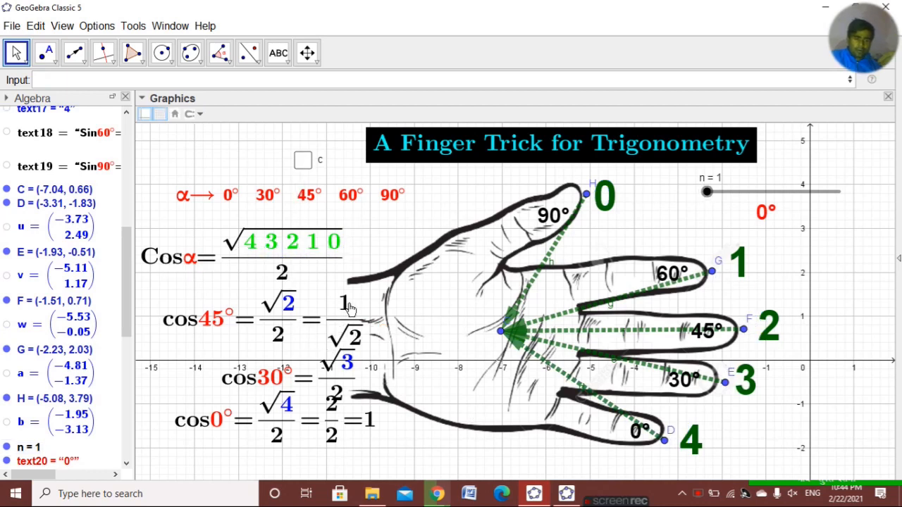
- Start a LaTeX text near the wrist from the copied code, reading cos60°=√1/2 with 60° red and 1 blue, and begin a second fraction after it
click(279, 53)
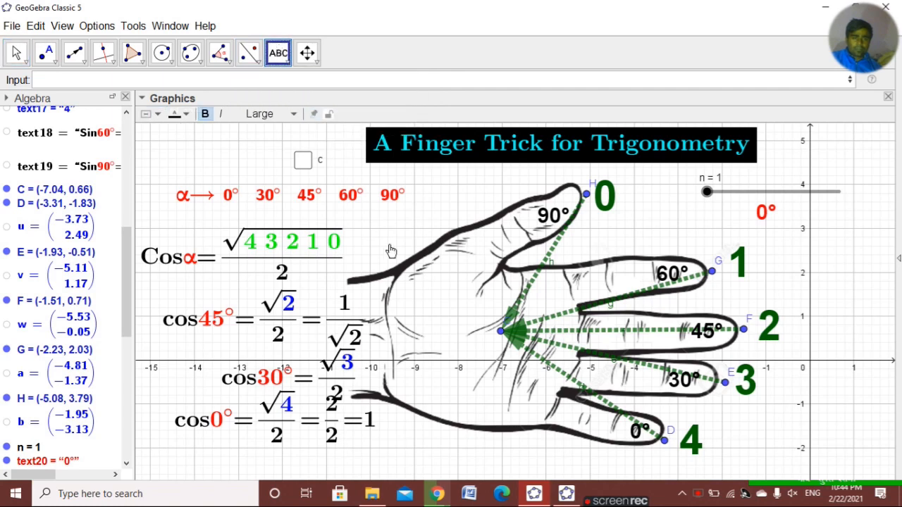
click(407, 290)
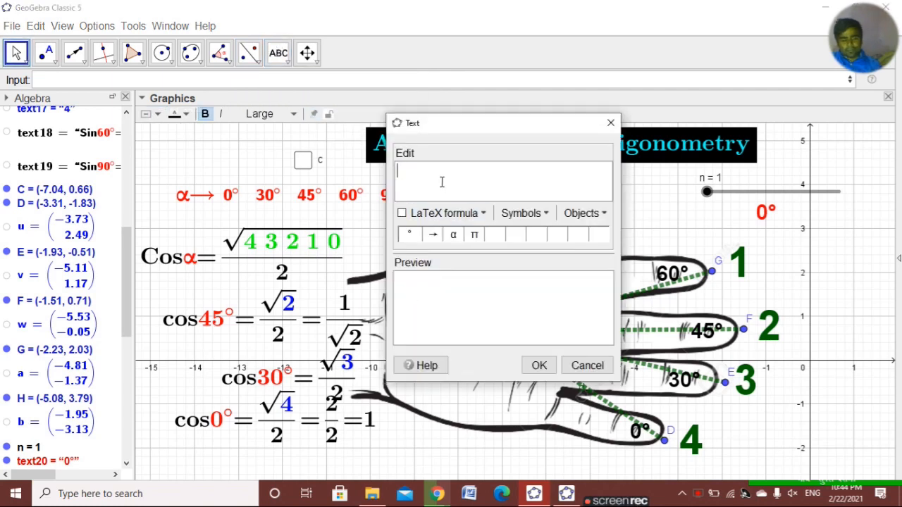
text(cos\textcolor{red}{0°}=\frac{\sqrt{\textcolor{blue}{4}}}{2})
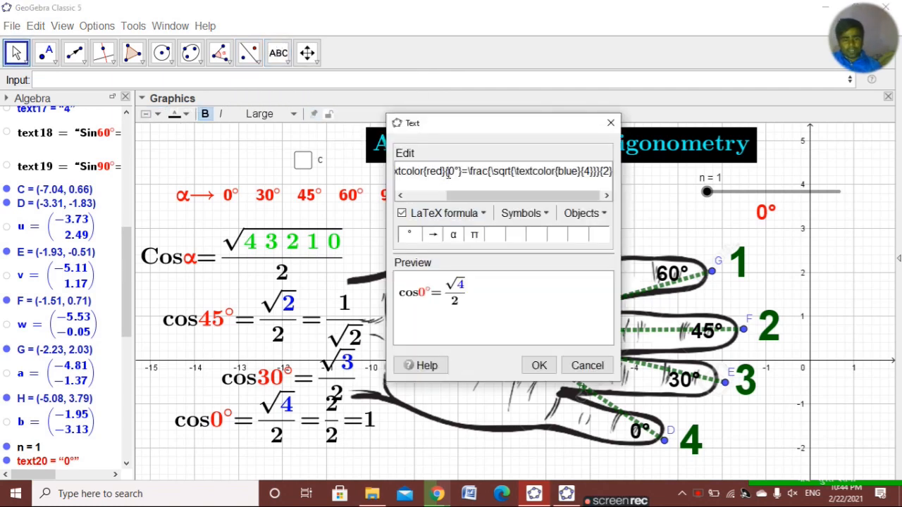
click(448, 175)
text(6)
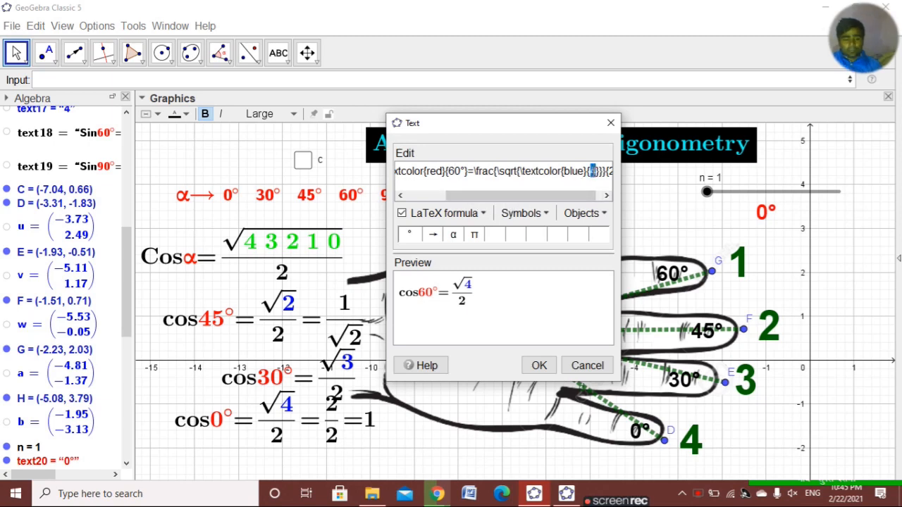
drag(566, 197, 584, 197)
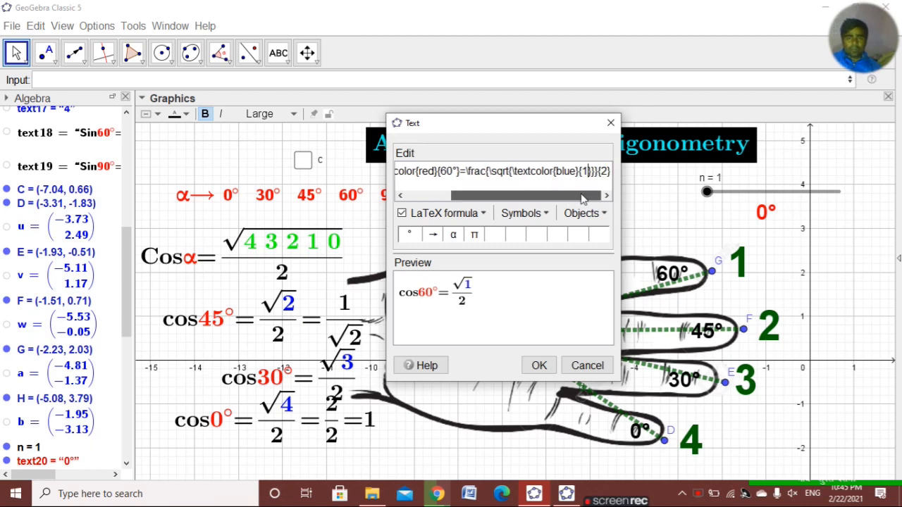
click(610, 172)
text(=)
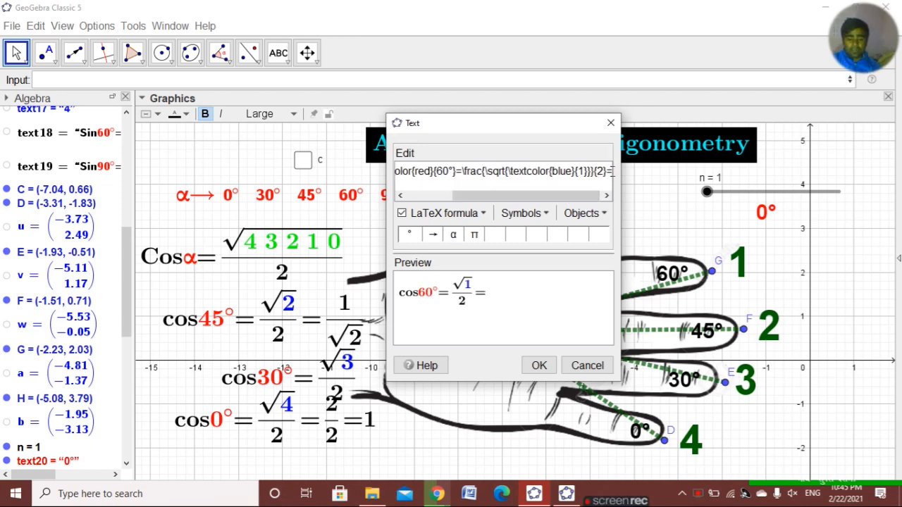
text(\frac)
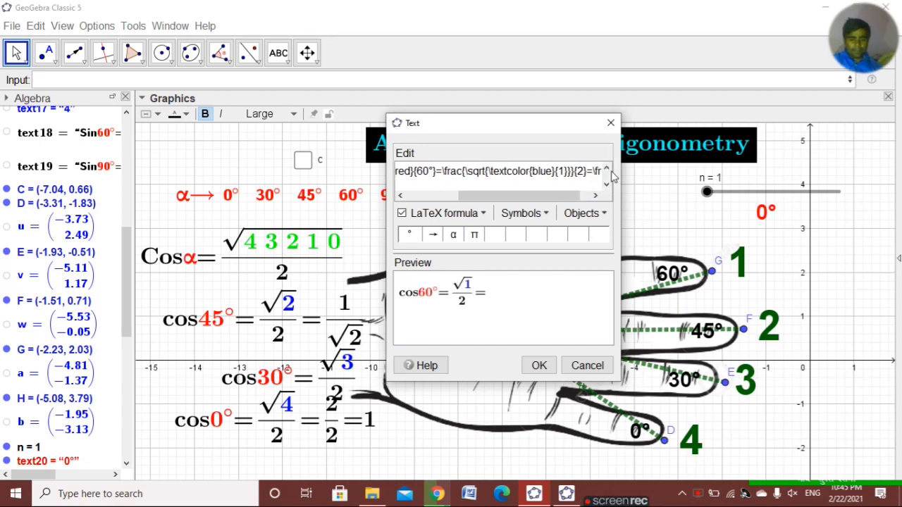
- Complete the cos60° LaTeX formula with the fraction 1/2 as its final result and place the text
text({)
text(1)
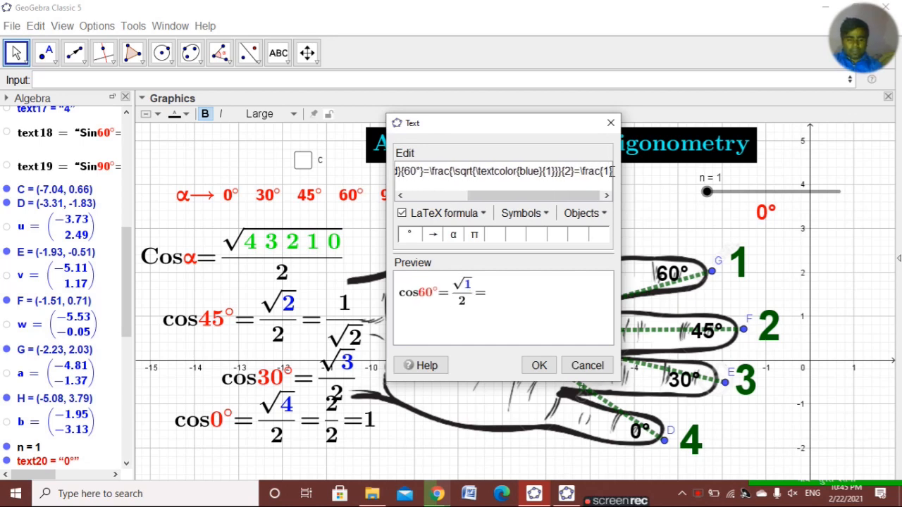
text(}{2}})
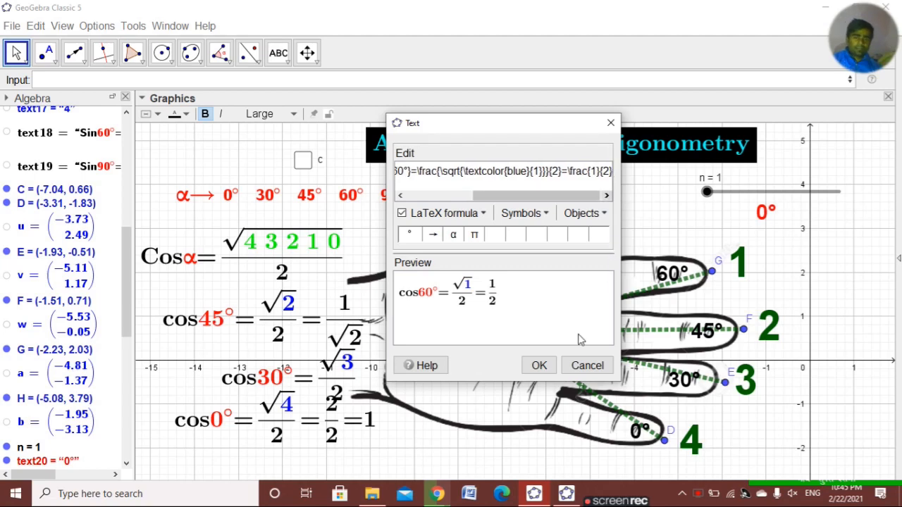
click(539, 365)
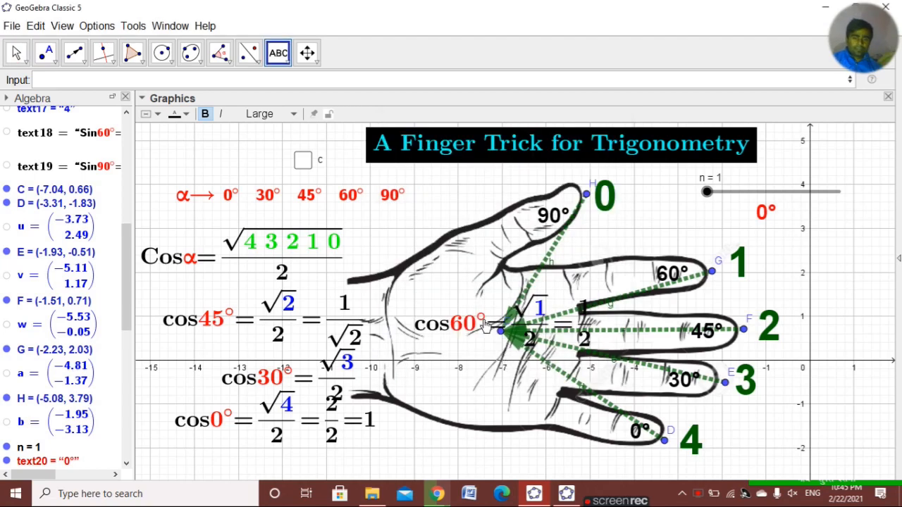
- Add a LaTeX text below the palm reading cos90° = √0/2 = 0, adapted from the cos0° formula, with 90° in red and the radicand in blue
click(449, 412)
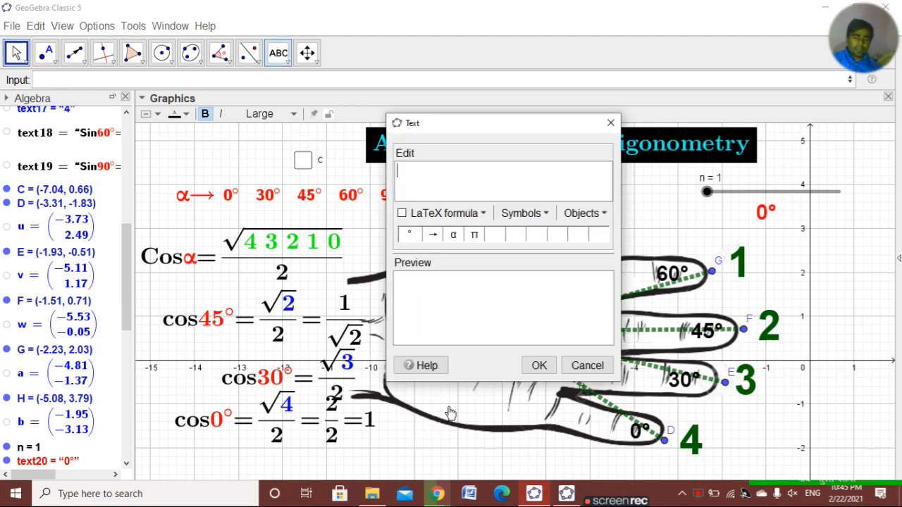
text(\cos\textcolor{red}{0°}=\frac{\sqrt{\textcolor{blue}{4}}}{2})
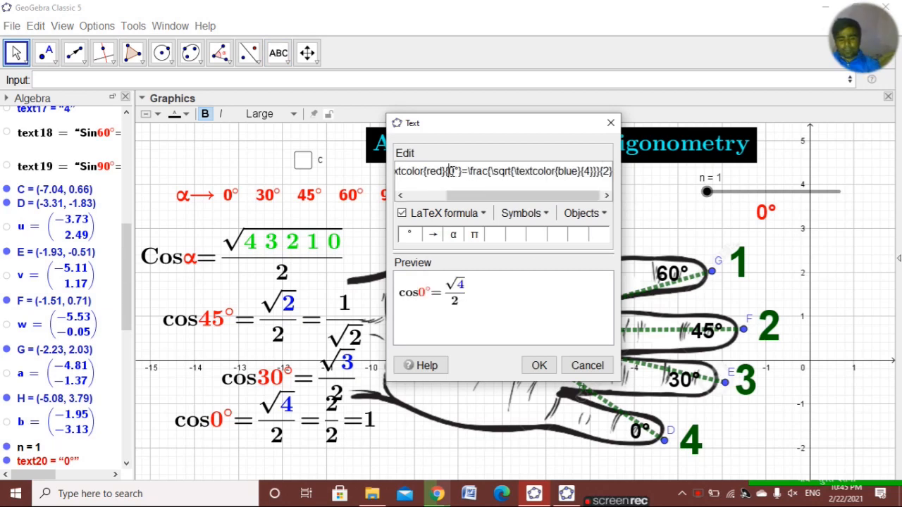
text(9)
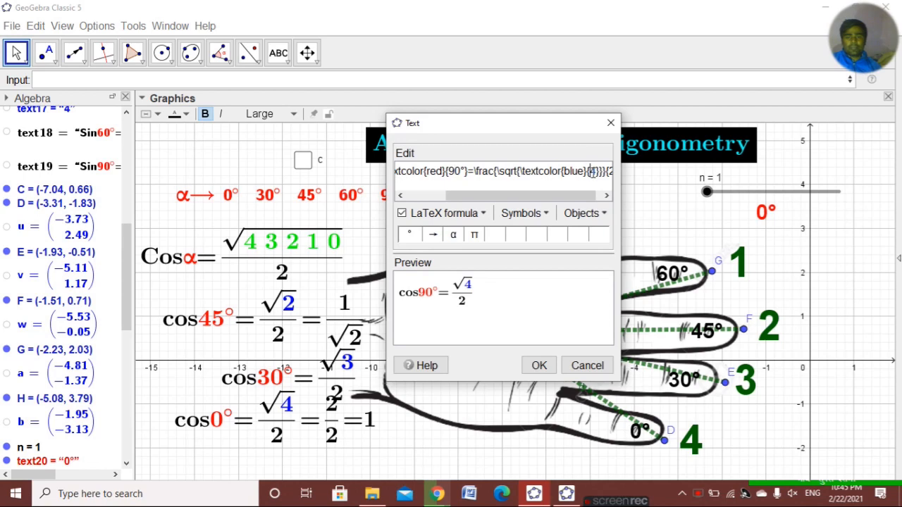
text(0)
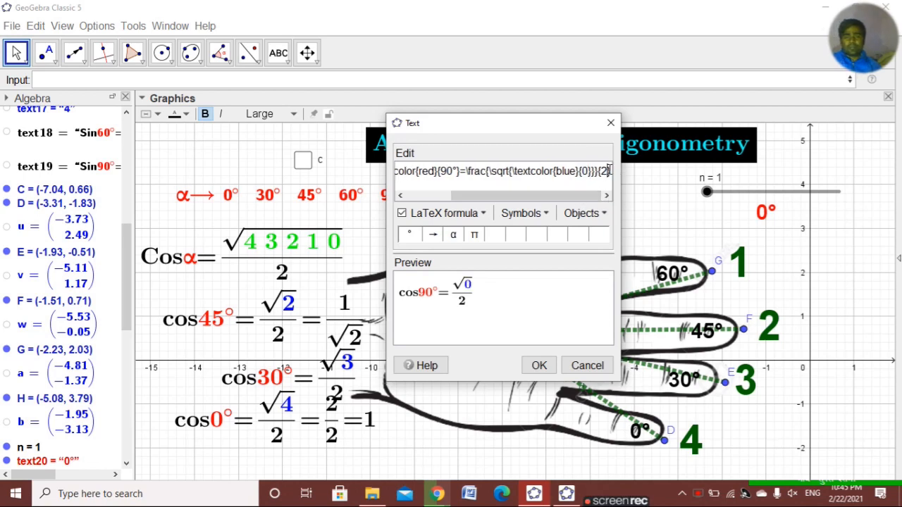
text(=0)
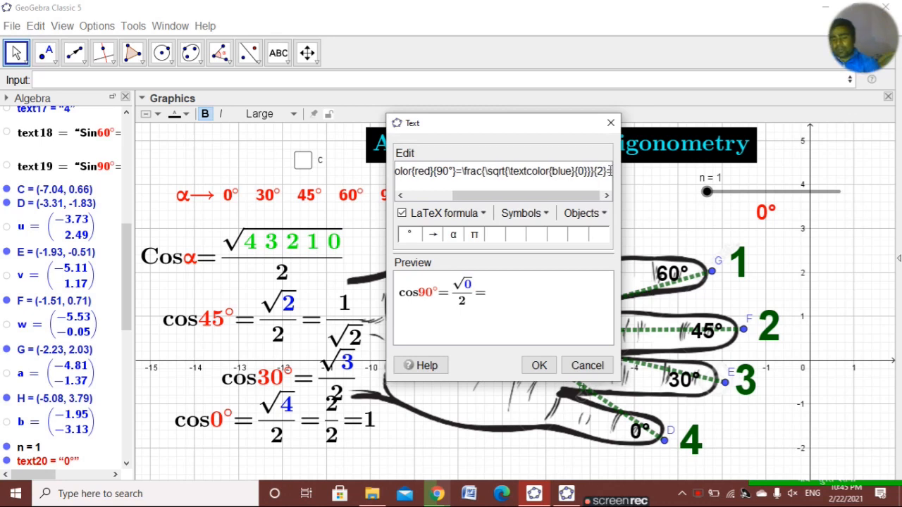
click(539, 366)
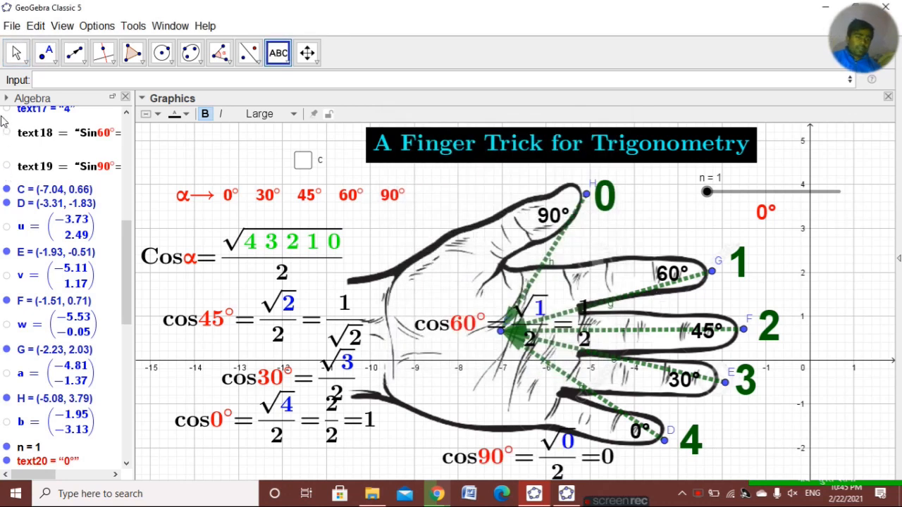
- Move the cos90° formula up beside the cos0° formula
click(15, 54)
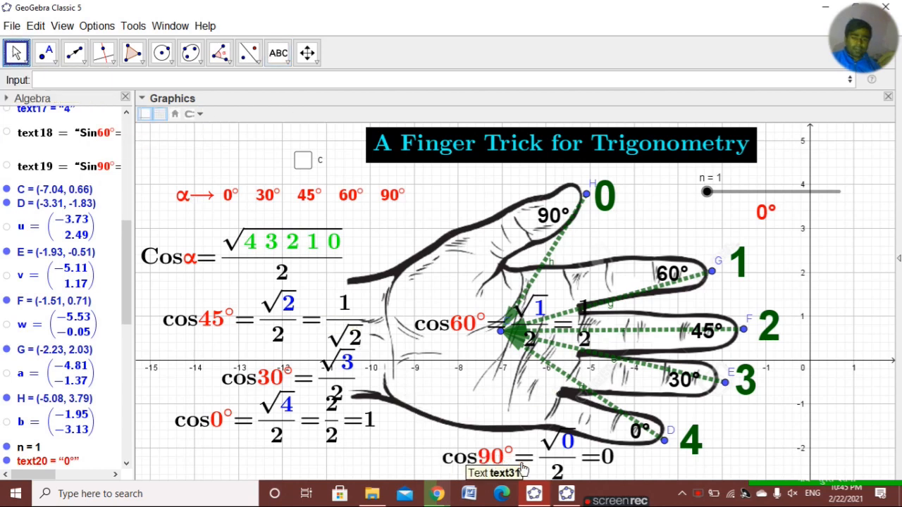
drag(523, 470, 454, 432)
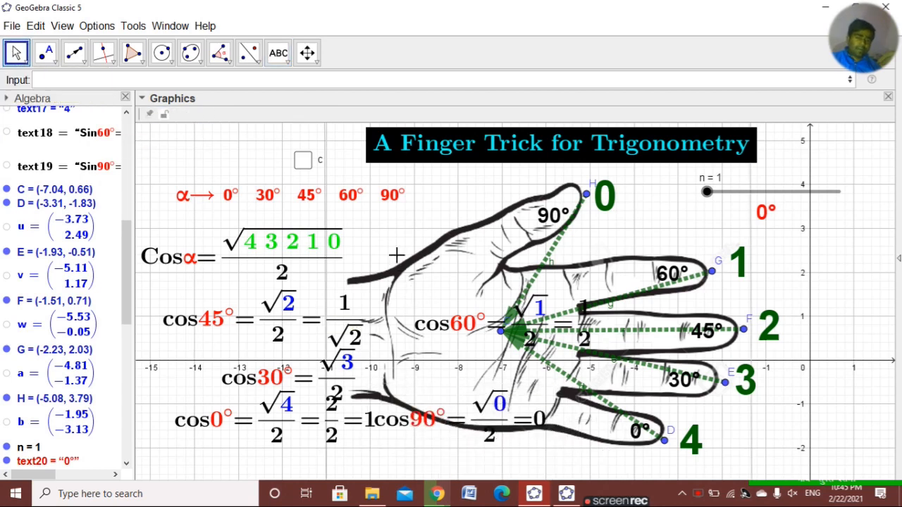
click(270, 240)
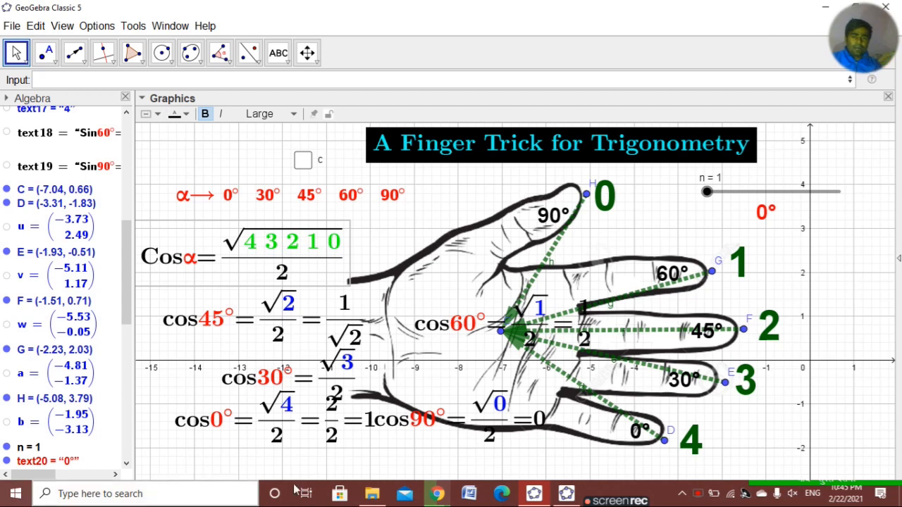
click(260, 212)
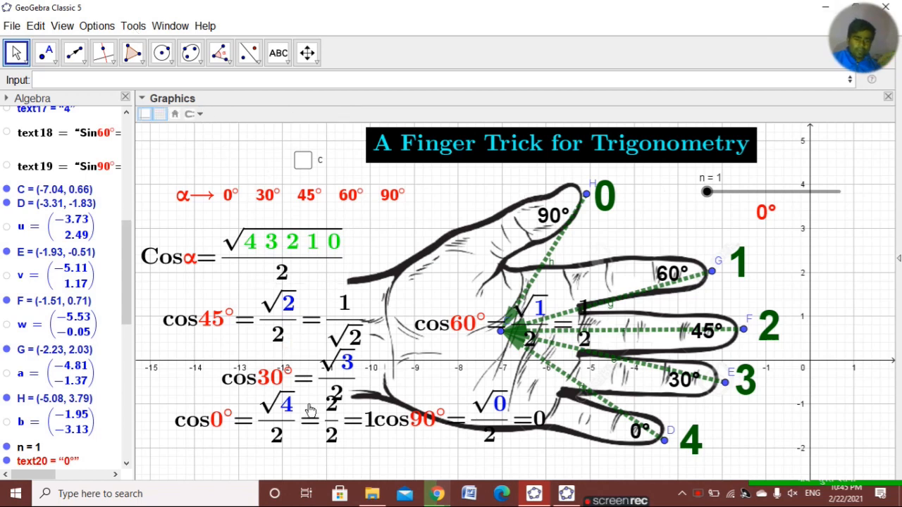
- Give the vector to the 0° fingertip the show condition n==1 and widen its properties view
click(596, 397)
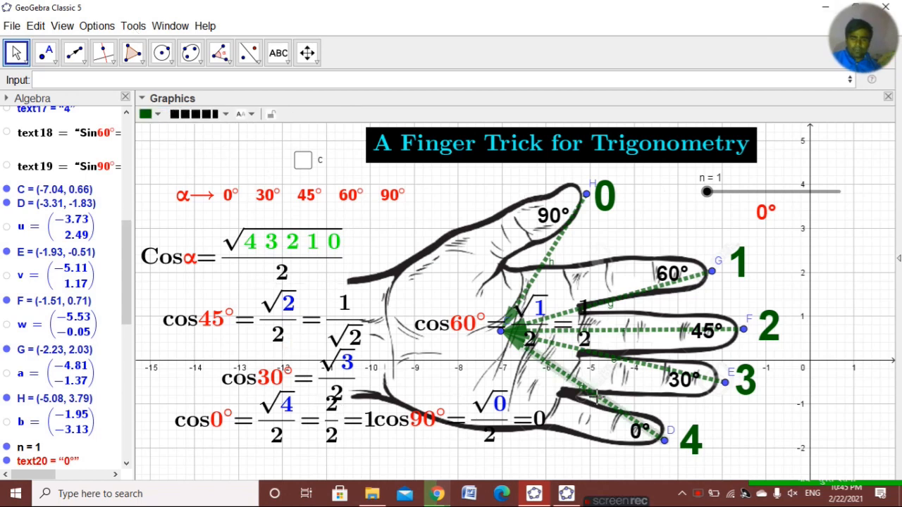
right_click(595, 397)
click(668, 498)
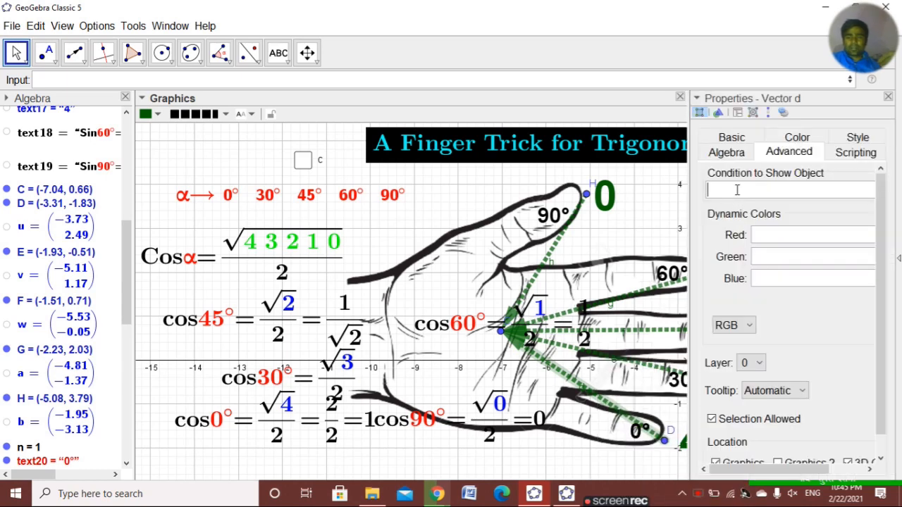
text(n=)
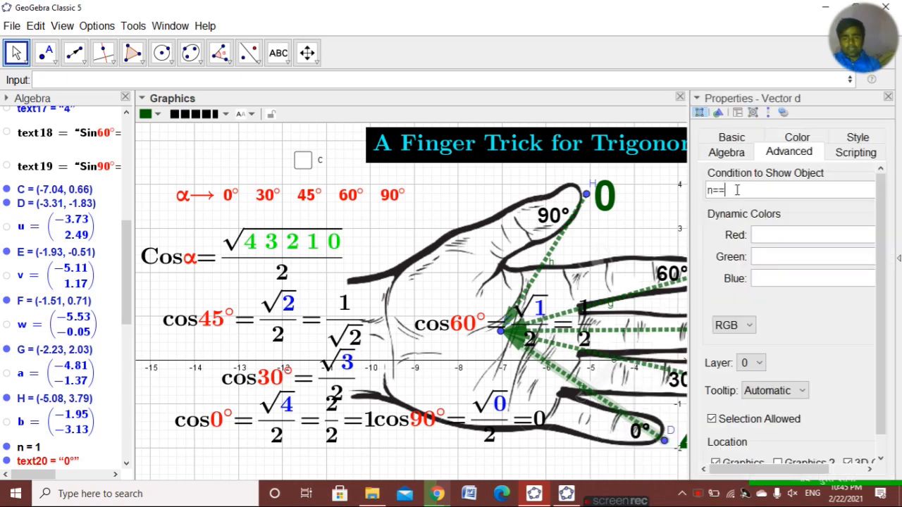
text(=)
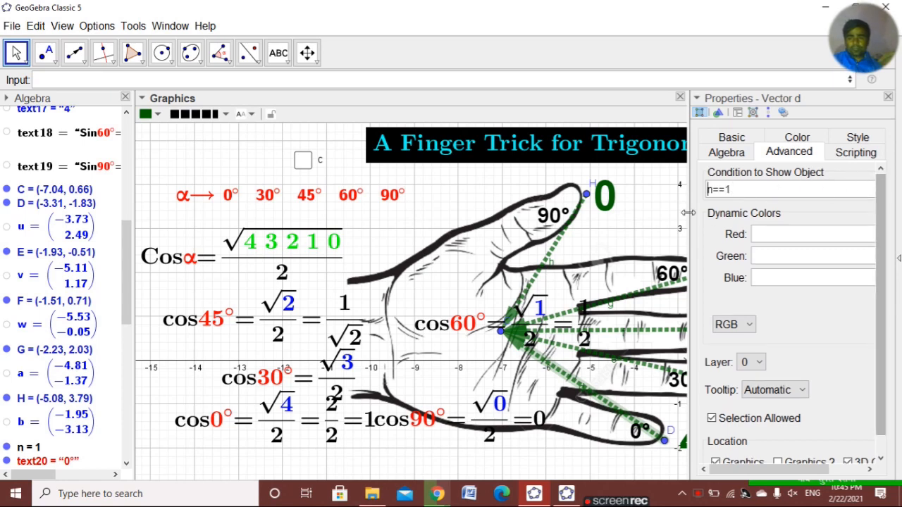
drag(689, 213, 655, 212)
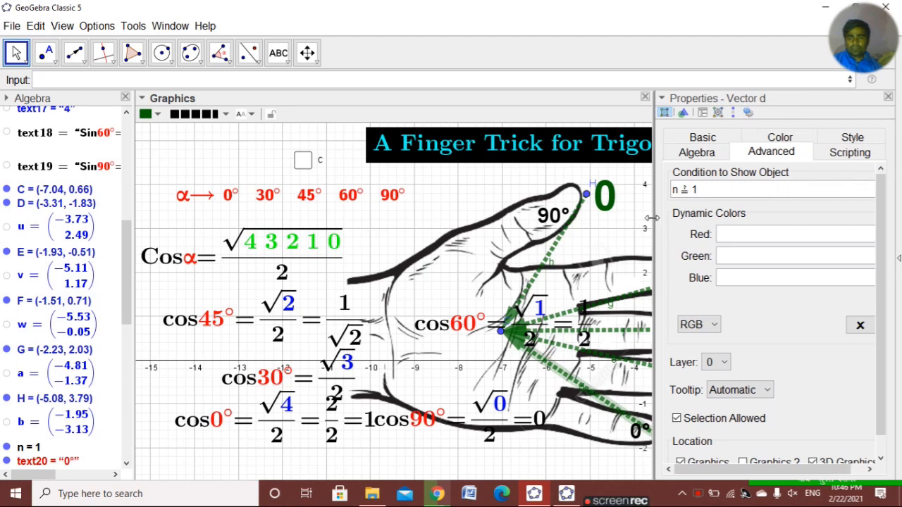
drag(652, 225, 589, 219)
click(859, 172)
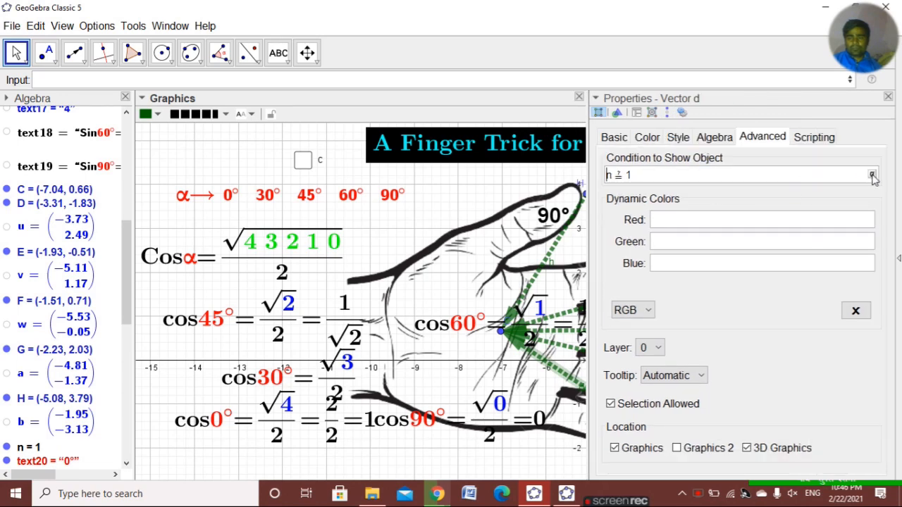
click(872, 174)
click(784, 144)
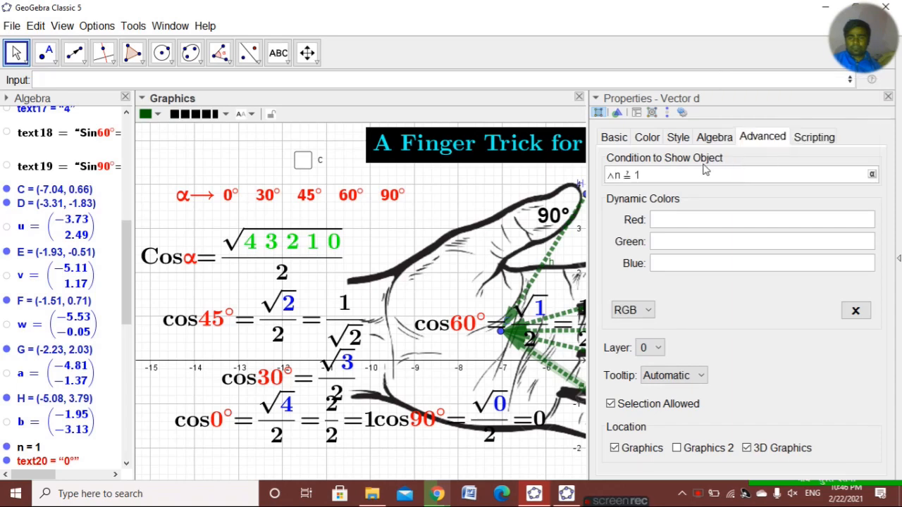
key(BackSpace)
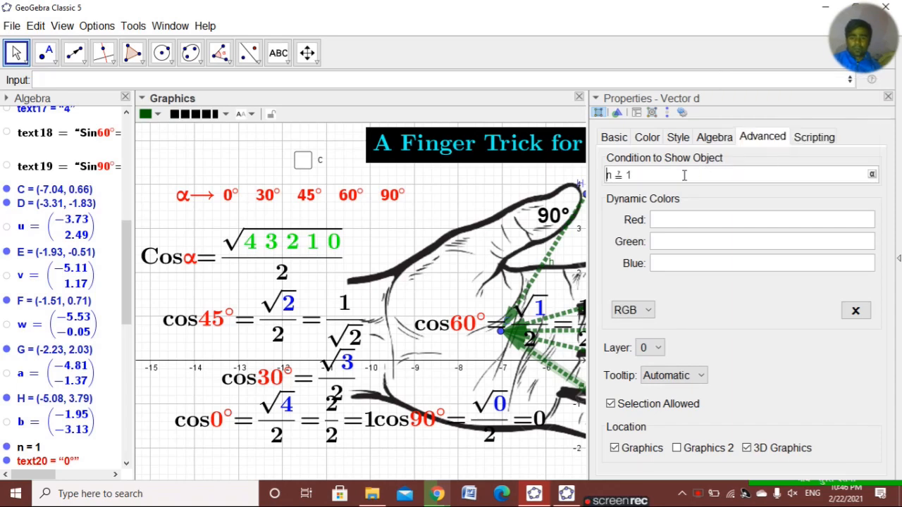
- Extend the vector's show condition with ∧c==false, copy the whole condition, and try the n slider
click(872, 175)
click(783, 140)
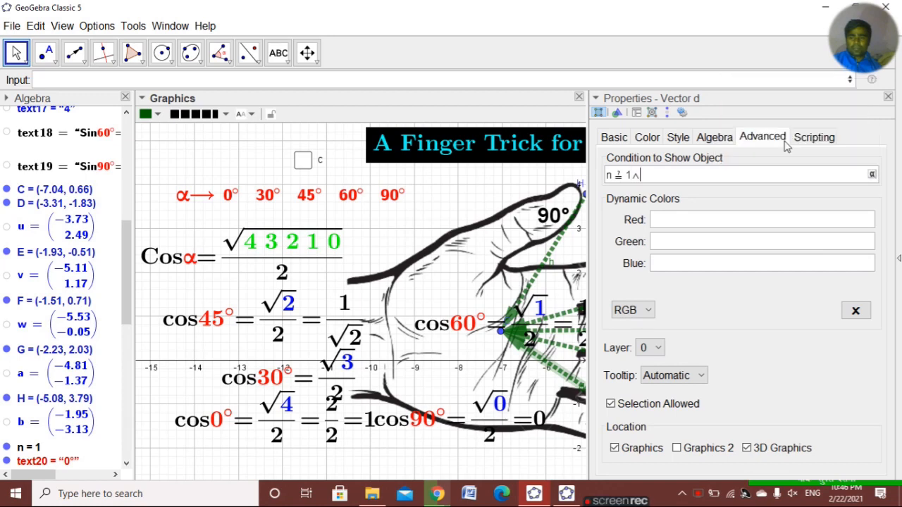
text(c==)
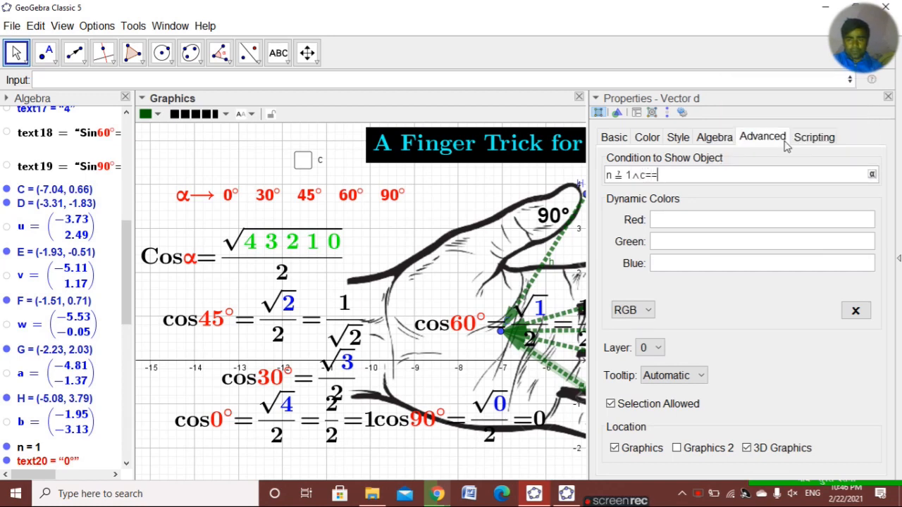
text(false)
key(Return)
key(ctrl+c)
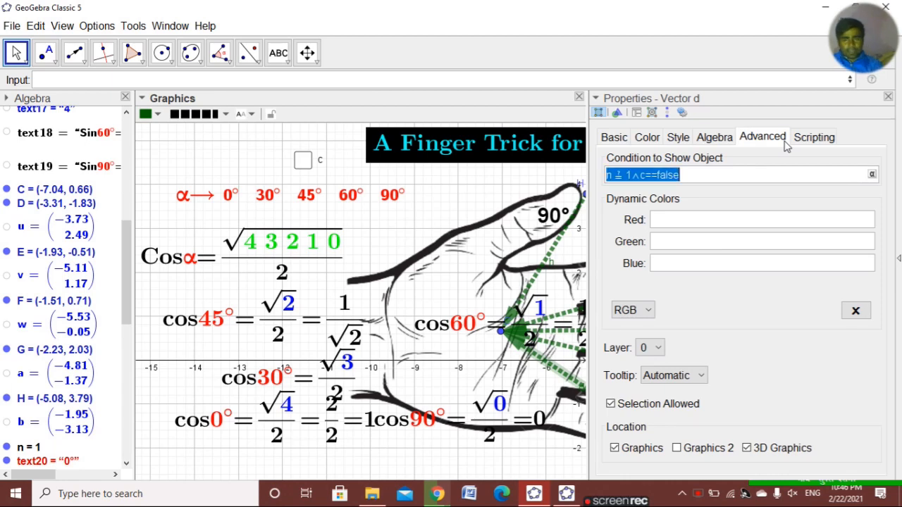
click(889, 98)
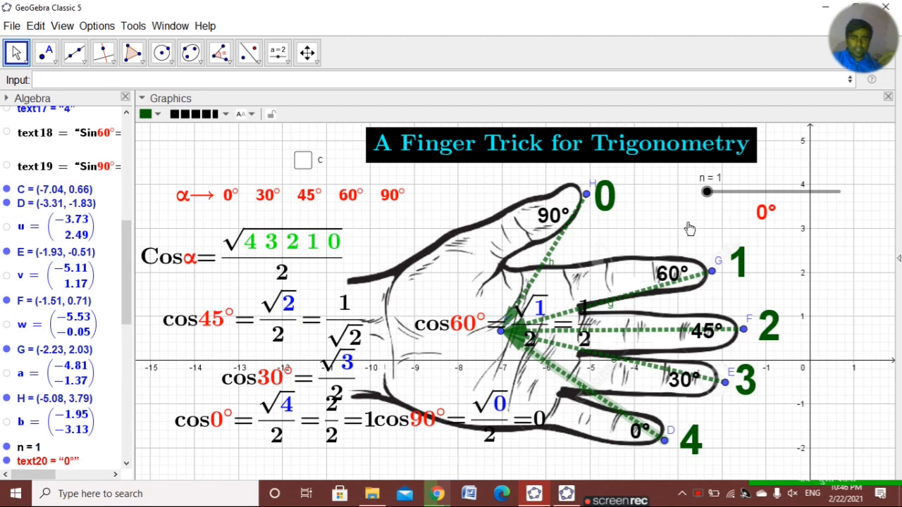
drag(707, 192, 720, 205)
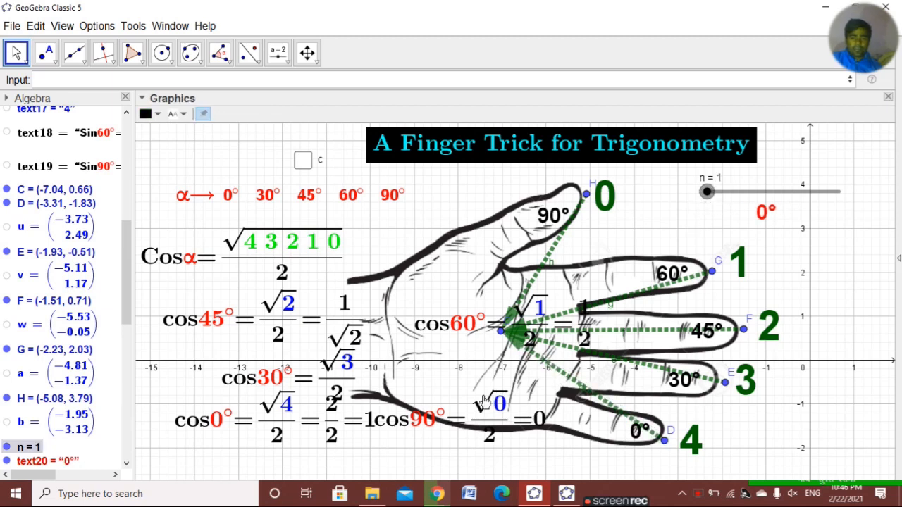
- Move the cos60° formula over to the cos45° formula and the cos0° formula onto the palm
click(452, 333)
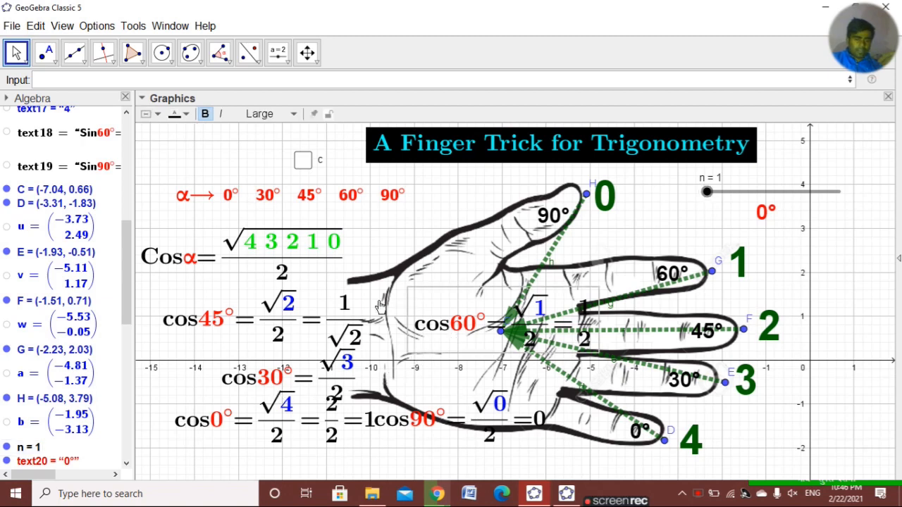
drag(456, 350, 205, 365)
drag(256, 423, 408, 336)
- Paste the copied condition, n==1∧c==false, as the show condition of the cos0° formula
right_click(461, 339)
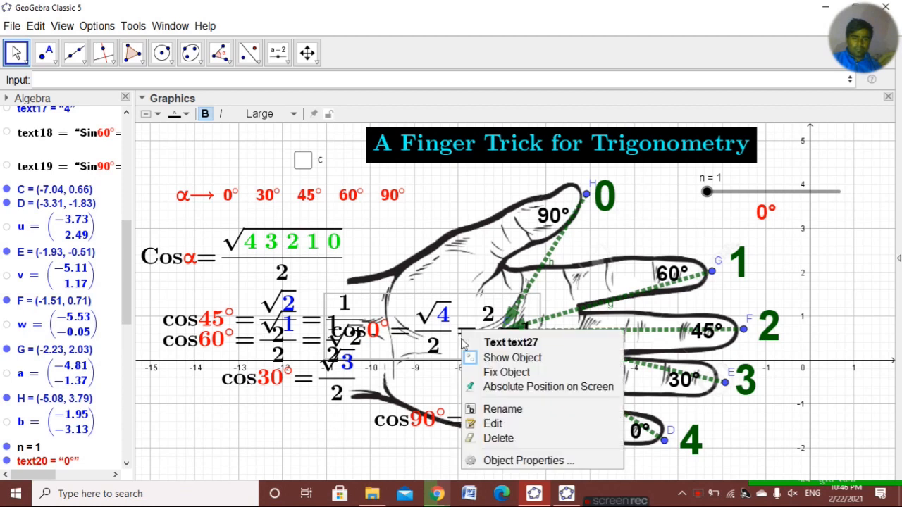
click(521, 460)
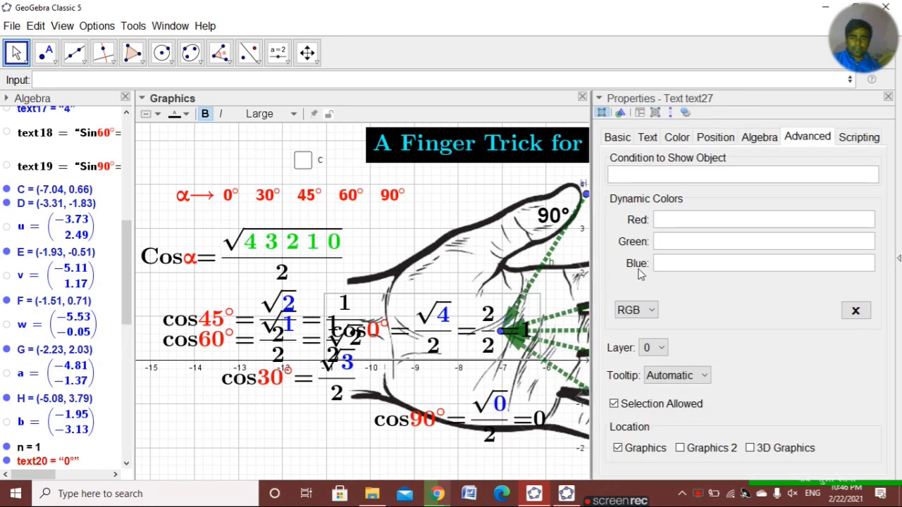
click(620, 173)
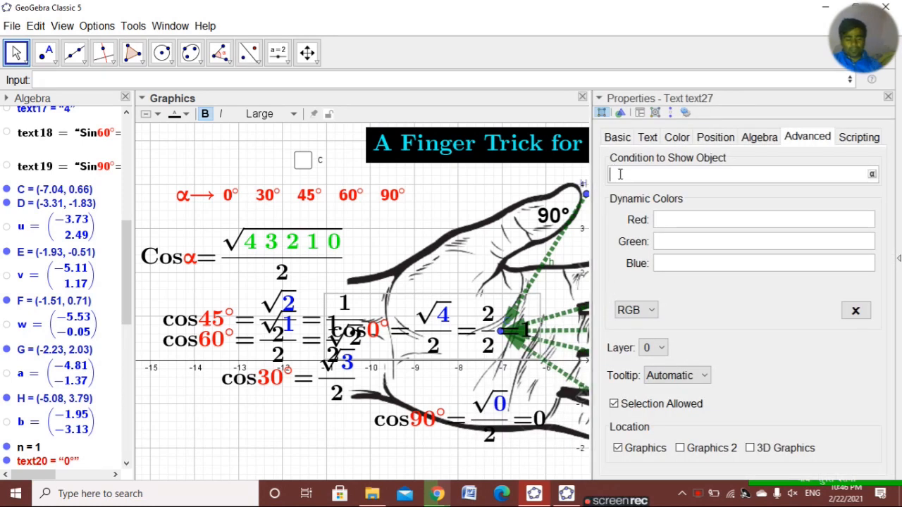
key(ctrl+v)
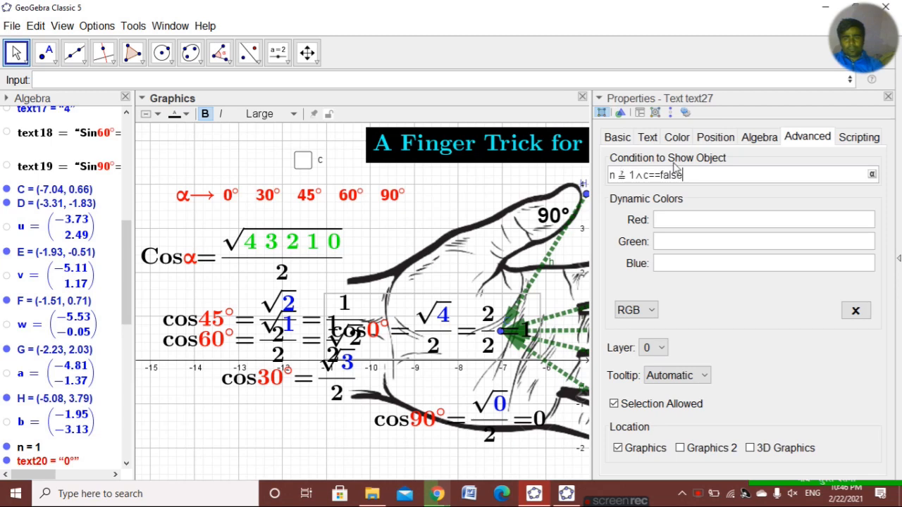
click(888, 97)
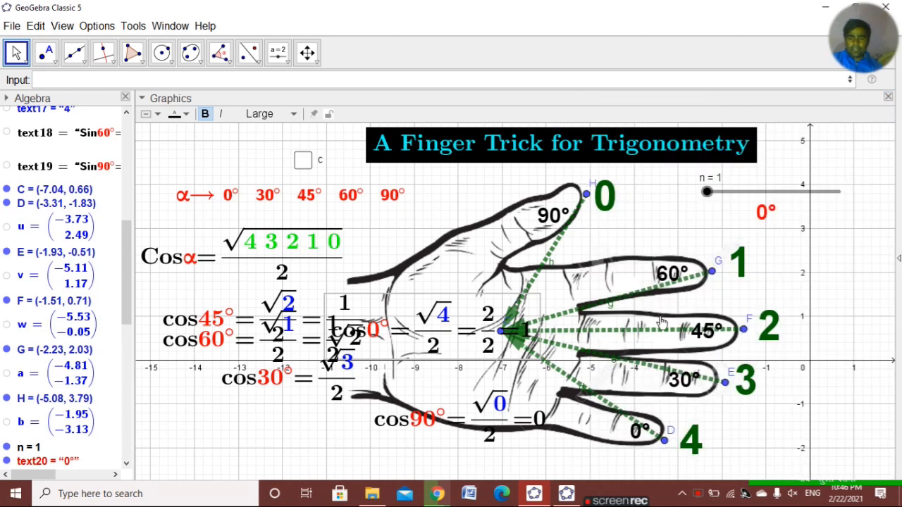
- Shift the cos0° formula slightly toward the wrist and set the n slider to 2 to test its visibility
mouse_move(708, 192)
mouse_down()
mouse_move(733, 196)
mouse_move(721, 195)
mouse_up()
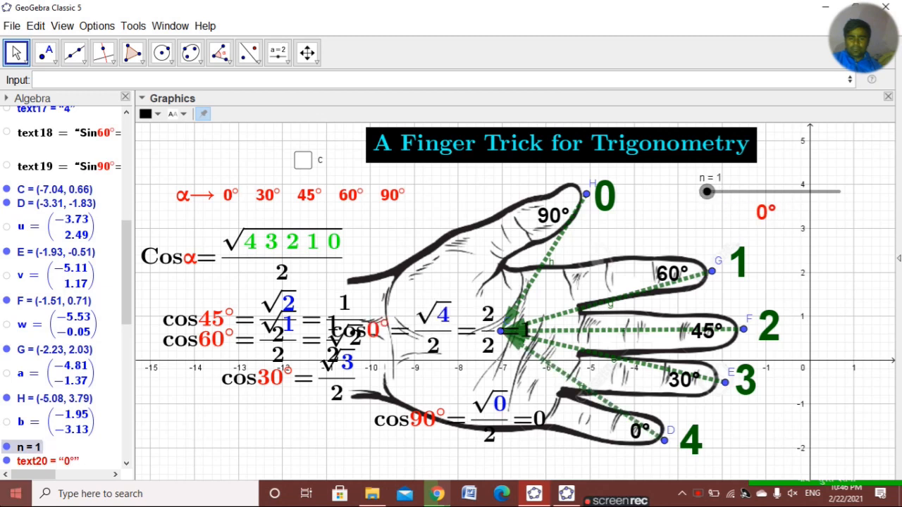
drag(479, 327, 456, 329)
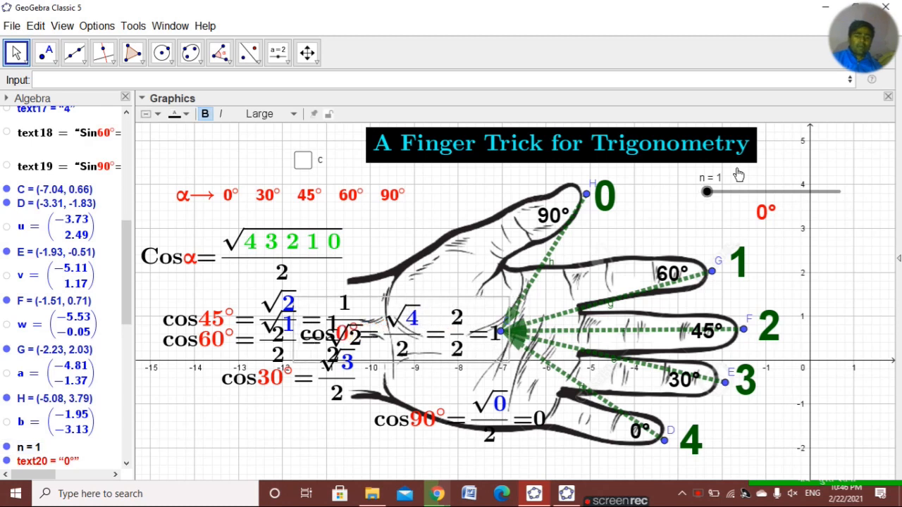
drag(738, 191, 730, 198)
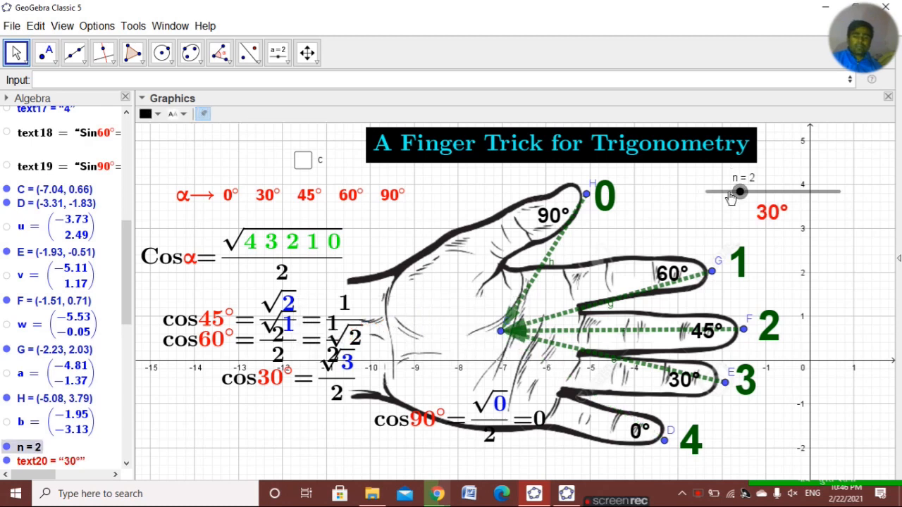
- Set the show condition of the 30° finger's vector to n==2∧c==false
click(642, 363)
right_click(643, 358)
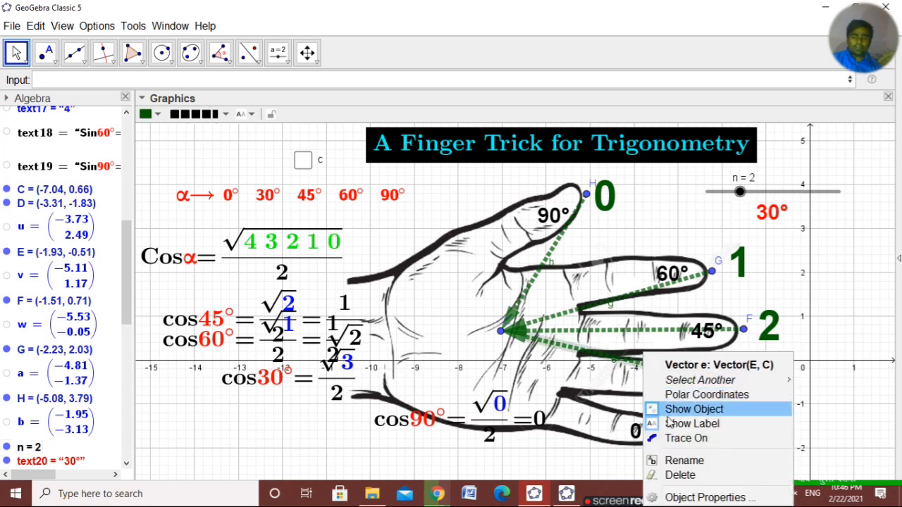
click(703, 497)
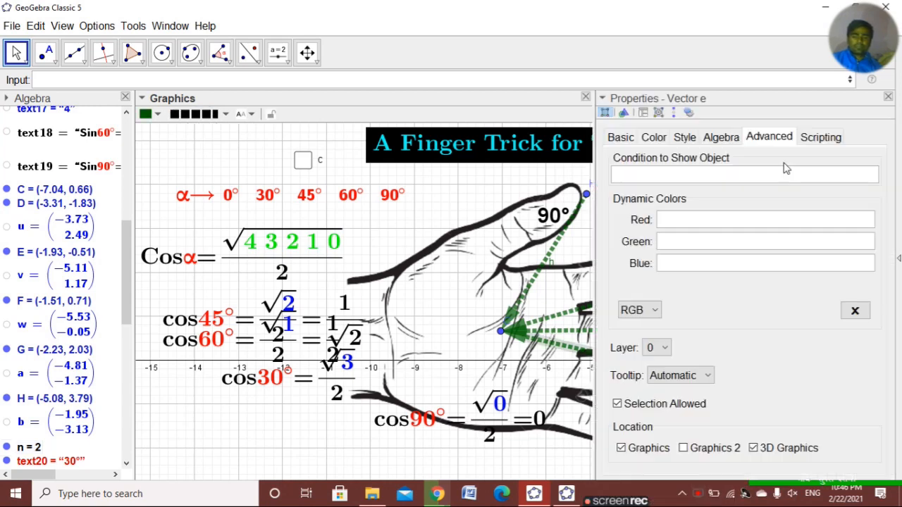
click(733, 175)
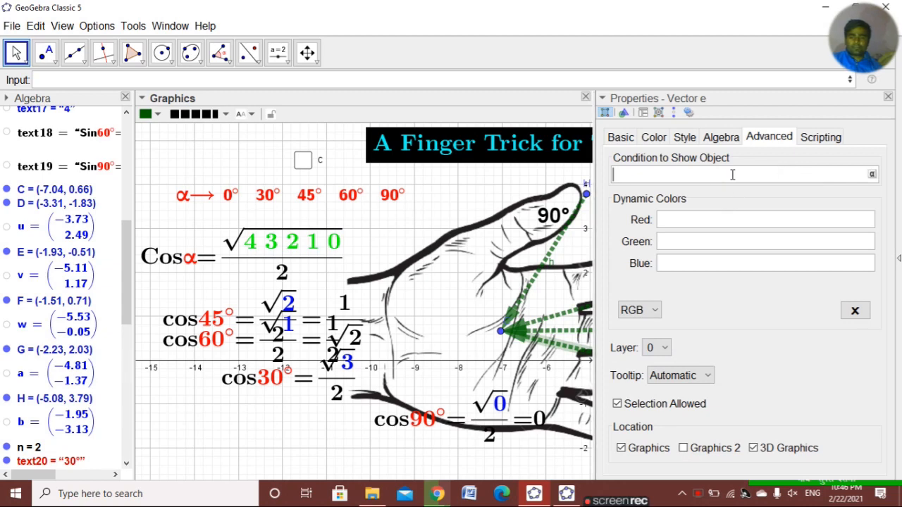
text(n ≟ 1 ∧ c==false)
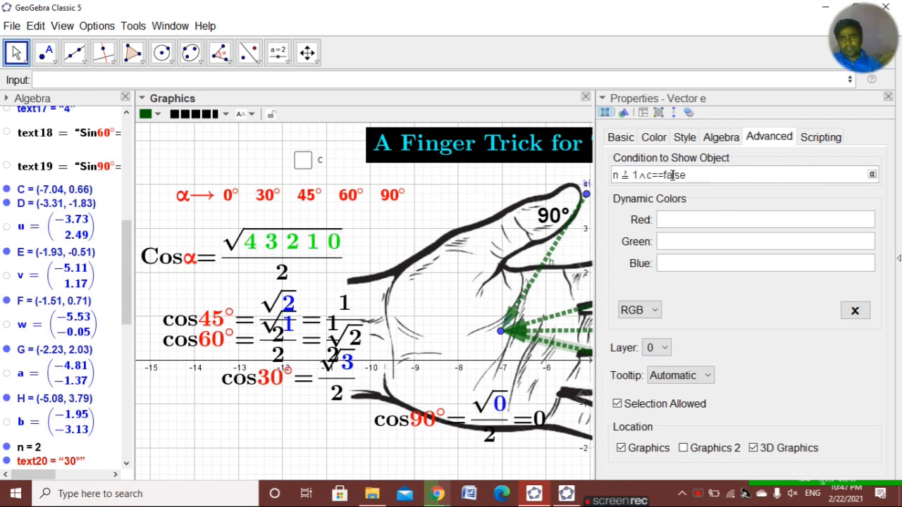
double_click(634, 174)
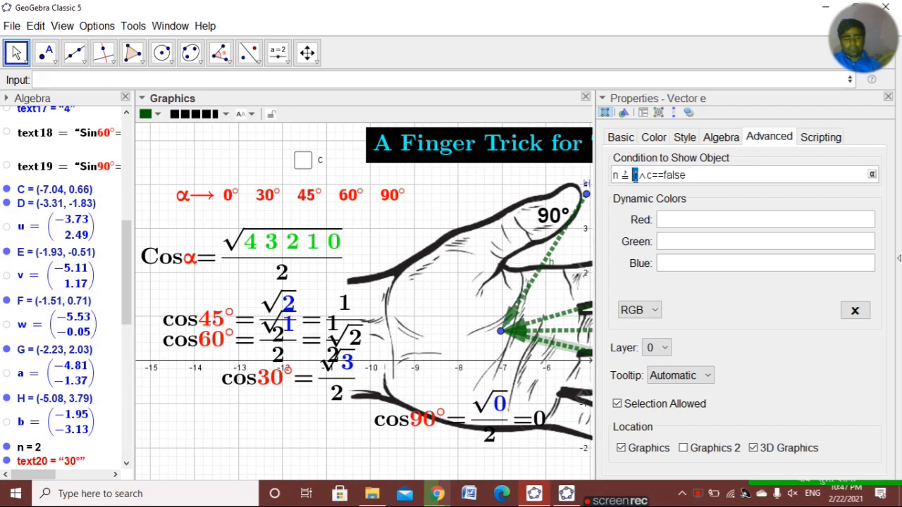
text(2)
click(886, 100)
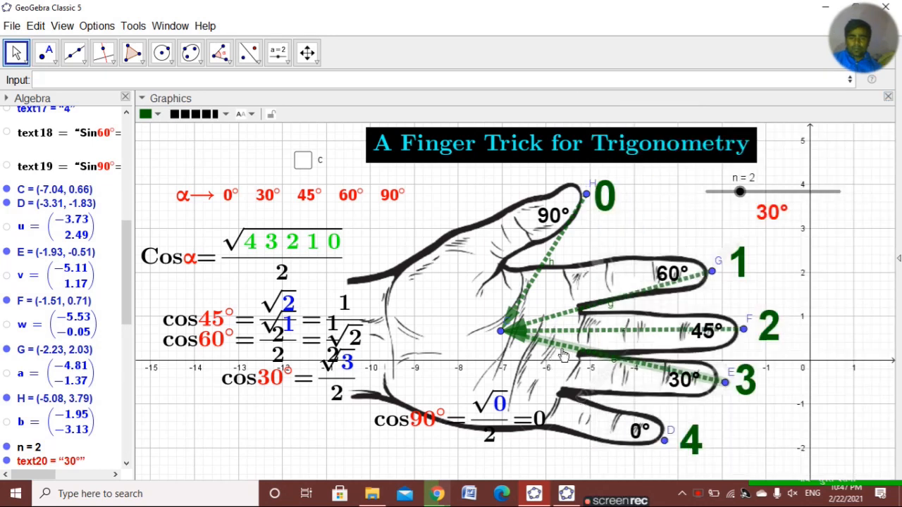
- Move the cos30° formula onto the palm and give it the show condition n==2∧c==false
drag(286, 392, 415, 353)
right_click(415, 352)
click(451, 478)
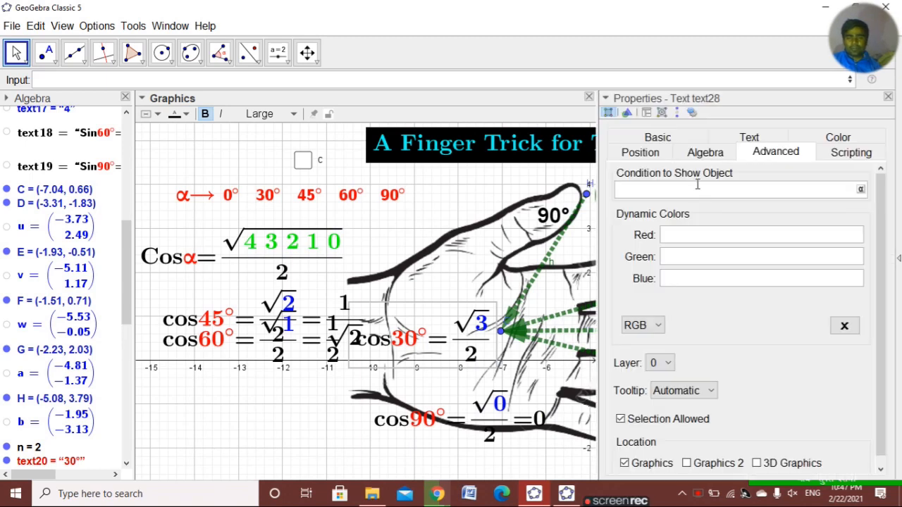
click(701, 190)
text(n ≟ 1 ∧ c ≟ false)
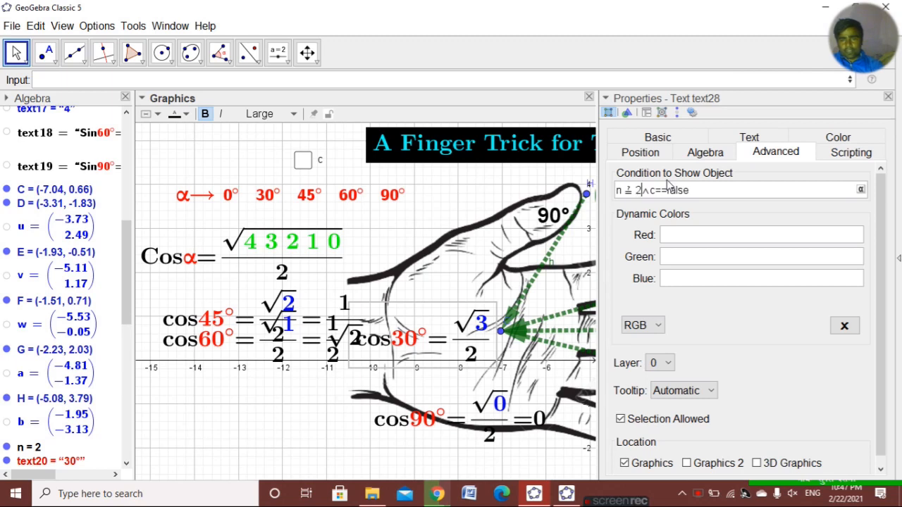
click(888, 97)
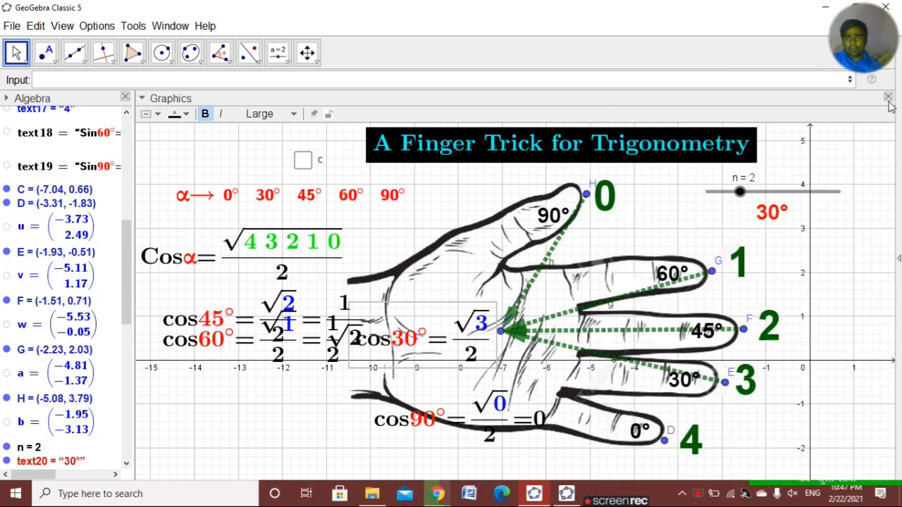
- Set the n slider to 3, move the cos60° formula below the wrist and place the cos45° formula on the palm
click(737, 193)
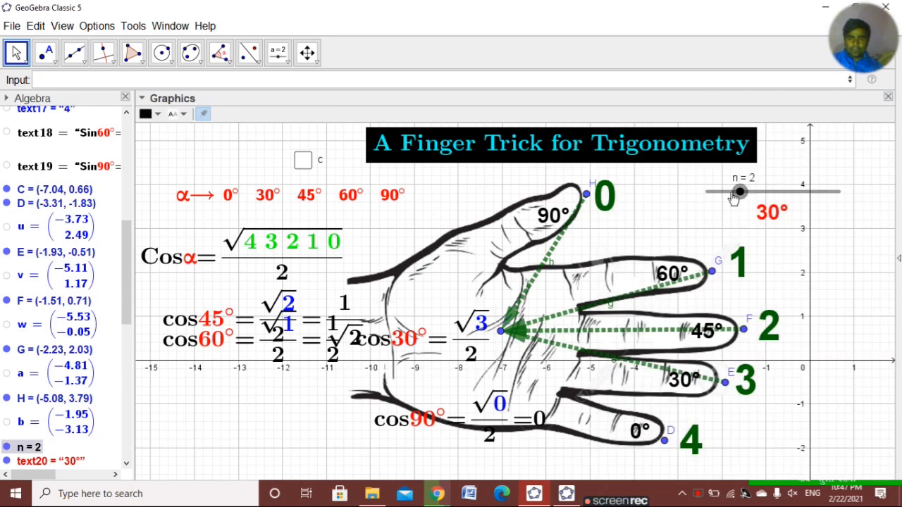
mouse_move(735, 199)
mouse_down()
mouse_move(709, 197)
mouse_move(744, 202)
mouse_up()
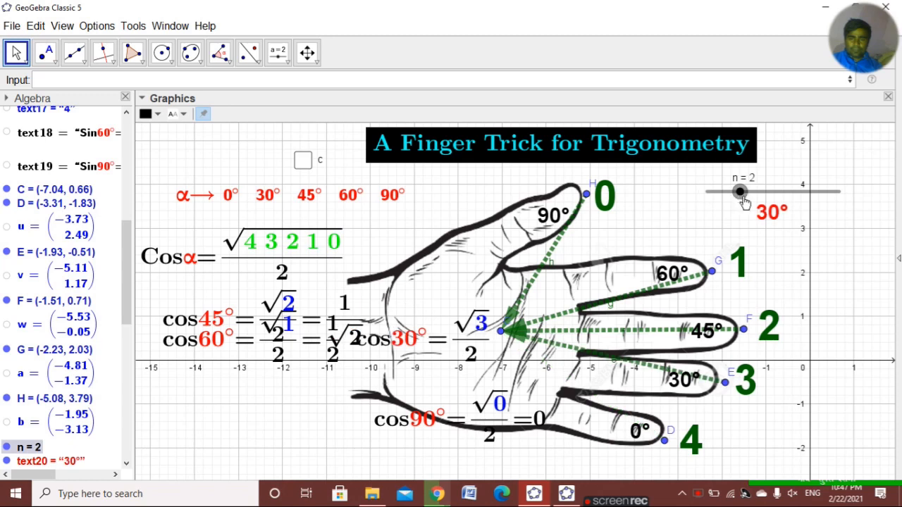
drag(745, 202, 760, 202)
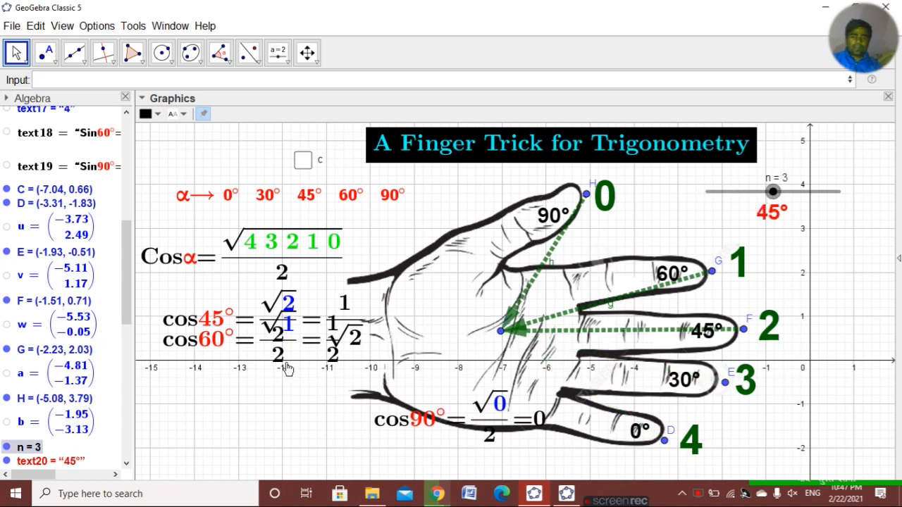
drag(290, 345, 406, 335)
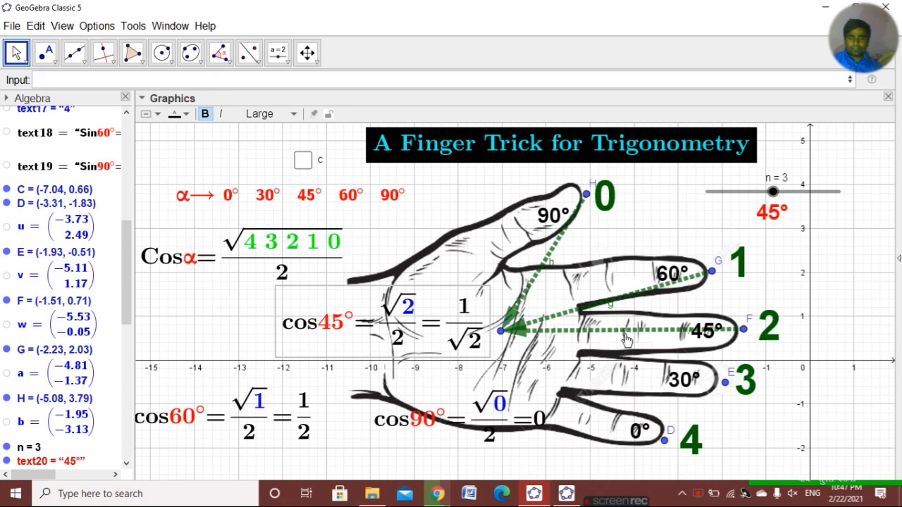
- Set the show condition of the 45° finger's vector to n==3∧c==false and copy the whole condition
click(625, 330)
right_click(626, 330)
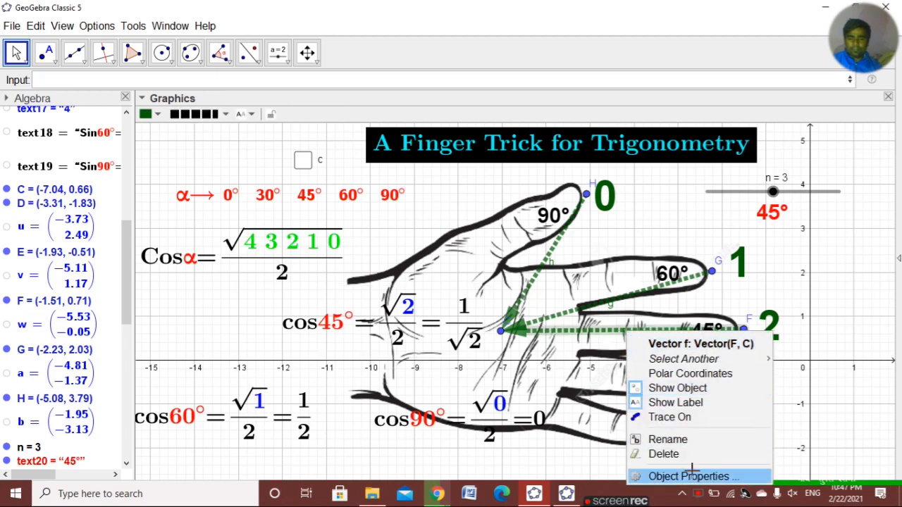
click(684, 475)
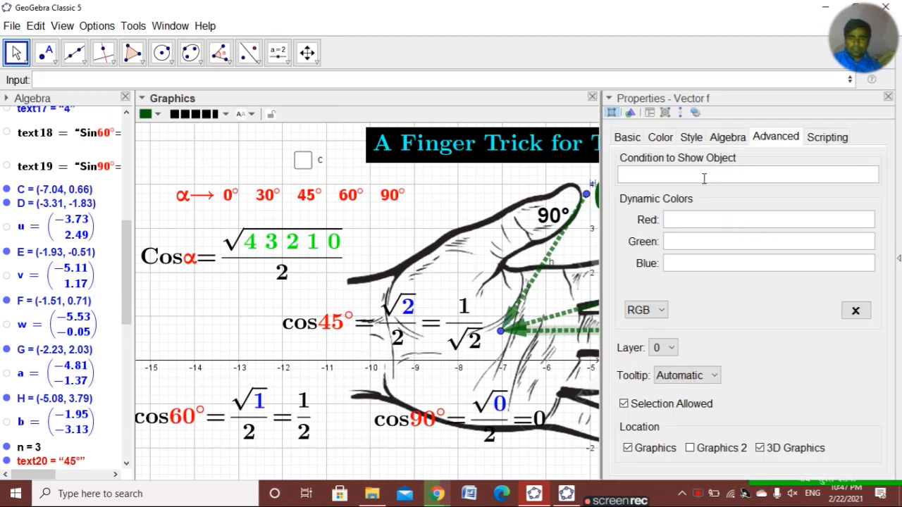
click(704, 175)
text(n ≟ 1∧c==false)
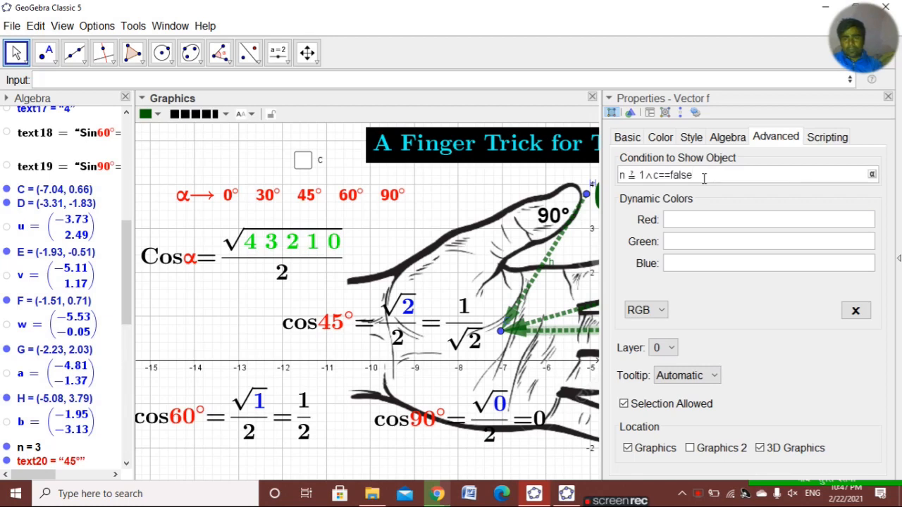
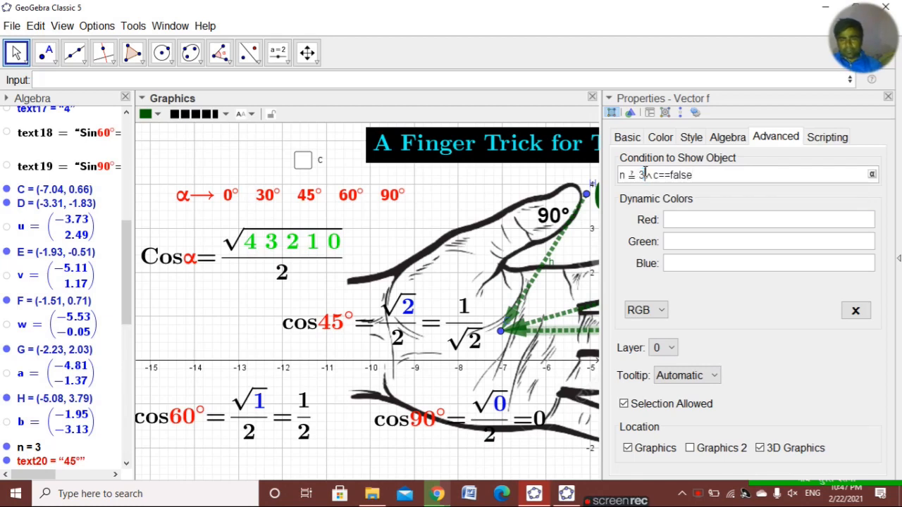
key(ctrl+a)
key(ctrl+c)
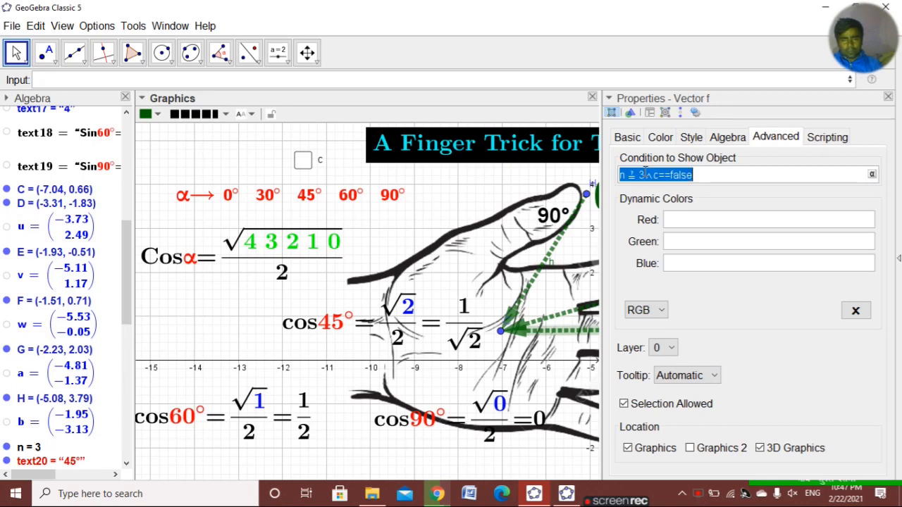
click(889, 96)
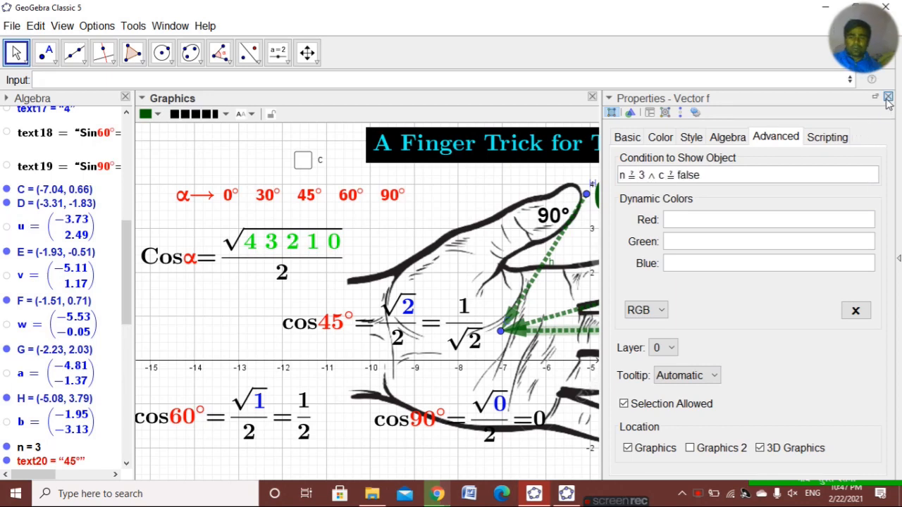
- Paste the copied condition, n==3∧c==false, as the show condition of the cos45° formula
click(437, 315)
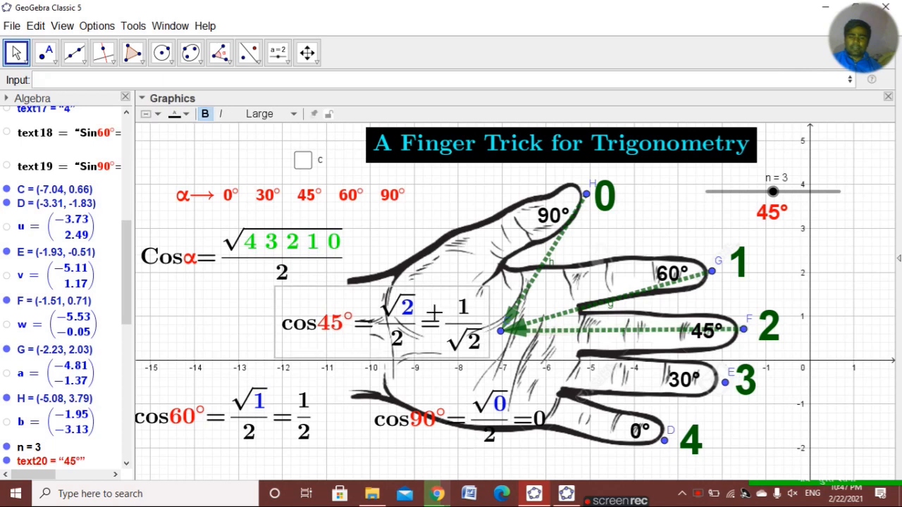
right_click(436, 317)
click(499, 453)
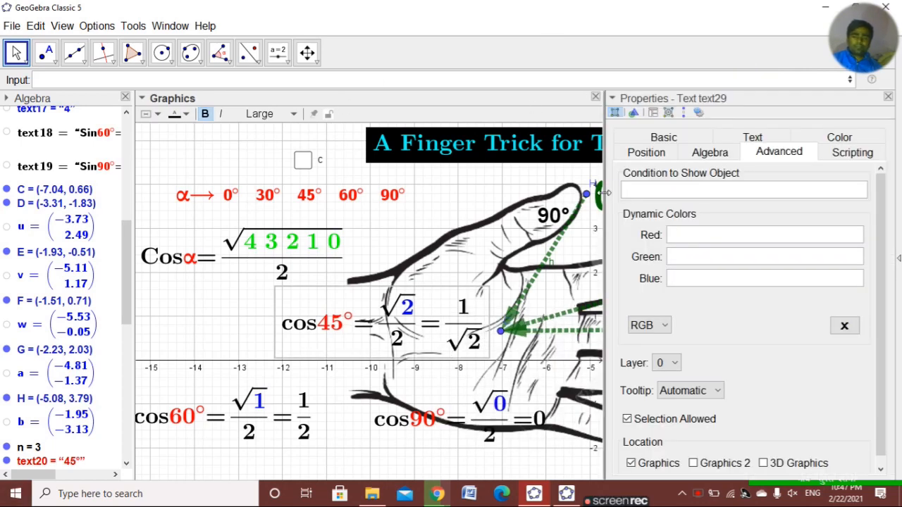
click(632, 190)
key(ctrl+v)
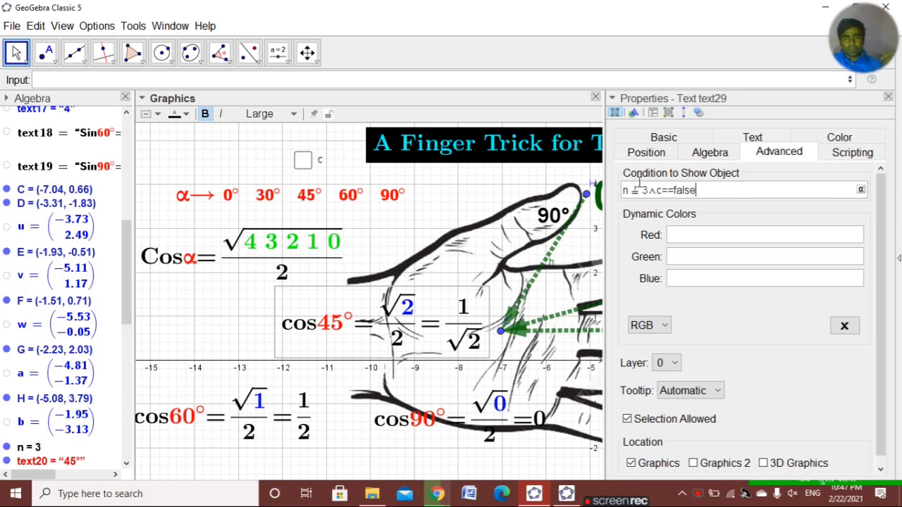
click(889, 98)
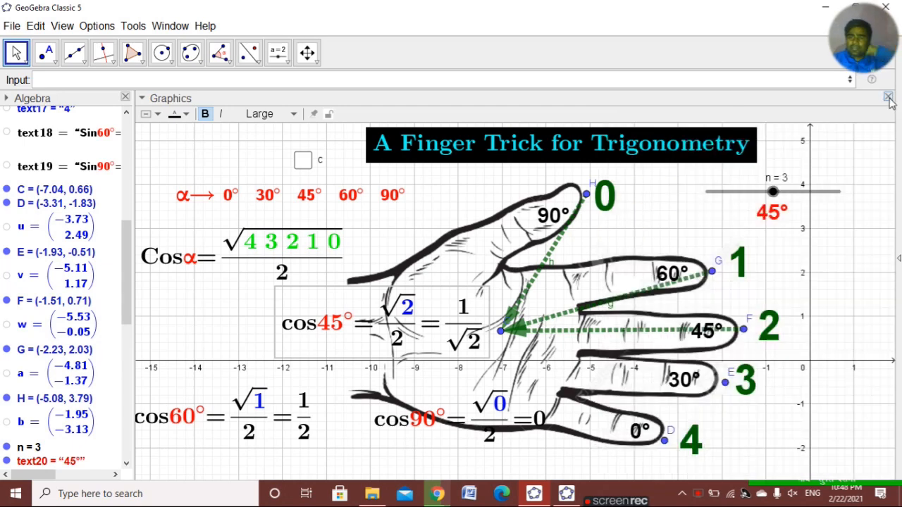
- Set the n slider to 4 and move the cos60° formula onto the palm
drag(772, 194, 798, 197)
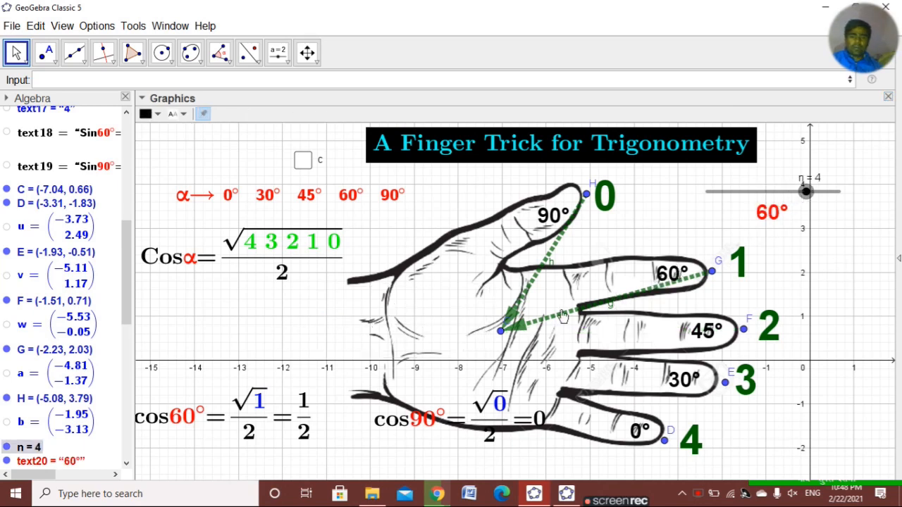
drag(280, 417, 445, 345)
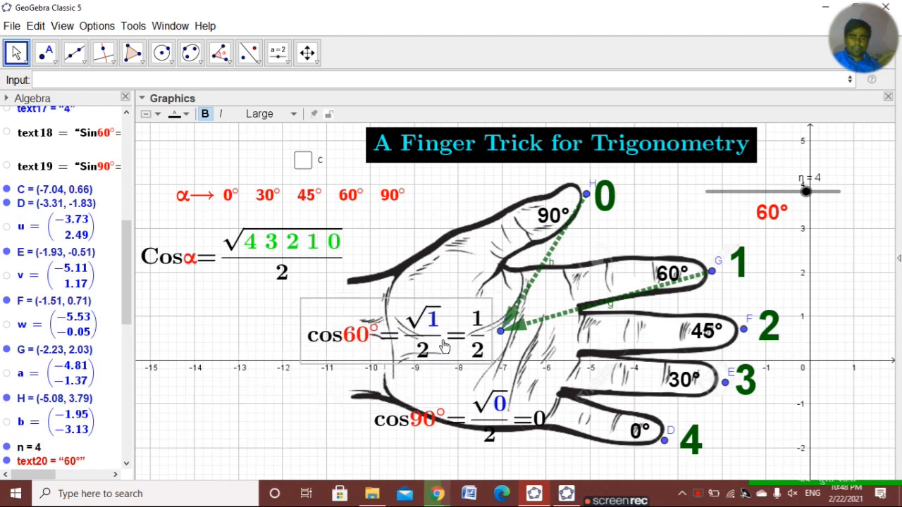
- Set the show condition of the 60° finger's vector to n==4∧c==false and copy the whole condition
click(581, 317)
right_click(581, 318)
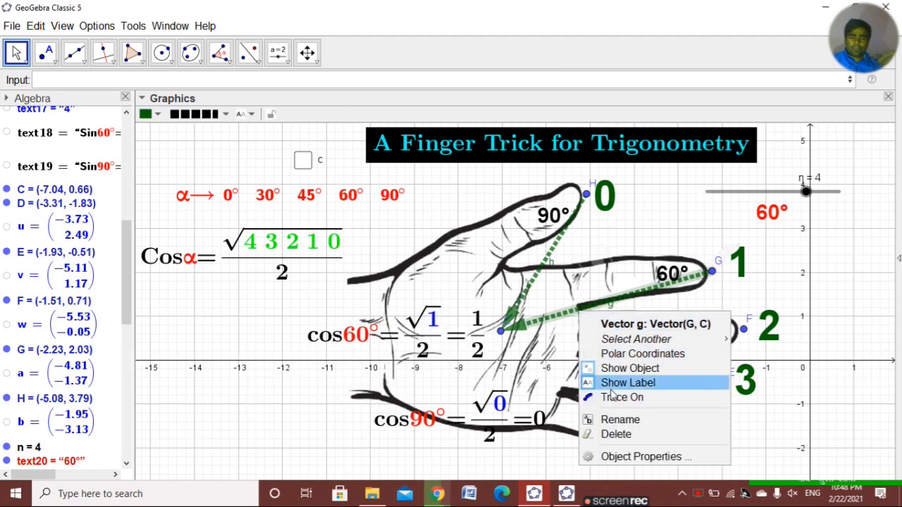
click(631, 457)
click(680, 178)
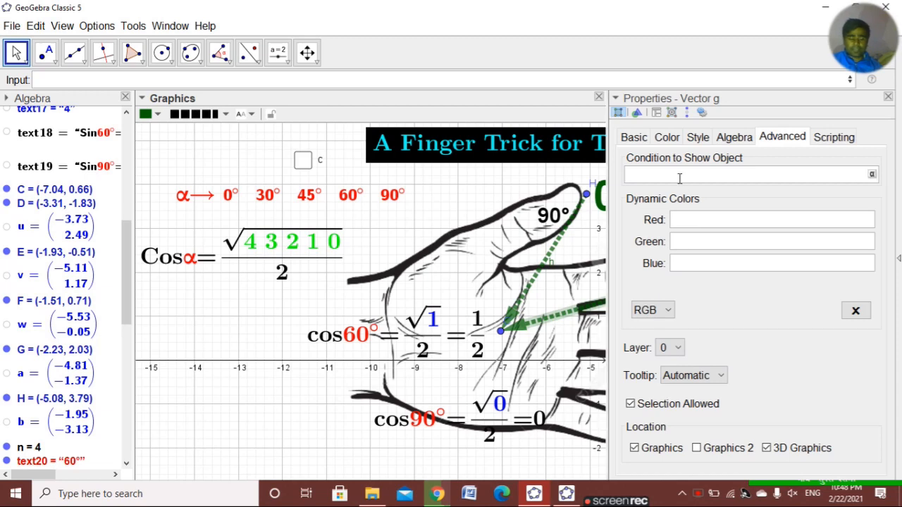
key(ctrl+v)
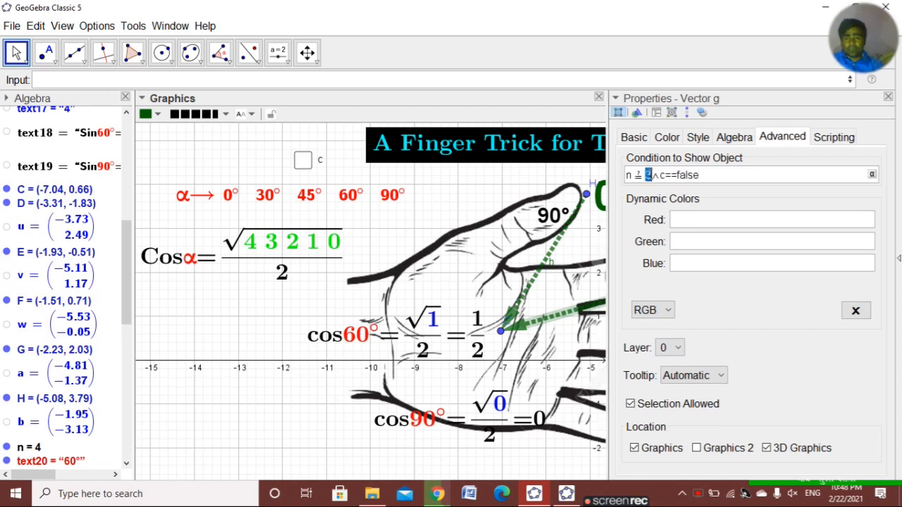
text(4)
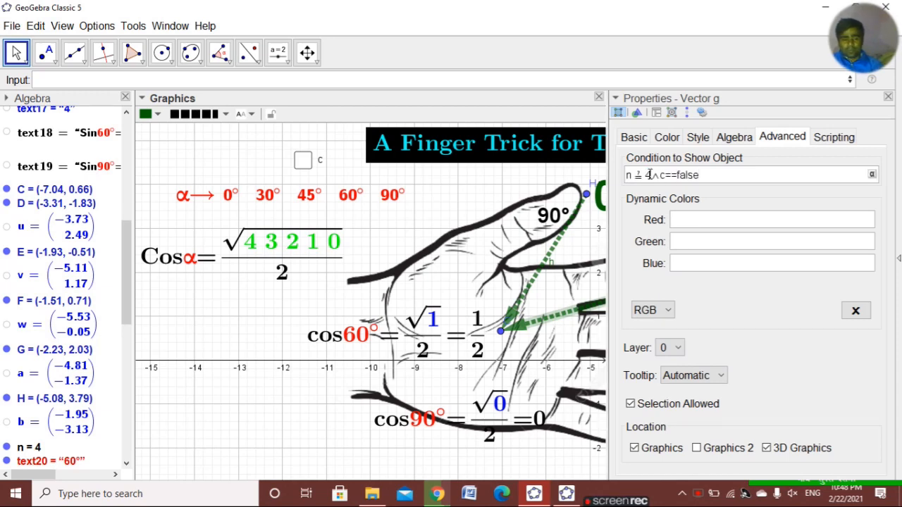
key(ctrl+a)
key(ctrl+c)
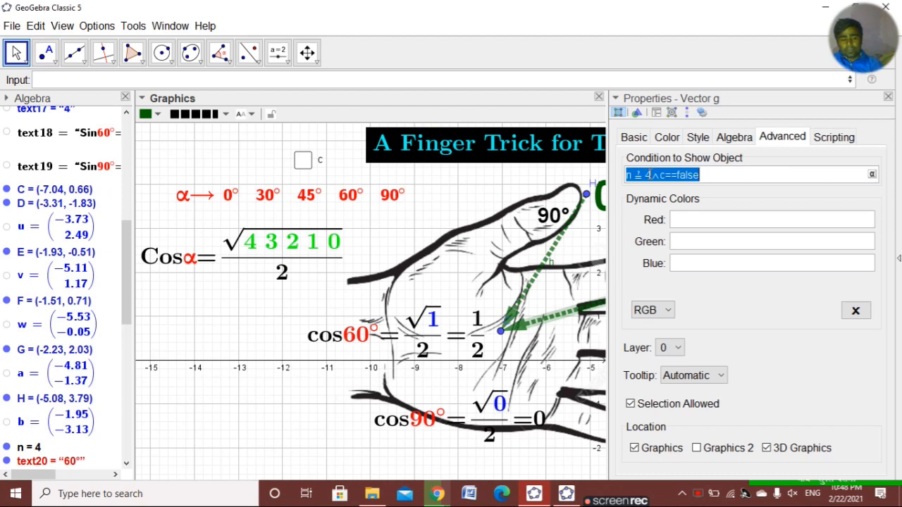
click(888, 98)
- Paste the copied condition, n==4∧c==false, as the show condition of the cos60° formula
click(413, 327)
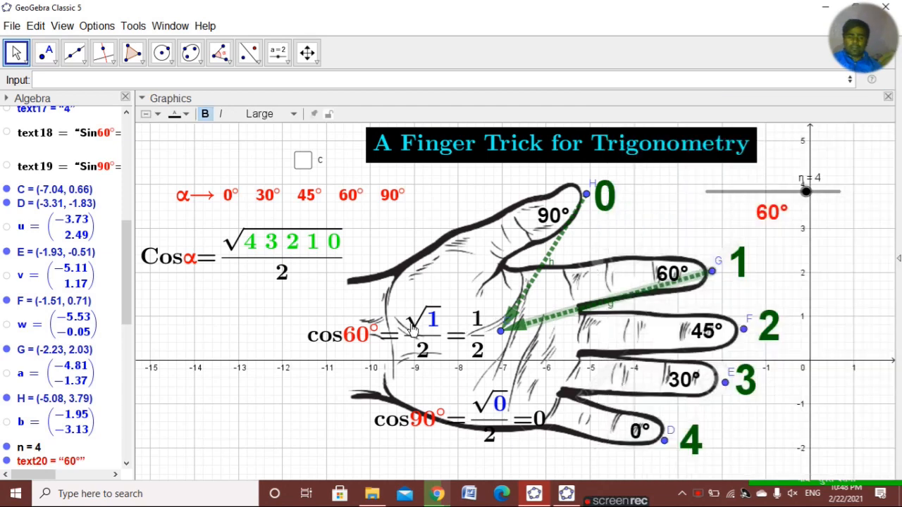
right_click(412, 324)
click(480, 455)
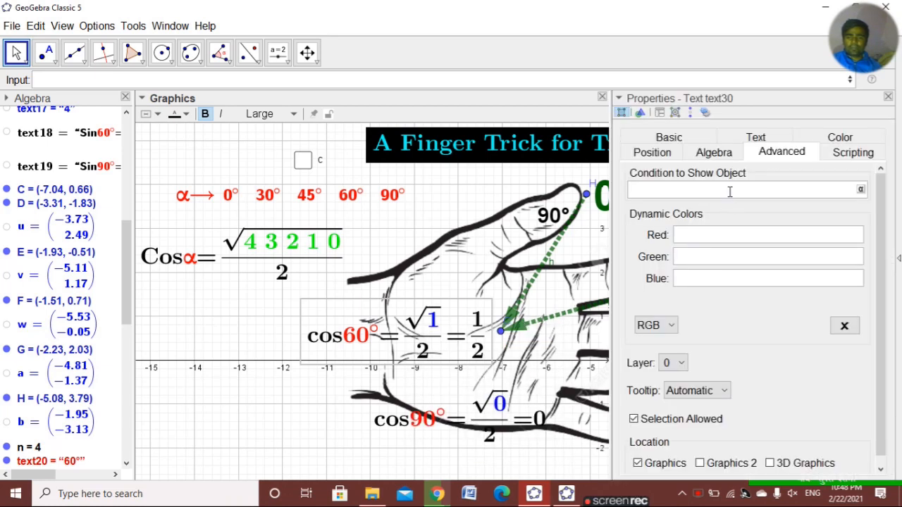
click(730, 192)
text(n ≟ 4 ∧ c==false)
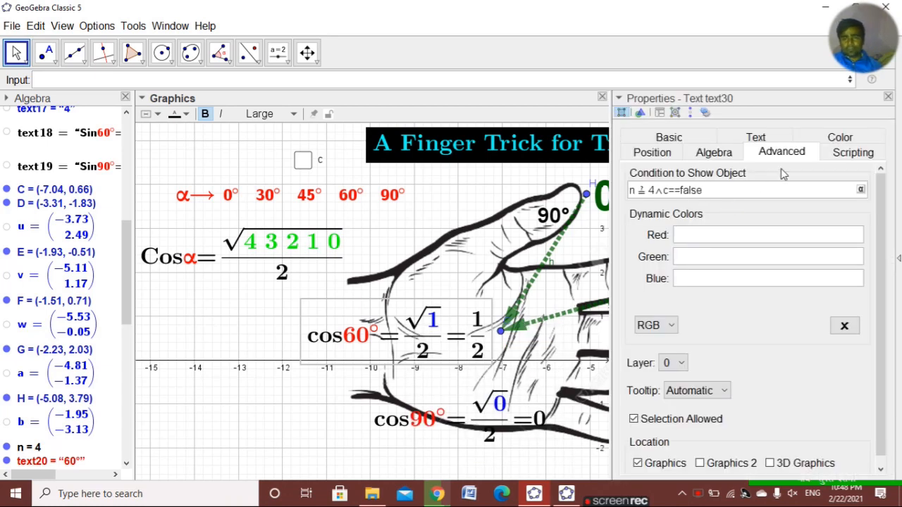
click(890, 98)
- Set the n slider to 5 and move the cos90° formula onto the palm
drag(807, 198, 839, 192)
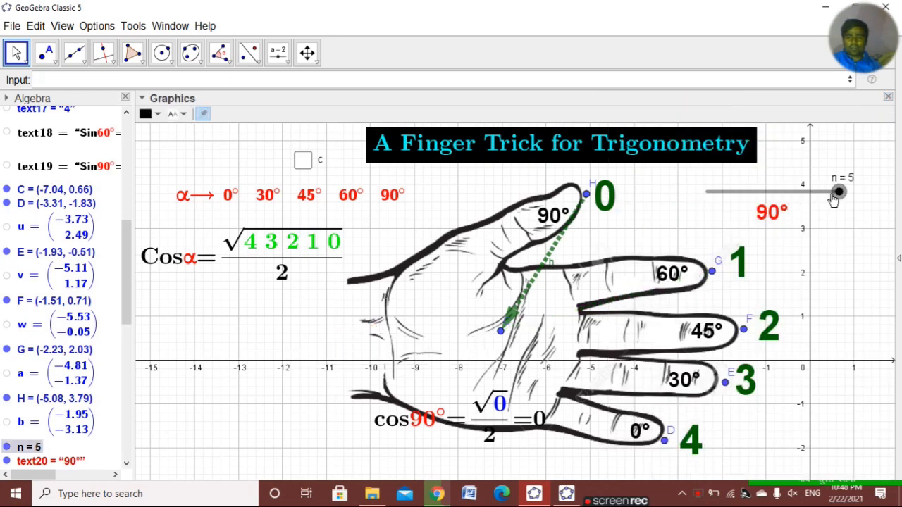
drag(493, 418, 436, 334)
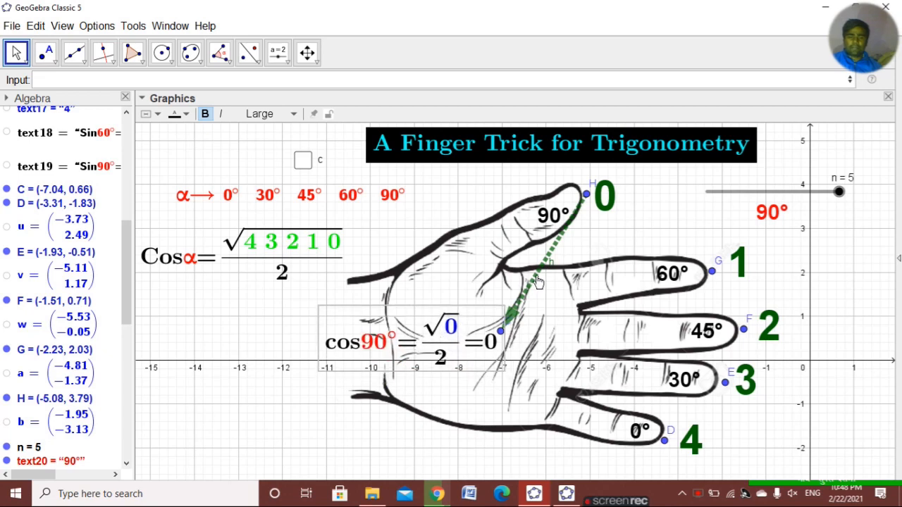
- Set the show condition of the 90° finger's green vector to n==5∧c==false and copy the whole condition
click(536, 279)
right_click(536, 279)
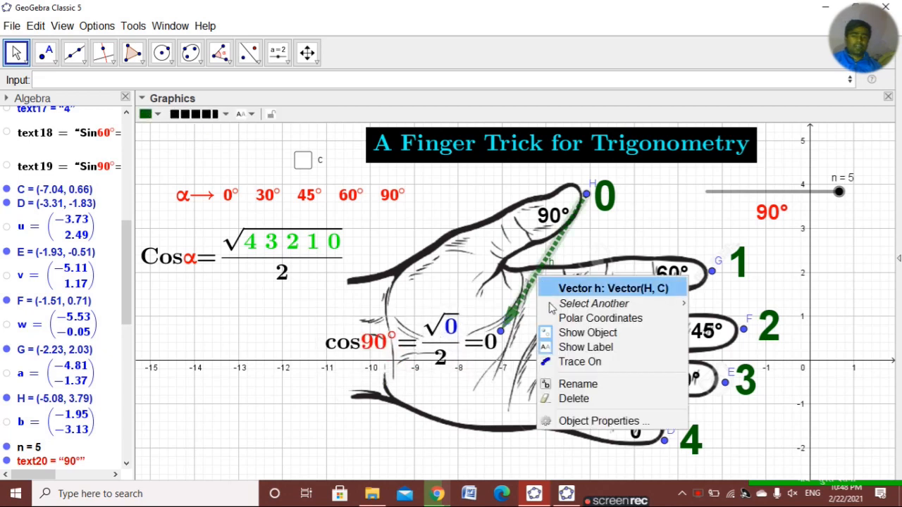
click(598, 421)
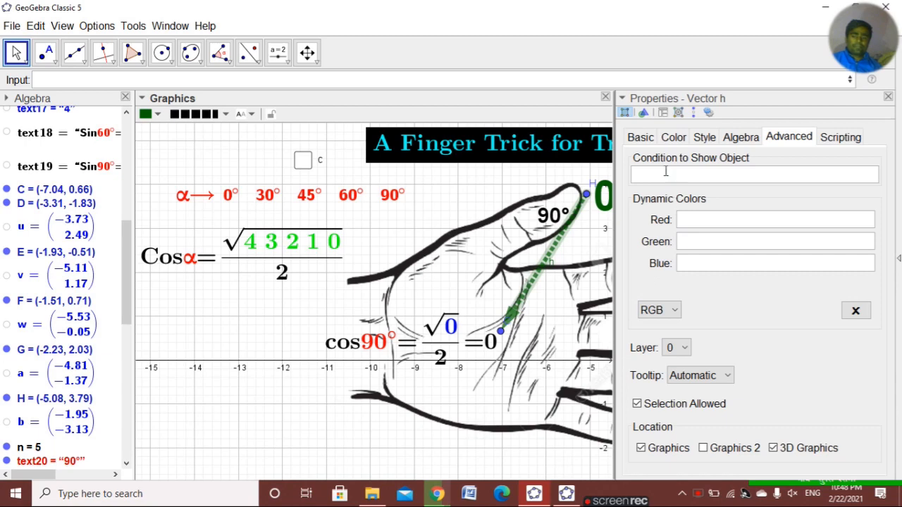
click(666, 172)
key(ctrl+v)
drag(652, 174, 660, 175)
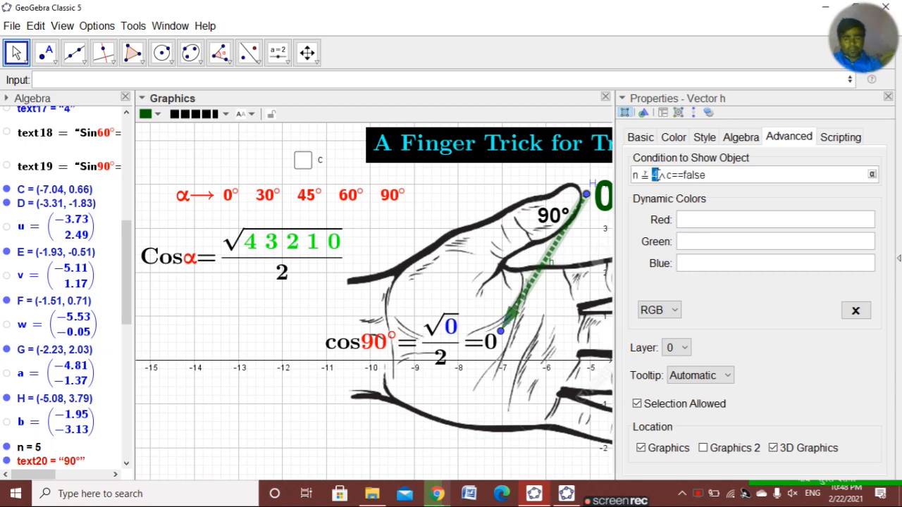
text(5)
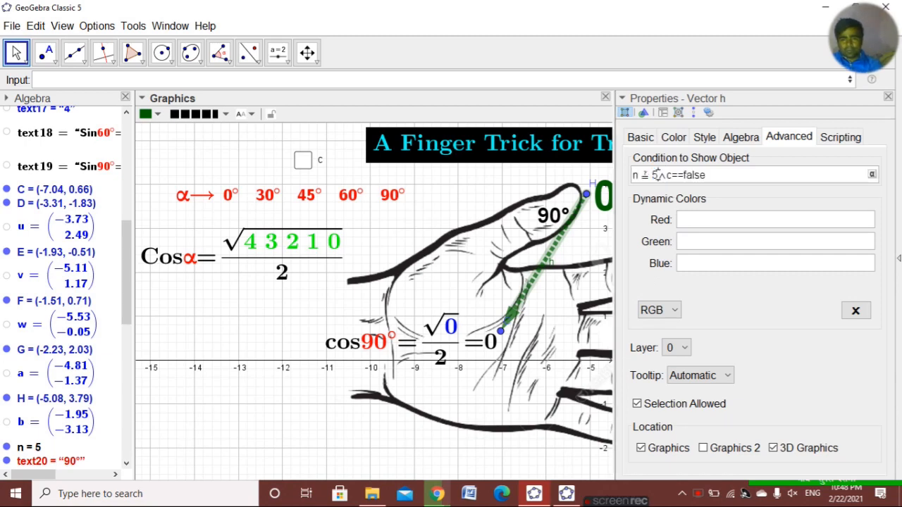
key(ctrl+a)
key(ctrl+c)
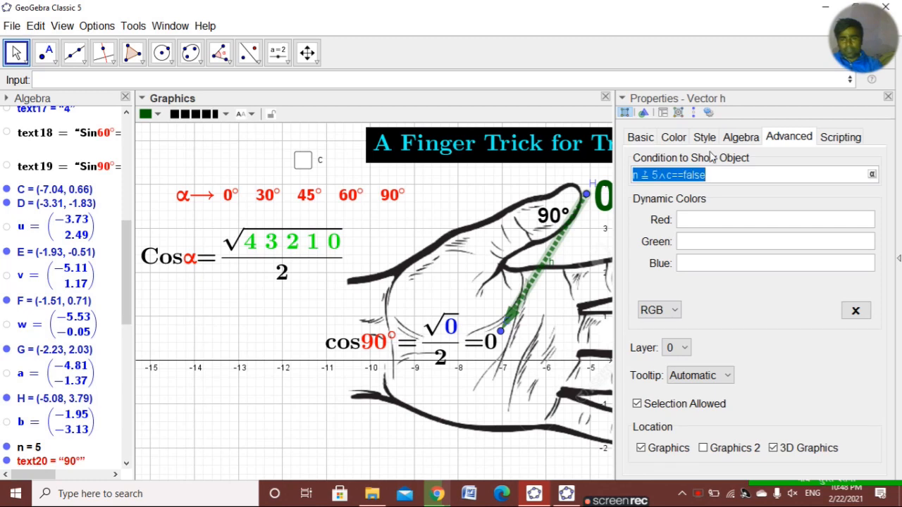
click(888, 97)
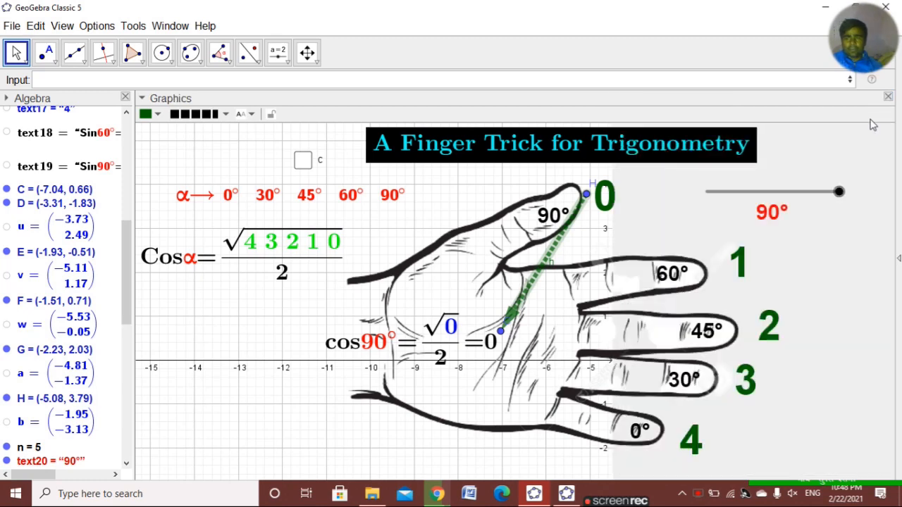
- Paste the copied condition, n==5∧c==false, as the show condition of the cos90° formula
click(439, 341)
right_click(439, 341)
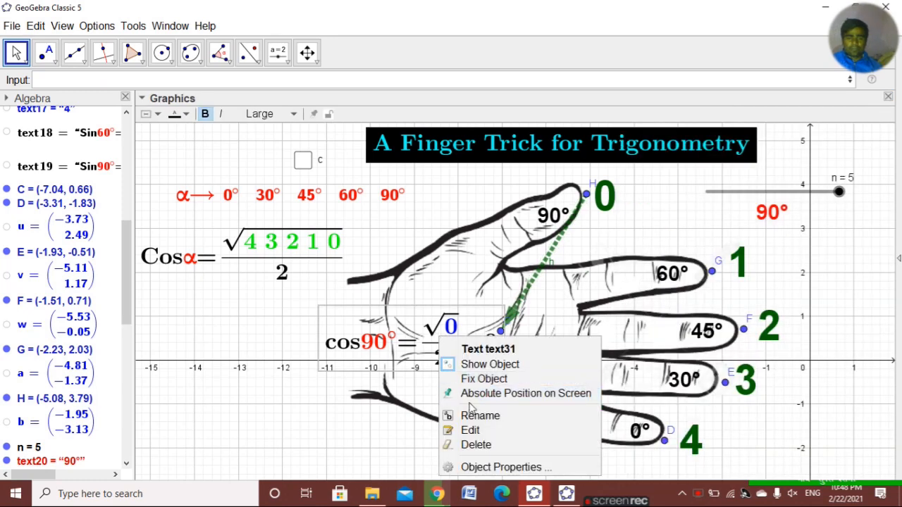
click(502, 467)
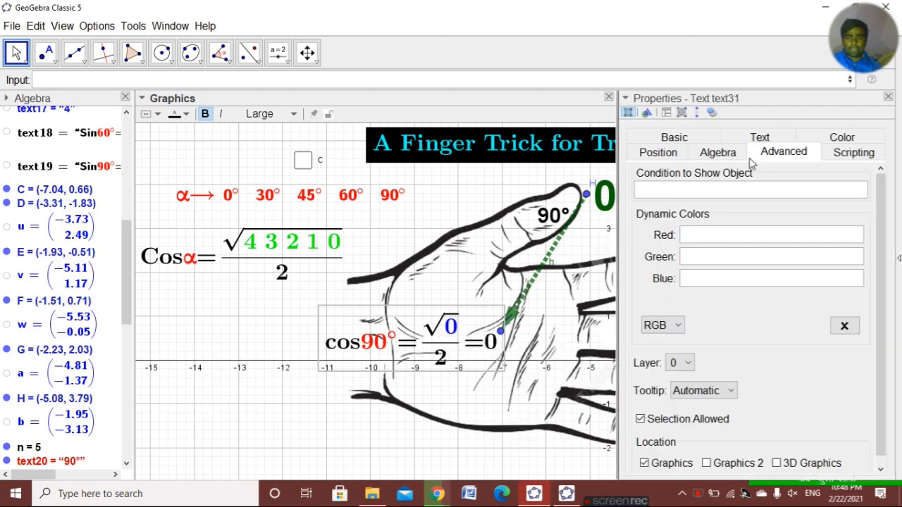
click(714, 190)
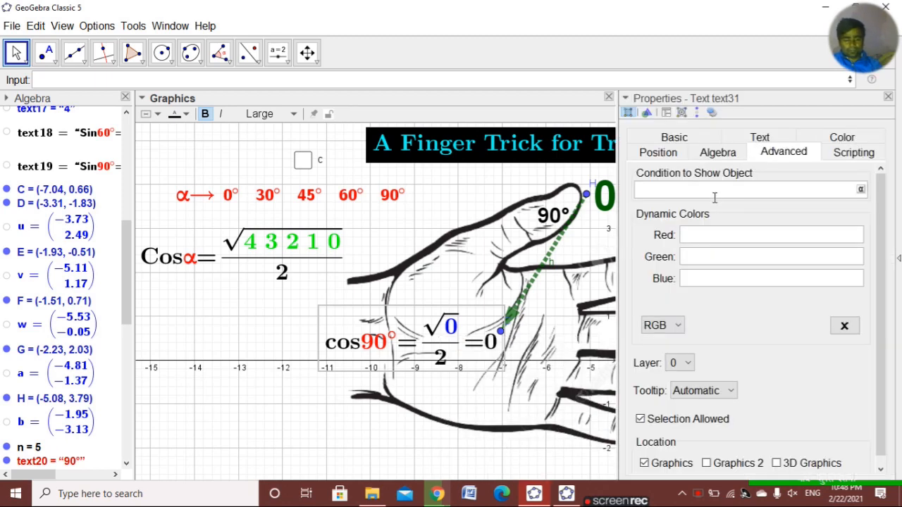
key(ctrl+v)
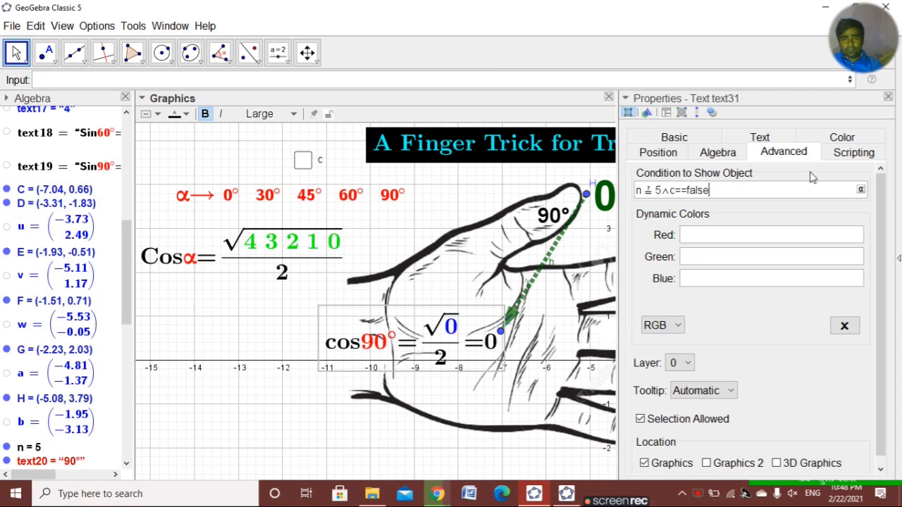
click(889, 98)
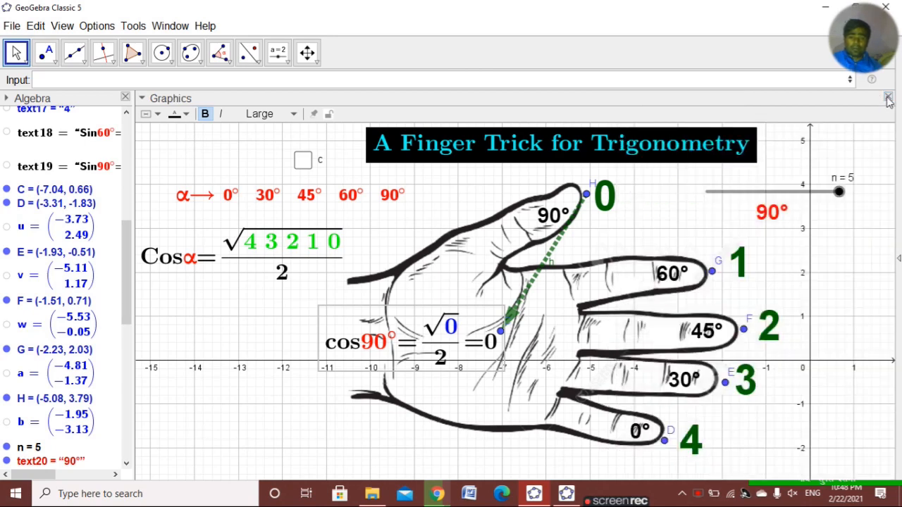
- Toggle checkbox c on and off with n at 5 to compare the sine and cosine displays
click(303, 162)
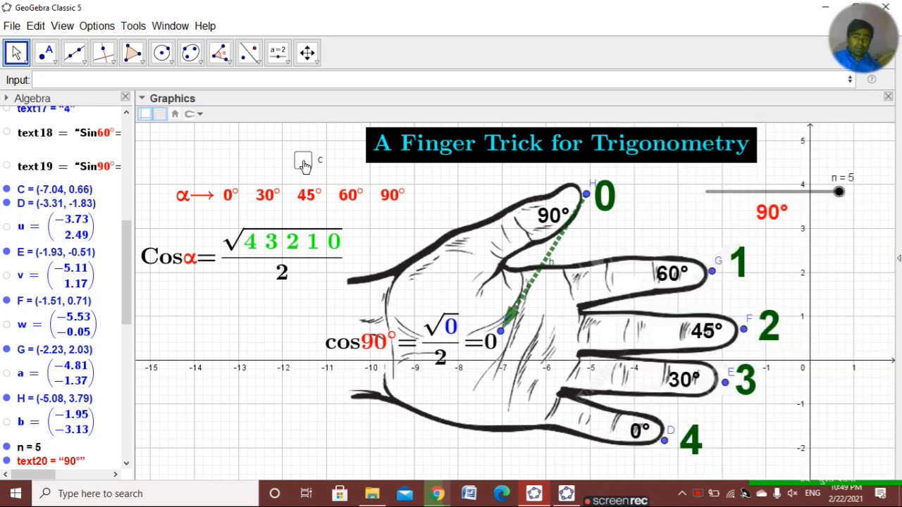
click(303, 161)
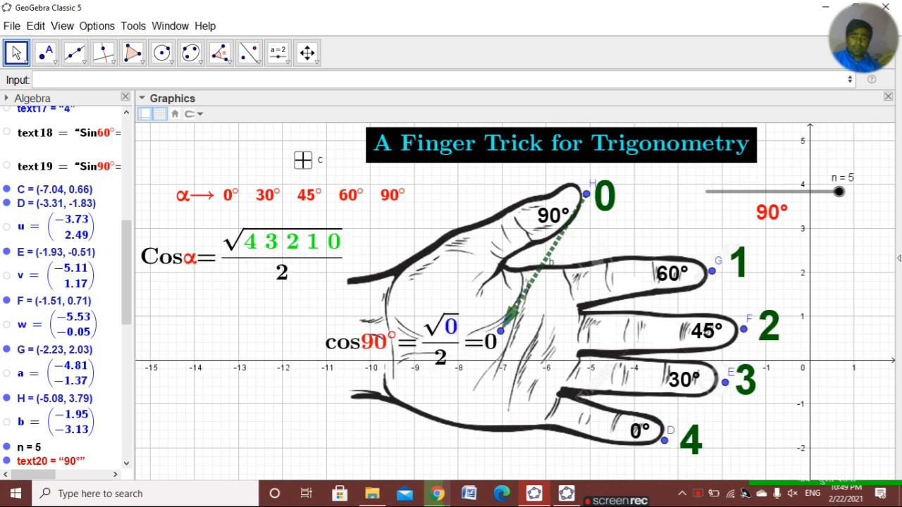
click(303, 161)
click(303, 160)
click(303, 161)
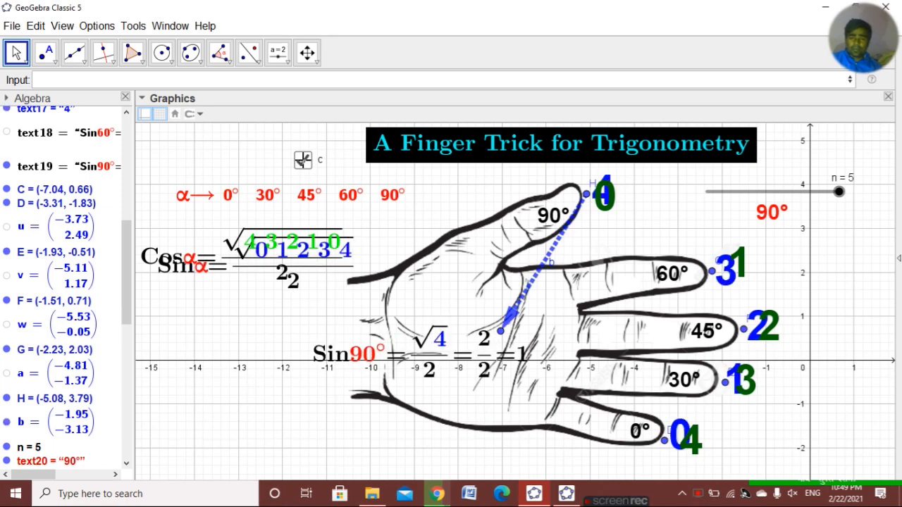
click(303, 161)
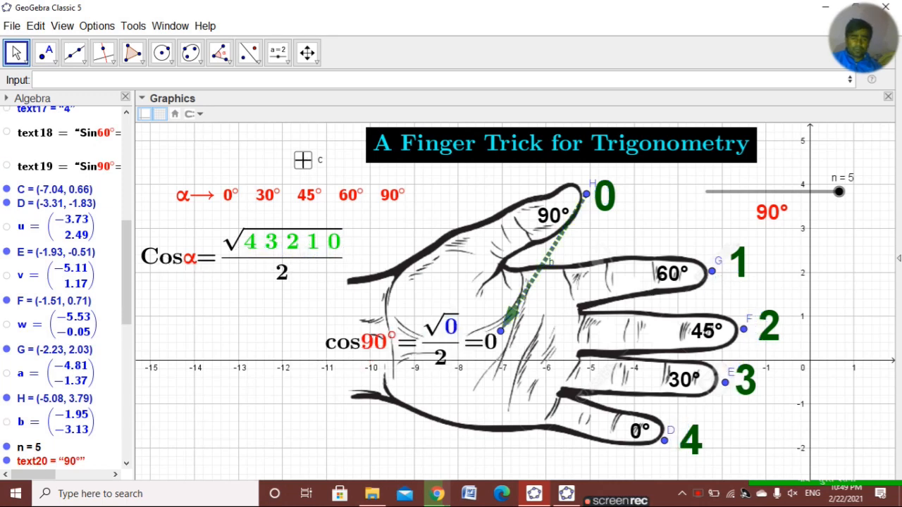
mouse_move(837, 193)
mouse_down()
mouse_move(692, 203)
mouse_move(837, 205)
mouse_up()
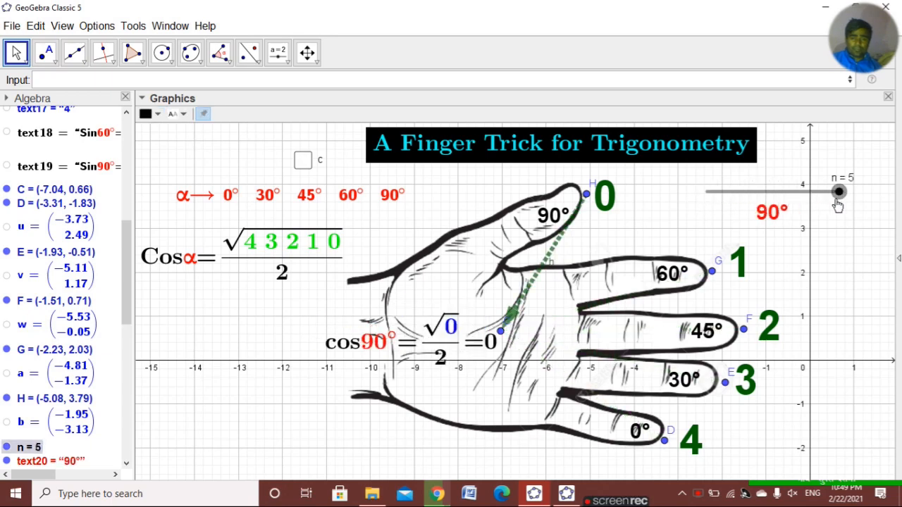
click(303, 162)
click(304, 162)
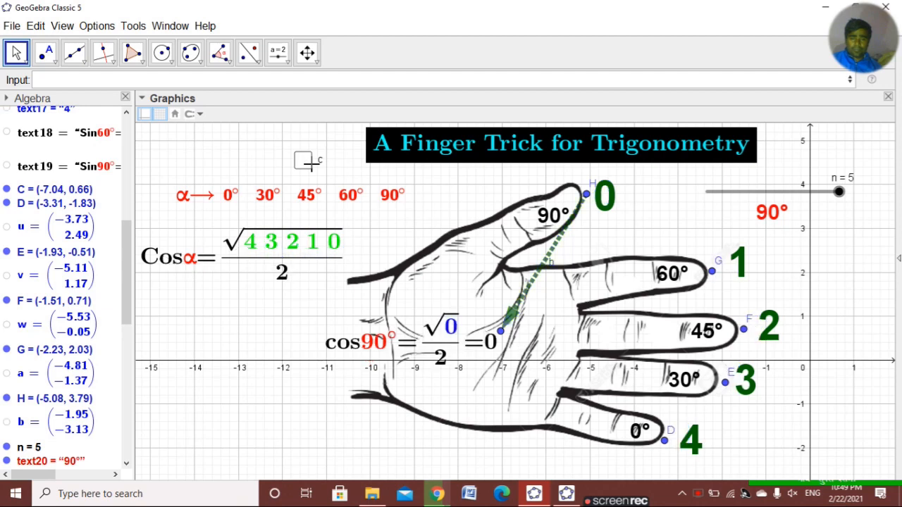
- Set the show condition of the general Cosα formula to c==false and copy the condition
right_click(243, 262)
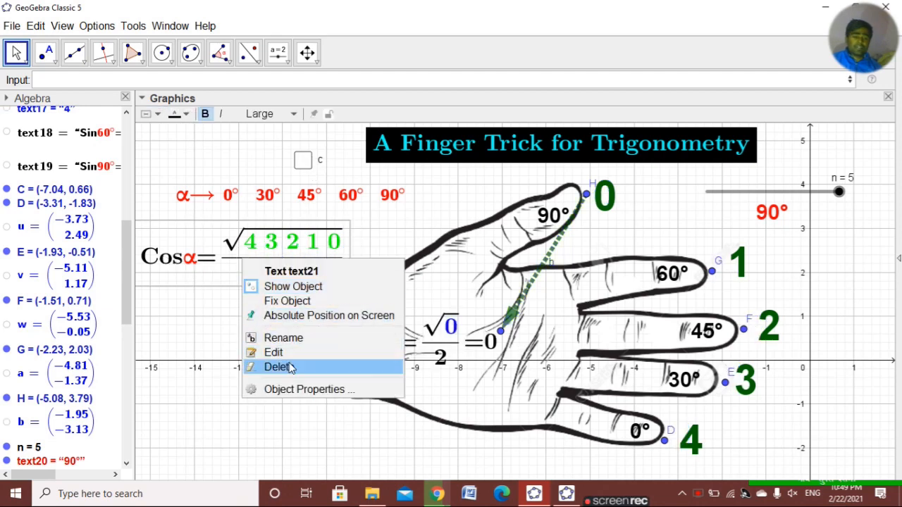
click(303, 390)
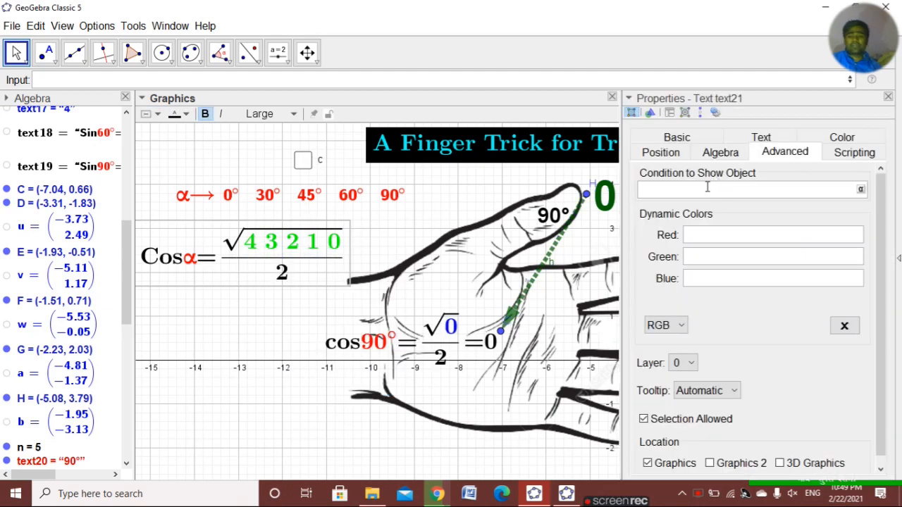
click(708, 188)
text(n ≟ 5 ∧ c==false)
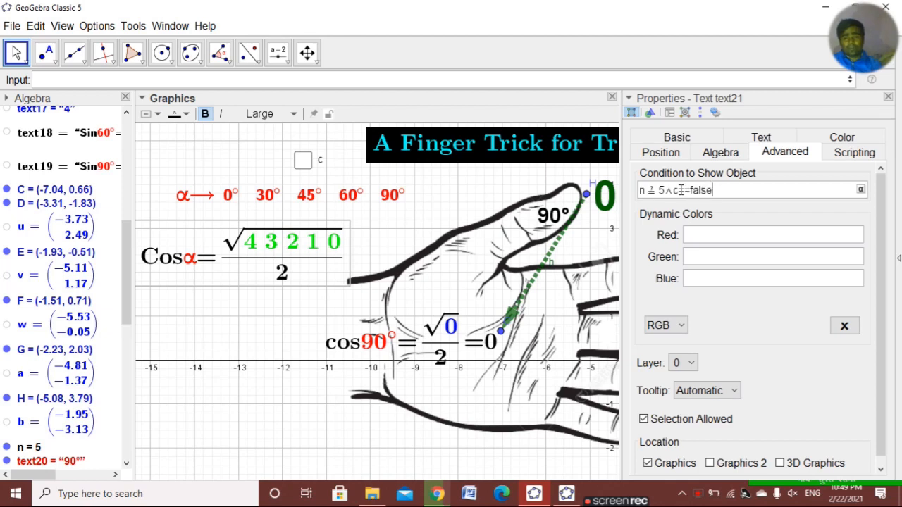
drag(672, 189, 626, 196)
key(BackSpace)
key(ctrl+a)
key(ctrl+c)
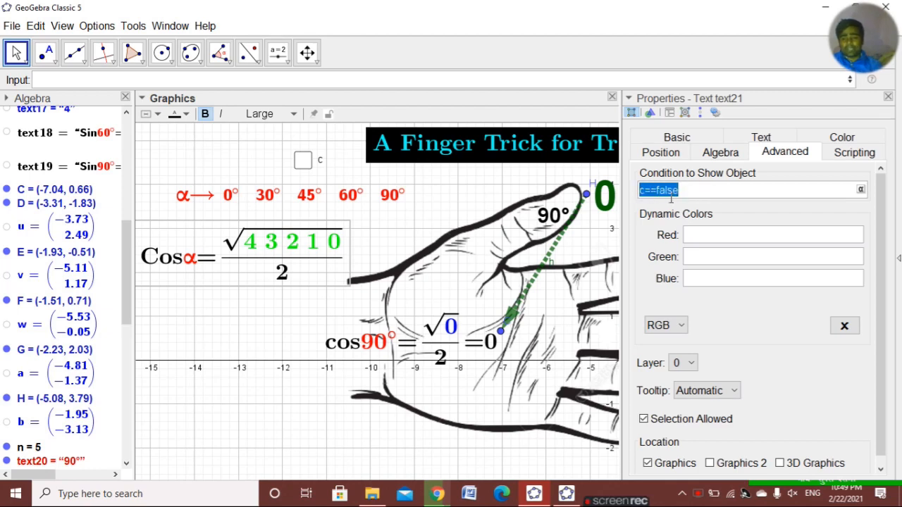
click(889, 98)
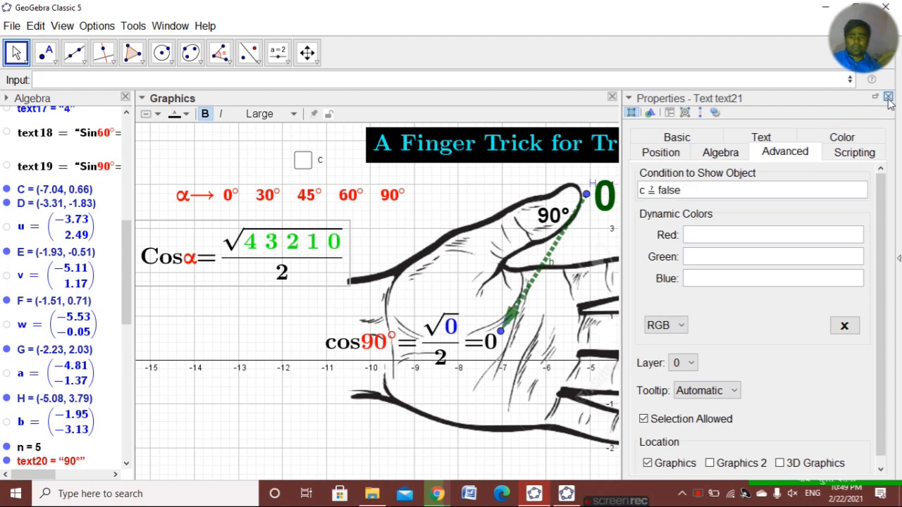
- Apply the copied condition, c==false, as the show condition of the green 0 beside the 90° finger
click(605, 197)
right_click(611, 203)
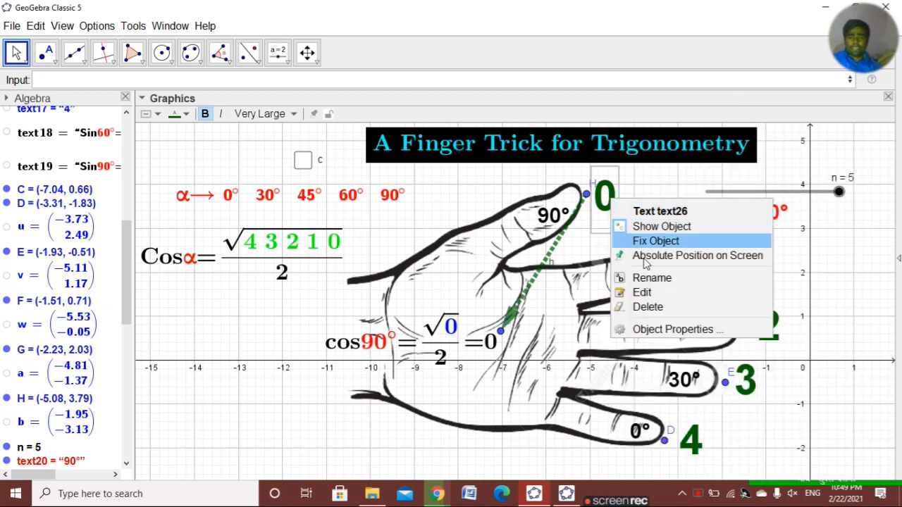
click(669, 330)
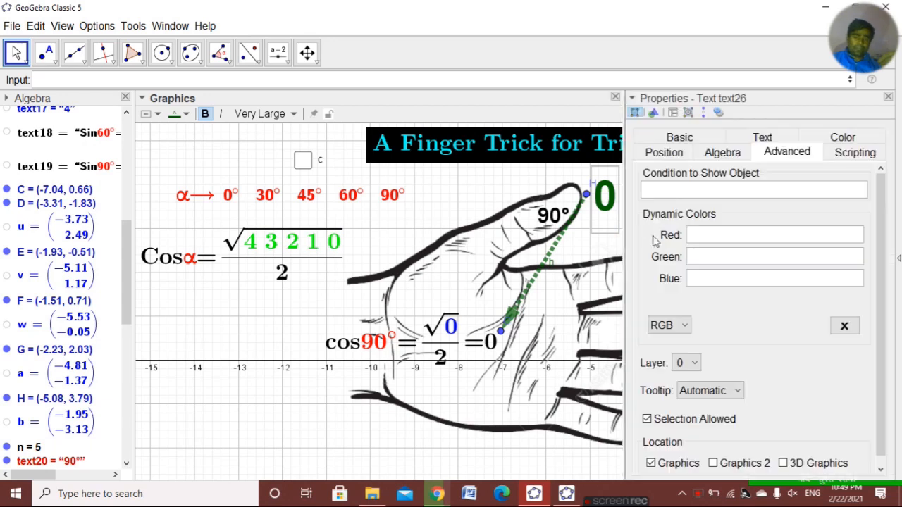
click(679, 188)
text(c==false)
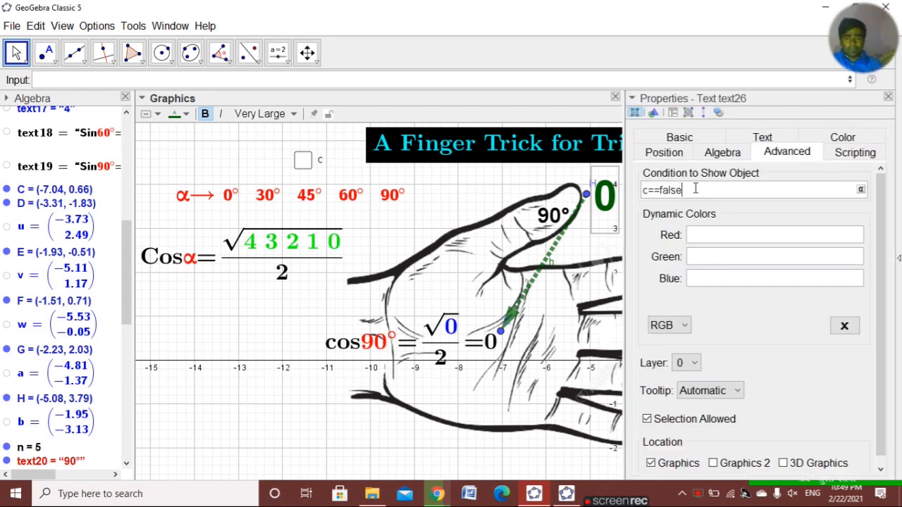
click(889, 98)
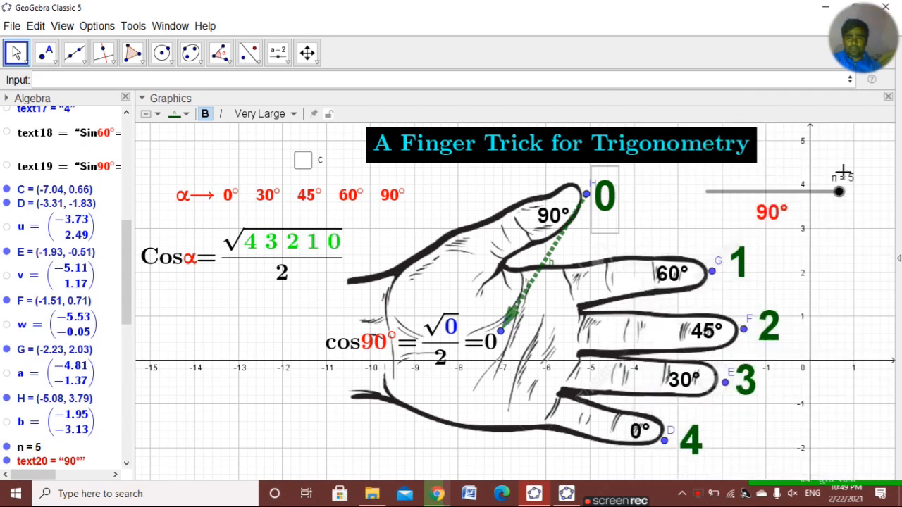
- Apply the show condition c==false to the green 1 beside the 60° finger
right_click(743, 260)
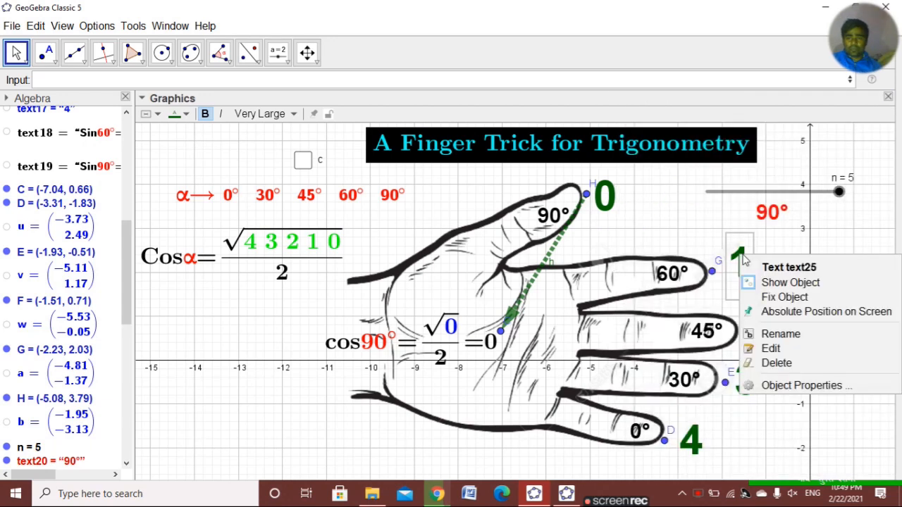
click(786, 384)
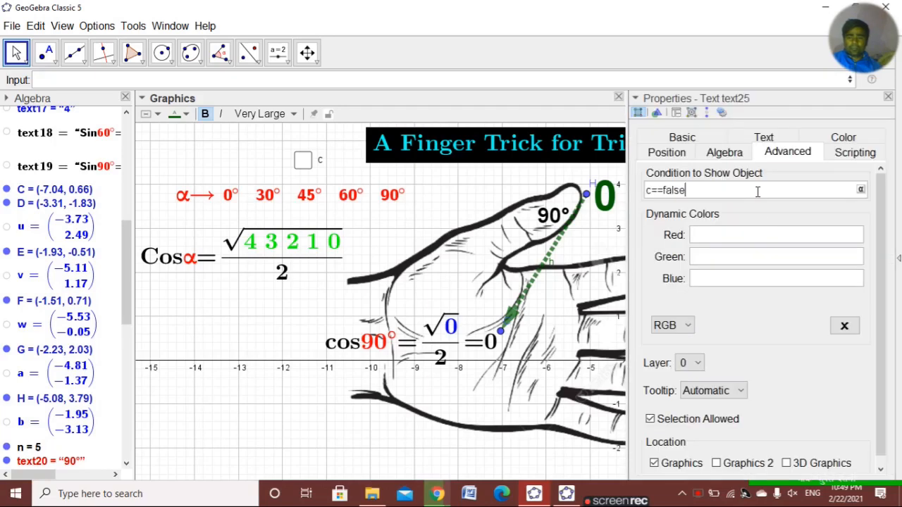
click(888, 99)
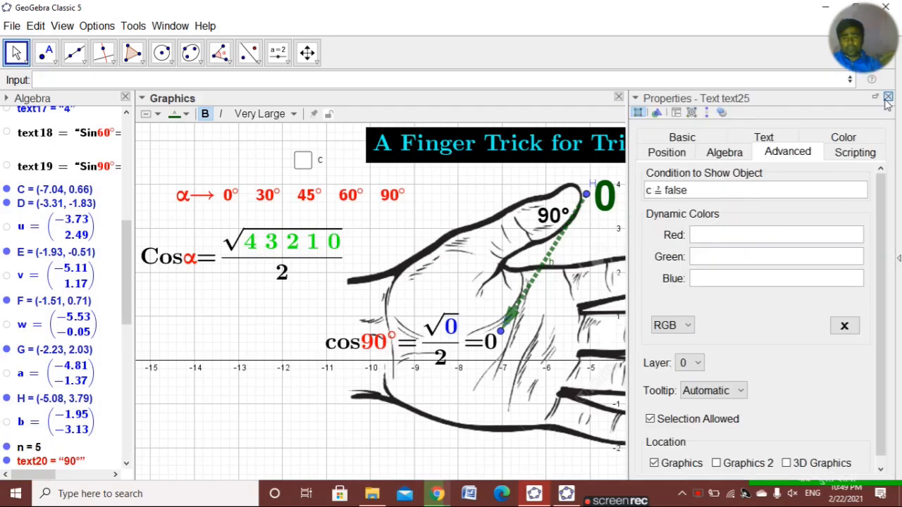
click(887, 99)
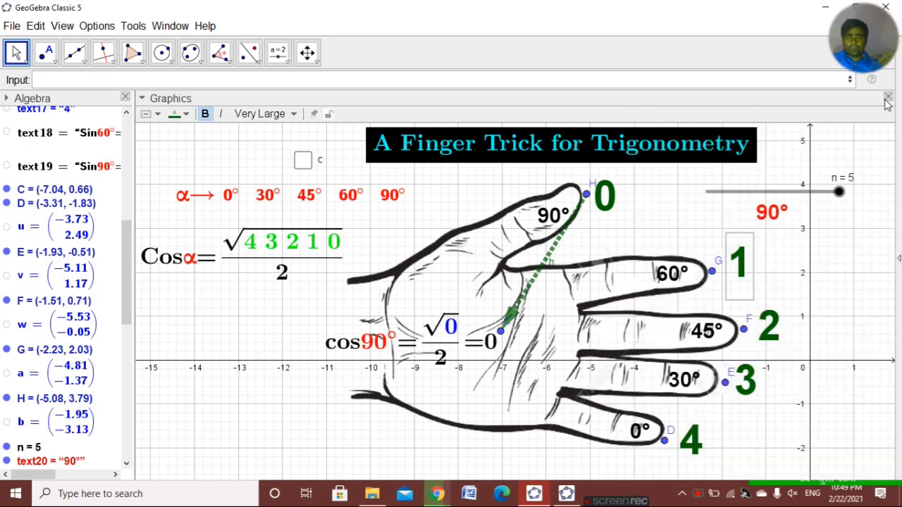
- Apply the show condition c==false to the green 2 beside the 45° finger
right_click(762, 326)
click(780, 452)
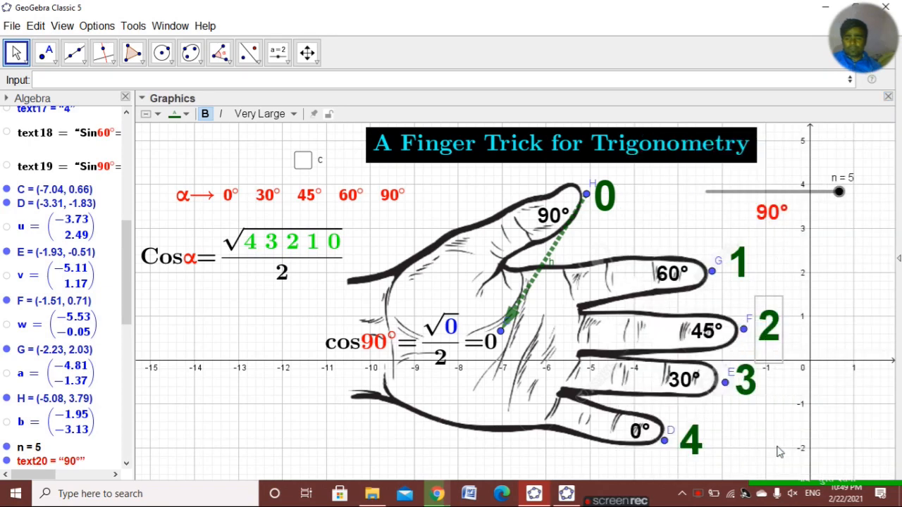
click(737, 189)
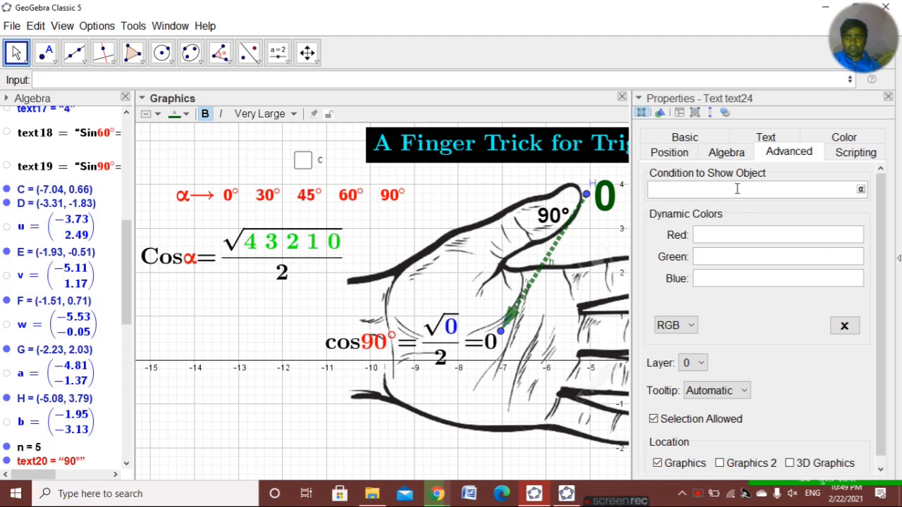
text(c==false)
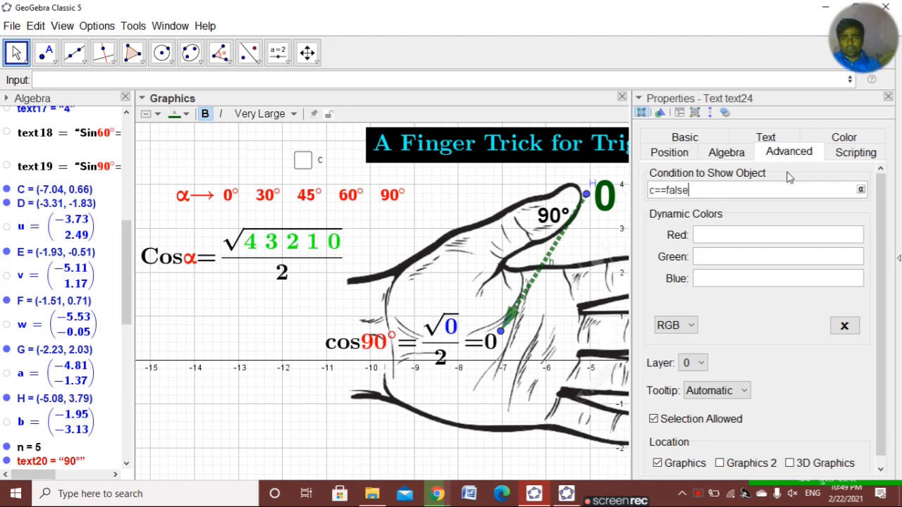
click(888, 99)
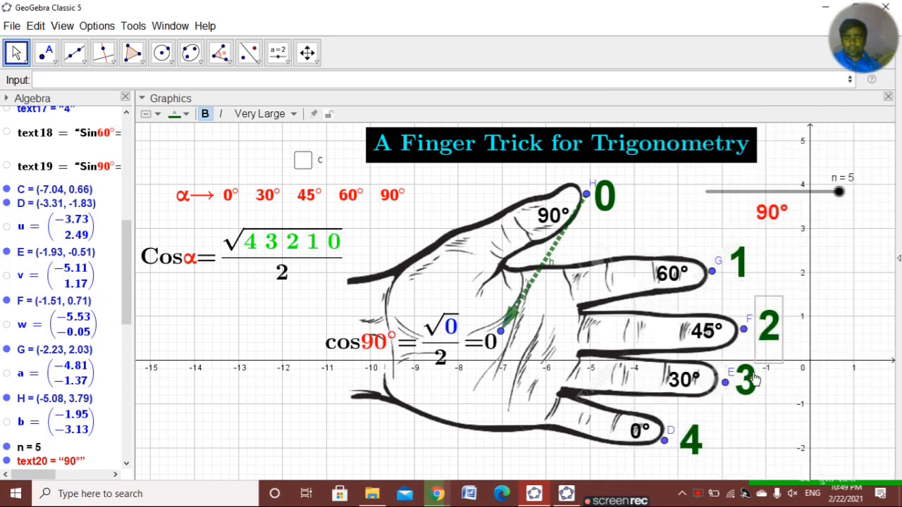
- Apply the show condition c==false to the green 3 beside the 30° finger
right_click(734, 370)
click(778, 496)
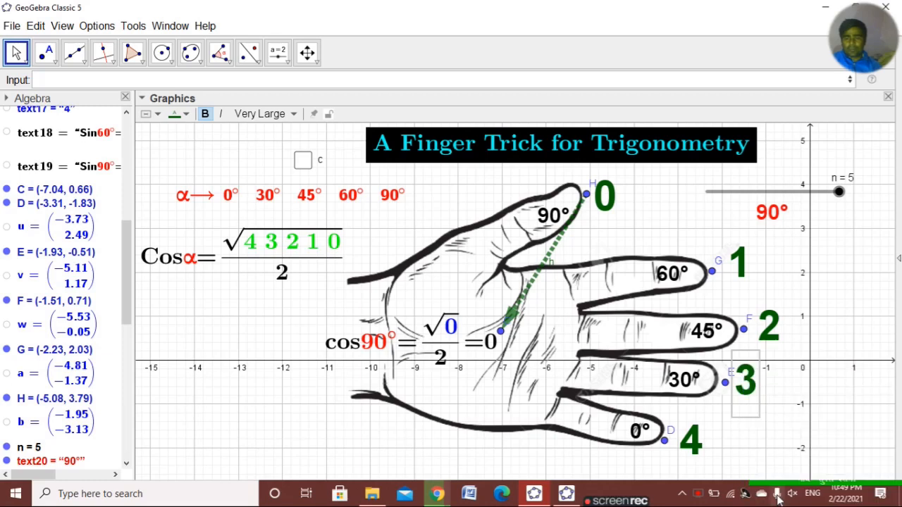
click(744, 188)
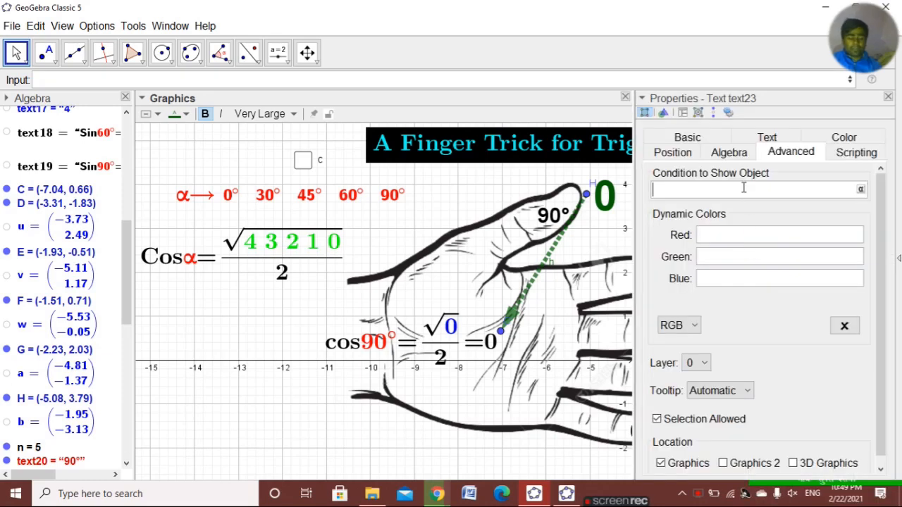
key(ctrl+v)
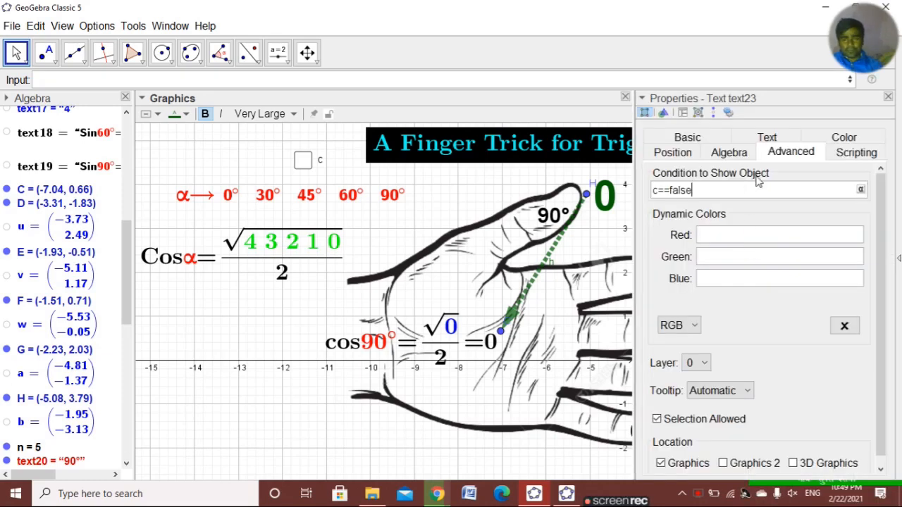
click(887, 98)
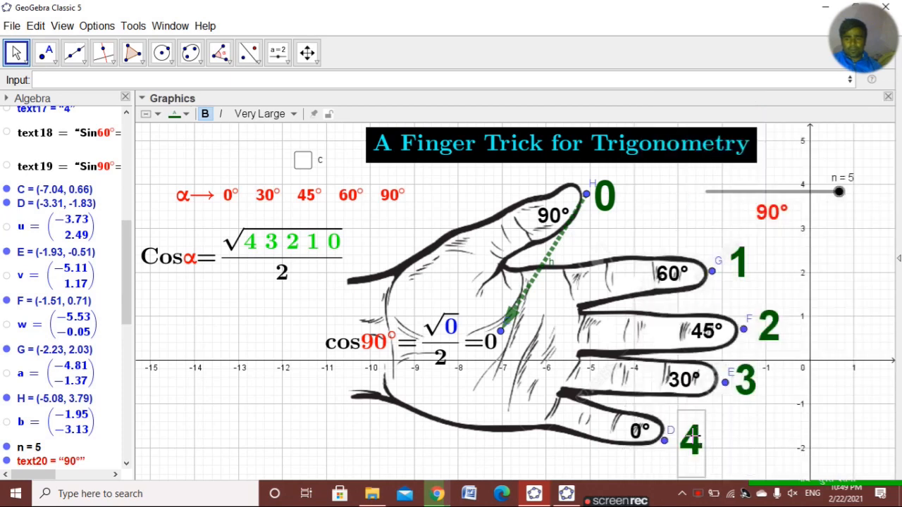
- Apply the show condition c==false to the green 4 beside the 0° finger
right_click(694, 435)
click(731, 494)
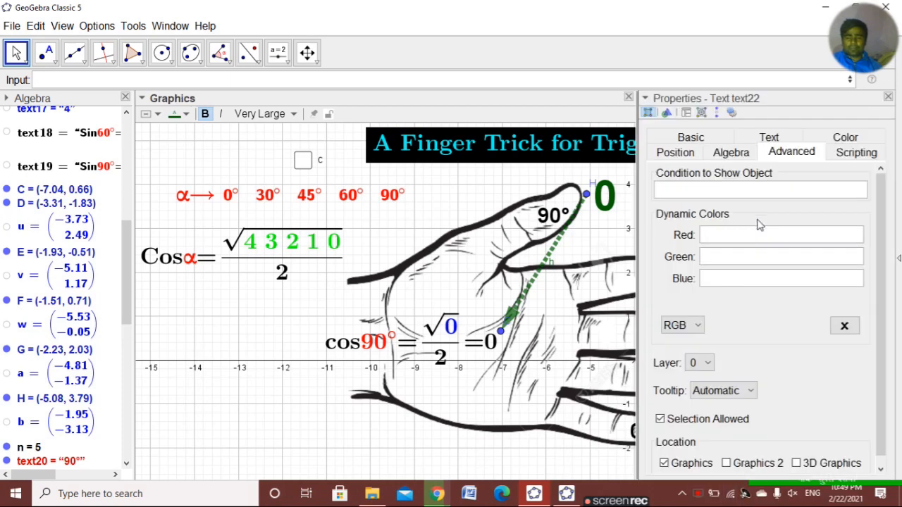
click(743, 186)
key(ctrl+v)
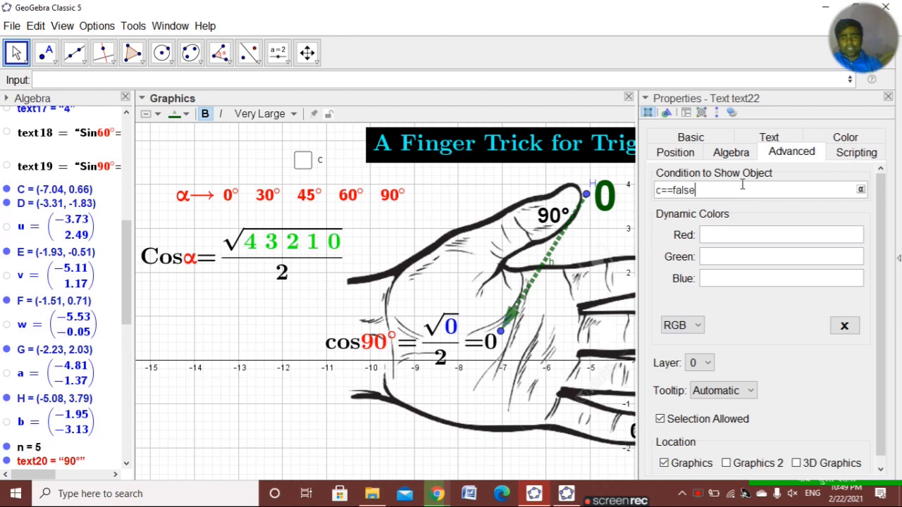
click(888, 96)
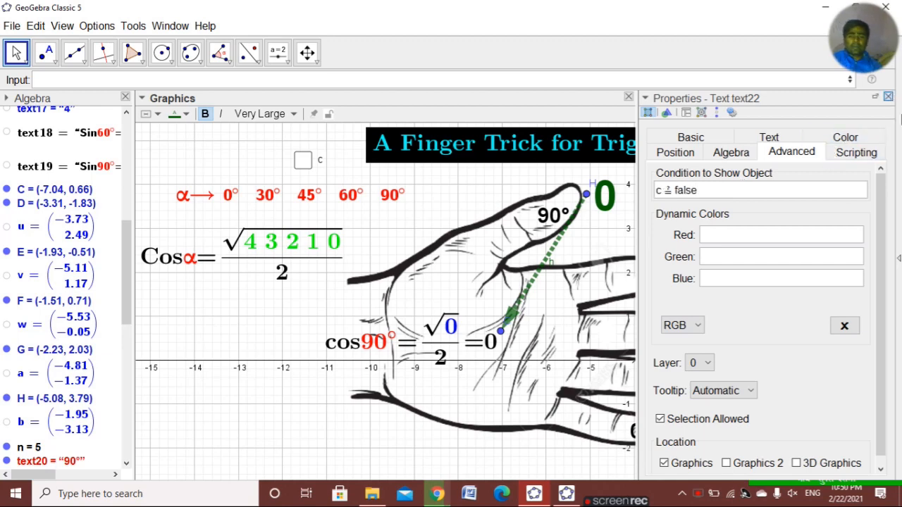
- Toggle checkbox c several times to test switching between the sine and cosine objects, leaving it ticked
click(302, 163)
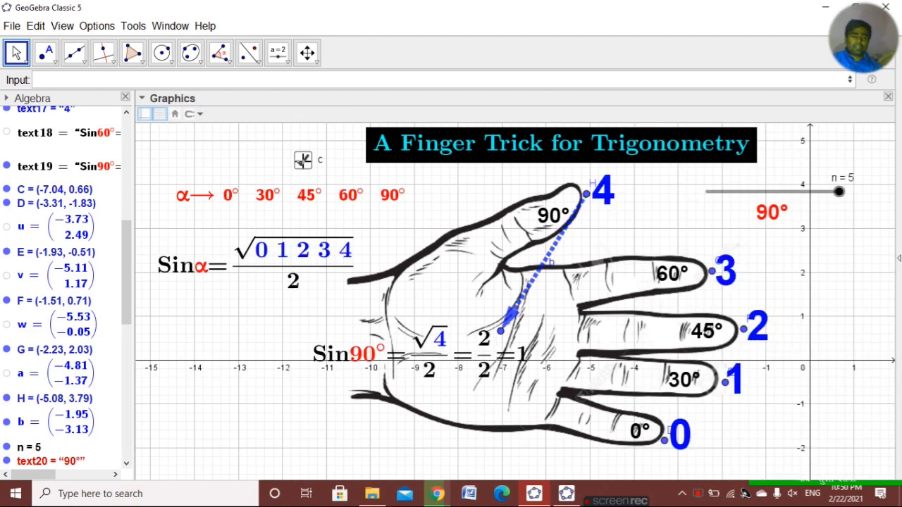
click(302, 161)
click(303, 162)
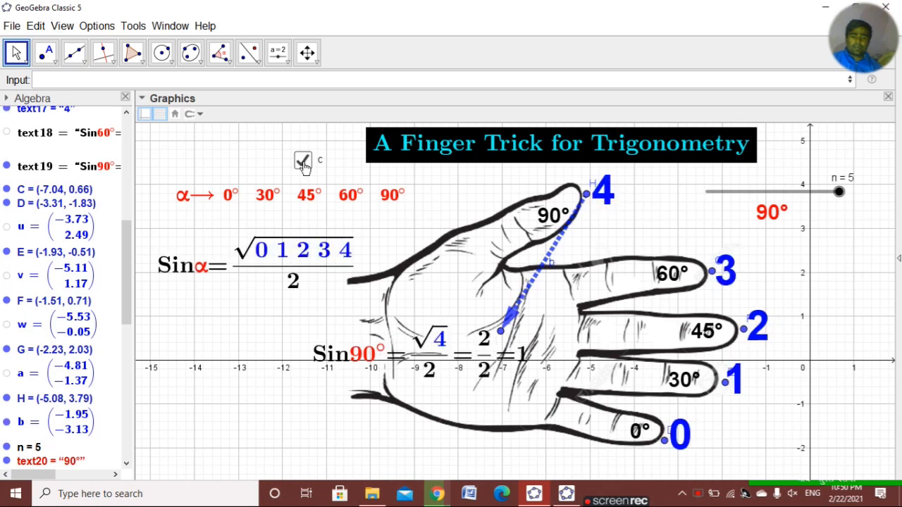
click(303, 163)
click(304, 162)
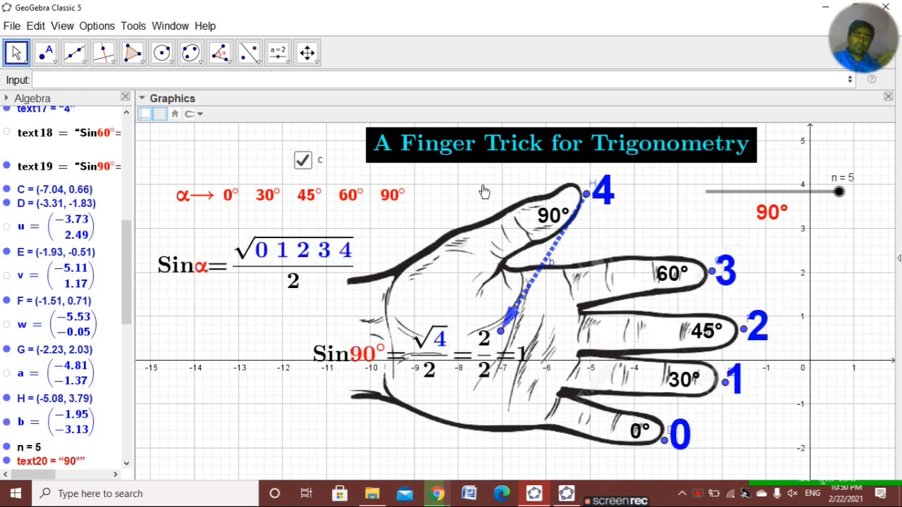
- With slider n at 3, change the last denominator of the Sin45° formula to \sqrt 2 and shift the formula clear of the arrowhead
drag(832, 191, 773, 191)
click(449, 326)
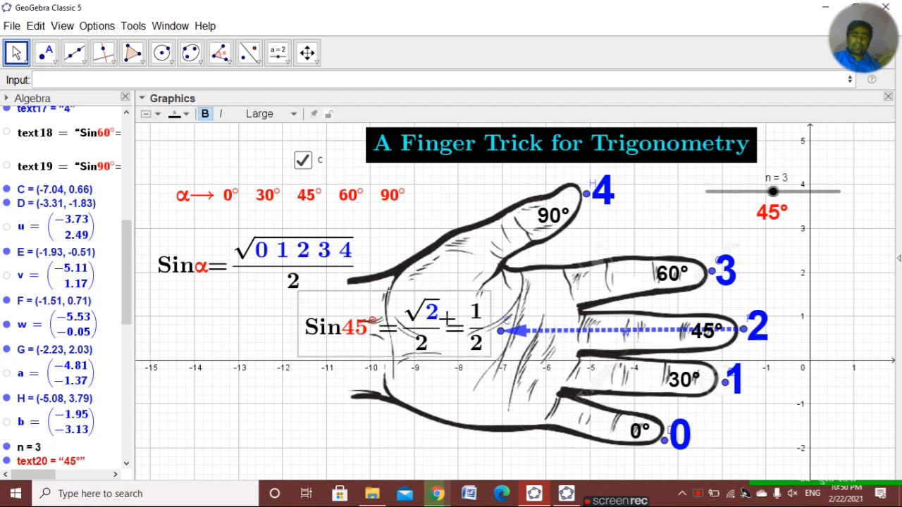
right_click(448, 326)
click(482, 399)
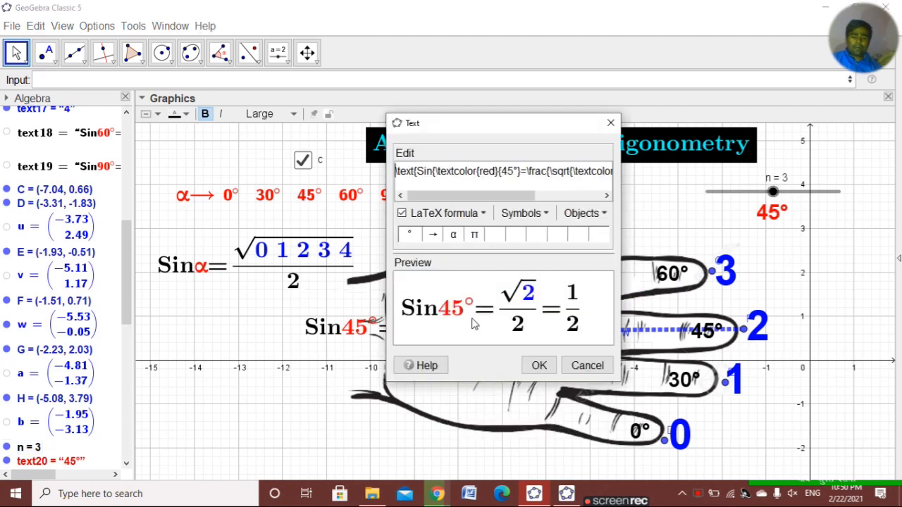
drag(458, 197, 594, 176)
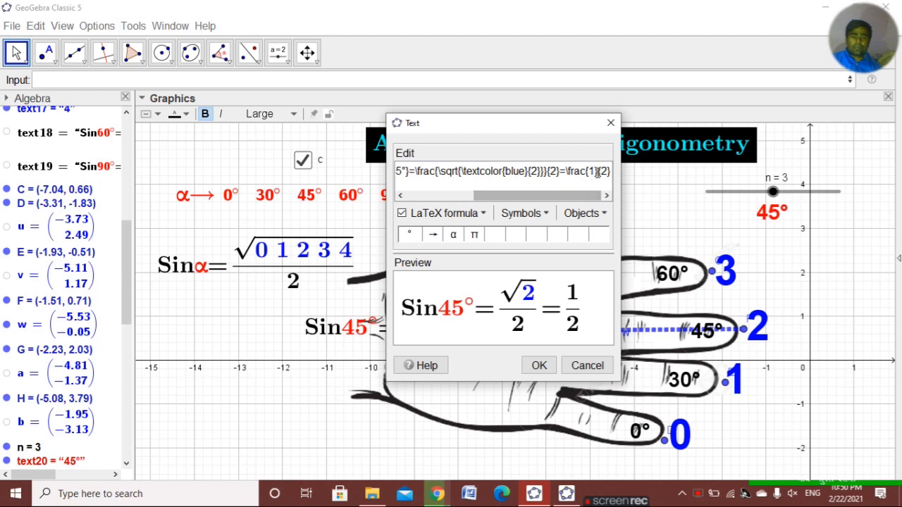
click(603, 170)
text(\)
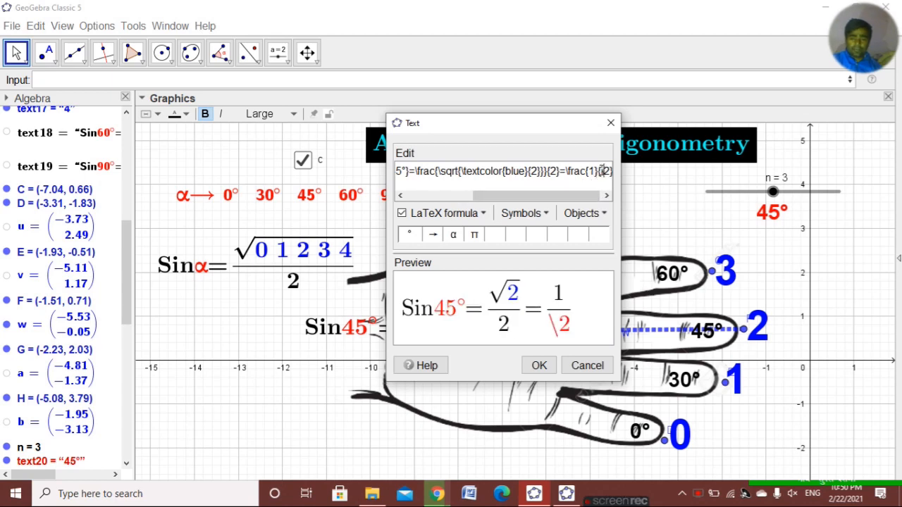
text(sqr)
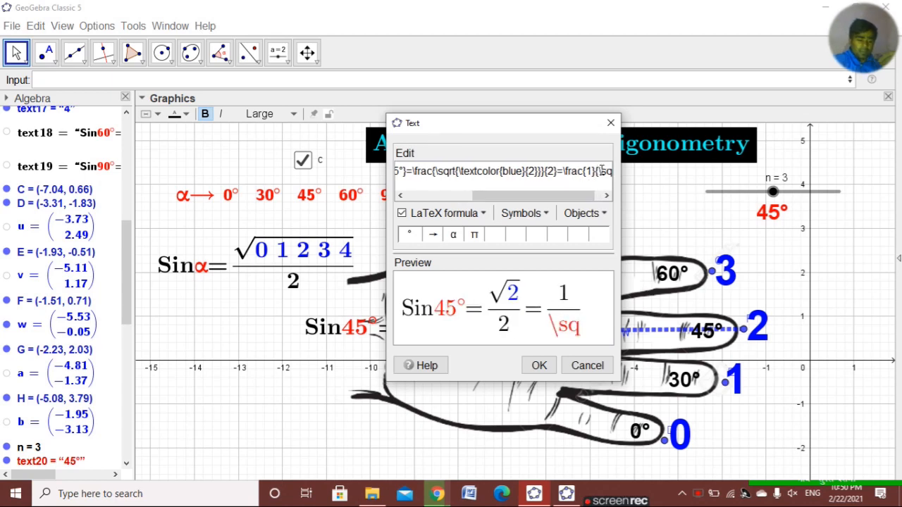
text(t)
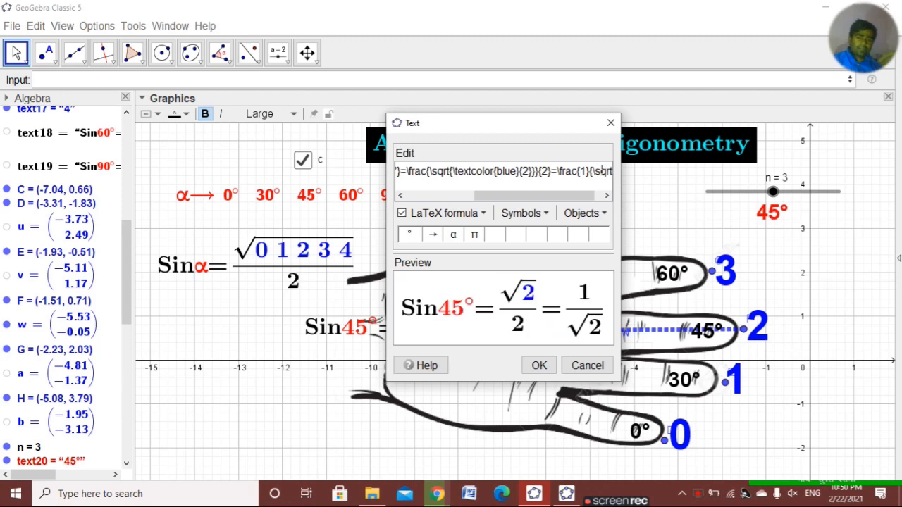
click(540, 365)
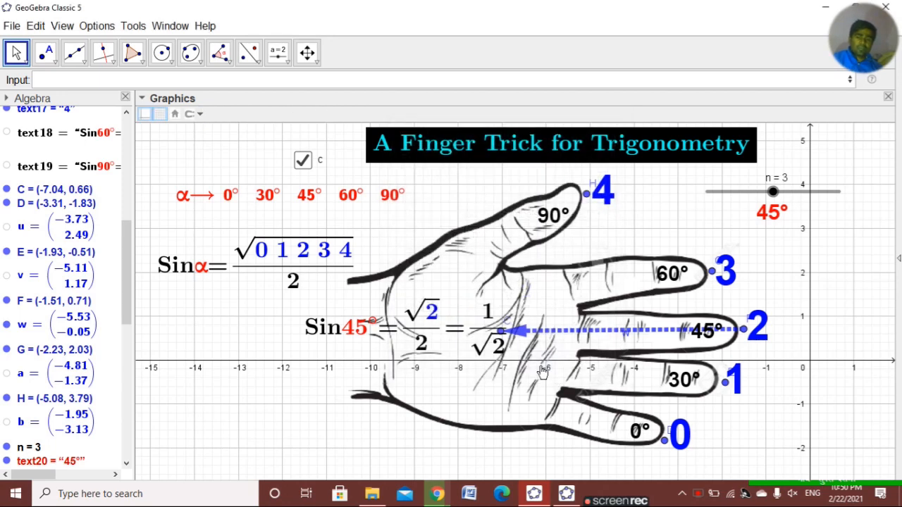
drag(451, 321, 434, 321)
click(431, 214)
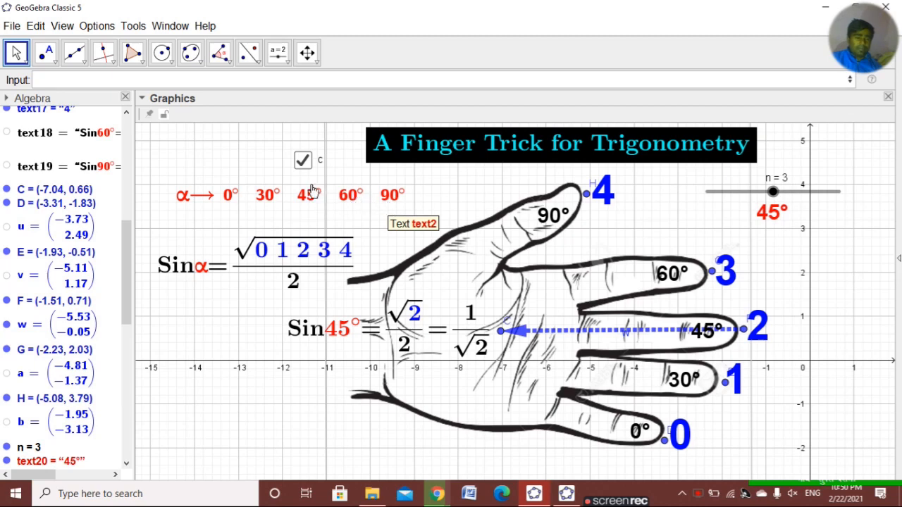
- Close the Algebra view and nudge the red row of angles closer to the α arrow
click(125, 97)
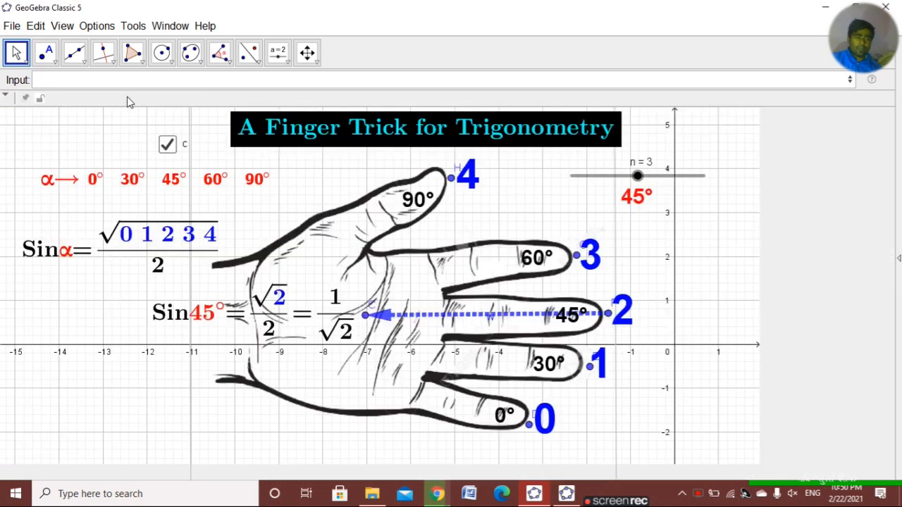
drag(280, 191, 278, 188)
drag(725, 285, 768, 298)
click(469, 237)
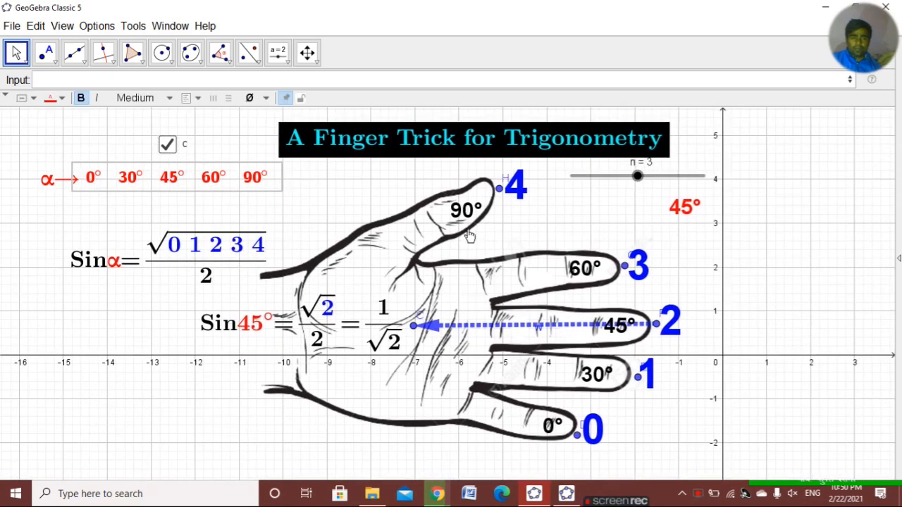
- Move the general Sinα formula up beneath the angle row, then untick c and move the Cosα formula up too
drag(207, 249, 185, 230)
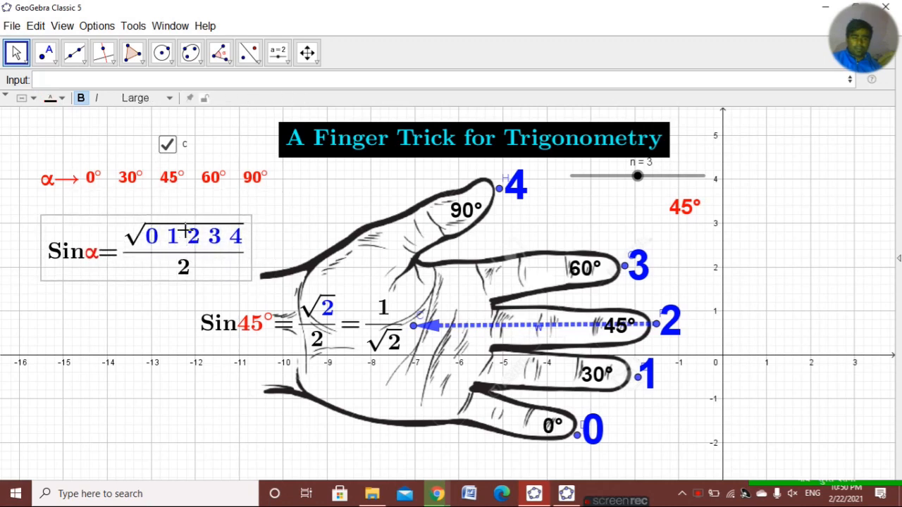
click(163, 148)
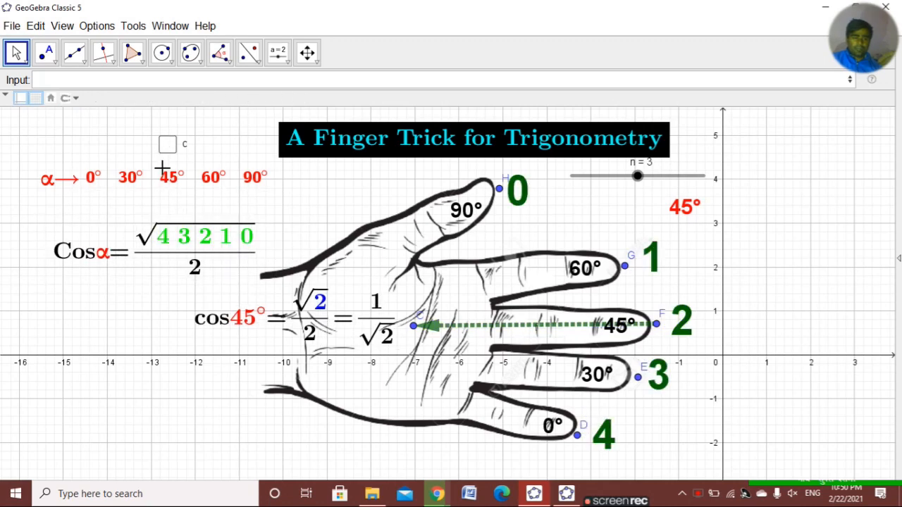
drag(176, 243, 170, 225)
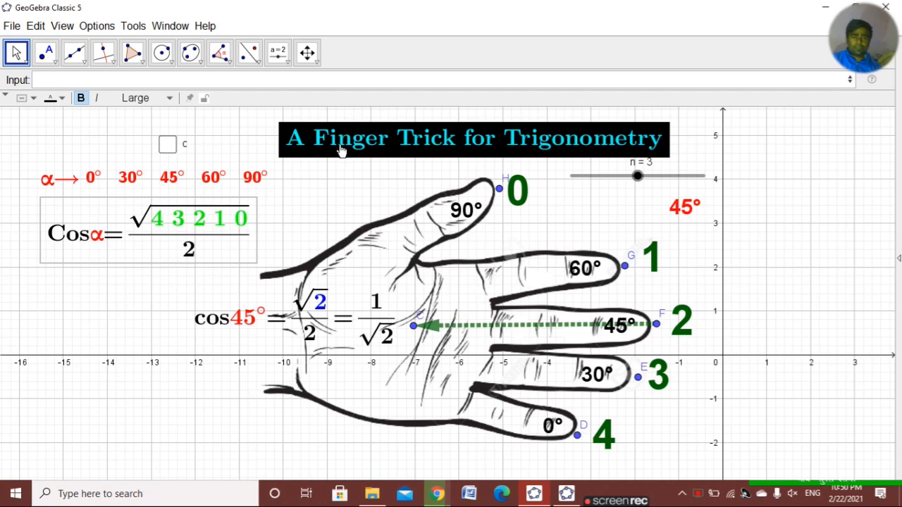
click(347, 169)
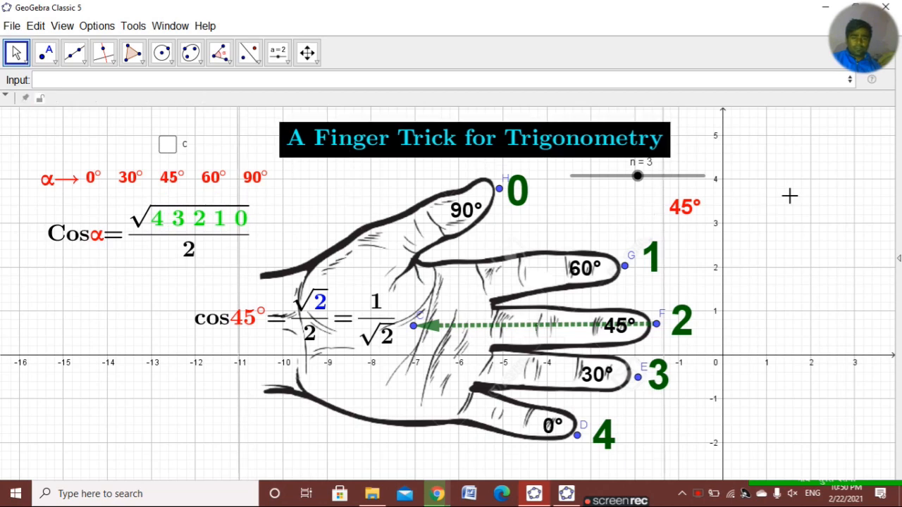
- Raise the title above the hand and move slider n with its red 45° label into the empty area beyond the title
drag(810, 181, 810, 198)
drag(389, 148, 383, 117)
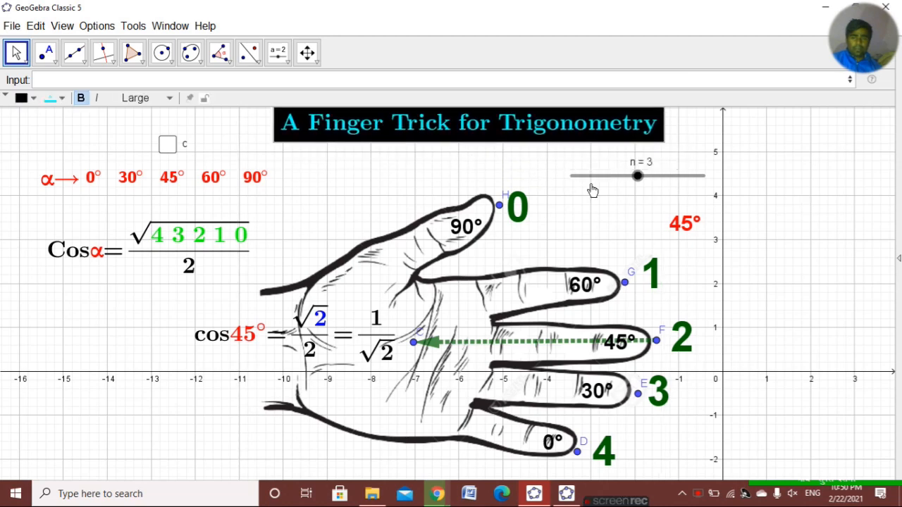
drag(661, 181, 813, 157)
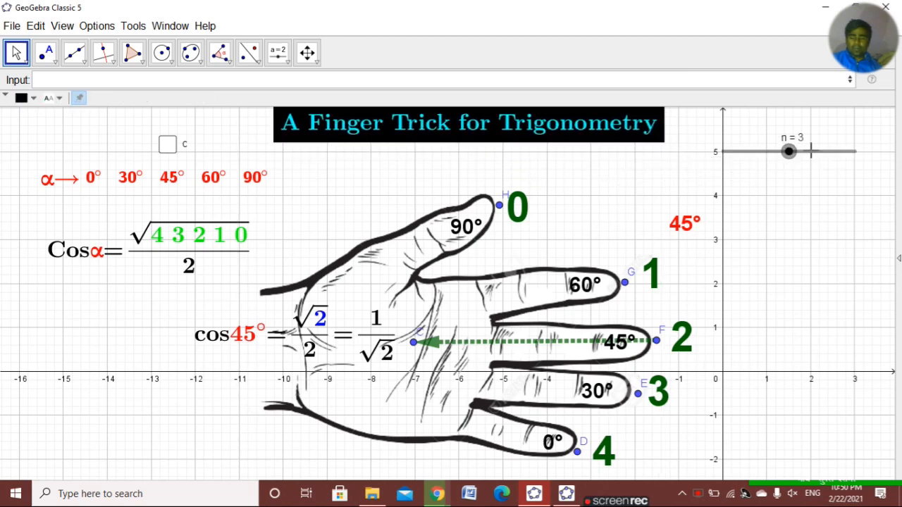
drag(686, 224, 783, 176)
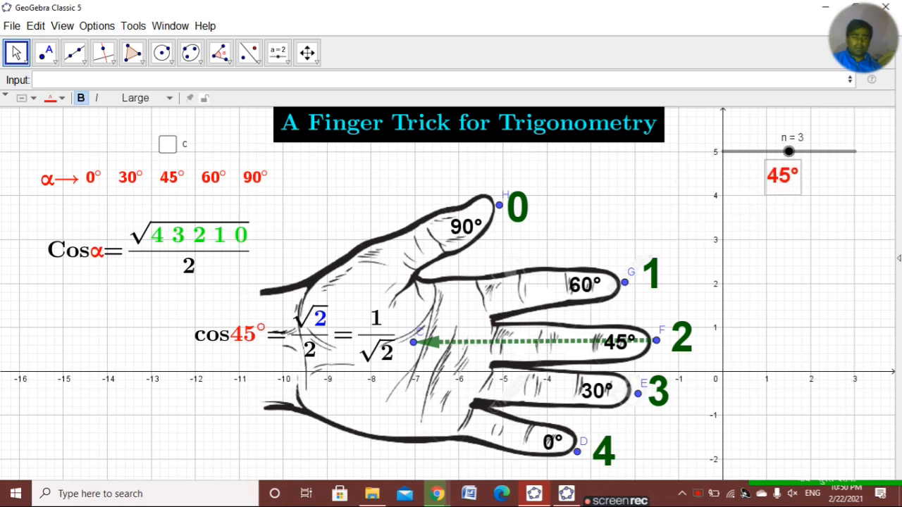
- Switch between sine and cosine with checkbox c and align the general Sinα and Cosα formulas at the same spot under the angle row
click(168, 144)
click(168, 145)
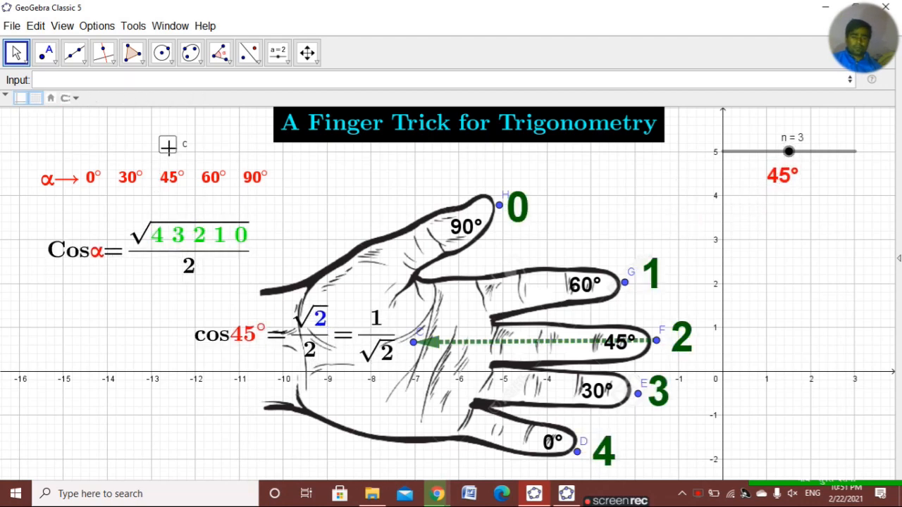
click(168, 144)
drag(191, 264, 177, 234)
click(168, 148)
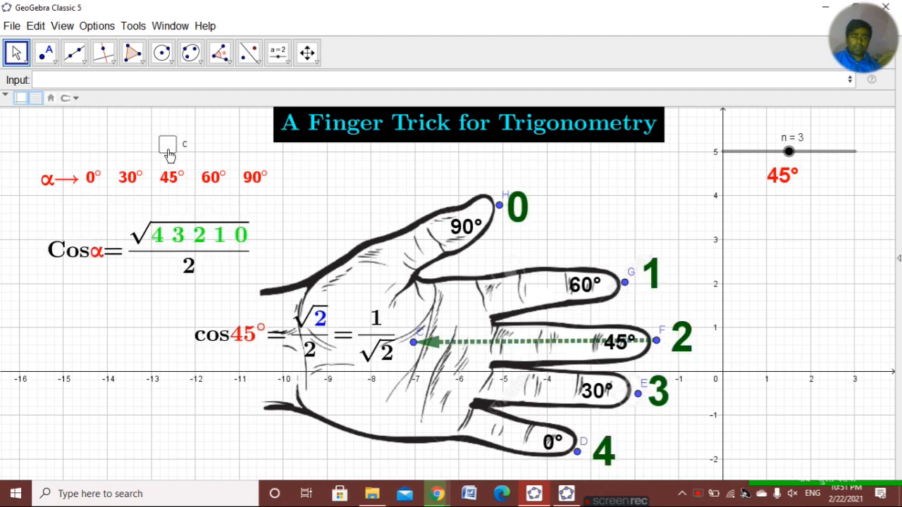
click(167, 148)
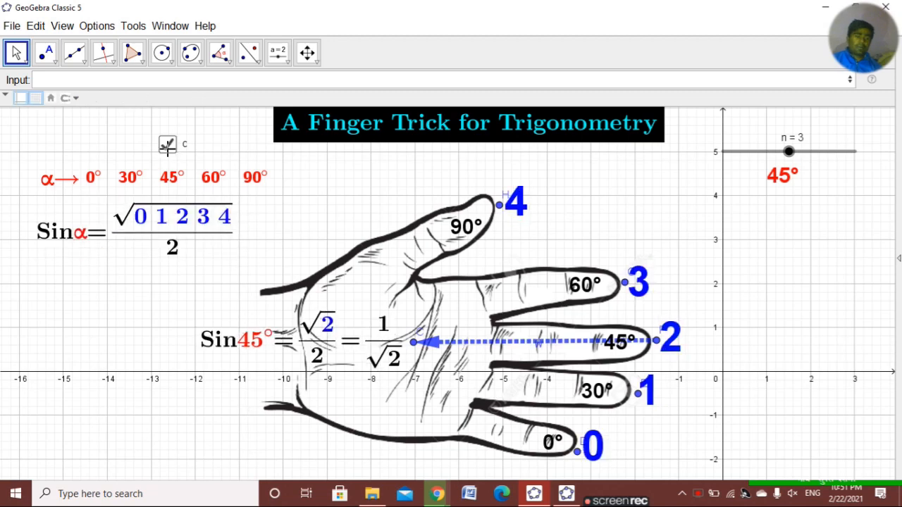
click(168, 148)
drag(165, 234, 161, 208)
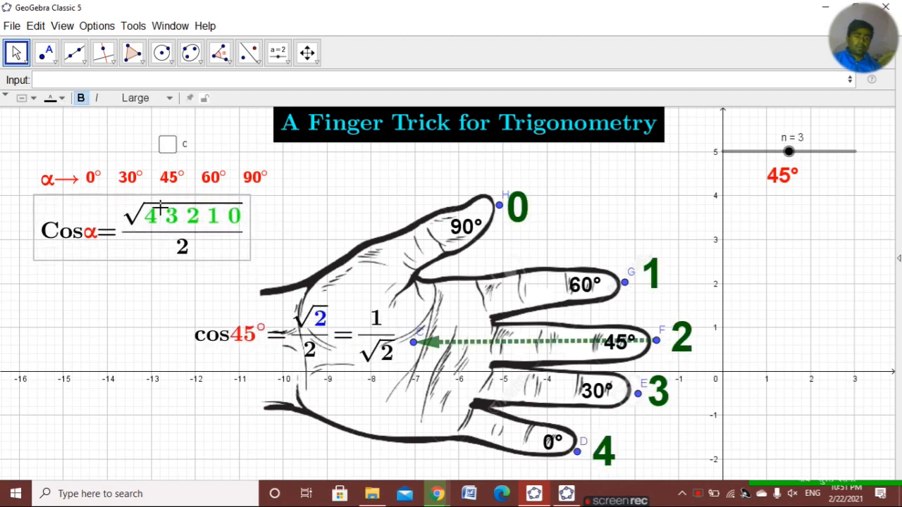
click(299, 219)
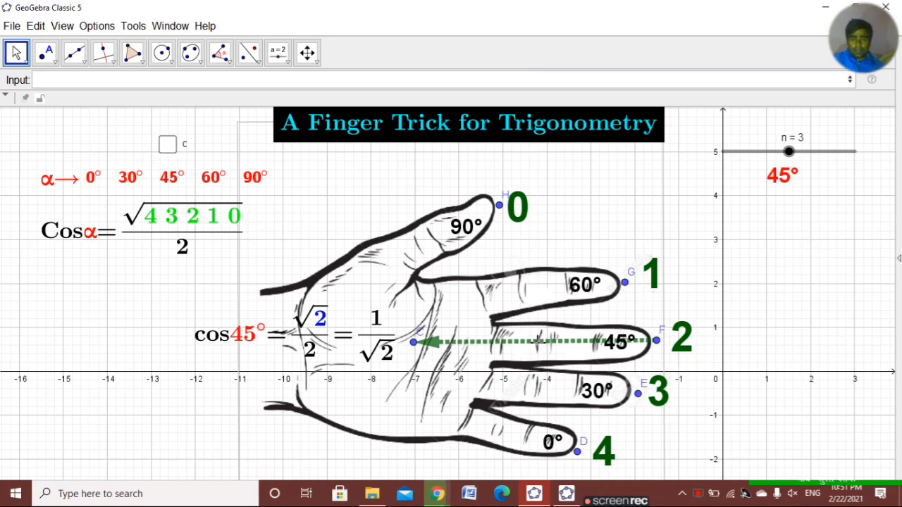
- Hide point C at the head of the green dotted vector on the palm
right_click(537, 341)
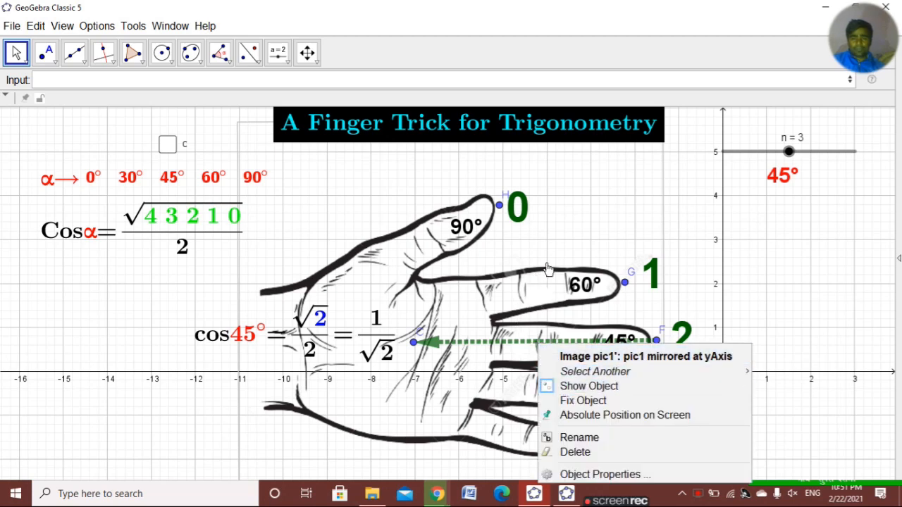
click(564, 388)
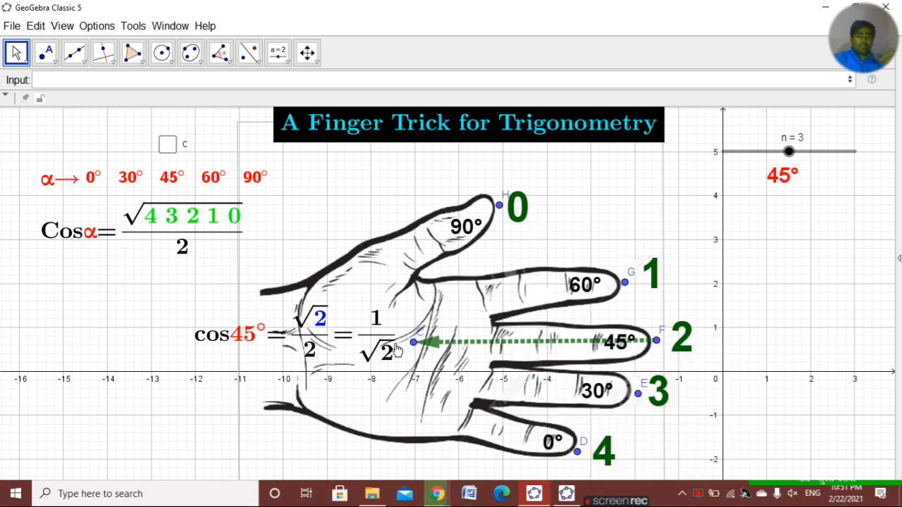
right_click(414, 345)
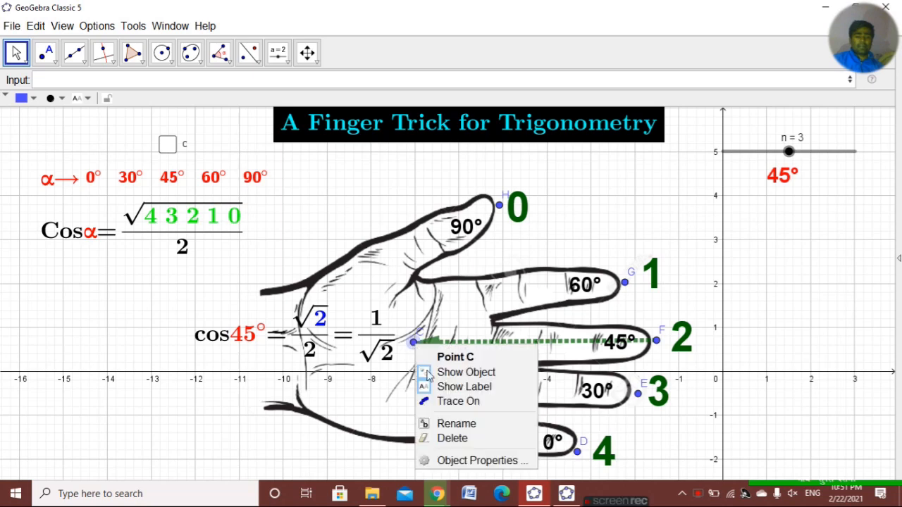
click(433, 373)
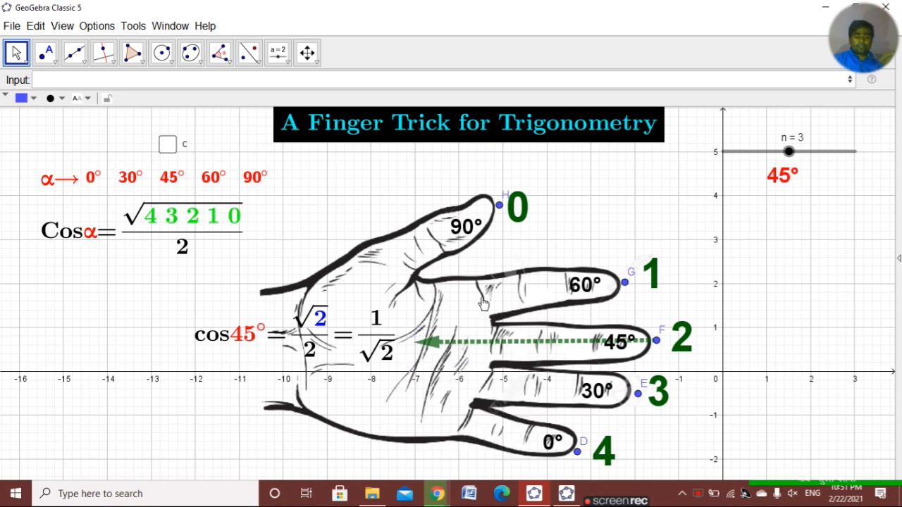
- Hide the fingertip points H, G, F, E and D along with their labels
right_click(500, 206)
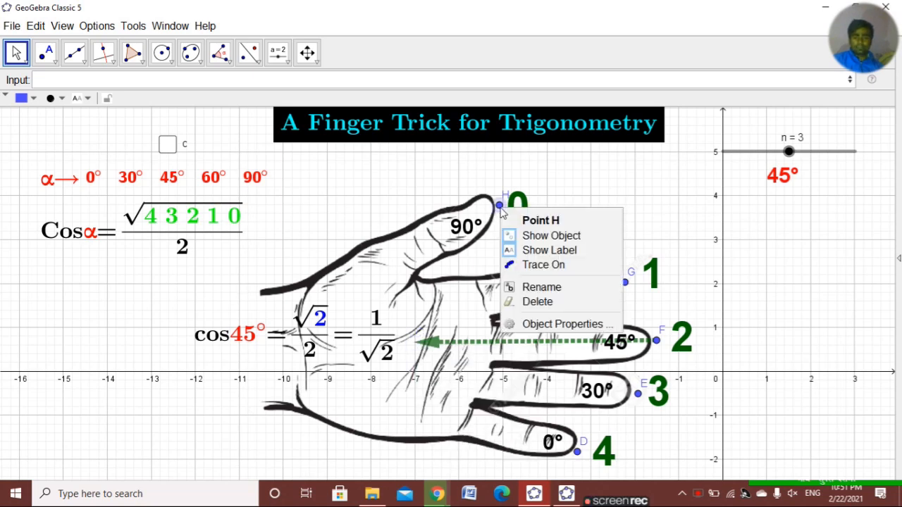
click(529, 236)
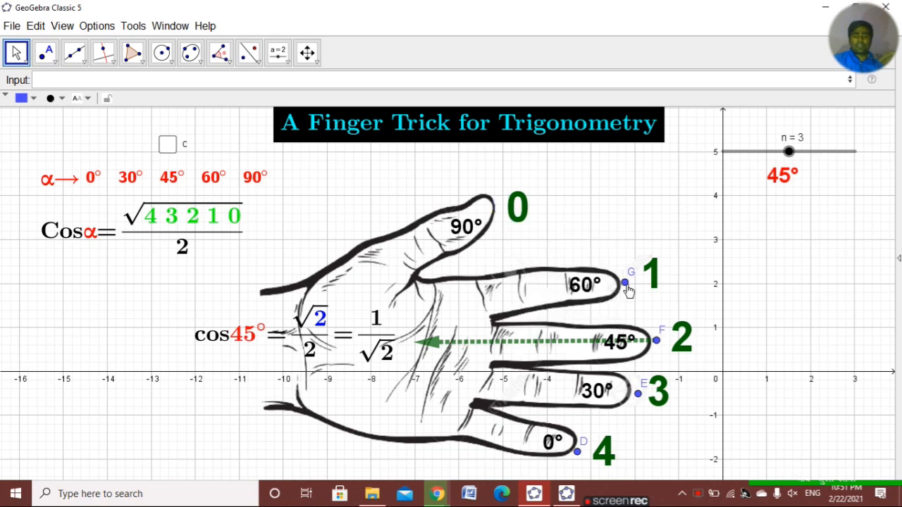
right_click(626, 284)
click(659, 310)
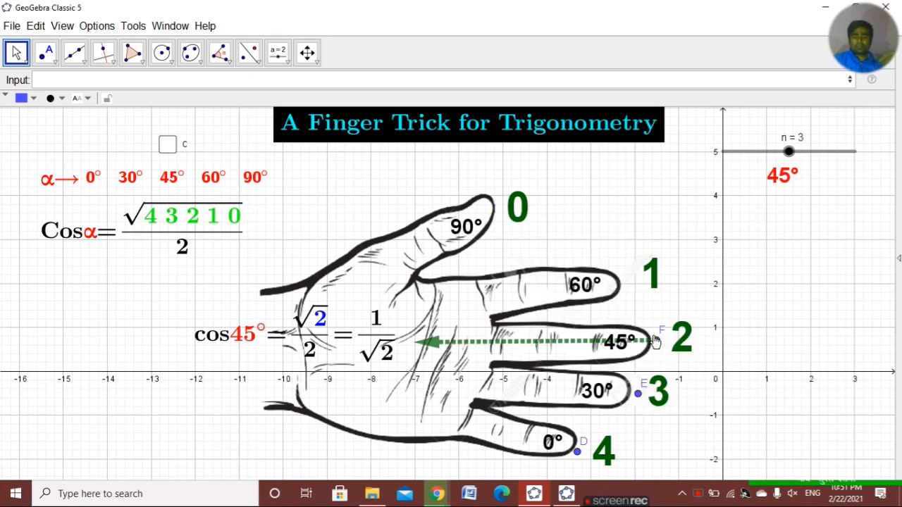
right_click(656, 341)
click(668, 367)
right_click(639, 395)
click(655, 411)
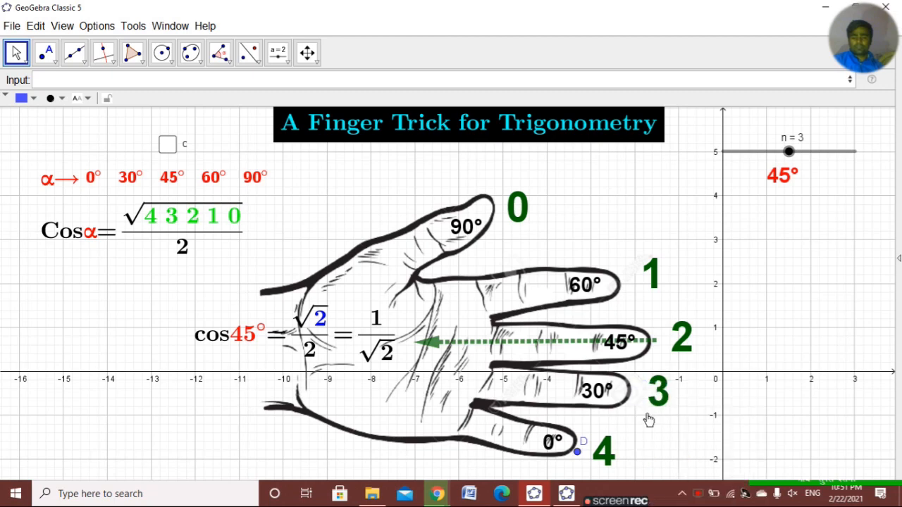
right_click(582, 455)
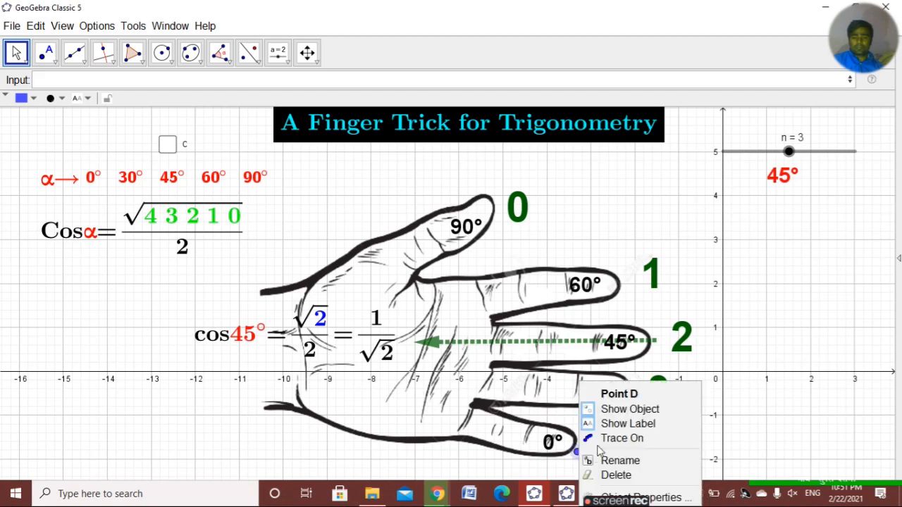
click(614, 409)
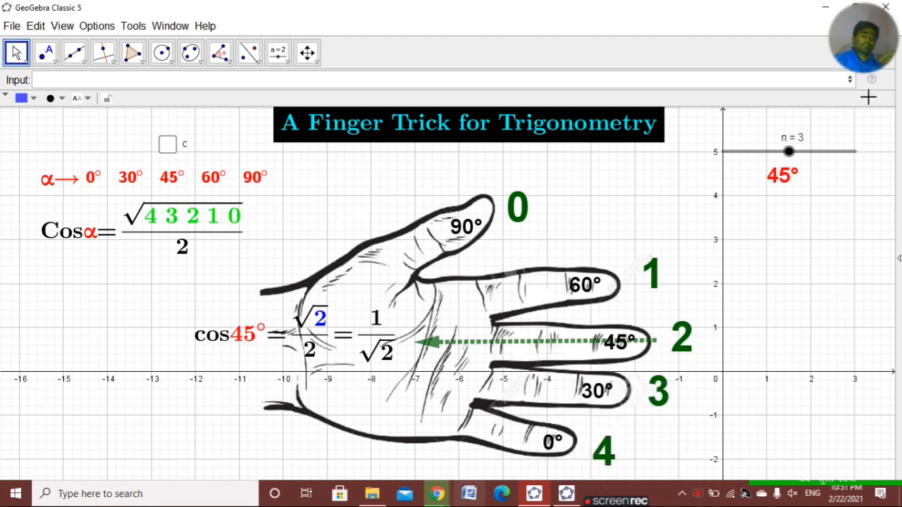
click(375, 182)
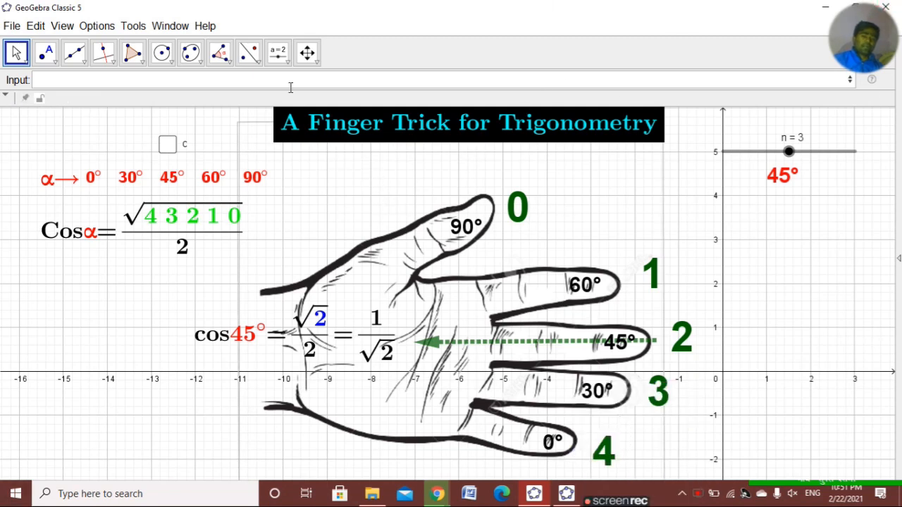
- Add a button captioned "Sin α" below the general formula, with the GeoGebra script lines c==true and n=1
click(279, 52)
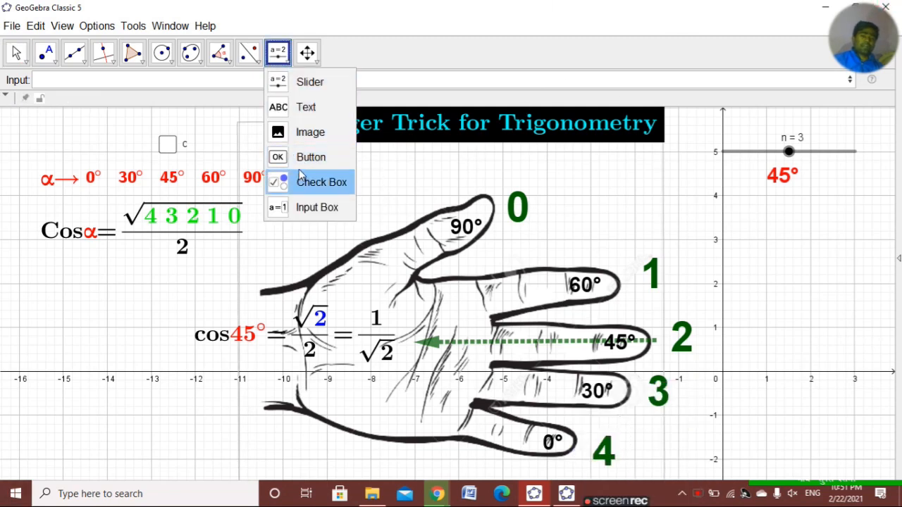
click(307, 157)
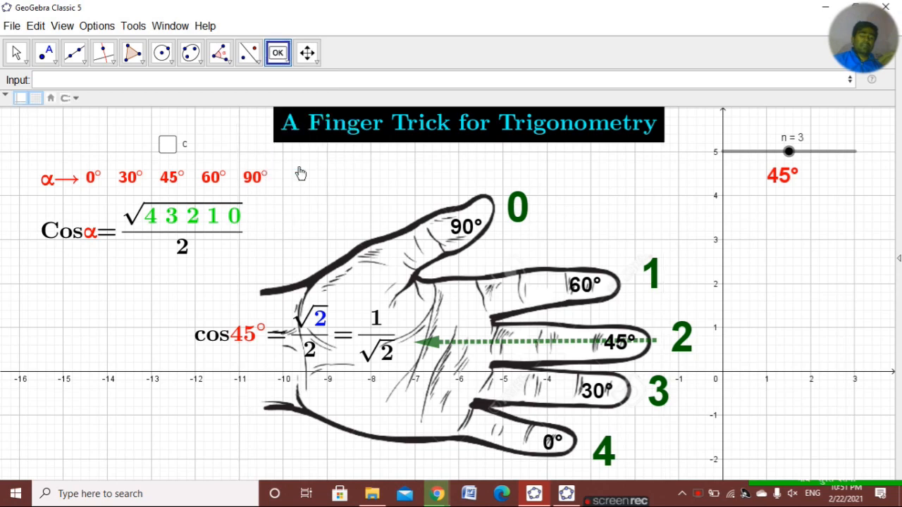
click(136, 282)
click(350, 202)
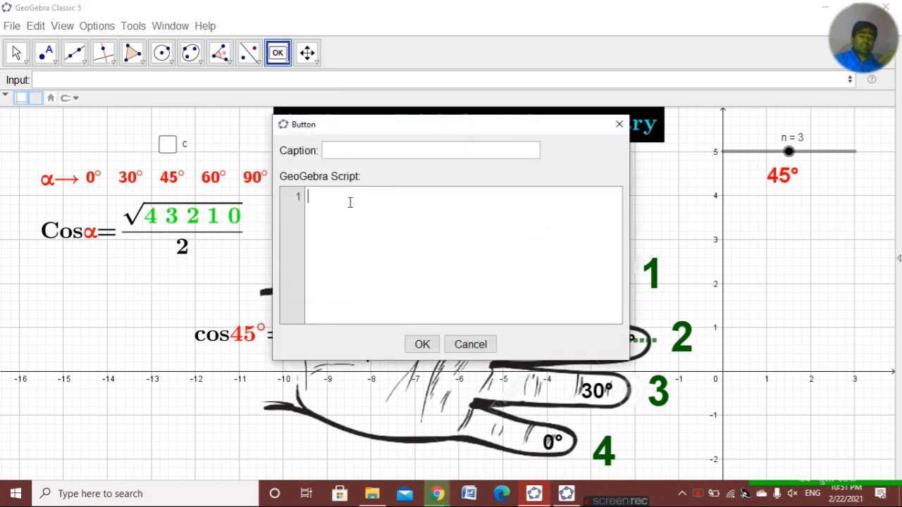
click(355, 149)
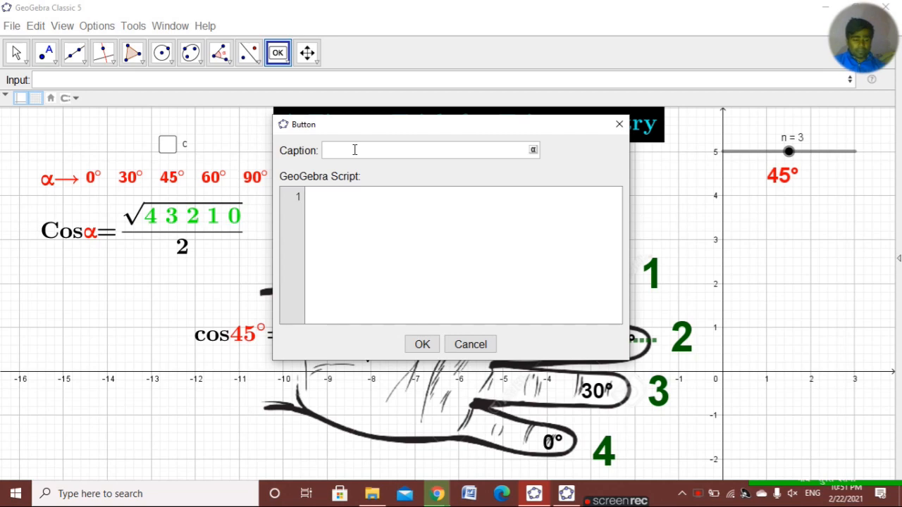
text(Sin α)
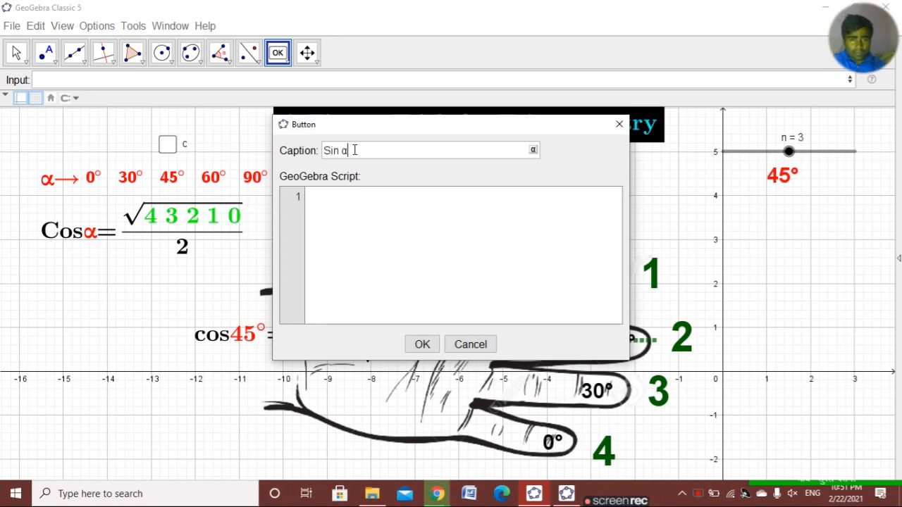
click(333, 206)
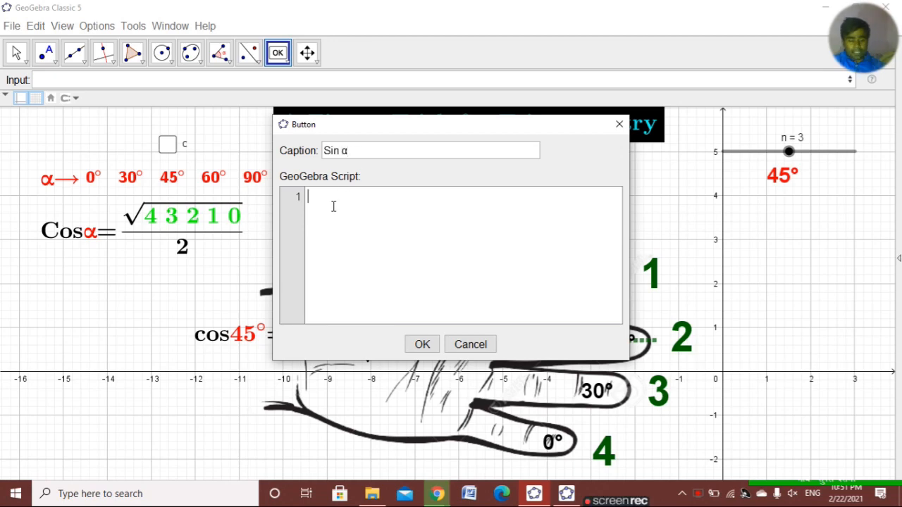
text(c==)
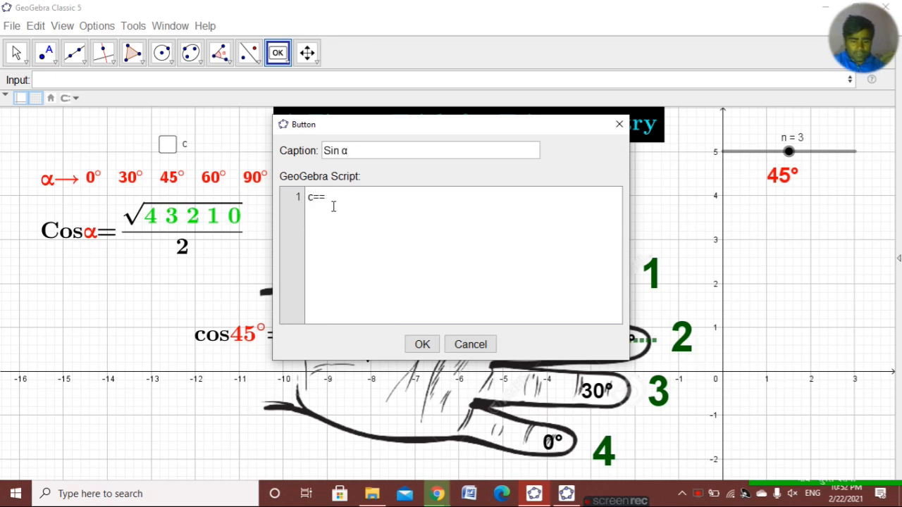
text(true)
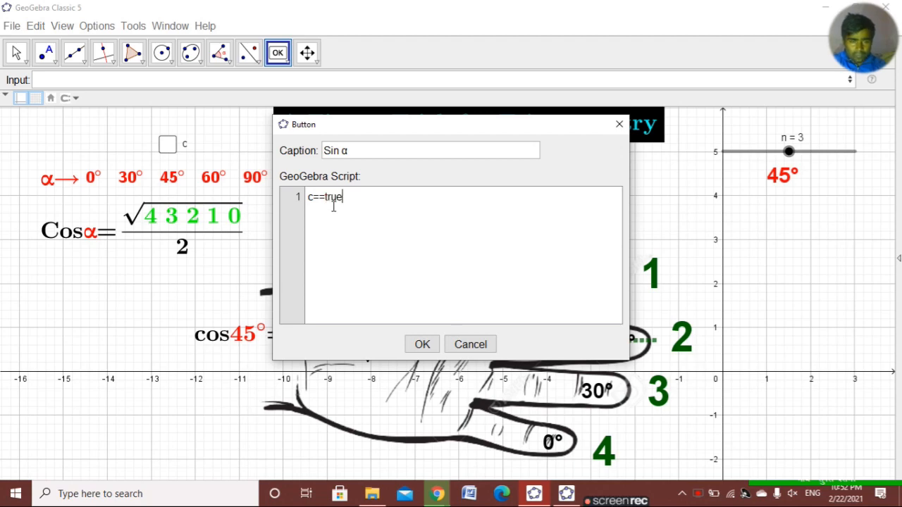
key(Return)
text(n=1)
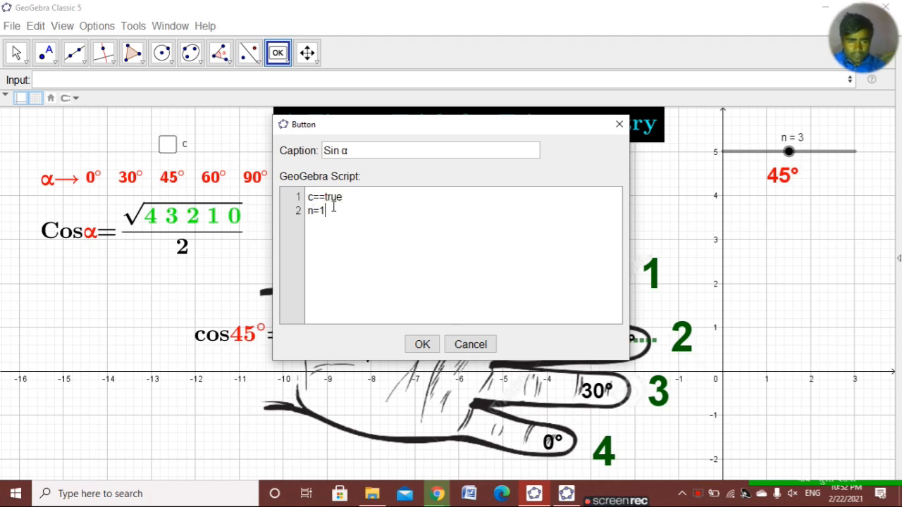
click(422, 344)
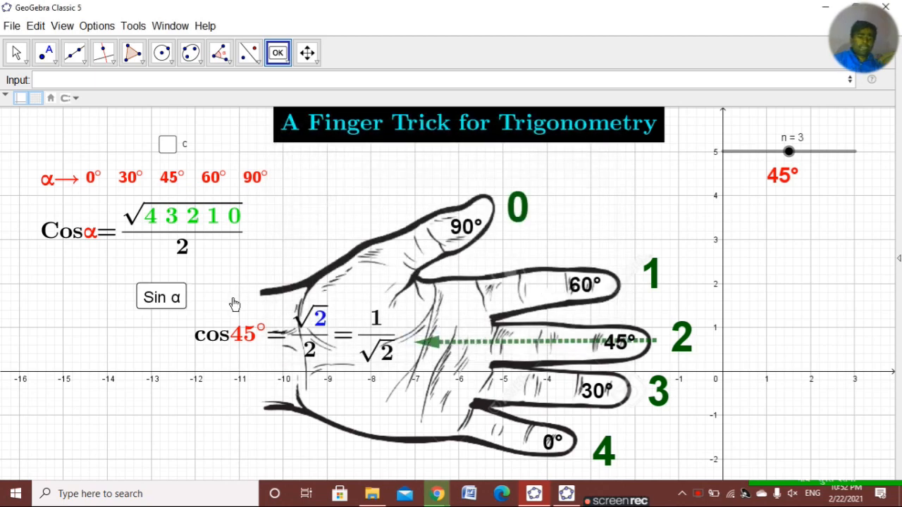
- Add a second button captioned "Cos α" with the GeoGebra script lines c=false and n=1
click(169, 274)
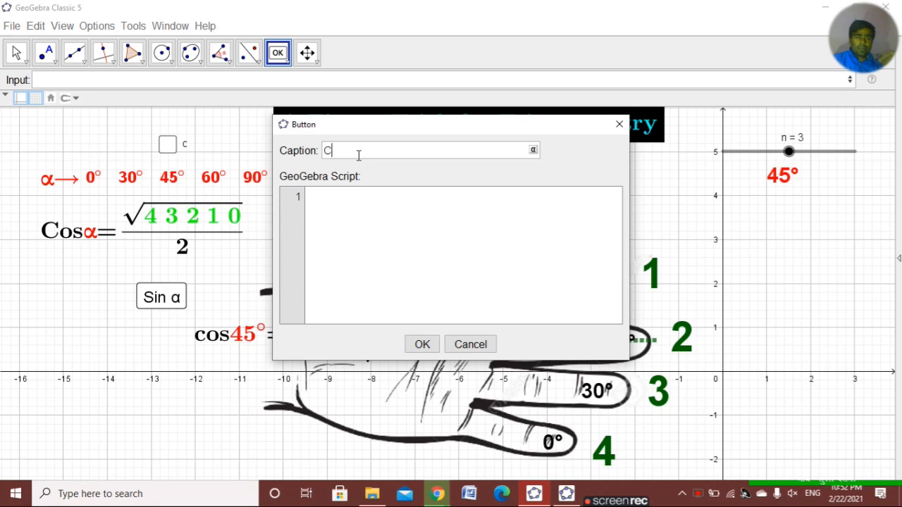
text(Cos)
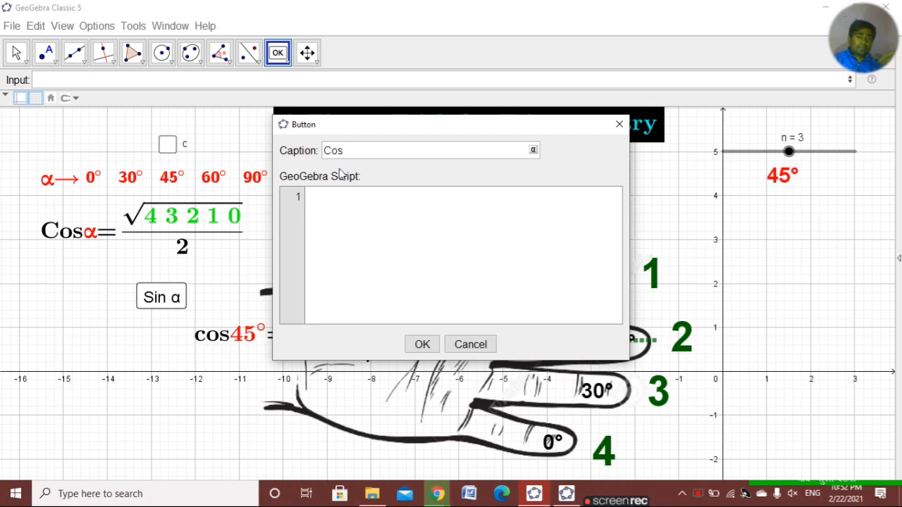
key(alt+a)
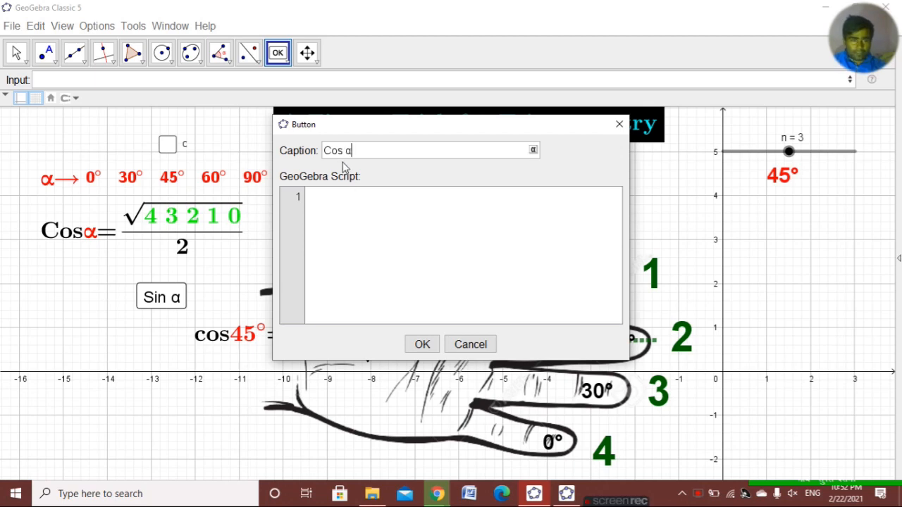
click(335, 203)
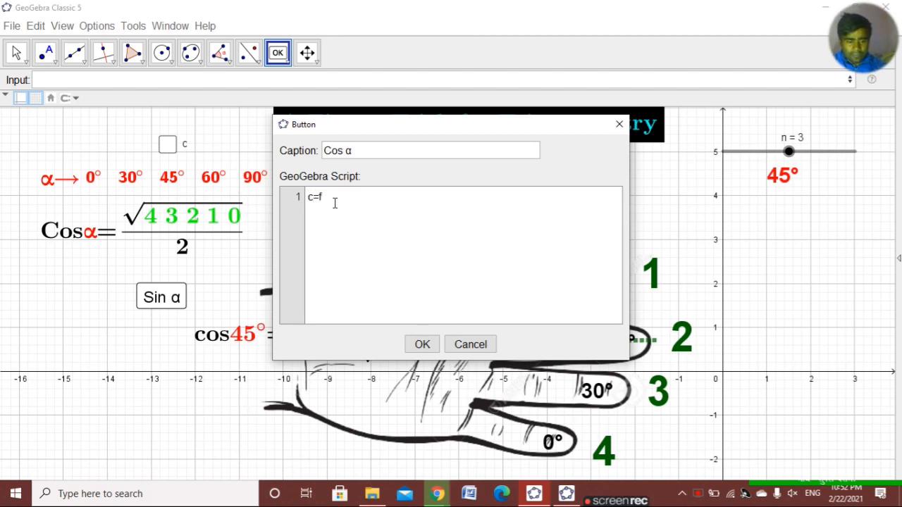
text(c=fals)
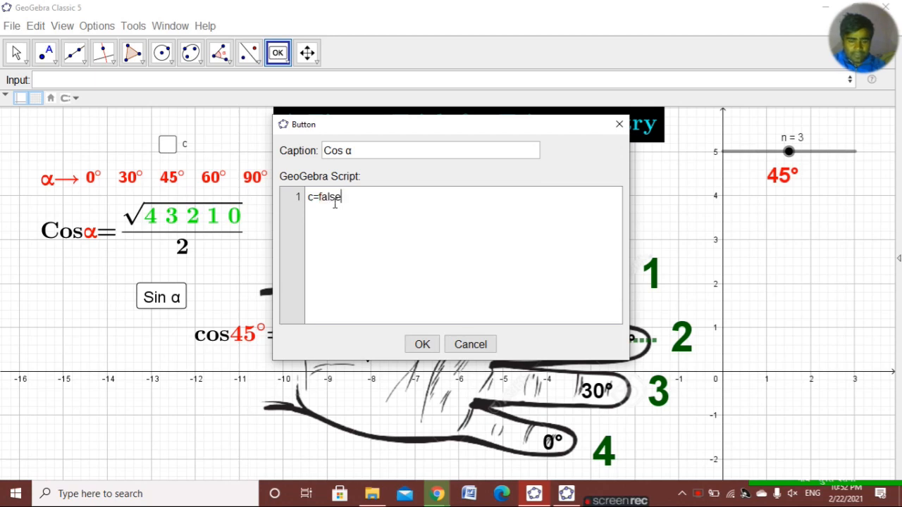
text(e)
key(Return)
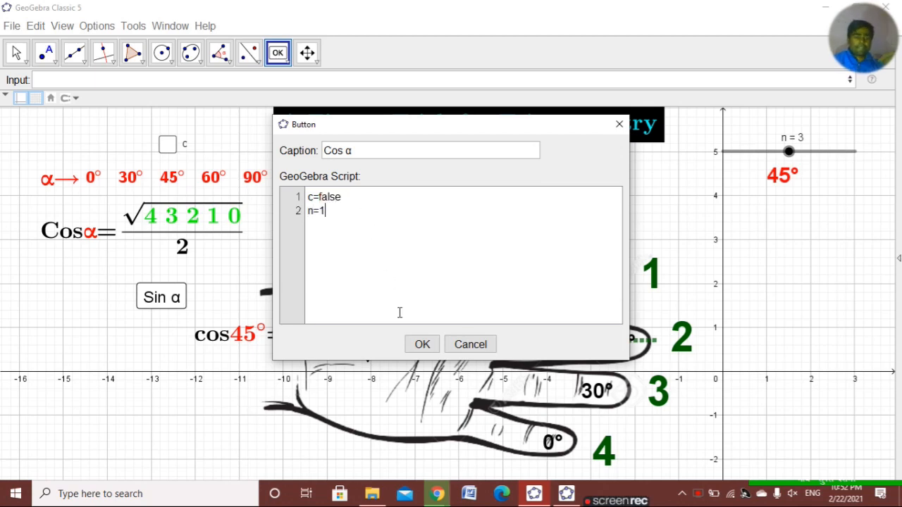
click(422, 344)
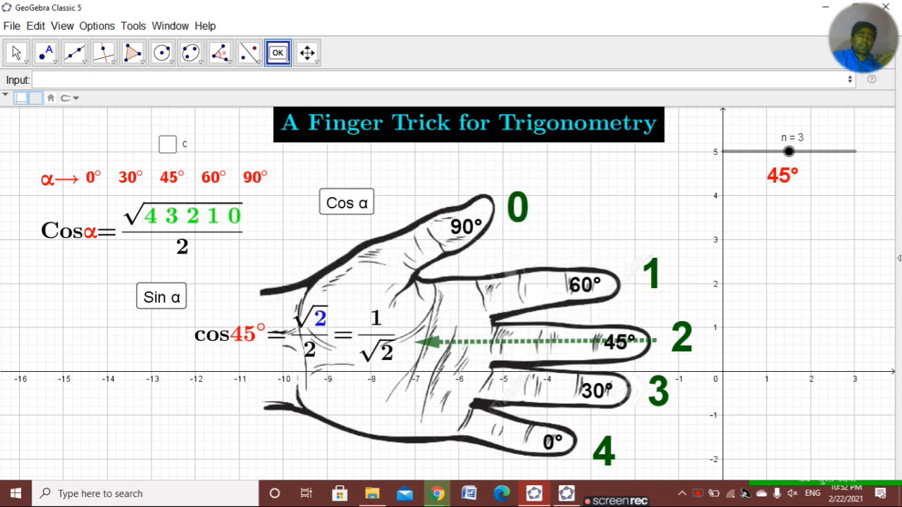
- Unfix the Cos α button and move it into the empty area beside the wrist
click(14, 58)
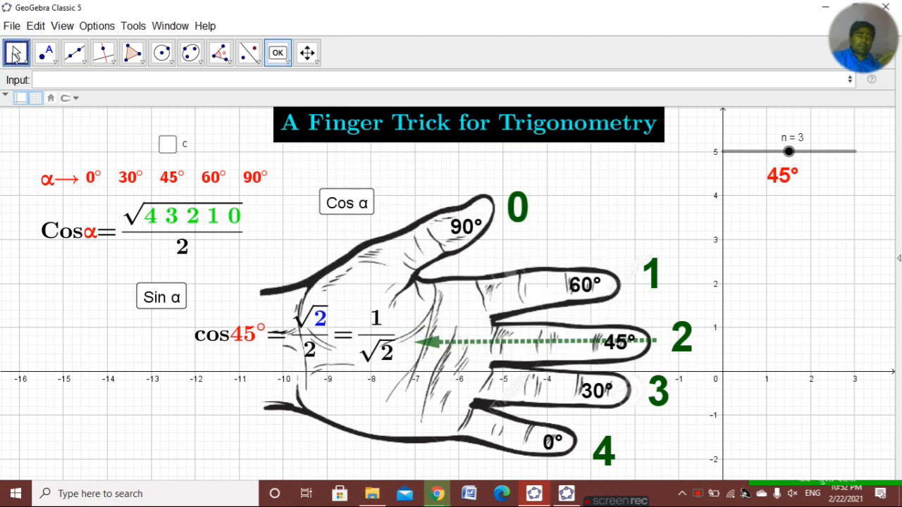
click(331, 209)
right_click(337, 211)
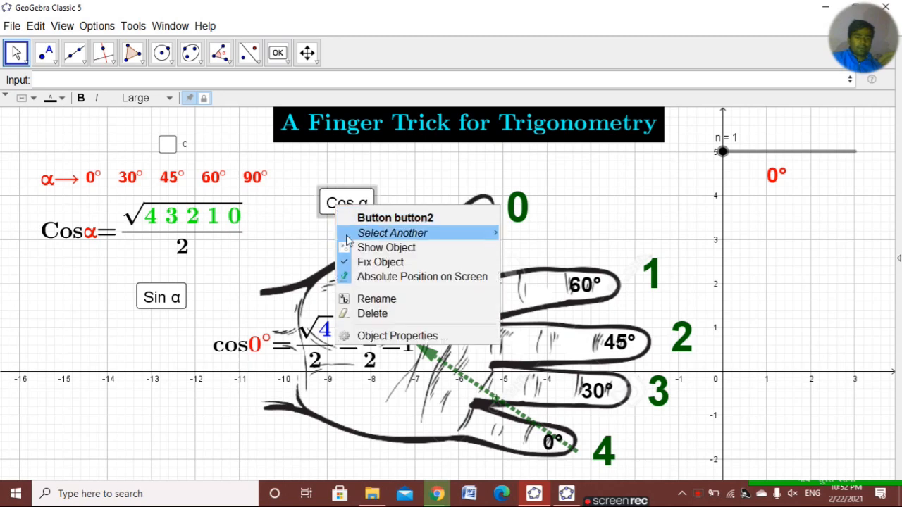
click(352, 259)
drag(332, 211, 91, 379)
- Unfix the Sin α button and place it directly above the Cos α button
right_click(156, 304)
click(178, 346)
drag(155, 306, 95, 349)
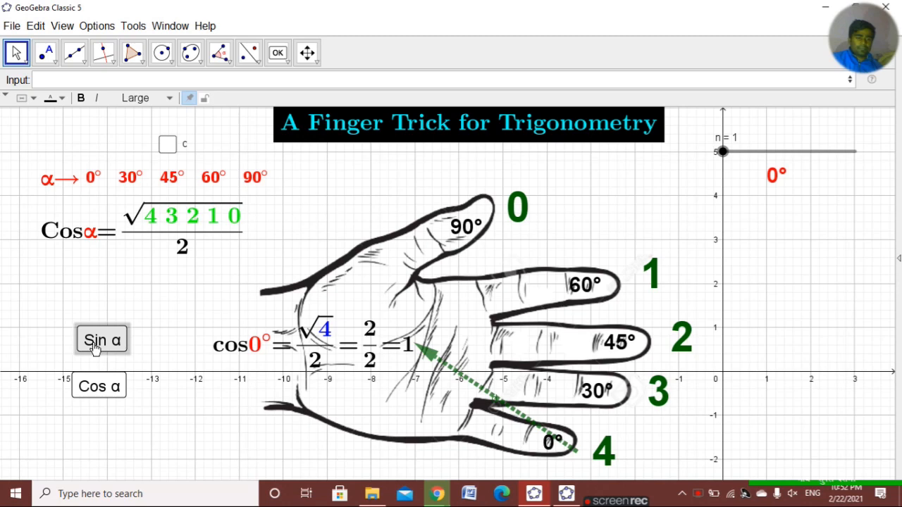
click(113, 294)
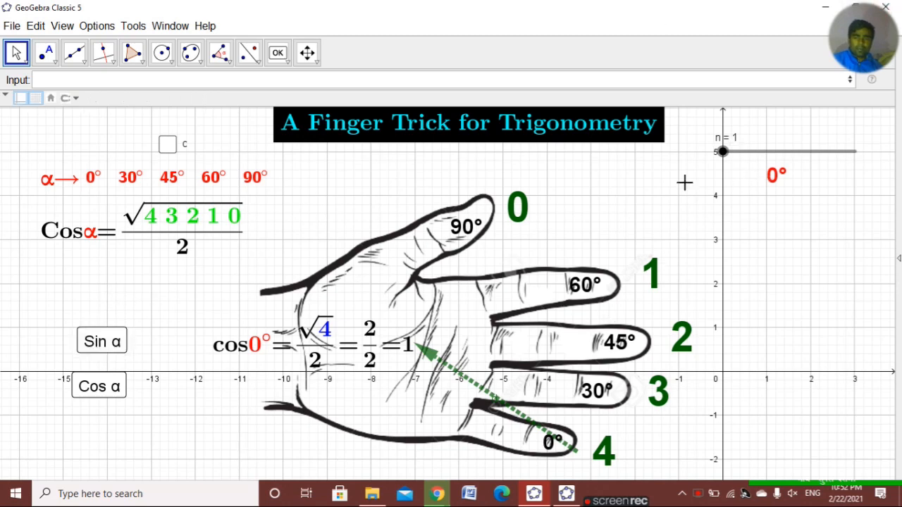
- Open the Sin α button's text properties and choose the Serif font
right_click(99, 357)
click(175, 462)
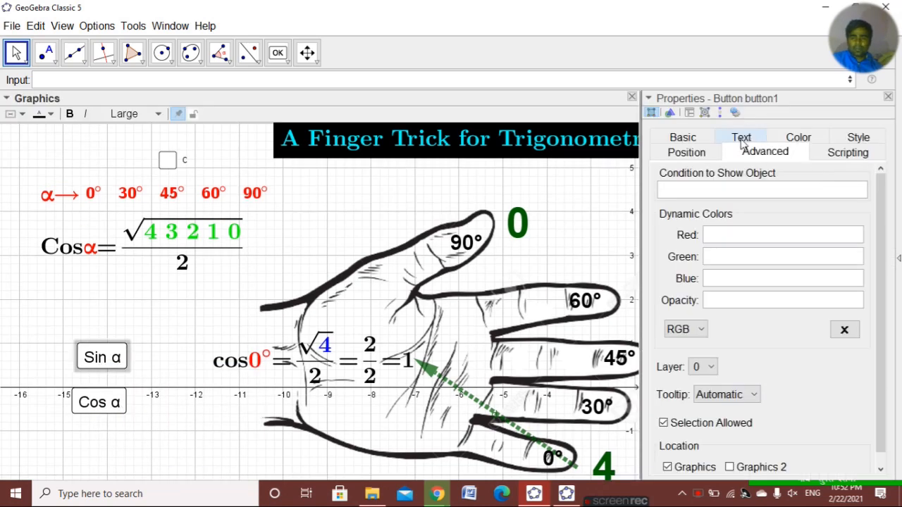
click(742, 138)
click(715, 176)
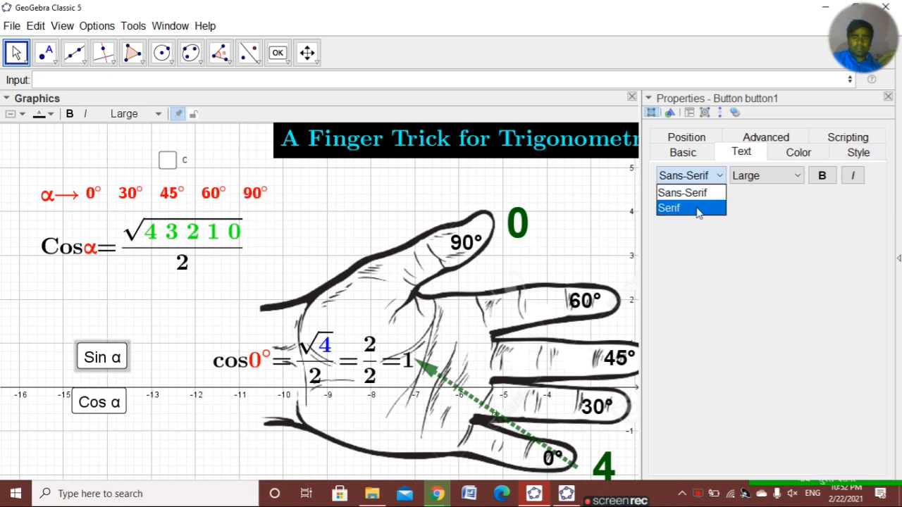
click(698, 208)
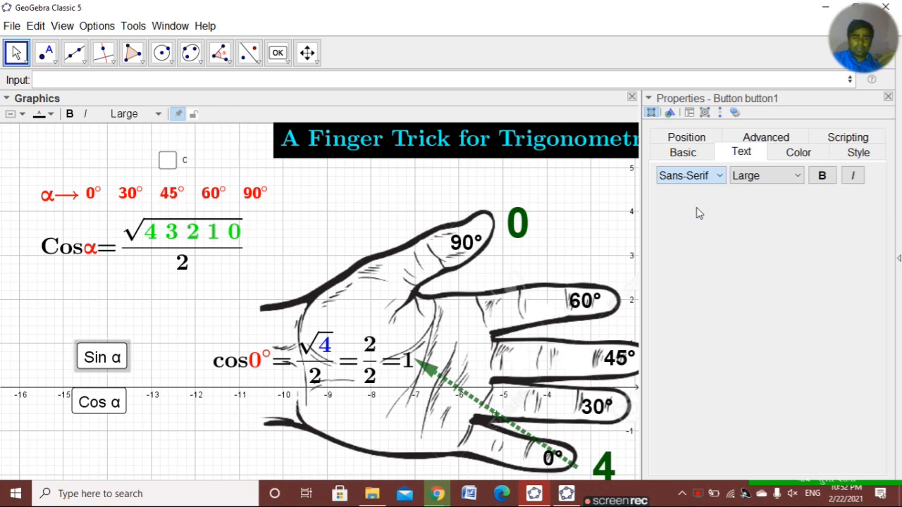
- Make the Sin α button's caption bold and set its foreground color to blue (#0000FF)
click(822, 177)
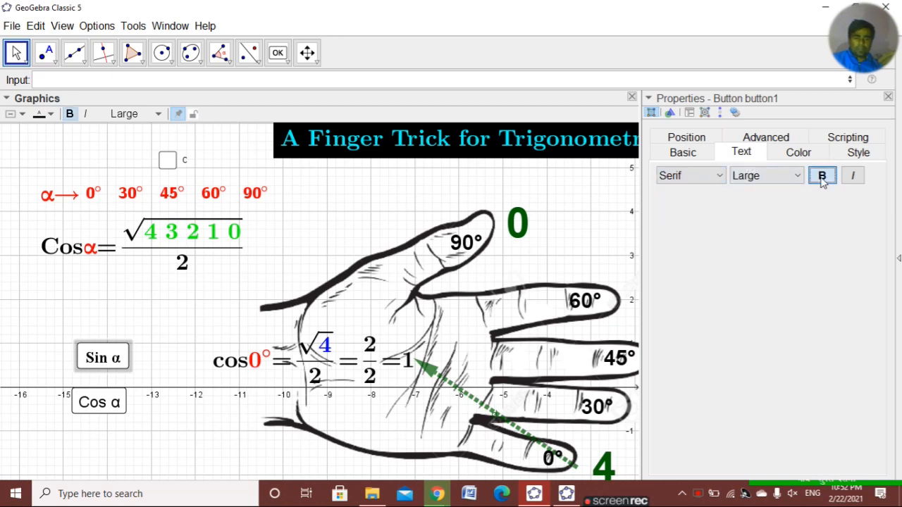
click(689, 156)
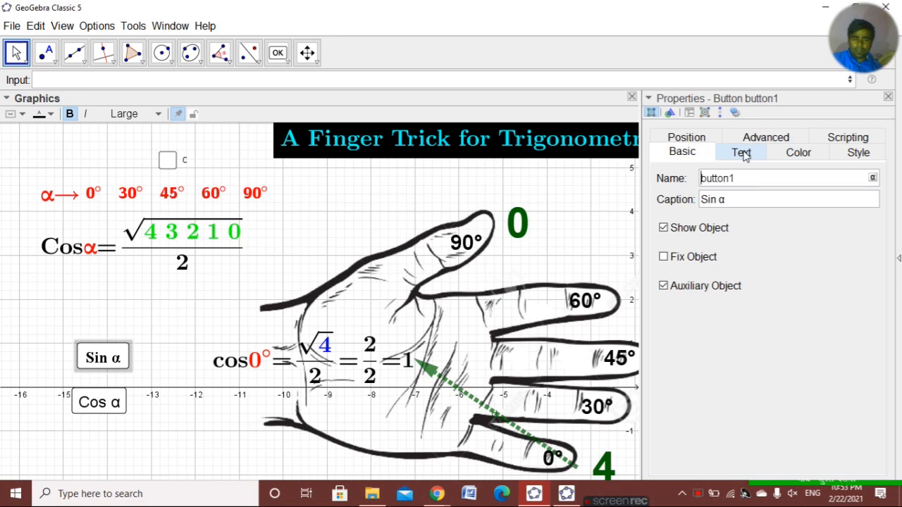
click(799, 152)
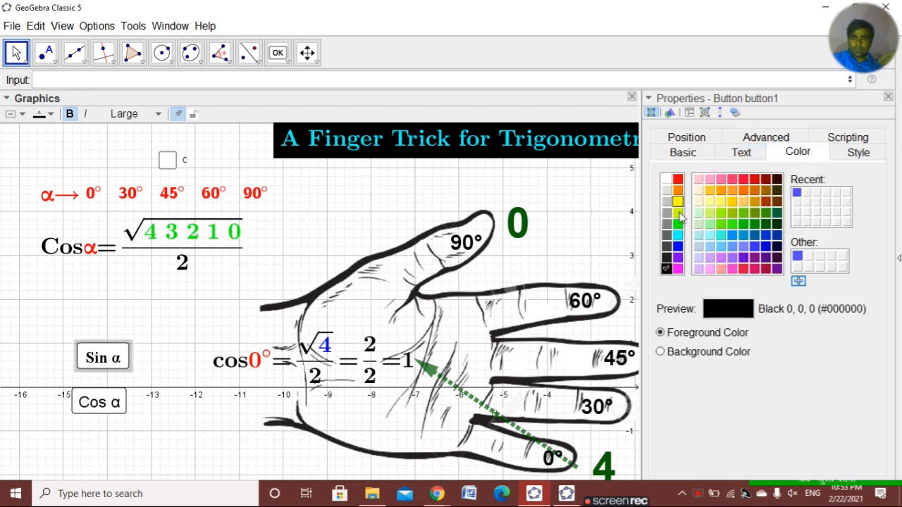
click(678, 246)
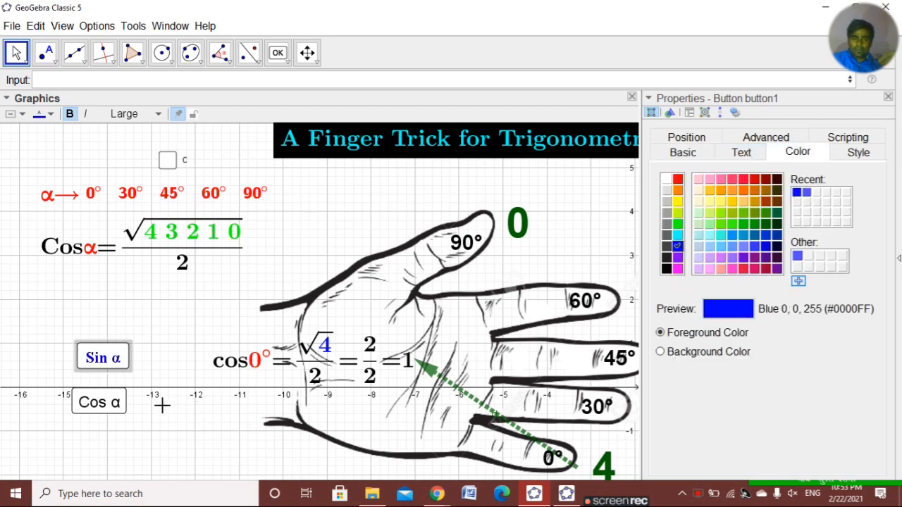
- Set the Cos α button's foreground color to very dark green (#003300)
click(120, 412)
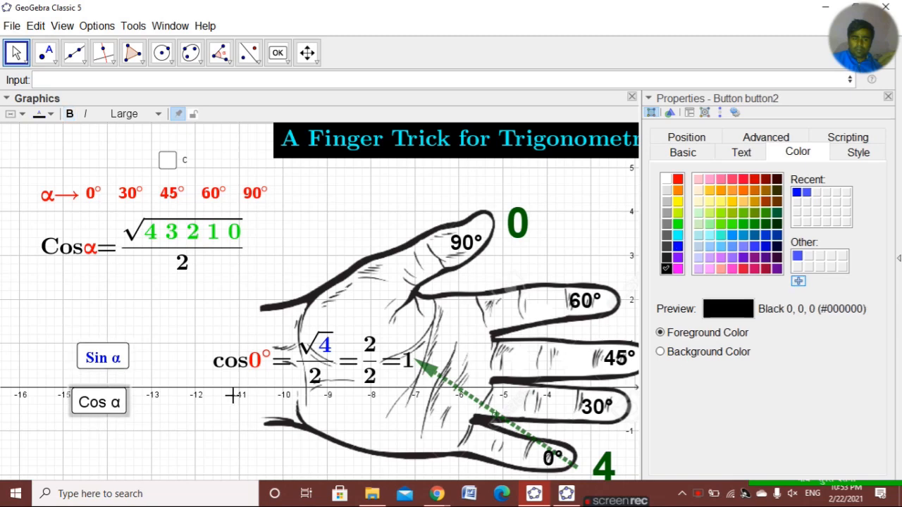
click(766, 224)
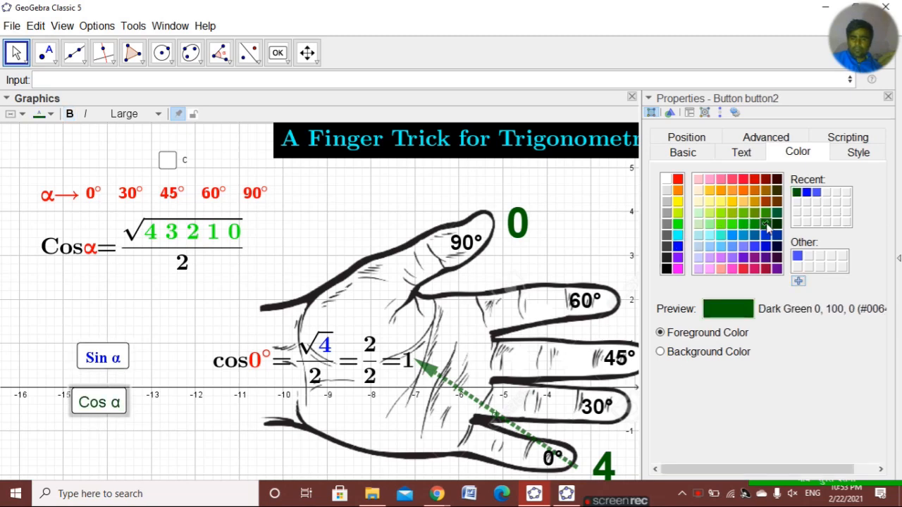
click(776, 224)
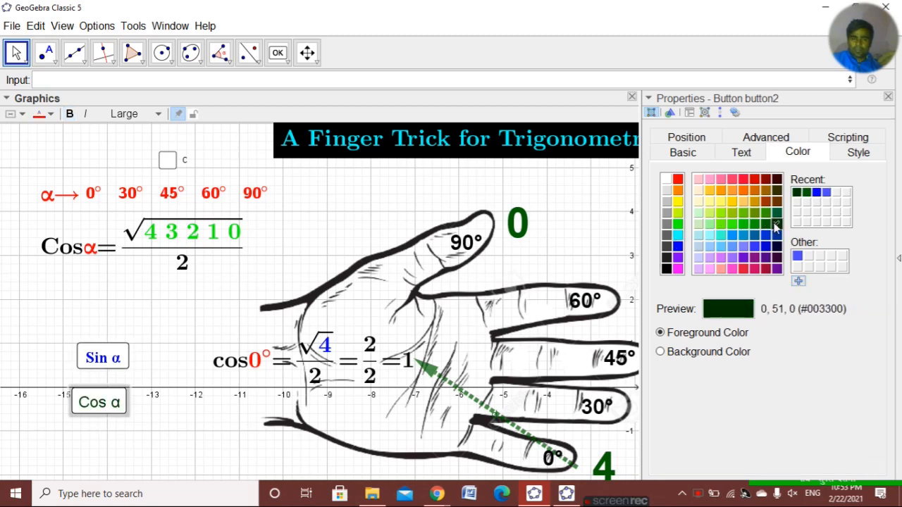
- Set the Cos α button's caption to the bold Serif font and close its properties
click(735, 155)
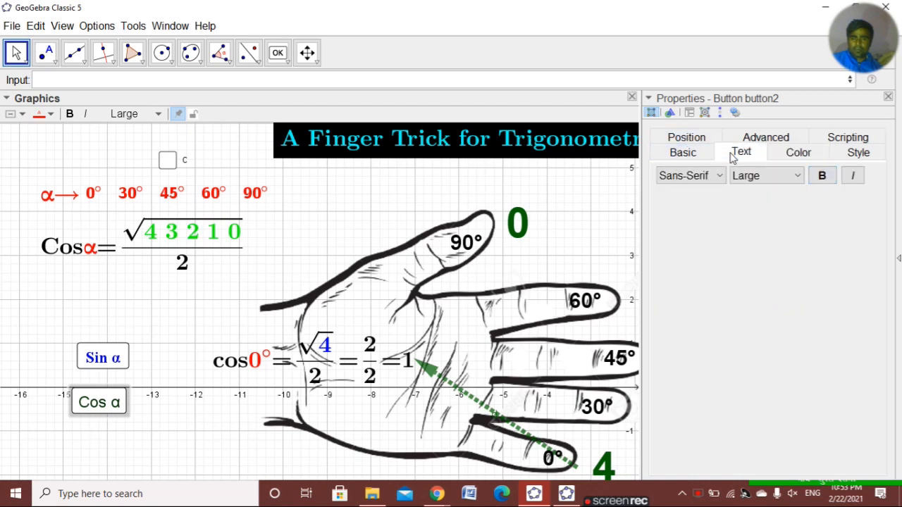
click(692, 176)
click(689, 204)
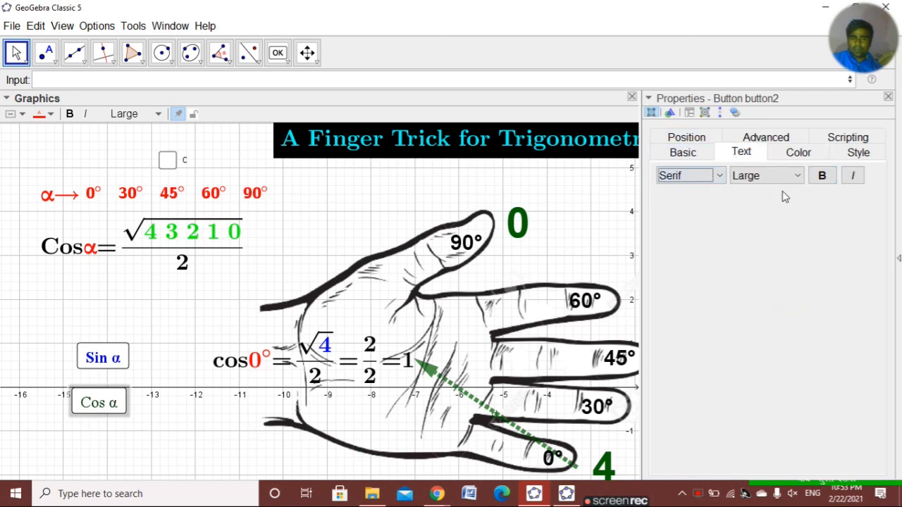
click(822, 177)
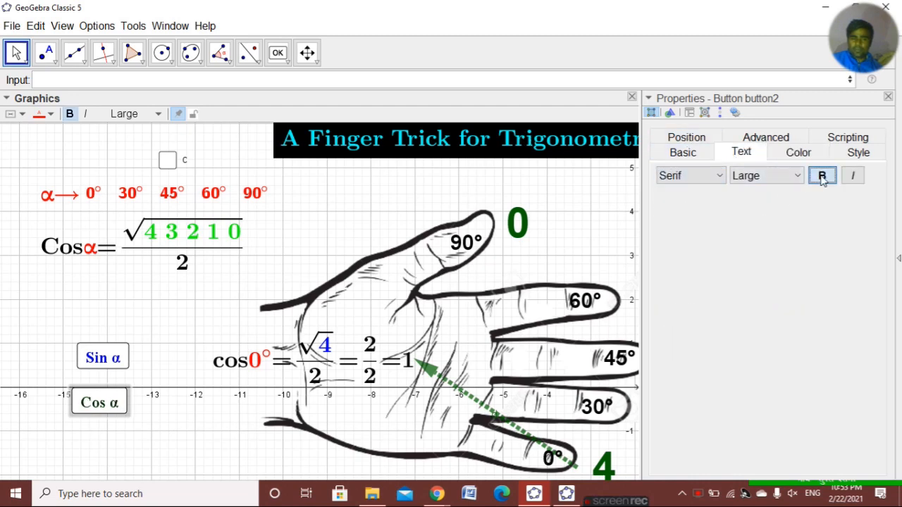
click(889, 97)
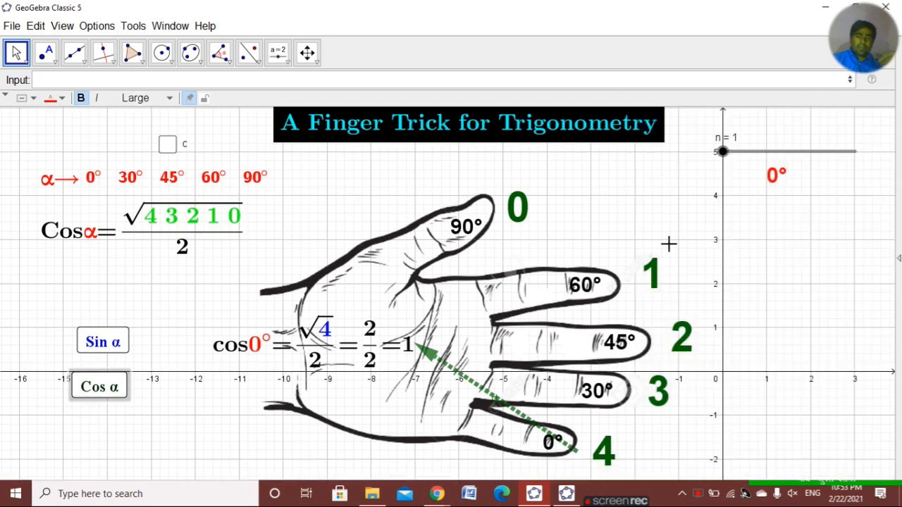
- Edit the cos 0° formula's LaTeX so the 4 under the root is colored green
right_click(310, 333)
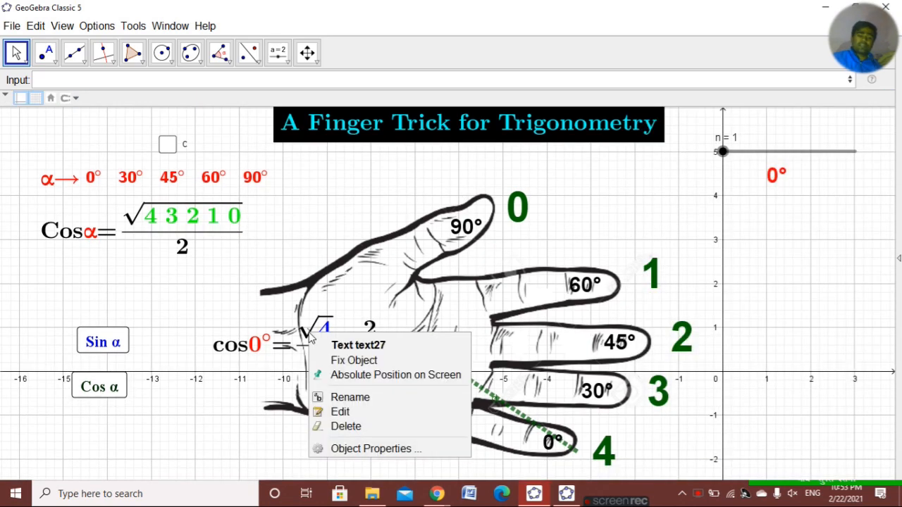
click(342, 412)
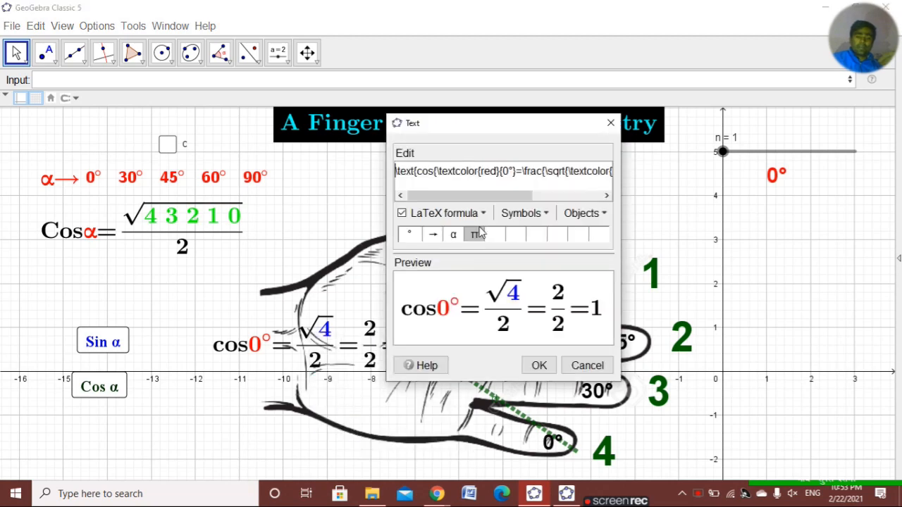
drag(487, 195, 557, 196)
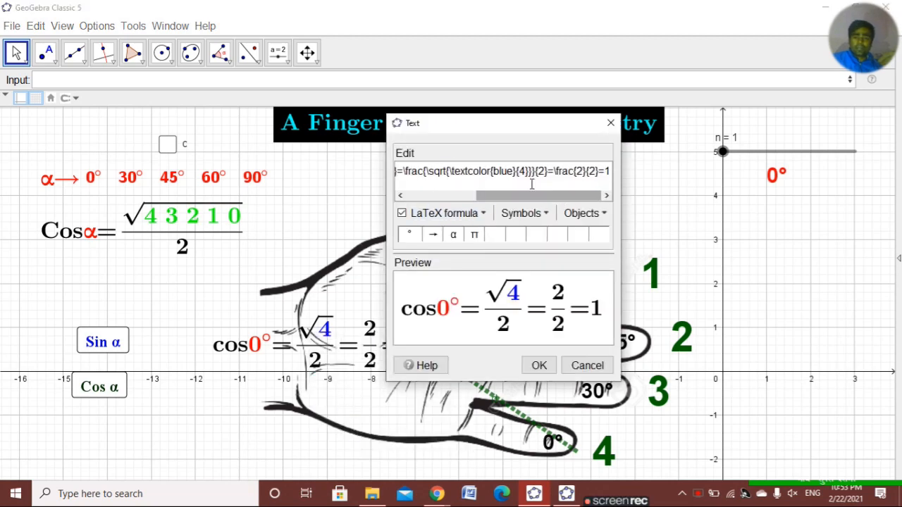
drag(513, 176, 503, 173)
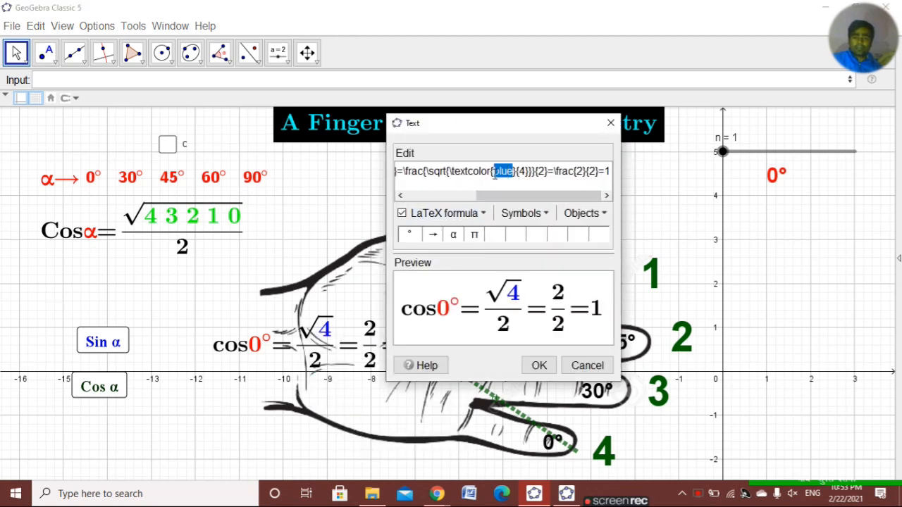
text(Green)
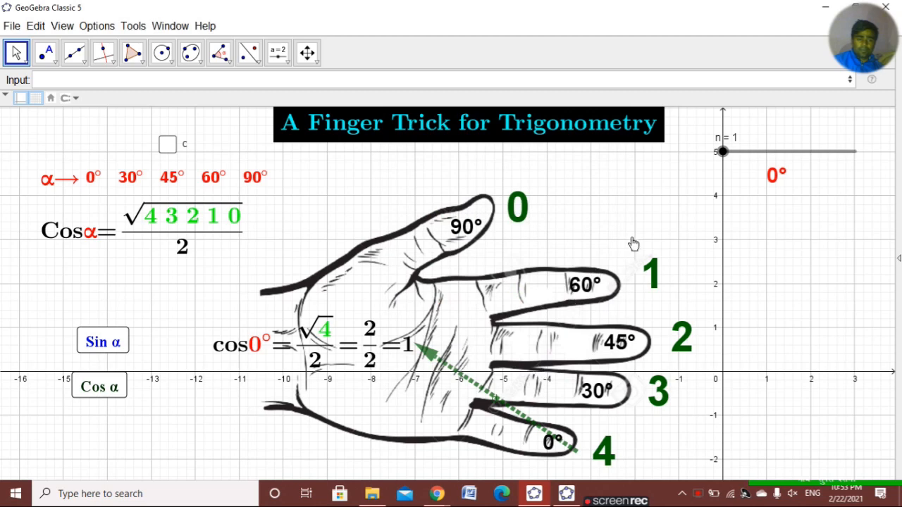
click(735, 159)
mouse_move(737, 153)
mouse_down()
mouse_move(853, 151)
mouse_move(726, 158)
mouse_up()
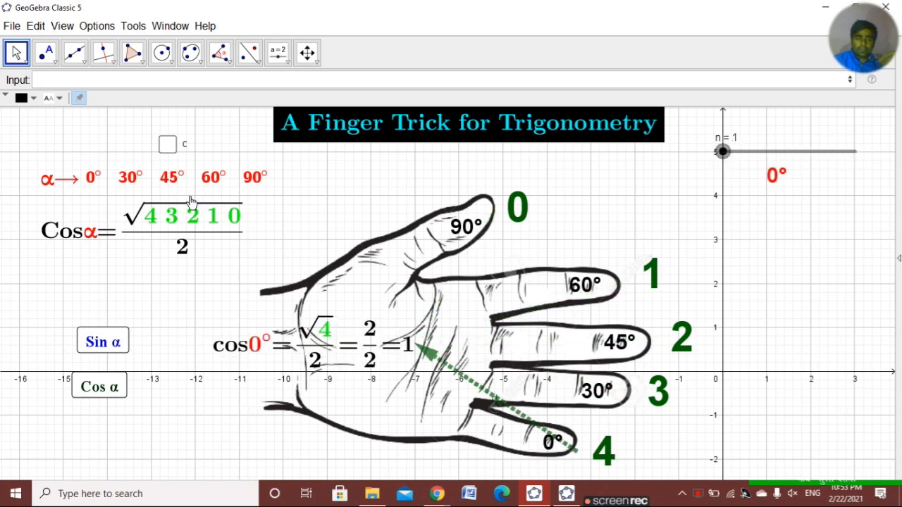
click(167, 146)
click(167, 145)
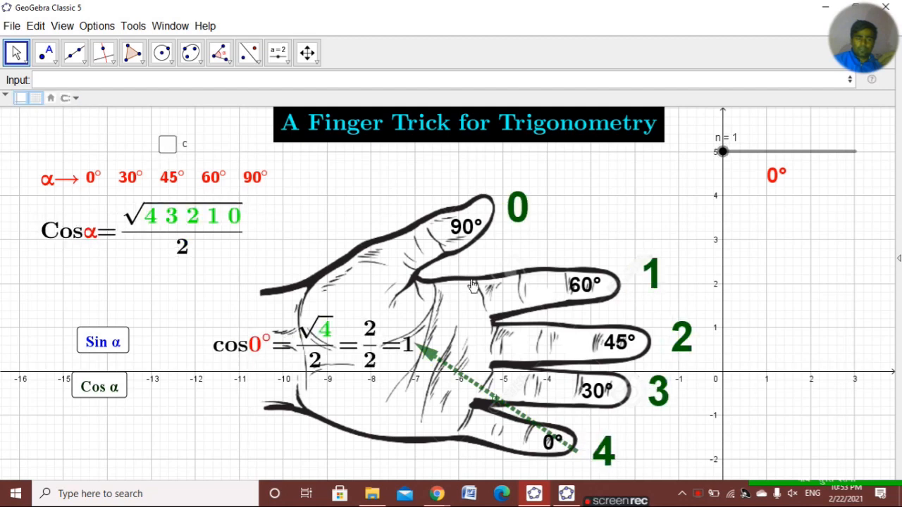
- Set slider n to 2 and recolor the 3 under the root in the cos 30° formula to green
drag(732, 160, 742, 160)
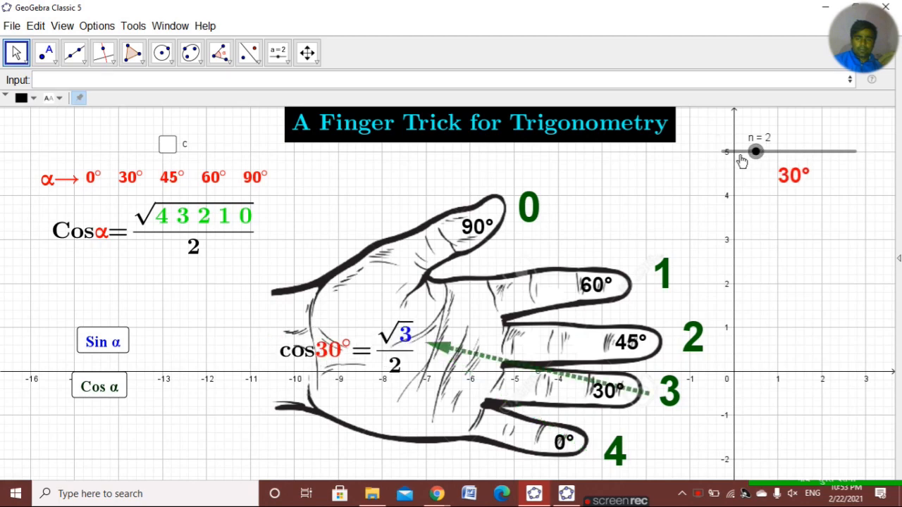
right_click(400, 340)
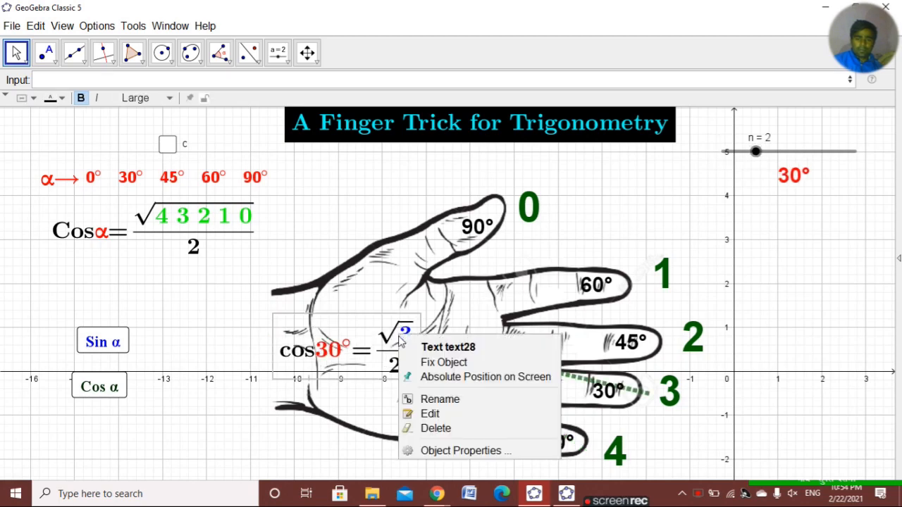
click(441, 414)
drag(487, 198, 576, 176)
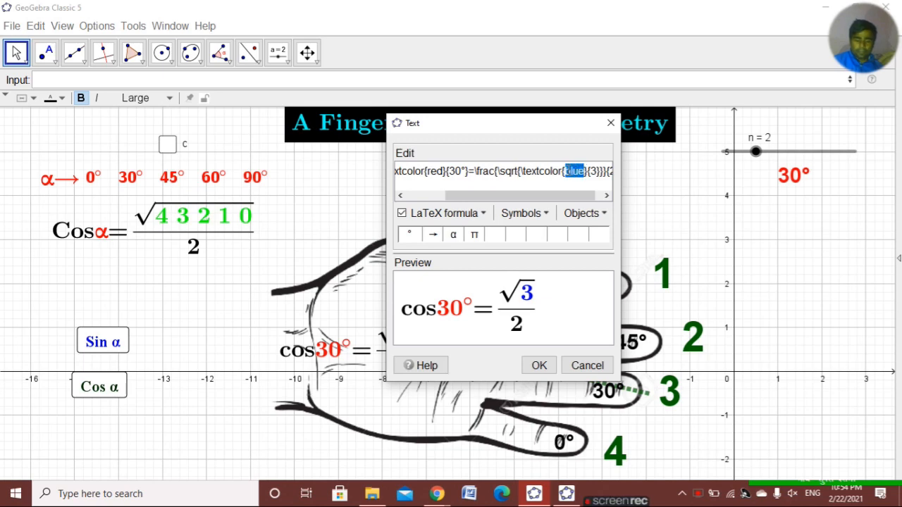
text(gree)
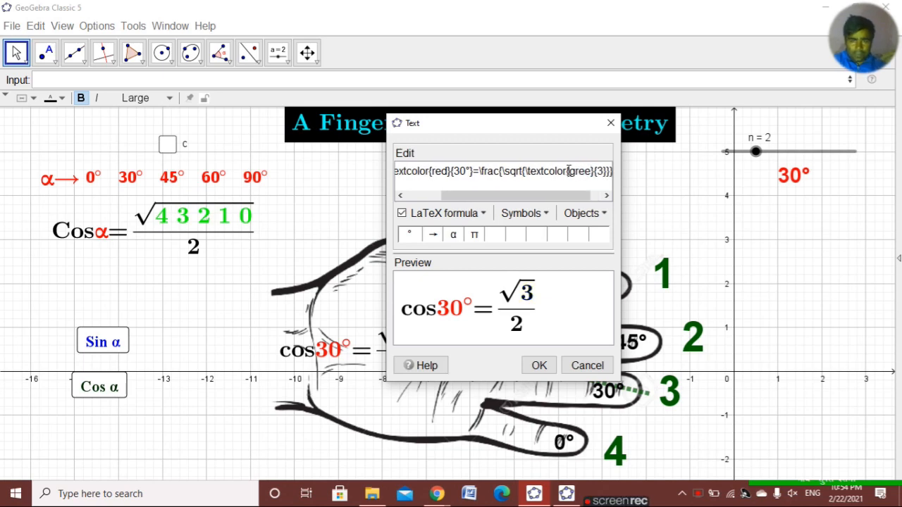
text(n)
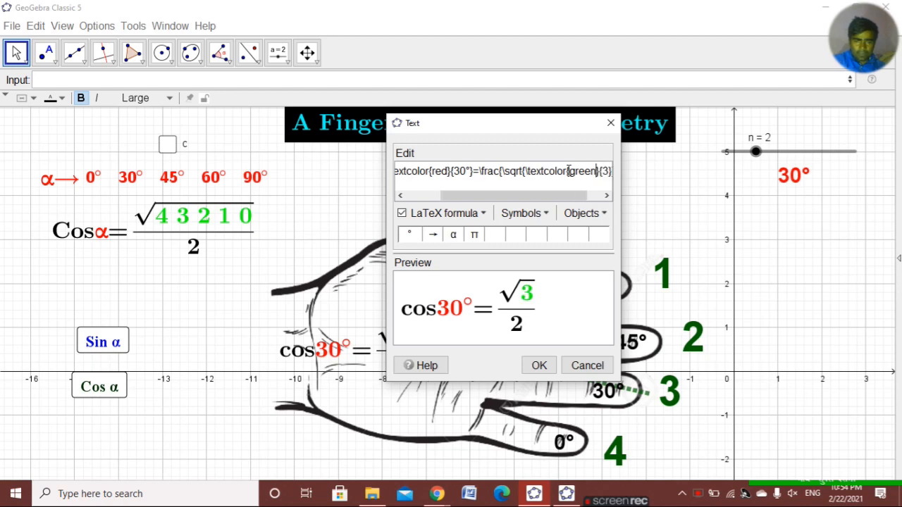
click(537, 366)
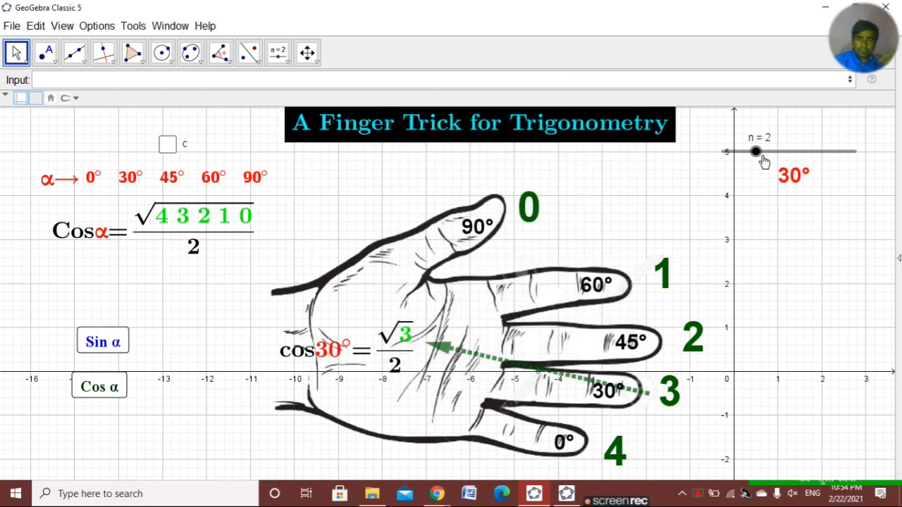
- Set slider n to 3 and recolor the 2 under the numerator's root in the cos 45° formula to green
drag(763, 161, 778, 159)
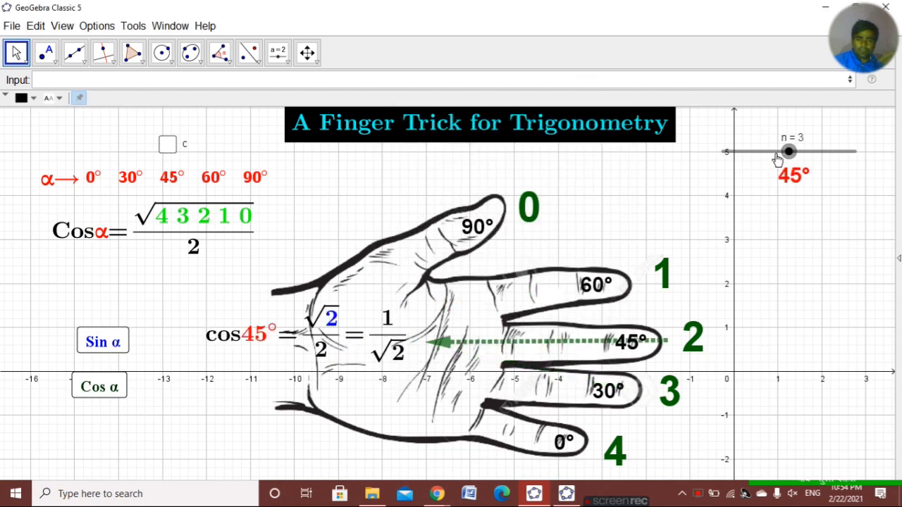
right_click(339, 346)
click(384, 419)
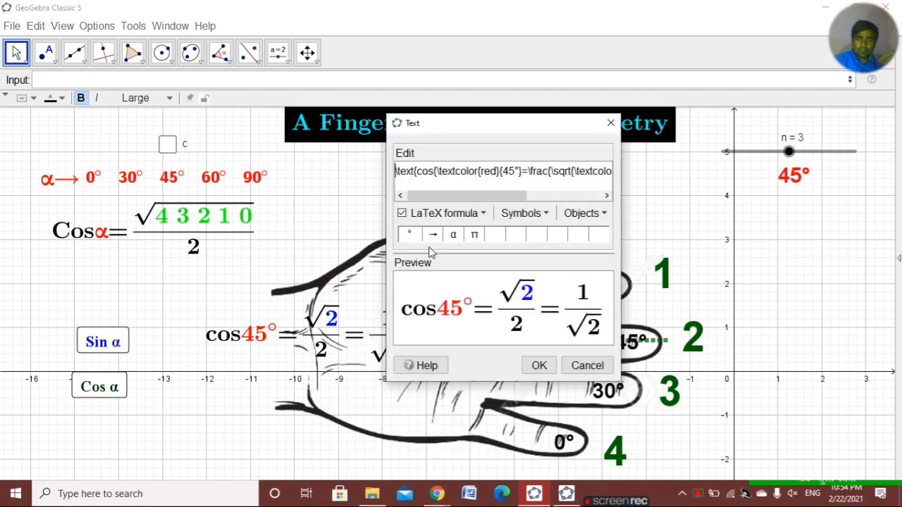
drag(462, 195, 526, 195)
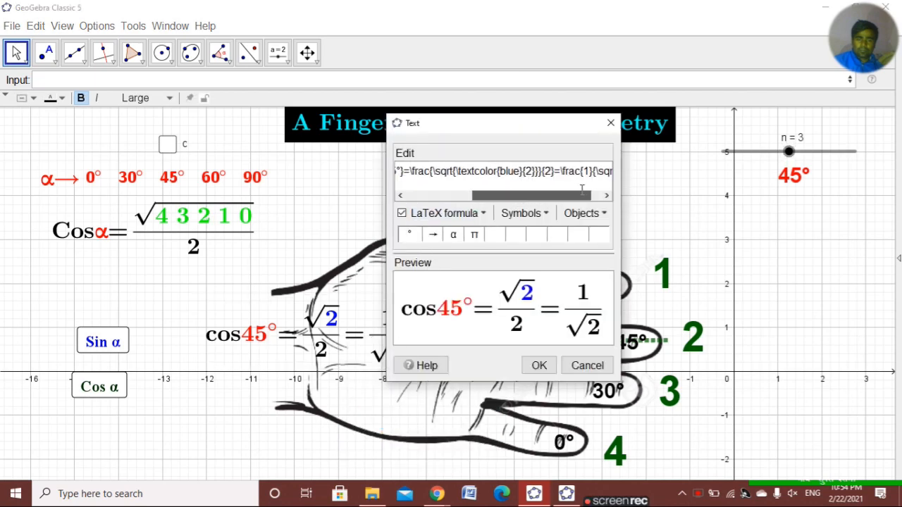
click(522, 173)
key(BackSpace)
key(BackSpace)
key(BackSpace)
key(BackSpace)
key(BackSpace)
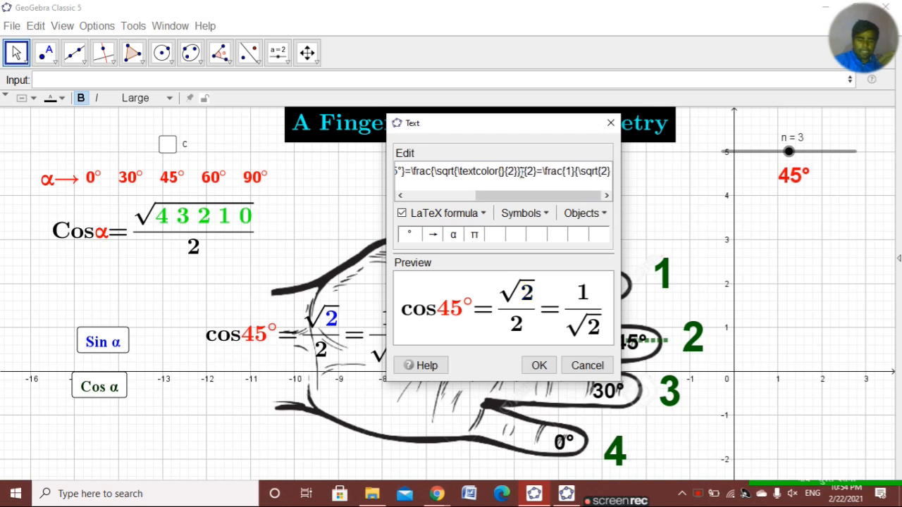
text(gree)
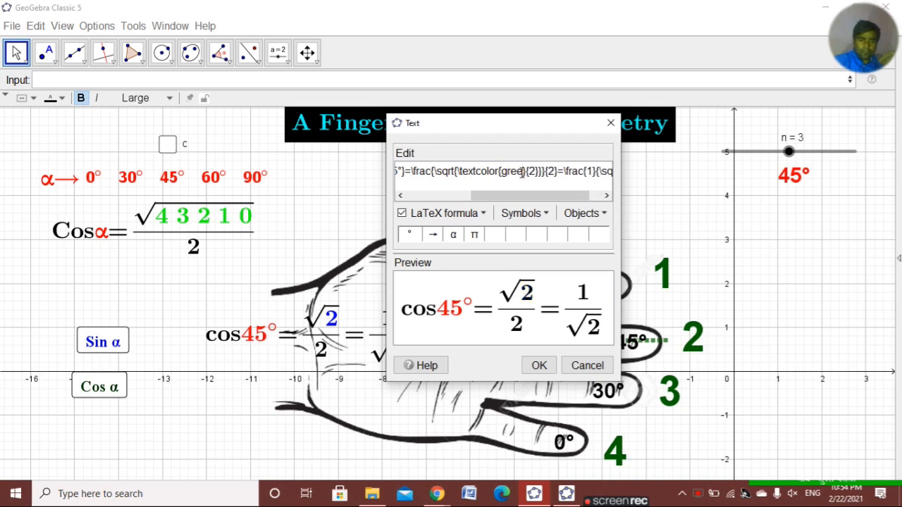
text(n})
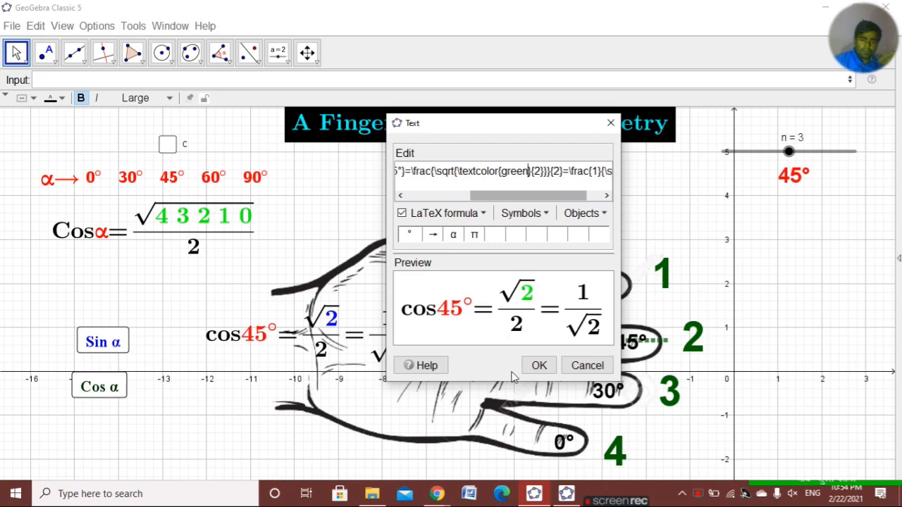
click(539, 366)
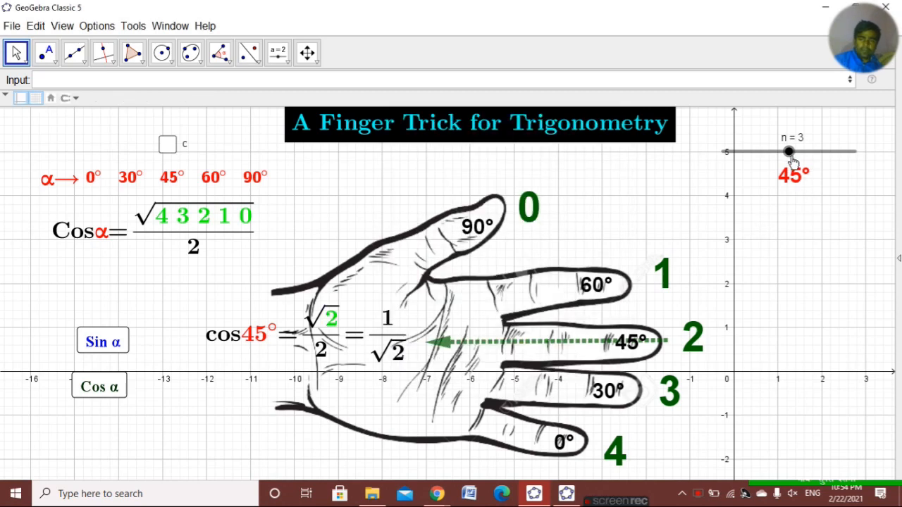
- Set slider n to 4 and recolor the 1 under the root in the cos 60° formula to green
drag(794, 162, 812, 160)
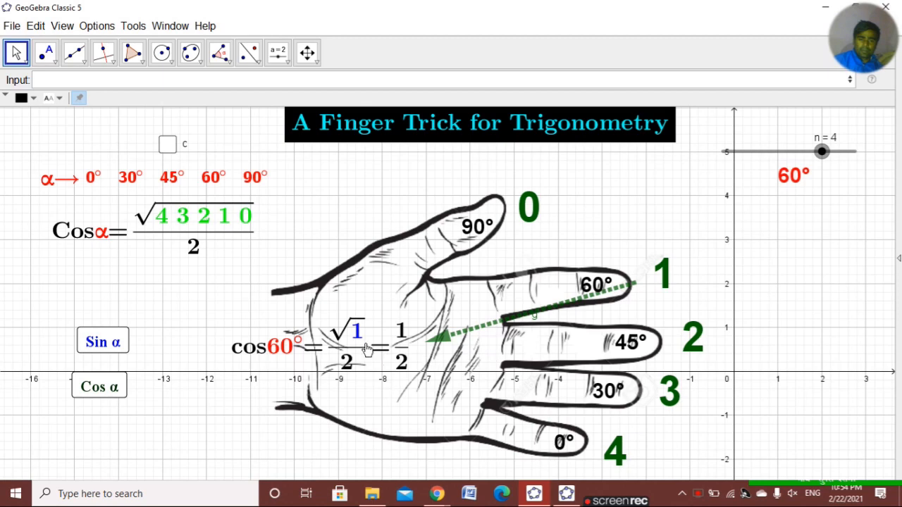
right_click(366, 349)
click(396, 422)
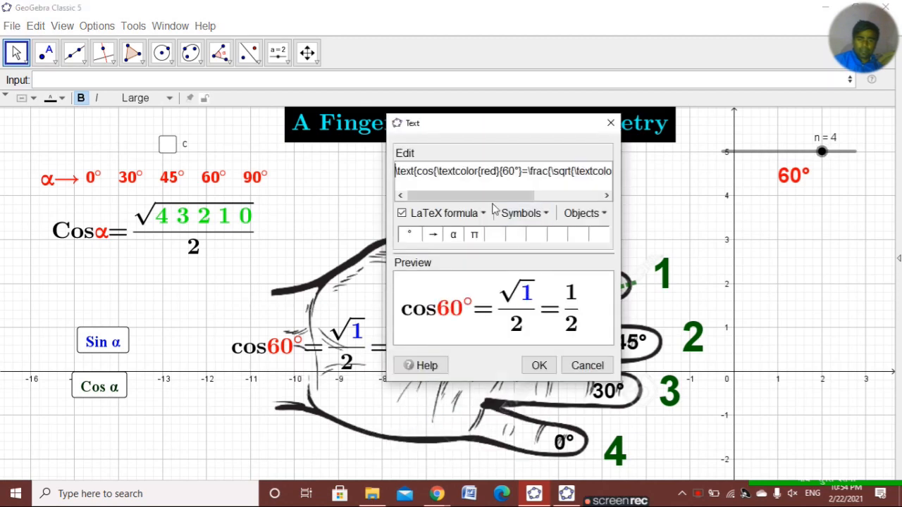
drag(494, 196, 612, 212)
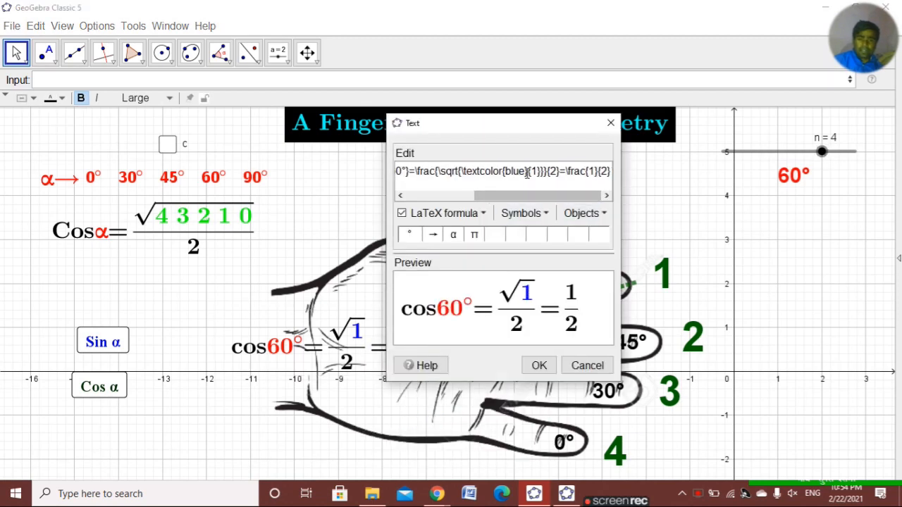
key(BackSpace)
key(BackSpace)
key(BackSpace)
key(BackSpace)
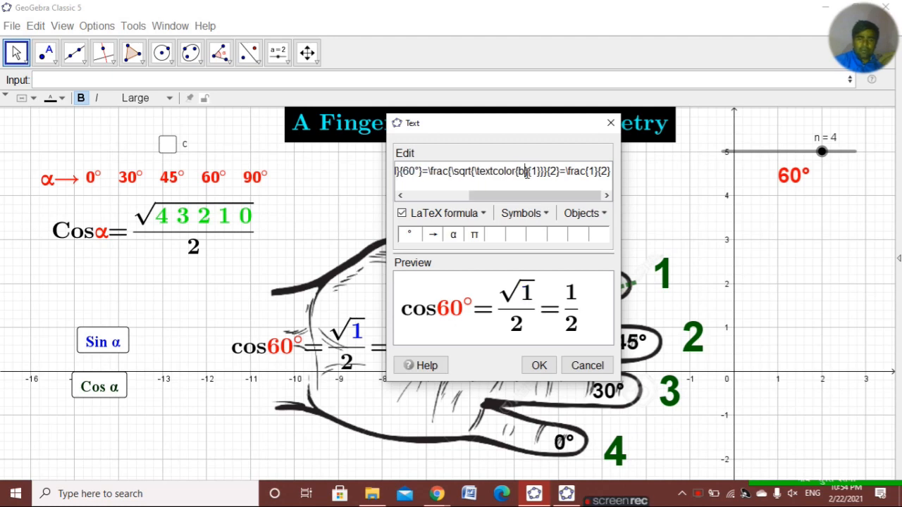
text(gr)
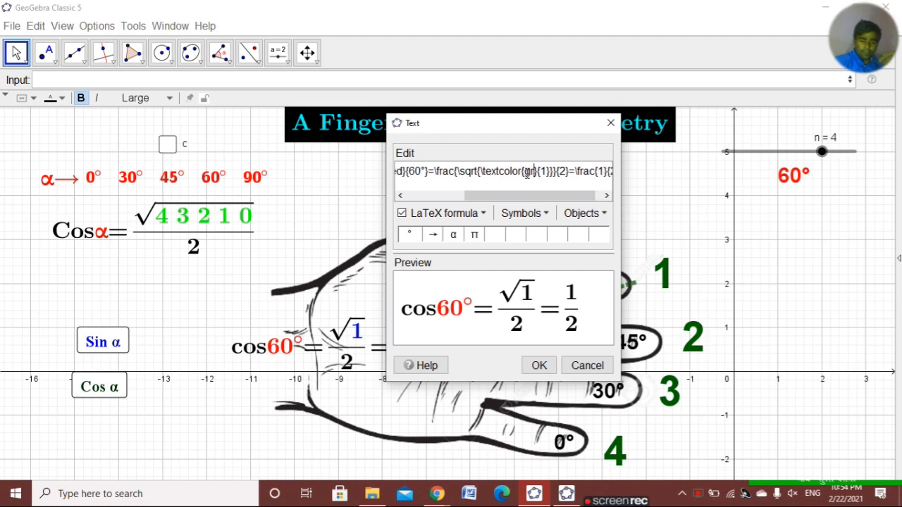
text(een)
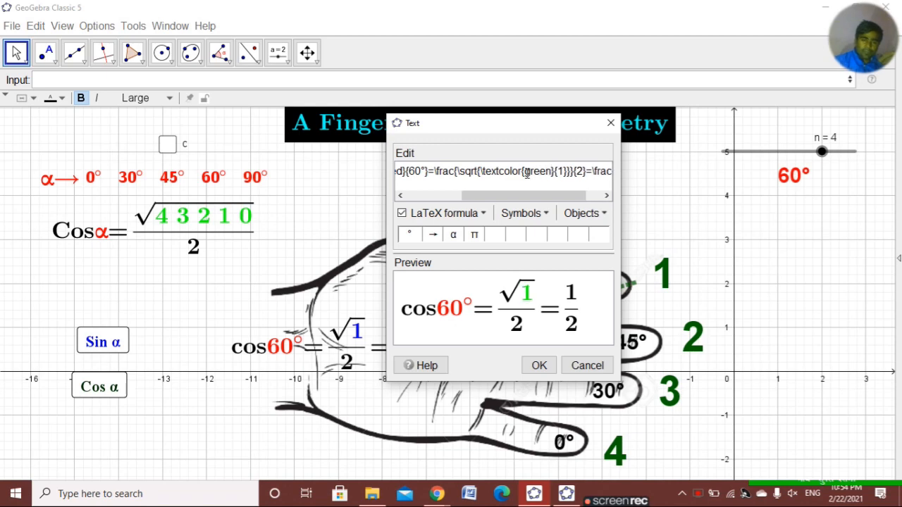
click(539, 365)
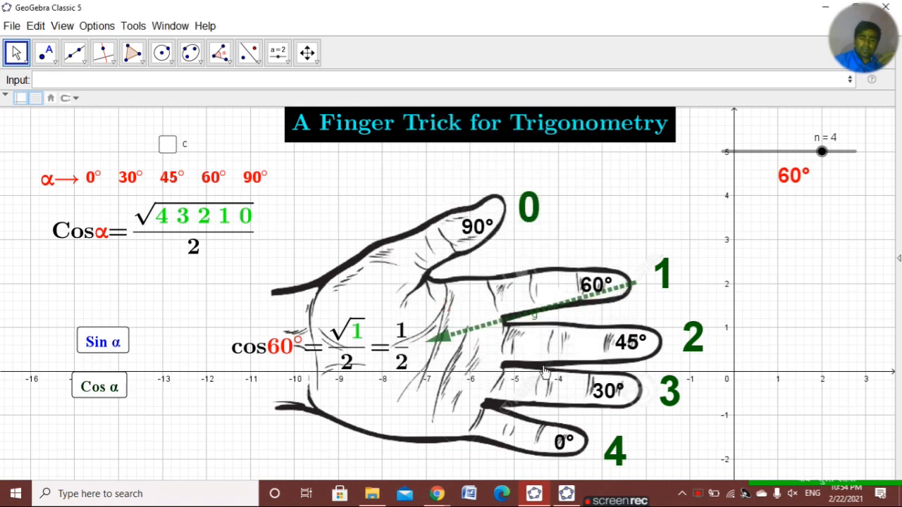
- Set slider n to 5 and recolor the 0 under the root in the cos 90° formula to green
drag(824, 154, 851, 156)
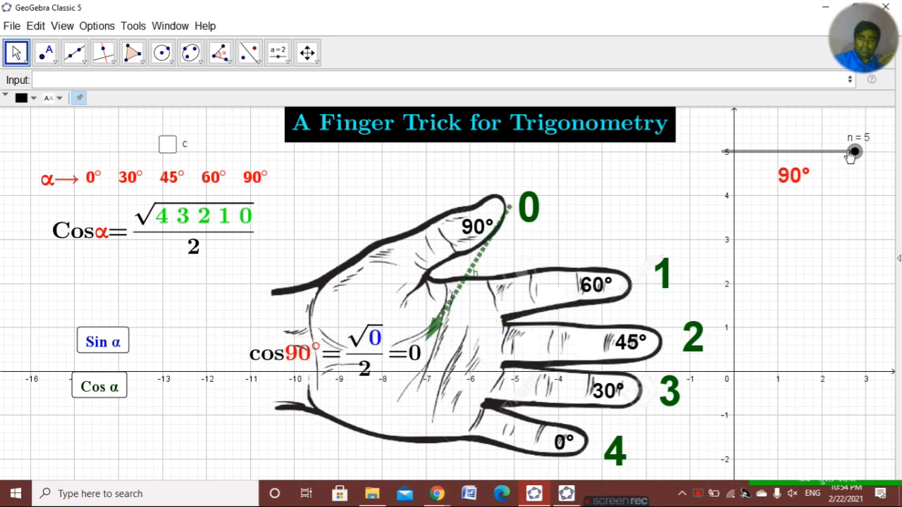
right_click(356, 353)
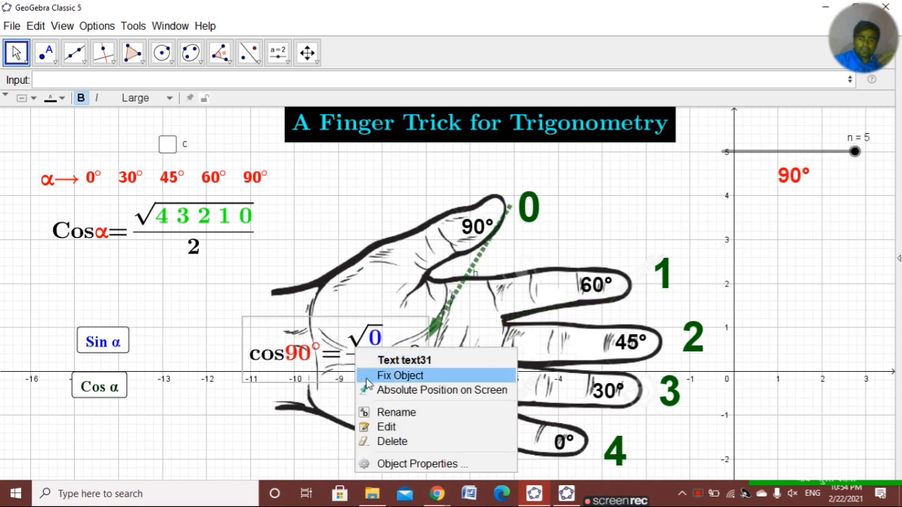
click(395, 427)
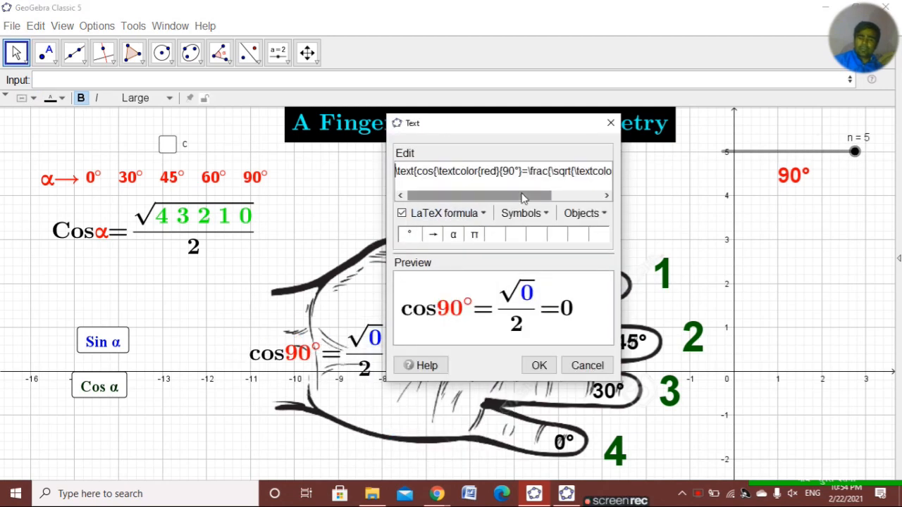
drag(524, 198, 575, 197)
click(564, 174)
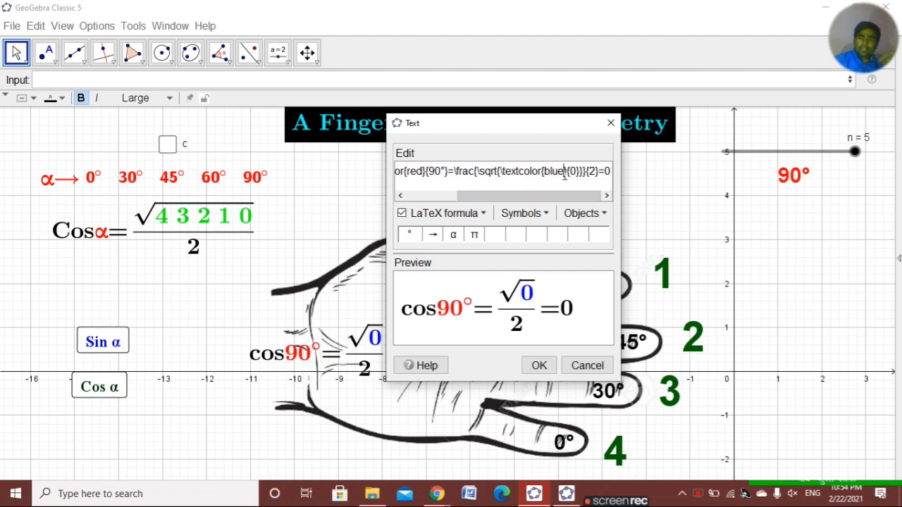
key(BackSpace)
key(BackSpace)
key(BackSpace)
key(BackSpace)
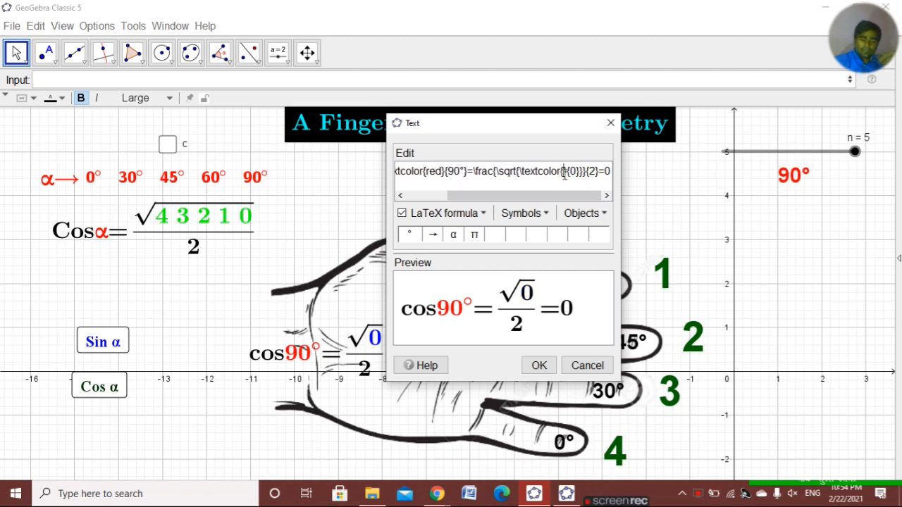
text(gree)
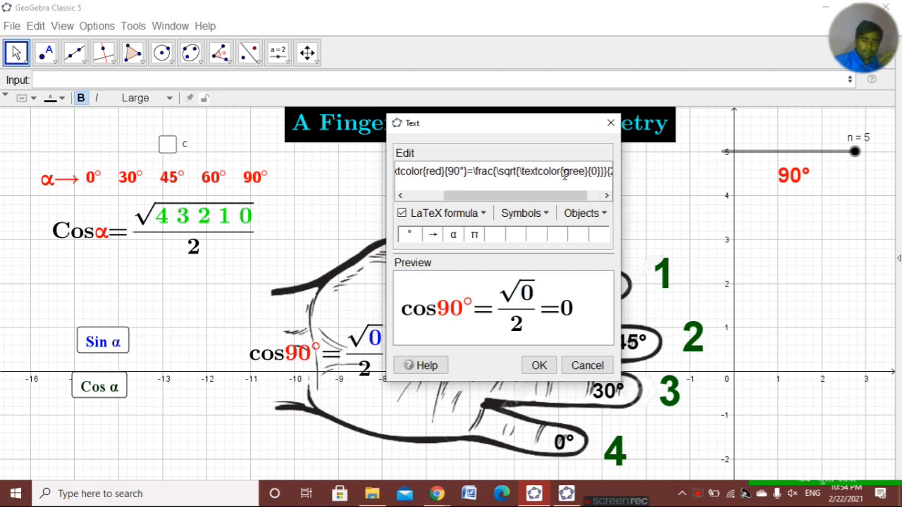
text(n})
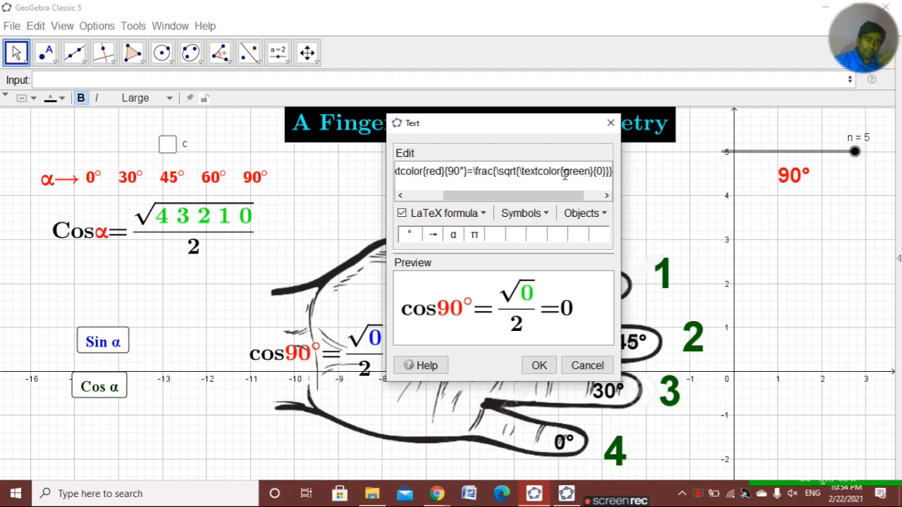
click(535, 365)
click(587, 256)
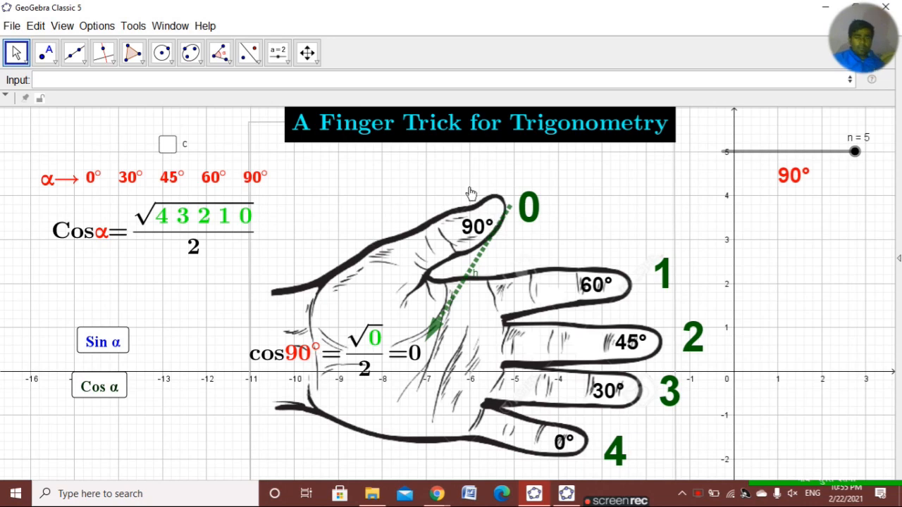
- Hide checkbox c and move the title slightly down toward the hand image
click(193, 144)
right_click(169, 153)
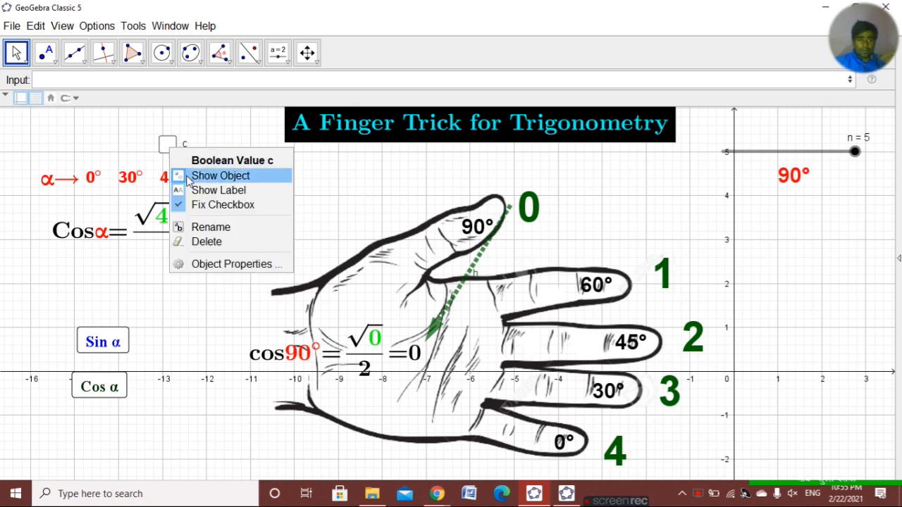
click(211, 175)
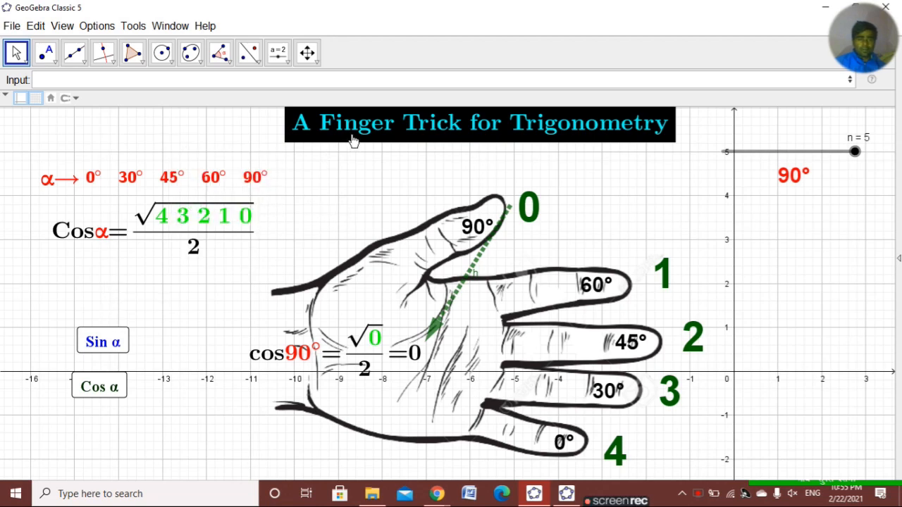
drag(353, 140, 365, 161)
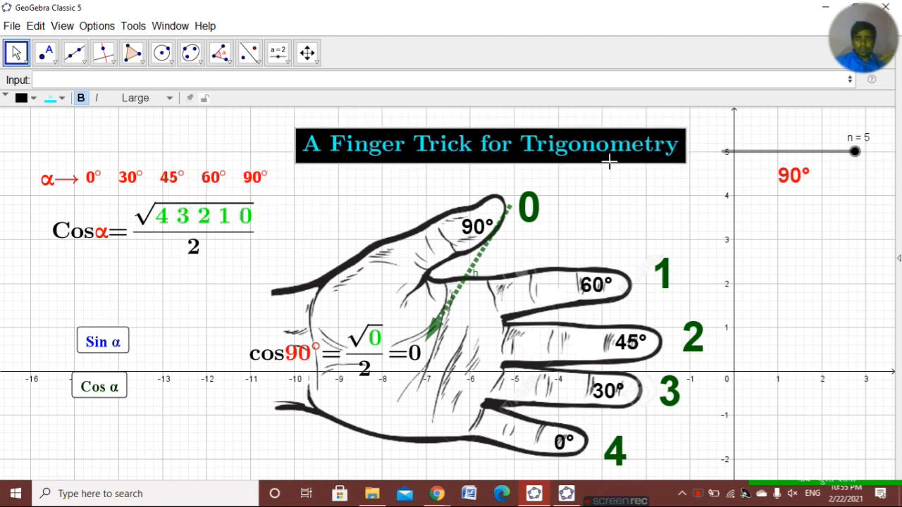
- Set slider n's line width to 50 px and its line color to black, and close its properties
right_click(774, 157)
click(807, 295)
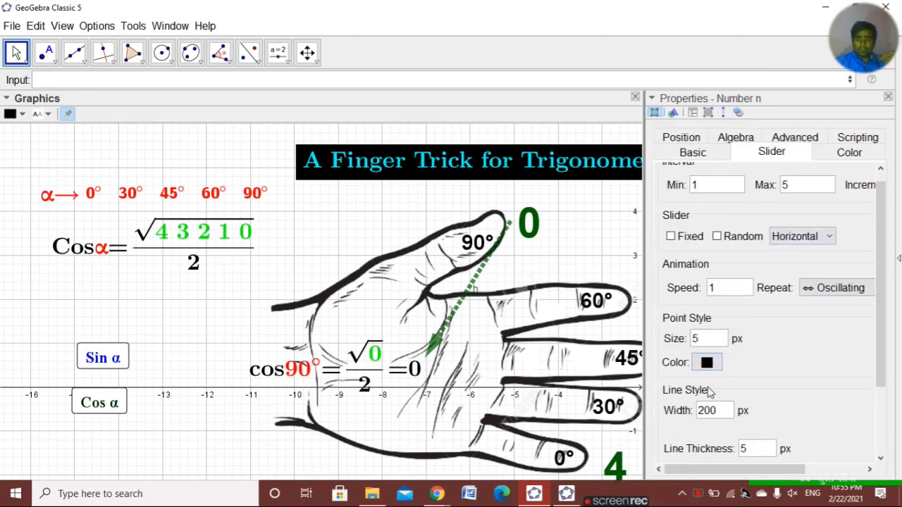
double_click(721, 411)
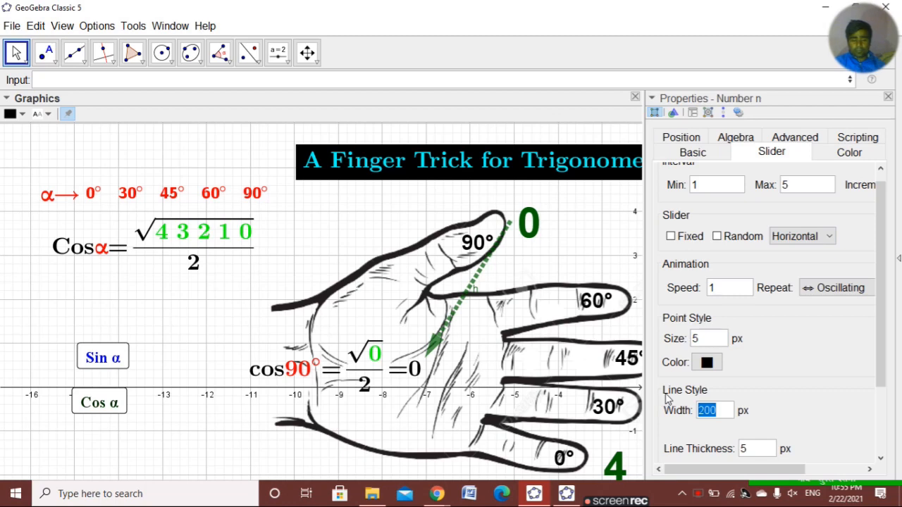
text(50)
scroll(709, 402, down, 1)
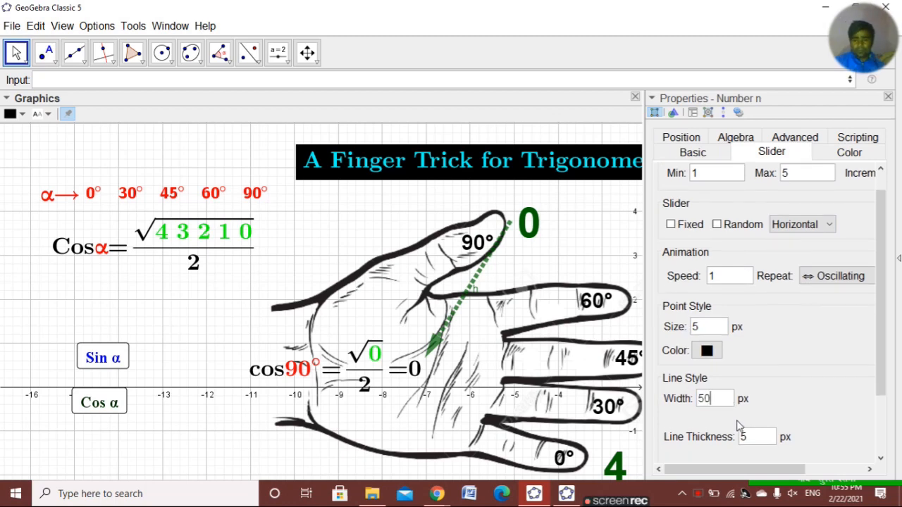
scroll(719, 418, down, 1)
scroll(719, 417, down, 1)
click(707, 437)
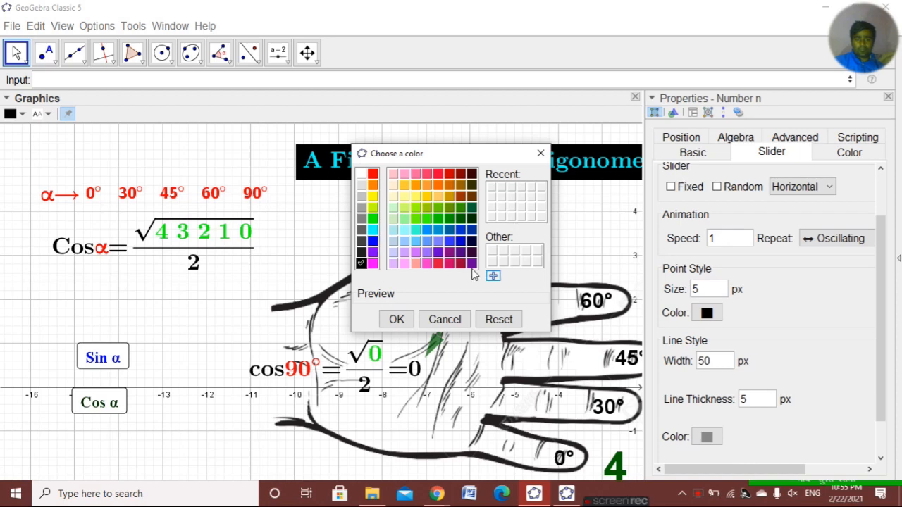
click(888, 101)
click(406, 321)
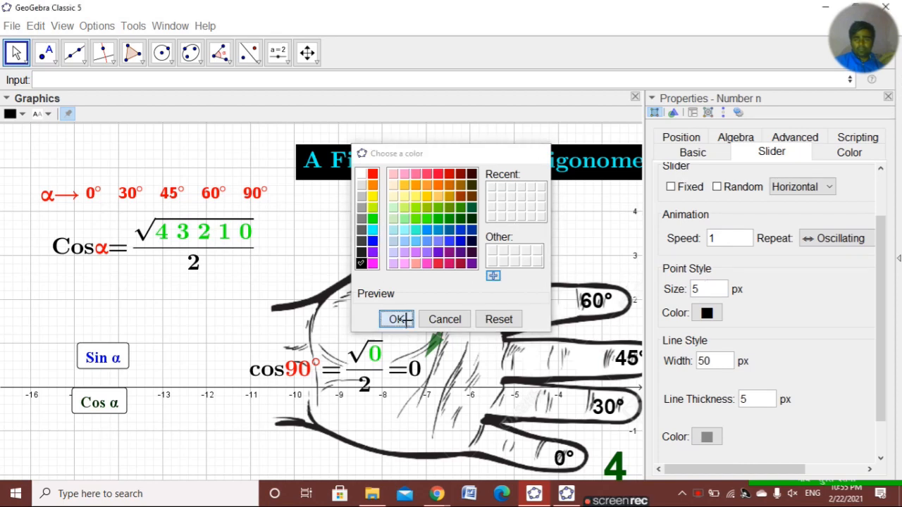
click(889, 98)
- Place the shortened slider n just above the red angle text with n at 1, and hide its label
mouse_move(756, 159)
mouse_down()
mouse_move(786, 161)
mouse_move(765, 154)
mouse_up()
right_click(787, 160)
click(793, 196)
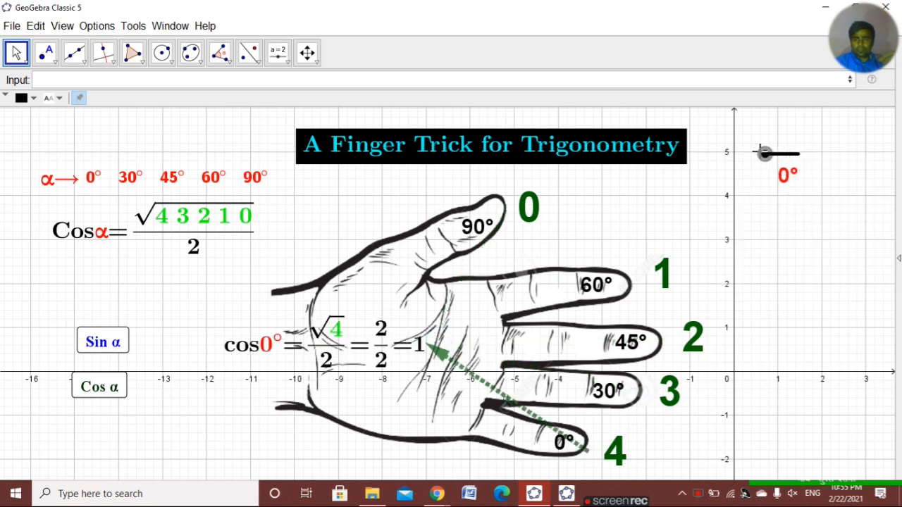
- Hide the input bar and shift the title farther right above the hand, close to the slider
drag(433, 170, 441, 171)
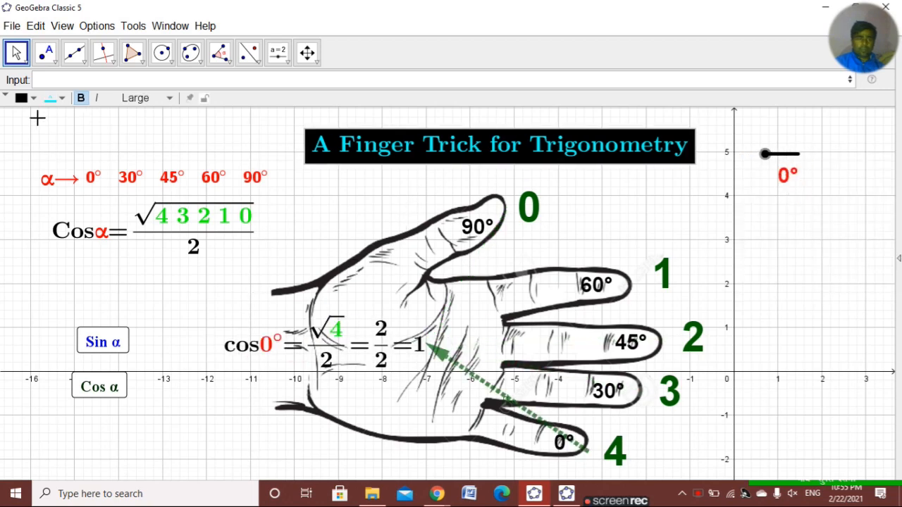
click(71, 29)
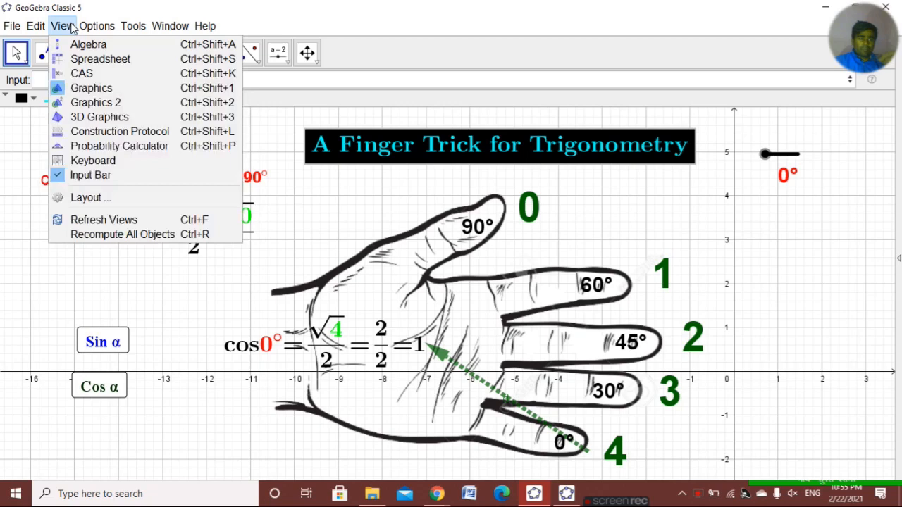
click(101, 176)
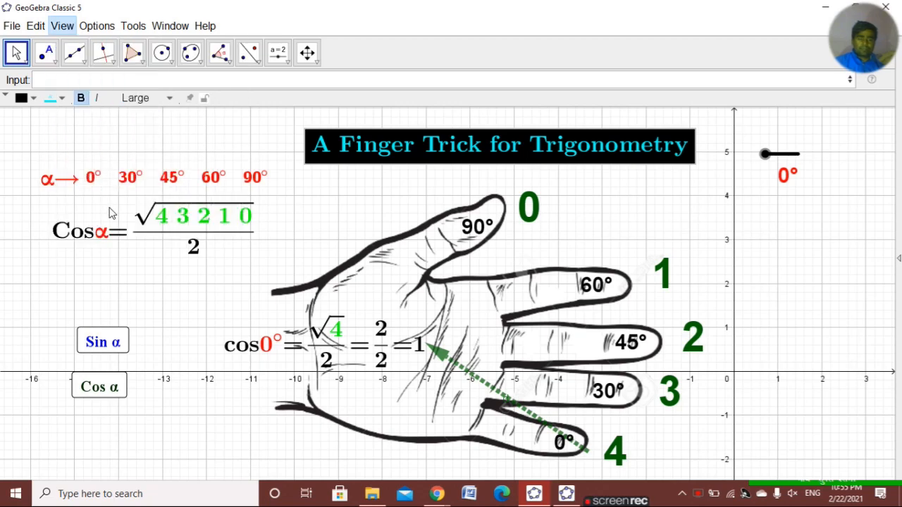
drag(409, 124, 460, 129)
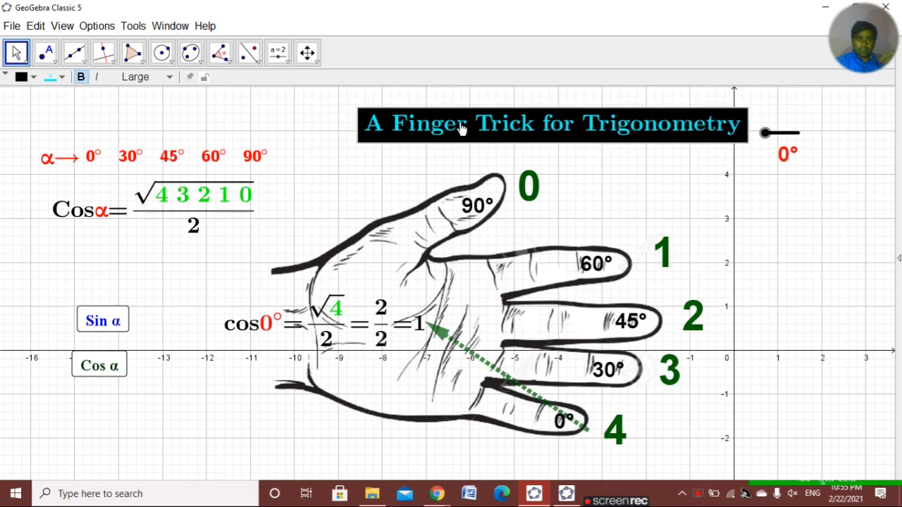
click(312, 184)
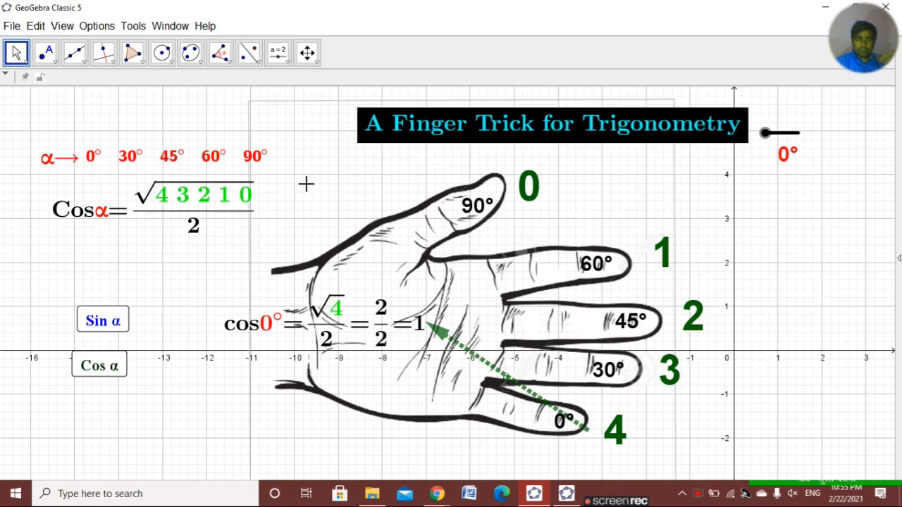
mouse_move(192, 121)
mouse_down()
mouse_move(196, 150)
mouse_move(197, 133)
mouse_up()
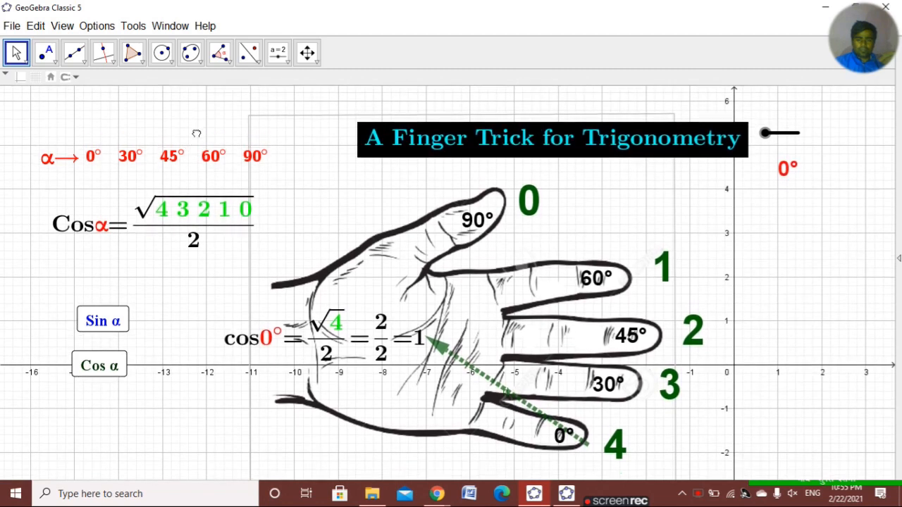
click(588, 155)
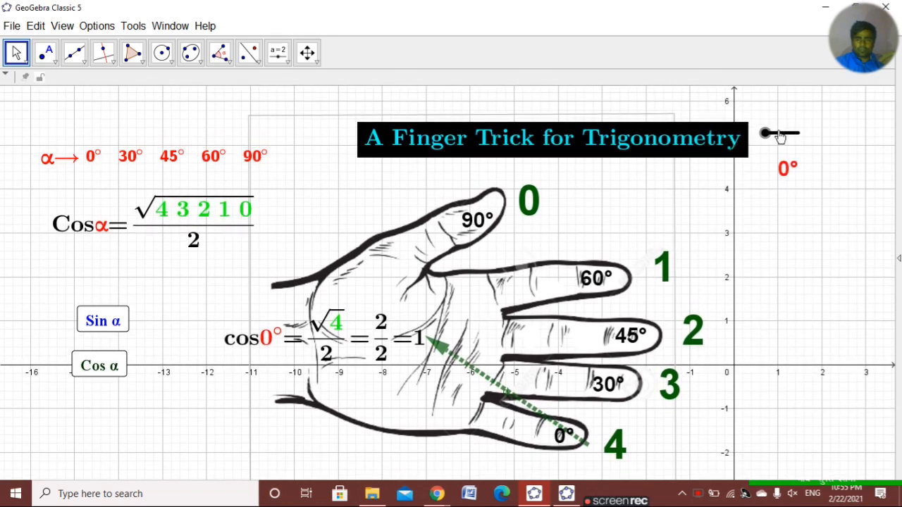
- Move slider n and the red 0° text to the right, and shift the title up and right beside them
drag(781, 136, 812, 141)
click(810, 171)
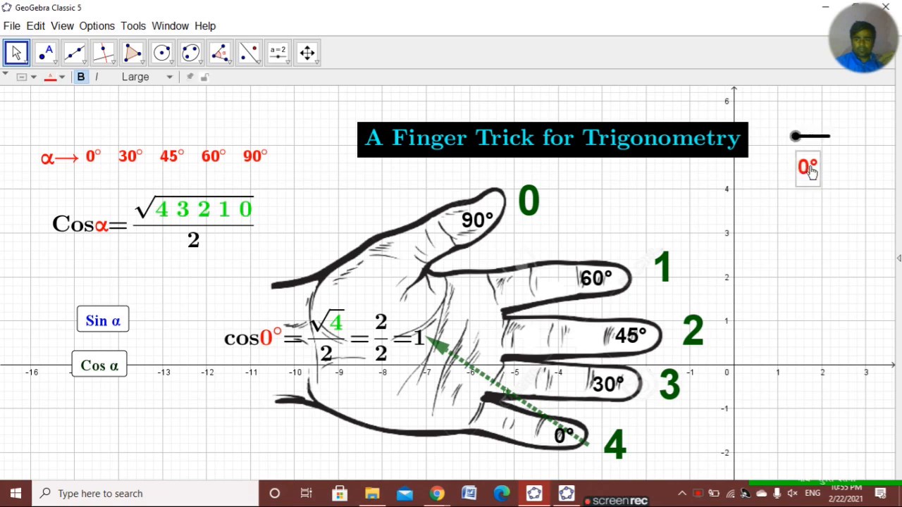
drag(637, 146, 661, 128)
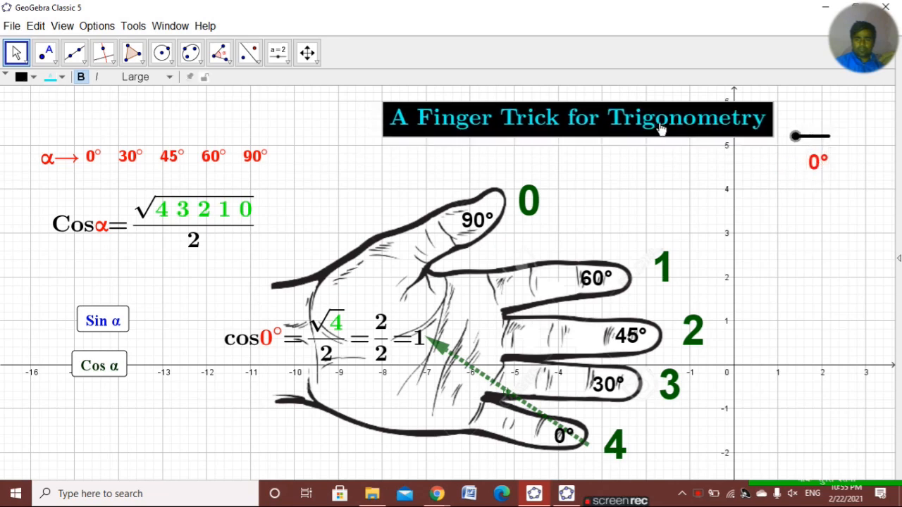
- Place the Sin α and Cos α buttons side by side above the row of α angles
drag(121, 323, 195, 96)
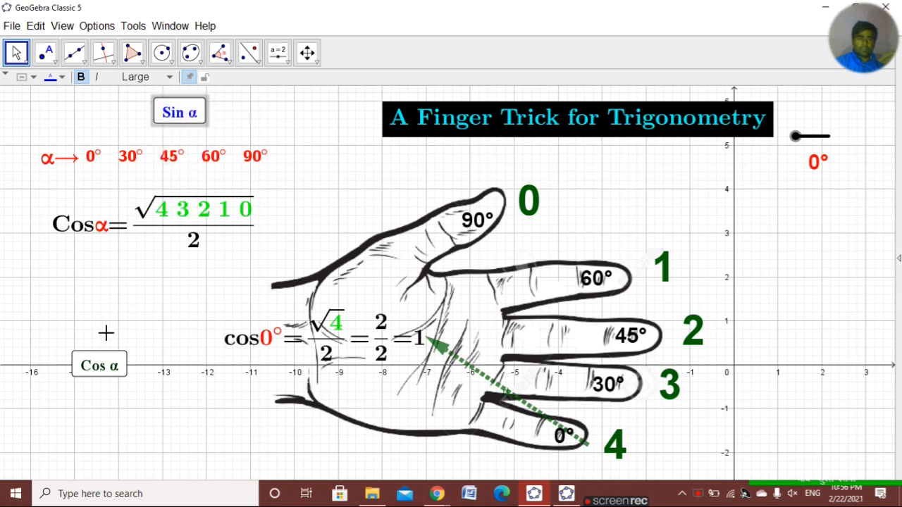
drag(106, 363, 265, 109)
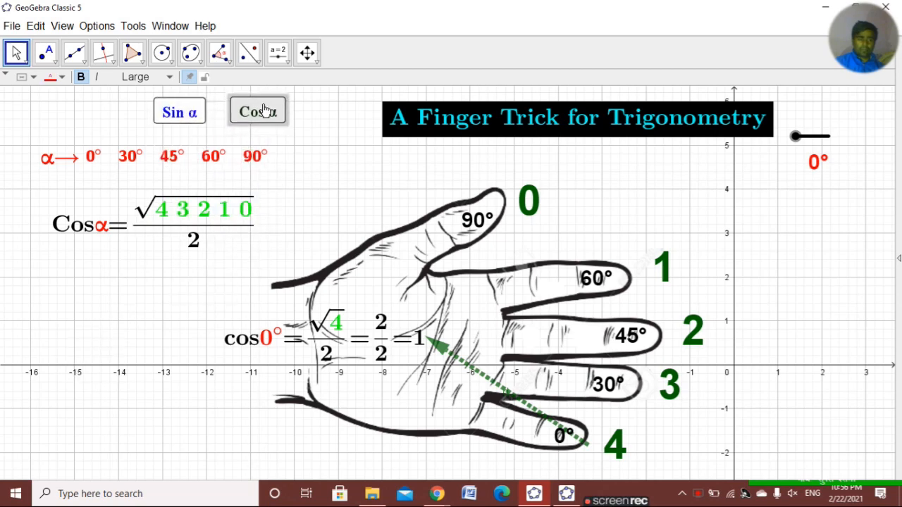
- Move slider n to show 30° and change the font of the red angle text beneath it to Serif
click(177, 234)
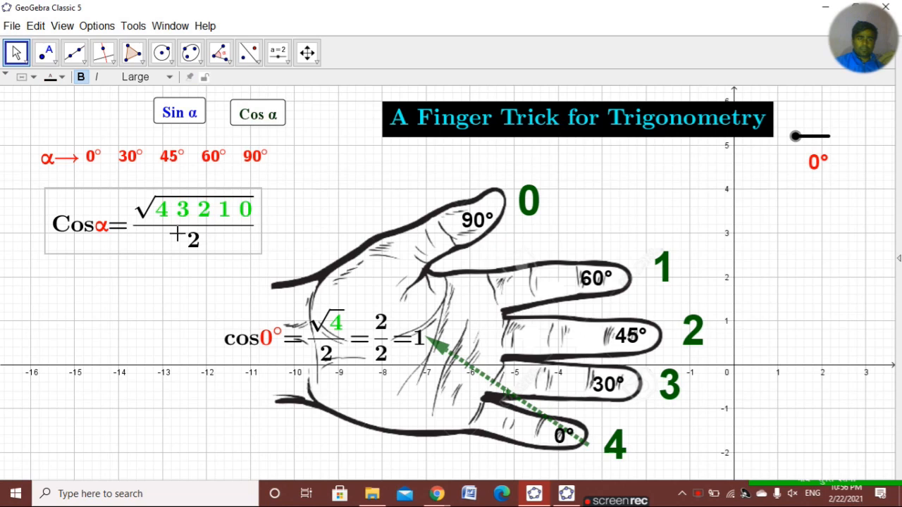
click(134, 276)
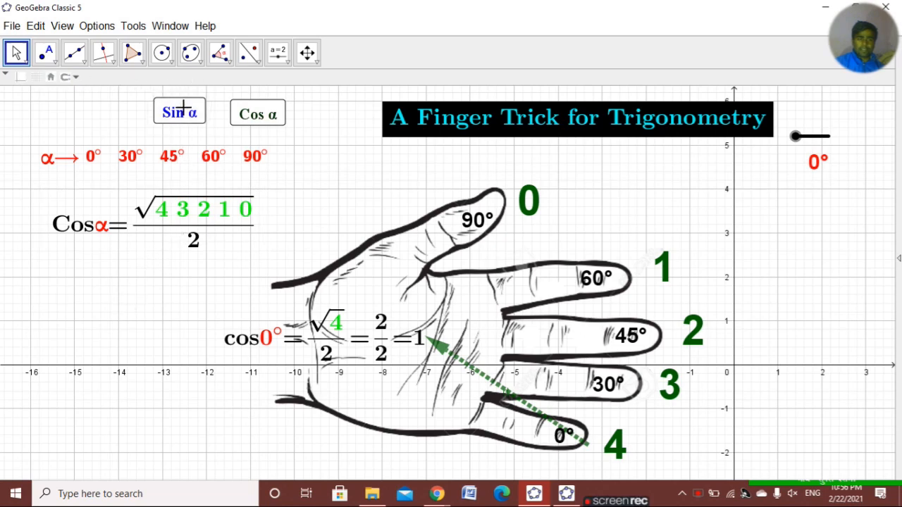
drag(796, 137, 806, 139)
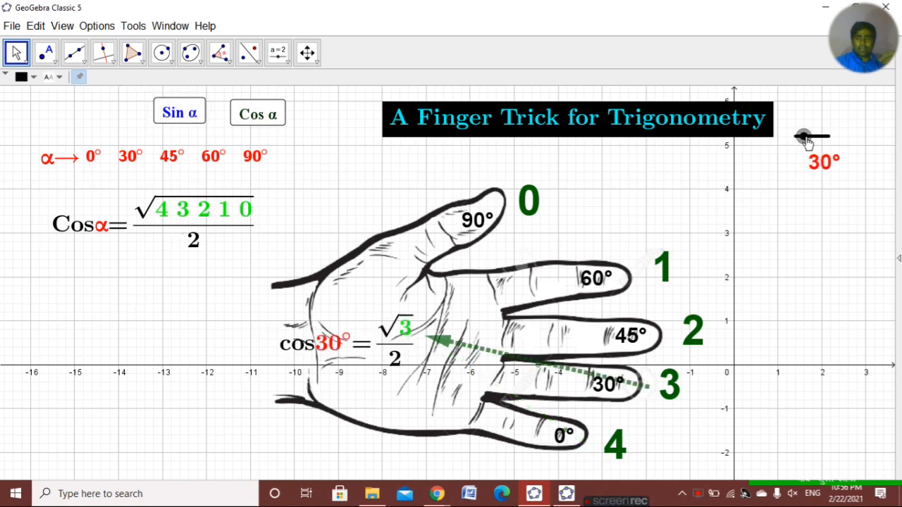
click(828, 168)
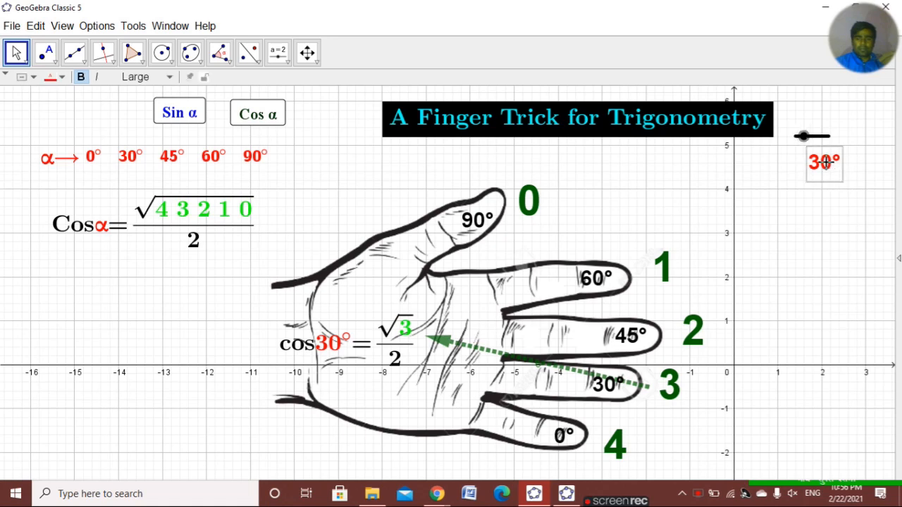
right_click(829, 168)
click(791, 281)
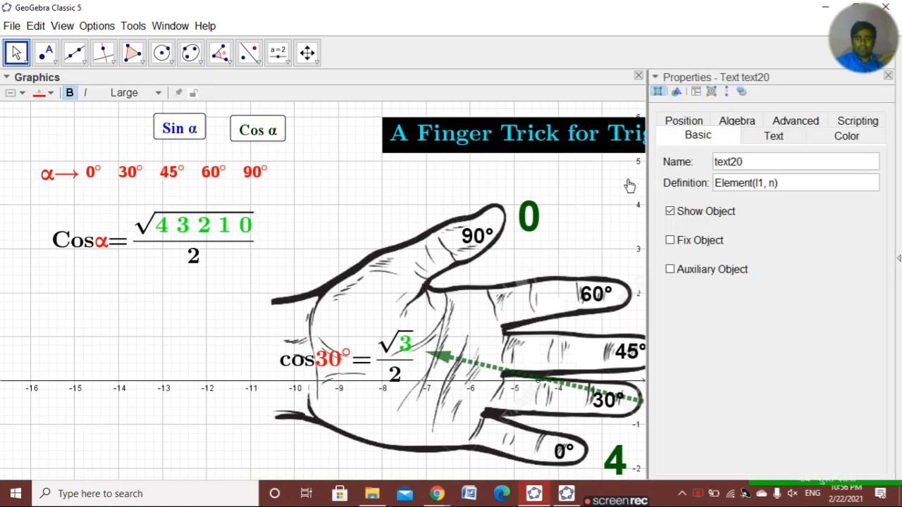
click(743, 138)
click(703, 161)
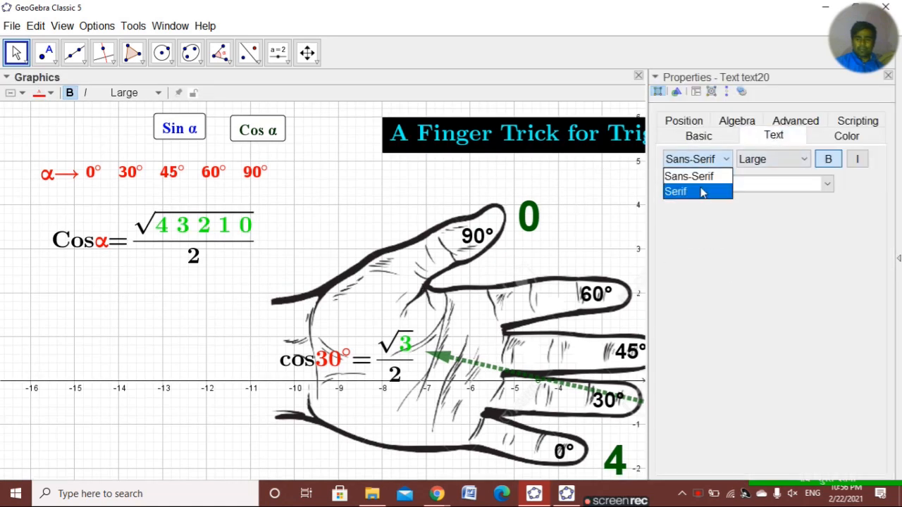
click(701, 191)
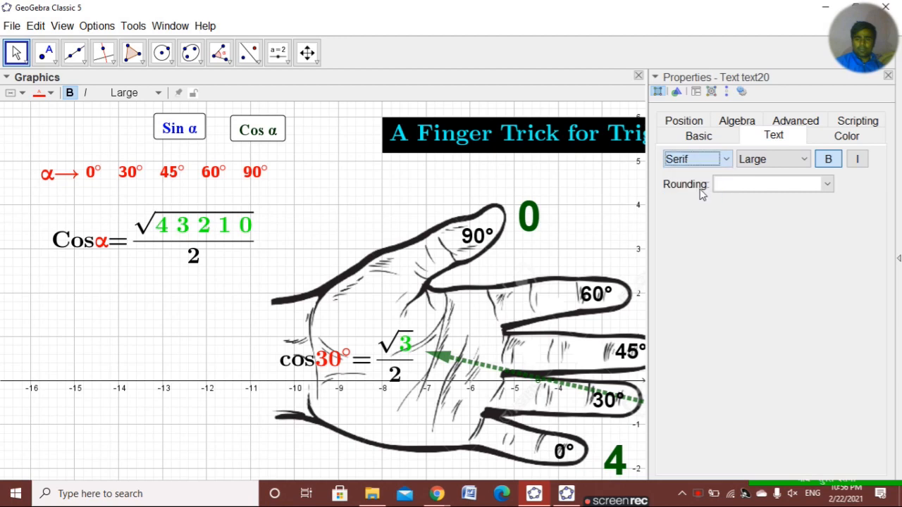
- Change the font of the green finger numbers 0 and 1 to Serif
click(539, 220)
click(685, 162)
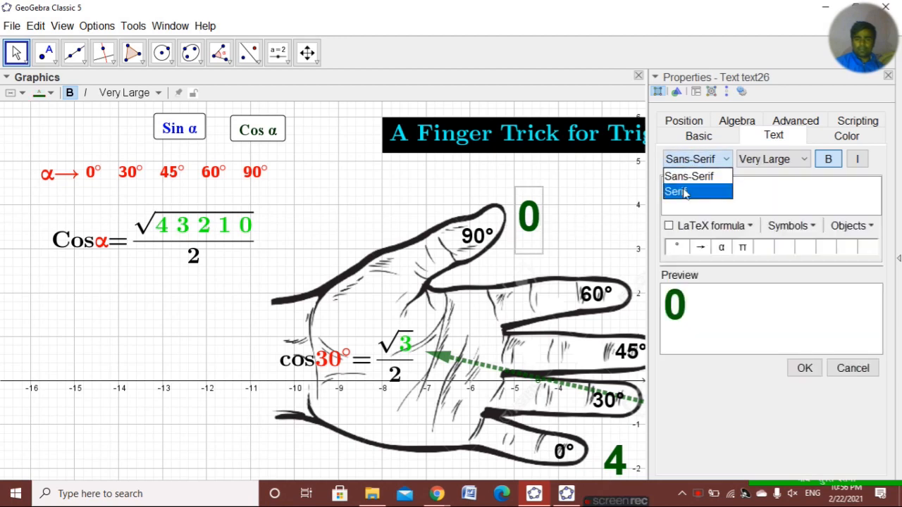
click(677, 192)
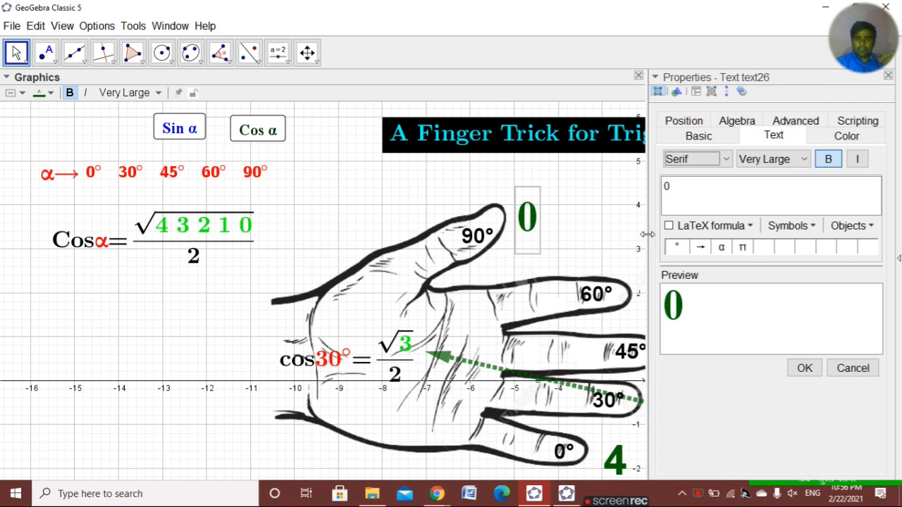
drag(647, 234, 690, 241)
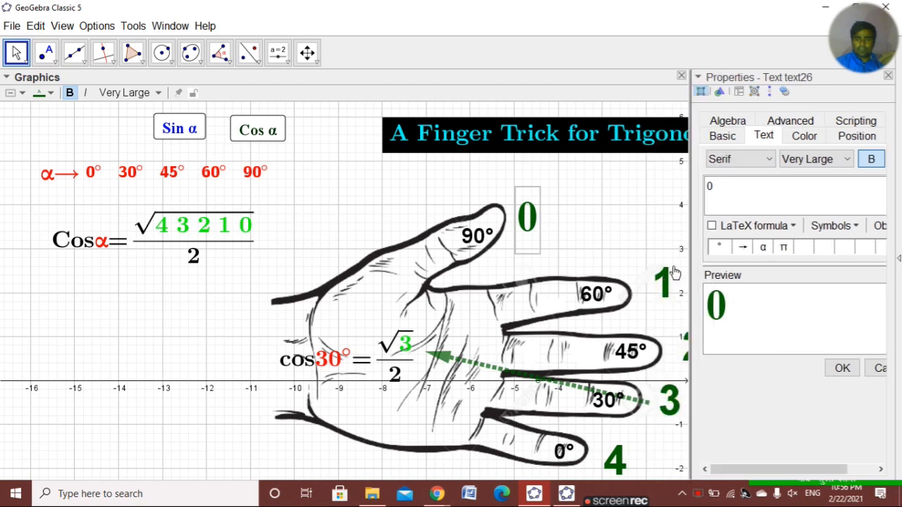
click(674, 273)
click(737, 161)
click(736, 191)
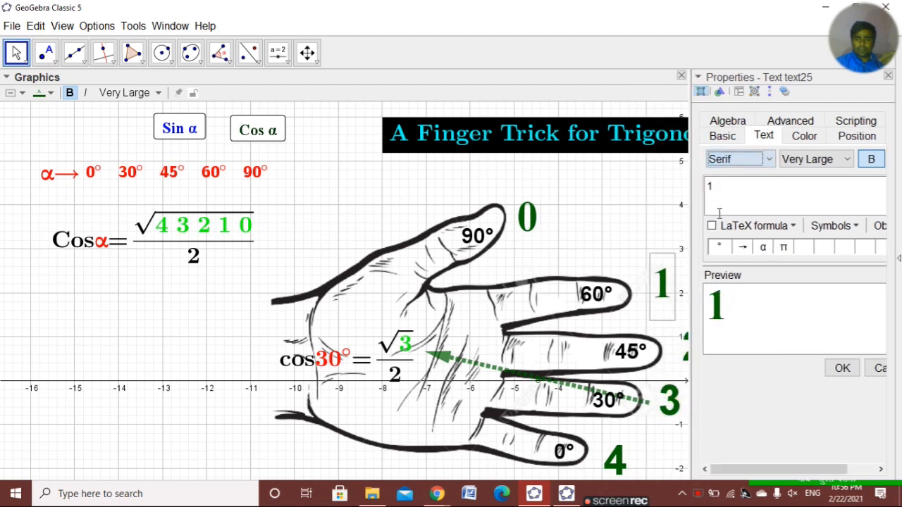
- Change the font of the green 2 beside the 45° finger to Serif
click(685, 350)
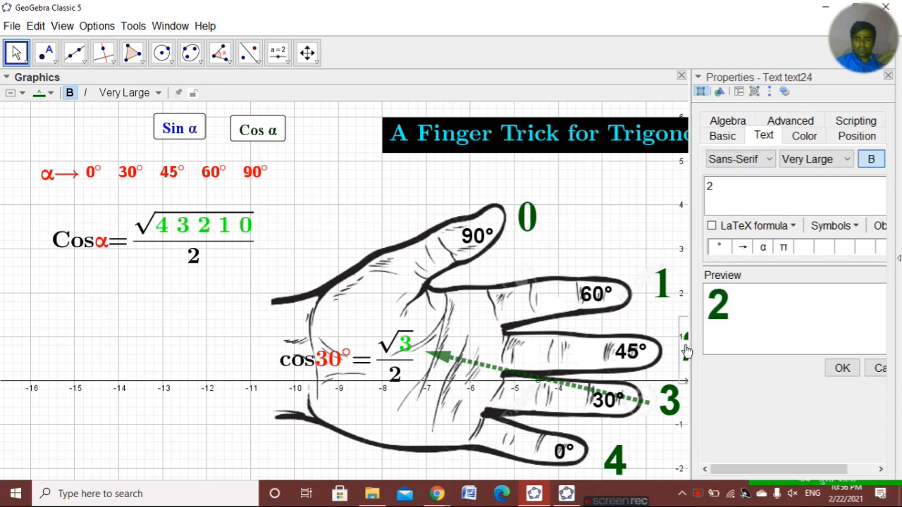
click(733, 160)
click(733, 177)
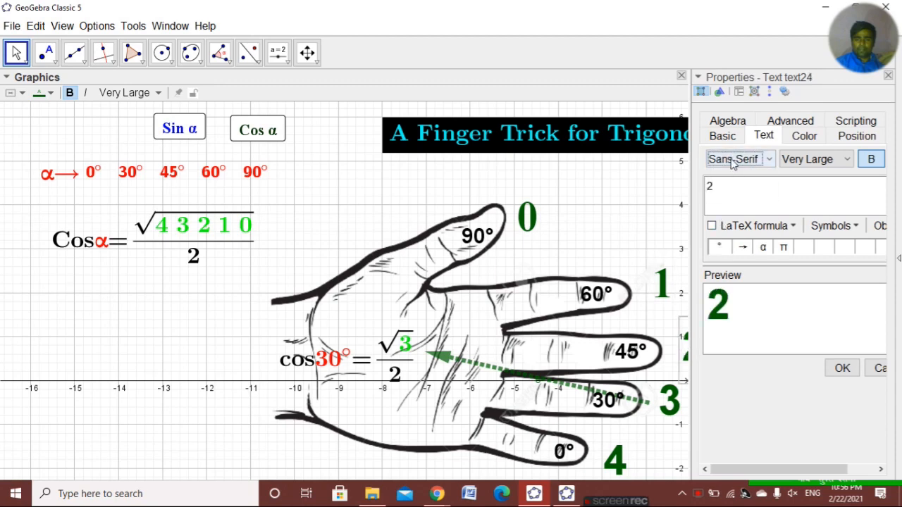
click(733, 159)
click(730, 192)
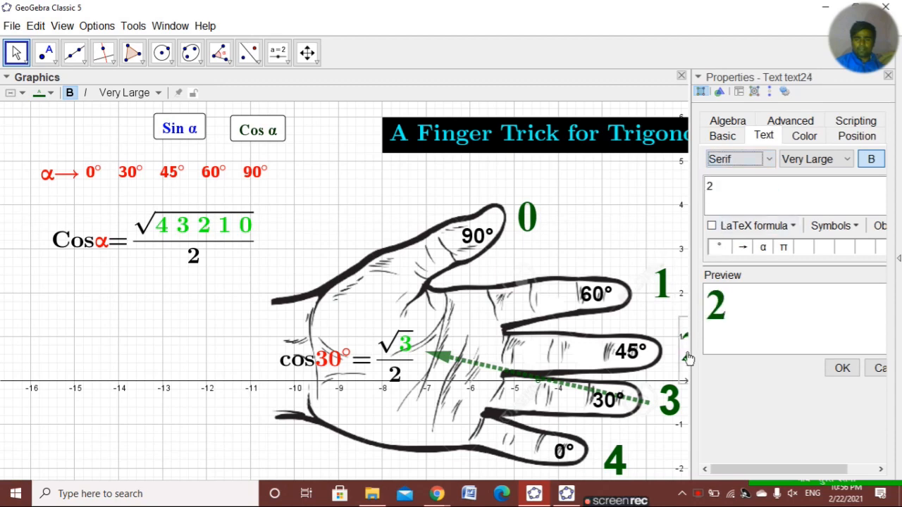
- Change the font of the green finger numbers 3 and 4 to Serif and close the properties
click(671, 399)
click(733, 160)
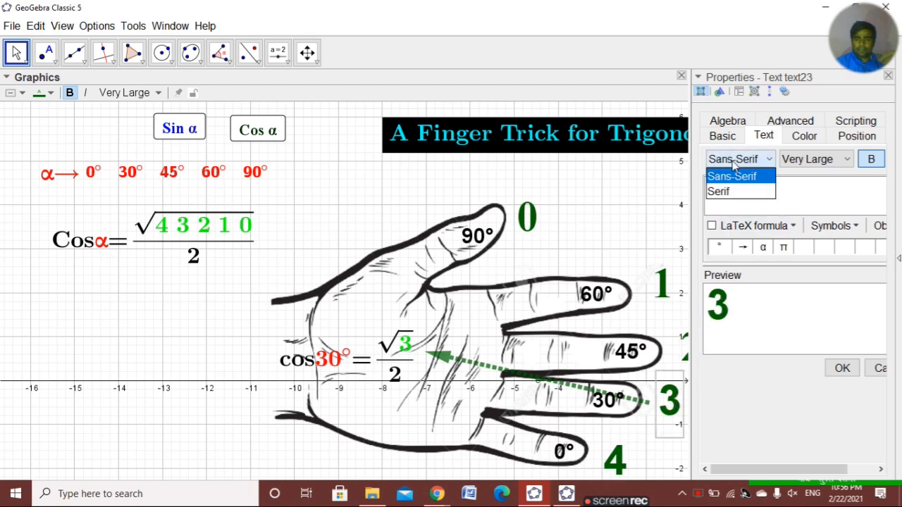
click(730, 191)
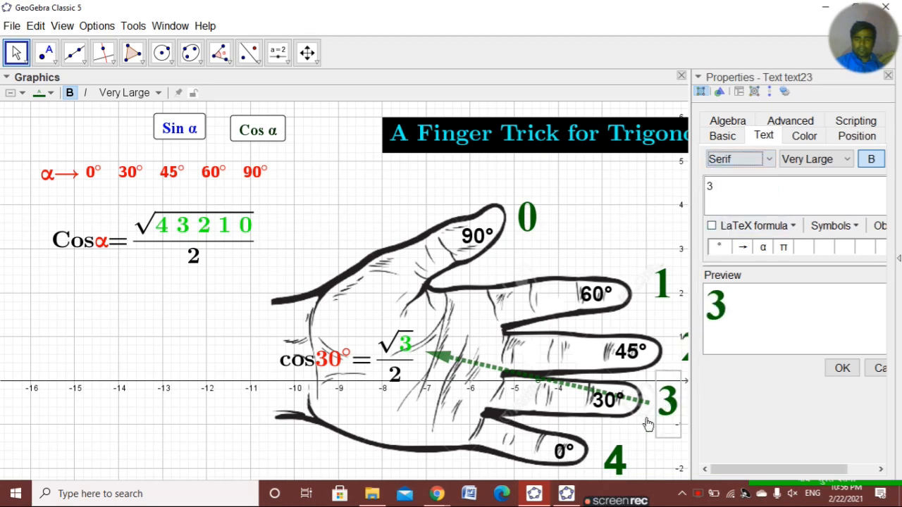
click(618, 459)
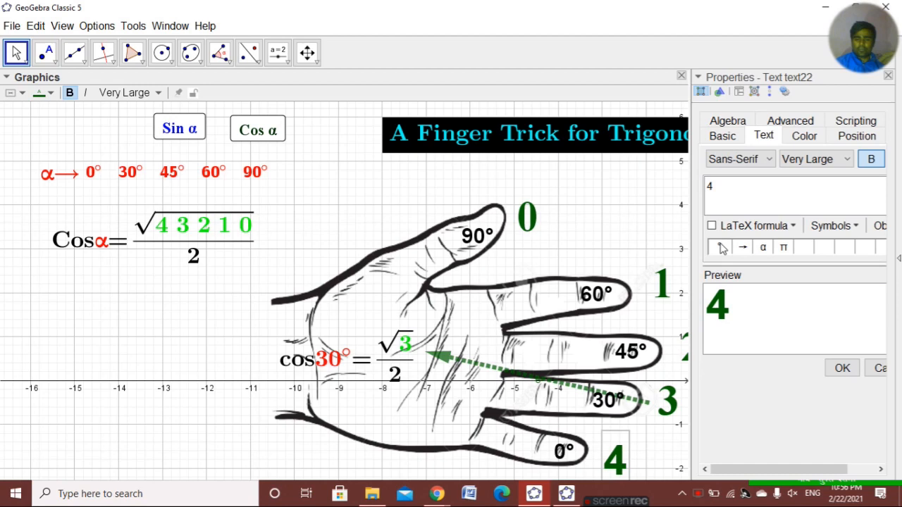
click(735, 168)
click(731, 191)
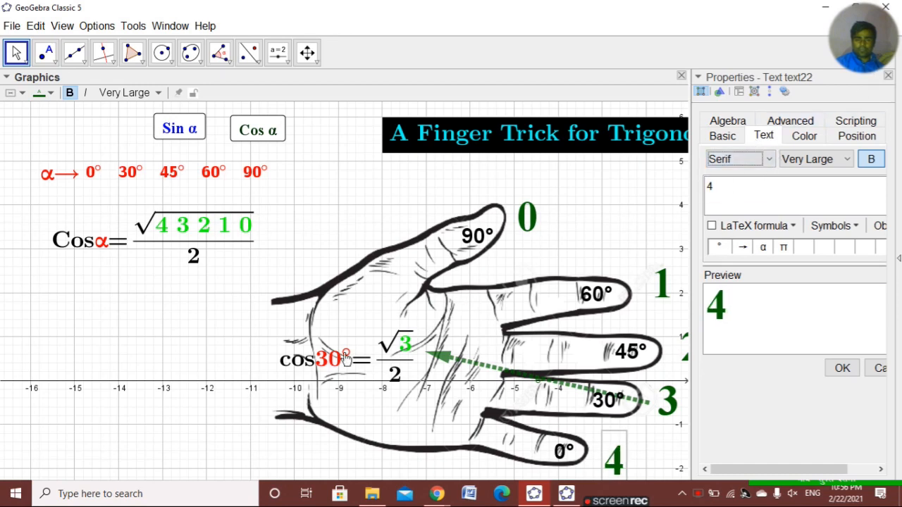
click(310, 372)
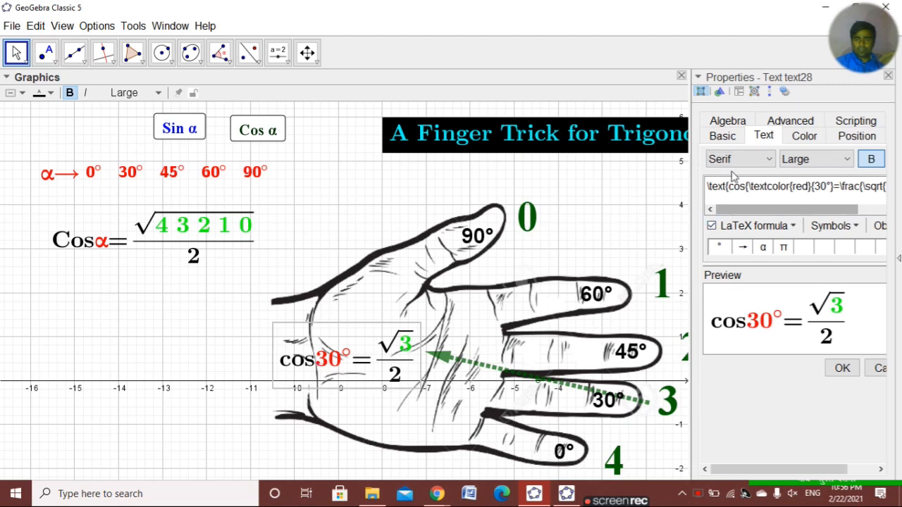
click(889, 77)
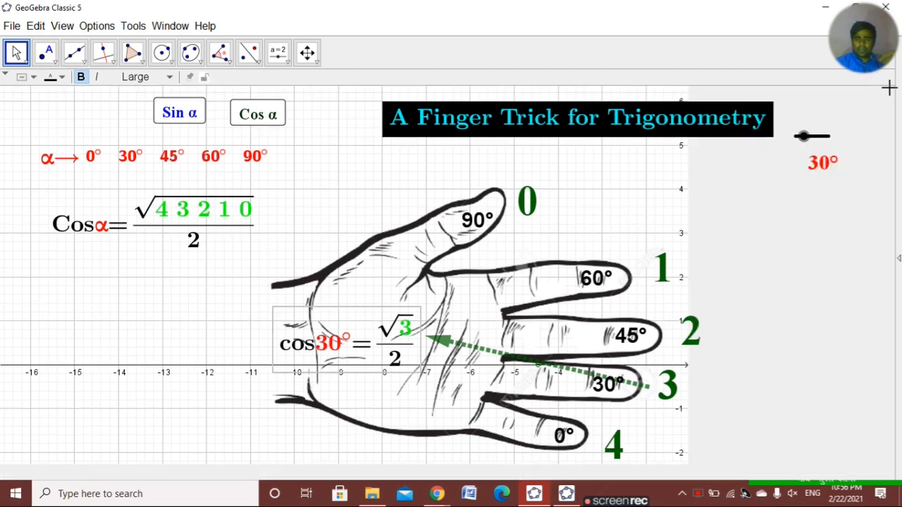
- Centre the red angle text under slider n, and run the slider up to 90° and back to 0°
drag(801, 144, 805, 181)
click(761, 226)
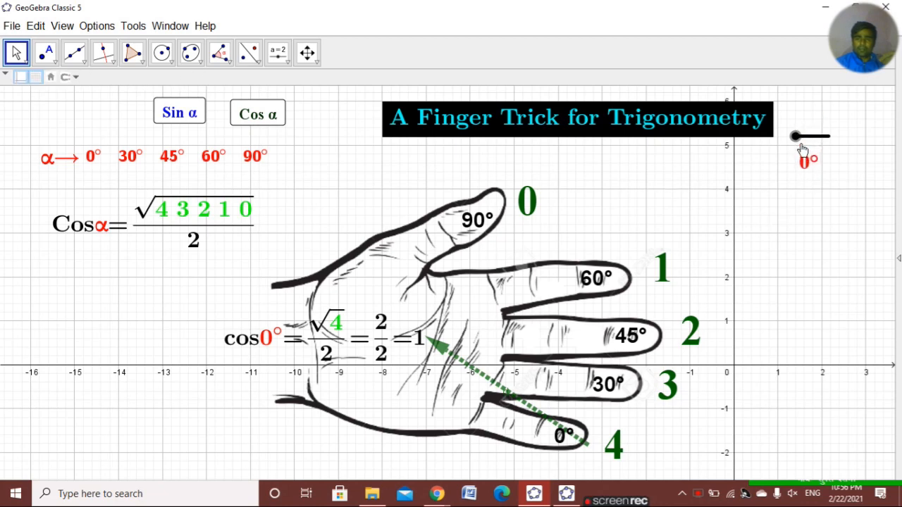
drag(796, 137, 832, 141)
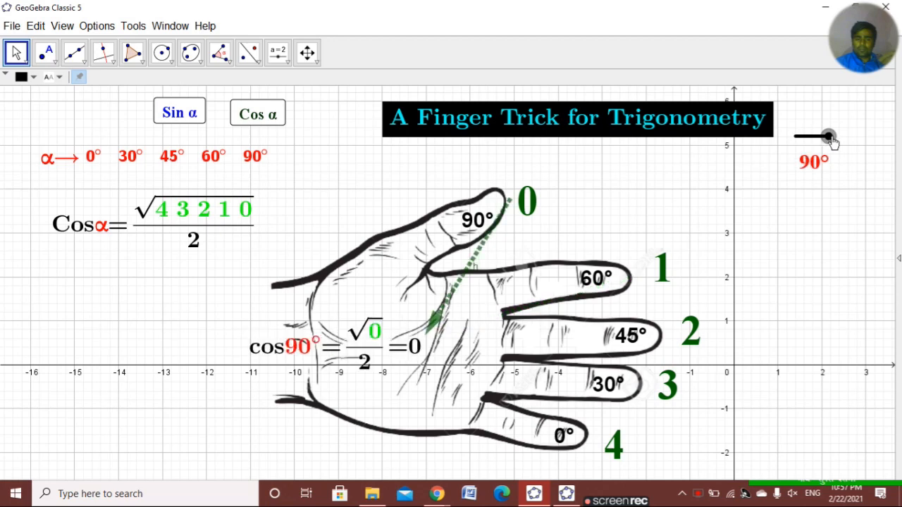
drag(817, 146, 785, 154)
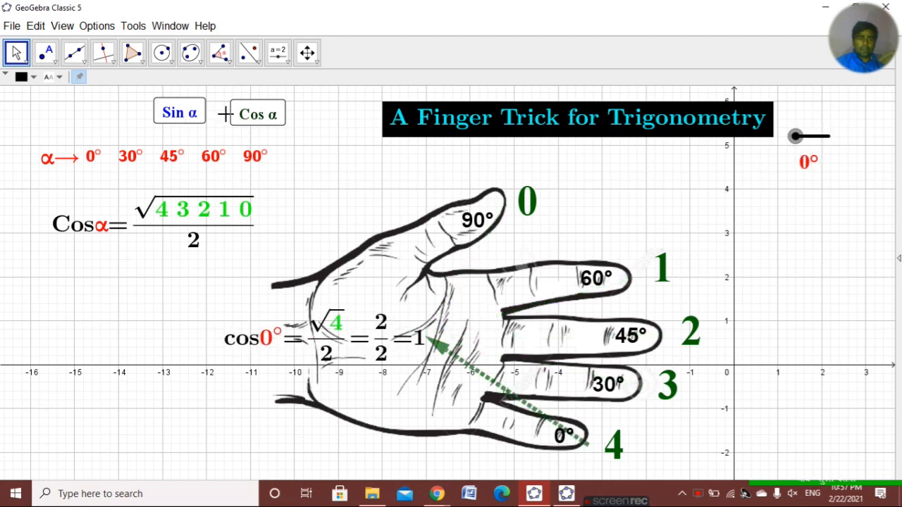
- Test the Sin α and Cos α buttons with slider n at 0°
click(184, 114)
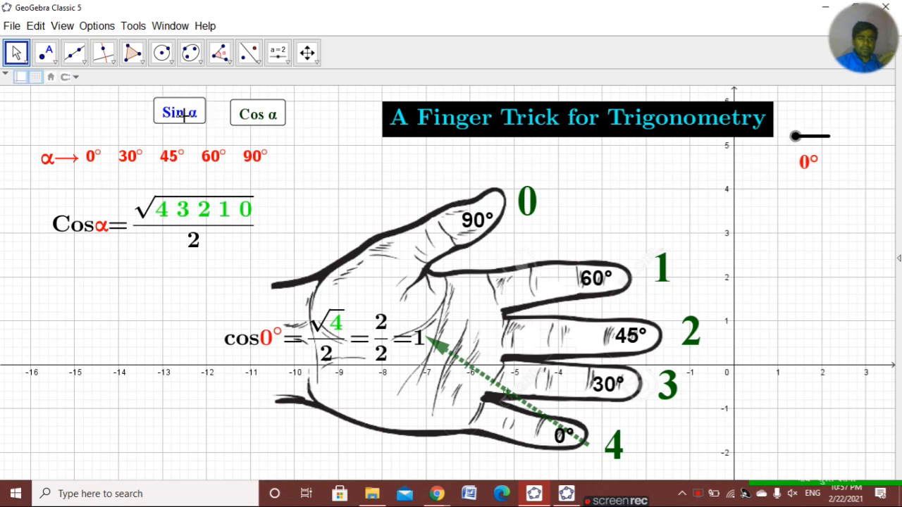
click(241, 113)
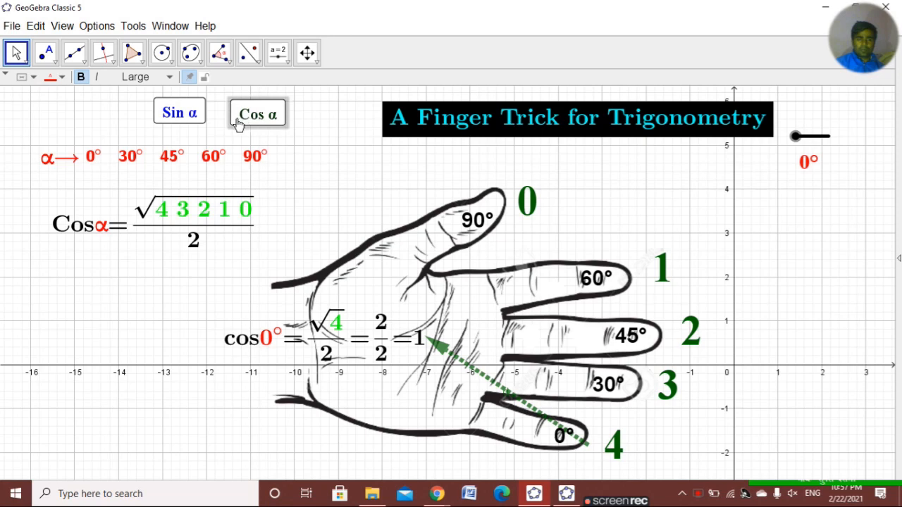
click(233, 115)
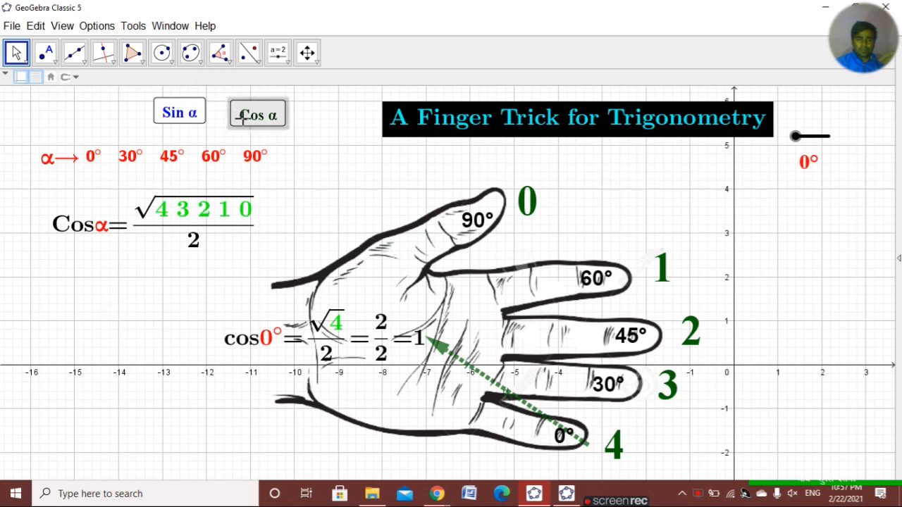
click(189, 115)
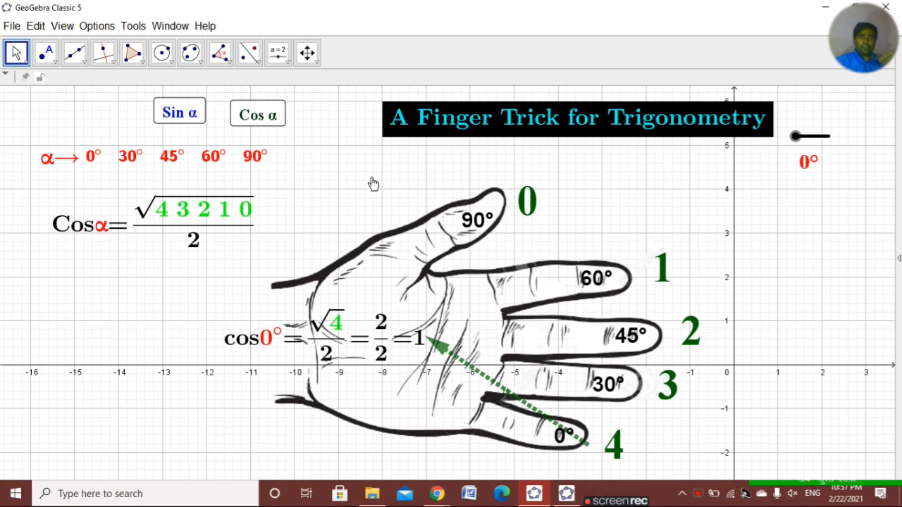
- Shift the title up, and place the Sin α button above the α row's first angles and the Cos α button below the Cosα formula
click(442, 117)
drag(174, 121, 96, 135)
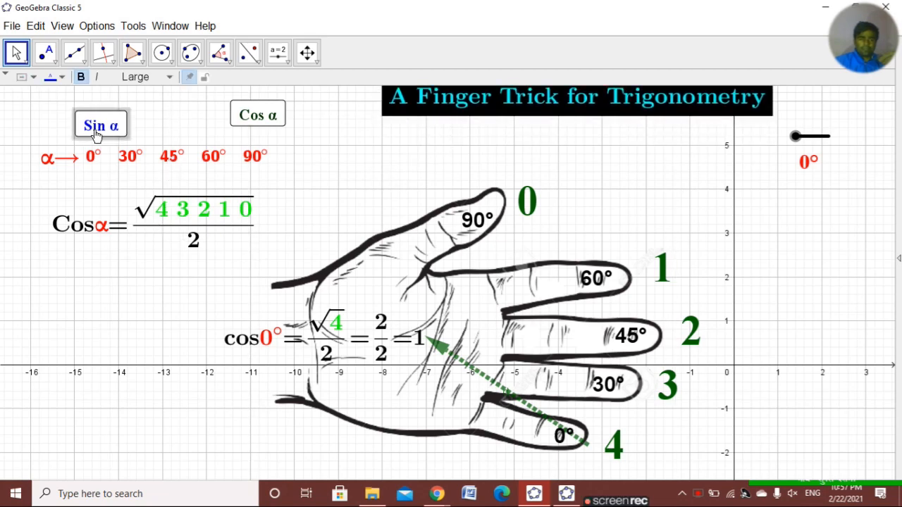
click(95, 129)
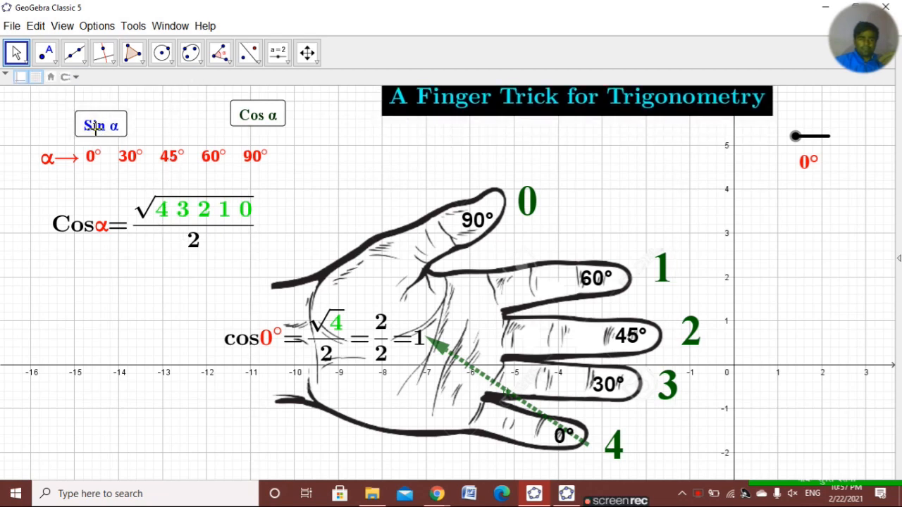
drag(236, 122, 68, 309)
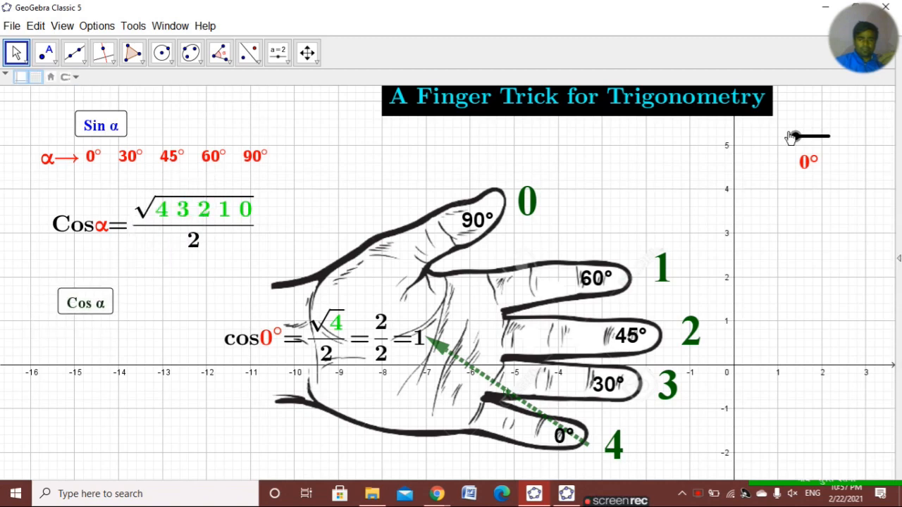
- Move slider n to 30° and test the relocated Cos α button
drag(795, 137, 808, 140)
click(100, 306)
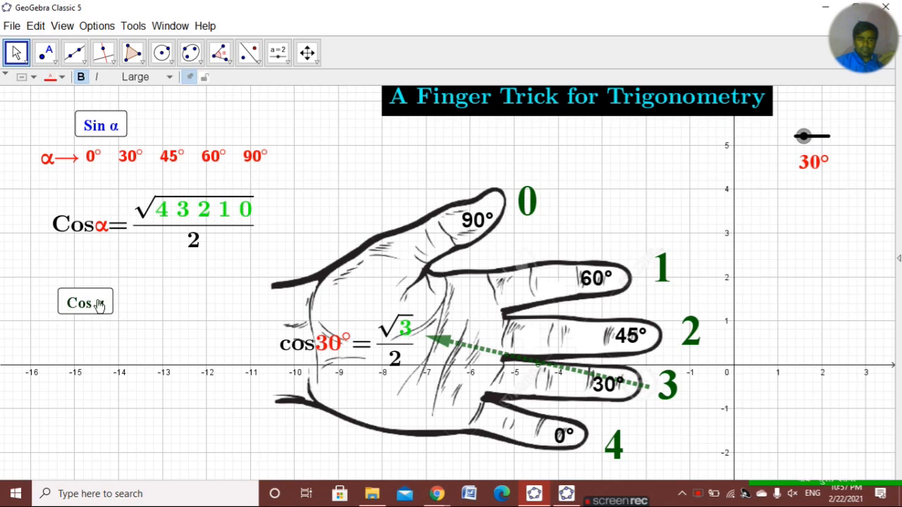
click(101, 306)
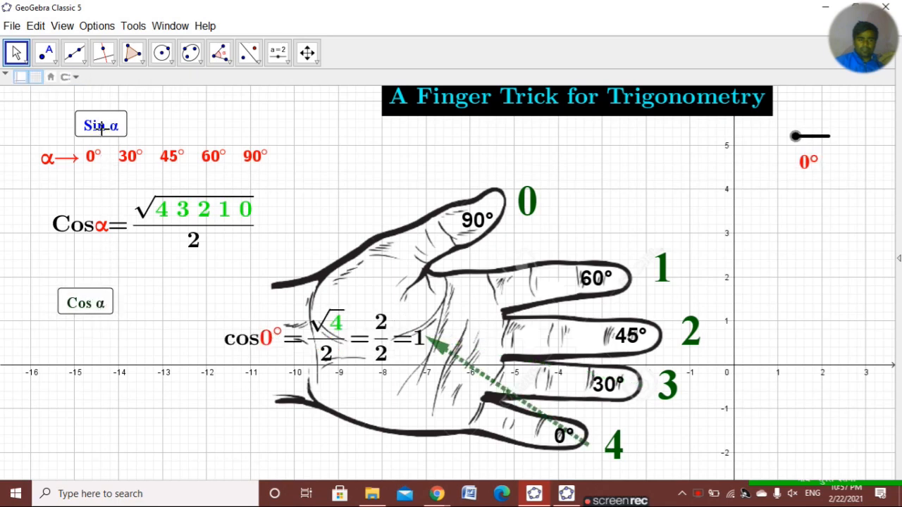
- Nudge the Sin α button slightly up, check the Cos α click script, and delete the n=1 line from the Sin α click script
drag(105, 134, 113, 119)
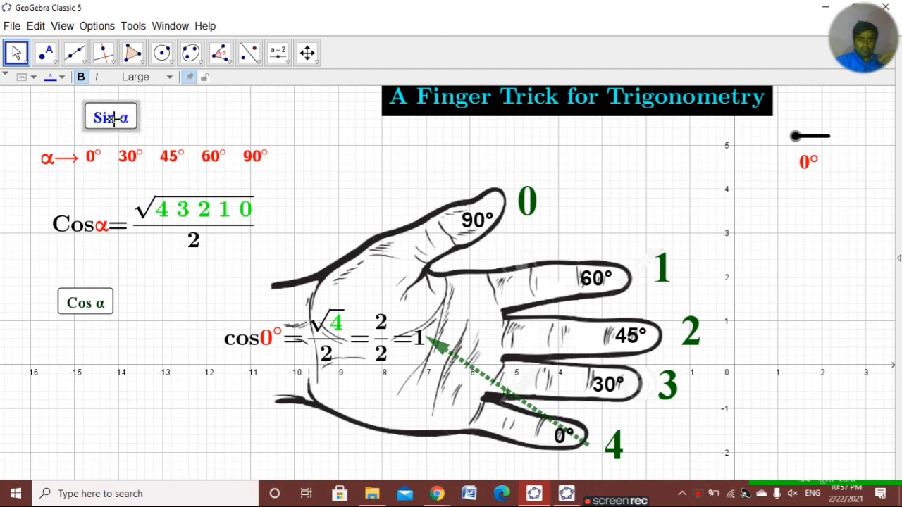
click(78, 301)
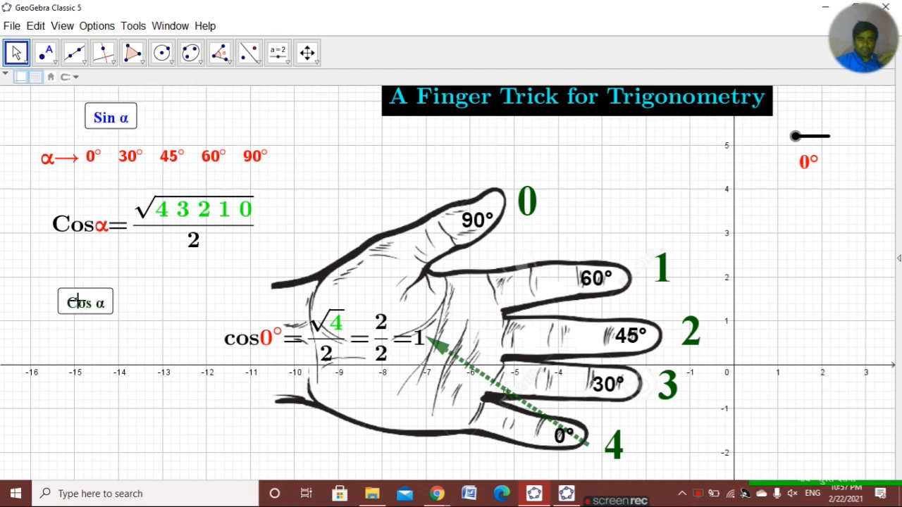
right_click(78, 301)
click(124, 418)
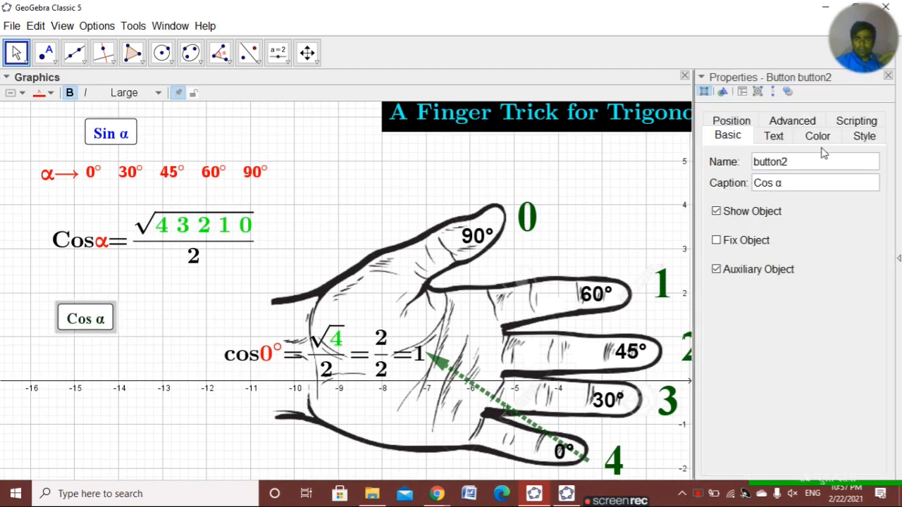
click(850, 121)
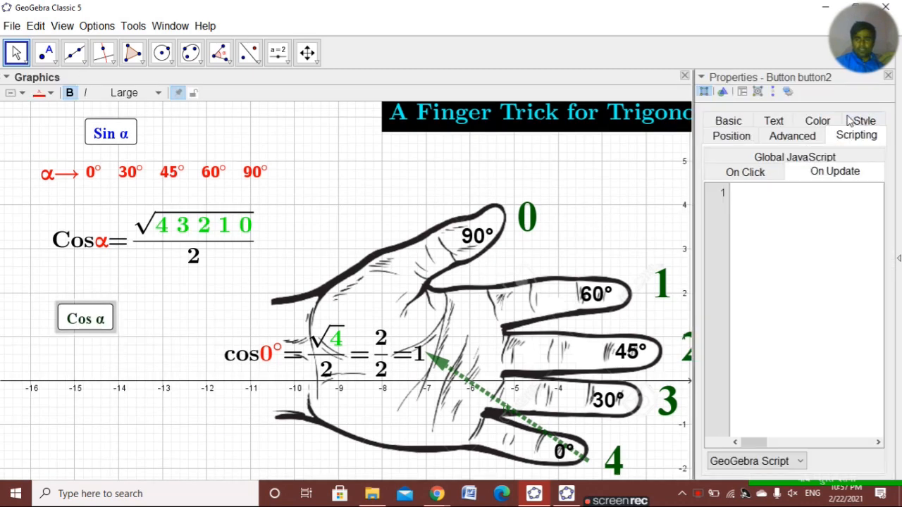
click(748, 173)
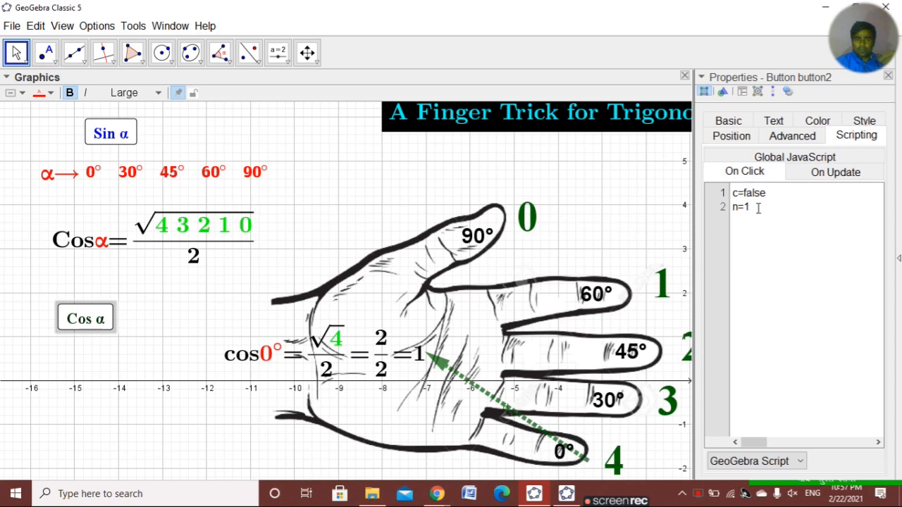
click(113, 134)
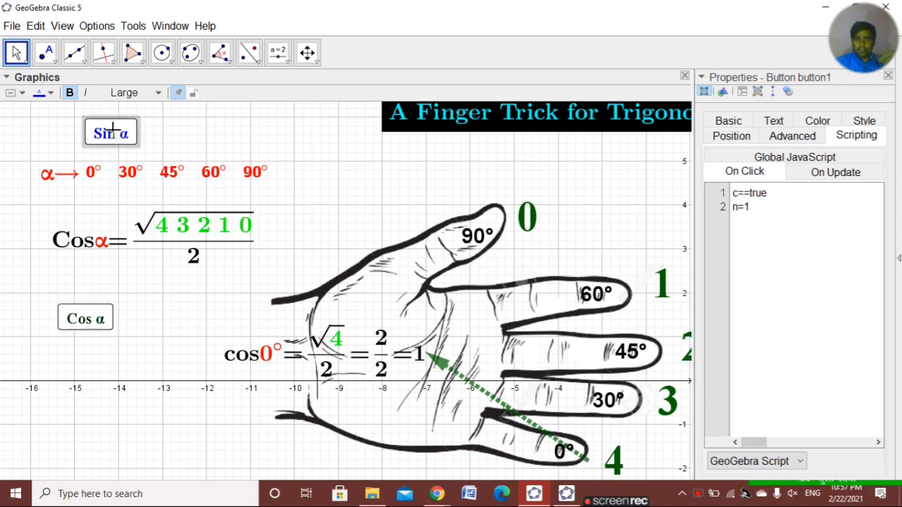
drag(753, 220, 714, 209)
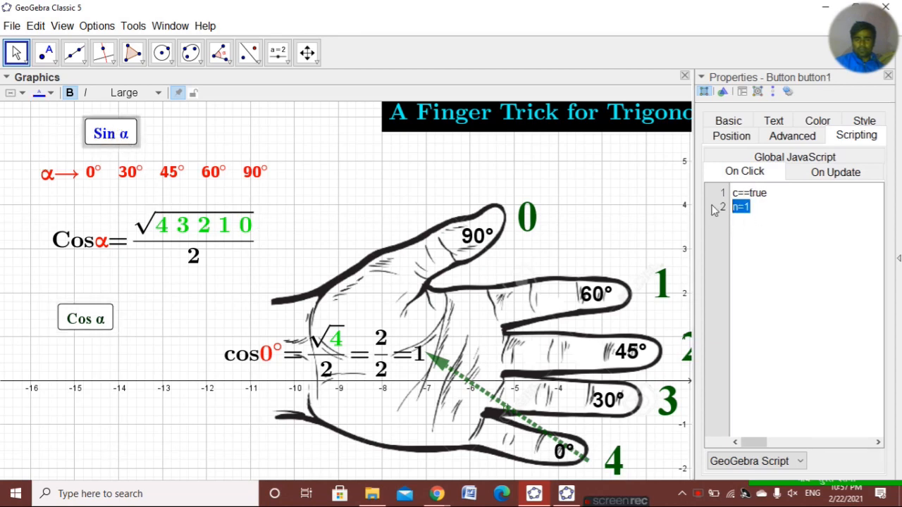
key(BackSpace)
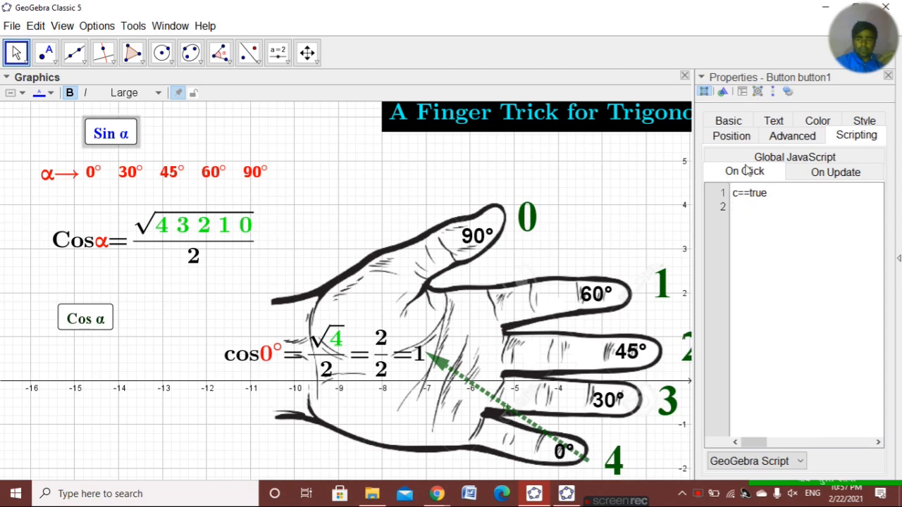
click(889, 75)
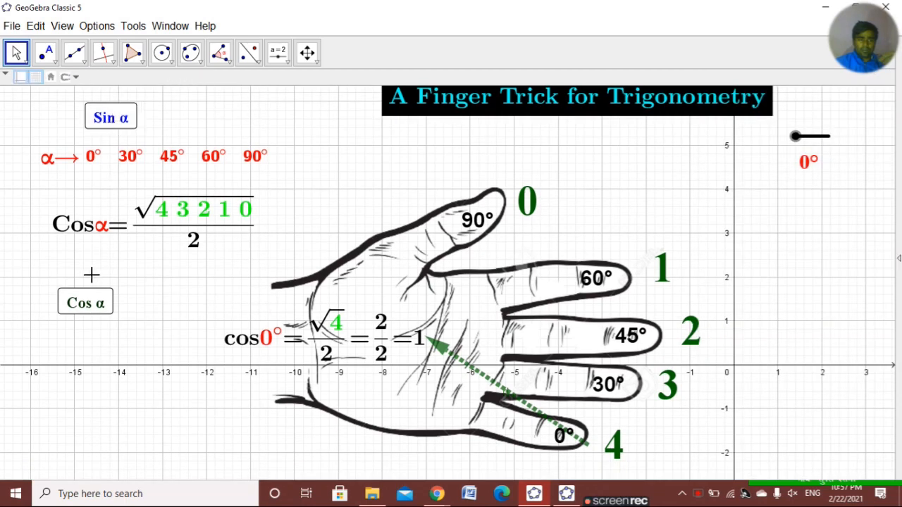
- Delete the n=1 line from the Cos α button's On Click script, keeping only c=false
right_click(85, 301)
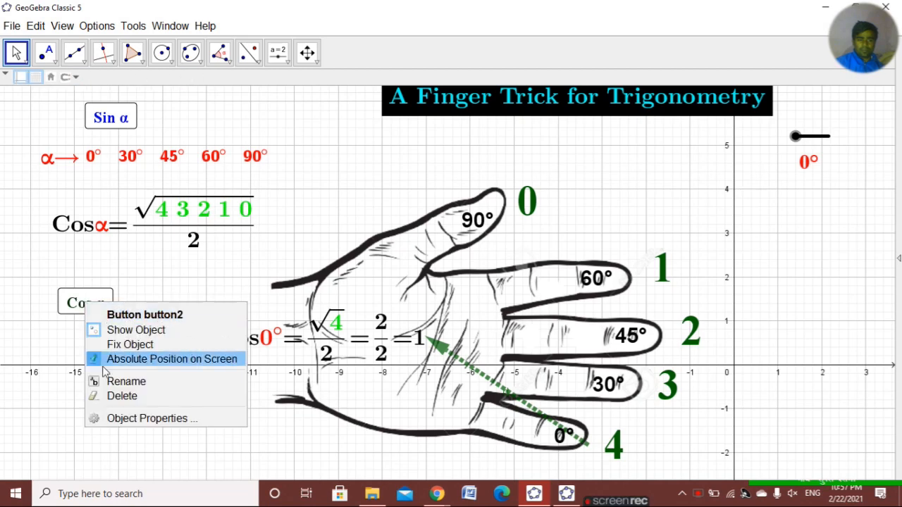
click(127, 418)
drag(762, 207, 730, 206)
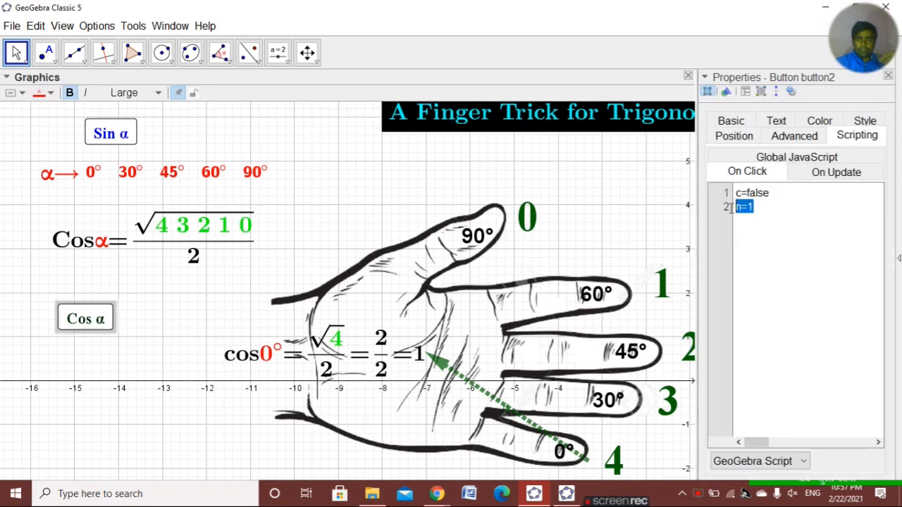
key(BackSpace)
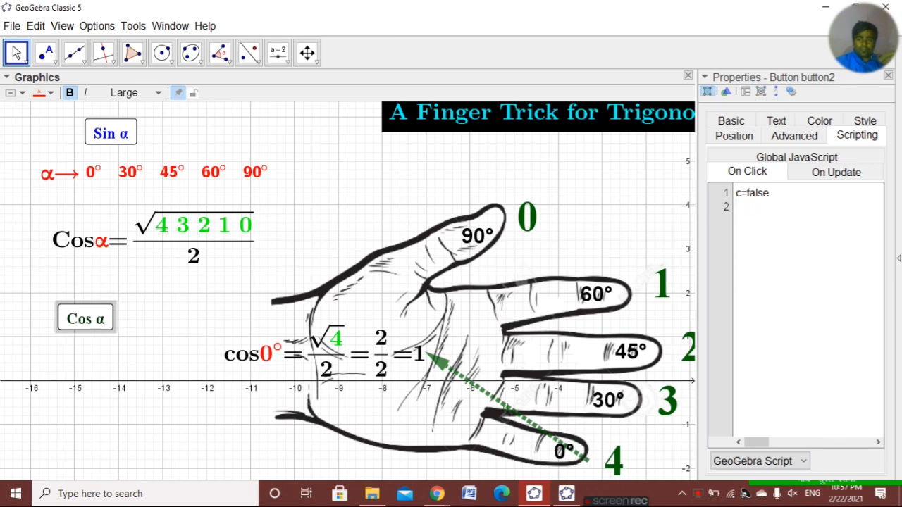
click(888, 76)
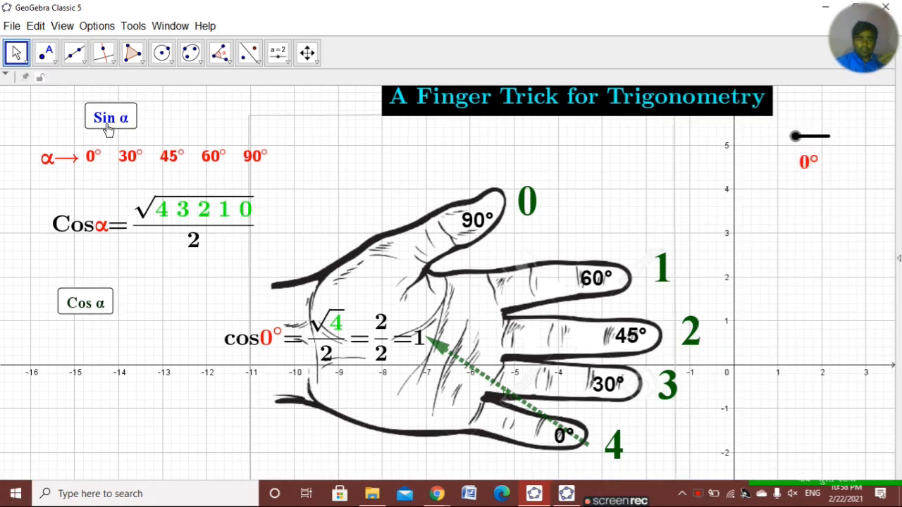
- Test the Cos α and Sin α buttons with slider n at 0°
click(83, 302)
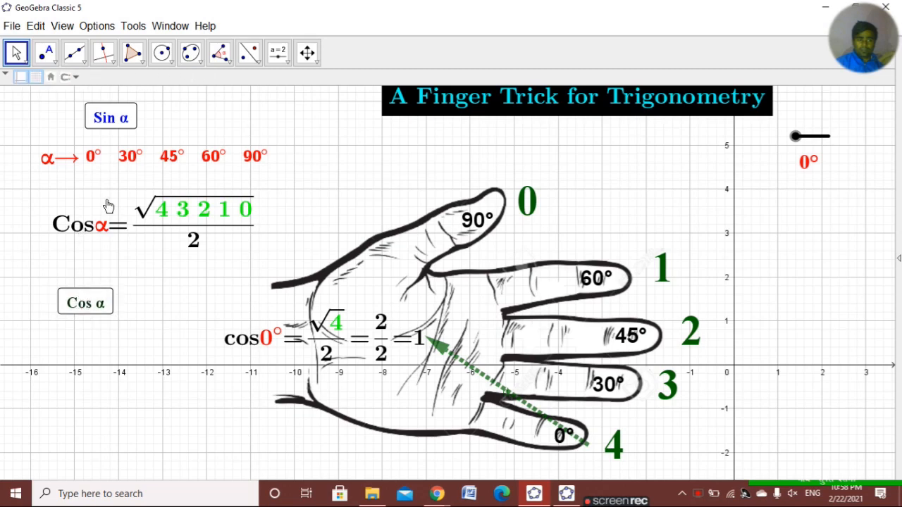
click(113, 116)
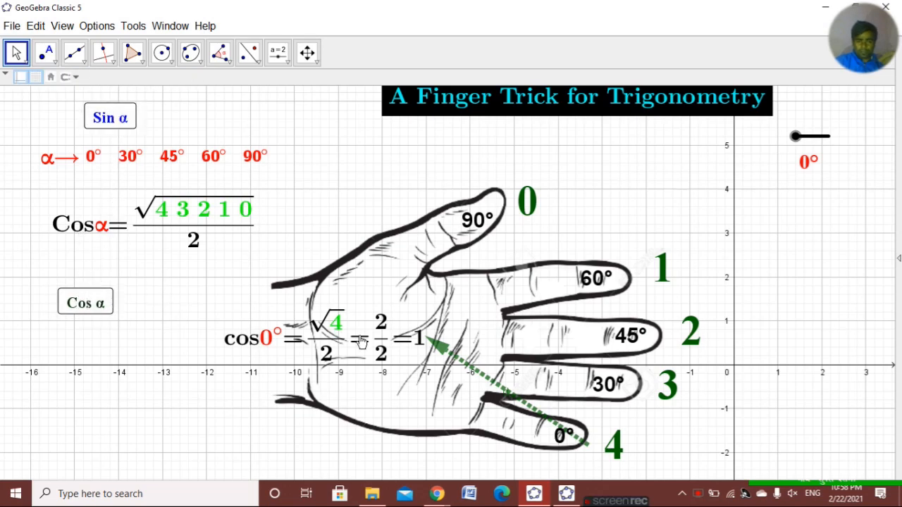
drag(796, 136, 757, 146)
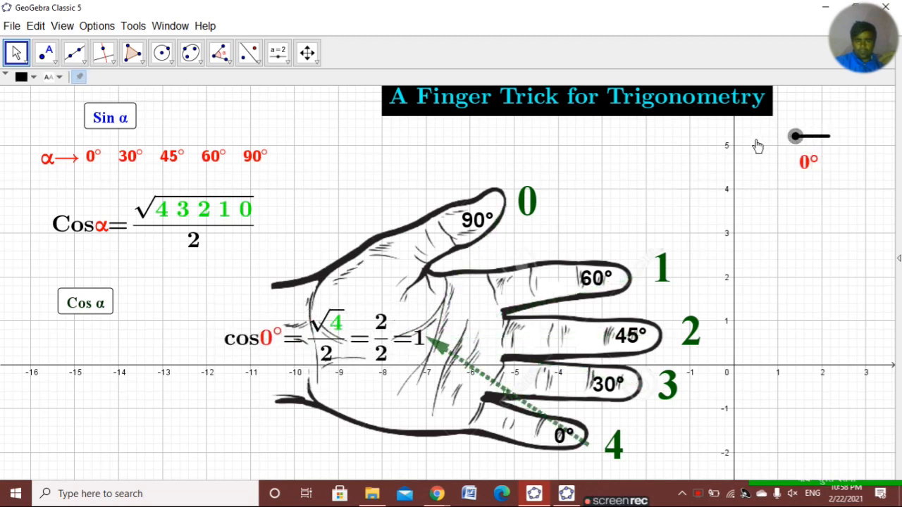
- Shift the title down so its full black box shows above the hand, and retest the Sin α button
click(570, 111)
drag(569, 110, 558, 123)
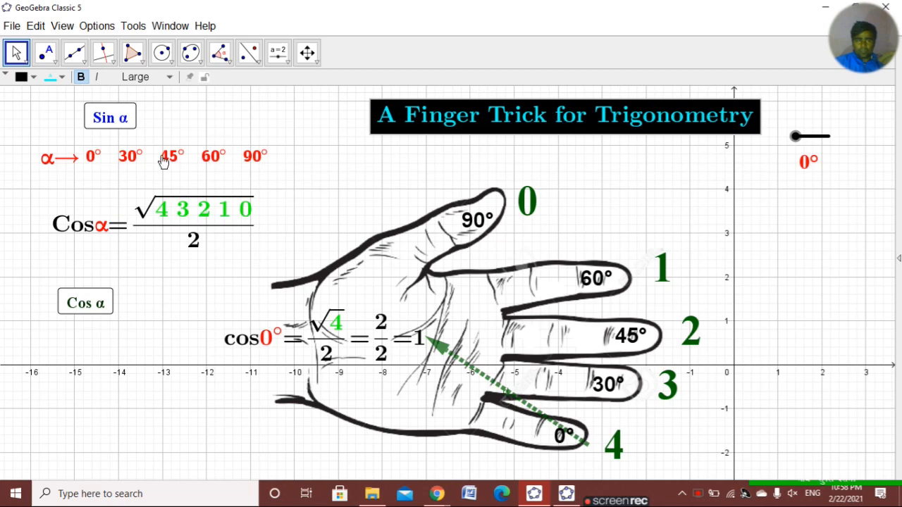
click(115, 125)
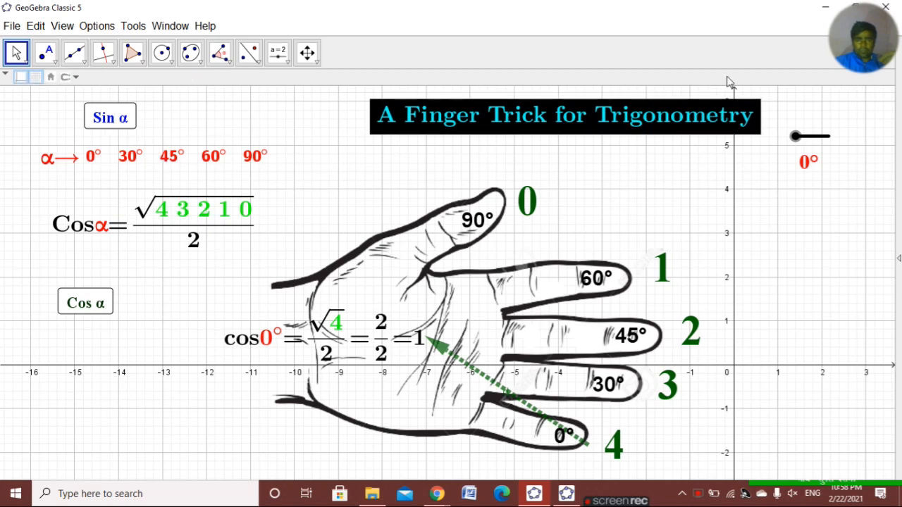
- Display the Algebra view and examine the texts, vectors, slider n and Boolean c in the object list
click(62, 25)
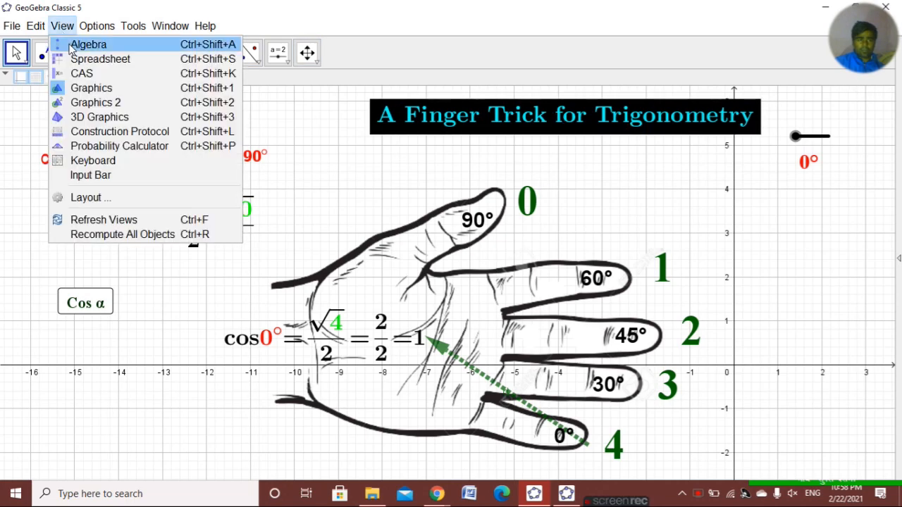
click(67, 44)
scroll(62, 275, up, 10)
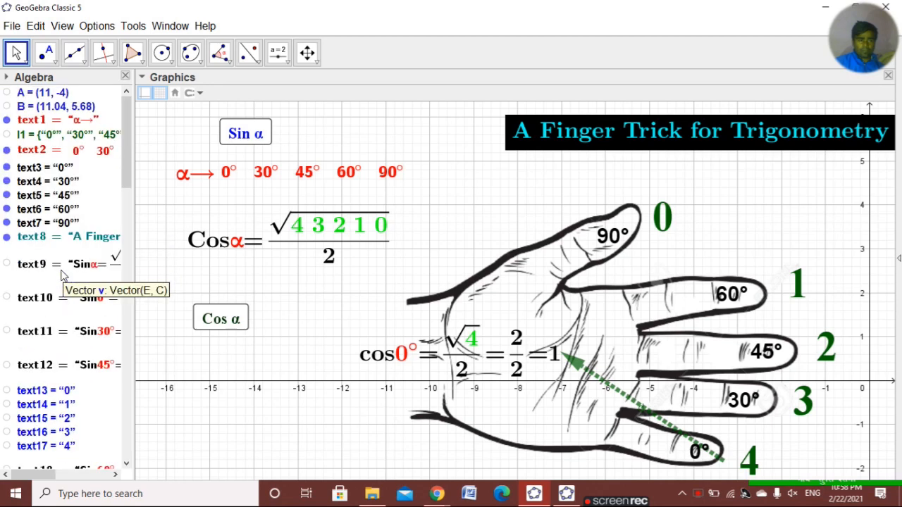
scroll(55, 233, down, 10)
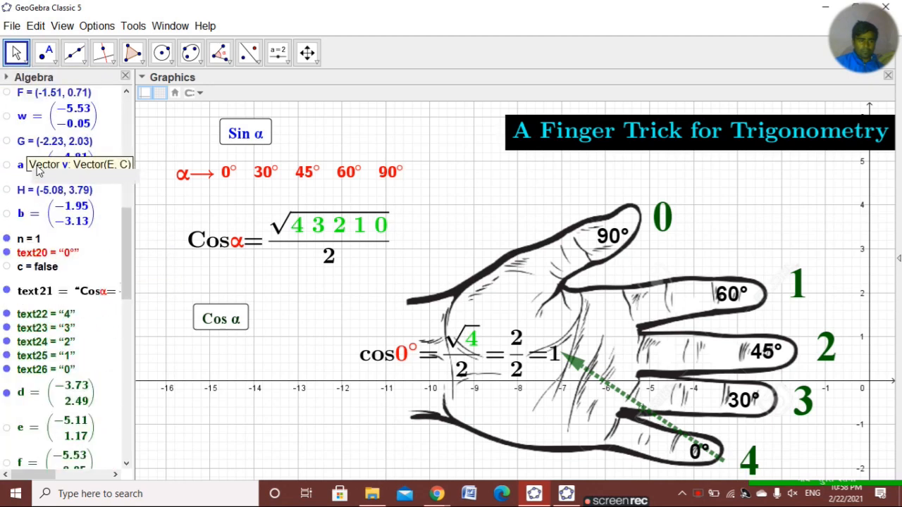
scroll(48, 194, down, 2)
scroll(55, 205, up, 5)
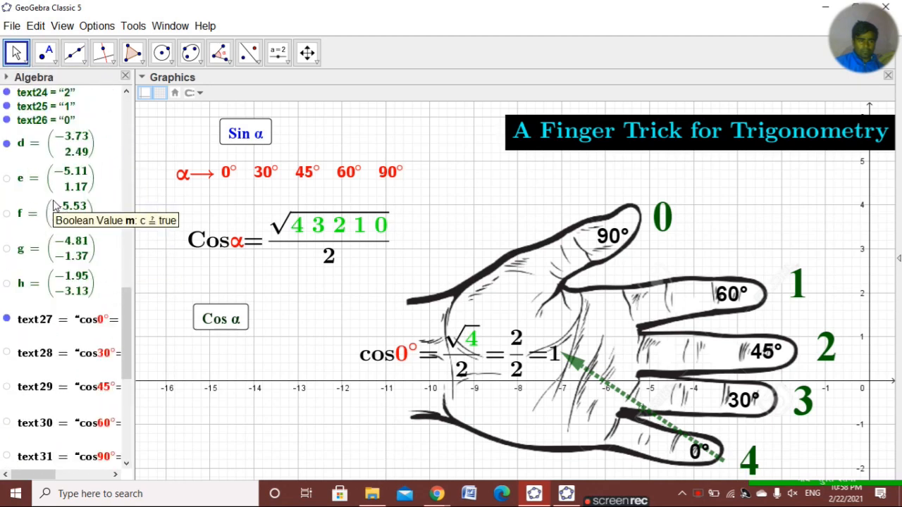
scroll(55, 204, up, 10)
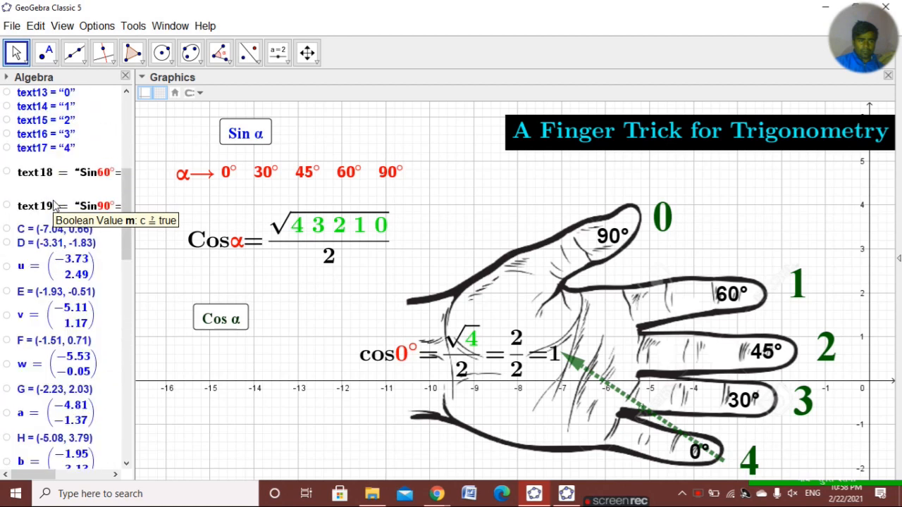
scroll(55, 205, up, 3)
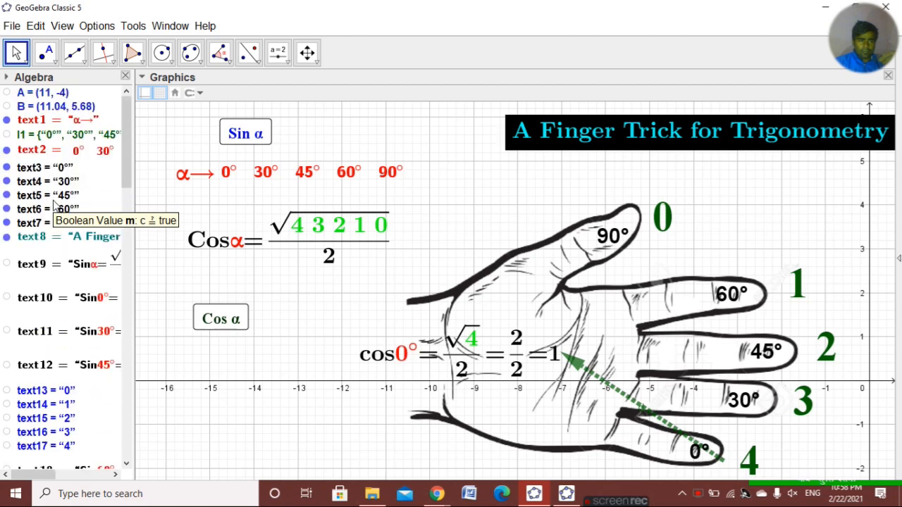
scroll(55, 204, down, 1)
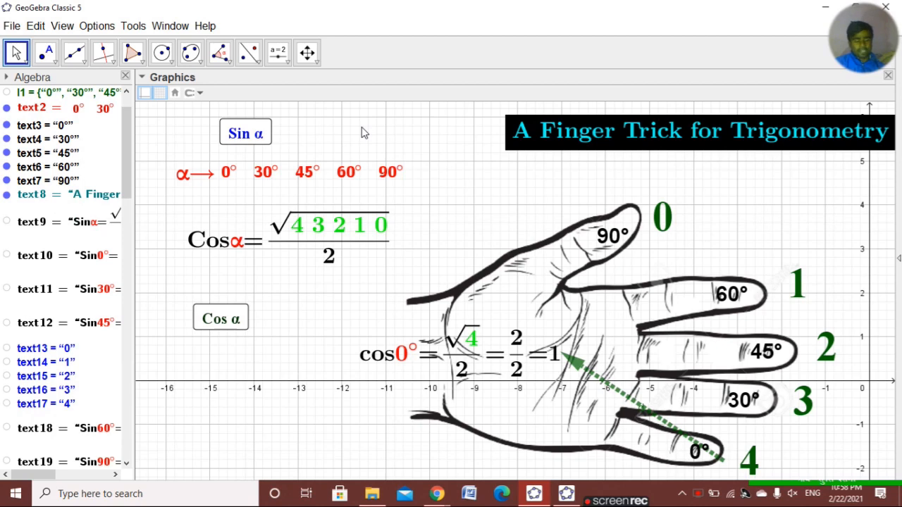
- Lower the title so its full black box sits in view above the hand image
click(363, 125)
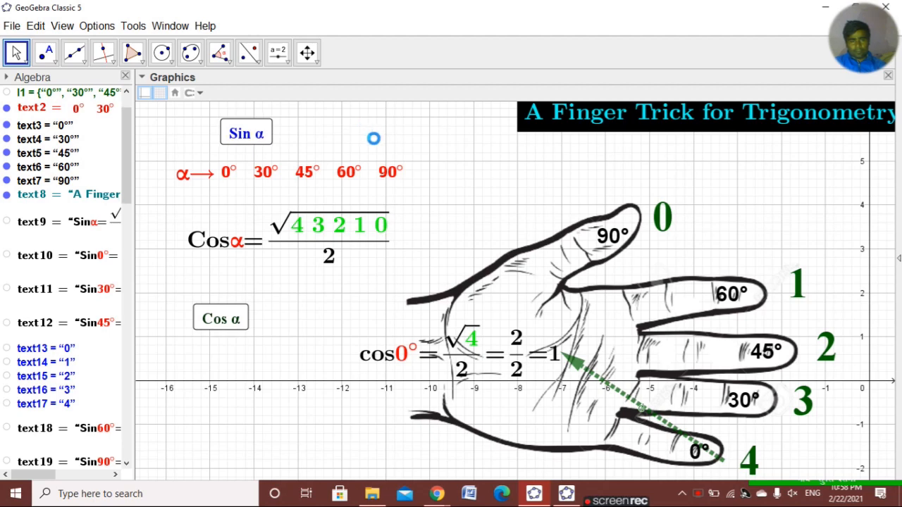
scroll(380, 144, up, 2)
scroll(380, 144, down, 2)
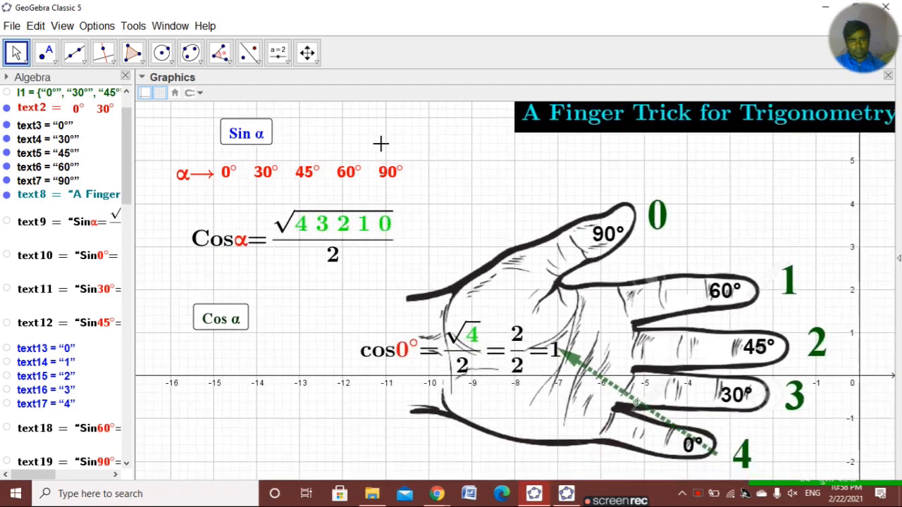
drag(558, 129, 558, 144)
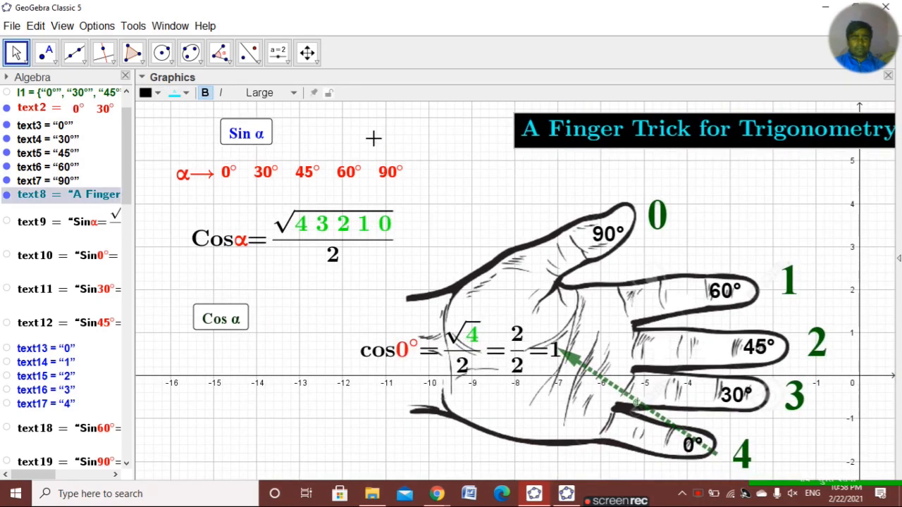
click(374, 138)
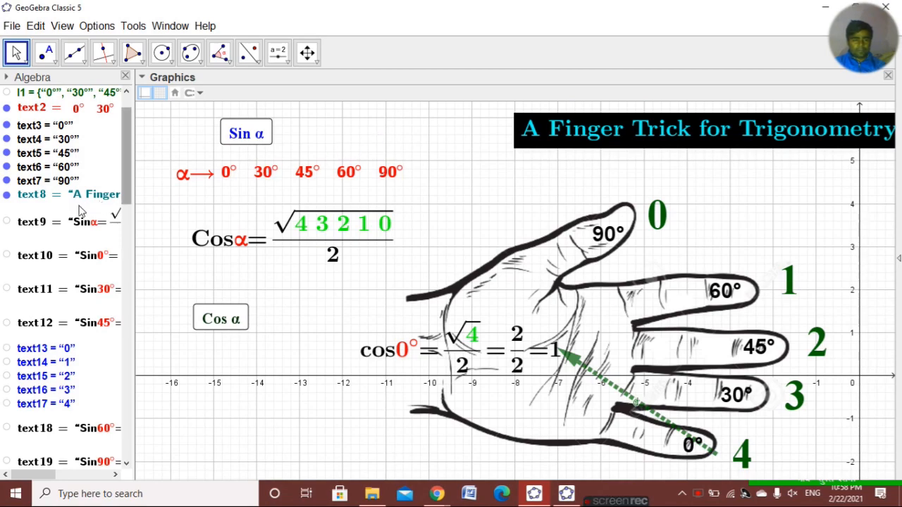
- Show the auxiliary objects in the Algebra view and look through the list for n, c and the Boolean conditions
scroll(63, 226, down, 12)
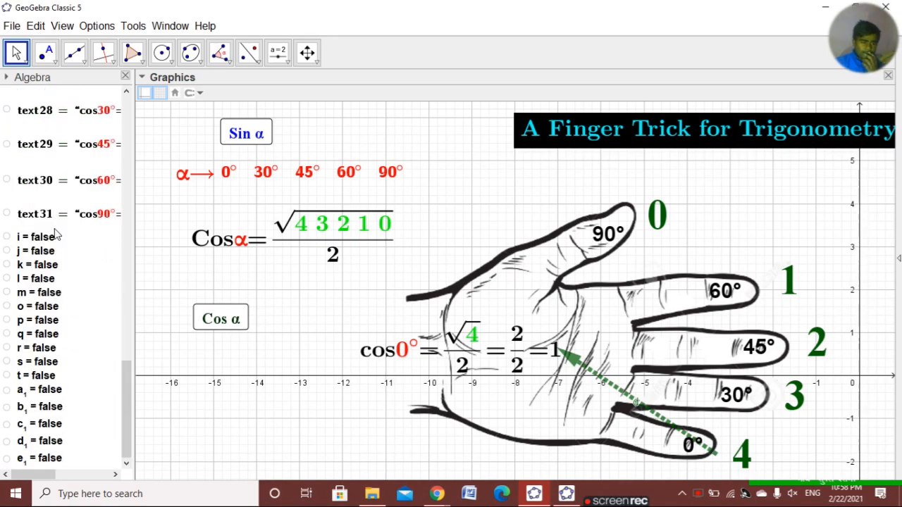
scroll(57, 236, up, 12)
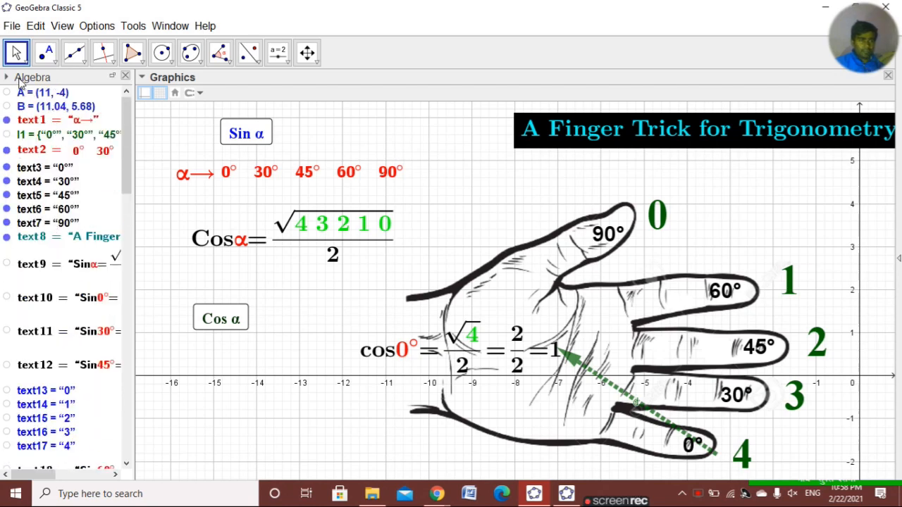
click(7, 78)
click(10, 92)
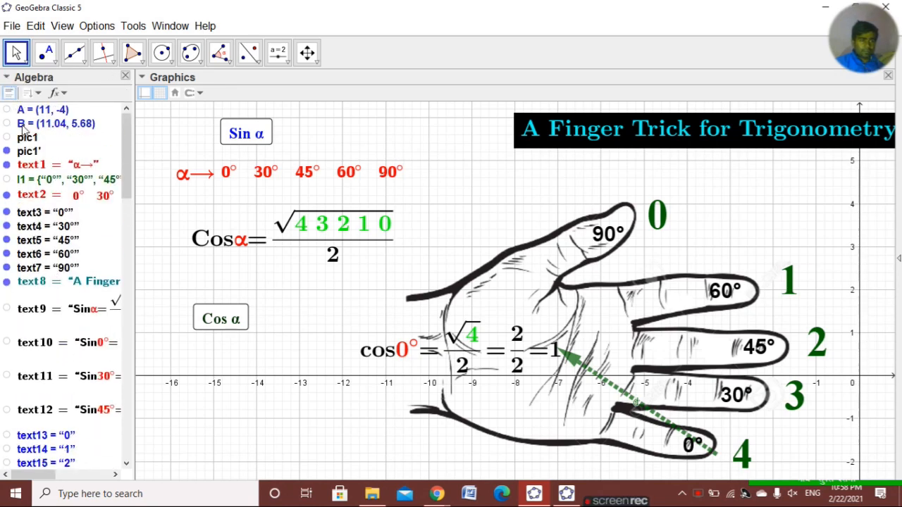
scroll(59, 240, down, 10)
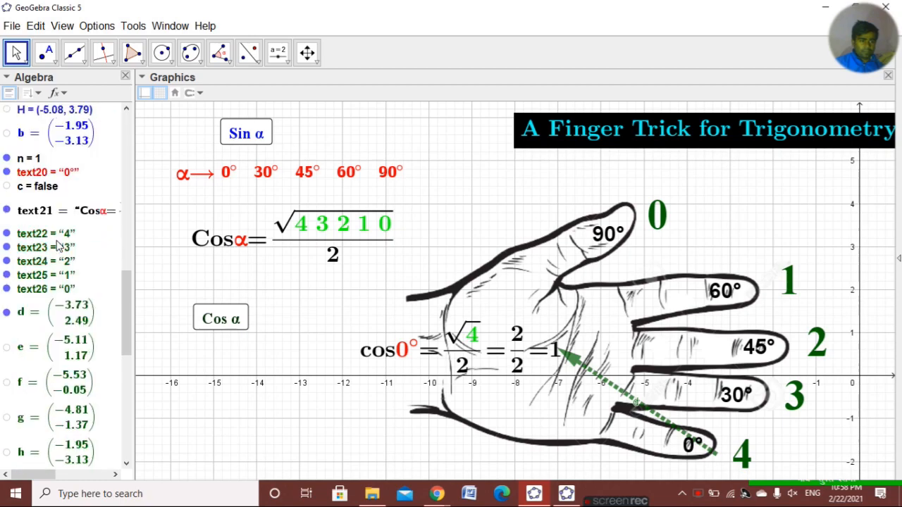
scroll(59, 244, up, 10)
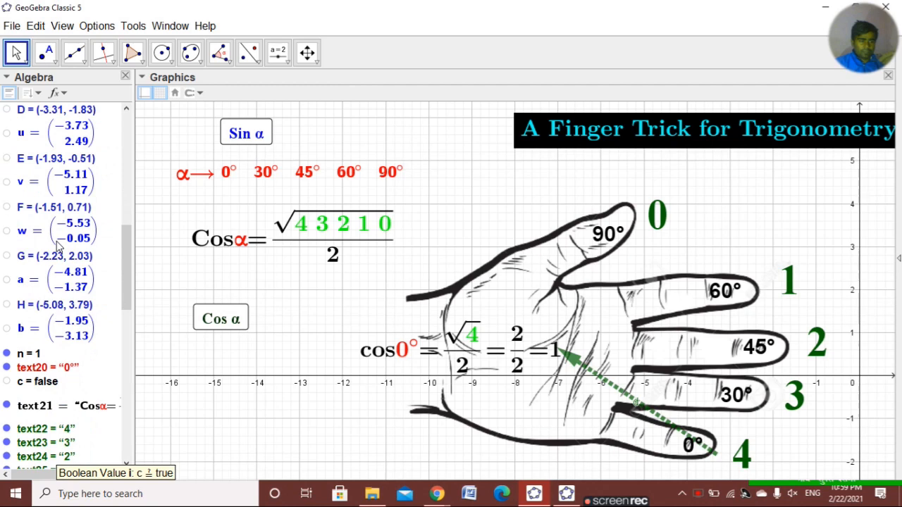
scroll(59, 244, down, 10)
scroll(59, 245, up, 5)
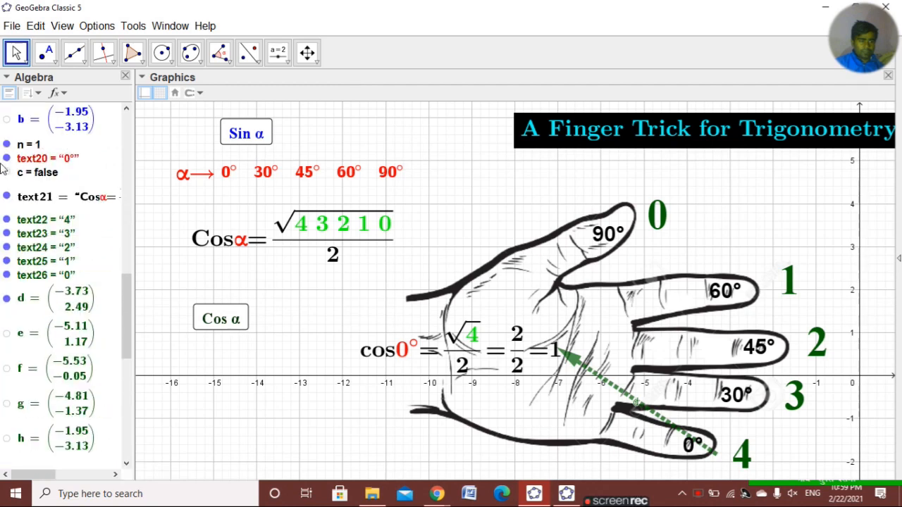
- Show the checkbox for Boolean c in the graphics area and toggle it to test switching between the sine and cosine displays
click(6, 173)
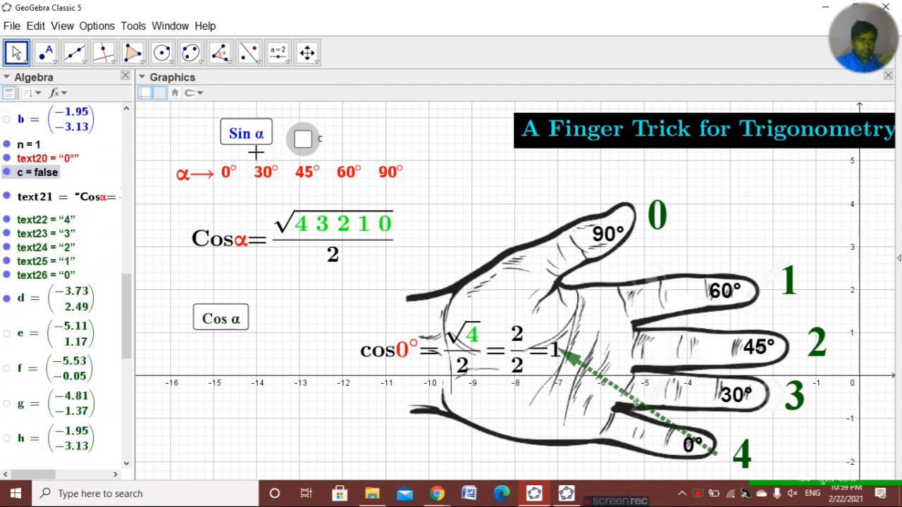
click(303, 139)
click(303, 139)
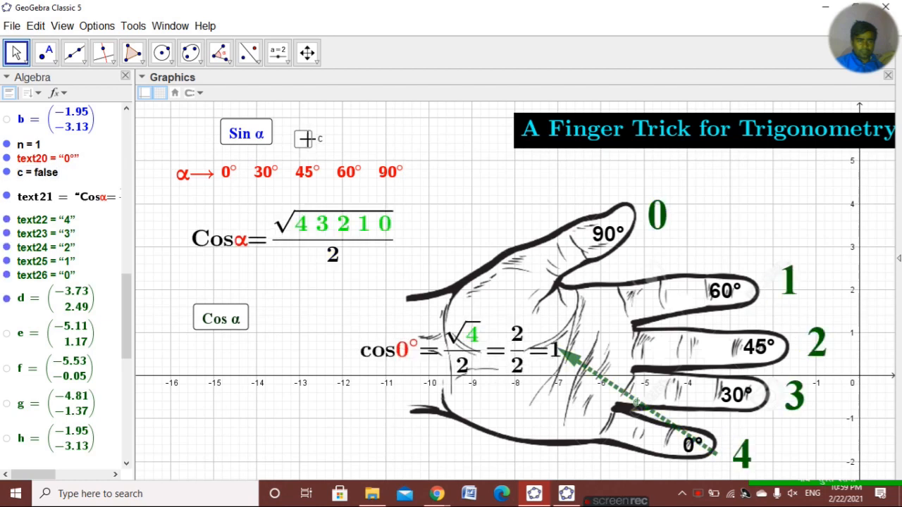
click(303, 139)
click(303, 139)
click(304, 139)
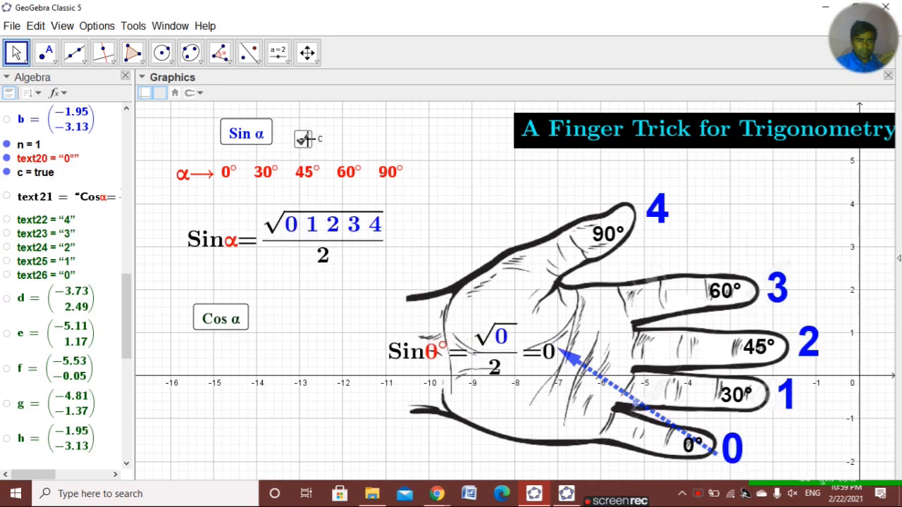
- Close the Algebra view and compare how the Cos α button, the Sin α button and checkbox c switch the display
click(126, 76)
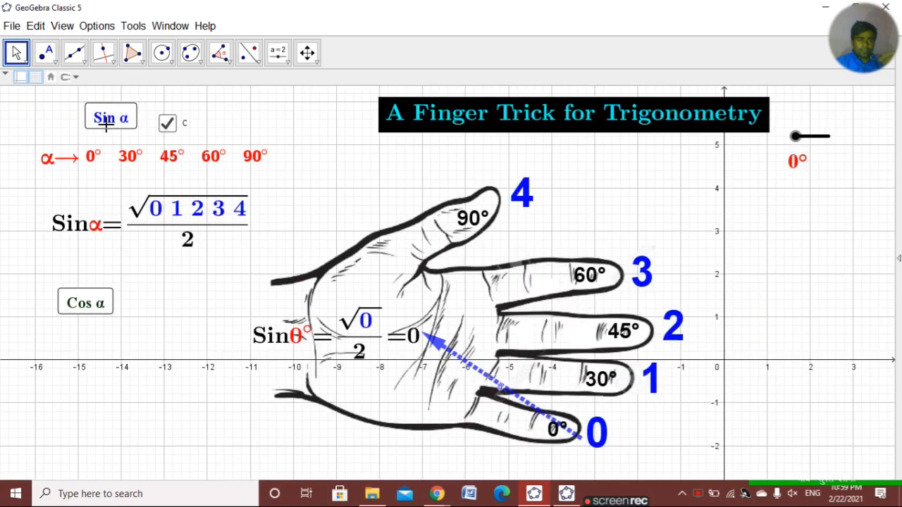
click(91, 302)
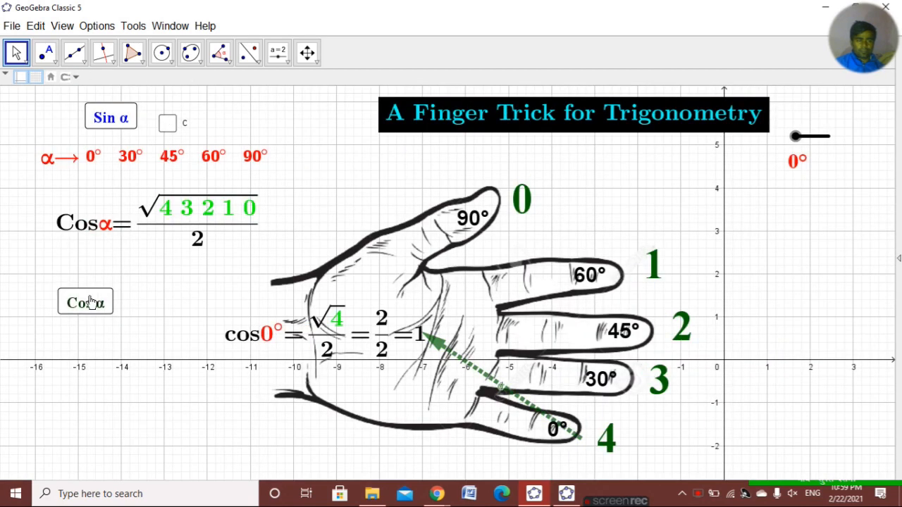
click(111, 121)
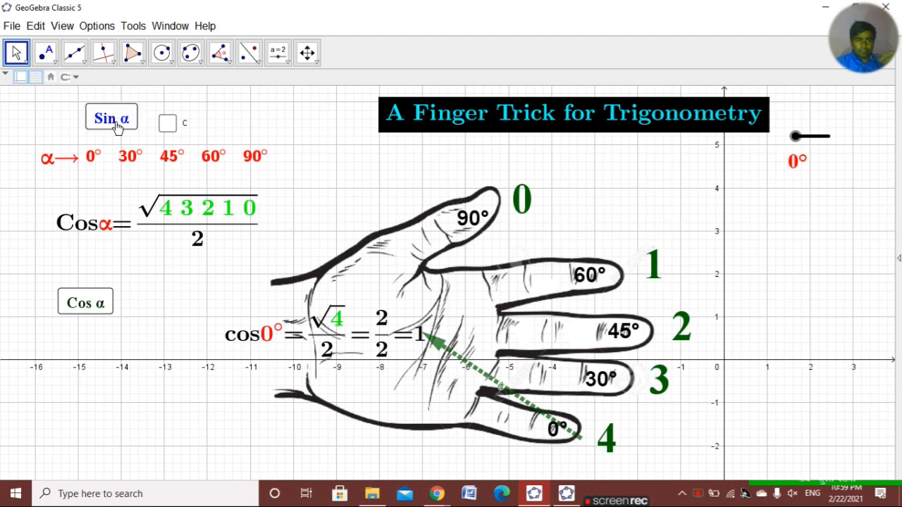
right_click(117, 127)
click(155, 109)
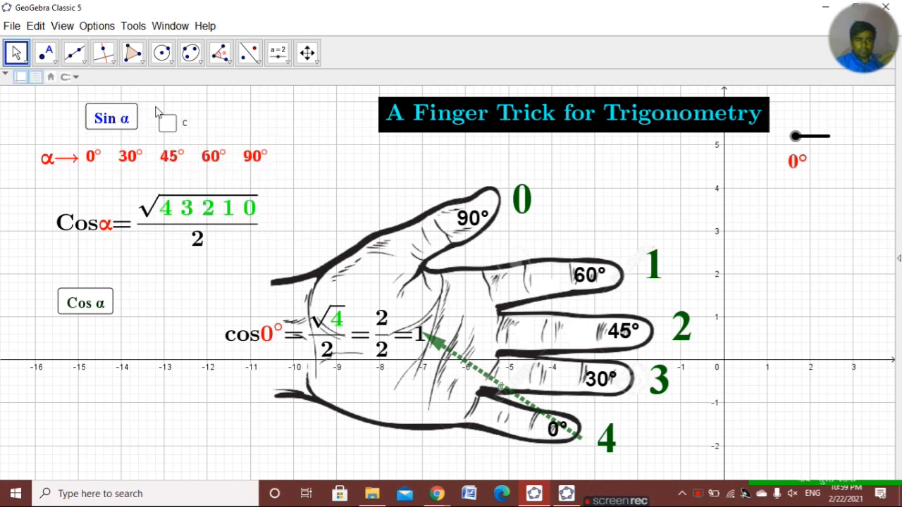
click(169, 124)
click(169, 125)
click(169, 125)
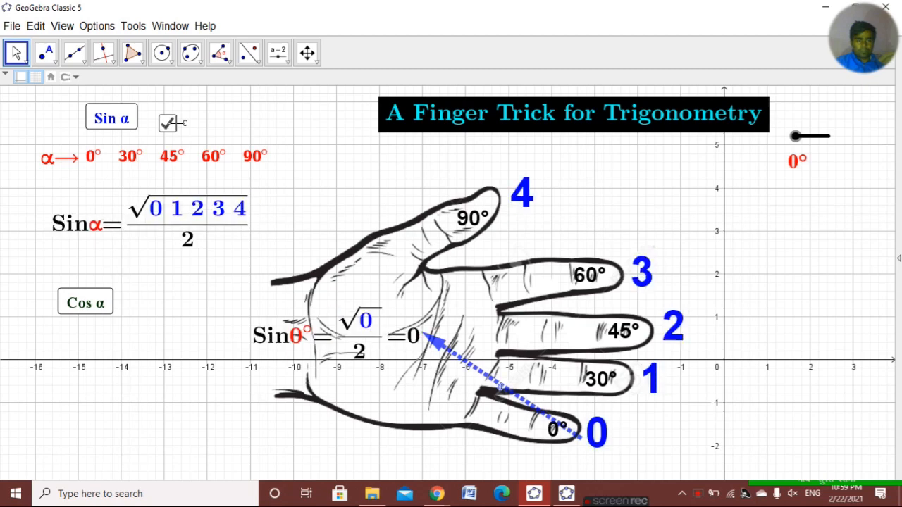
click(170, 125)
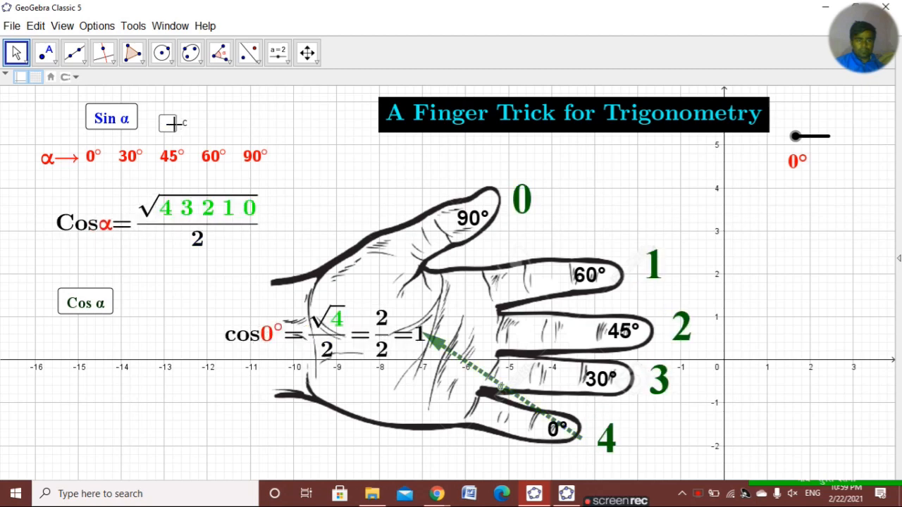
- Correct the Sin α button's On Click script to c=true with n=1 on the second line, and close its properties
right_click(119, 123)
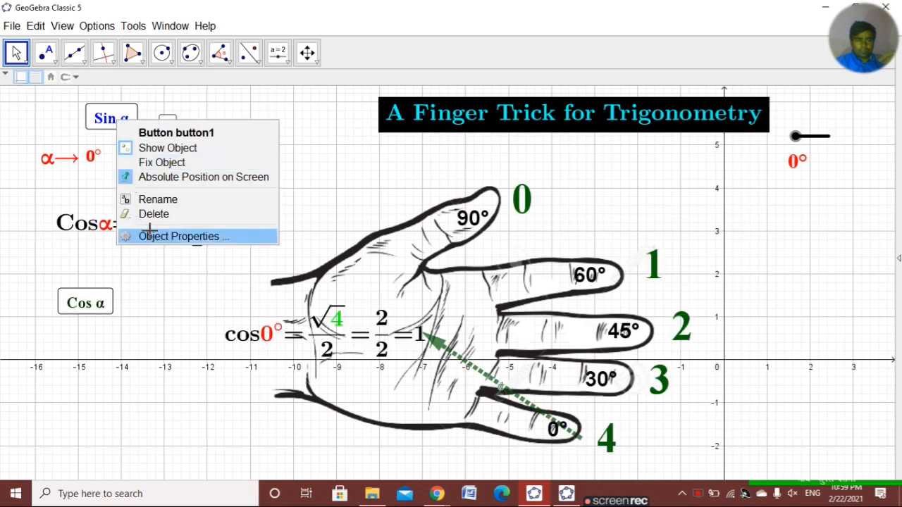
click(149, 236)
click(738, 174)
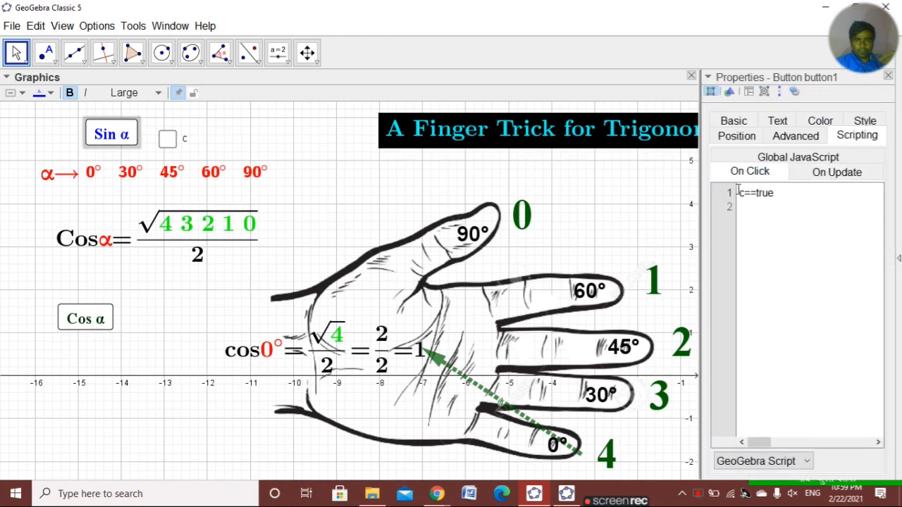
click(753, 194)
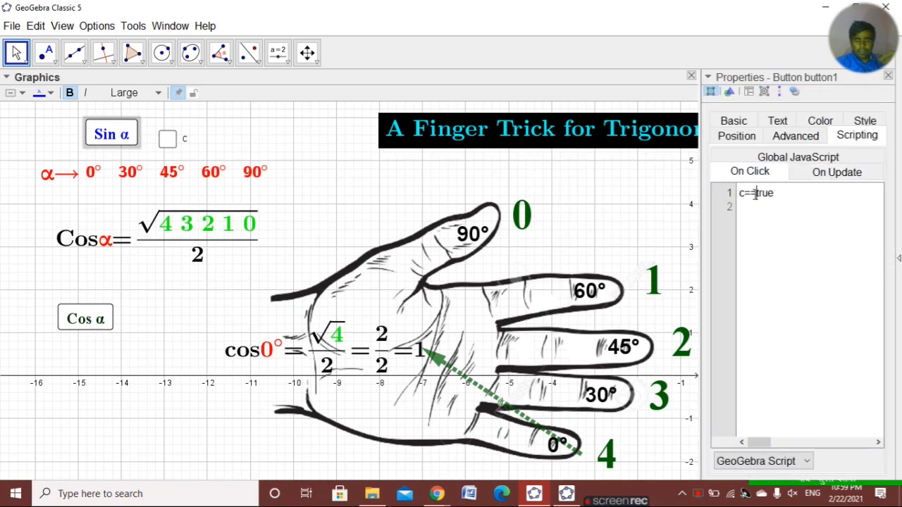
key(BackSpace)
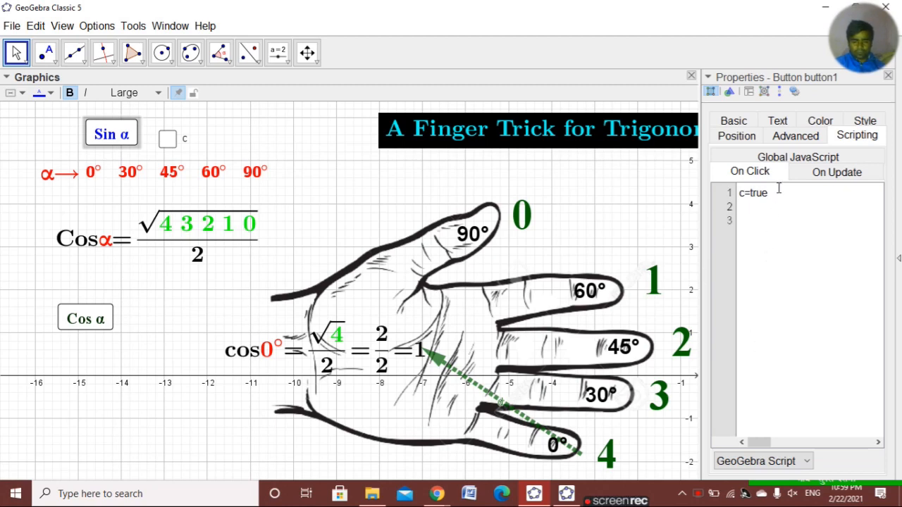
text(n=1)
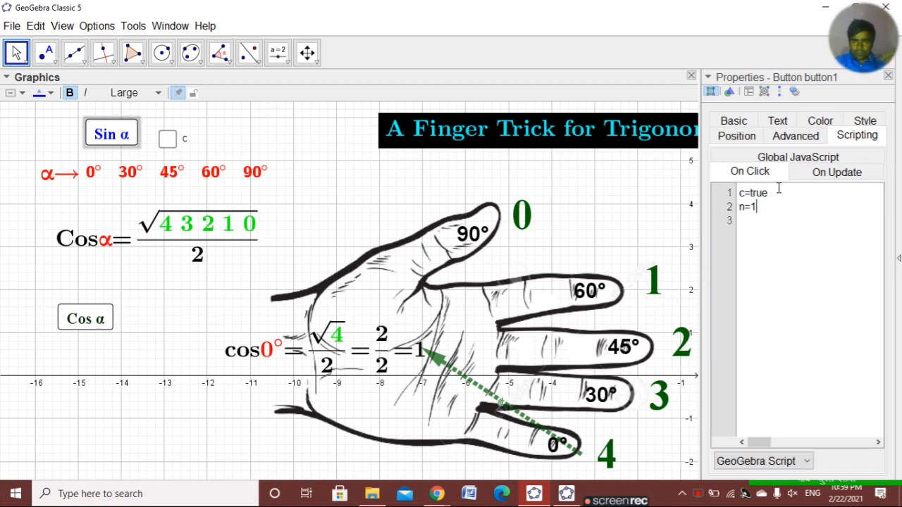
click(889, 75)
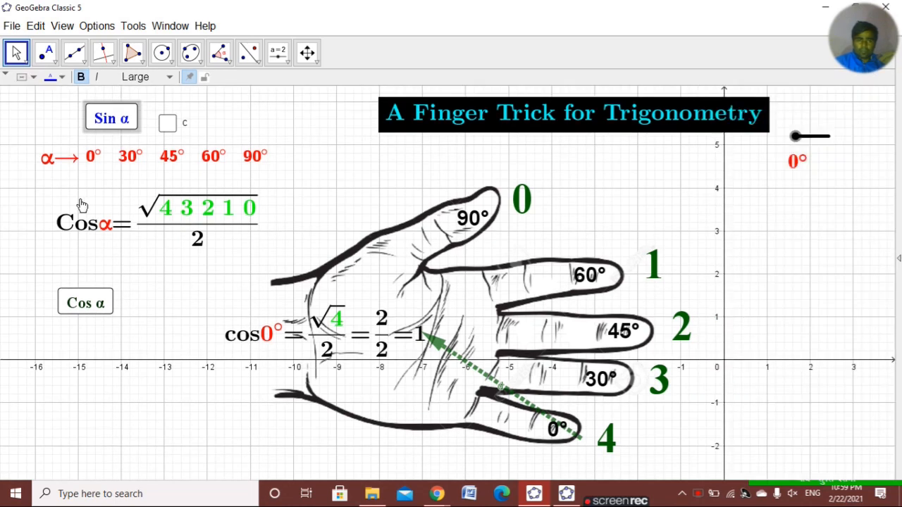
- Retest the Sin α and Cos α buttons and hide the checkbox for Boolean c
click(90, 120)
click(85, 310)
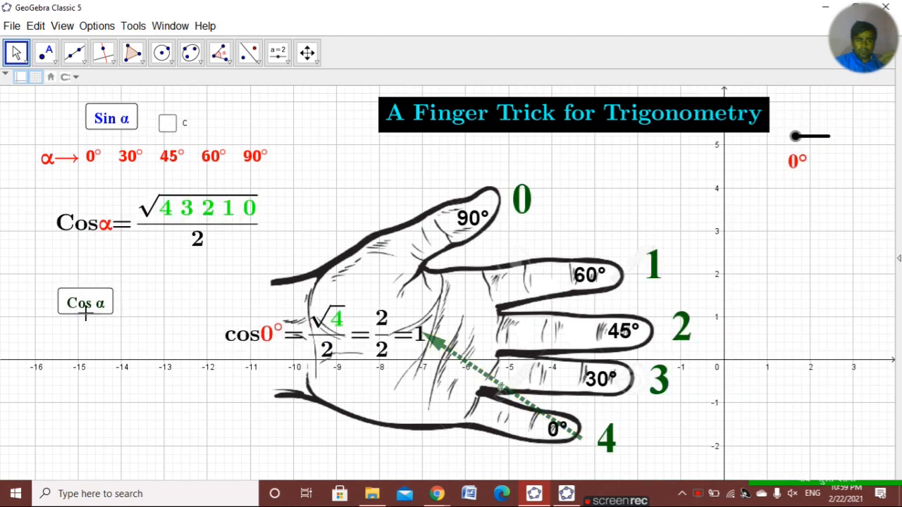
right_click(167, 129)
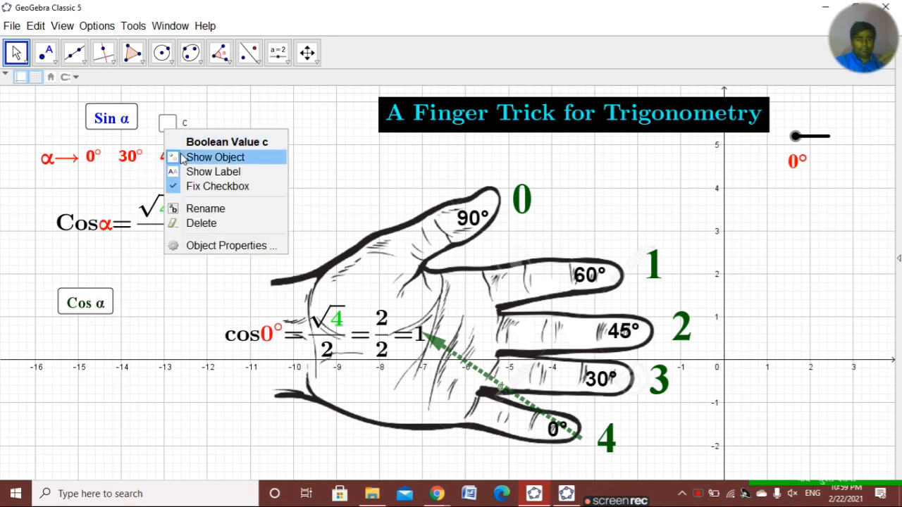
click(182, 157)
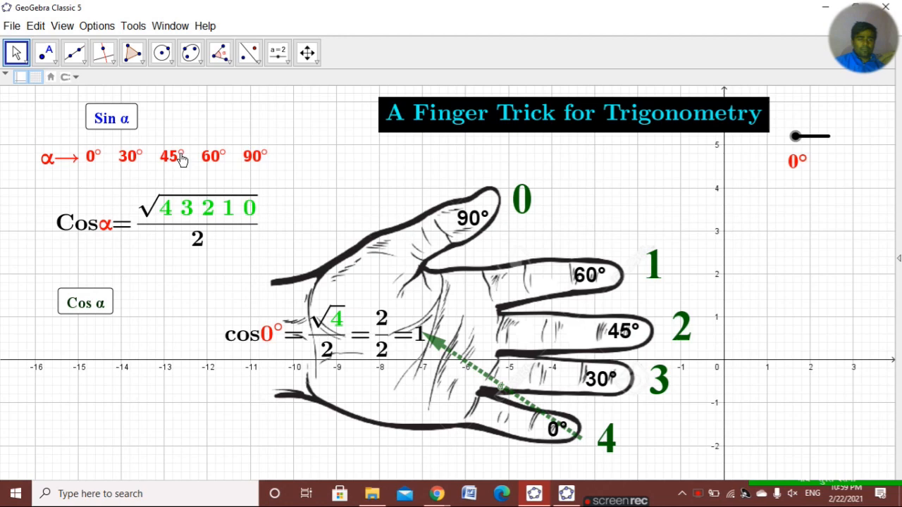
click(115, 120)
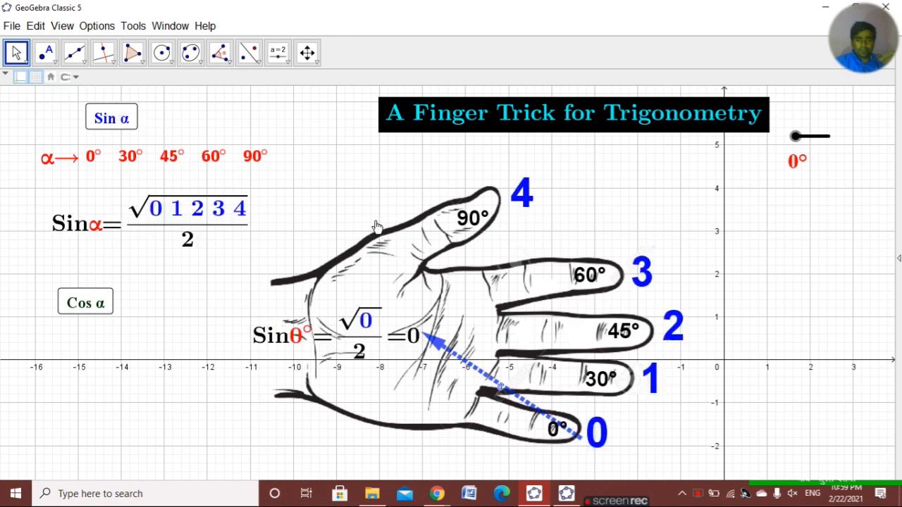
- Colour the 90° label on the thumb and the 60° label on the index finger red
click(454, 208)
click(59, 79)
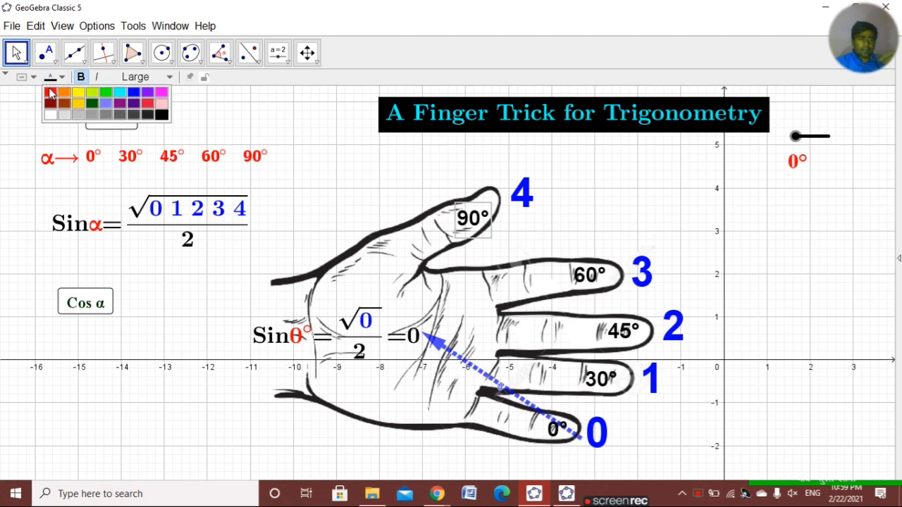
click(51, 94)
click(599, 280)
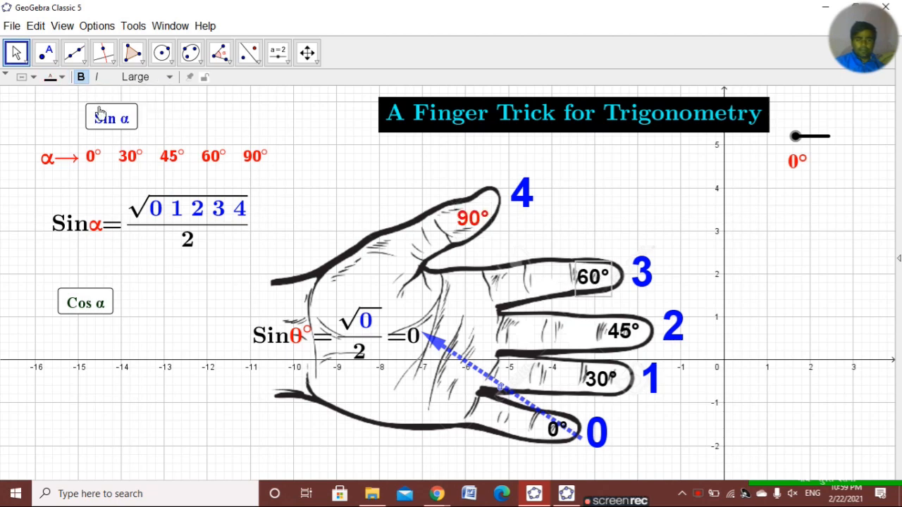
click(59, 78)
click(56, 97)
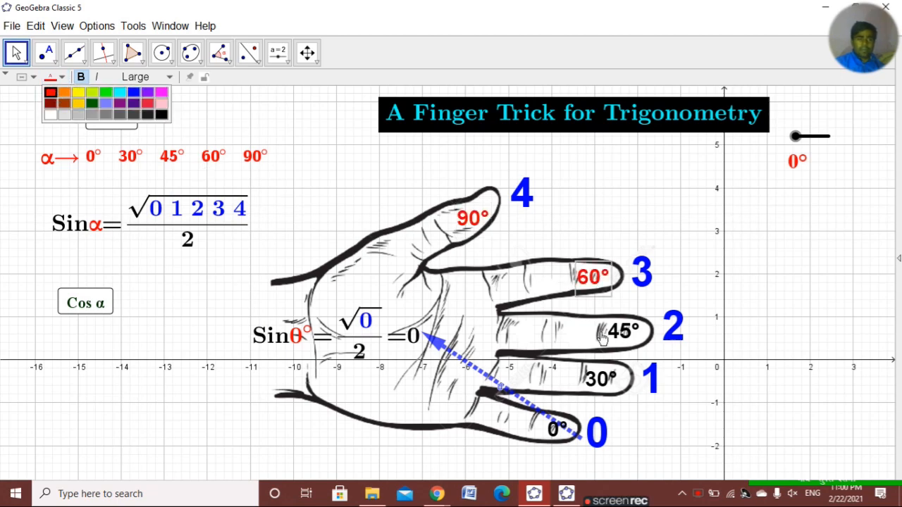
- Colour the 45°, 30° and 0° labels on the remaining three fingers red
click(620, 331)
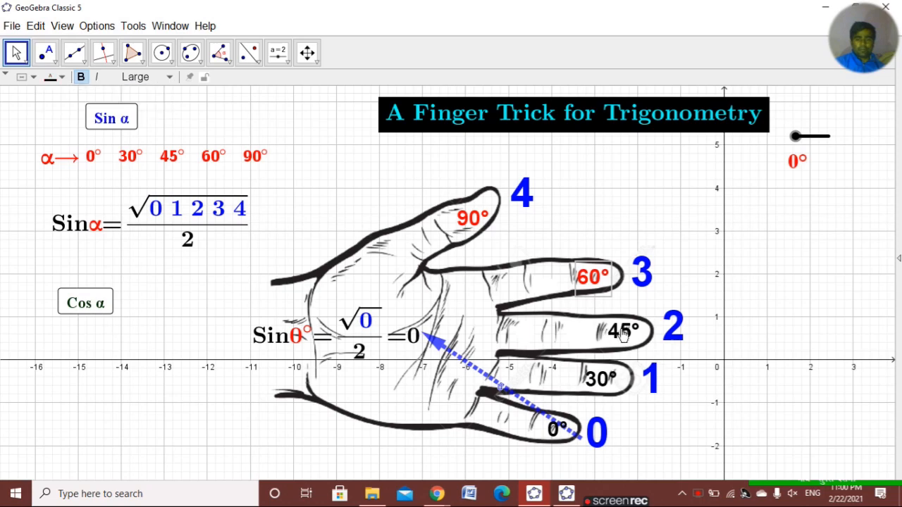
click(59, 78)
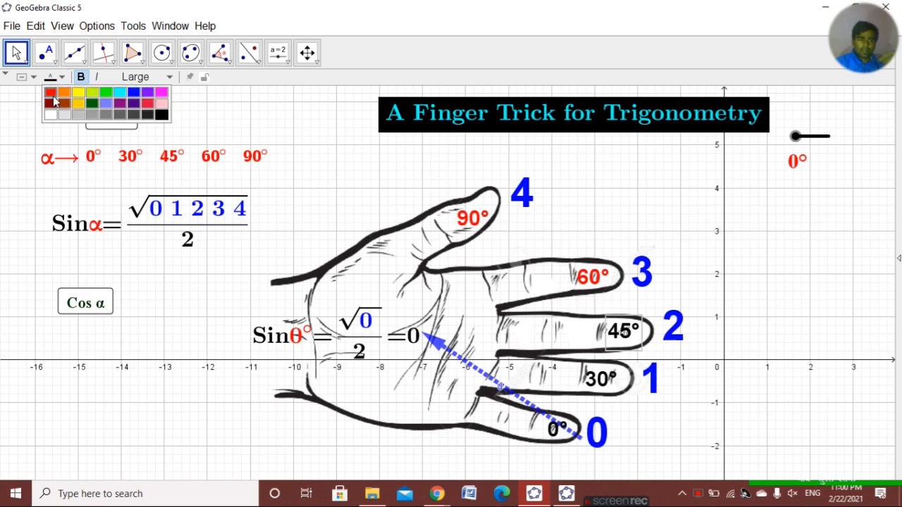
click(53, 96)
click(601, 379)
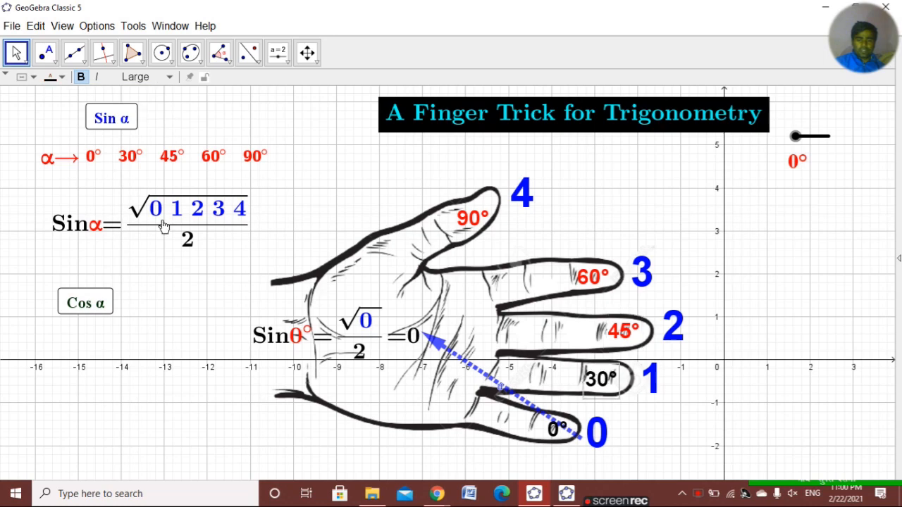
click(58, 78)
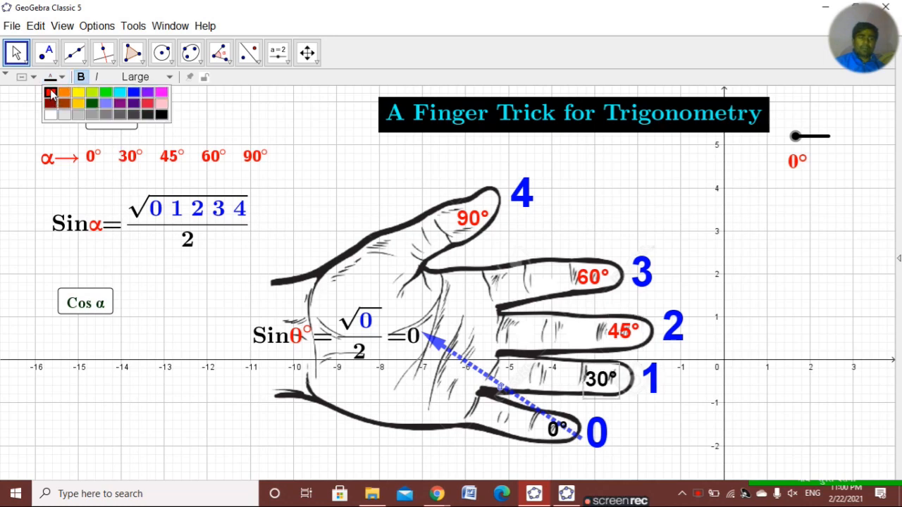
click(52, 94)
click(557, 429)
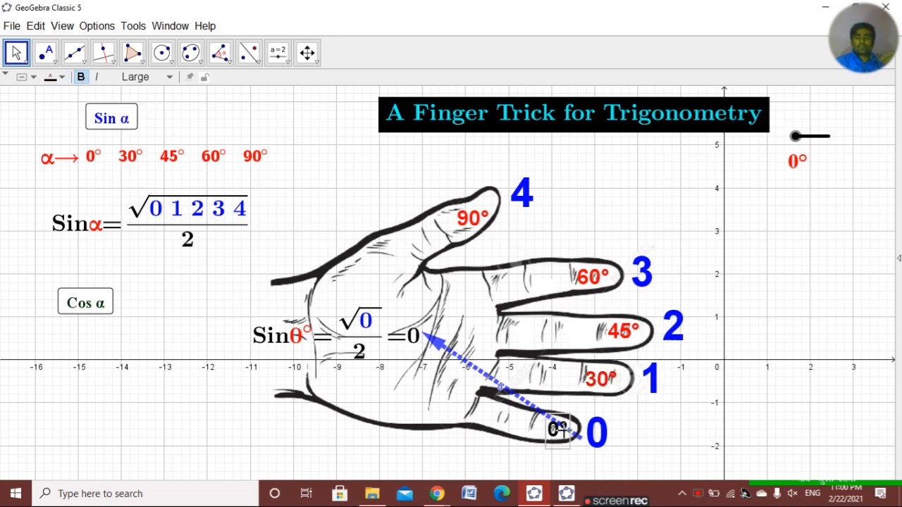
click(58, 78)
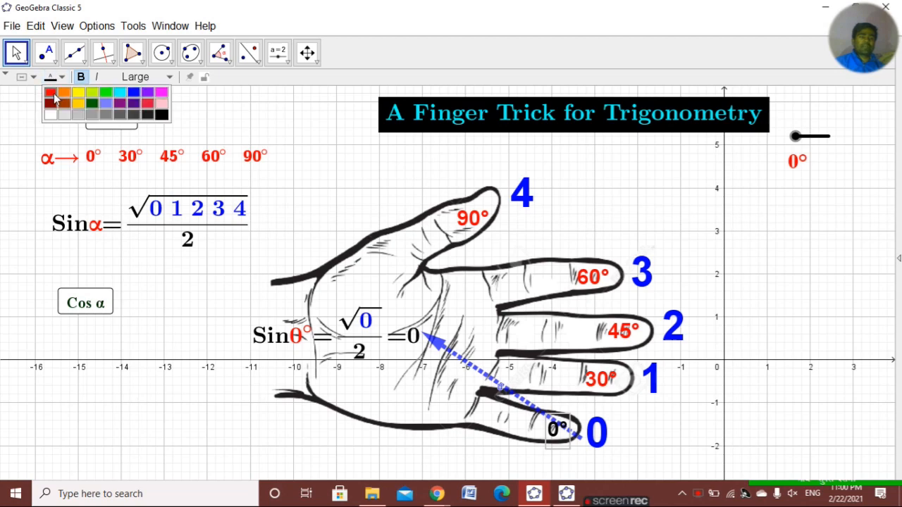
click(52, 95)
- Open the hand image's properties and move the Cos α button up beside the Sin α button
click(296, 167)
right_click(295, 171)
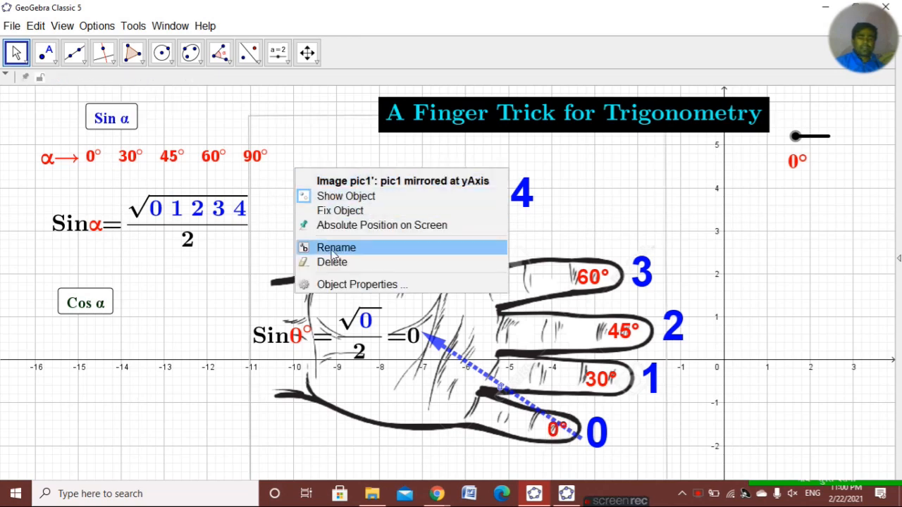
click(346, 285)
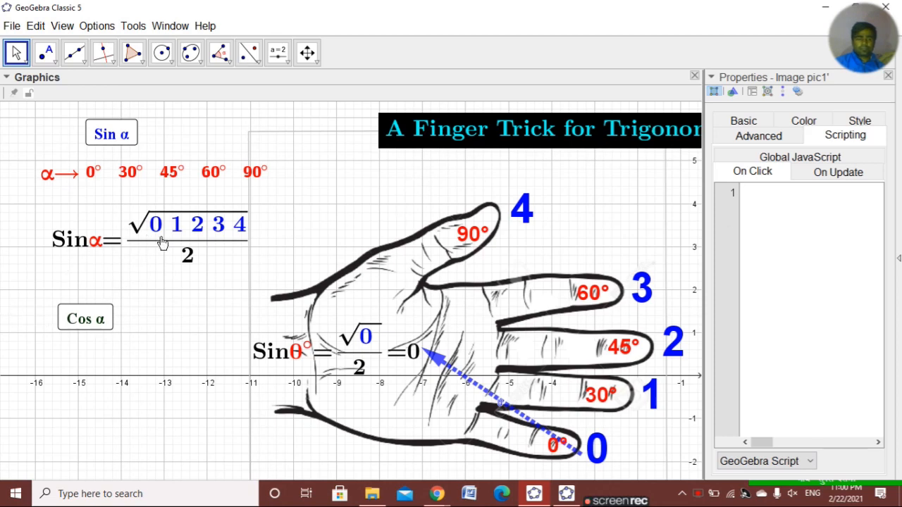
drag(69, 326, 185, 138)
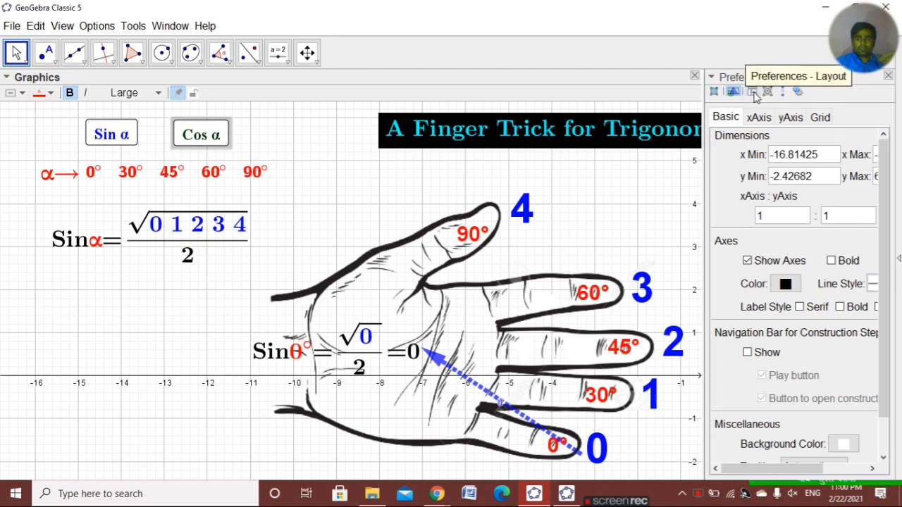
- Set the graphics background colour to yellow and close the preferences
scroll(800, 411, down, 2)
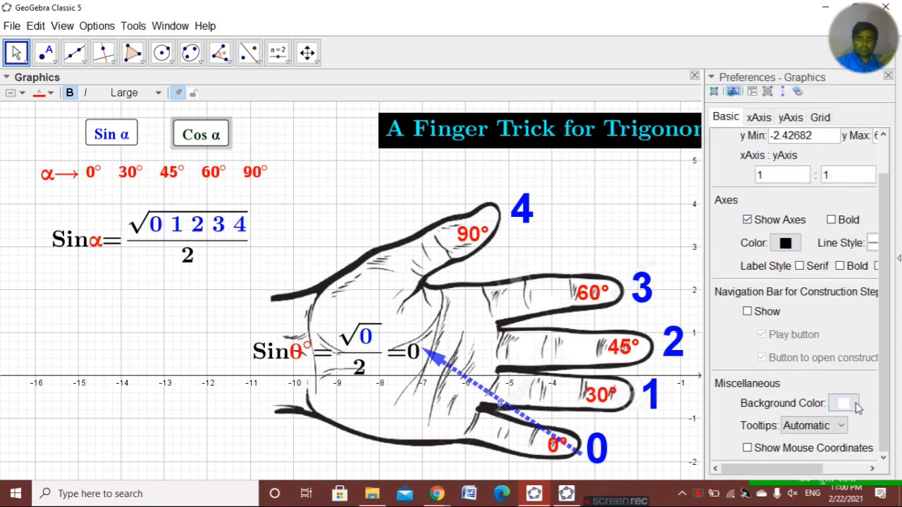
click(844, 403)
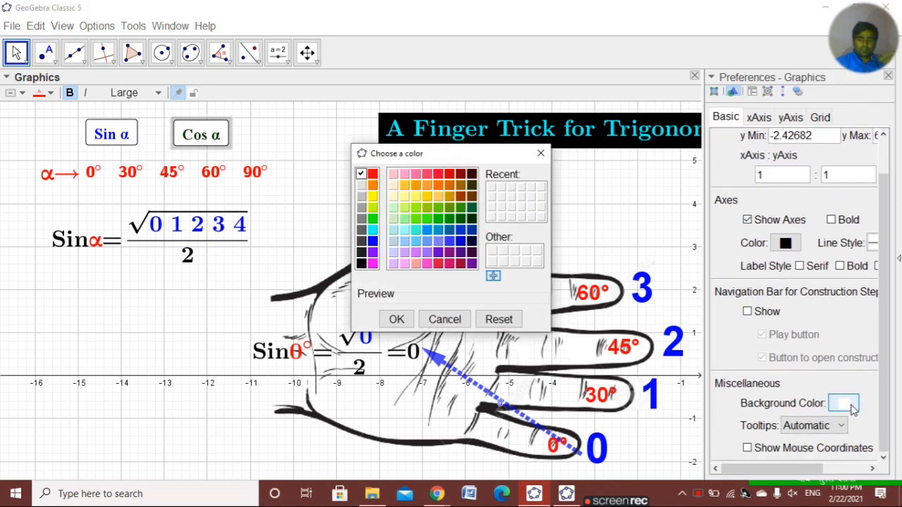
click(372, 196)
click(395, 319)
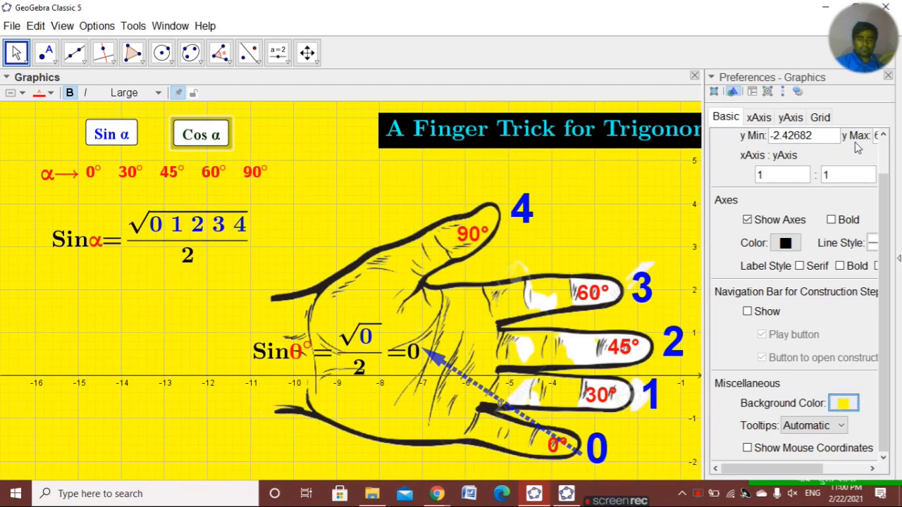
click(888, 76)
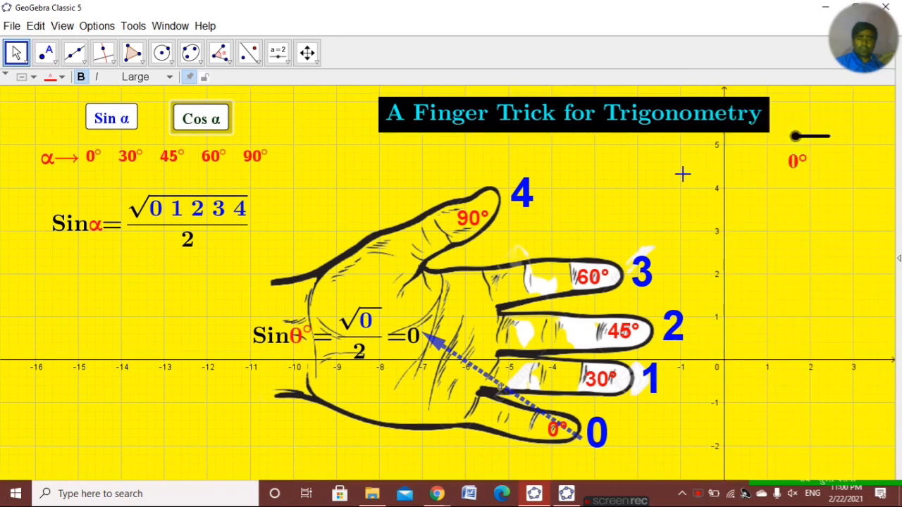
- Hide the grid and the axes in the graphics view and shift the title banner slightly left above the hand
right_click(394, 174)
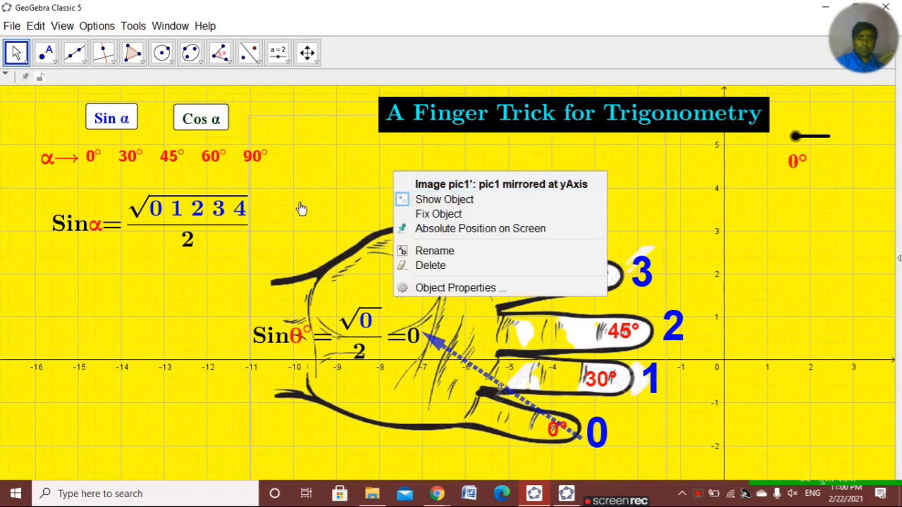
click(163, 262)
right_click(163, 262)
click(175, 310)
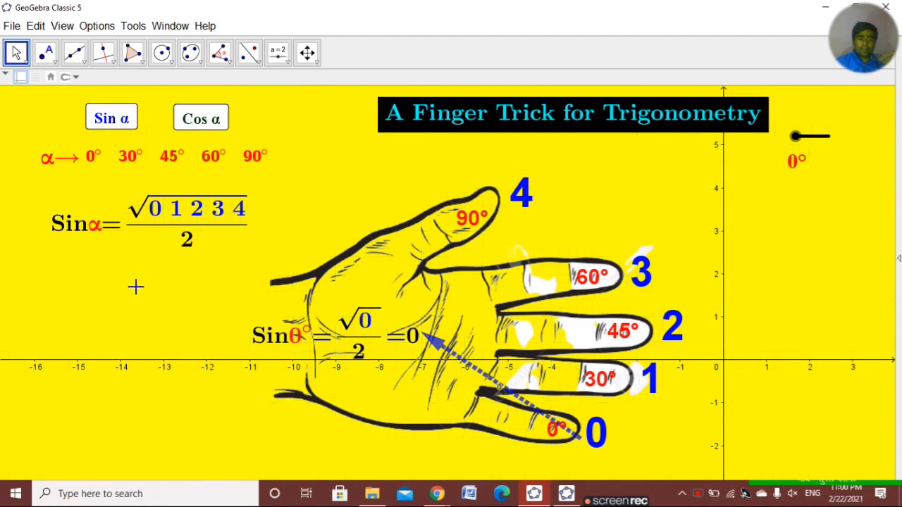
right_click(136, 287)
right_click(118, 271)
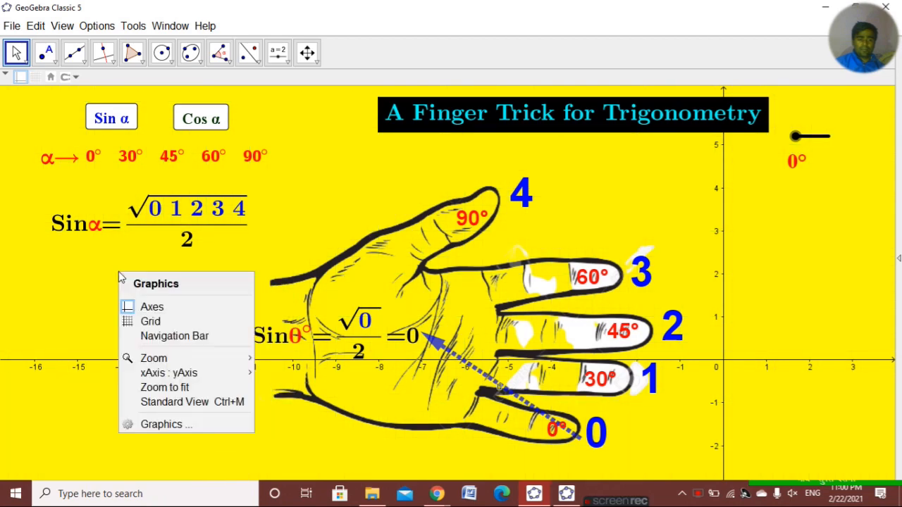
click(150, 308)
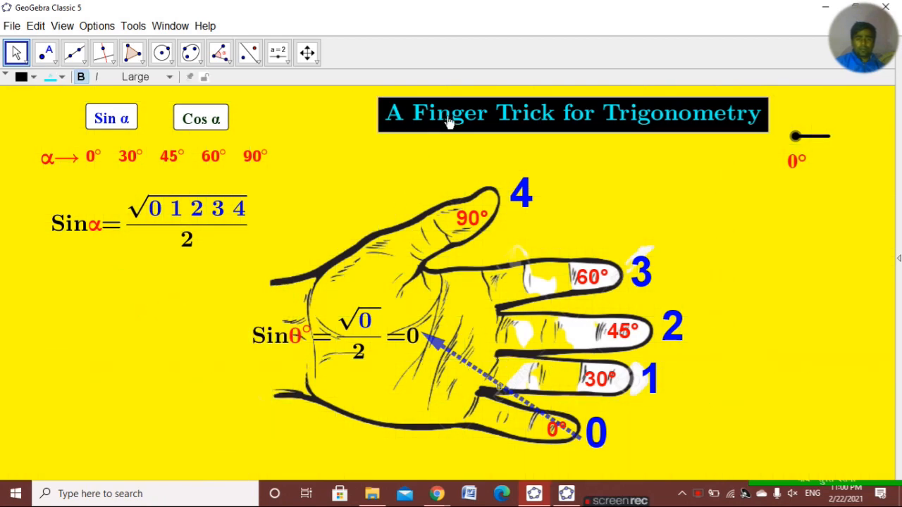
drag(447, 121, 401, 125)
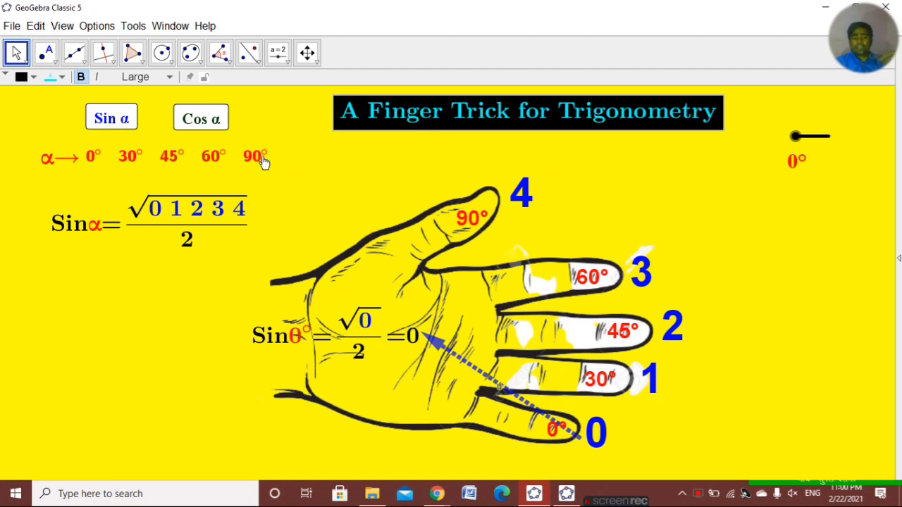
- Test the applet's two buttons by switching the display to Cos α and back to Sin α
click(178, 119)
click(116, 126)
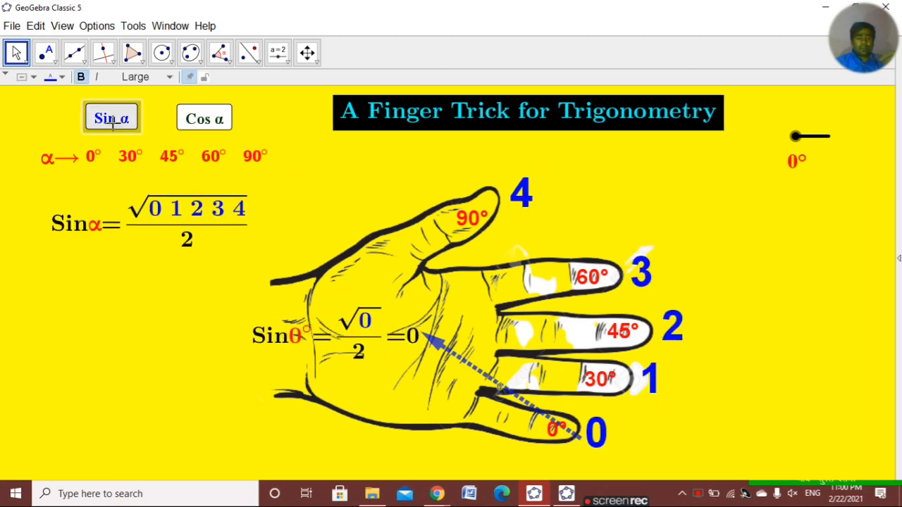
click(191, 124)
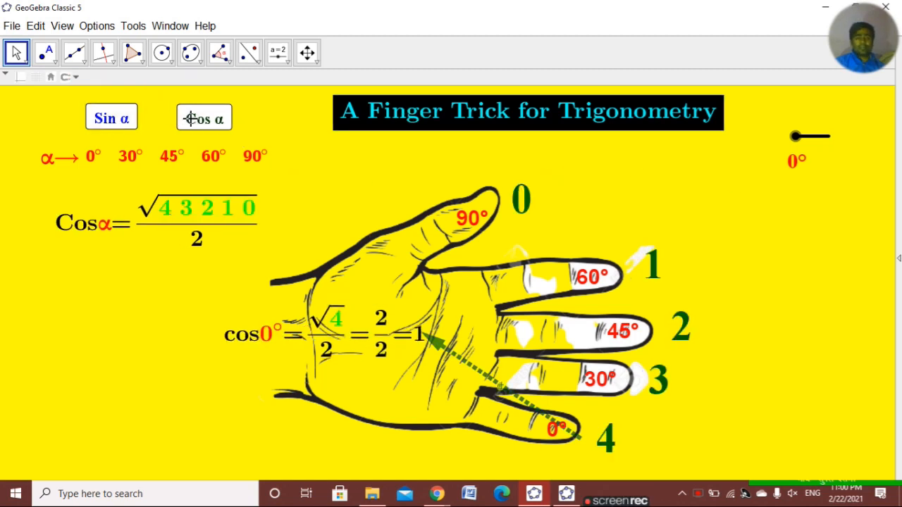
click(117, 127)
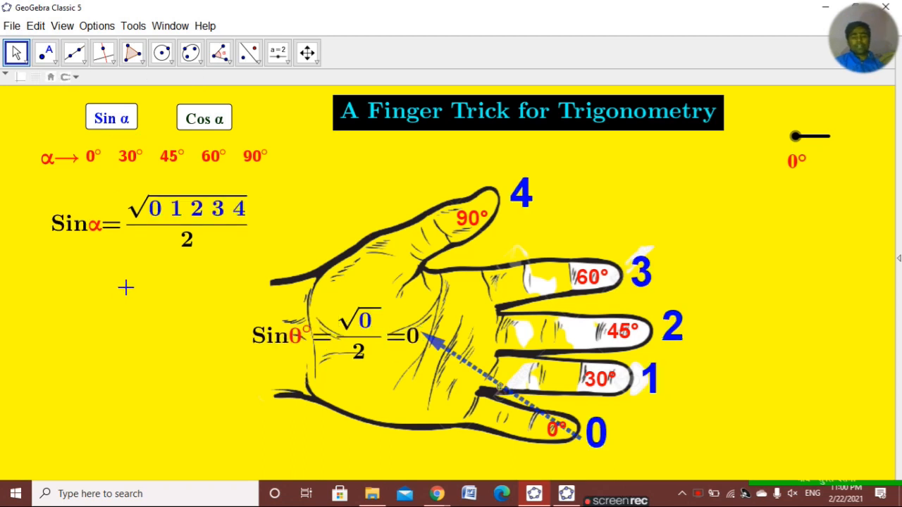